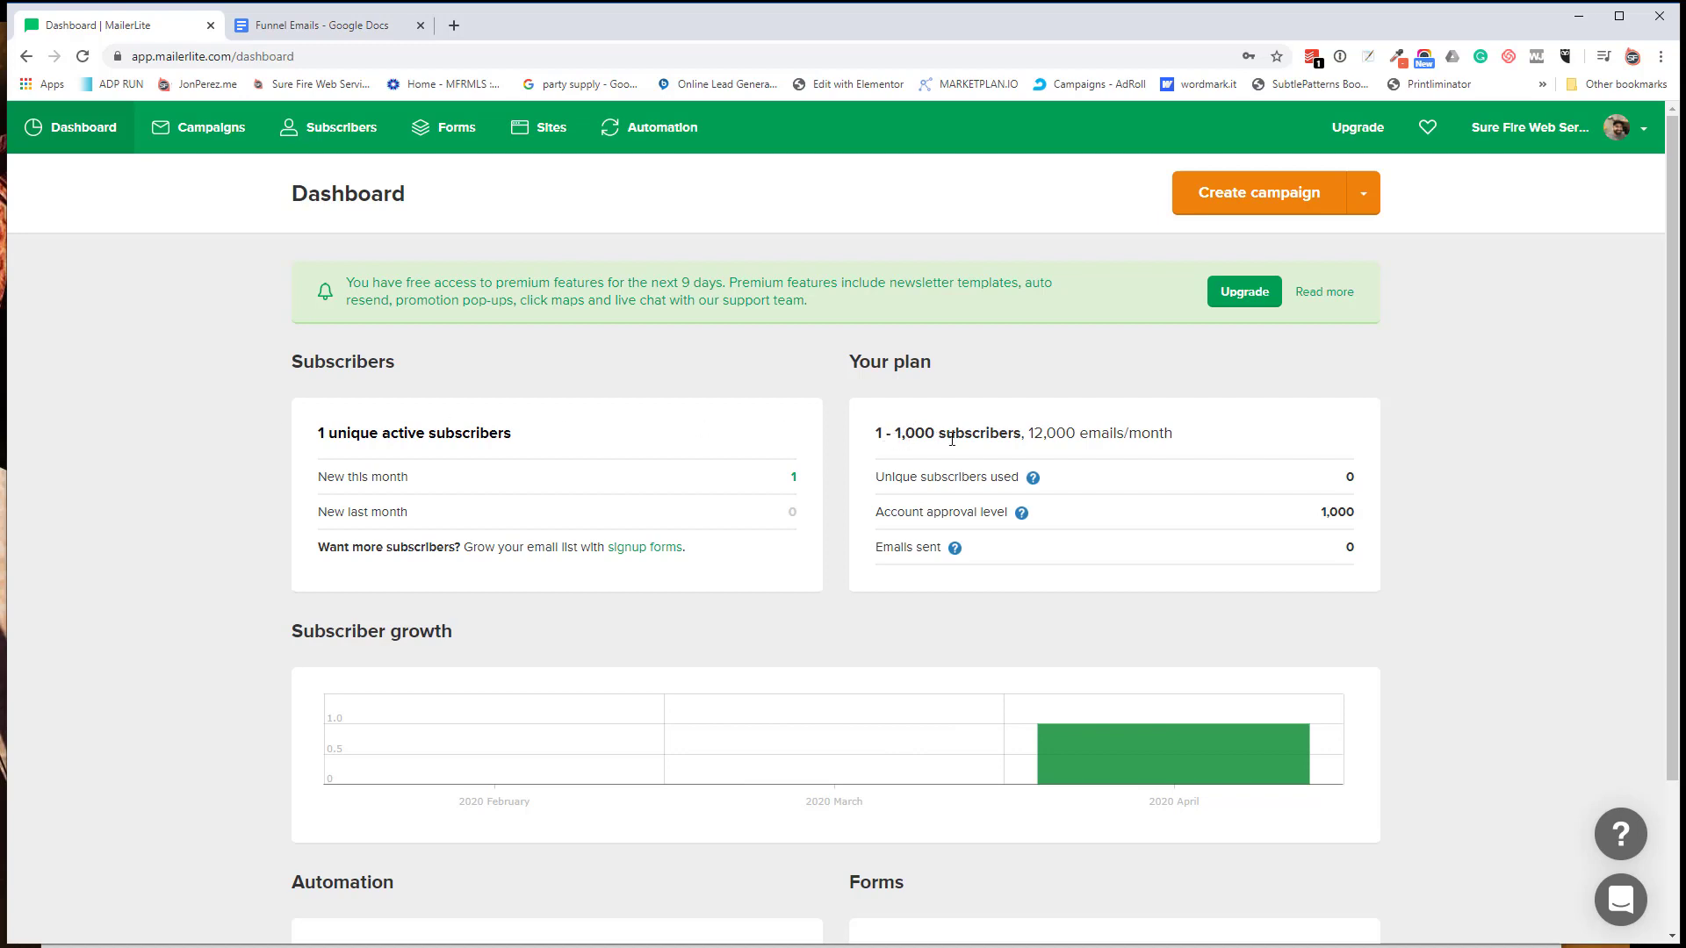
Step: Review the dashboard's plan limits, subscriber growth chart, and automation and forms statistics
drag(1029, 436, 1134, 447)
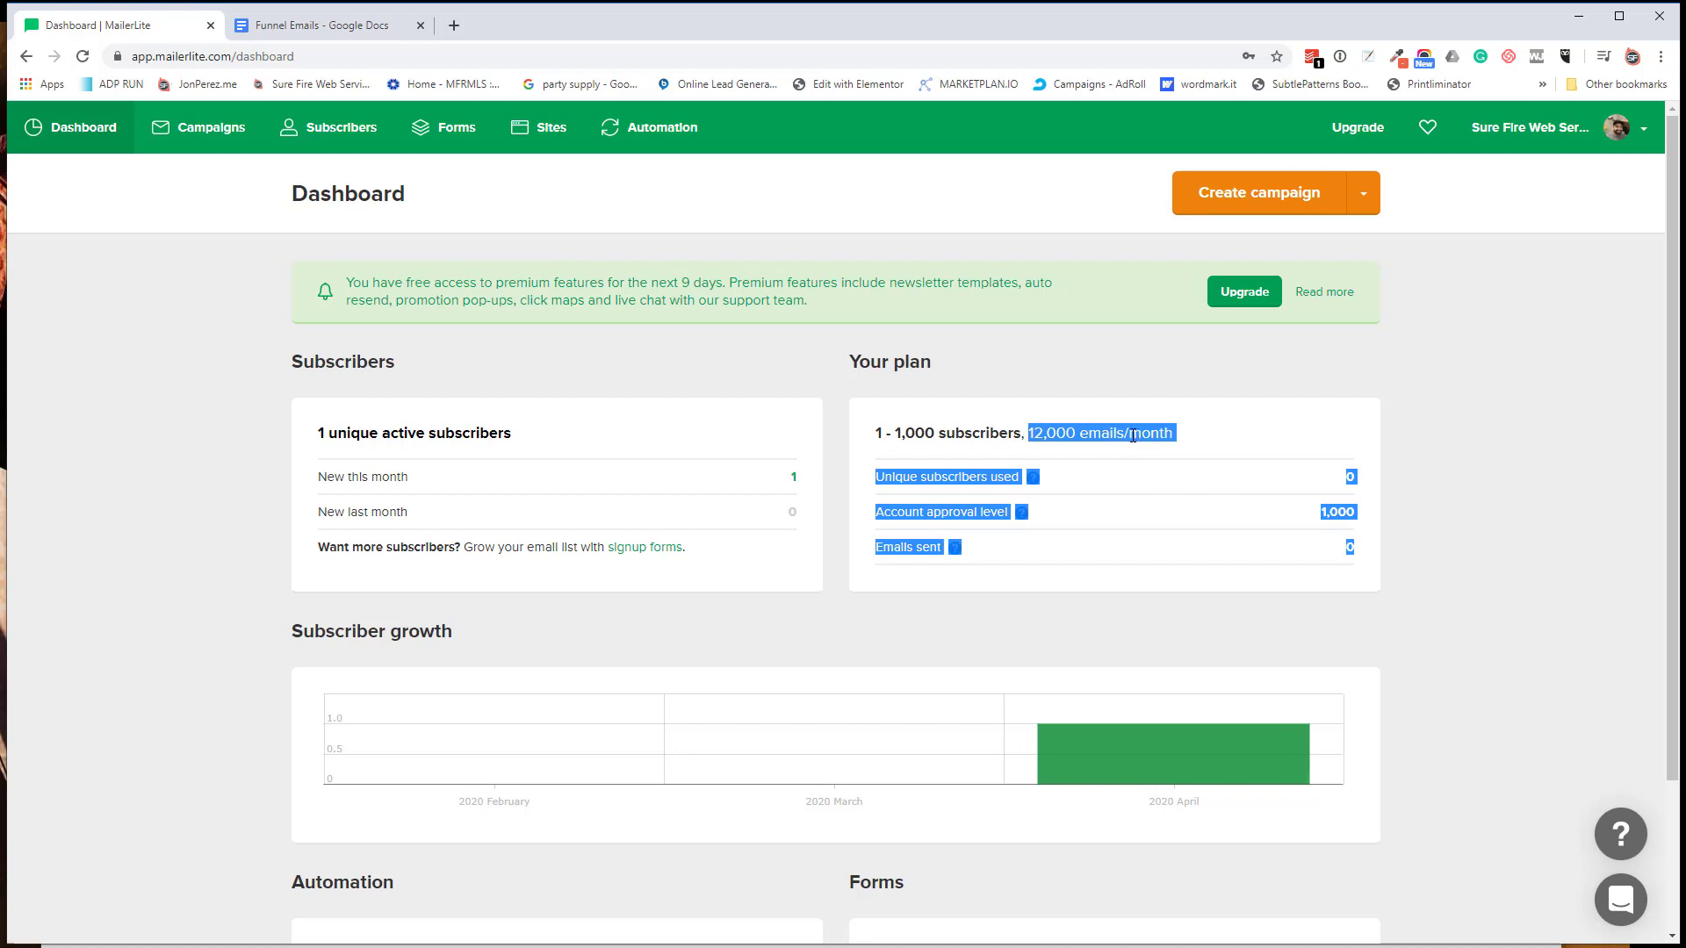
click(985, 440)
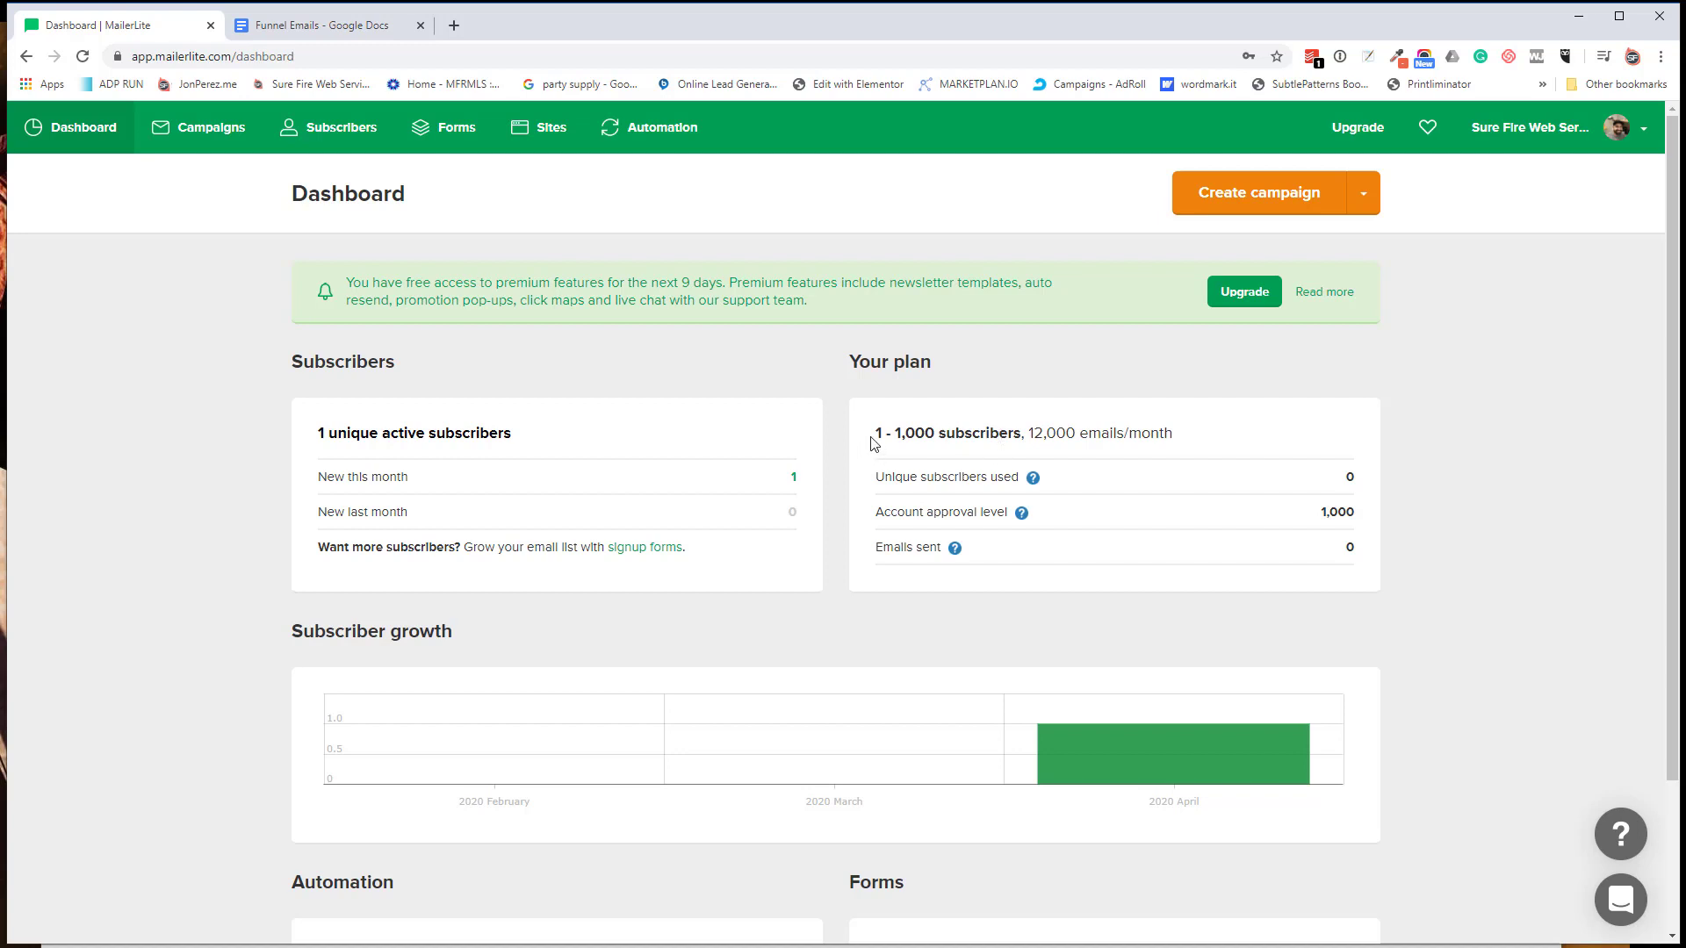
drag(872, 436, 990, 438)
click(990, 438)
scroll(756, 553, down, 2)
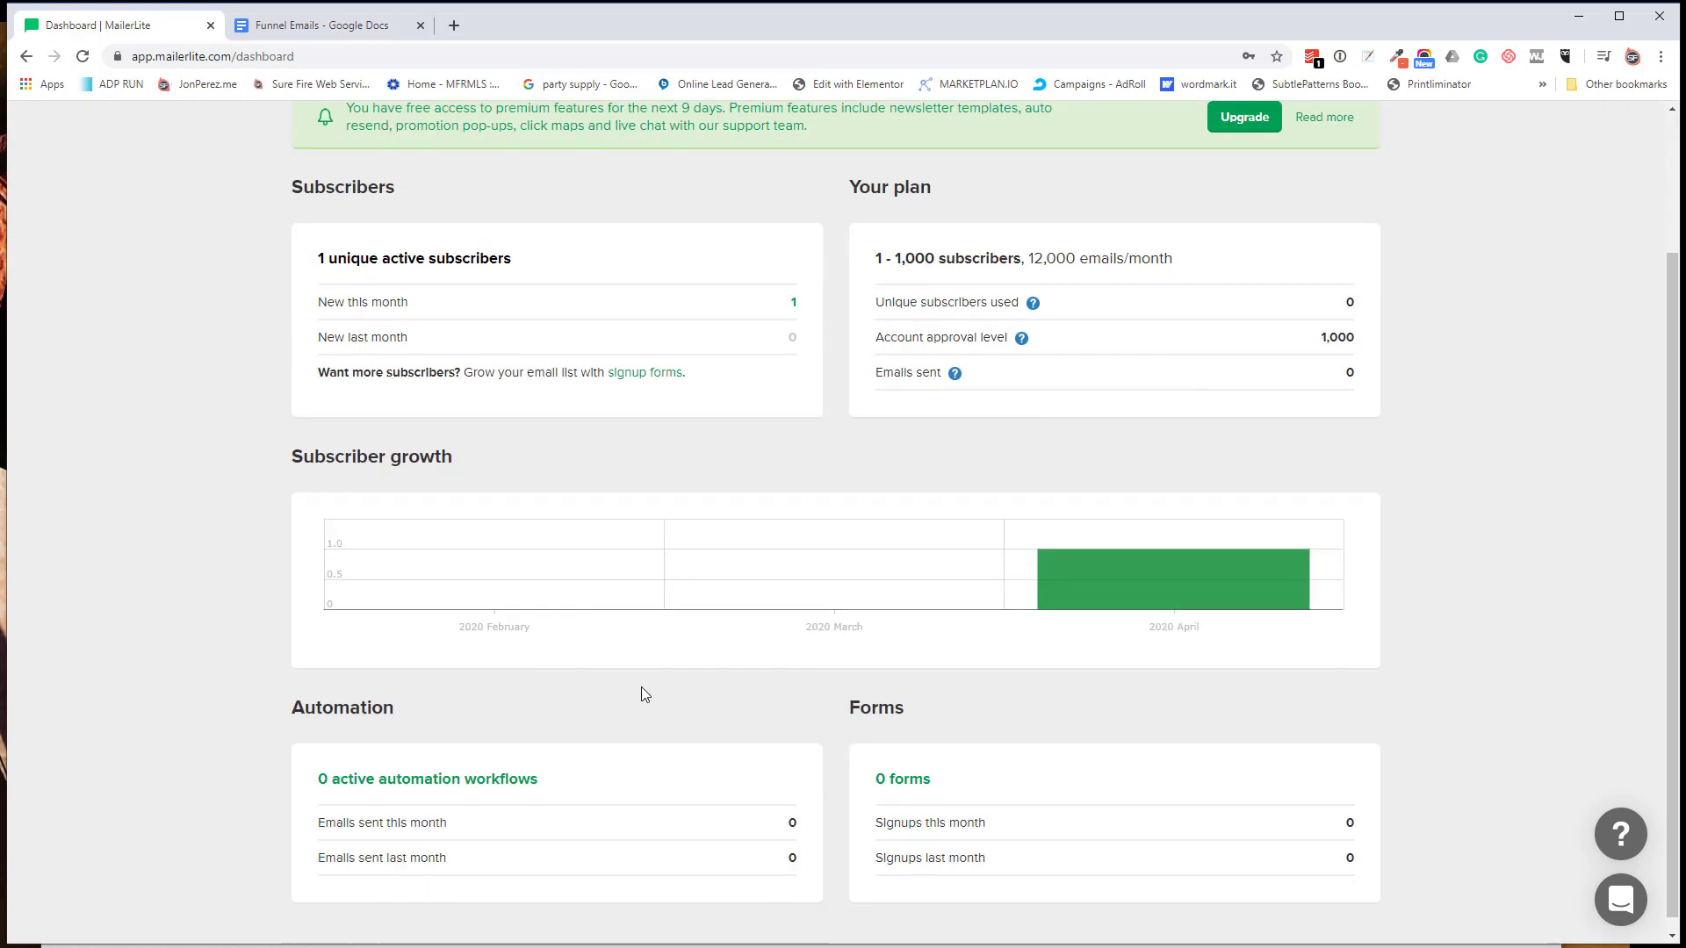
scroll(1343, 550, down, 1)
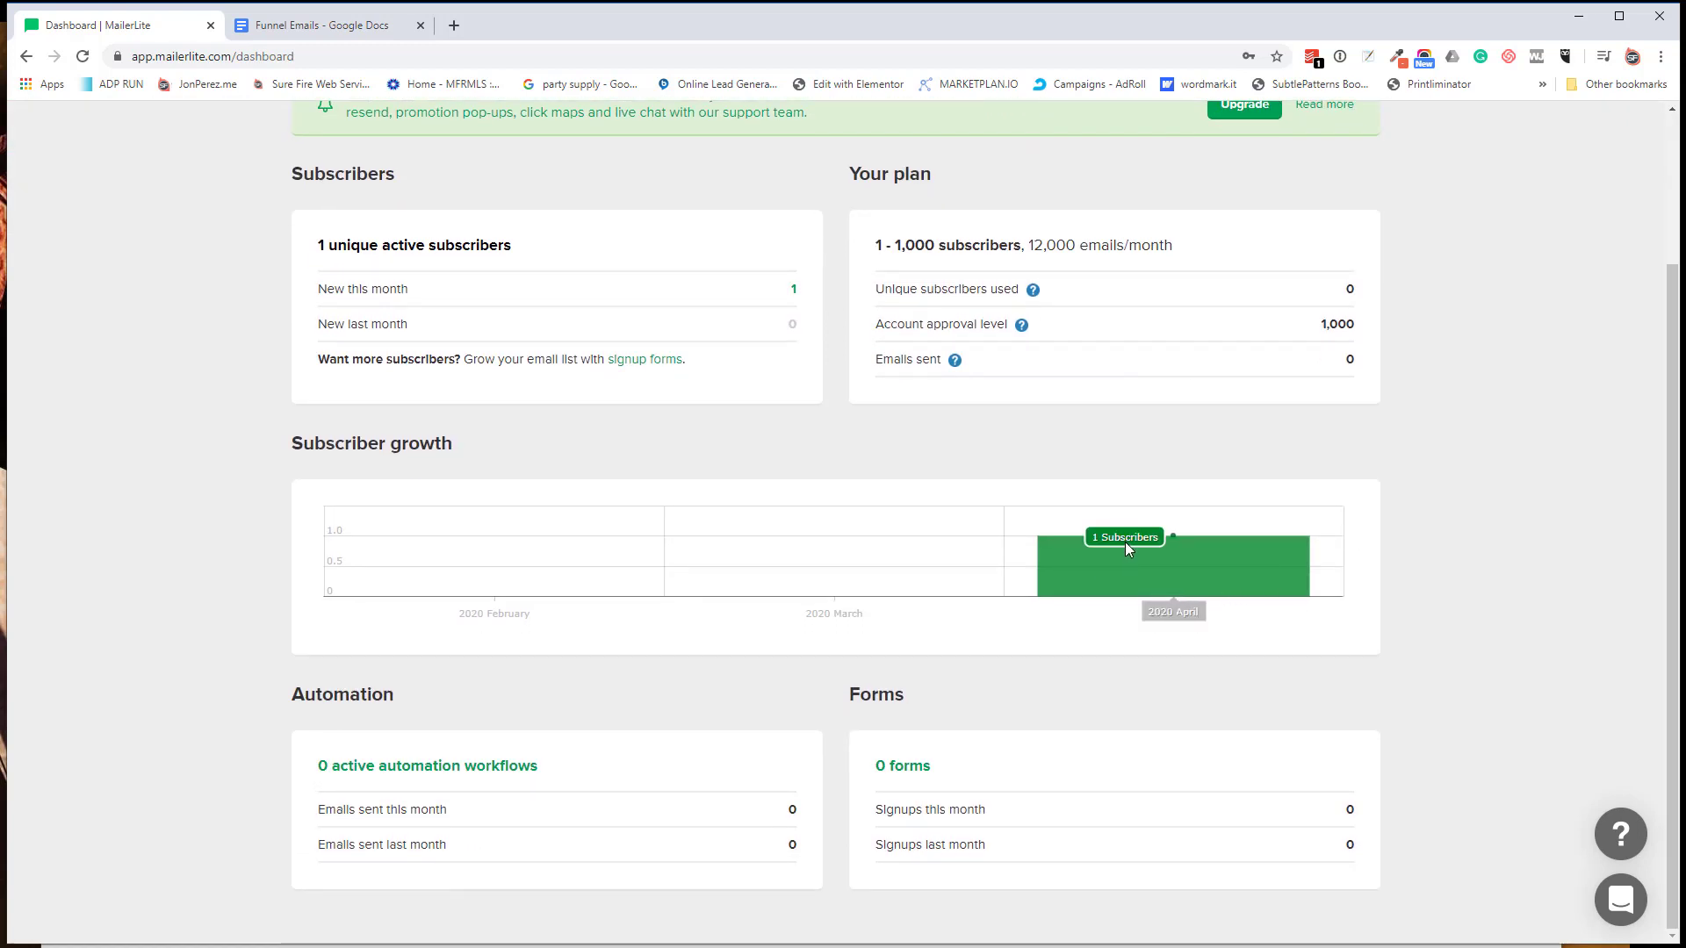
scroll(1239, 620, up, 3)
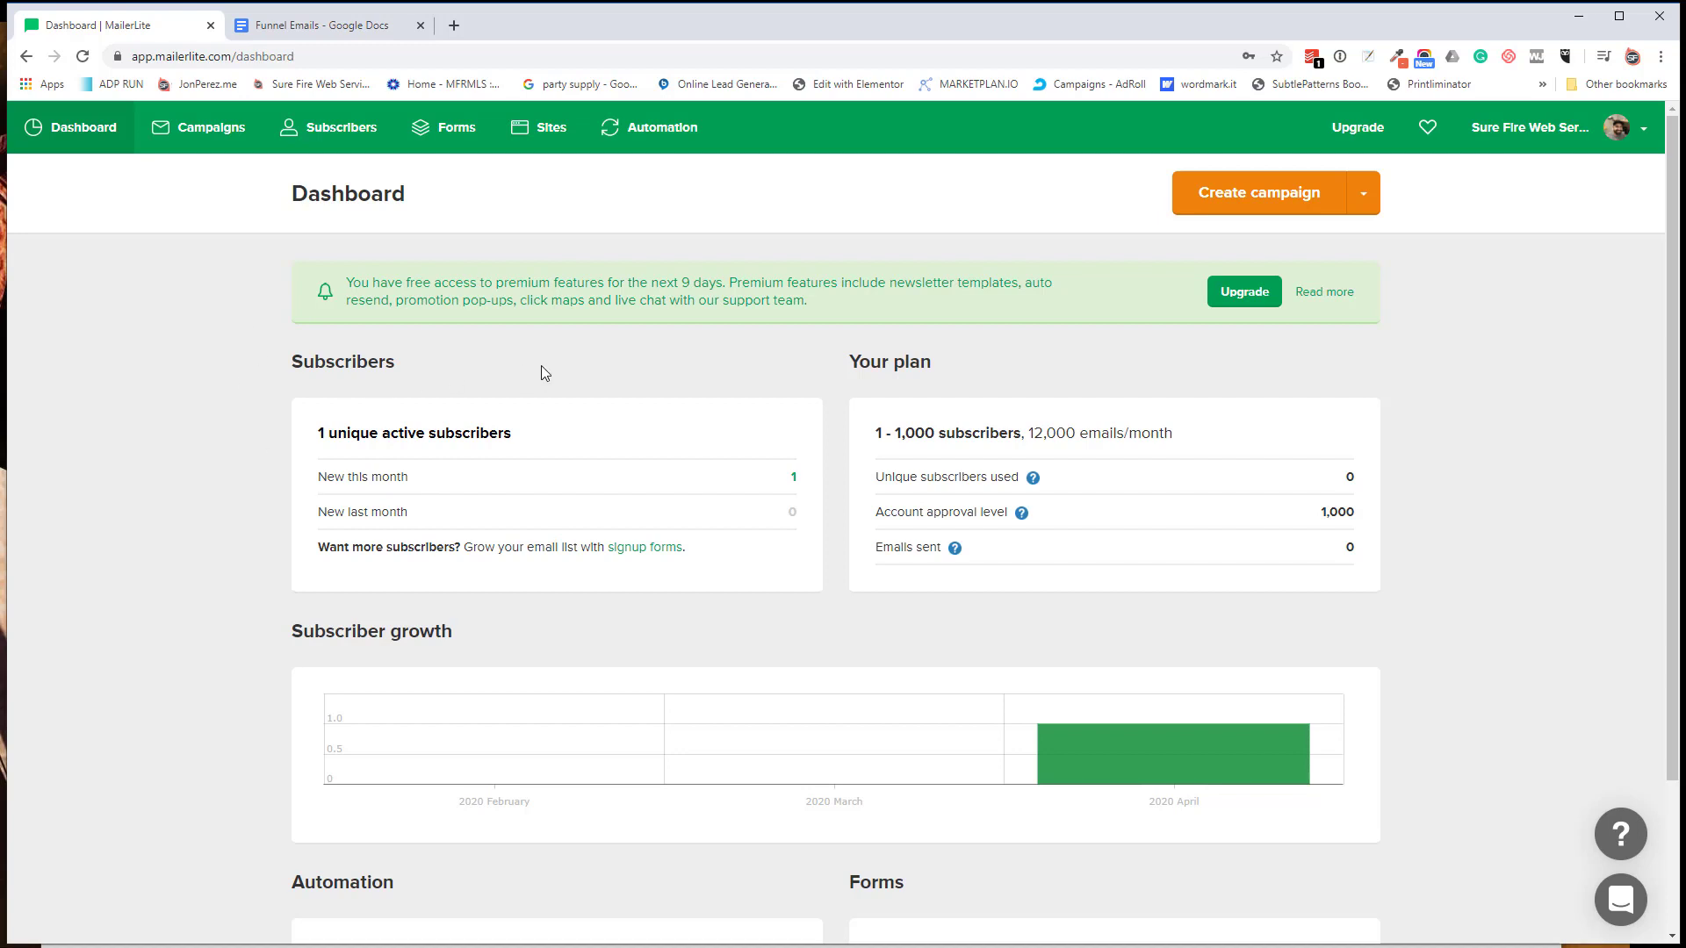
Step: Open the Automation section and read its premium trial notice and workflow introduction
click(652, 139)
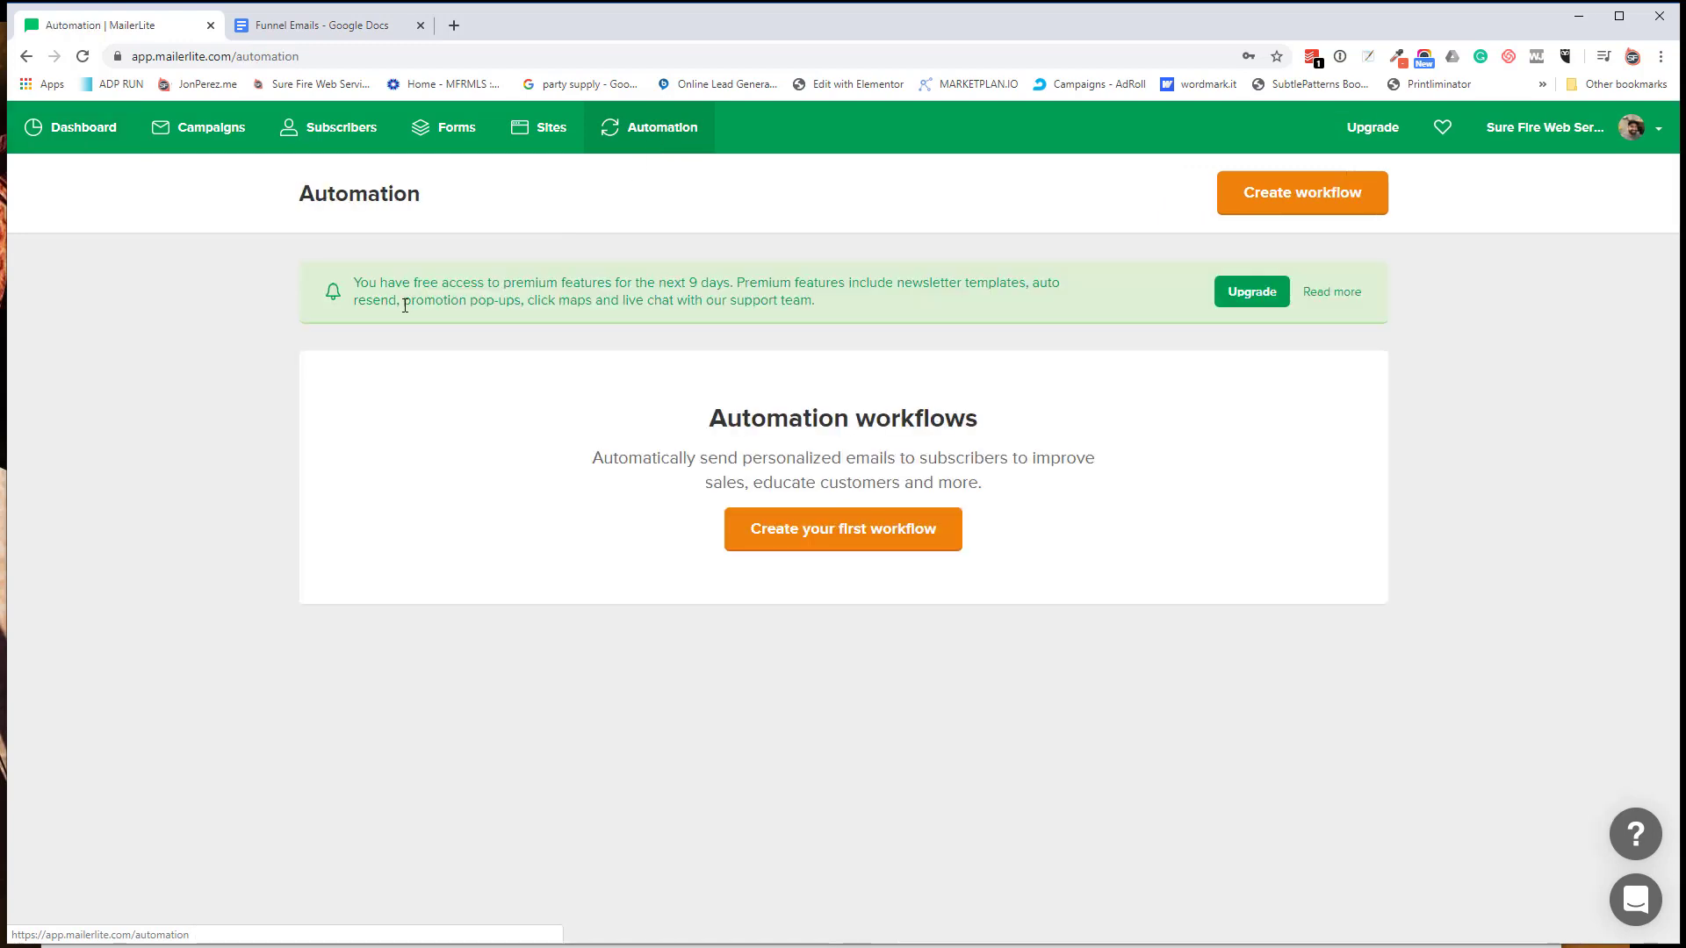
drag(360, 281, 739, 283)
click(747, 455)
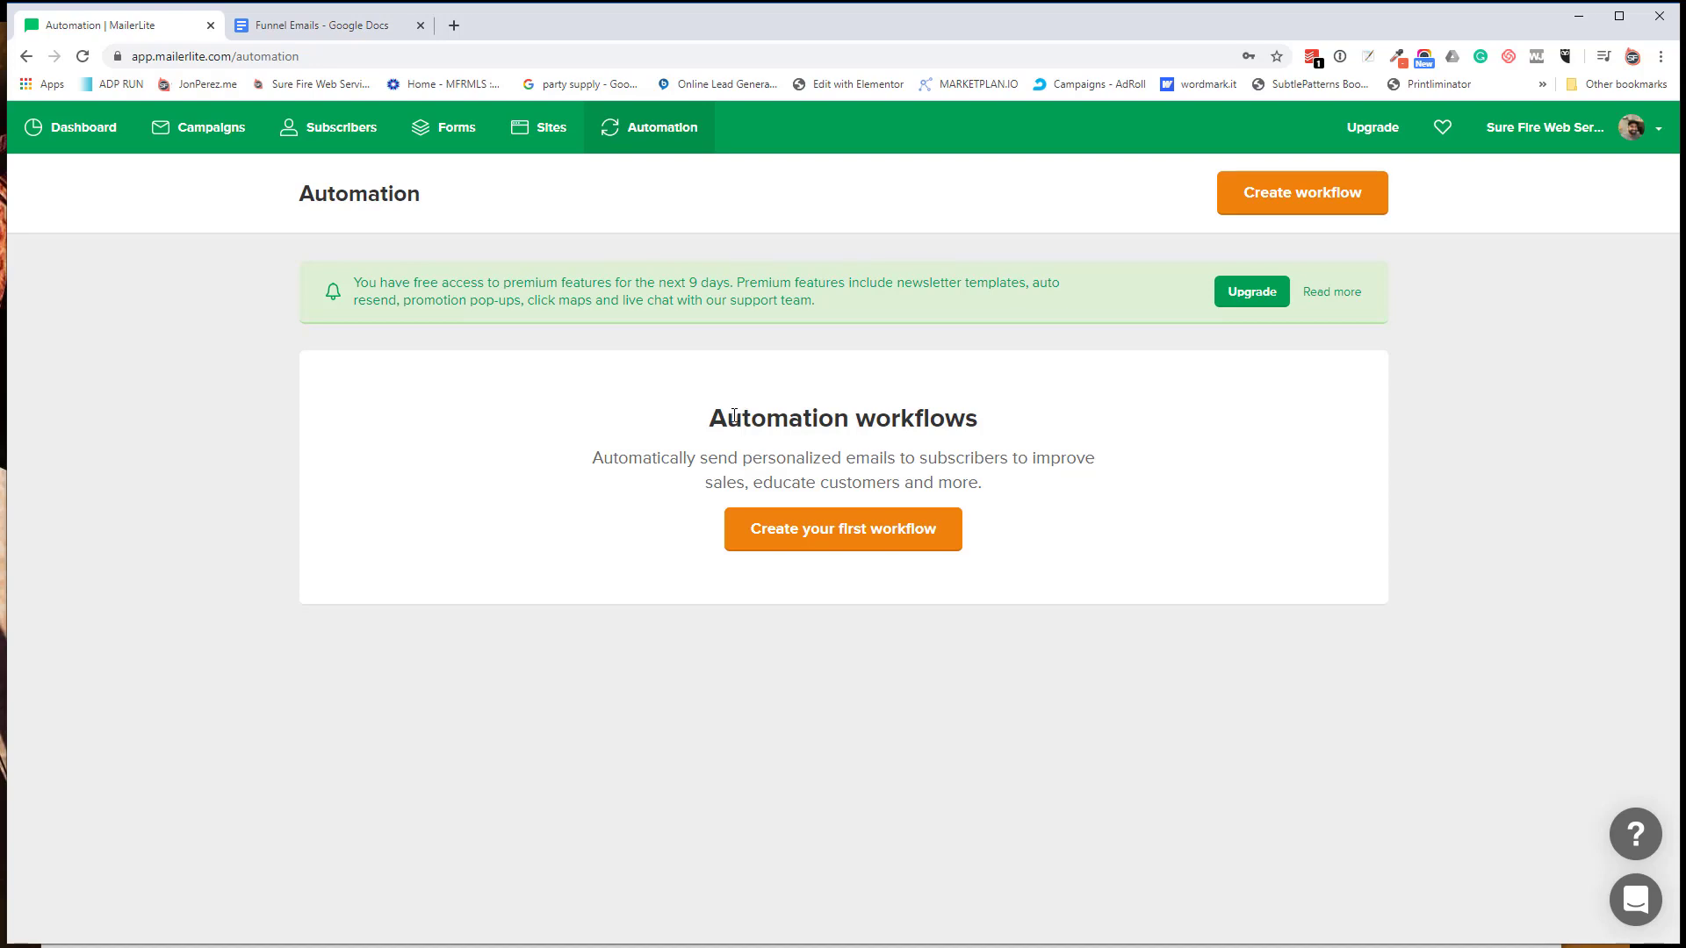
drag(708, 419, 943, 424)
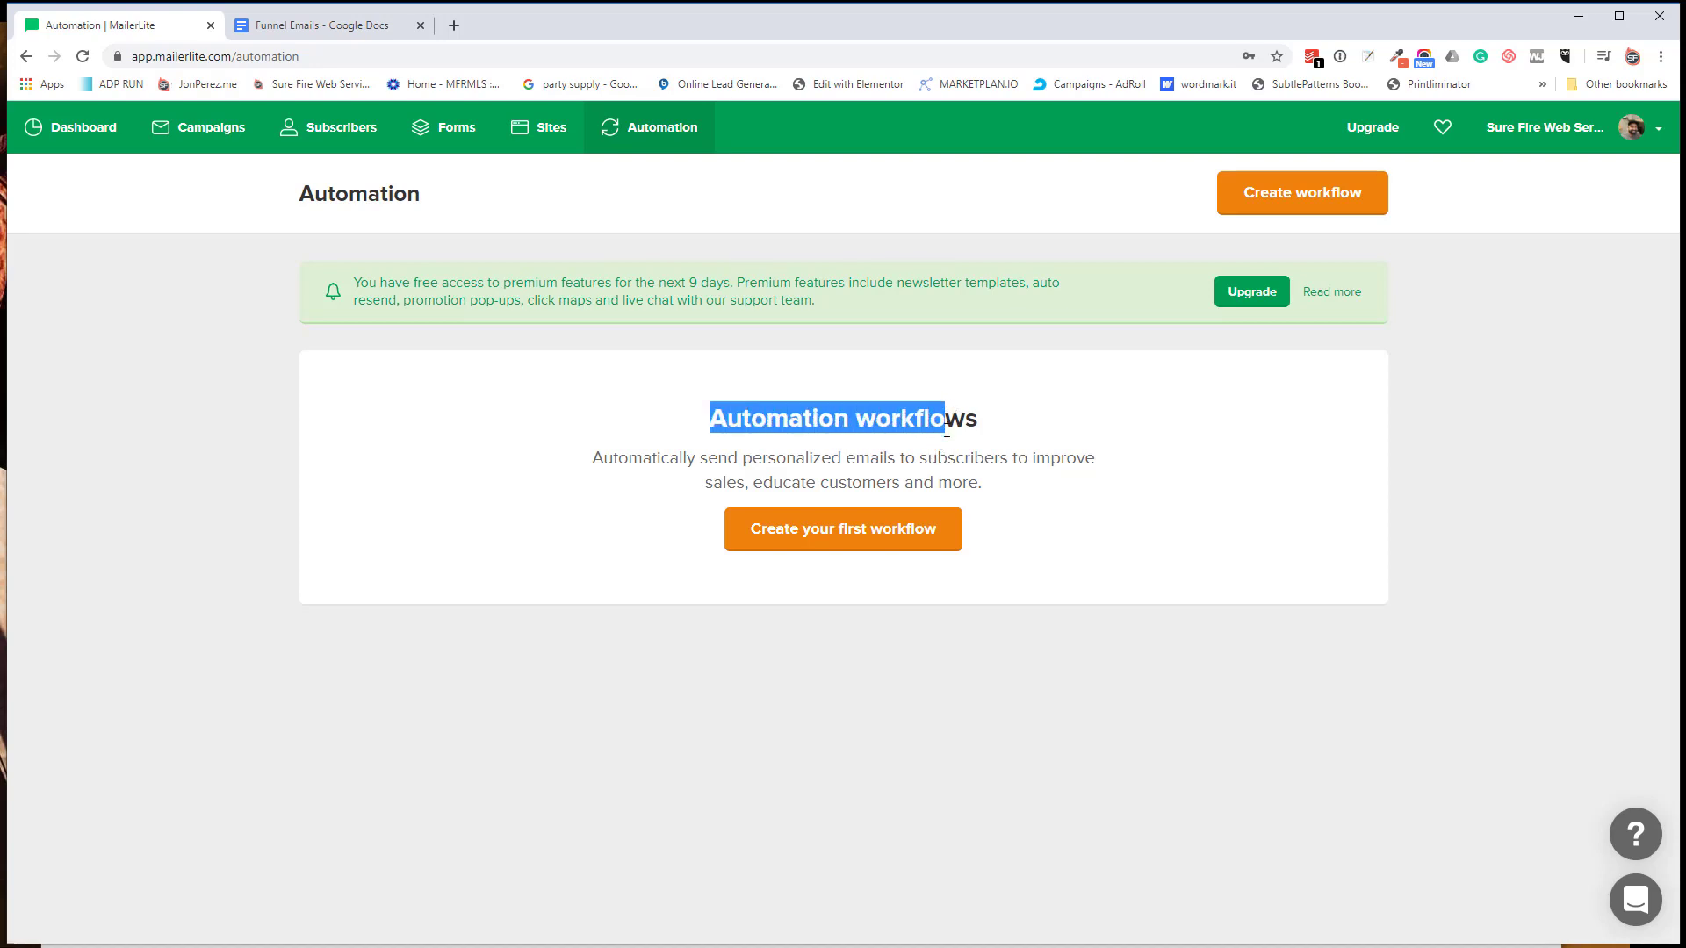
Step: Open the details about premium features, read through the feature descriptions down to live chat support, and return to the Automation page
click(1329, 295)
click(326, 19)
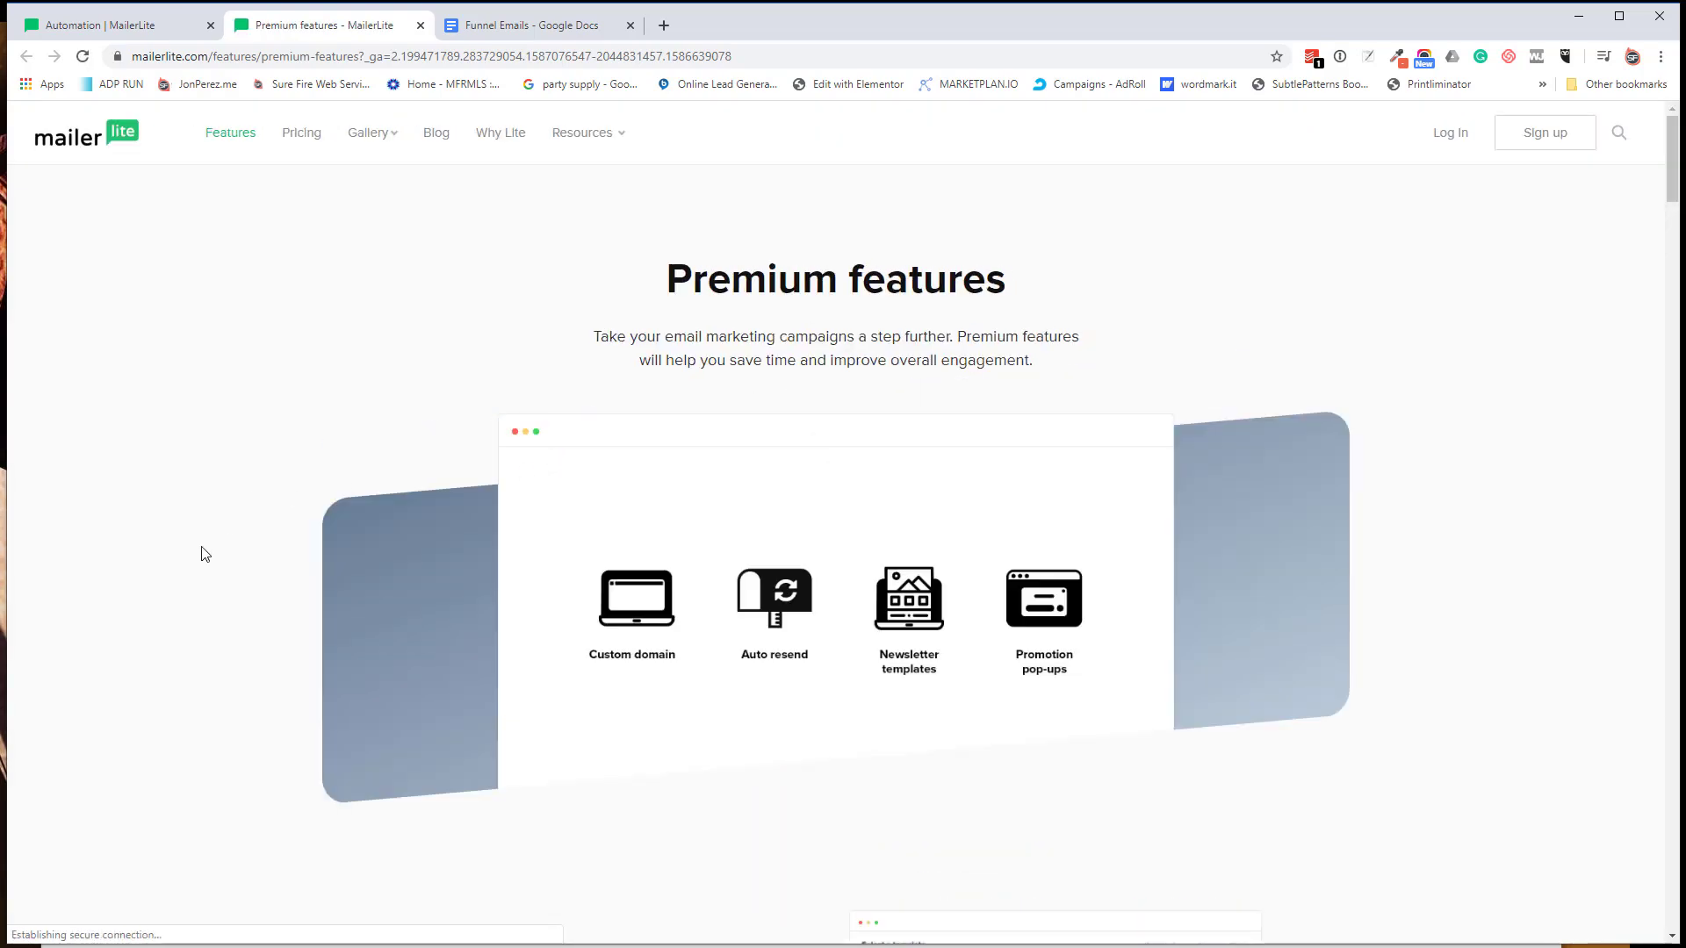
scroll(199, 555, down, 2)
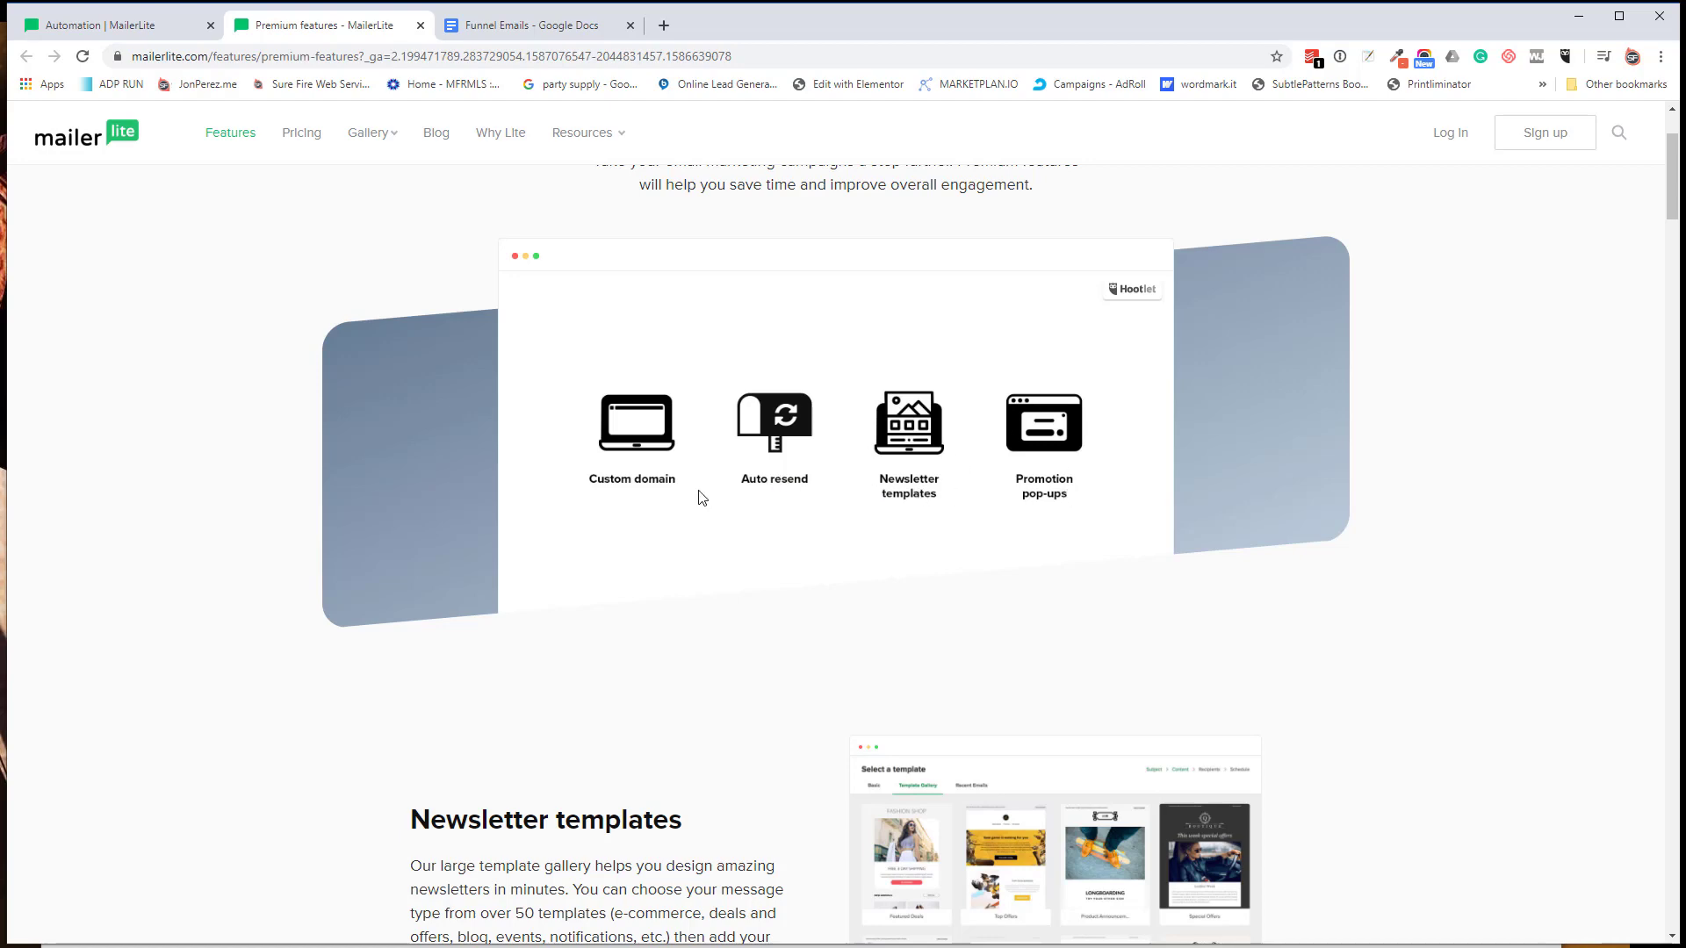
scroll(413, 580, down, 3)
scroll(662, 534, down, 15)
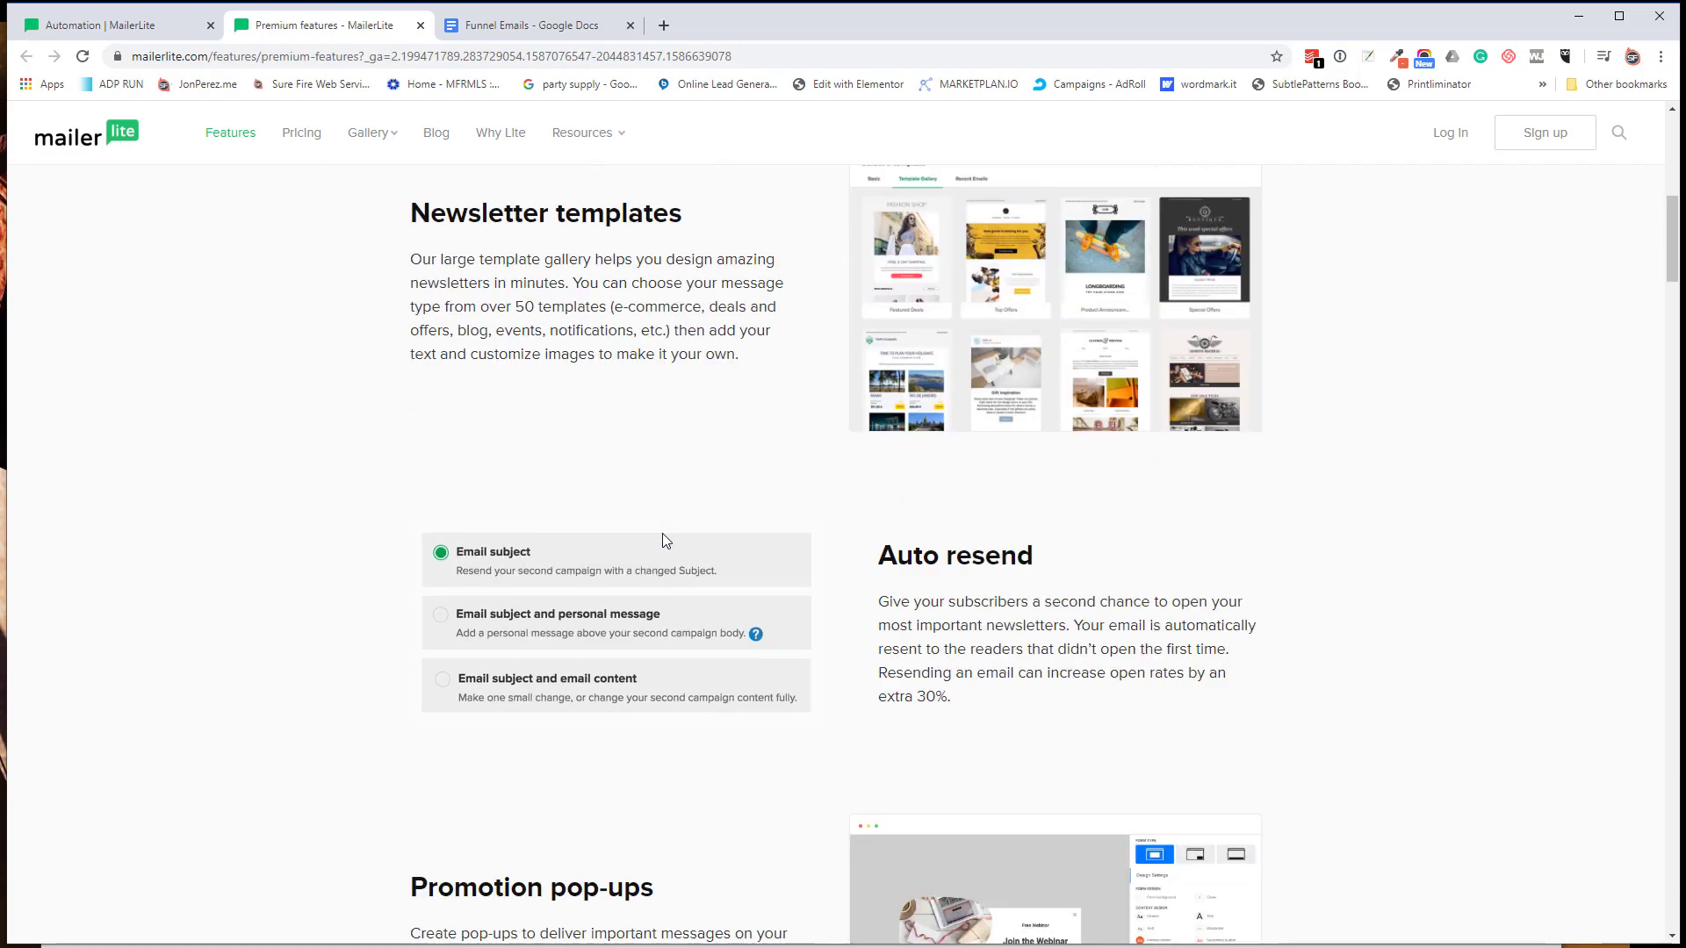
scroll(665, 534, down, 3)
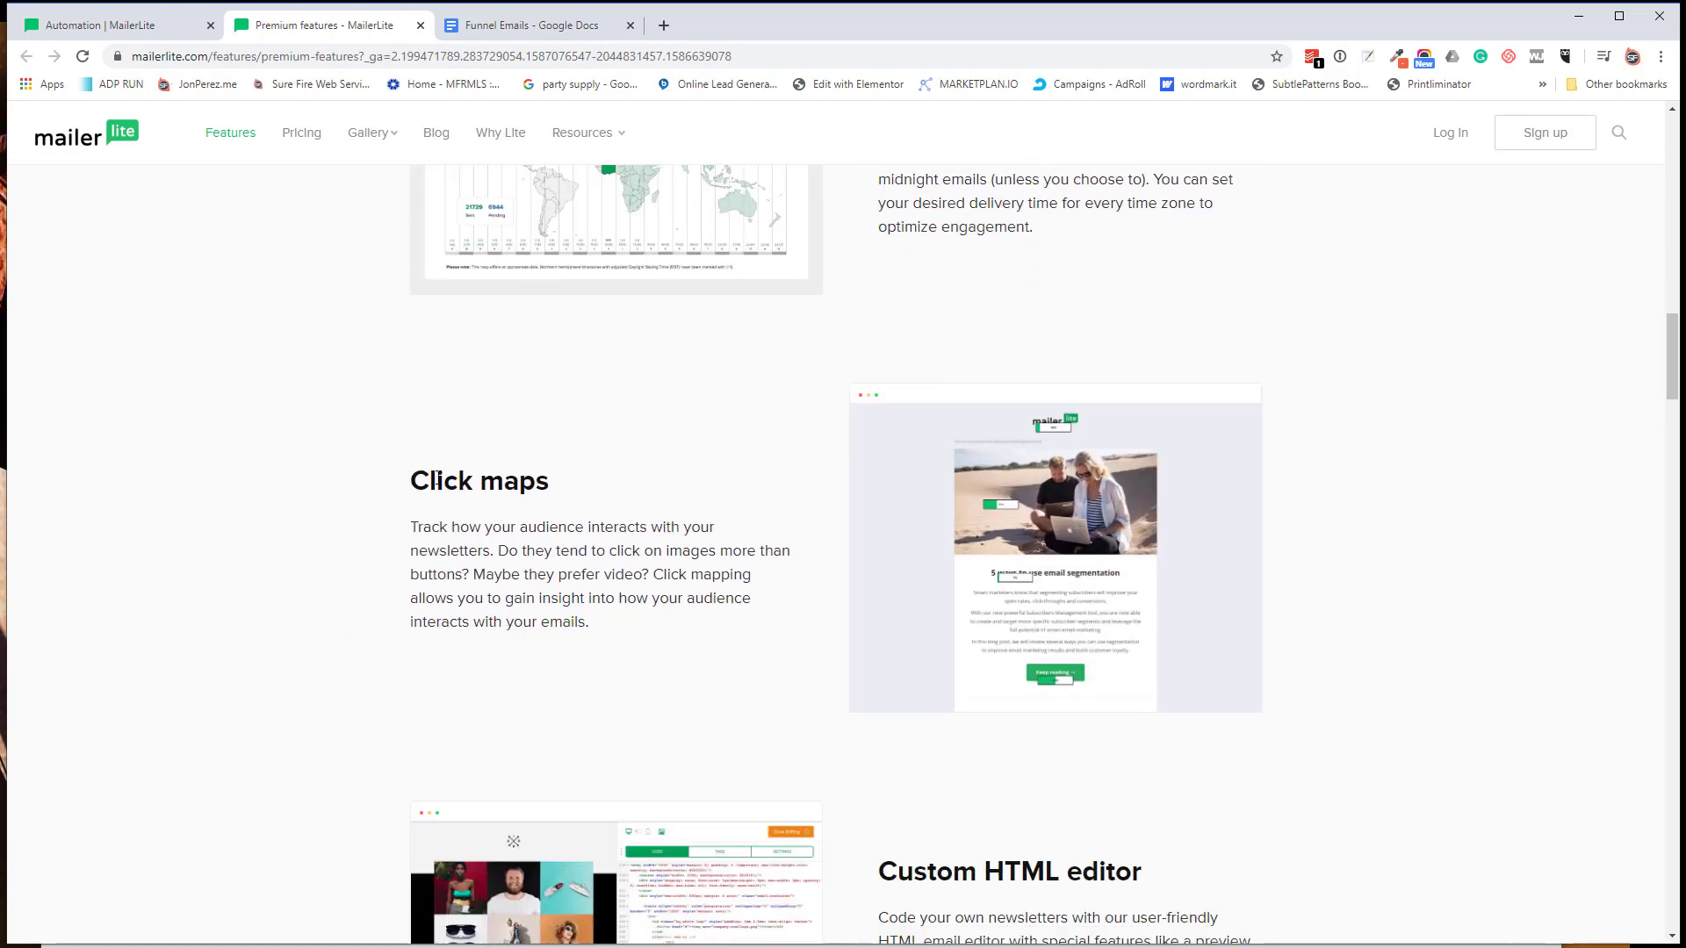
drag(426, 481, 503, 481)
scroll(802, 550, down, 3)
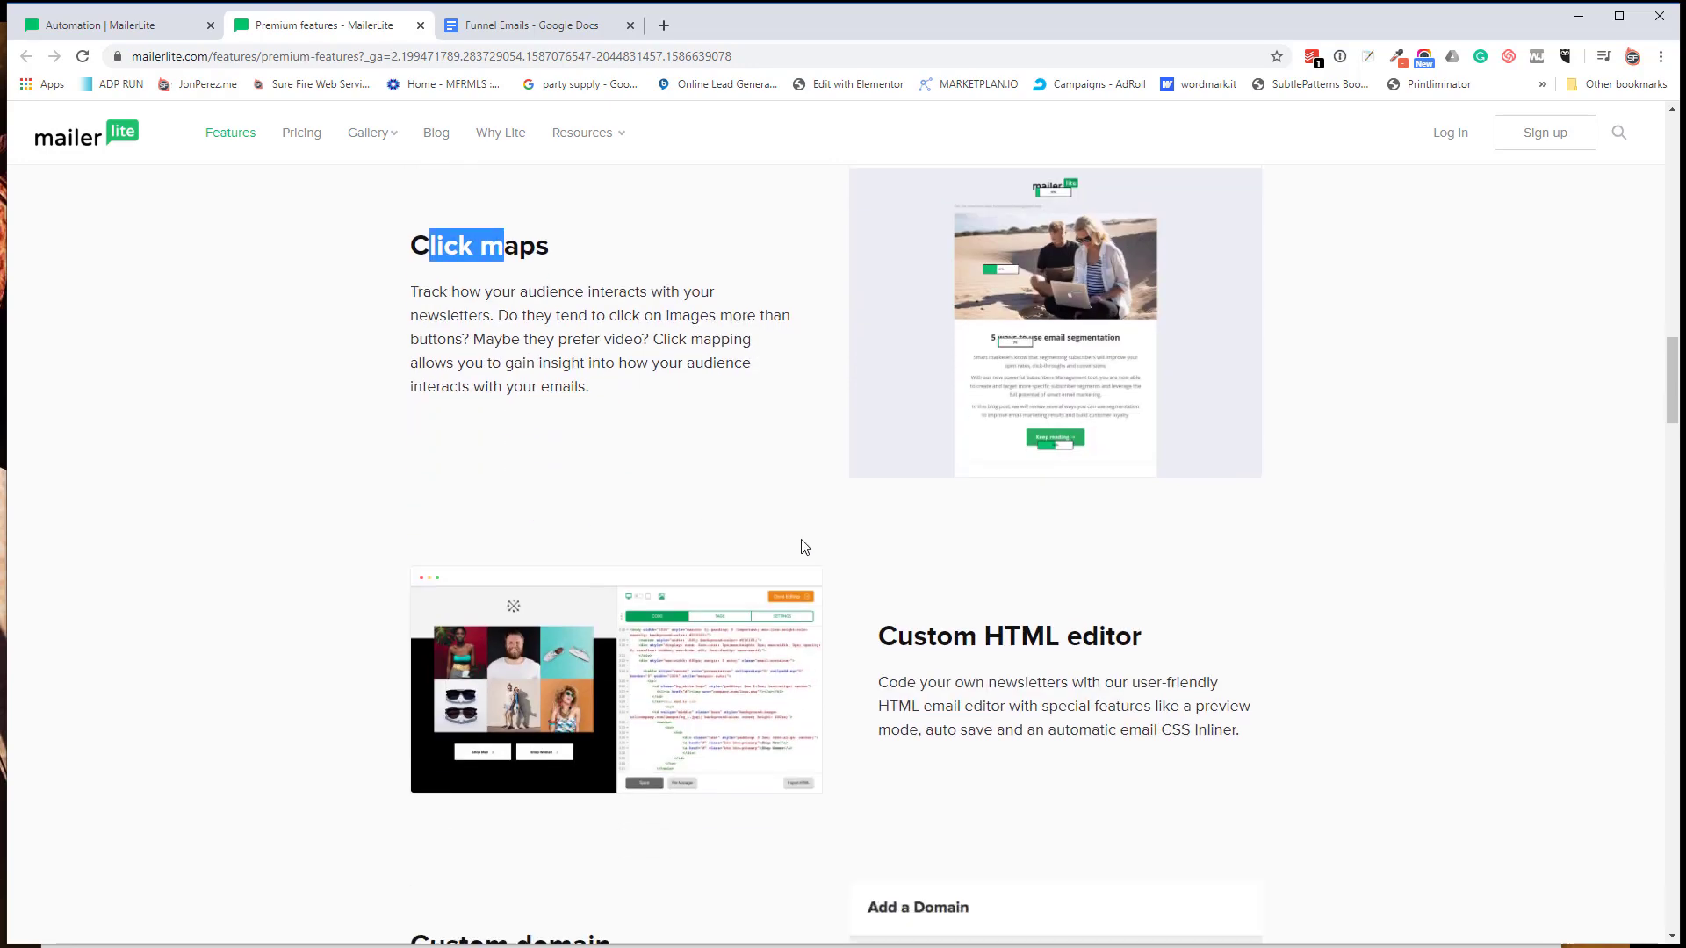
click(959, 637)
scroll(587, 678, down, 8)
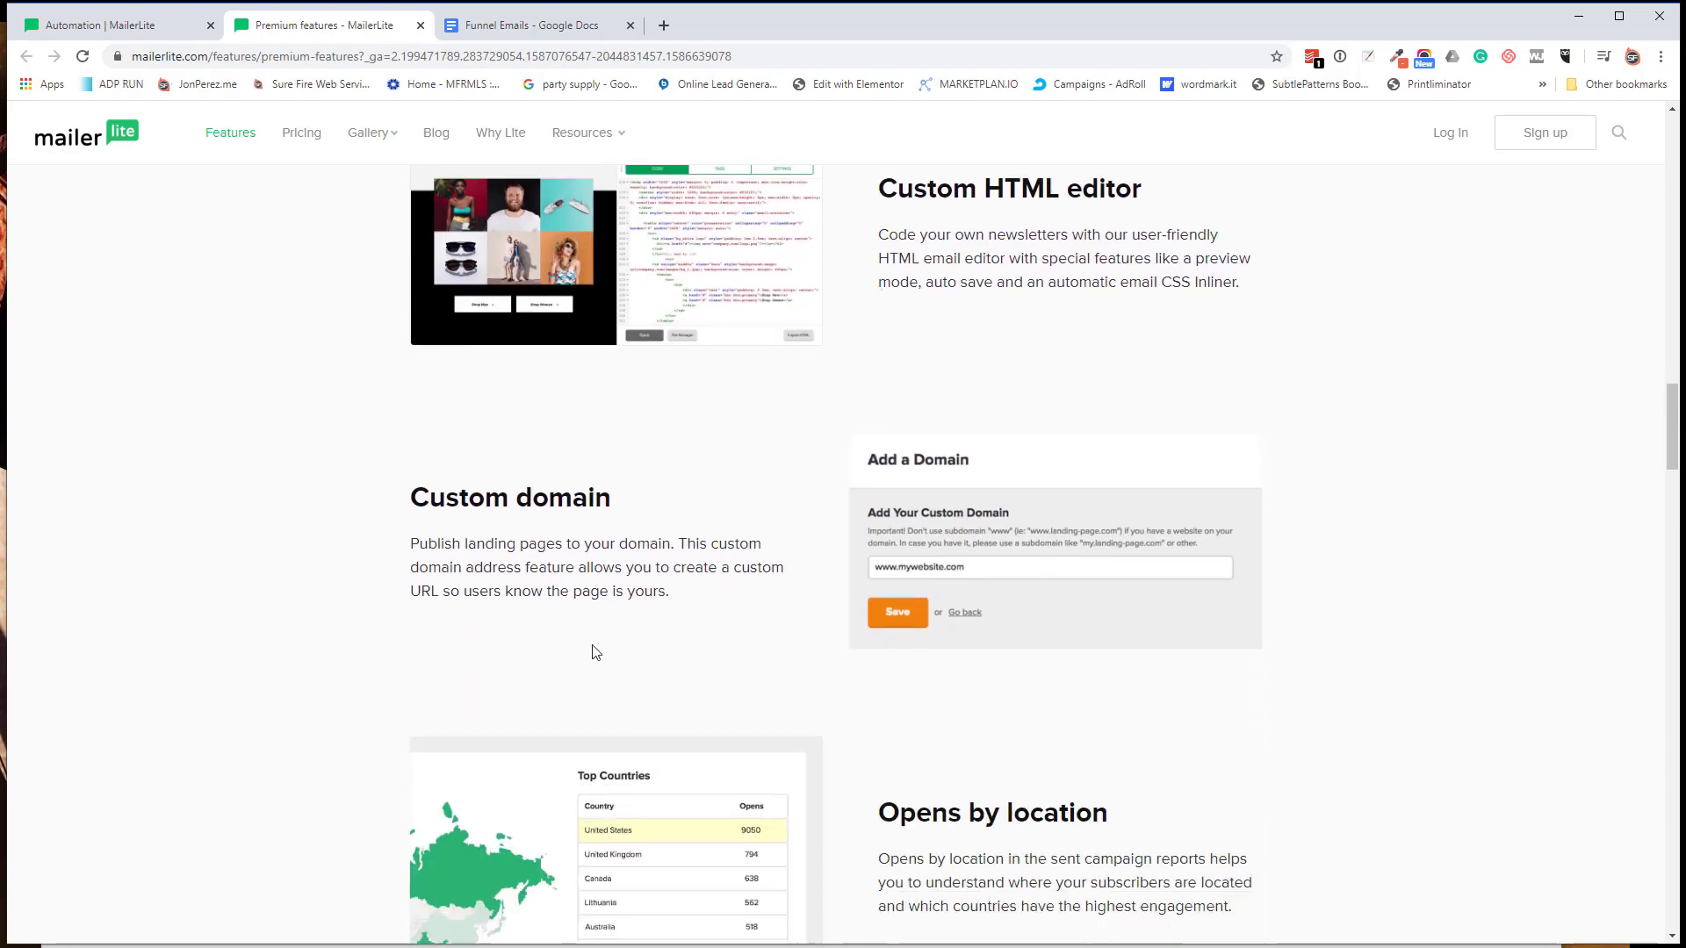
scroll(926, 568, down, 5)
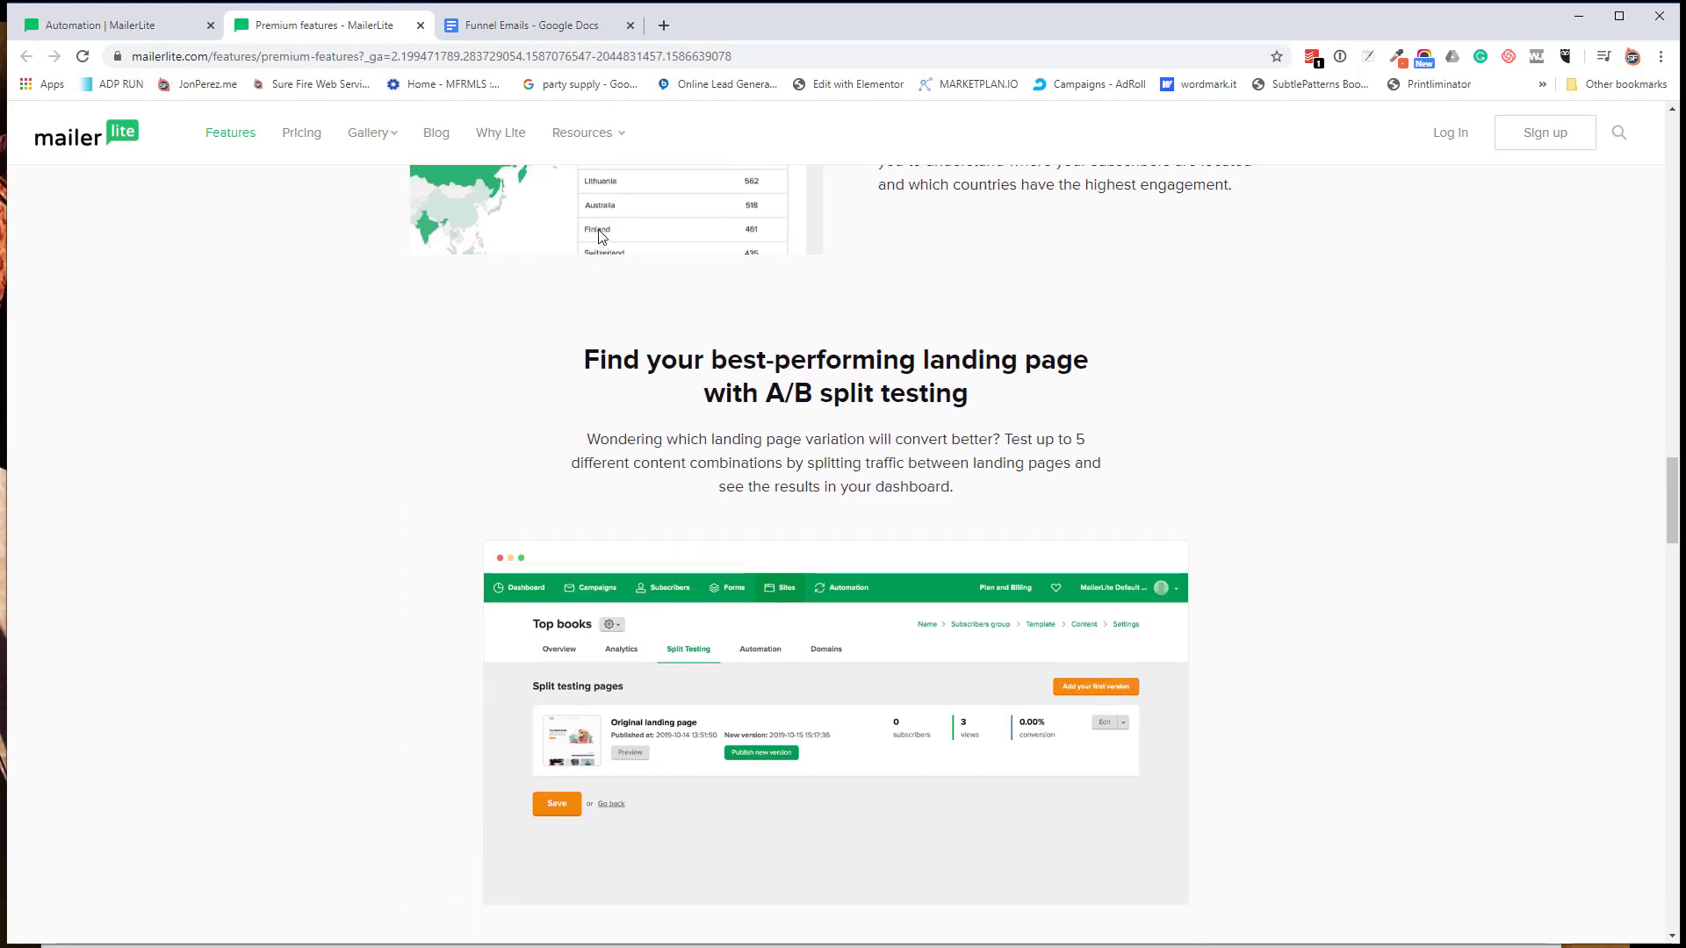
scroll(571, 661, down, 5)
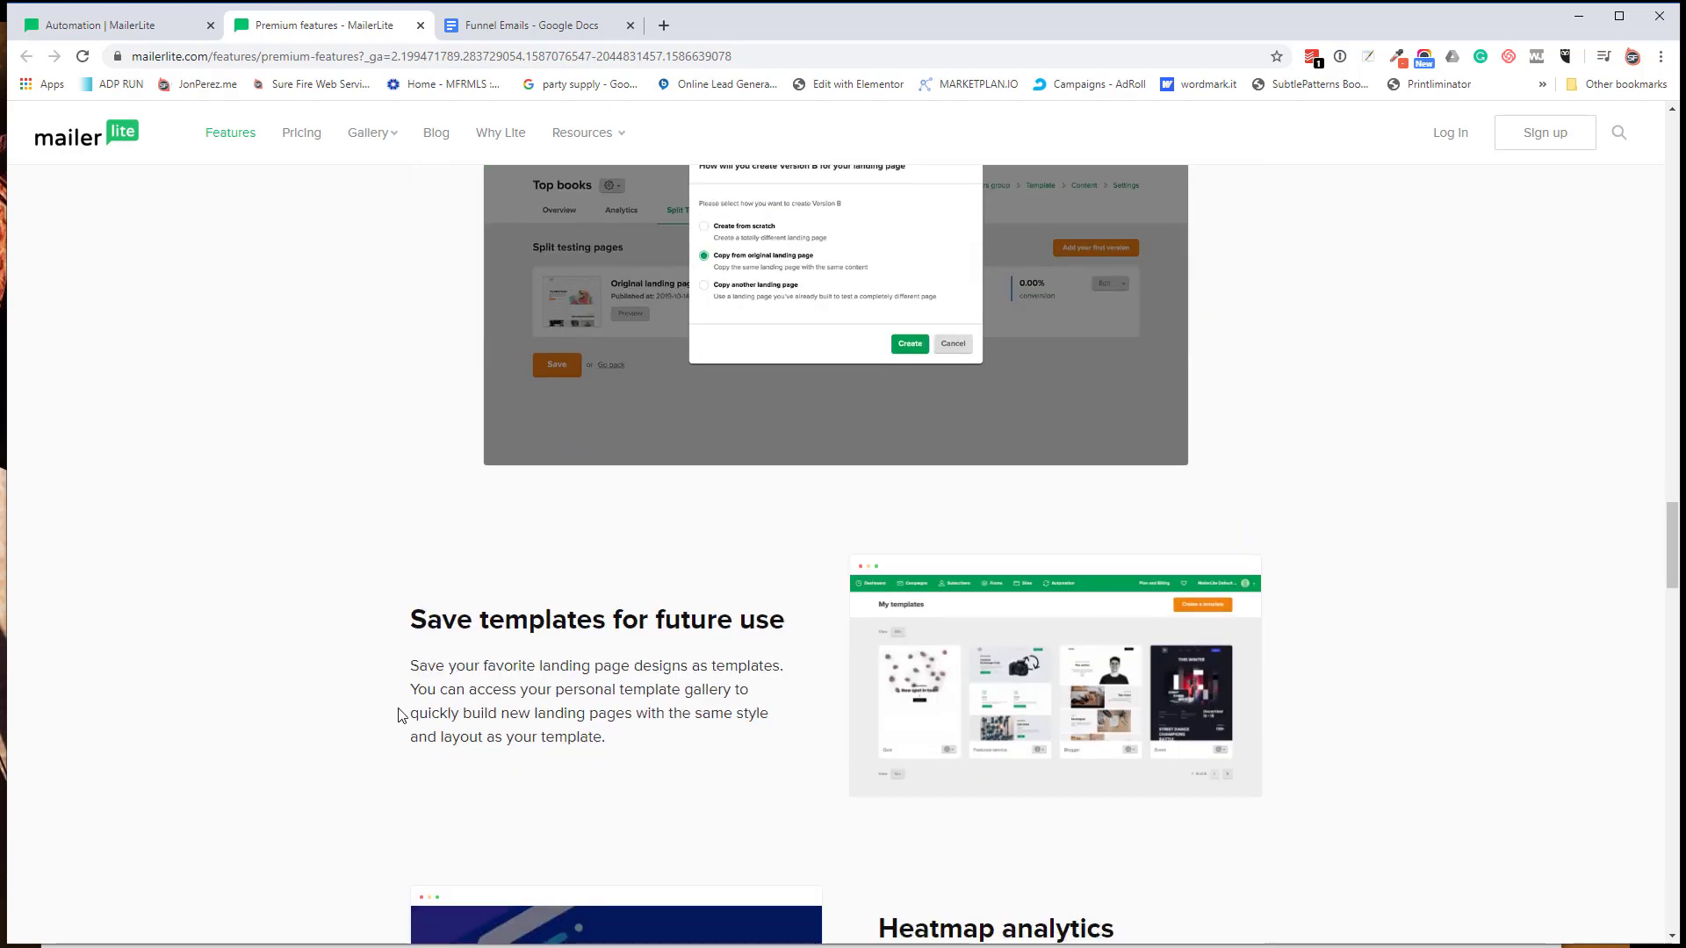
scroll(323, 700, down, 8)
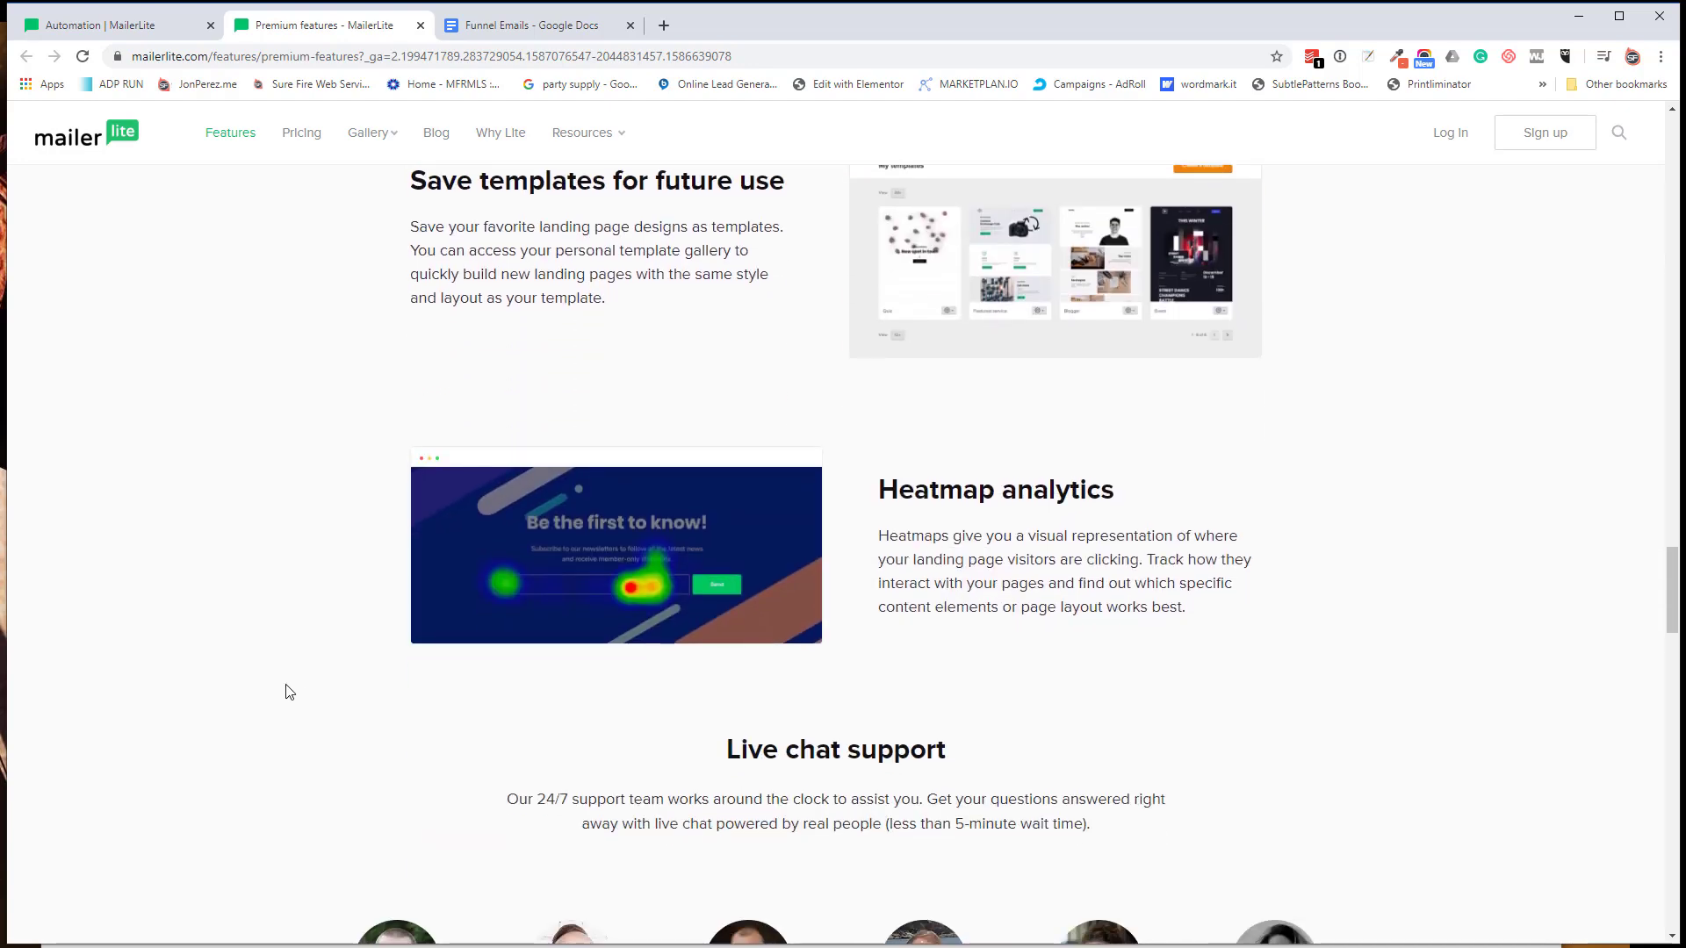
key(Home)
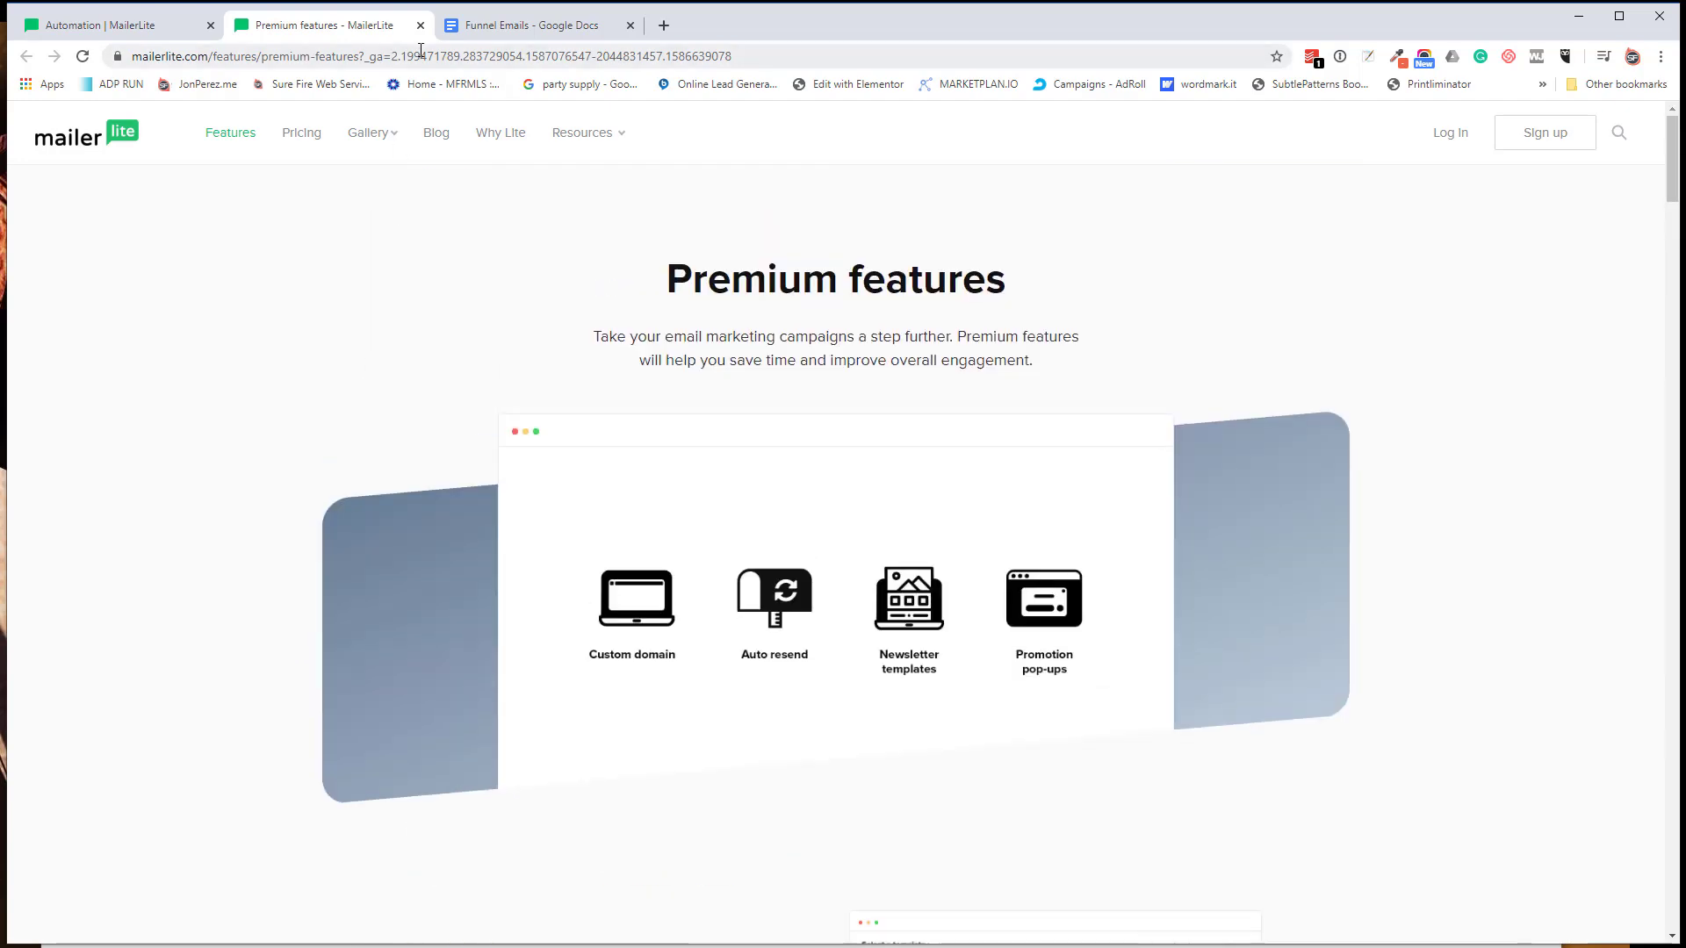
click(153, 35)
click(420, 24)
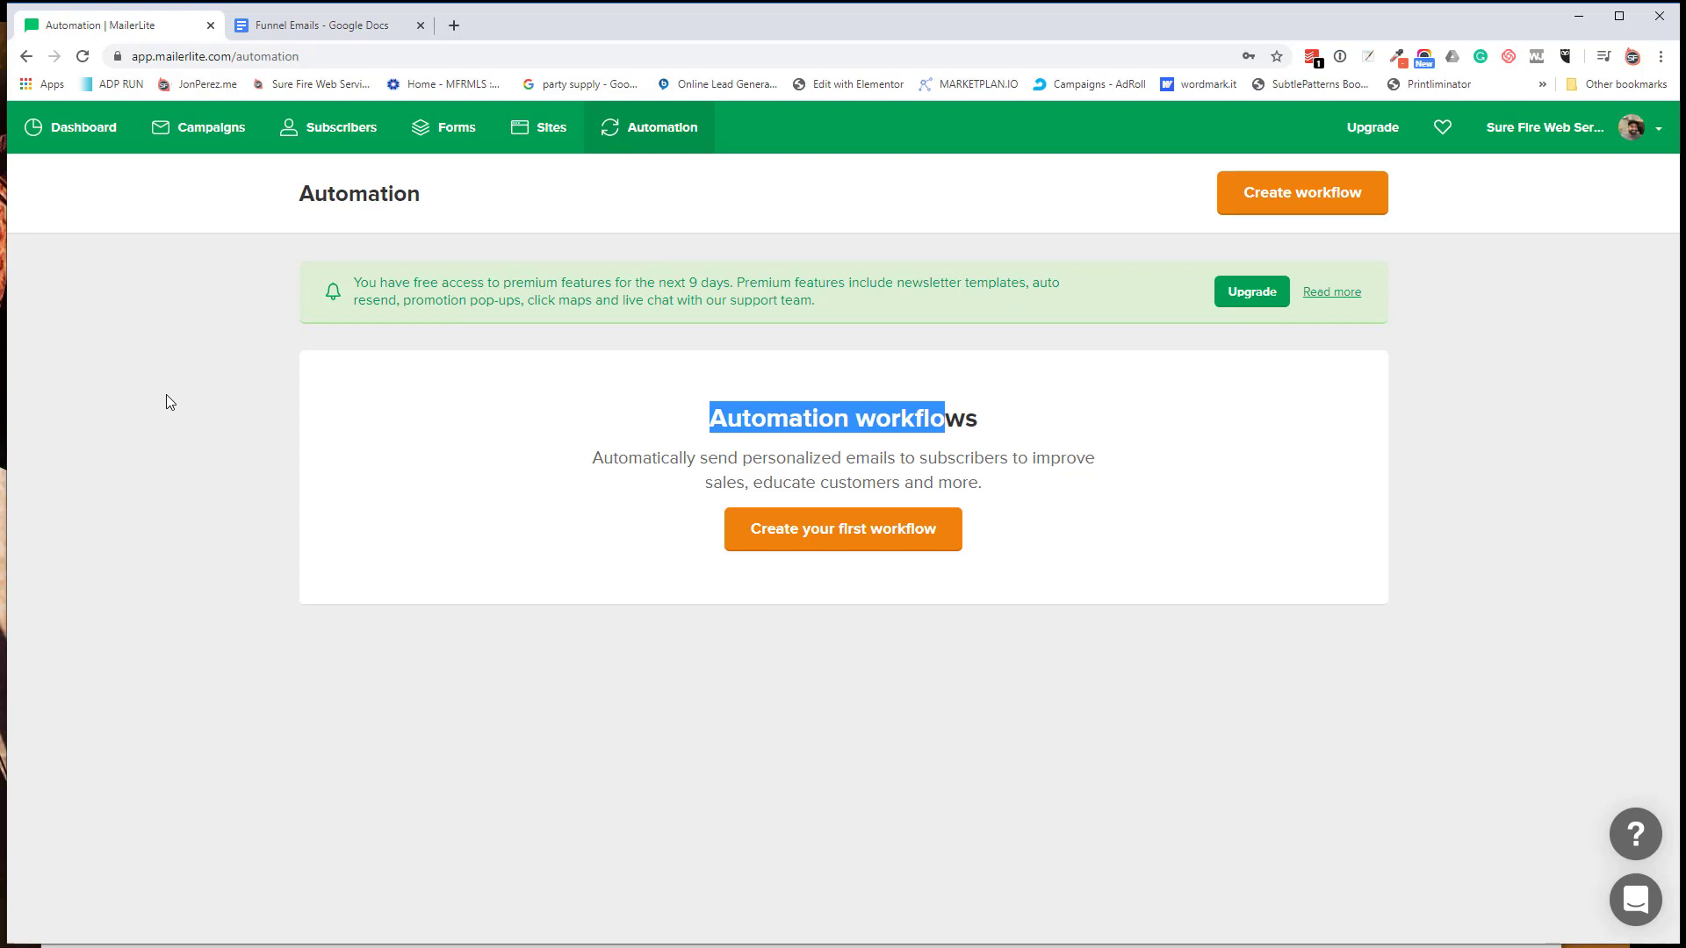
Step: Create the first automation workflow and name it "Site Secure Automation"
click(1238, 516)
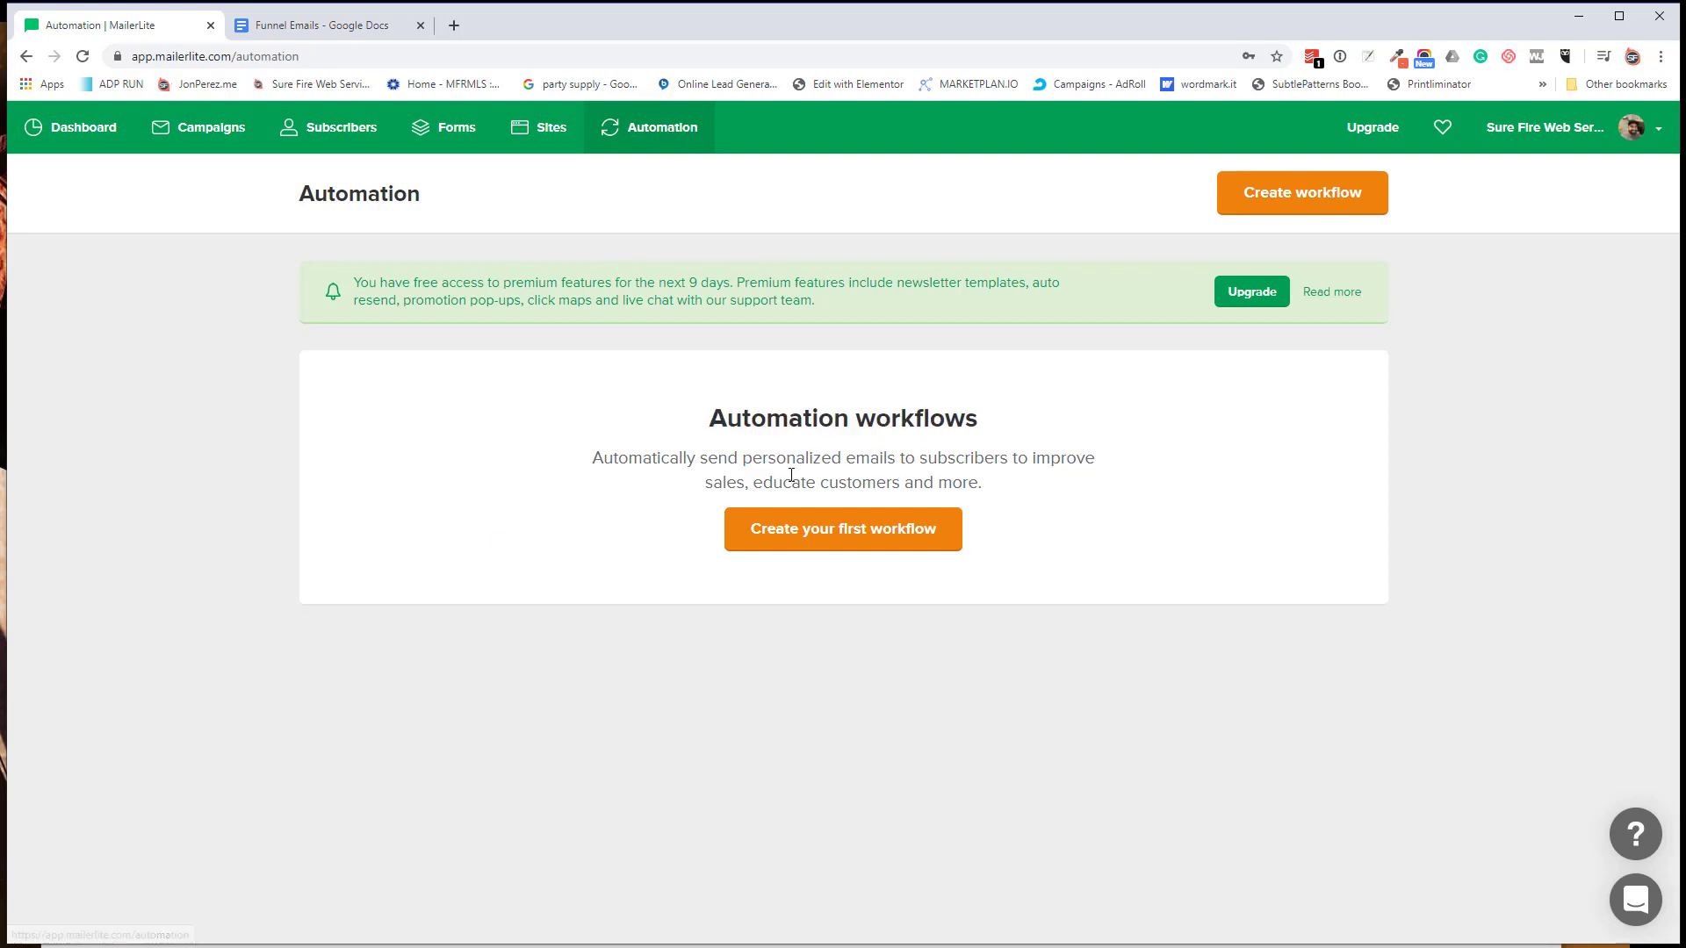
click(831, 533)
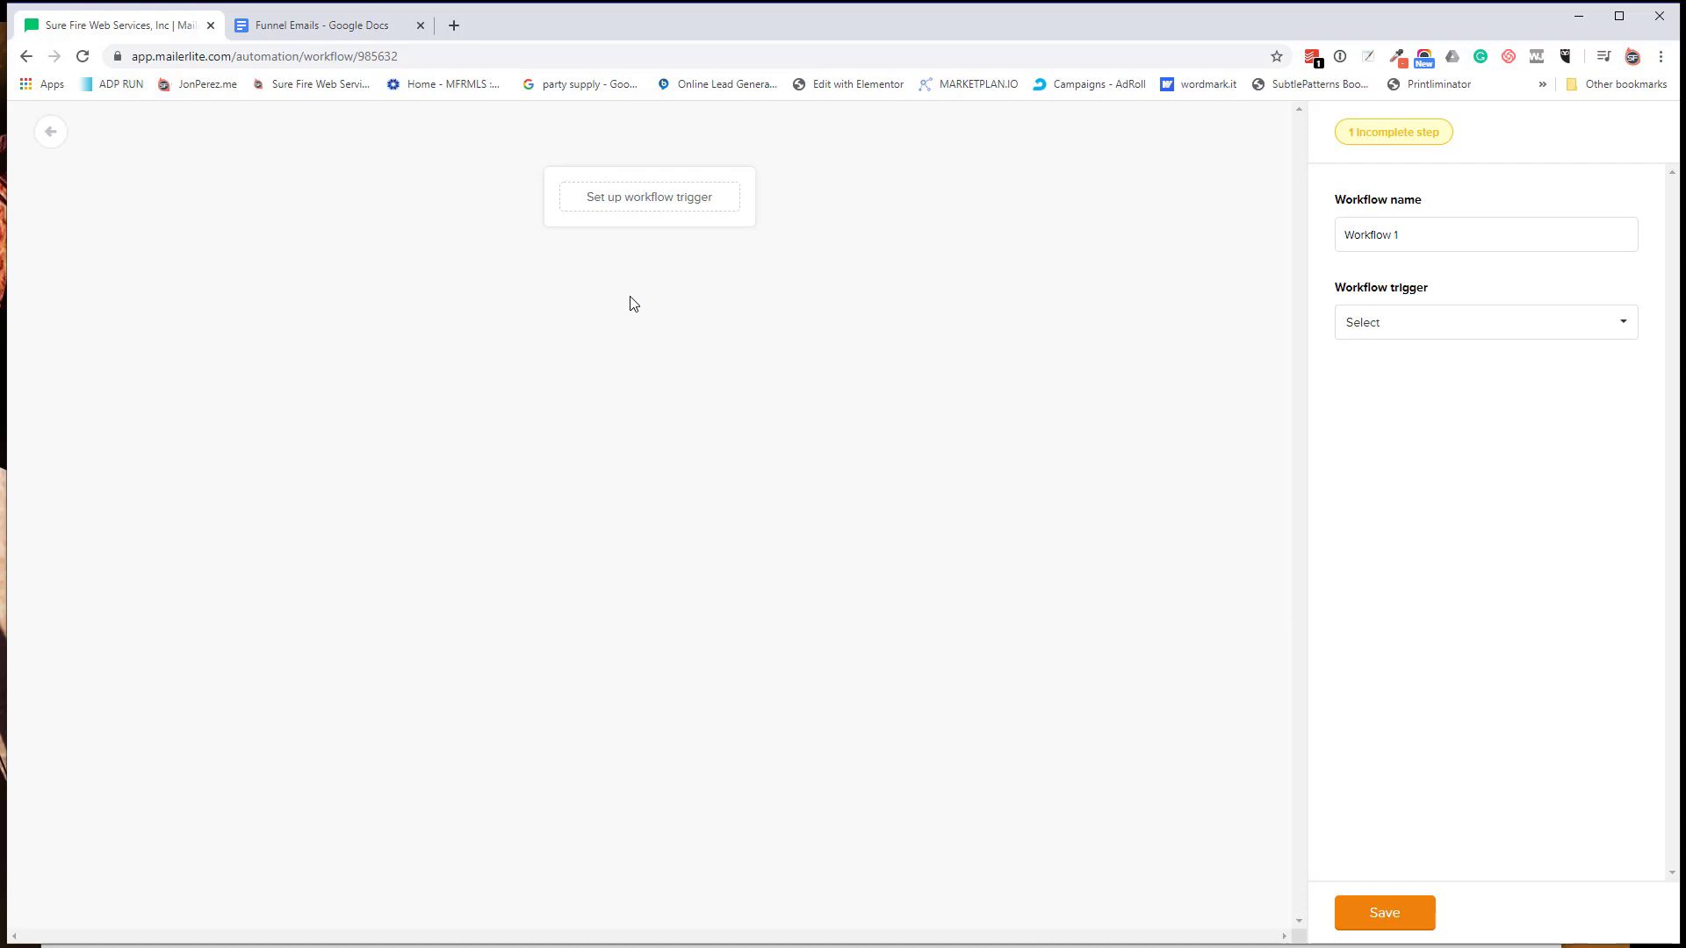
drag(1422, 244, 1120, 222)
text(Site Secure Automation)
Step: Set the workflow trigger to "When subscriber joins a group" for the SureFire Web Services group and save it
click(1436, 337)
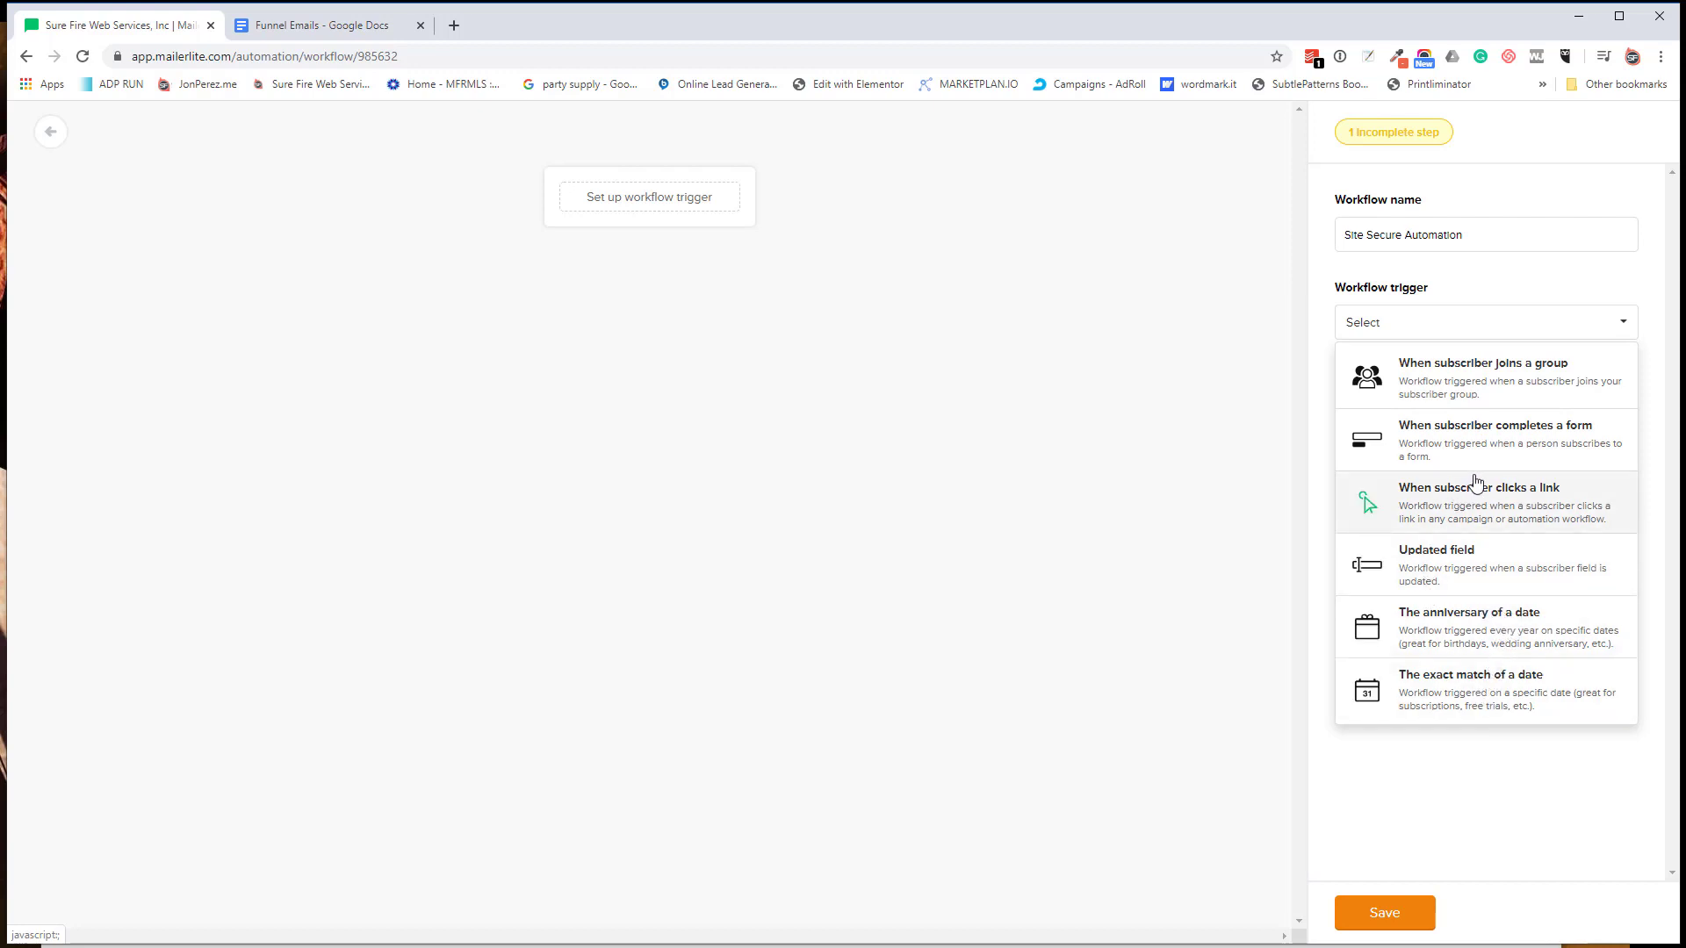
click(1444, 390)
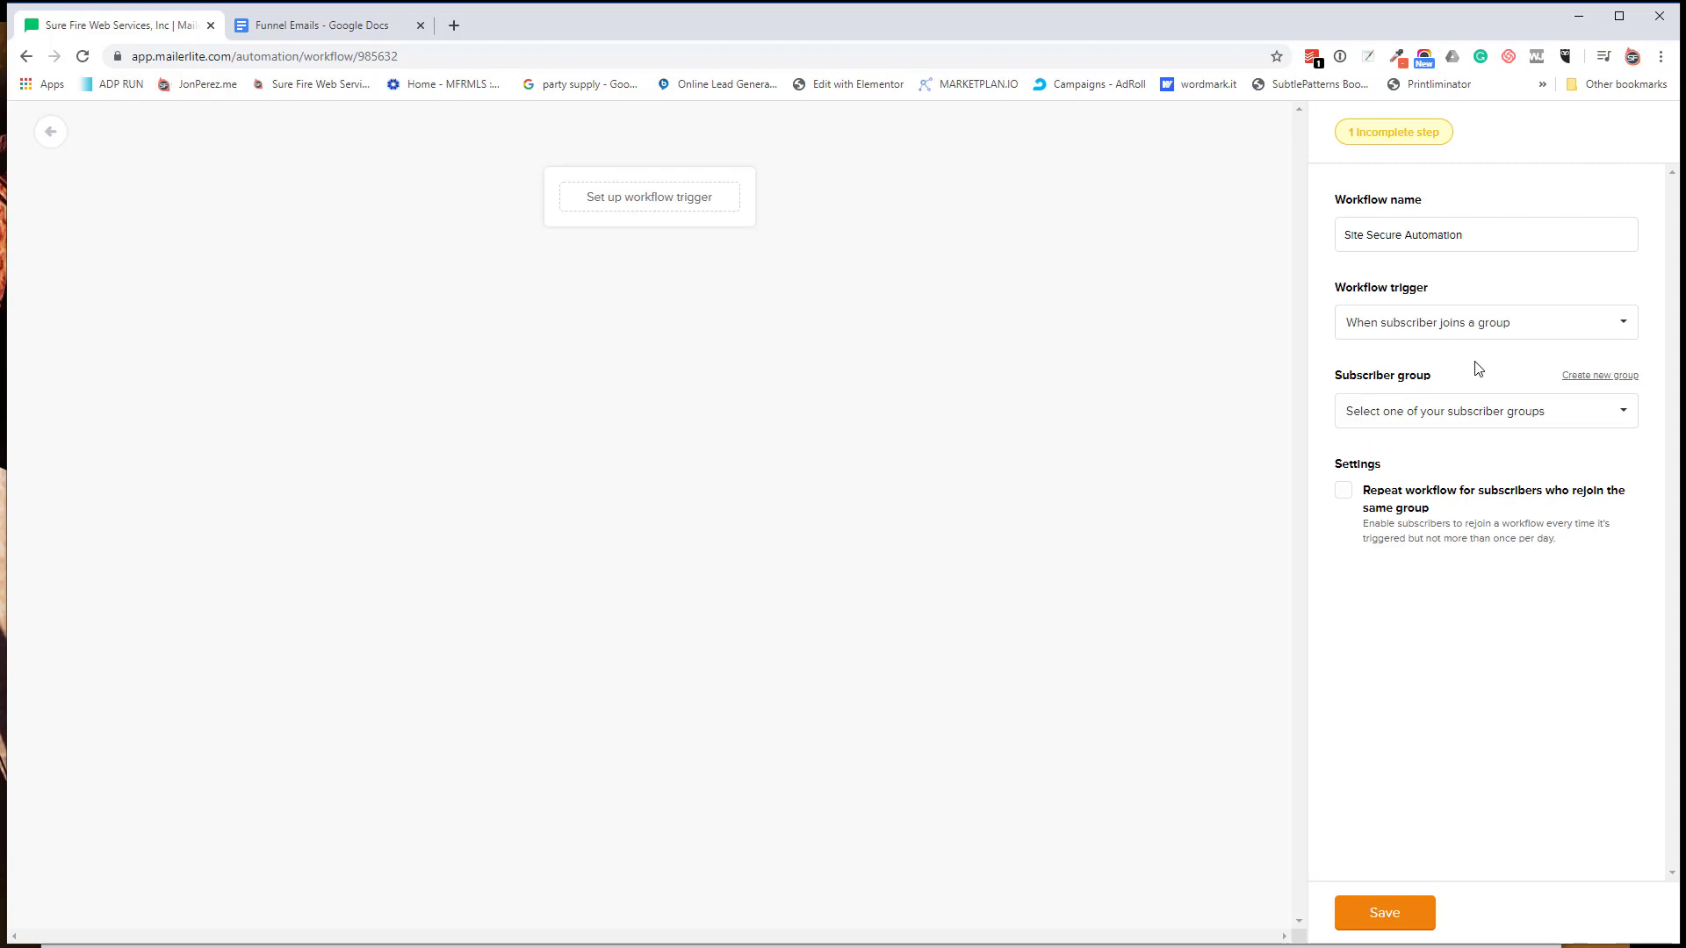
click(1436, 426)
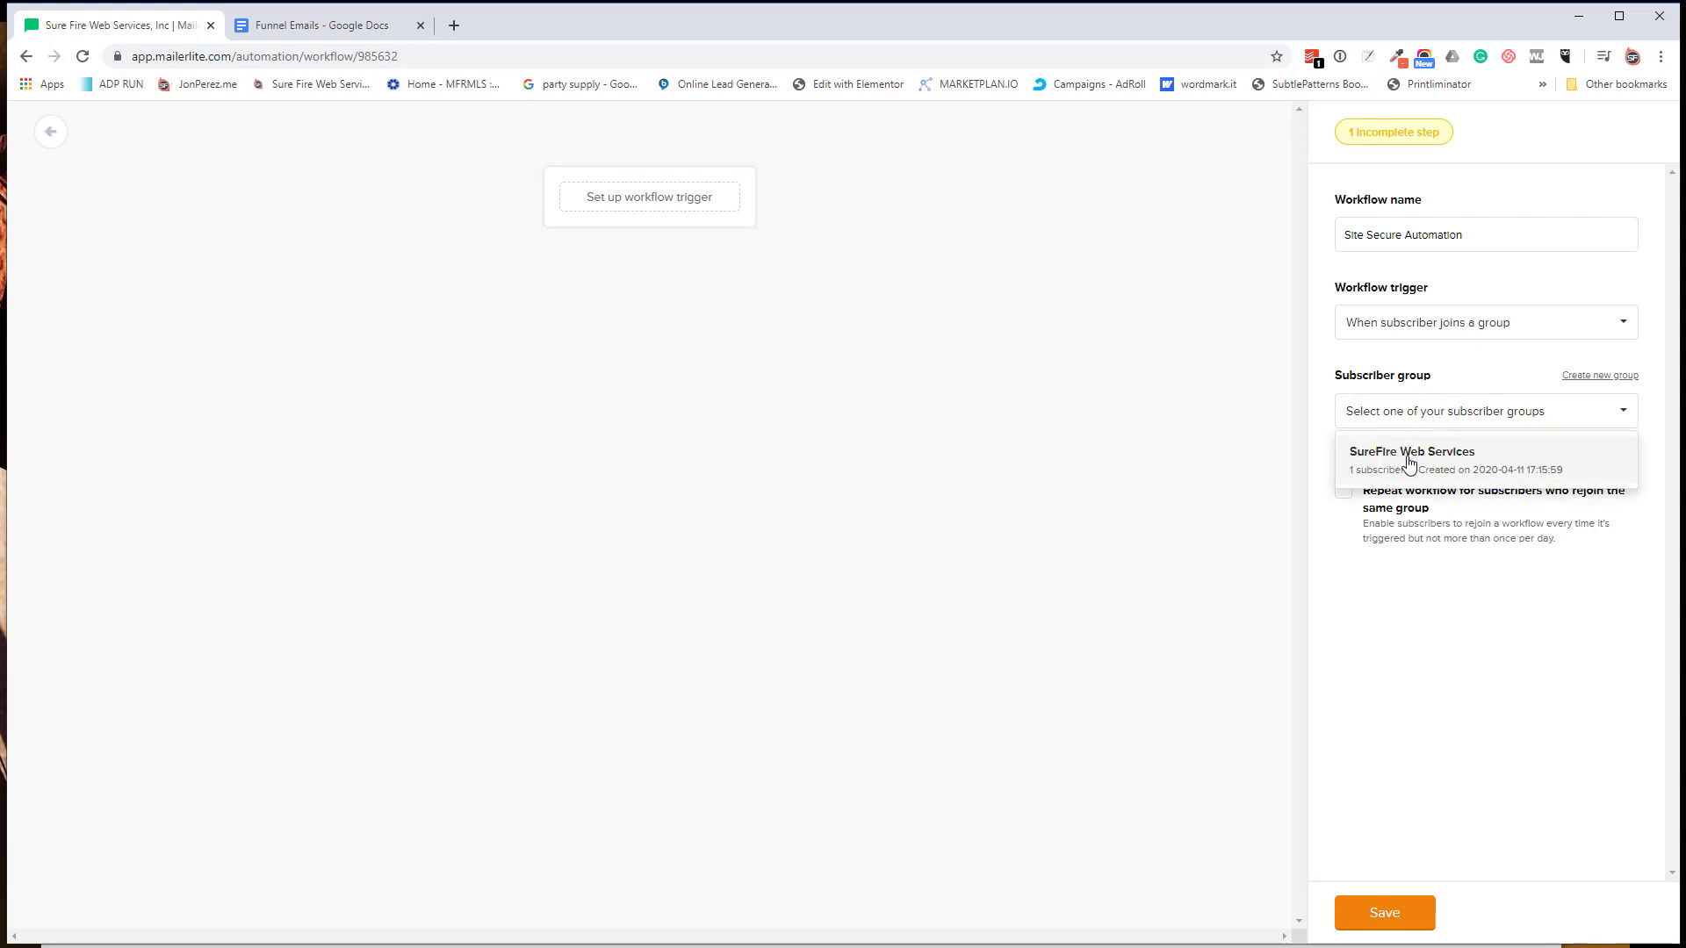
click(1445, 467)
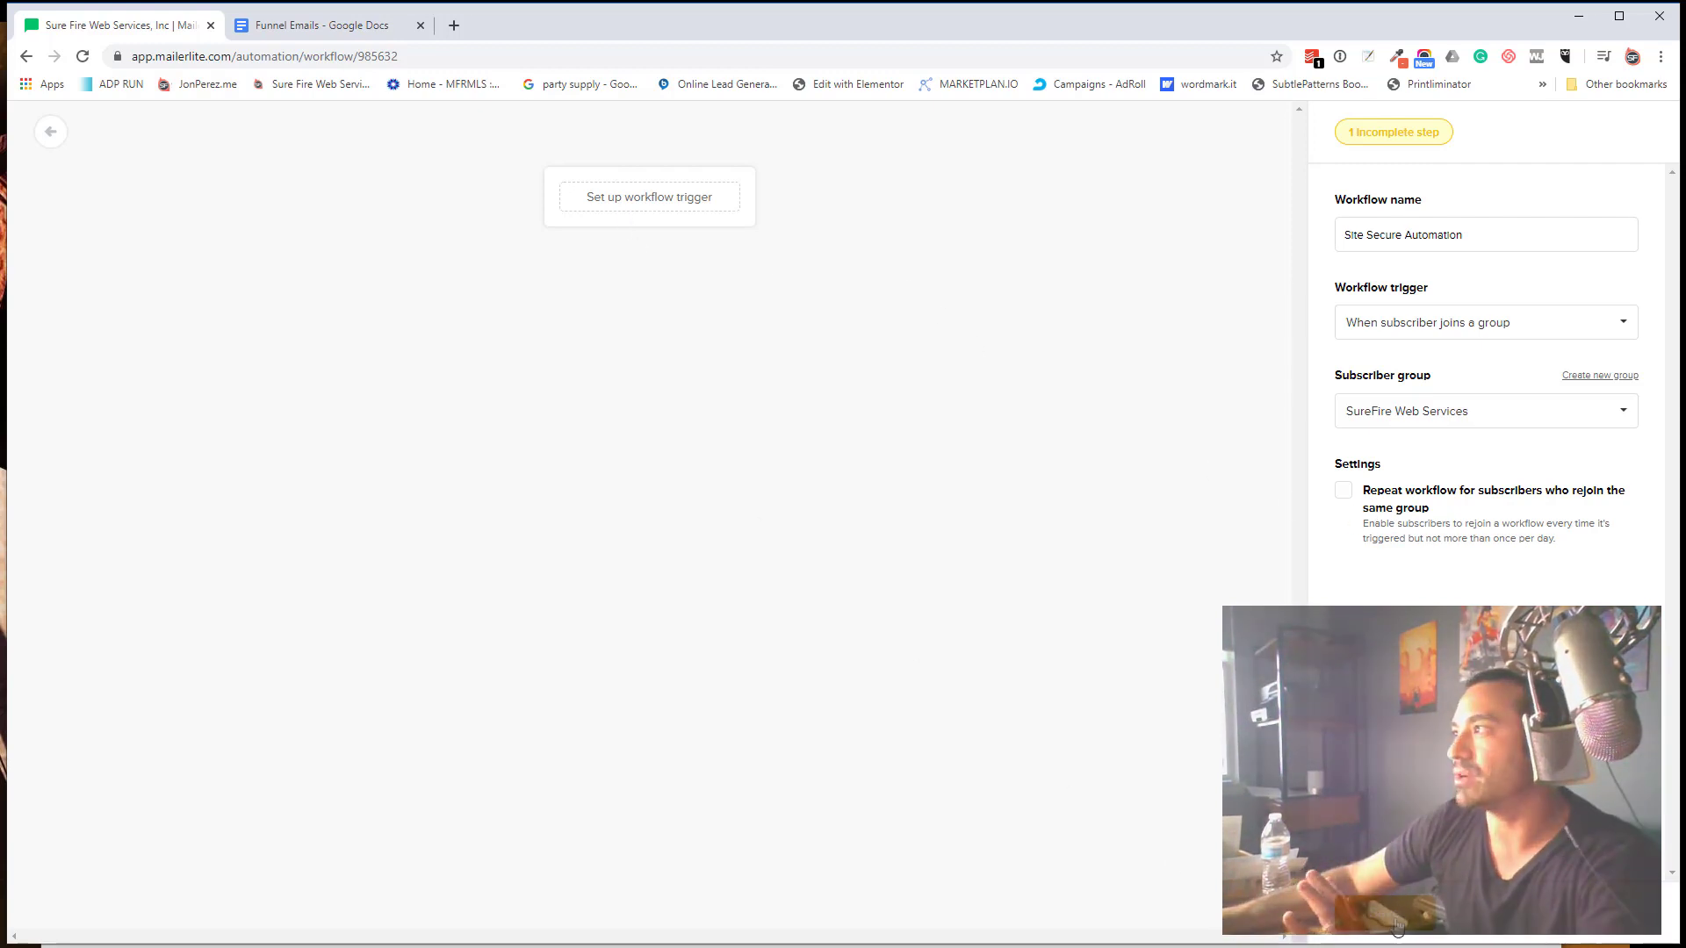
click(1397, 924)
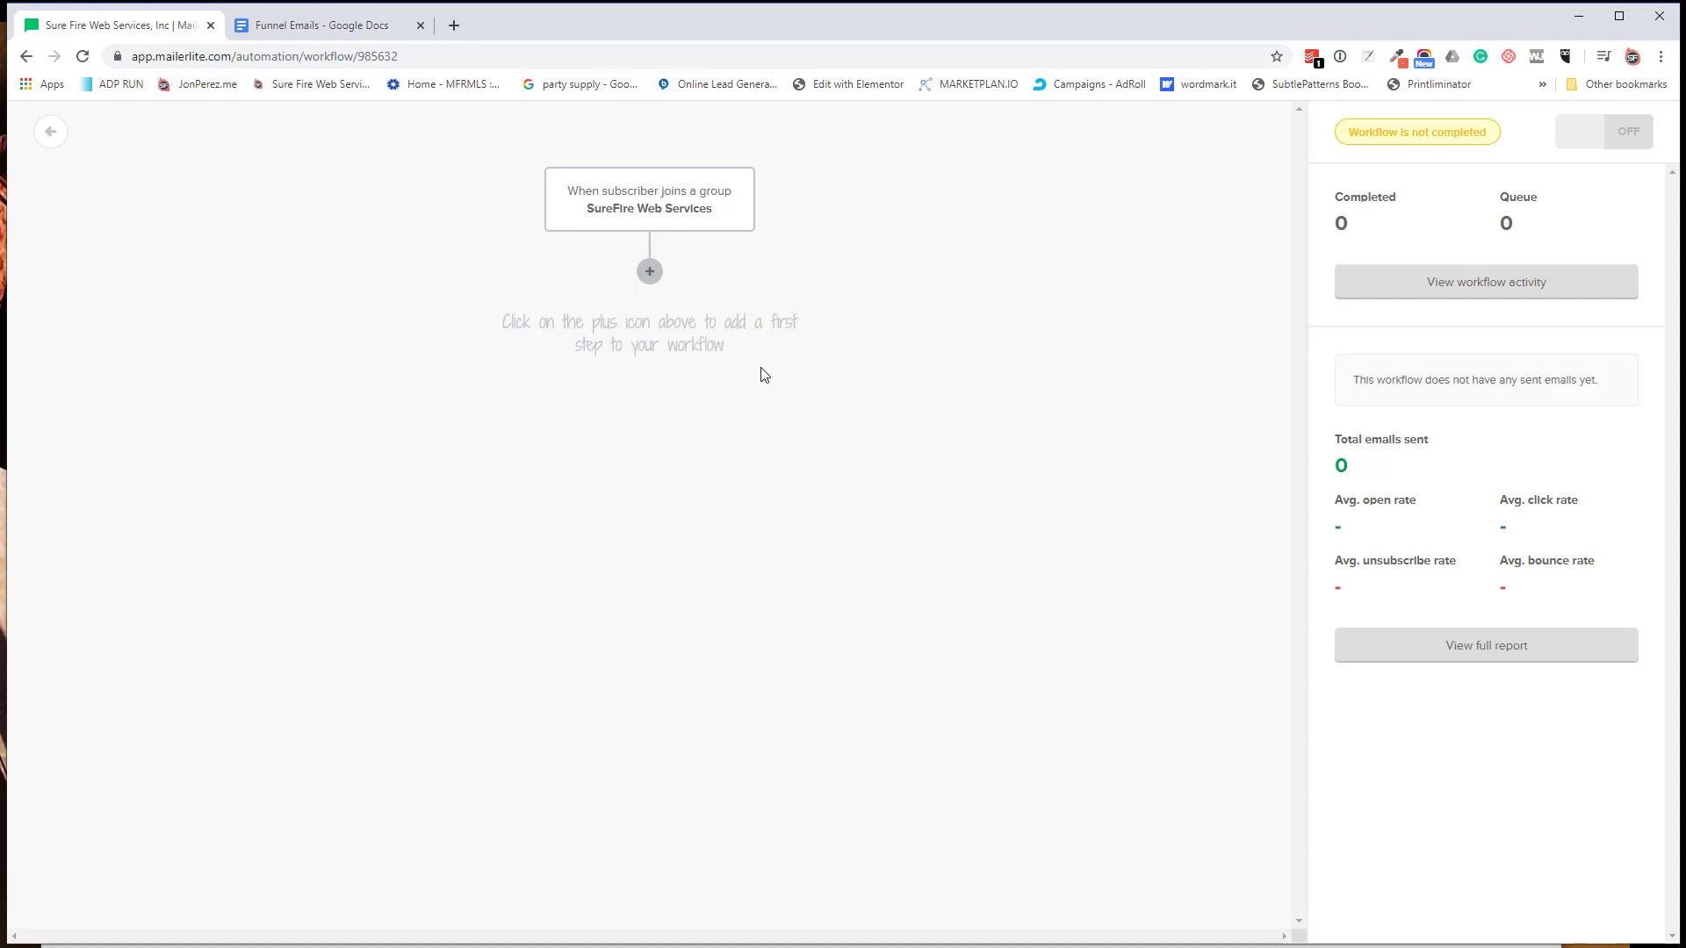
Step: Add an email step after the trigger and copy in the Welcome Email subject "{{First Name}}, download your guide!" from the Funnel Emails Google Doc
click(651, 273)
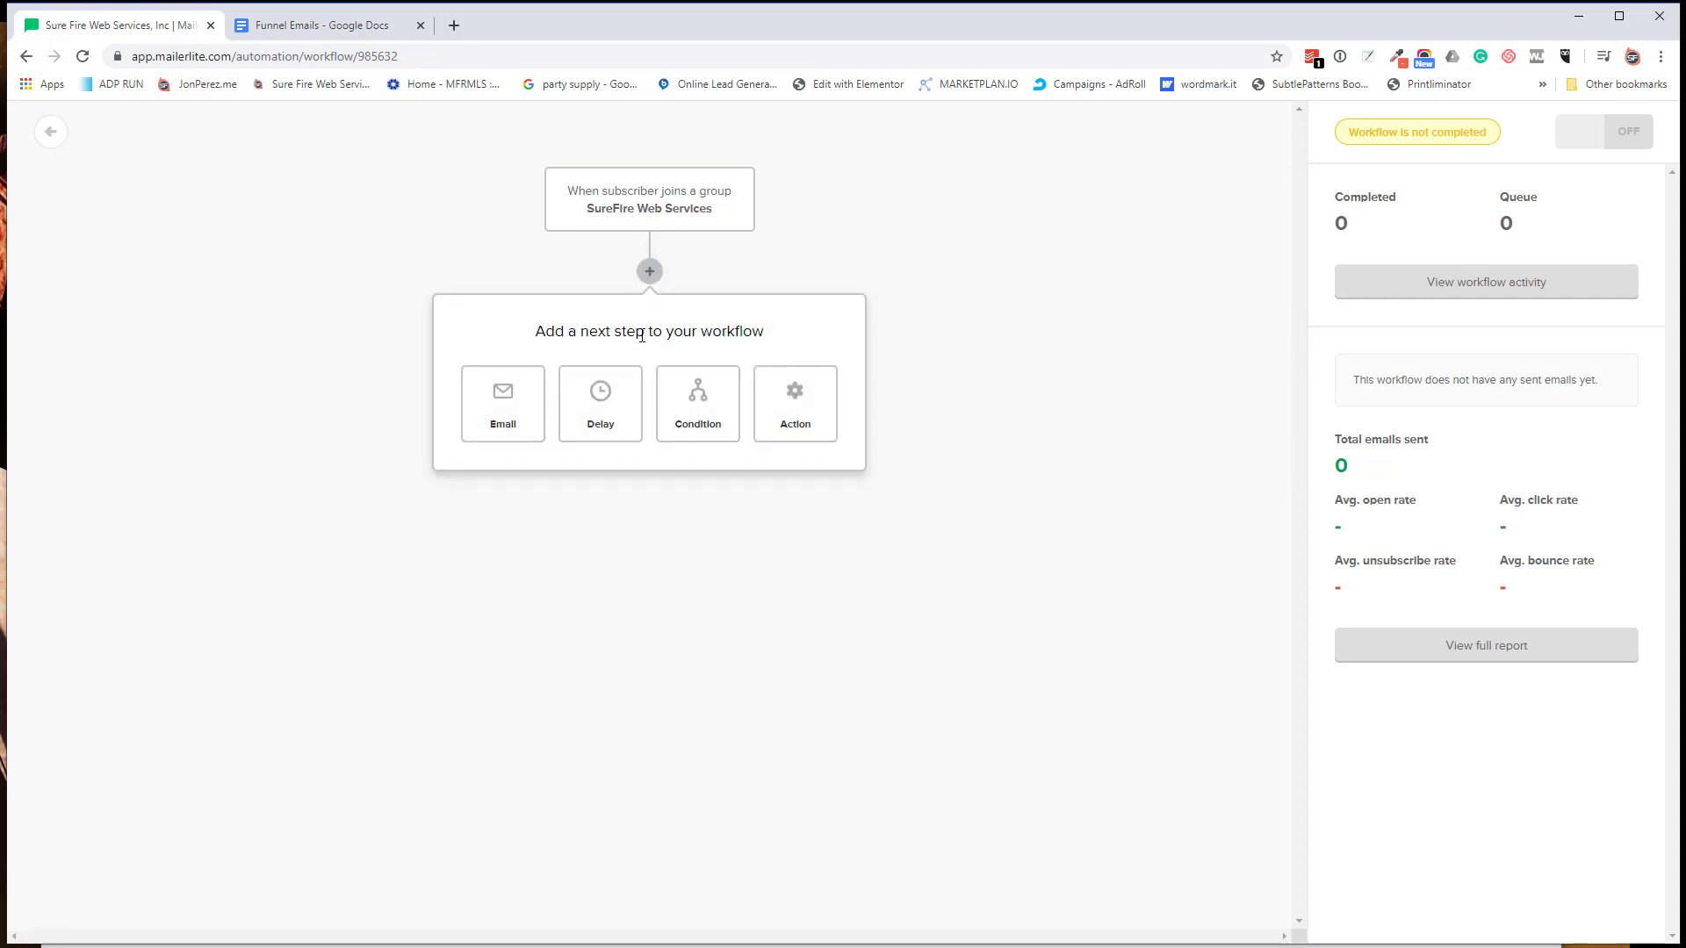
click(506, 416)
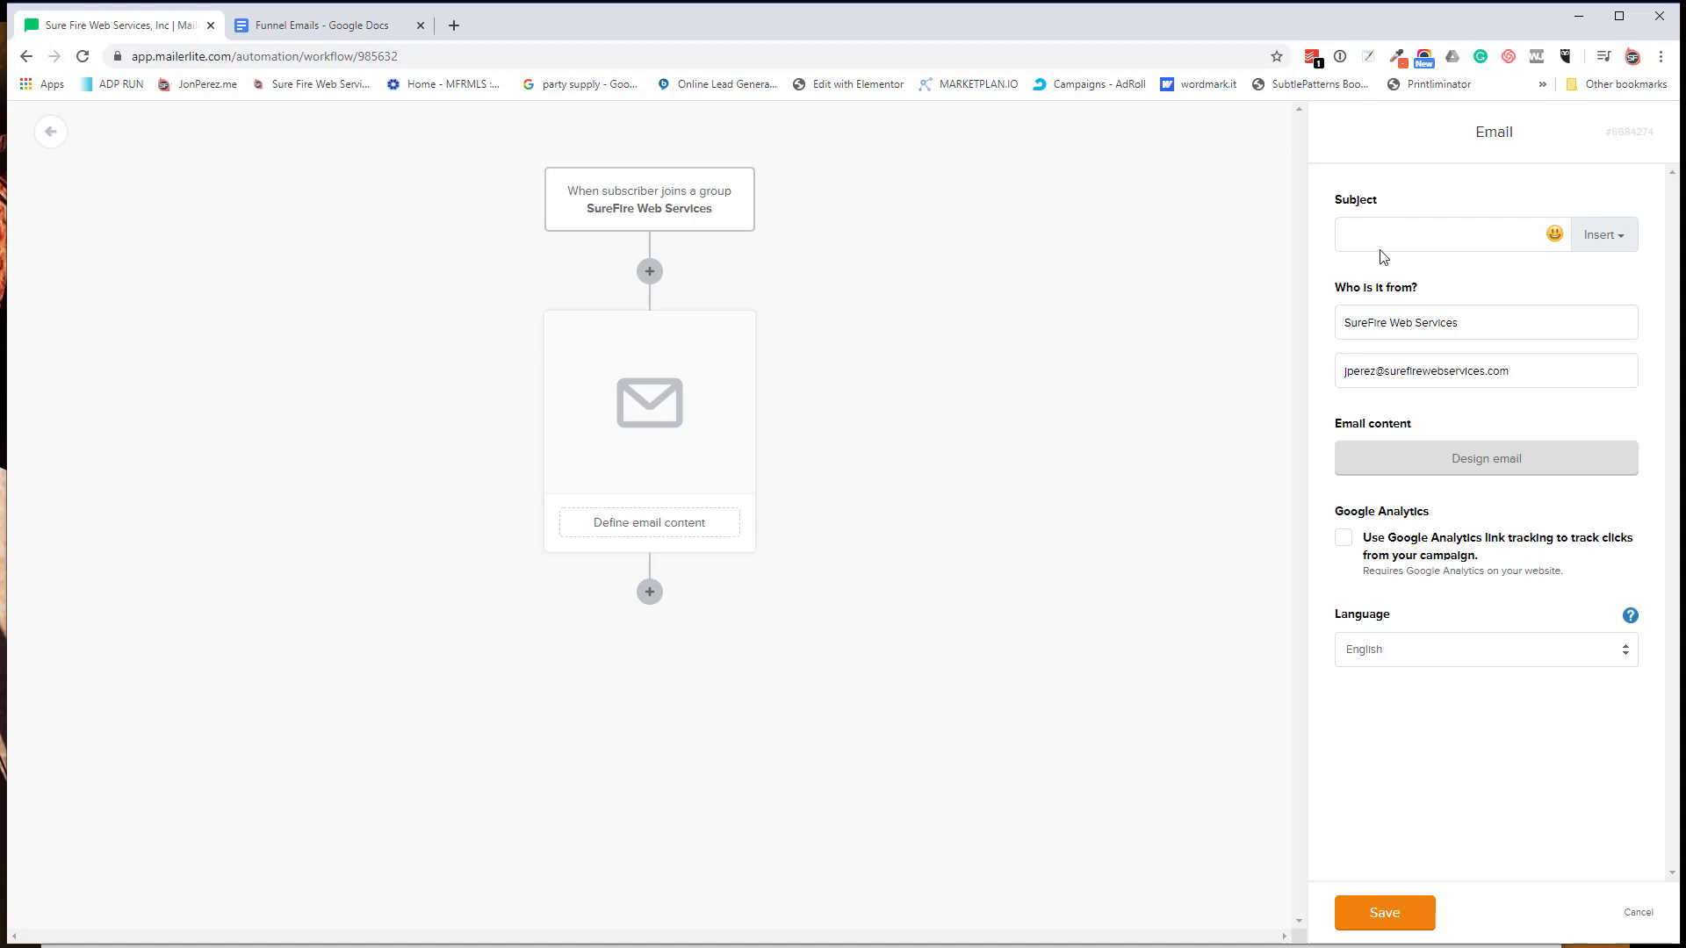
click(316, 25)
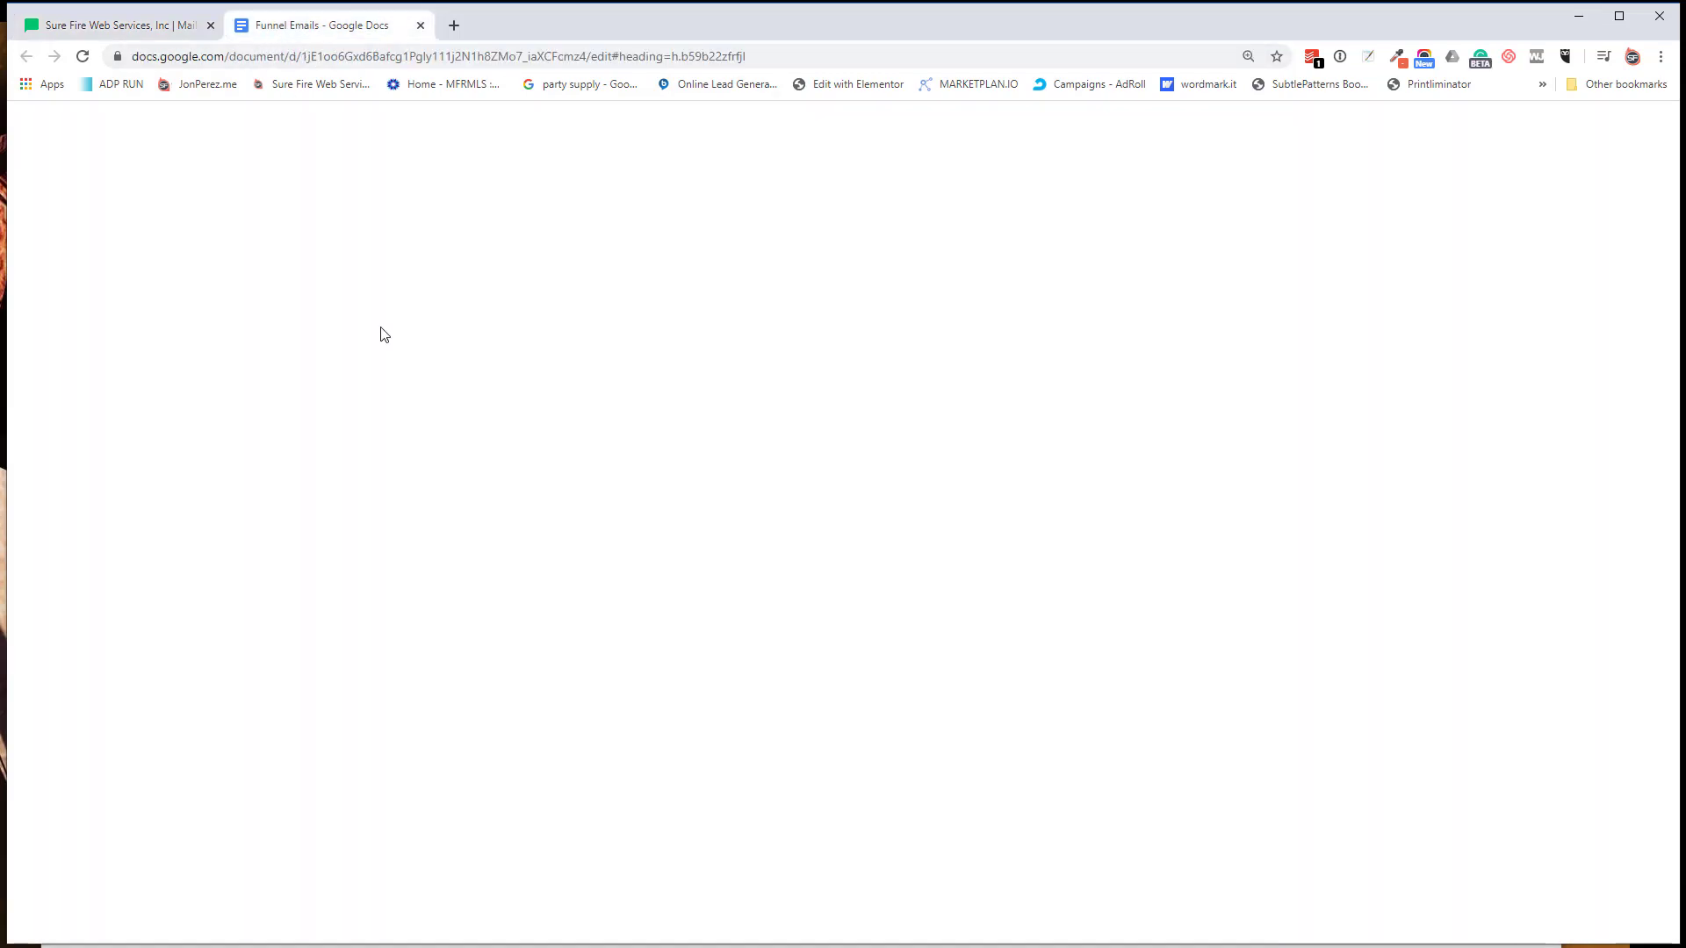
click(98, 316)
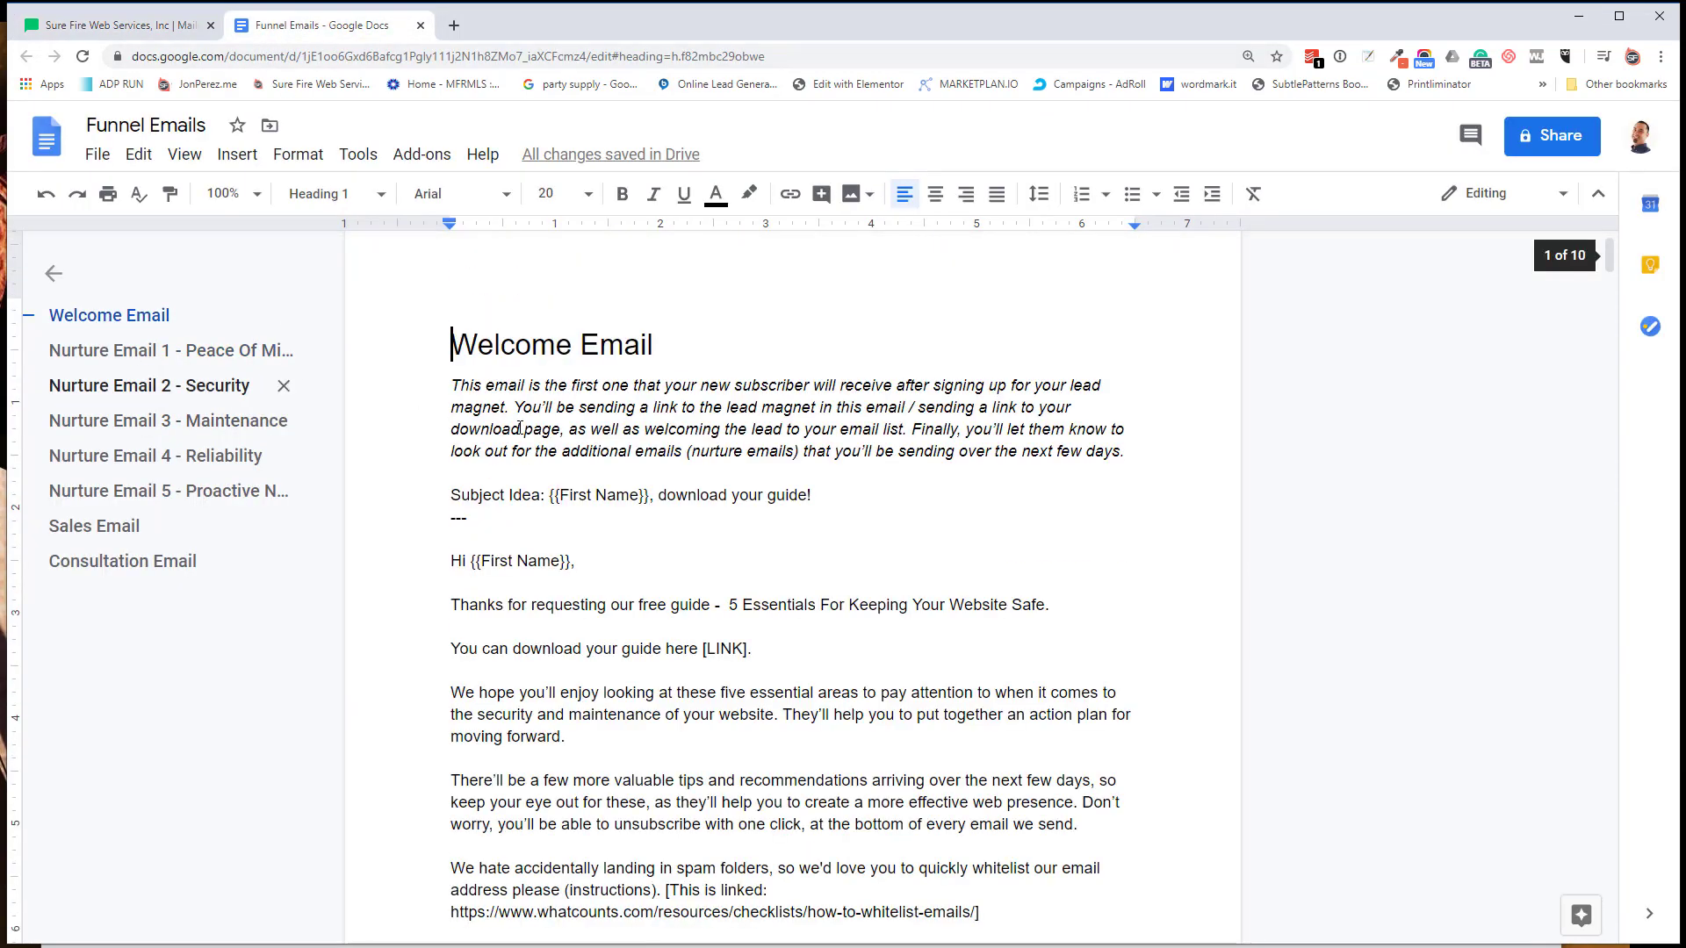
drag(846, 405, 544, 408)
key(ctrl+c)
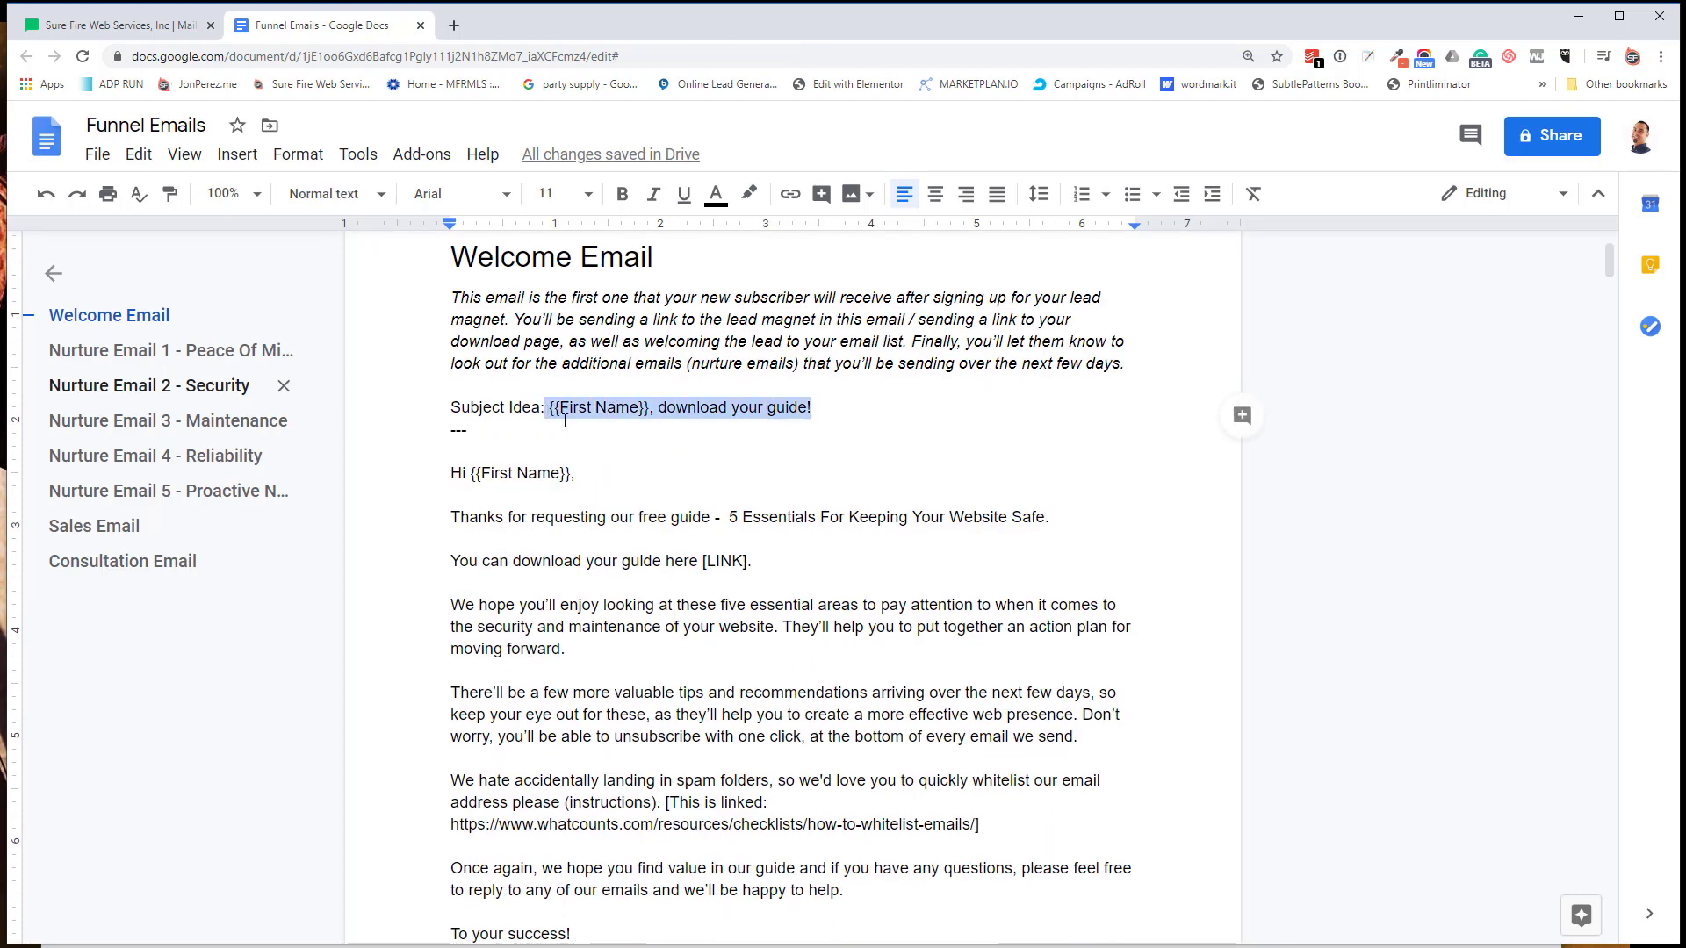
click(123, 25)
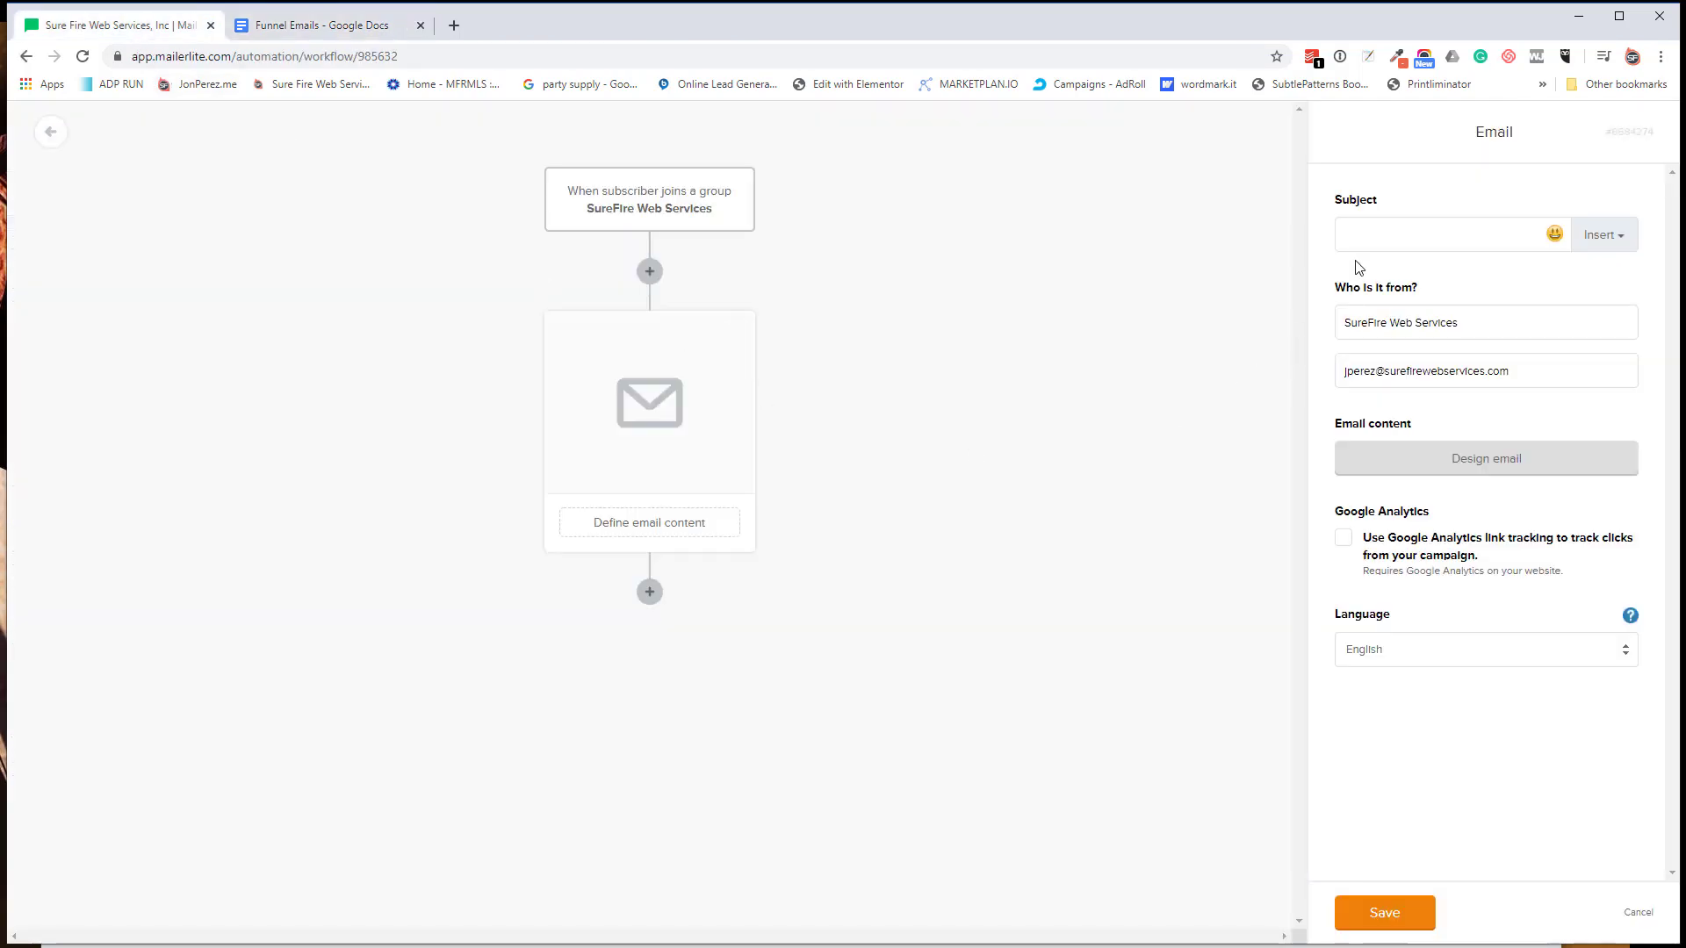
key(ctrl+v)
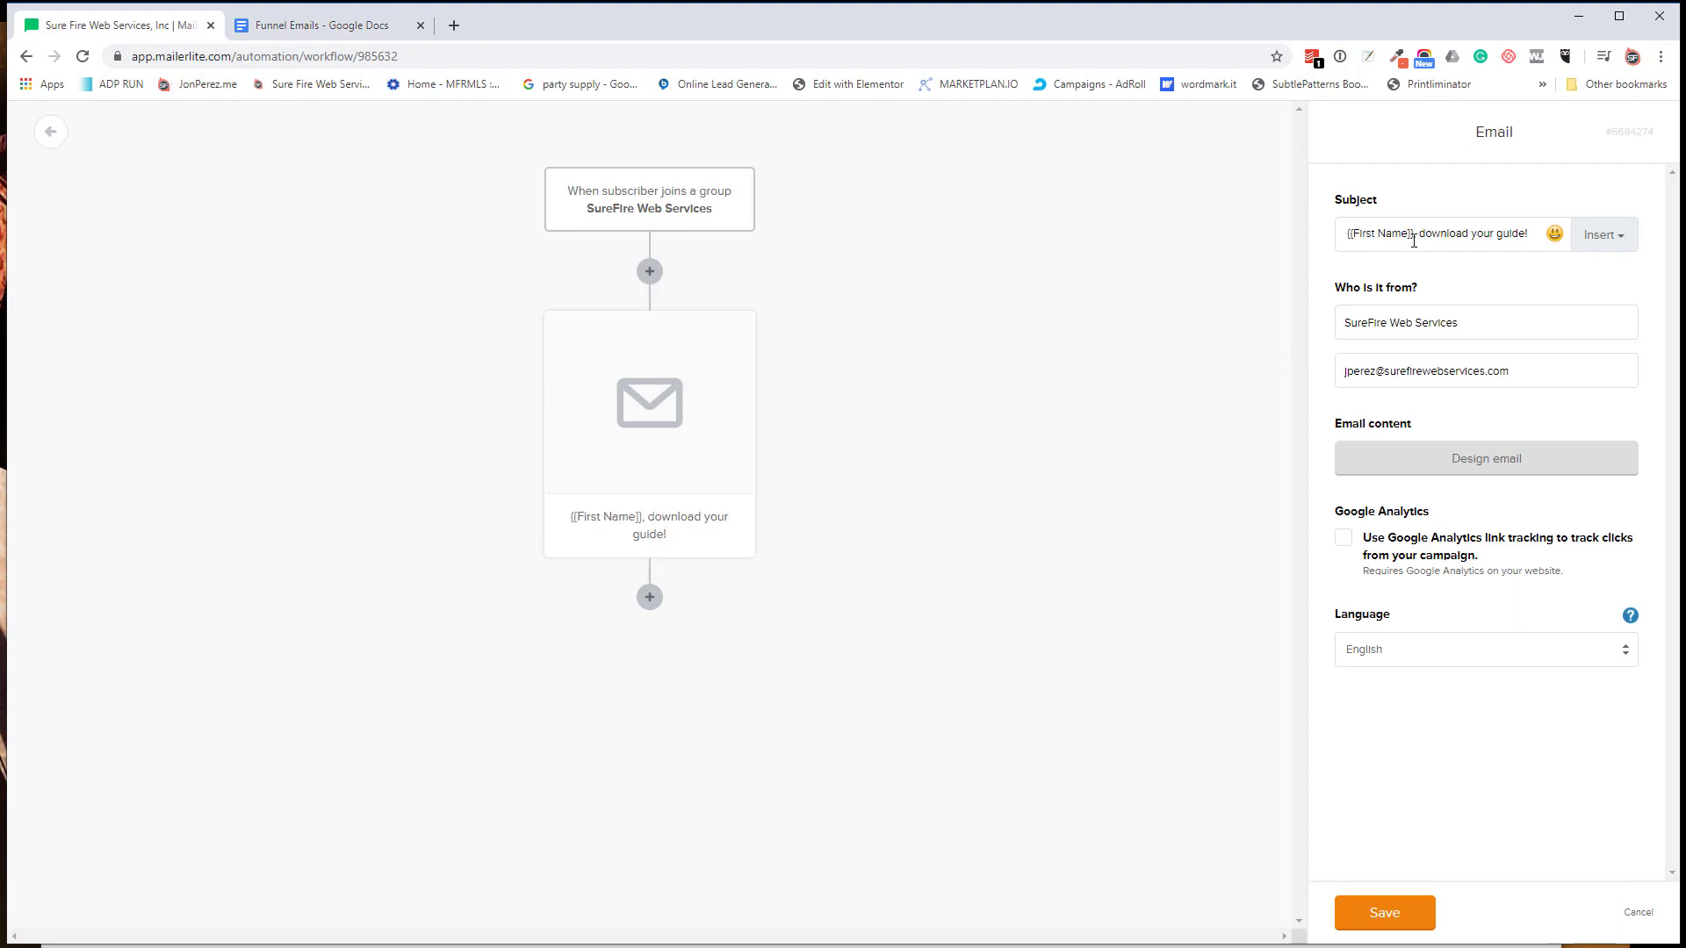
Step: Remove the {{First Name}} placeholder from the email subject and insert the Name personalization field
key(shift+Home)
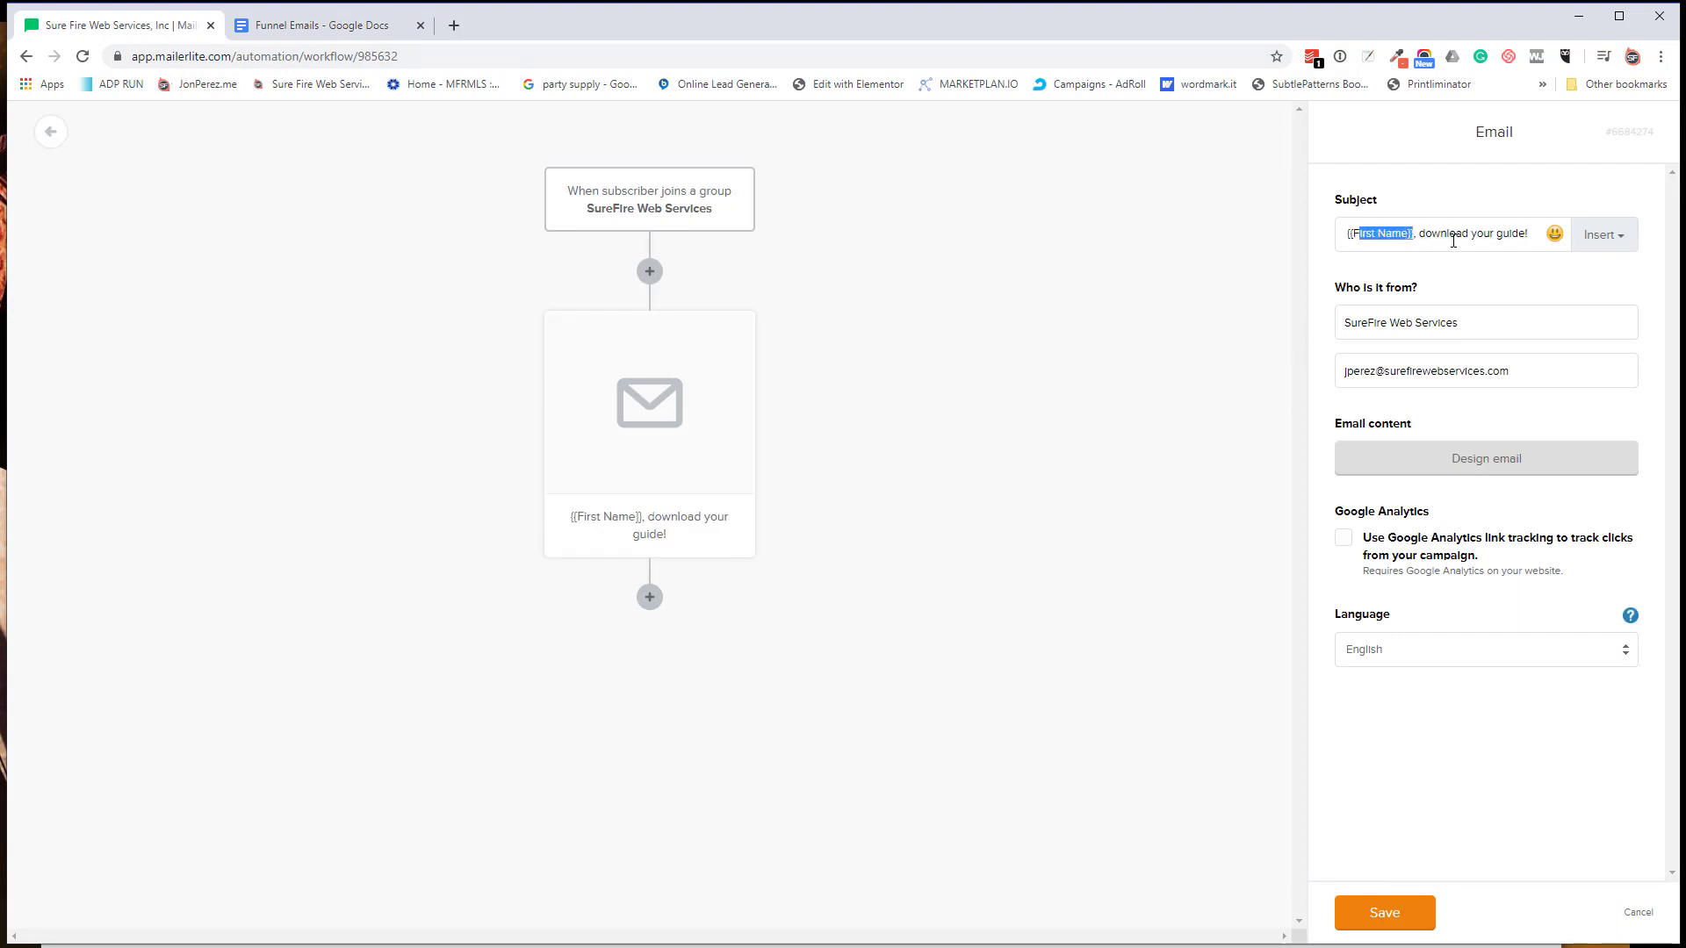
key(BackSpace)
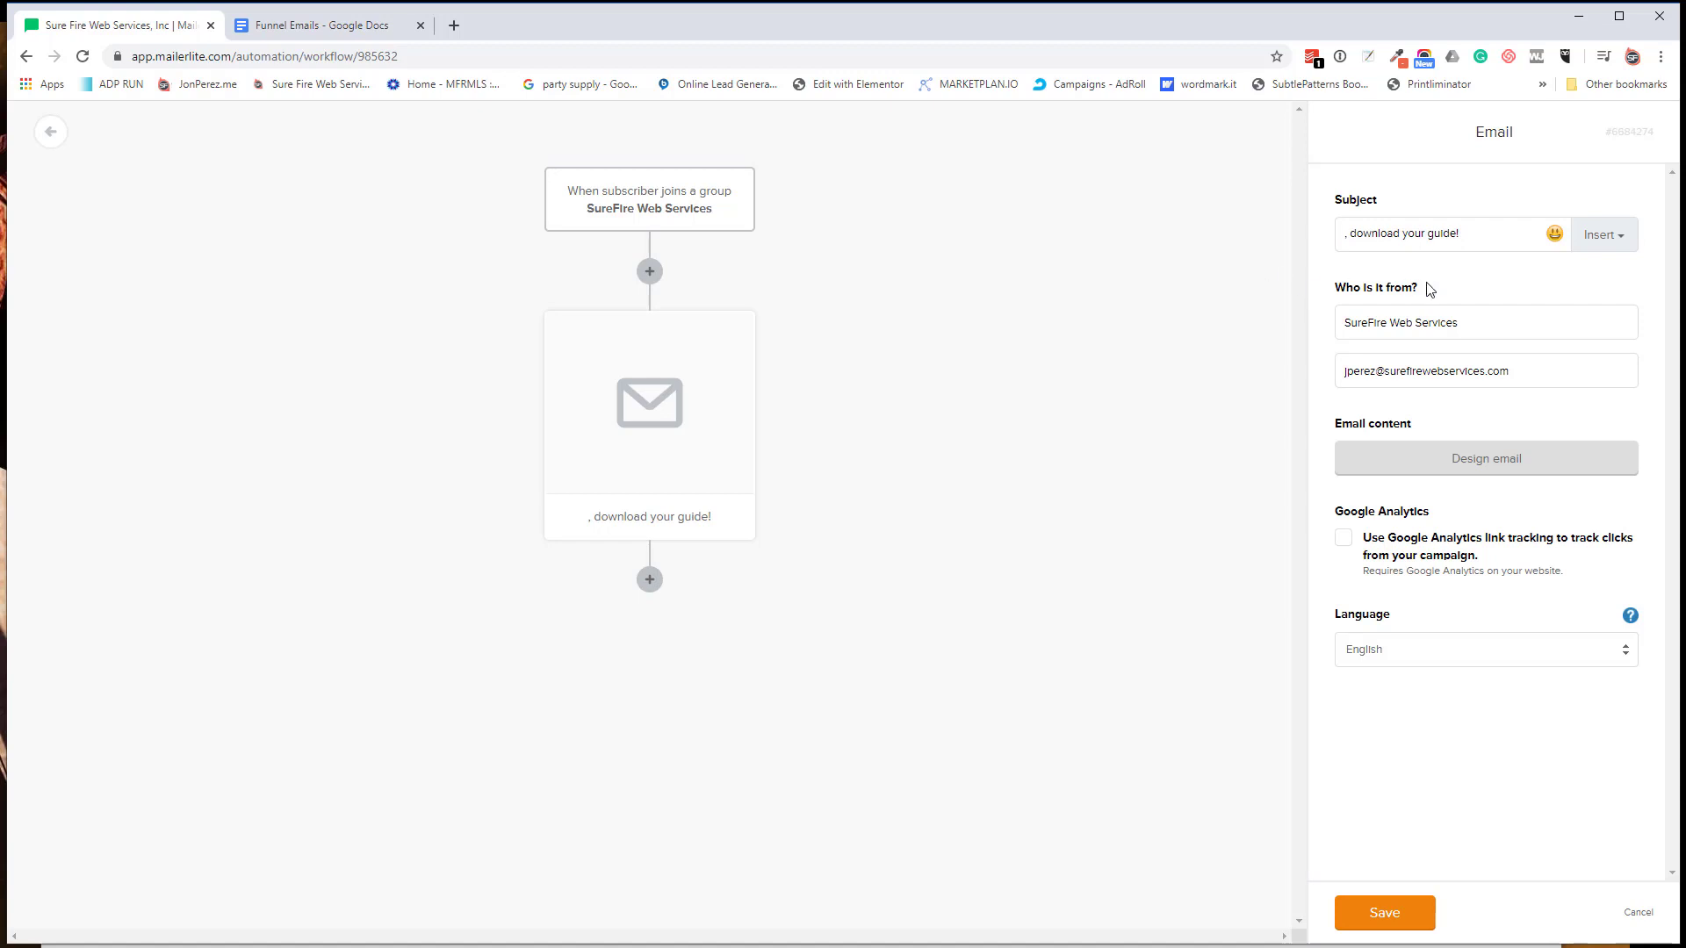
click(1605, 236)
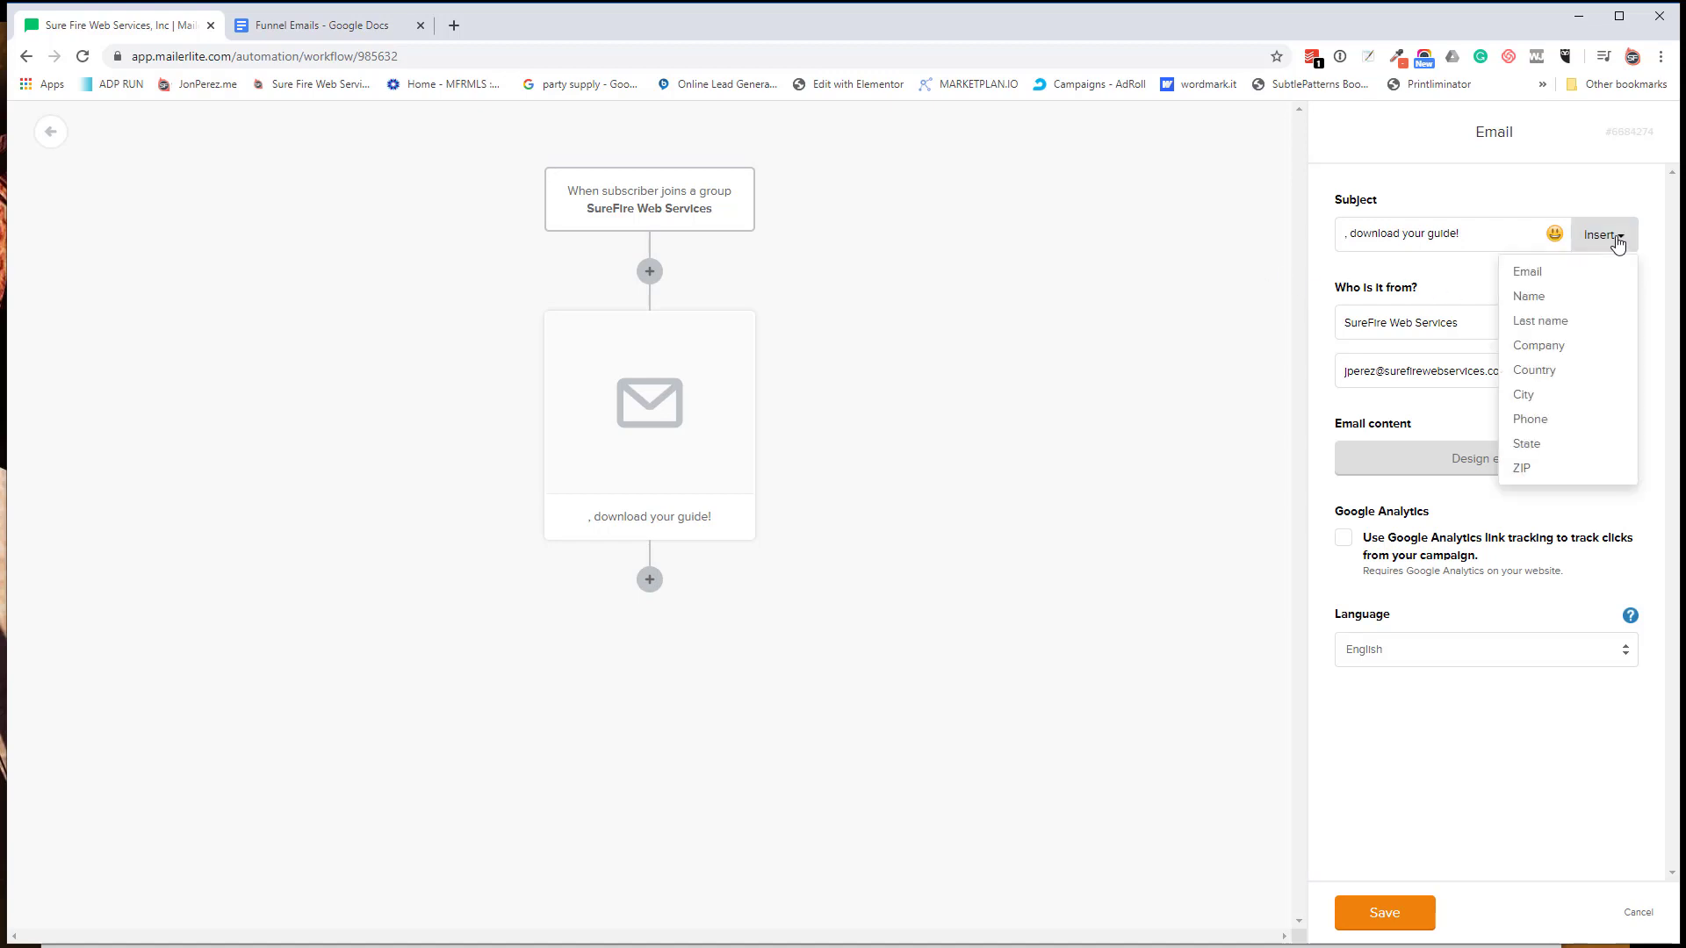
click(1547, 299)
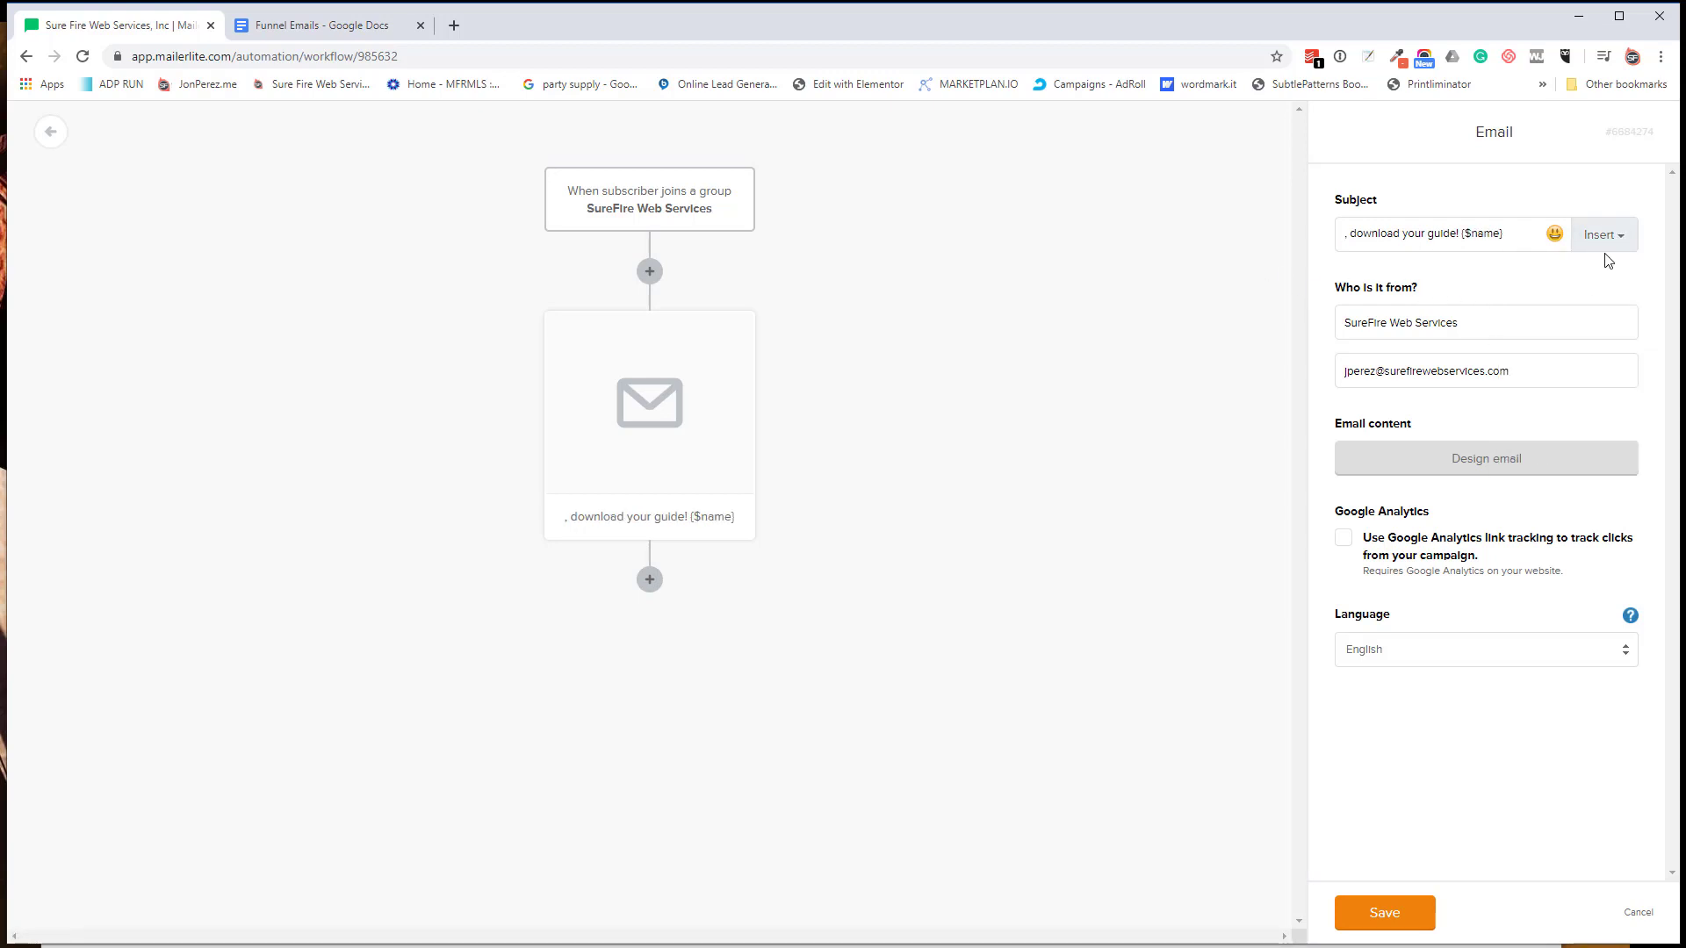
Step: Move the {$name} field to the beginning of the subject so it reads "{$name}, download your guide!"
drag(1510, 237, 1463, 240)
key(ctrl+c)
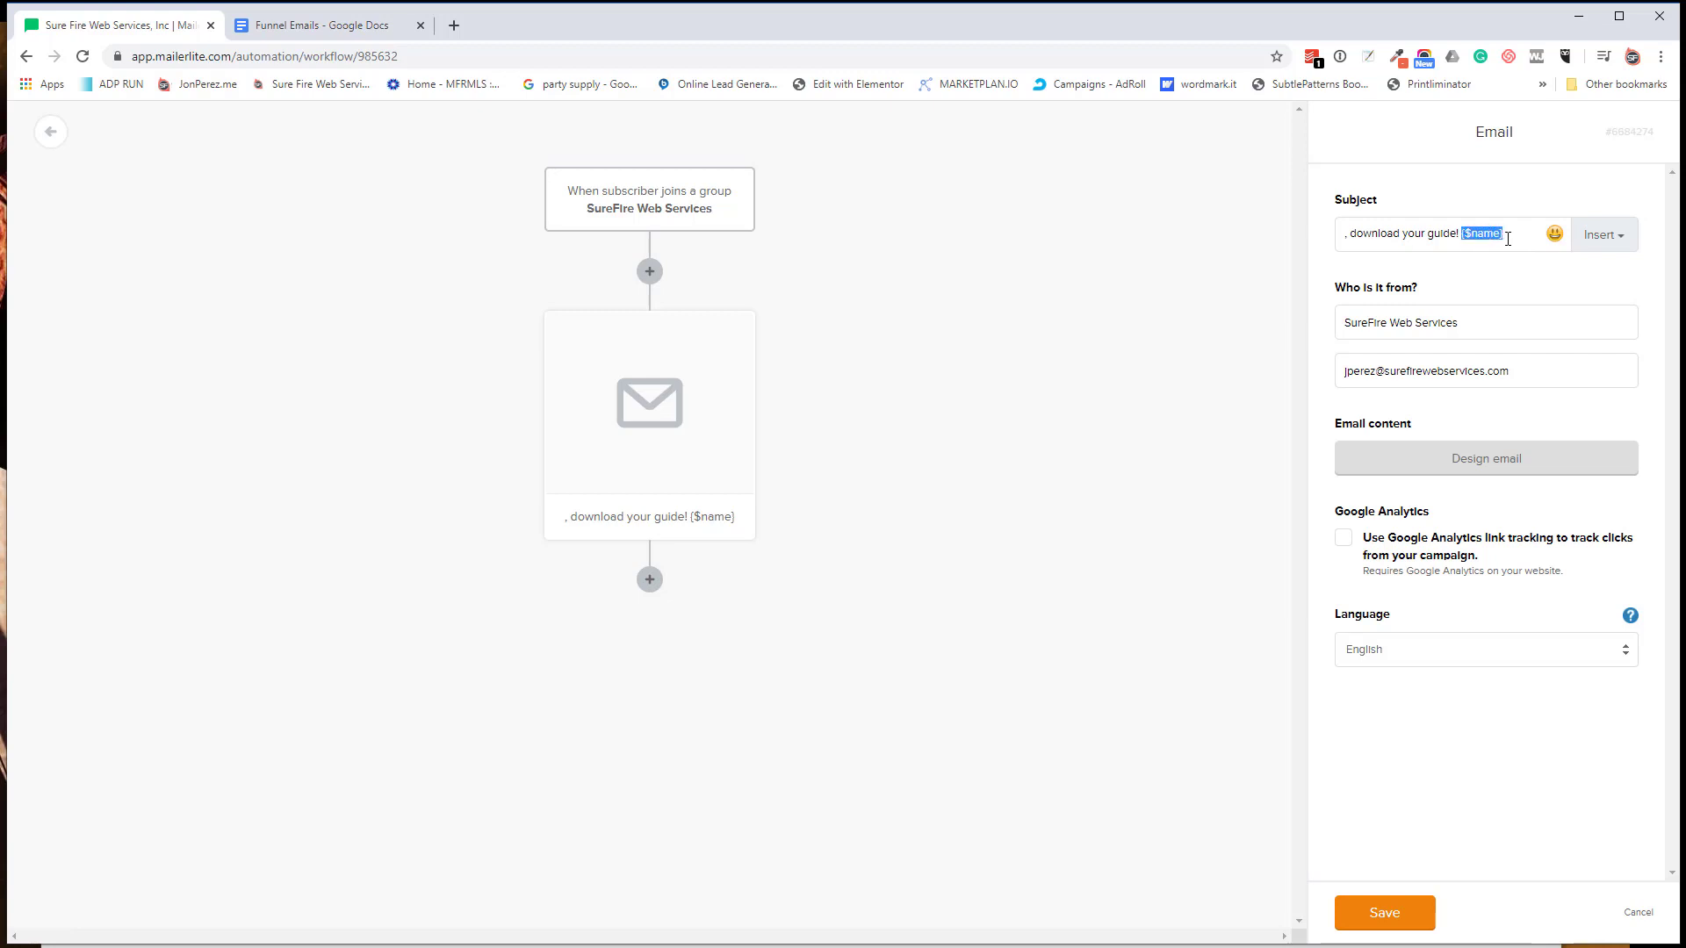
key(BackSpace)
key(Left)
key(Left)
key(Left)
key(Left)
key(Left)
key(Left)
key(Left)
key(Left)
key(Left)
key(Left)
key(Left)
key(Left)
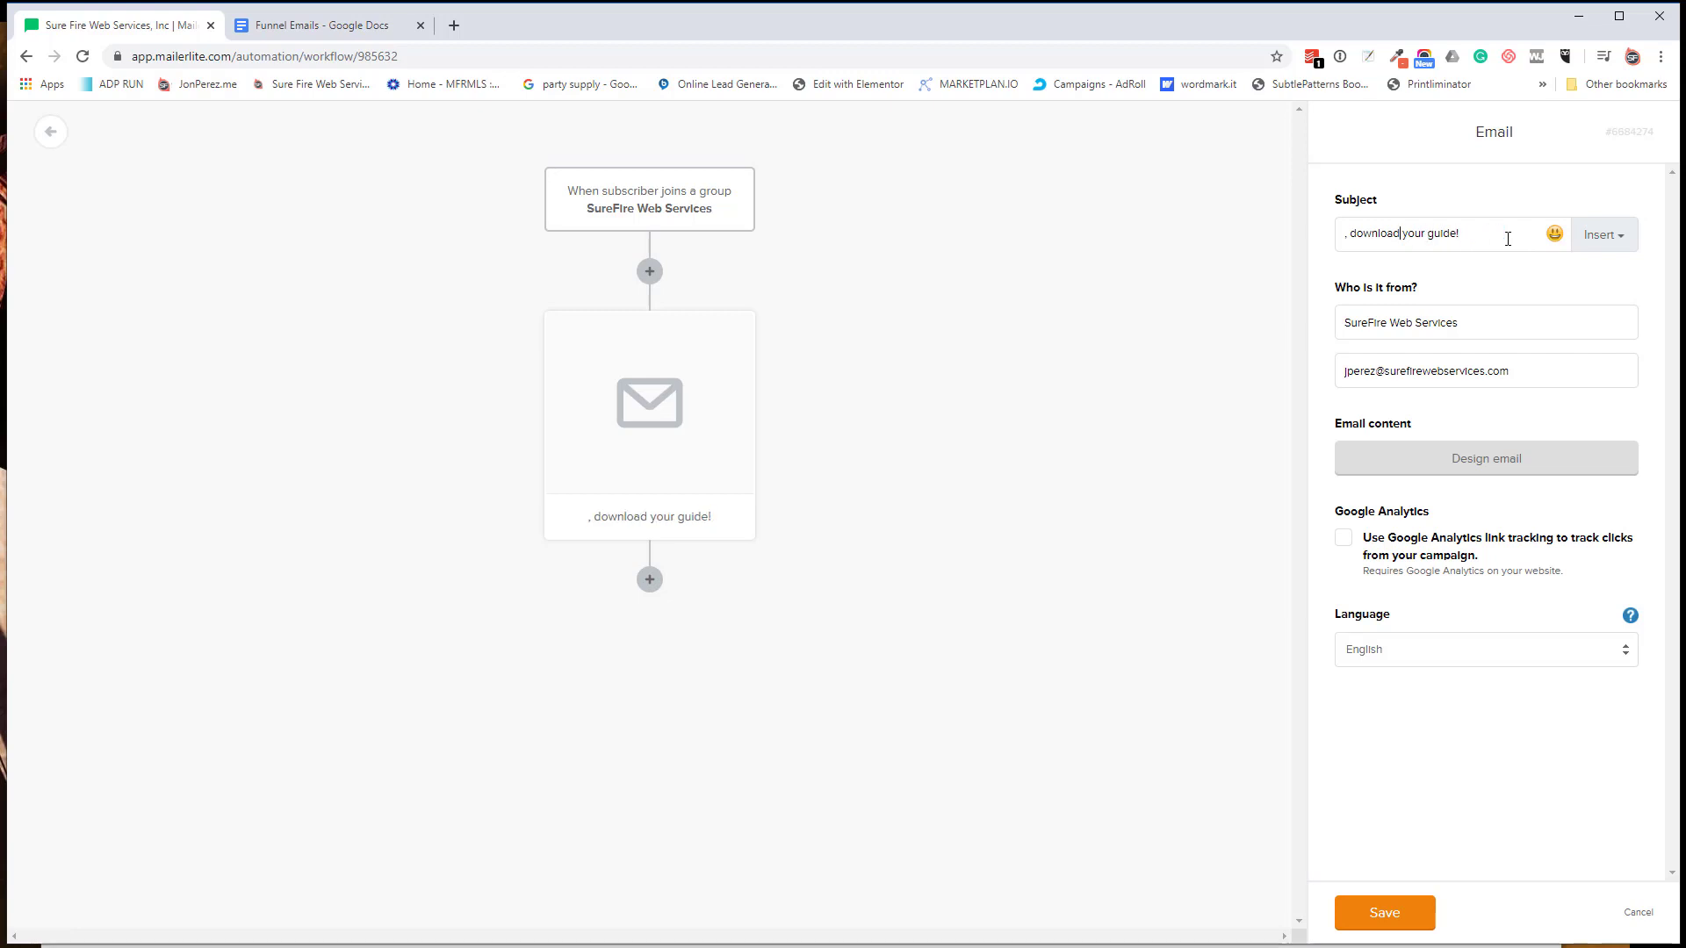
key(ctrl+v)
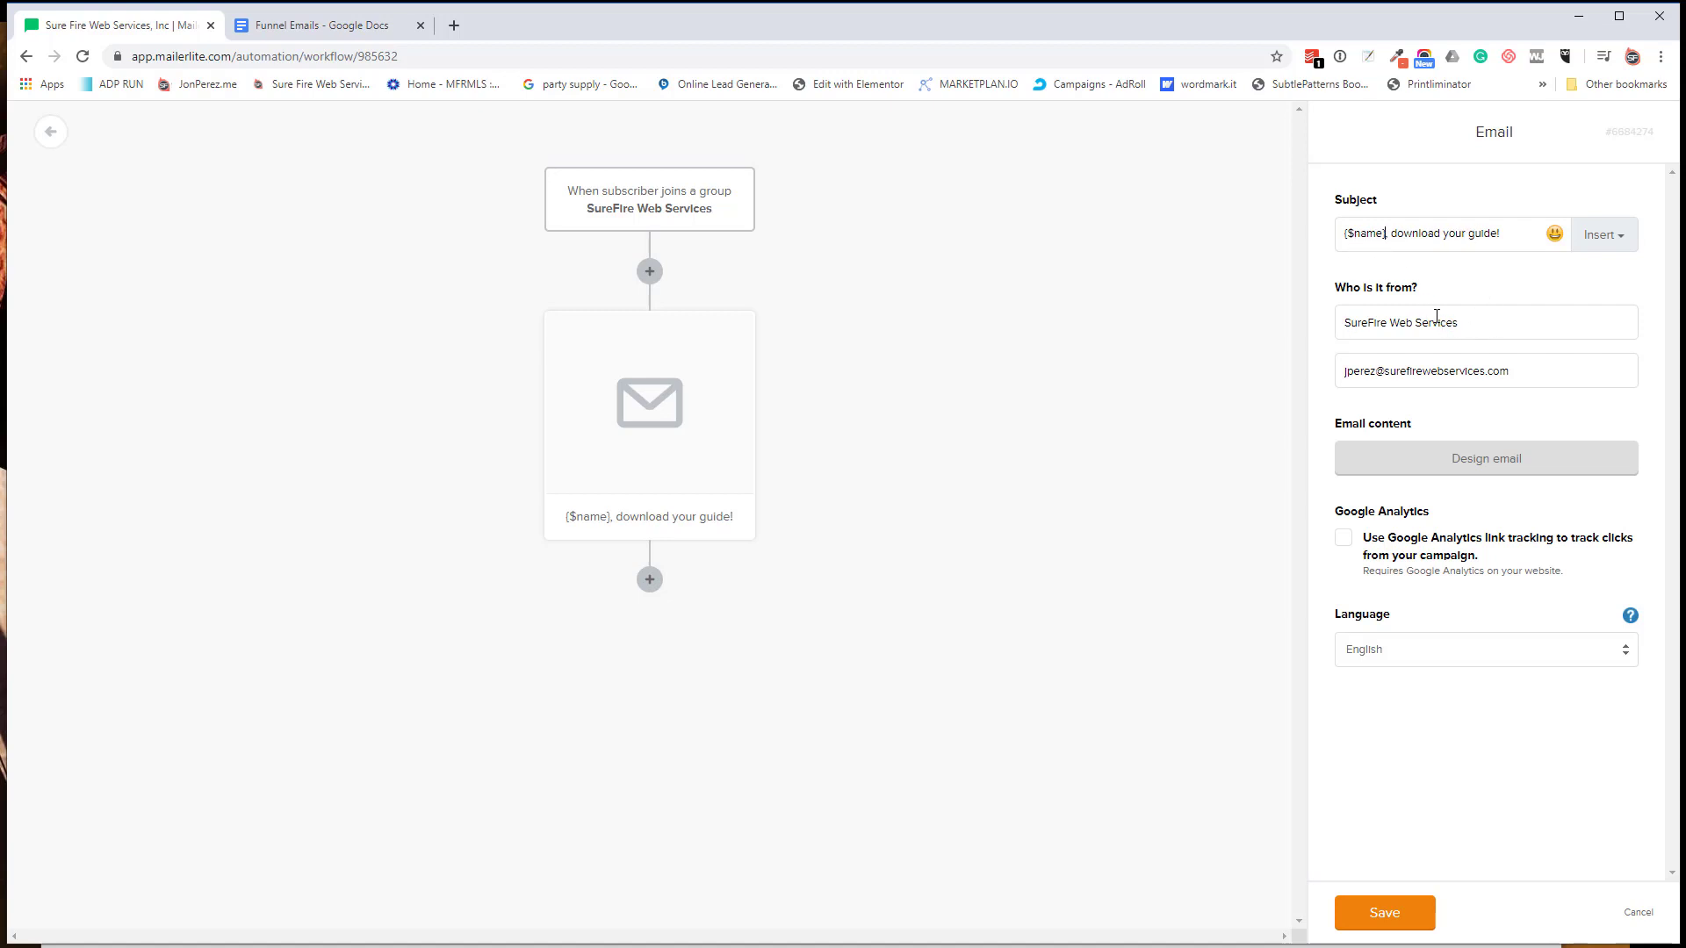
Step: Start designing the email content and choose the Drag & drop editor
click(1496, 470)
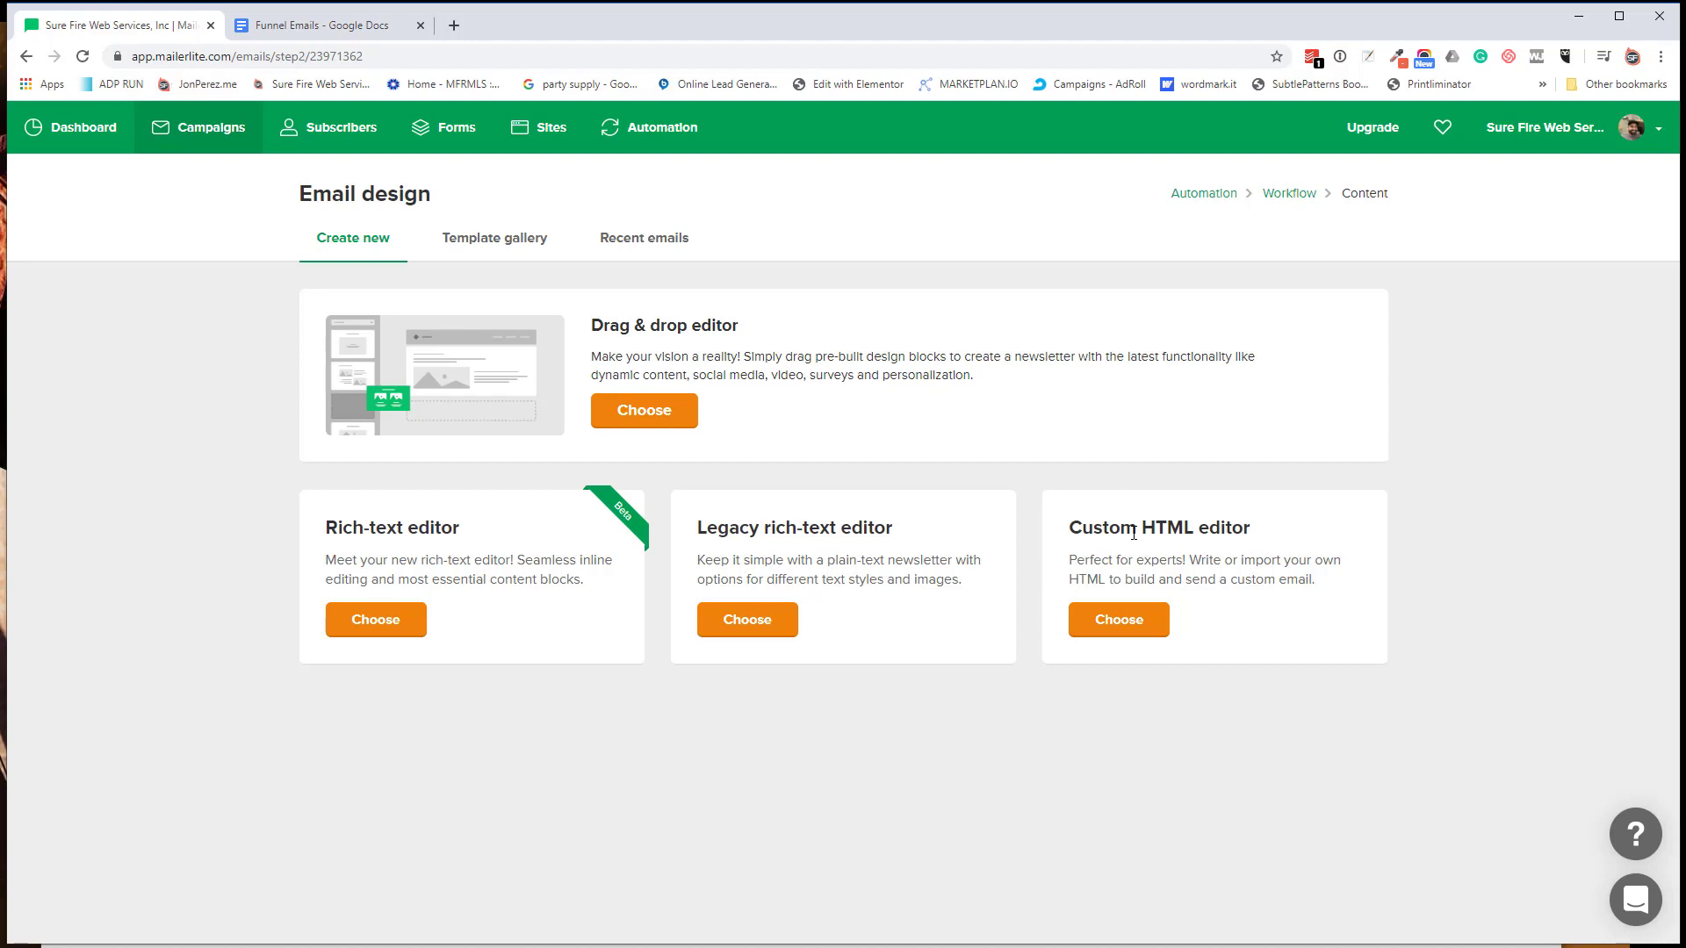
drag(707, 531, 883, 532)
click(856, 533)
click(651, 413)
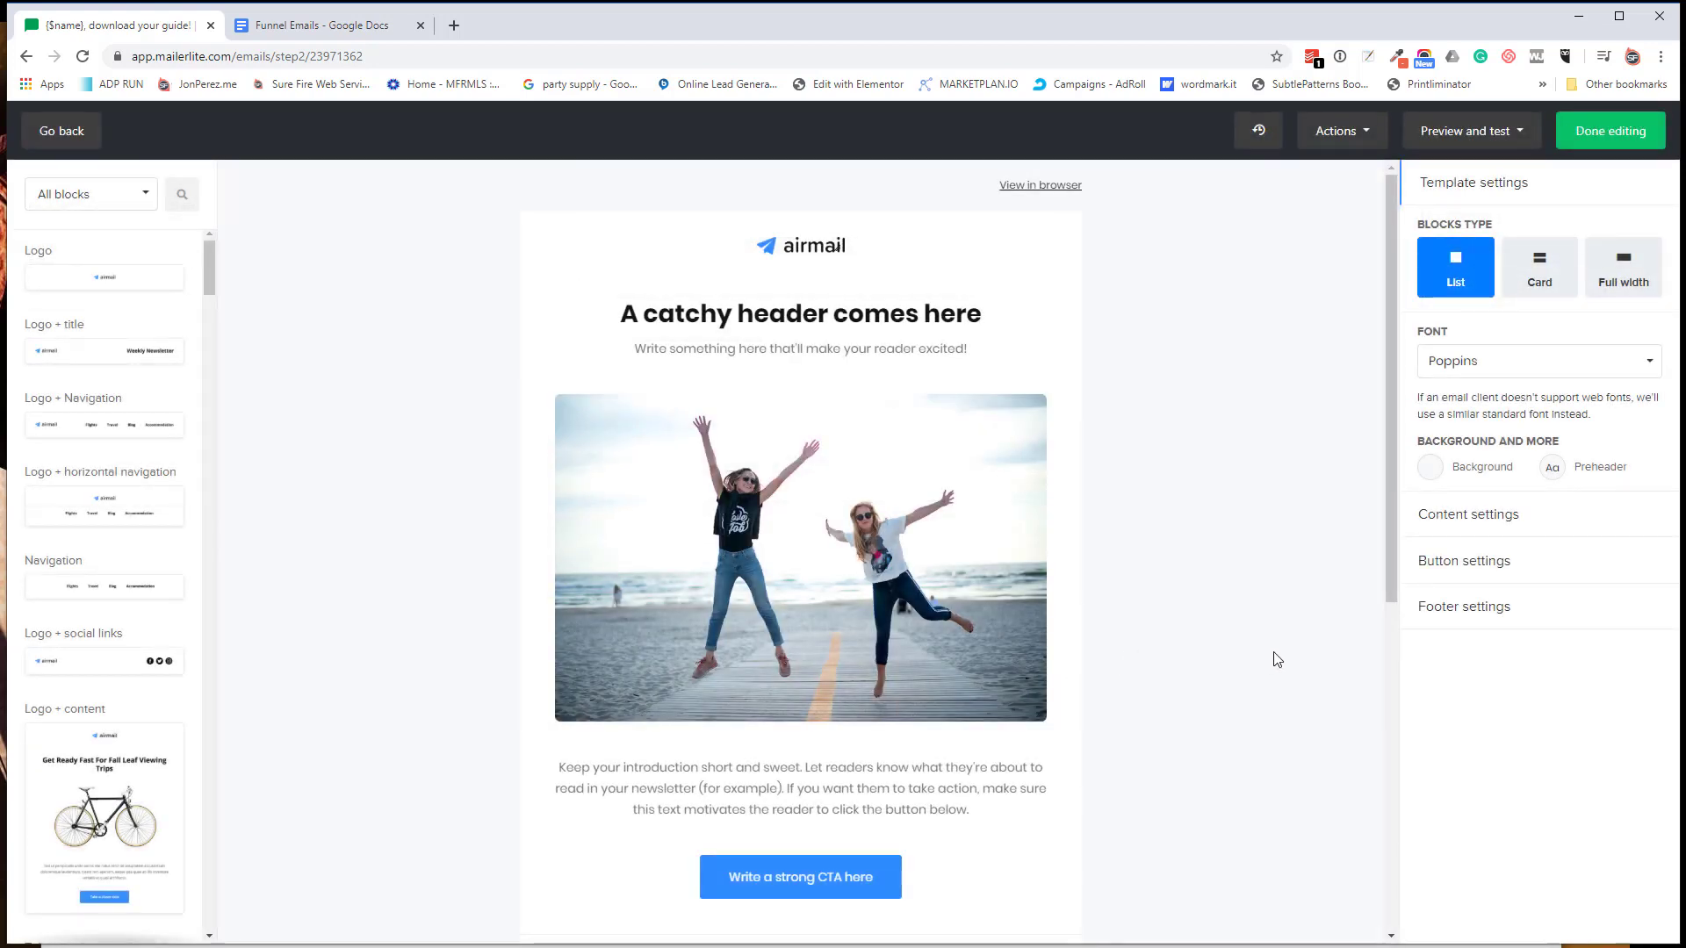
Step: Review the default email template down to its footer, and examine the template settings, content settings and available template actions
mouse_move(937, 329)
scroll(663, 702, down, 7)
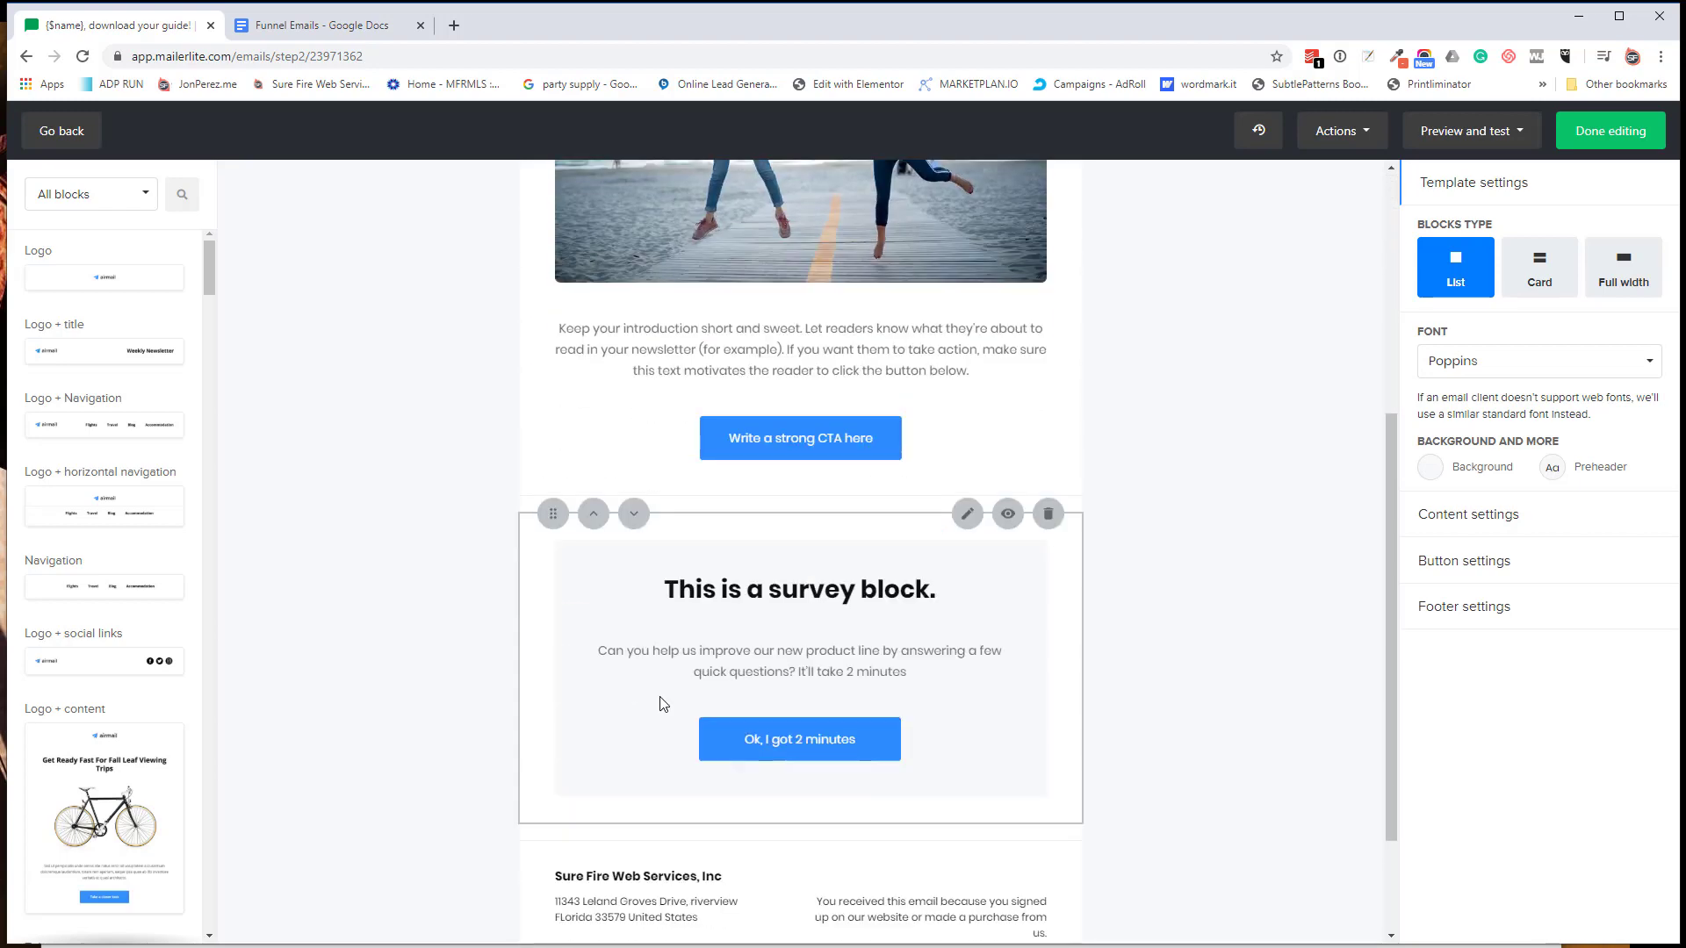
scroll(661, 702, up, 7)
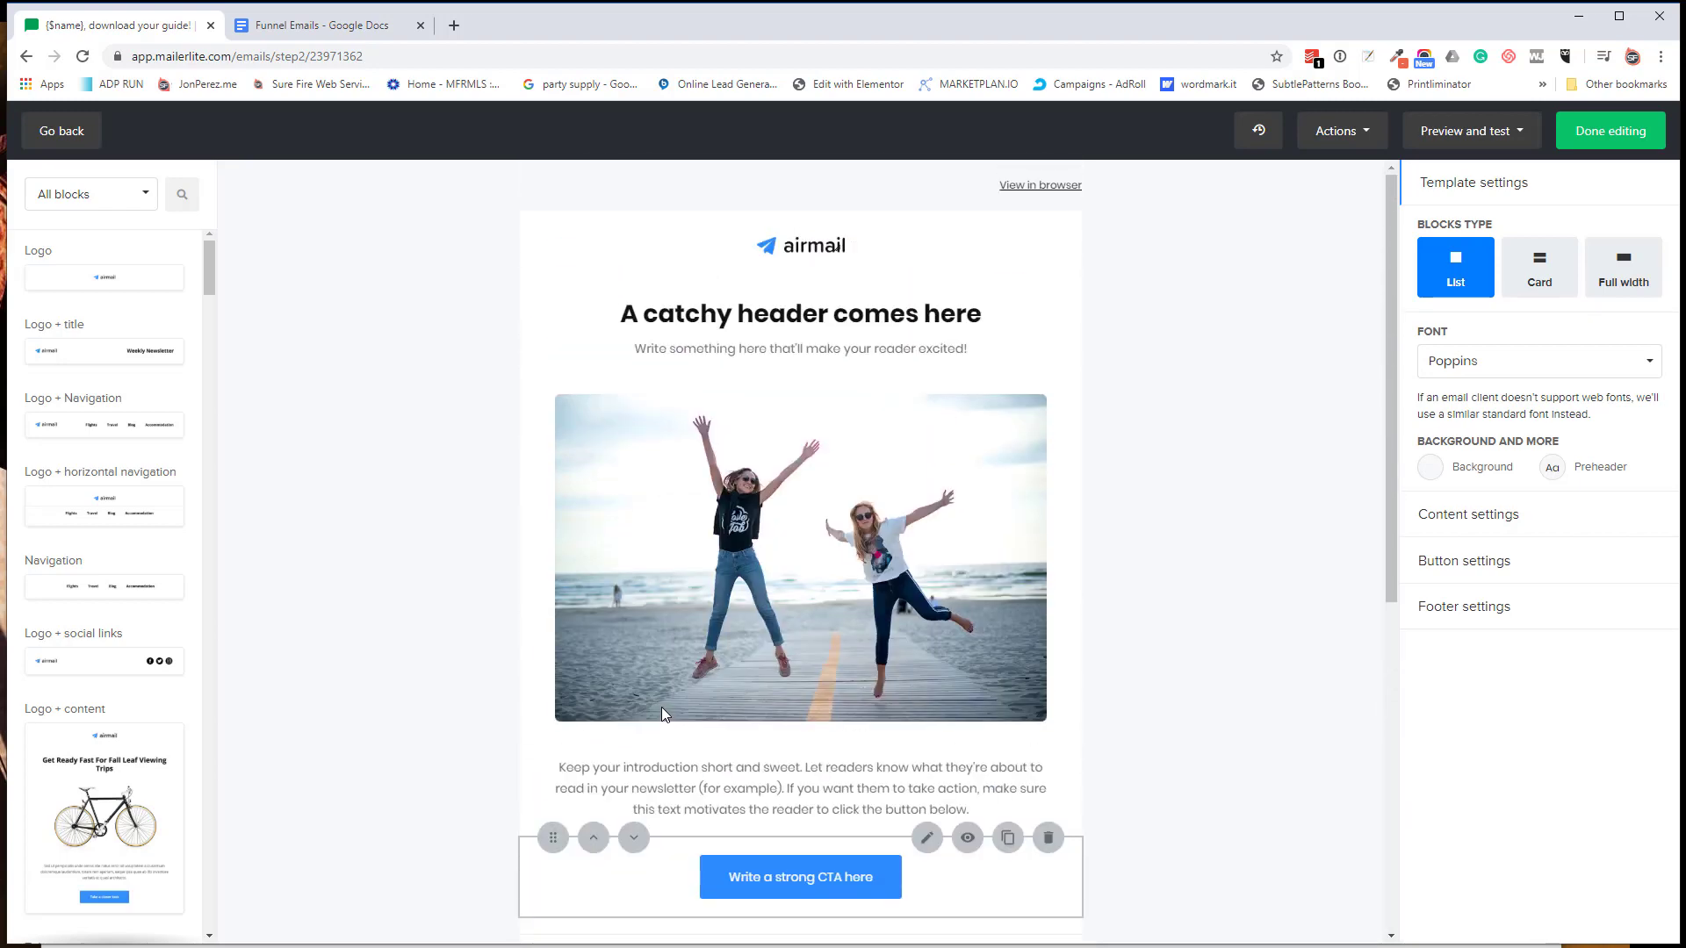
click(1471, 190)
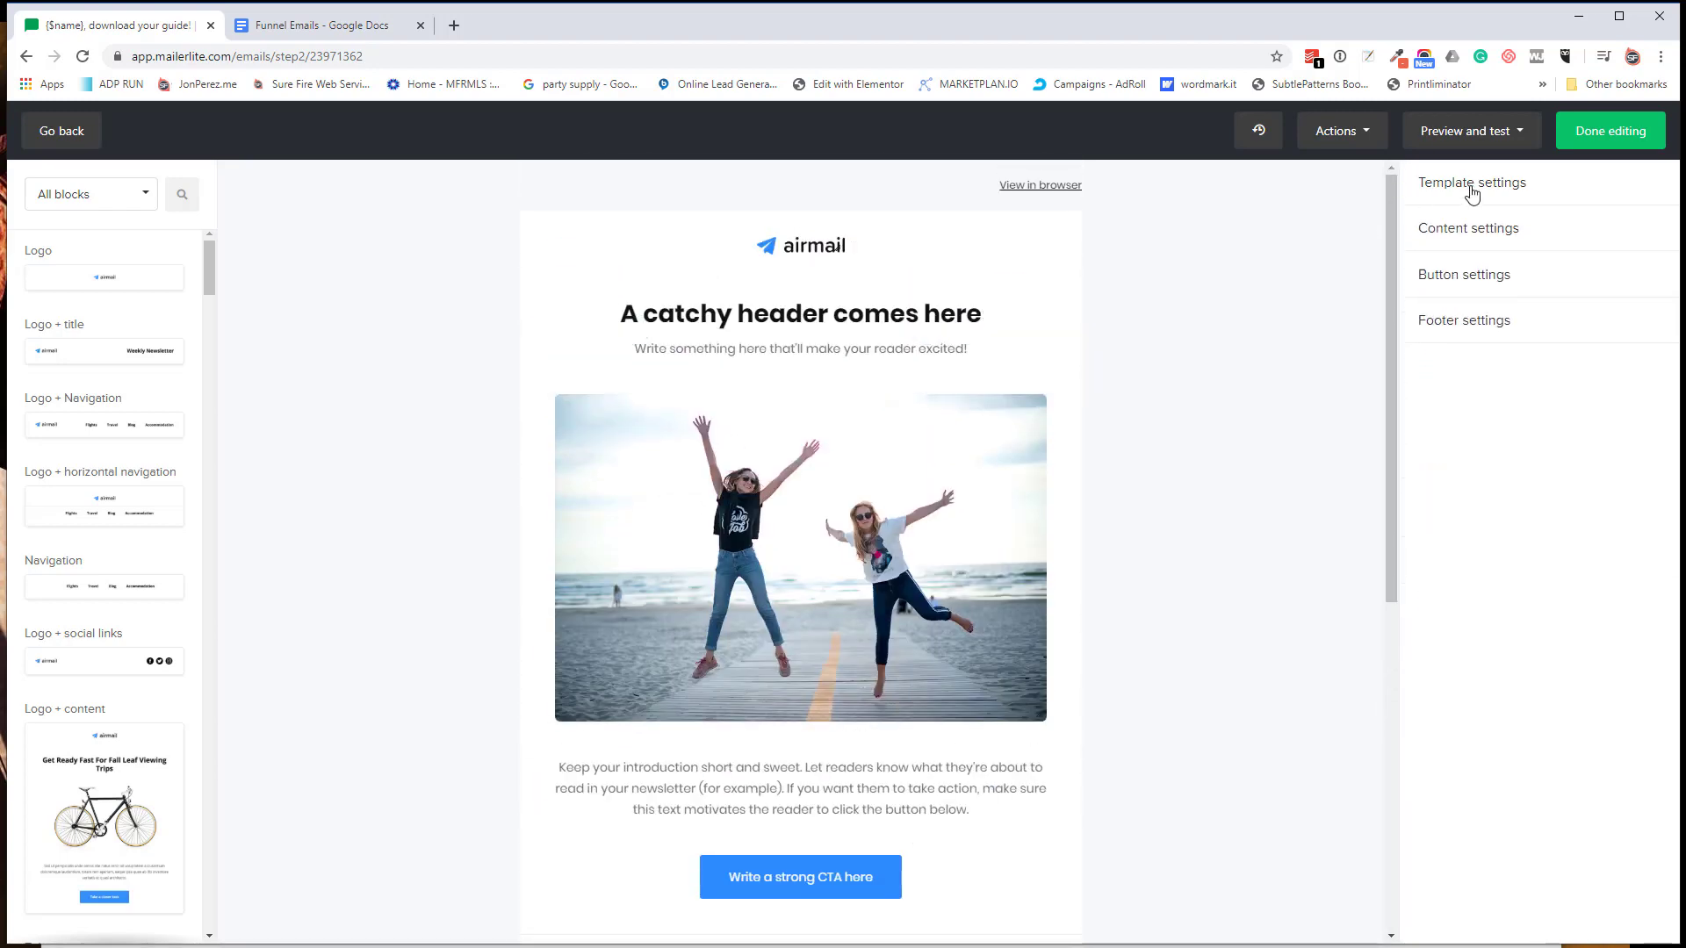
click(1473, 190)
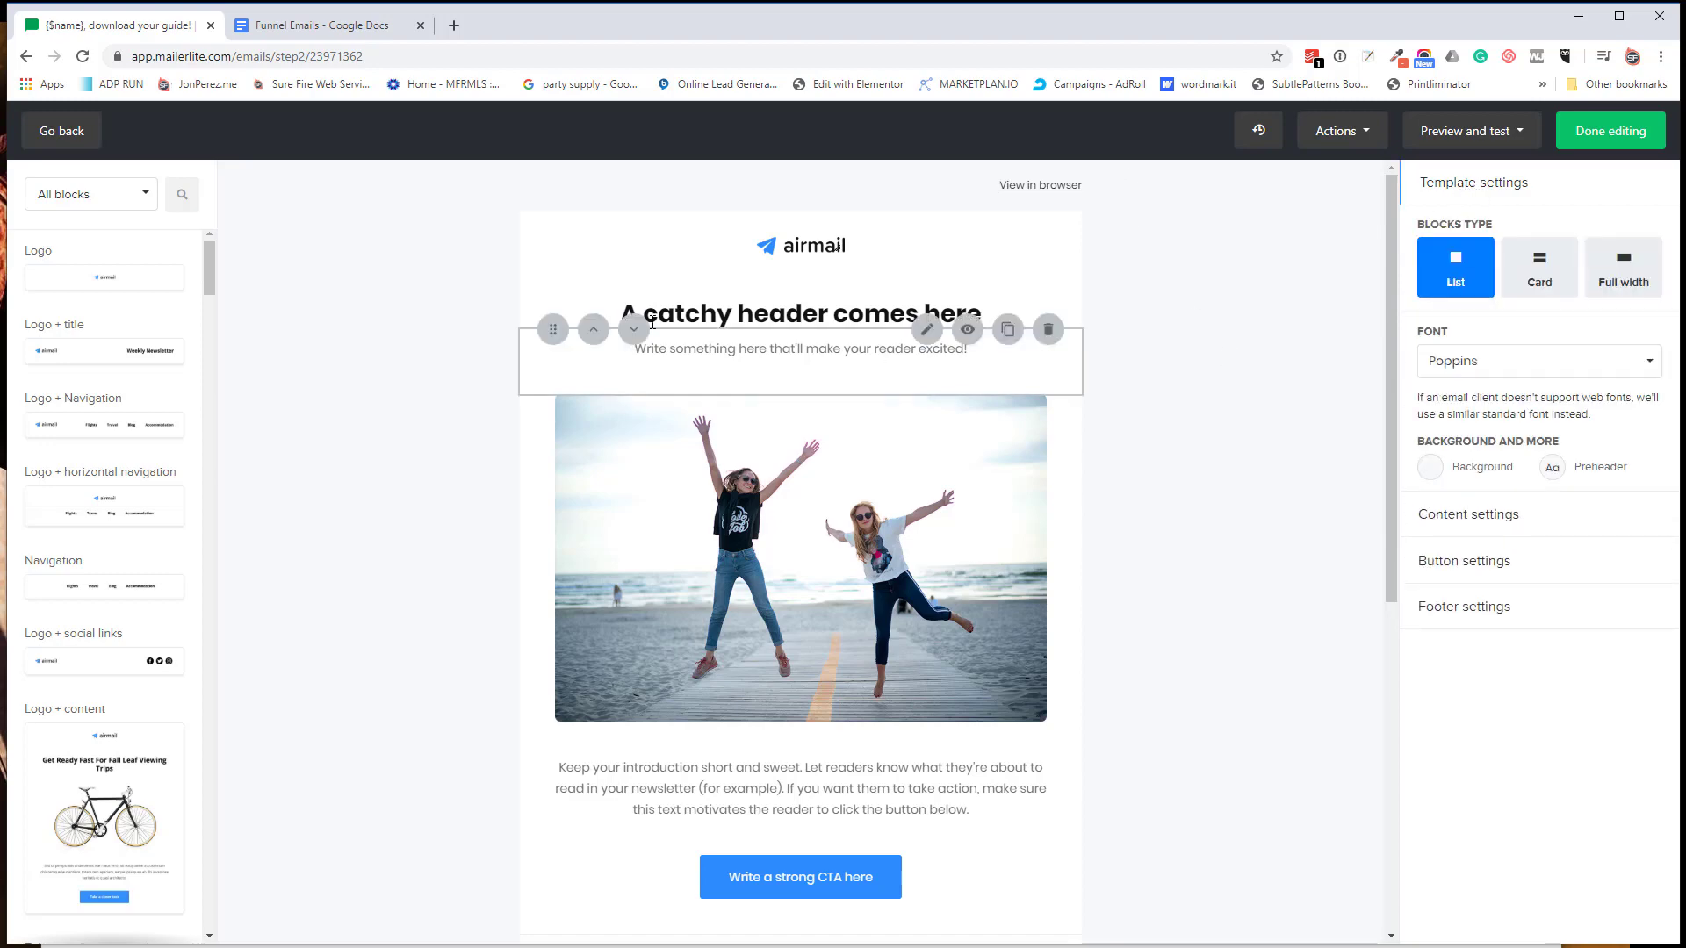
scroll(658, 498, down, 7)
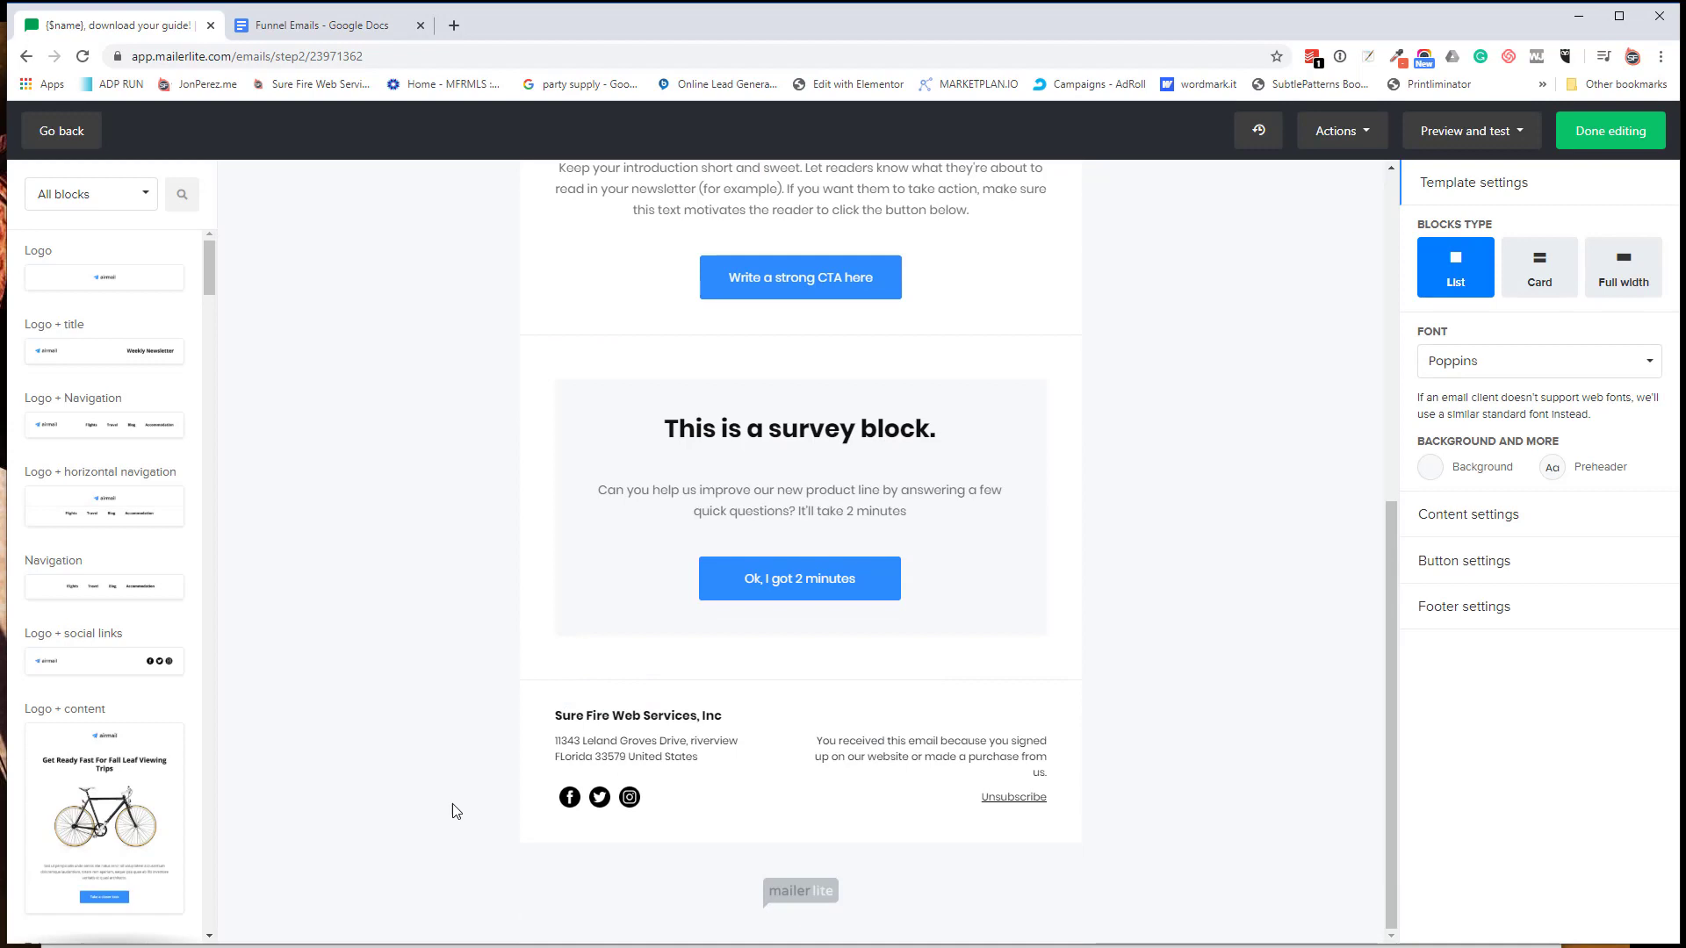
scroll(110, 817, up, 5)
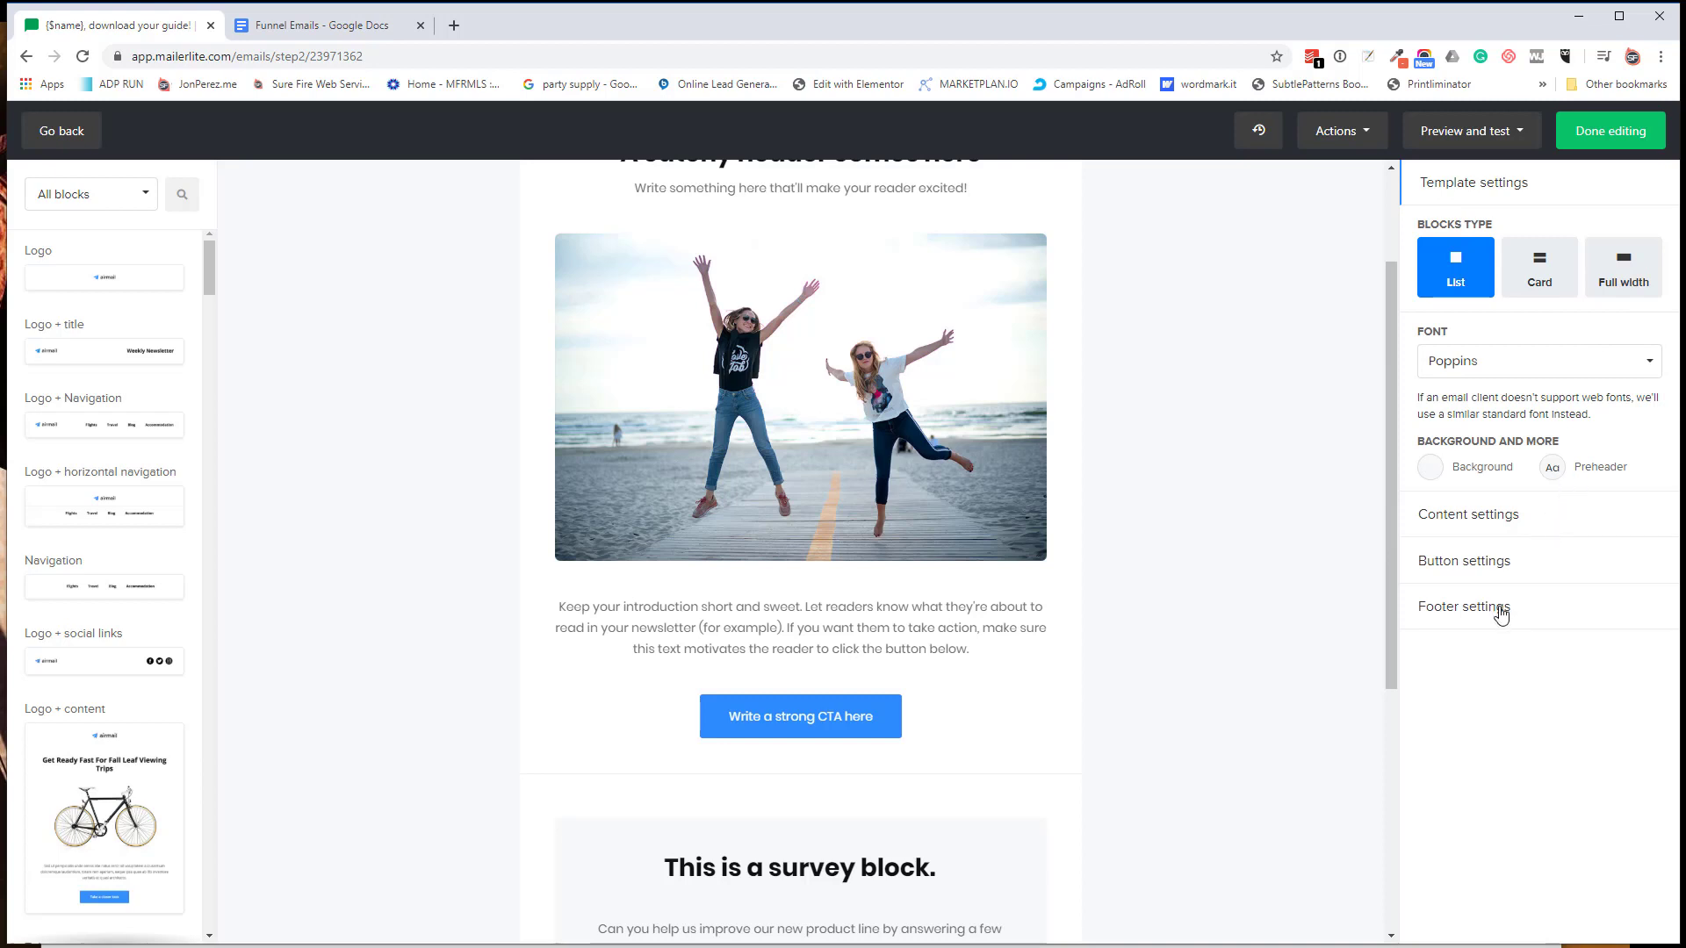
click(1506, 527)
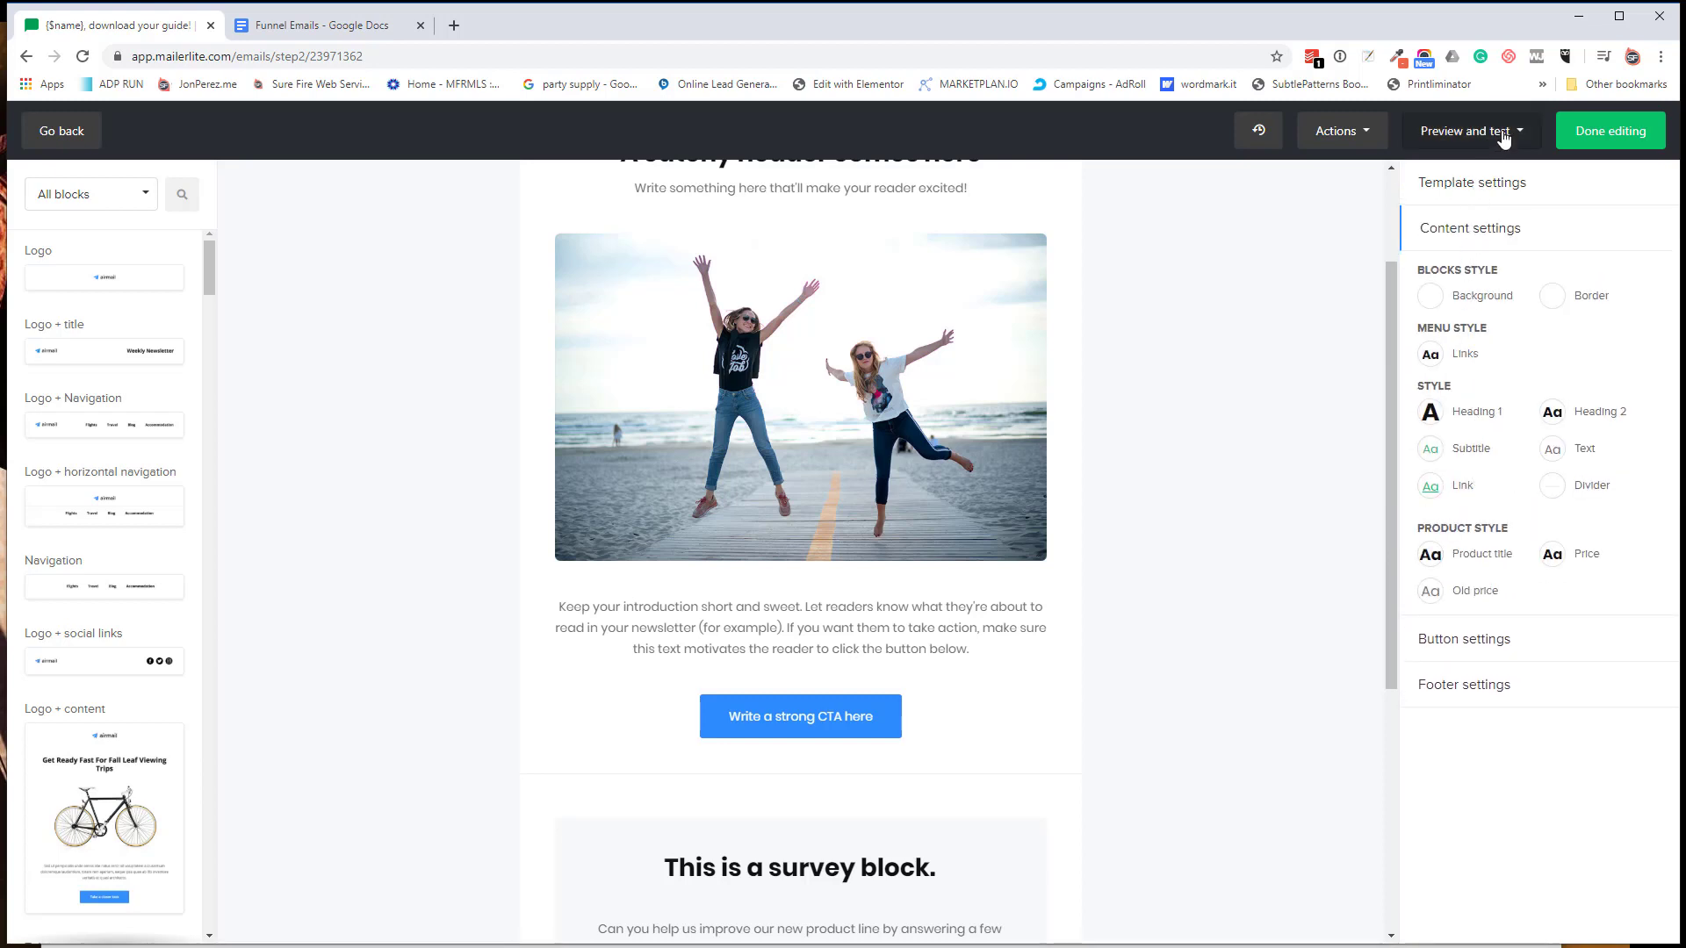
click(1363, 131)
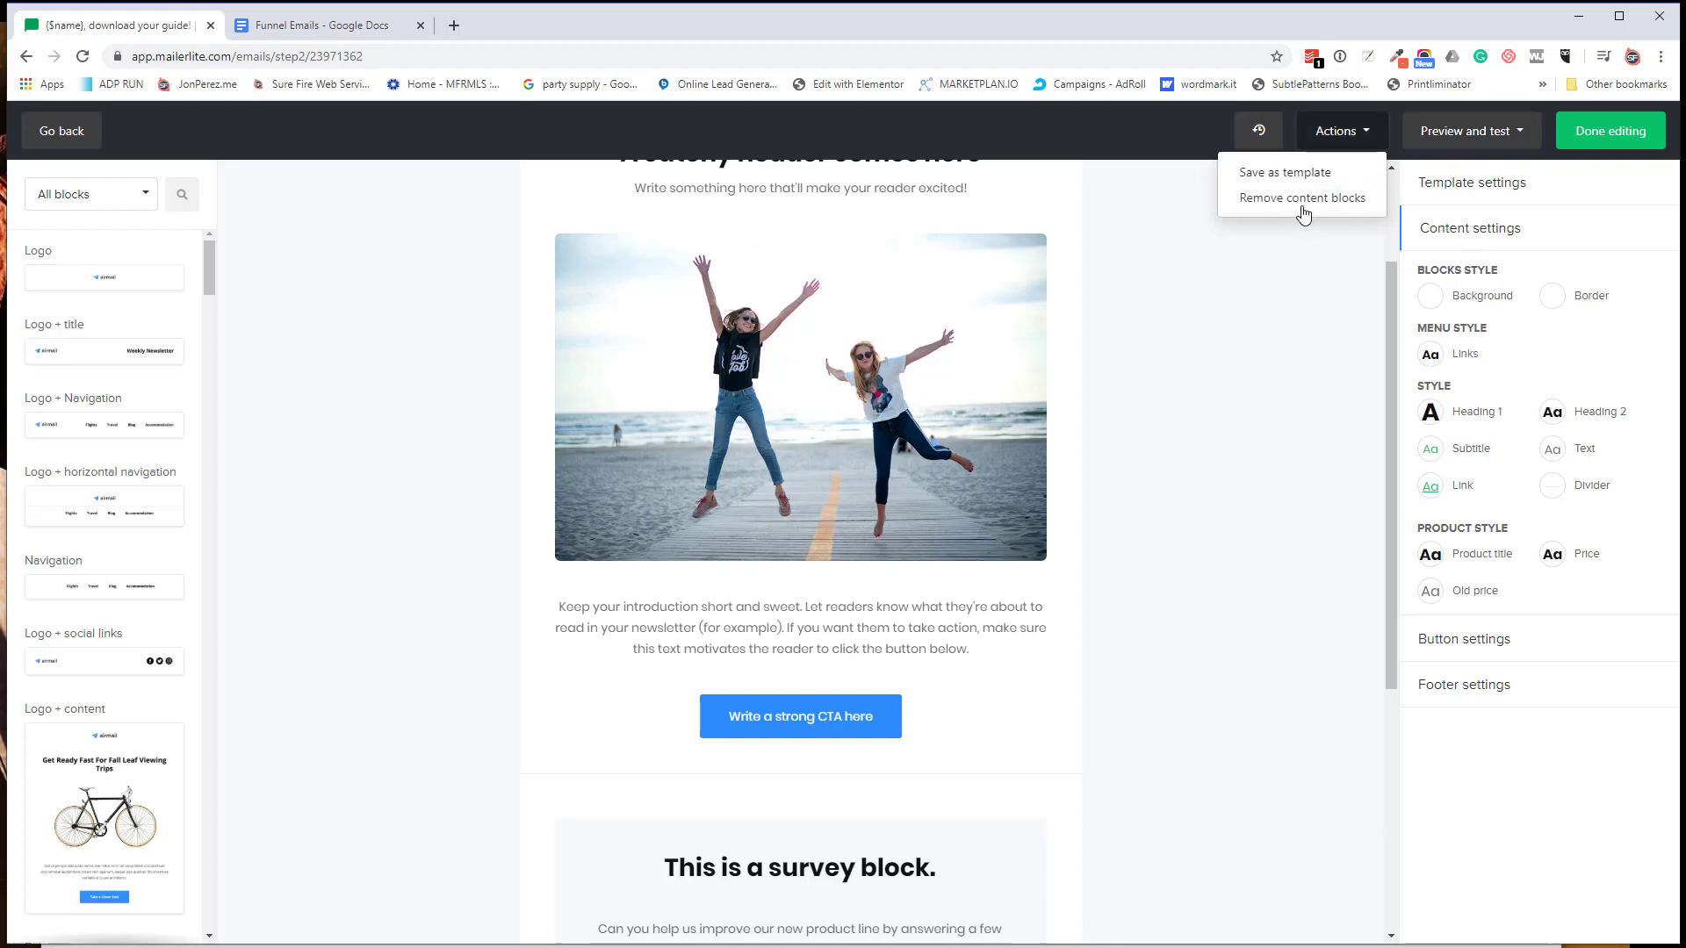
click(1457, 746)
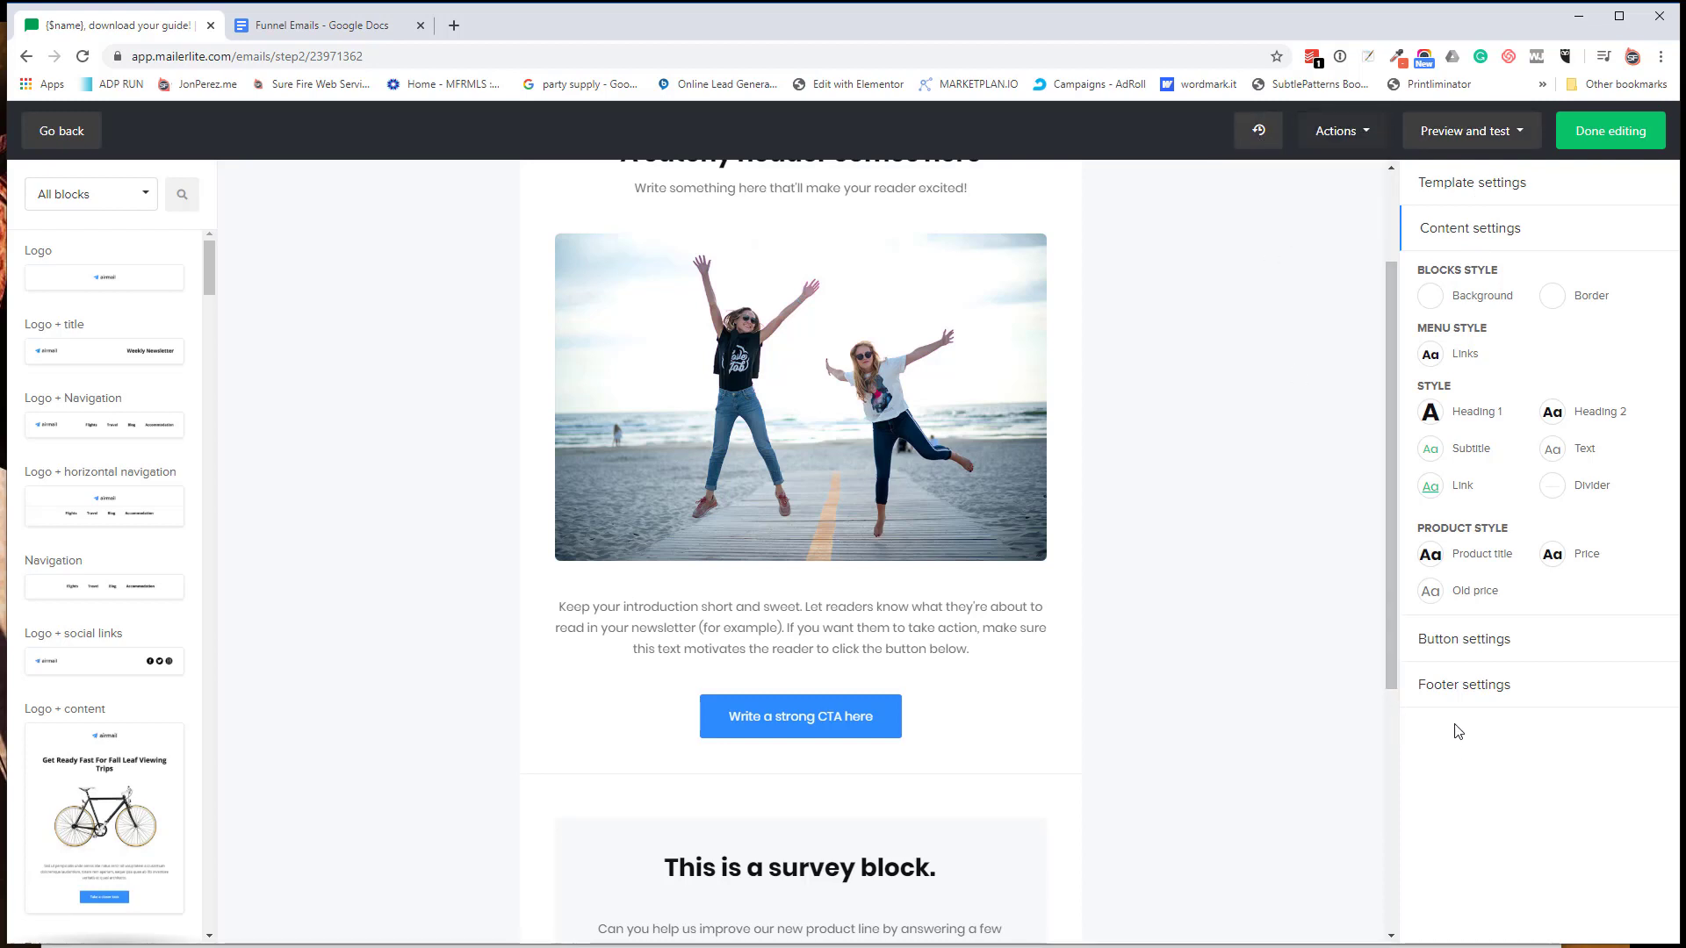
Step: Look through the content blocks and add a Logo block at the top of the email, above the existing logo
scroll(82, 803, down, 3)
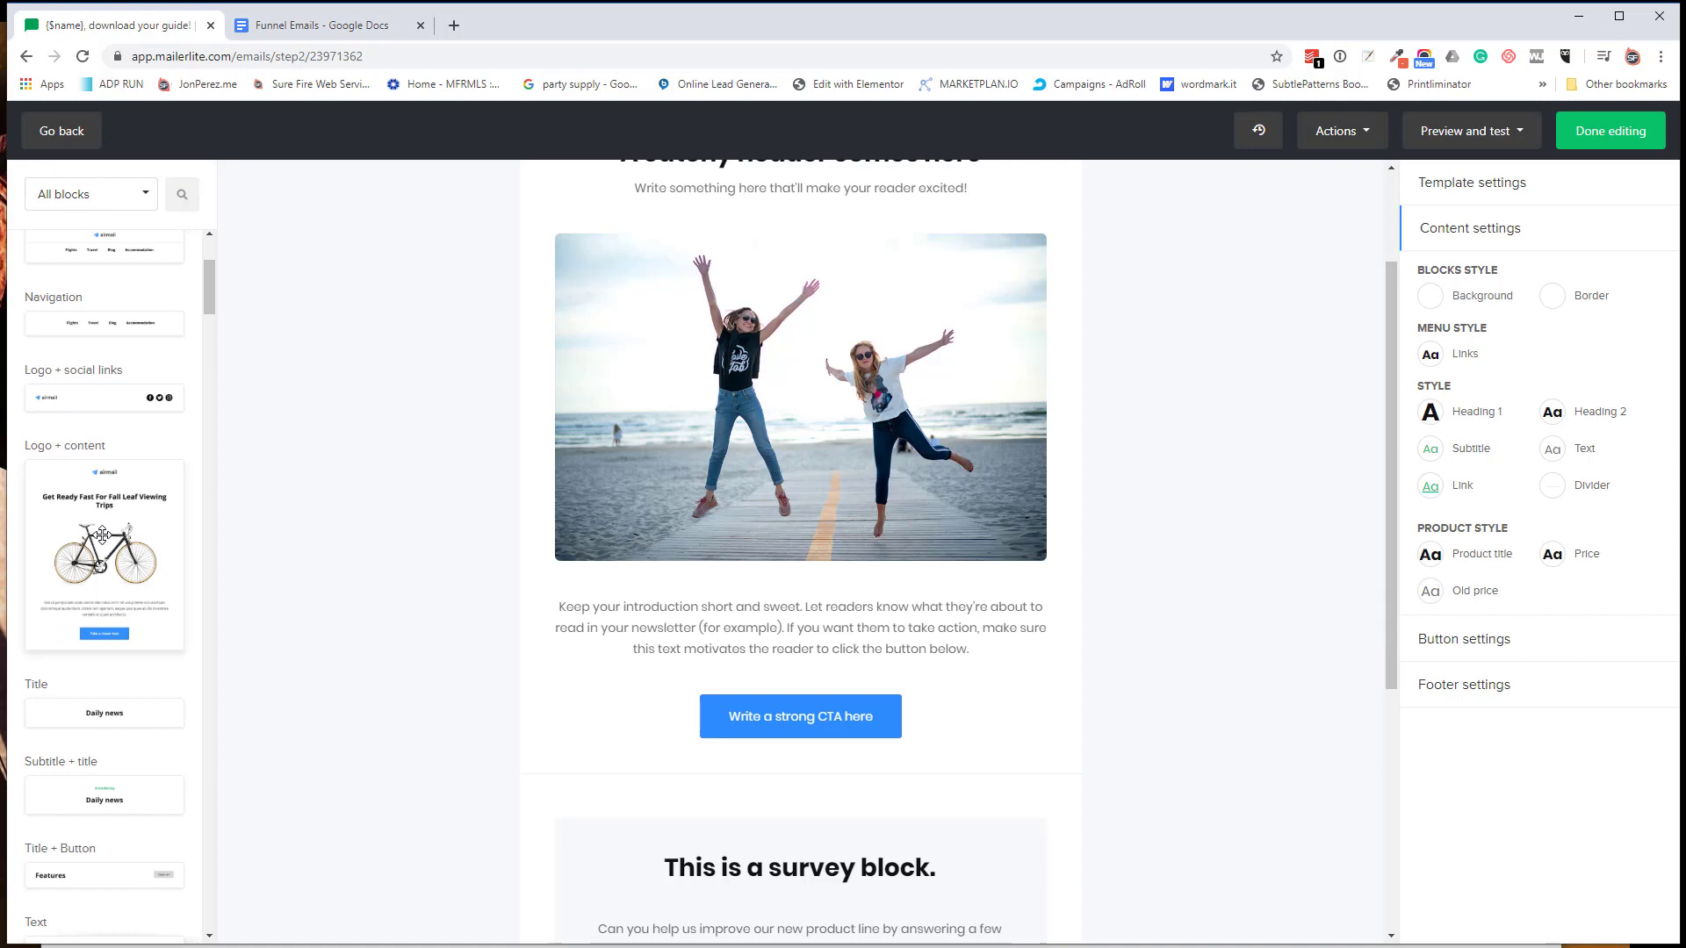
scroll(70, 615, down, 8)
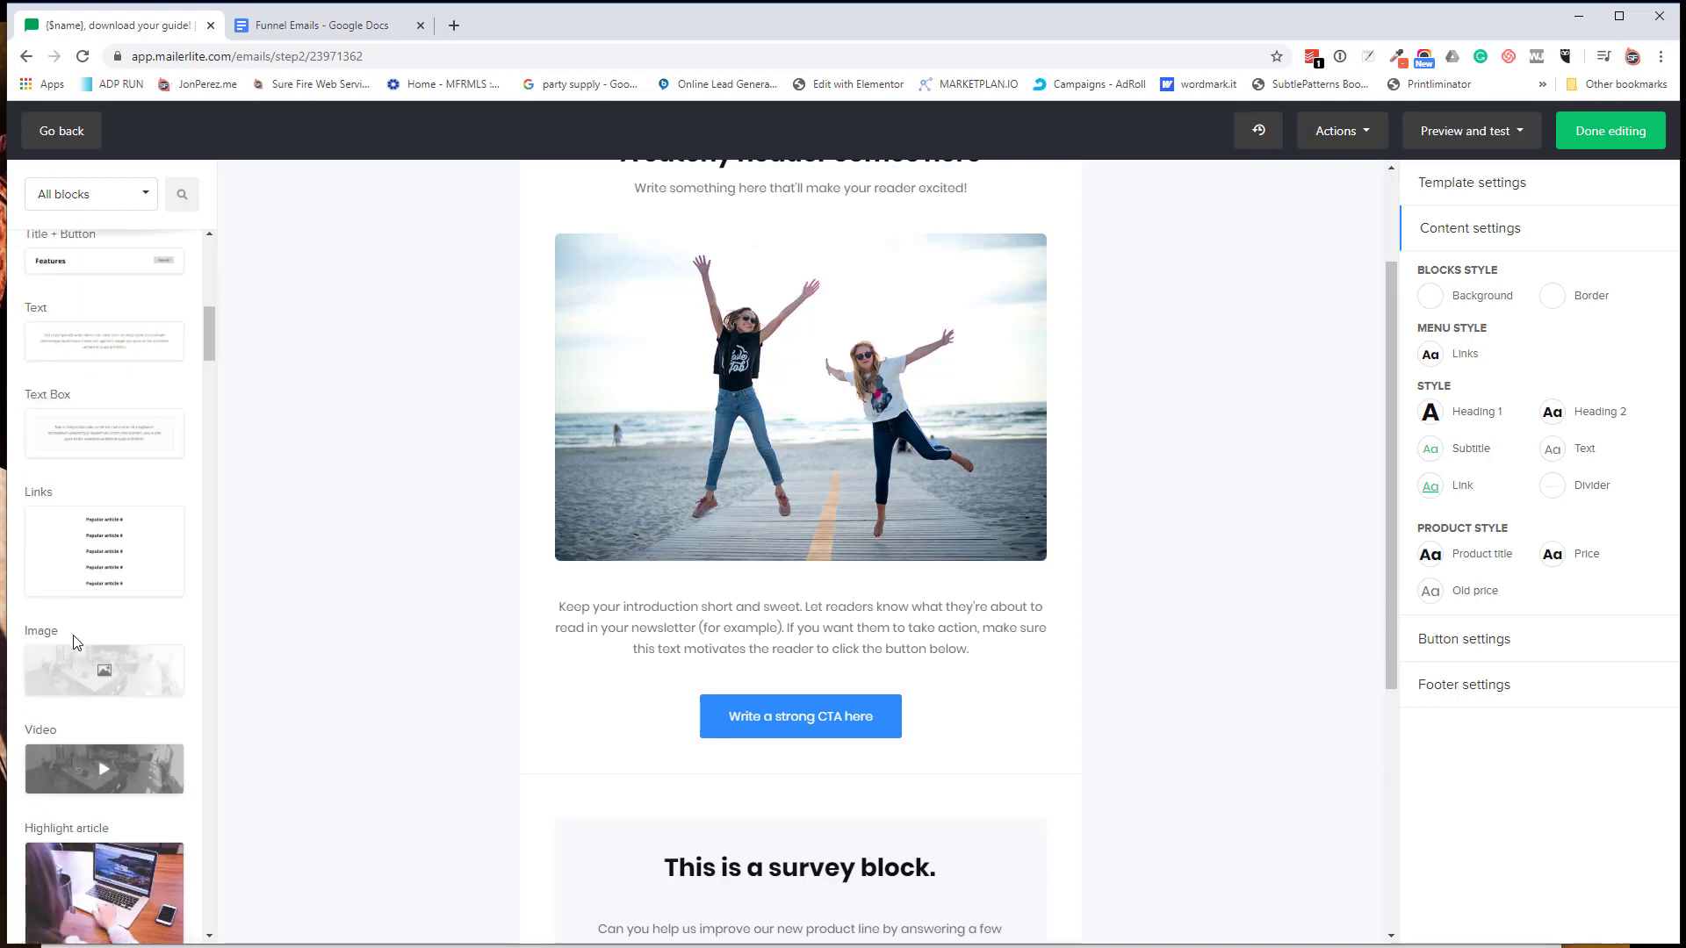
scroll(71, 650, down, 7)
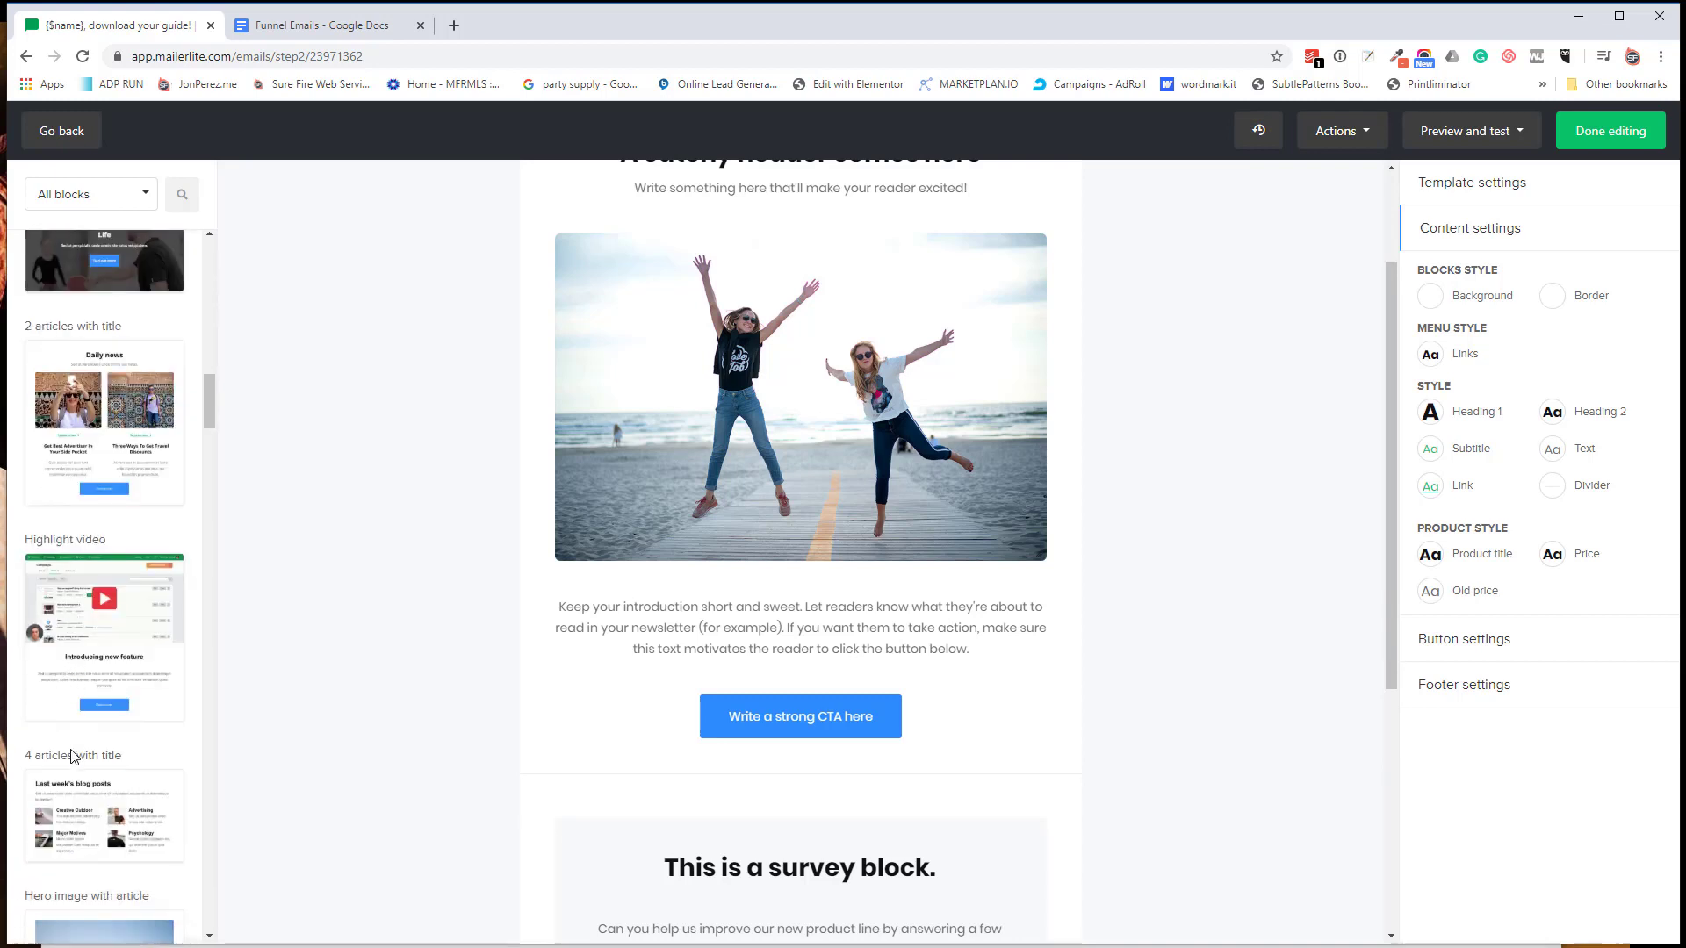
scroll(70, 527, up, 15)
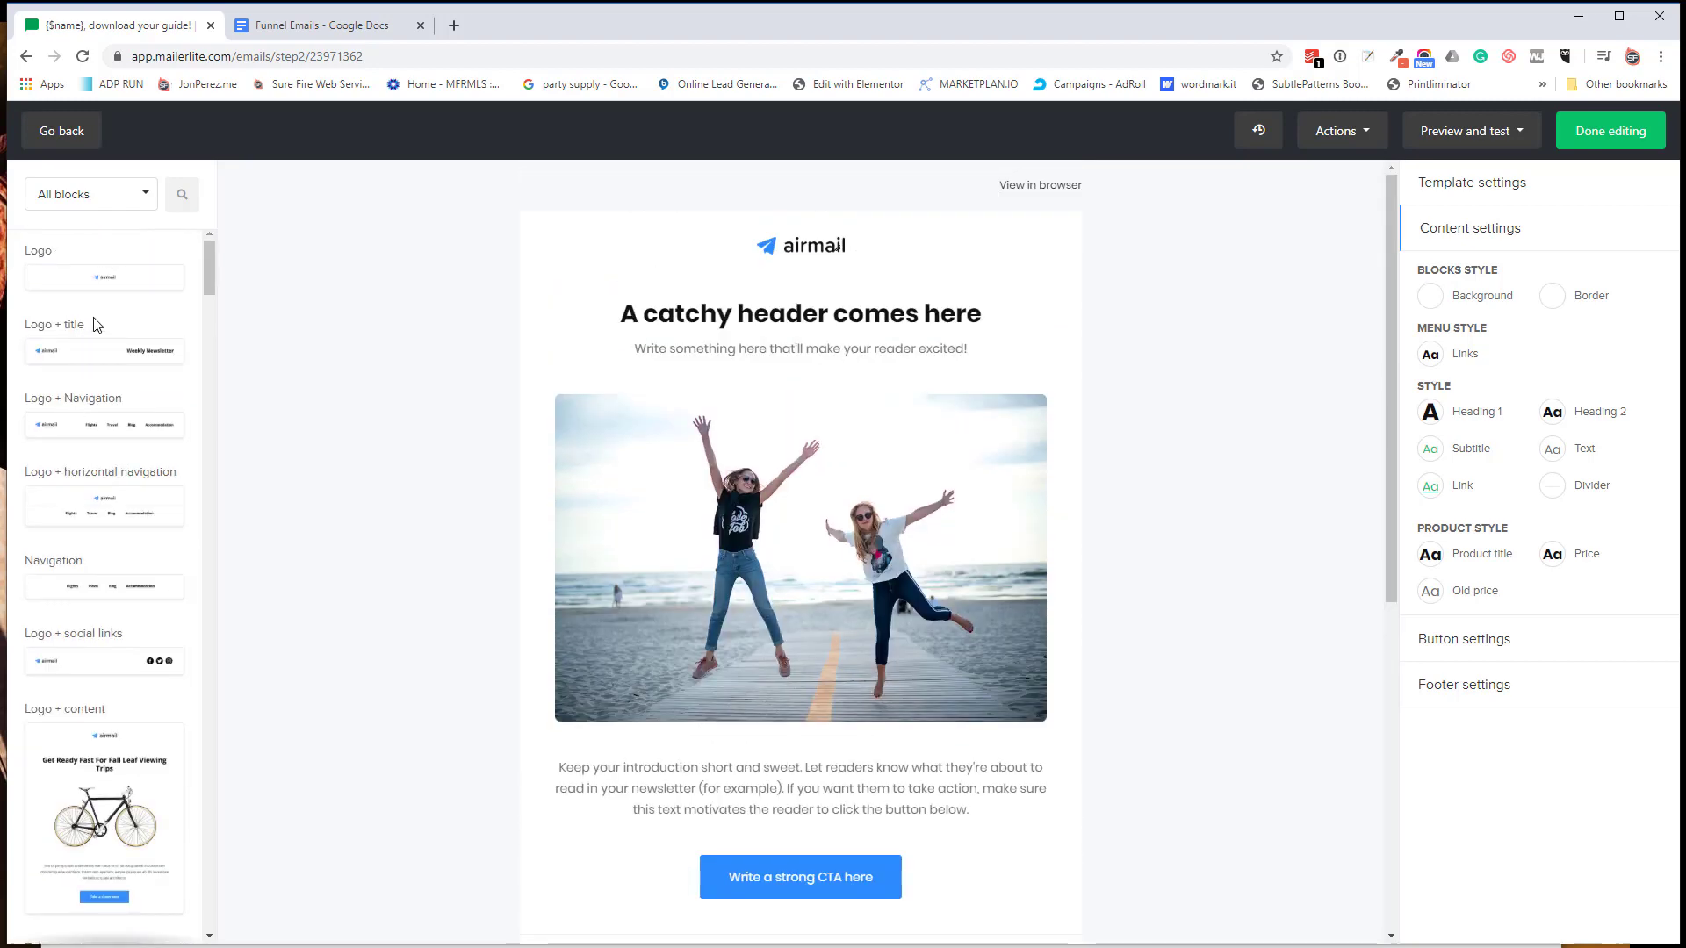
drag(436, 308, 816, 256)
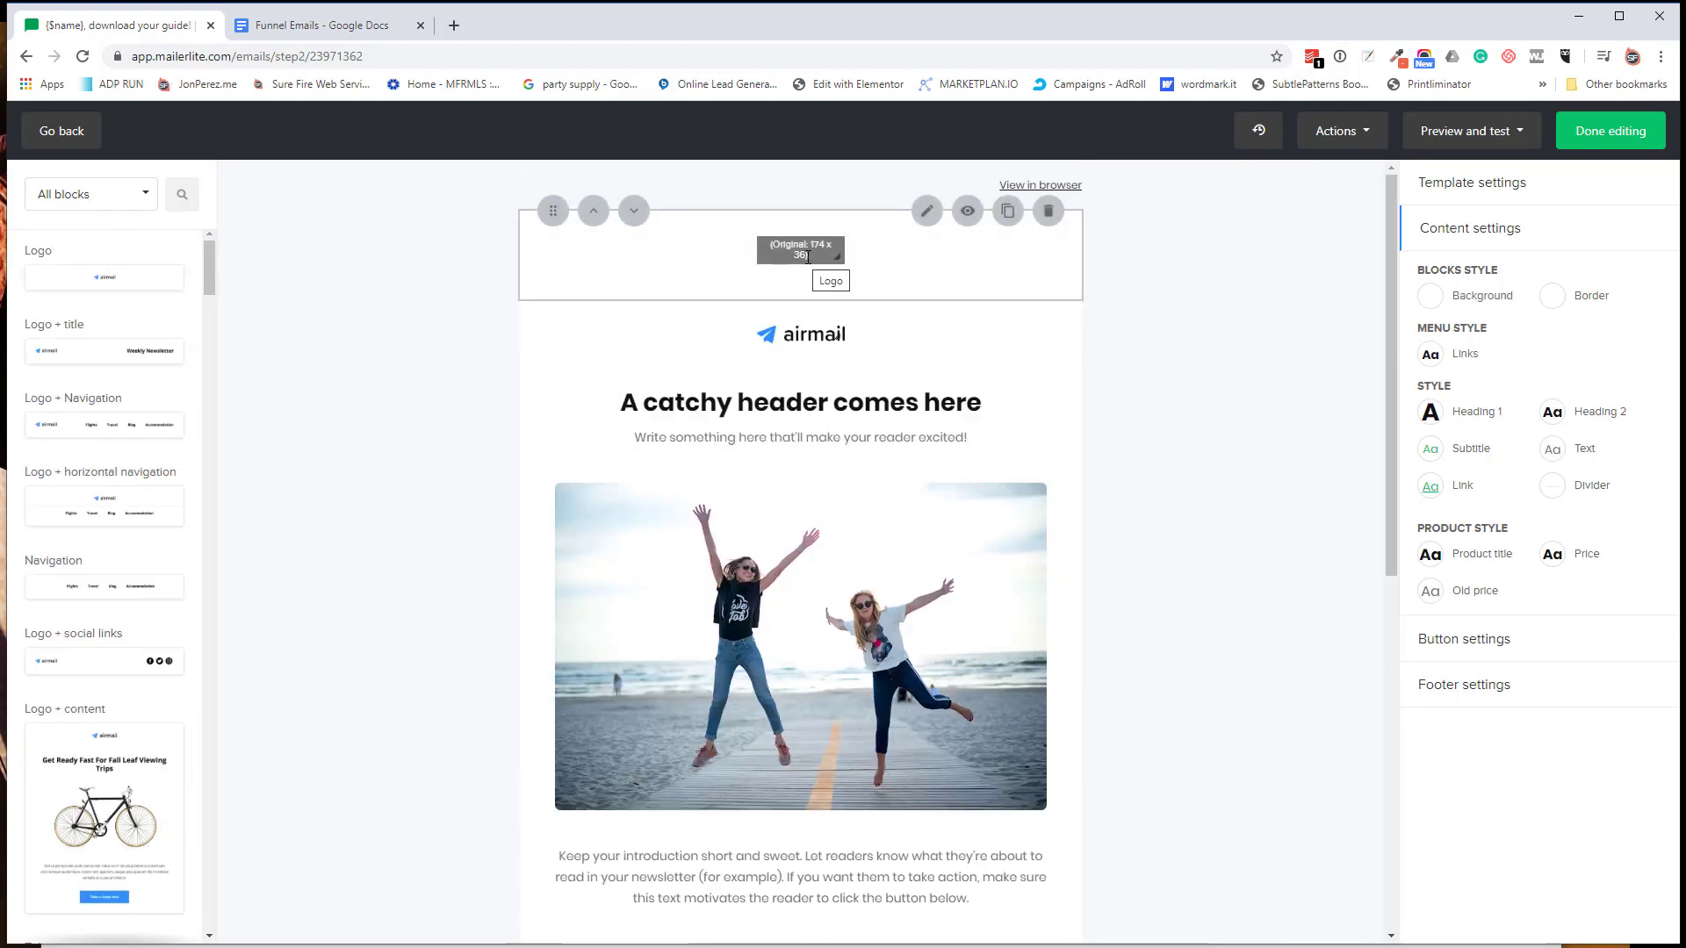
Step: Look through the library of content blocks, from the logo blocks down to the article and RSS list blocks
scroll(124, 496, down, 2)
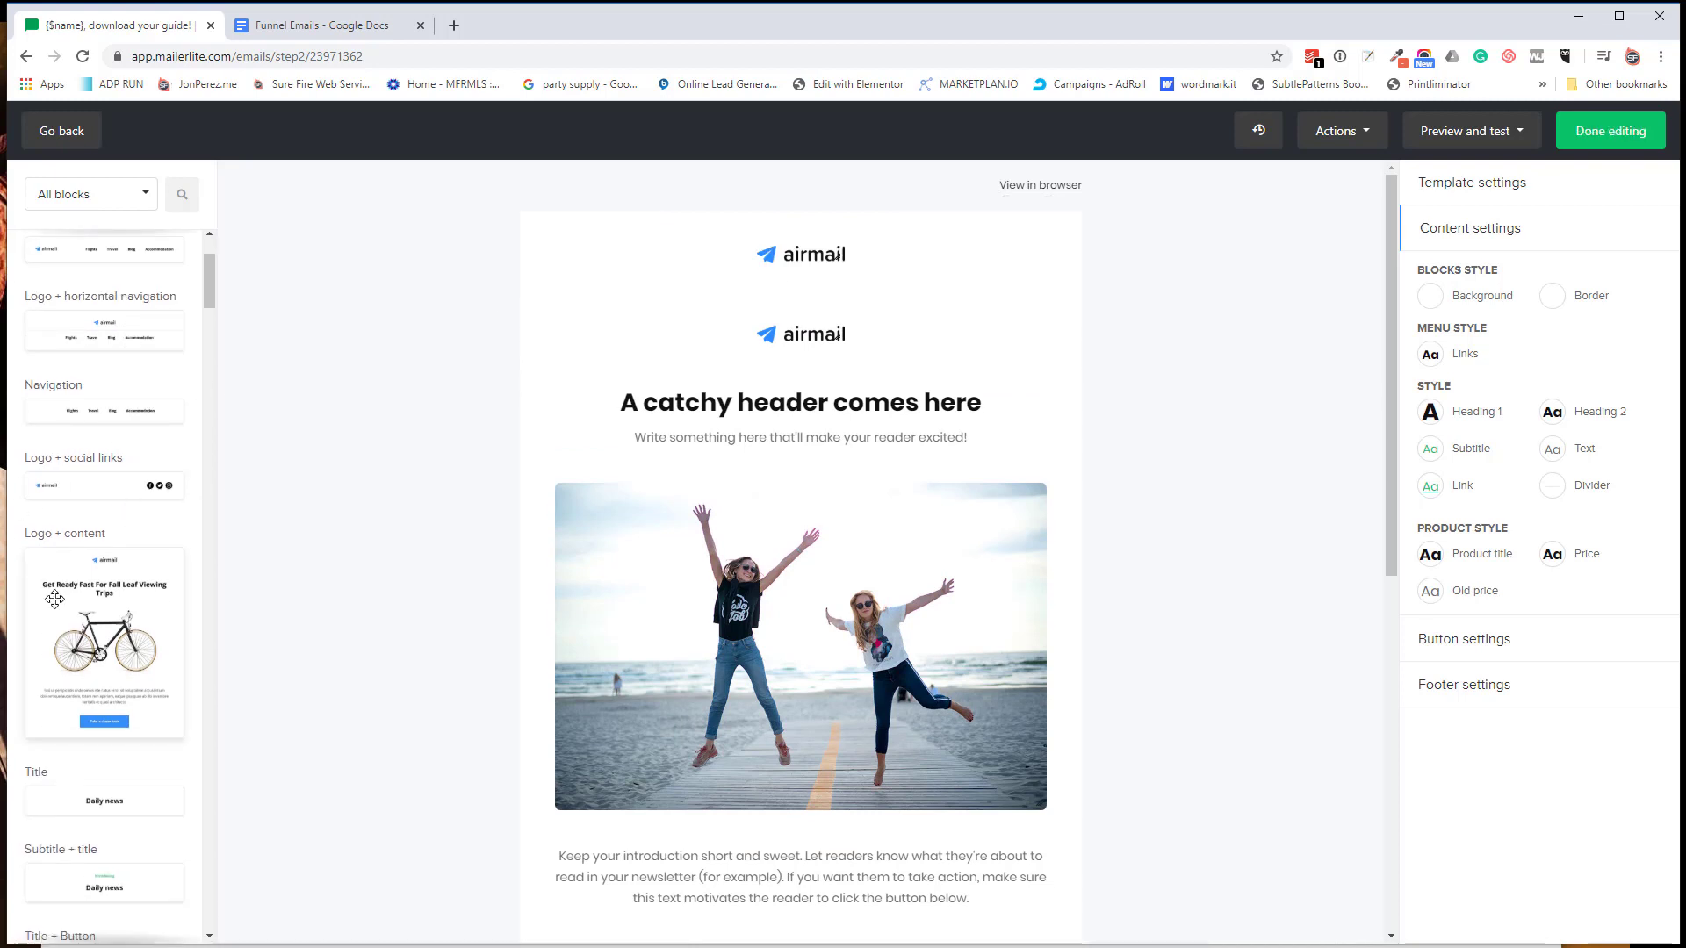
scroll(55, 602, down, 3)
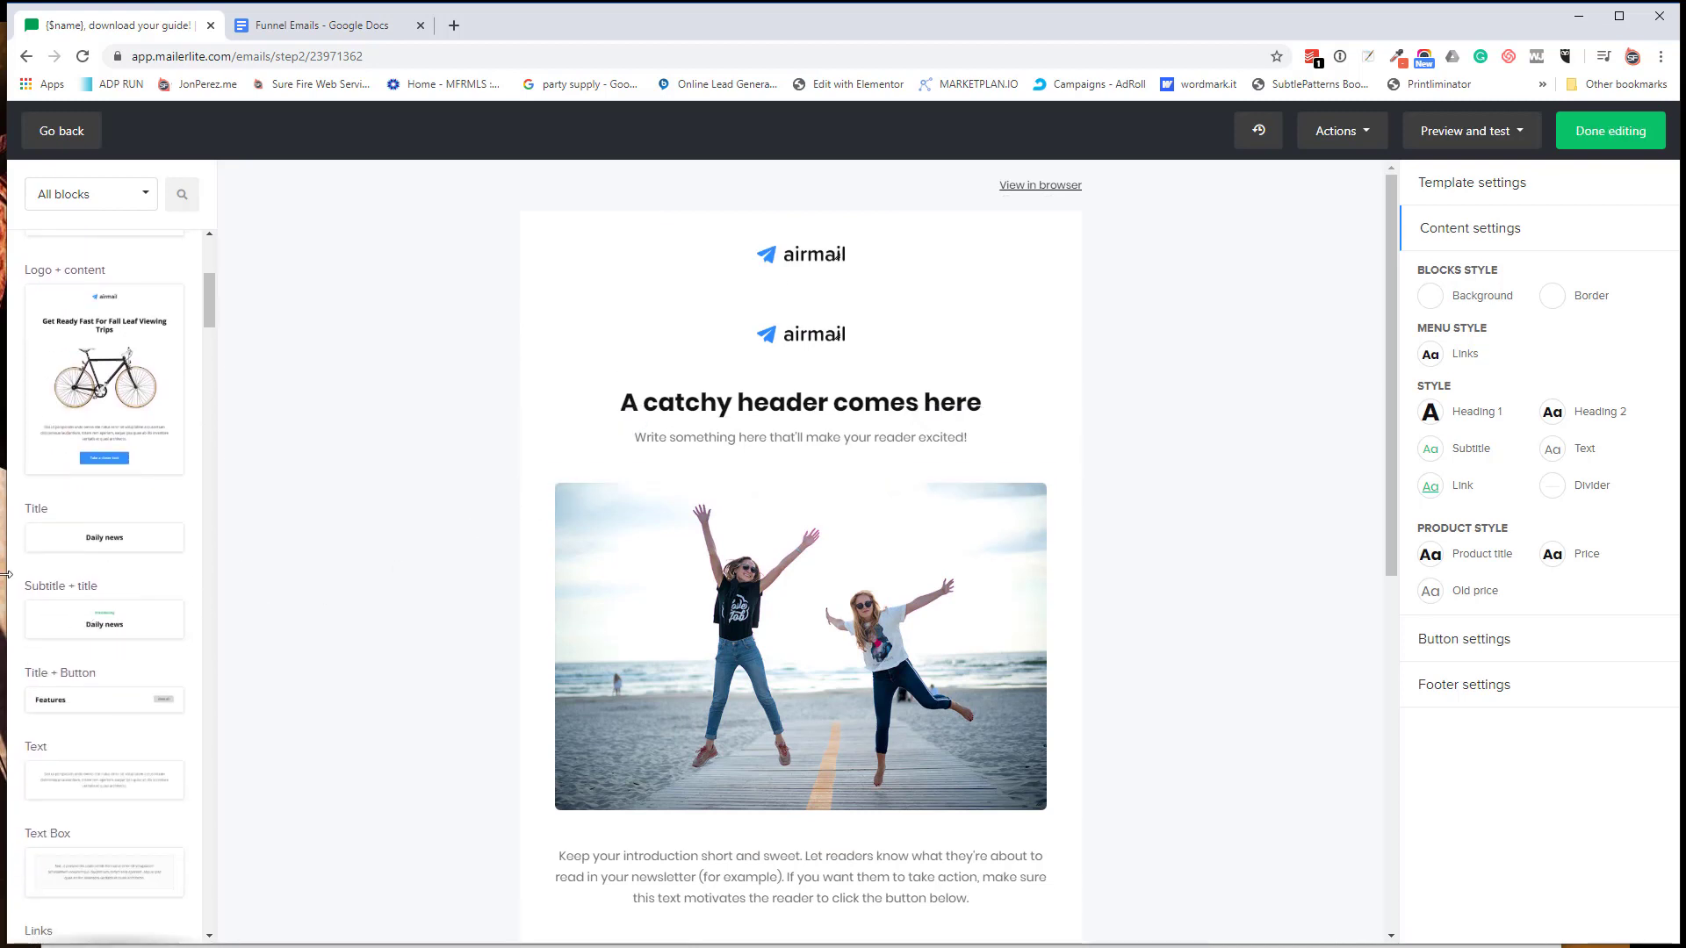
scroll(79, 571, down, 3)
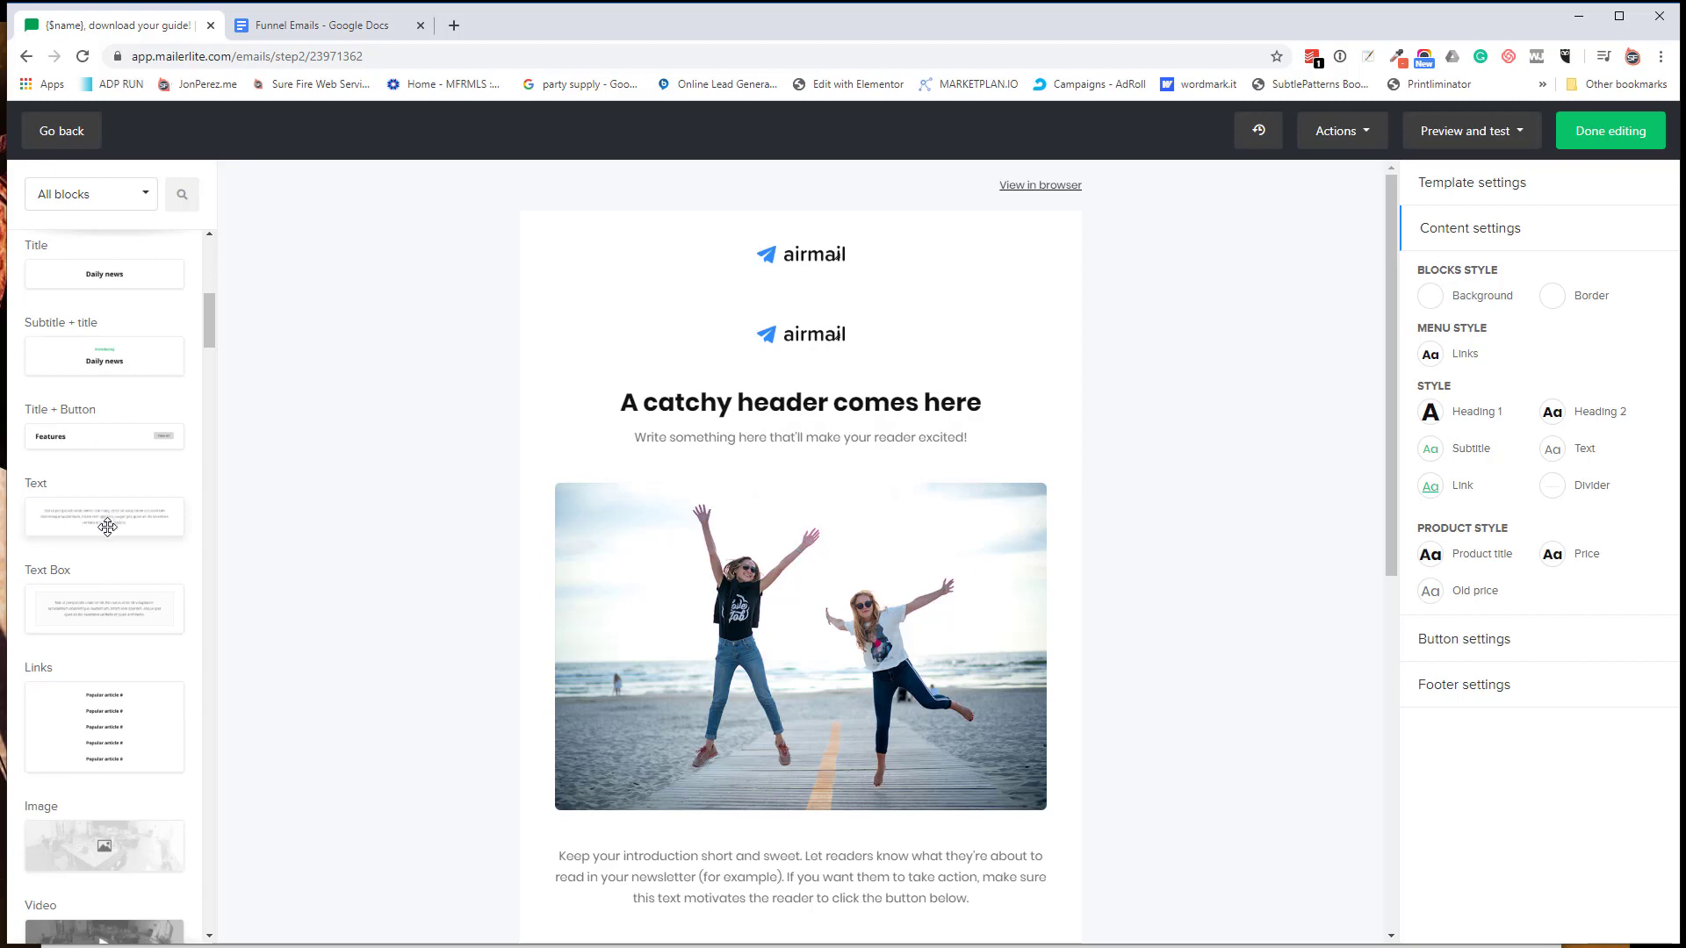
scroll(107, 526, down, 5)
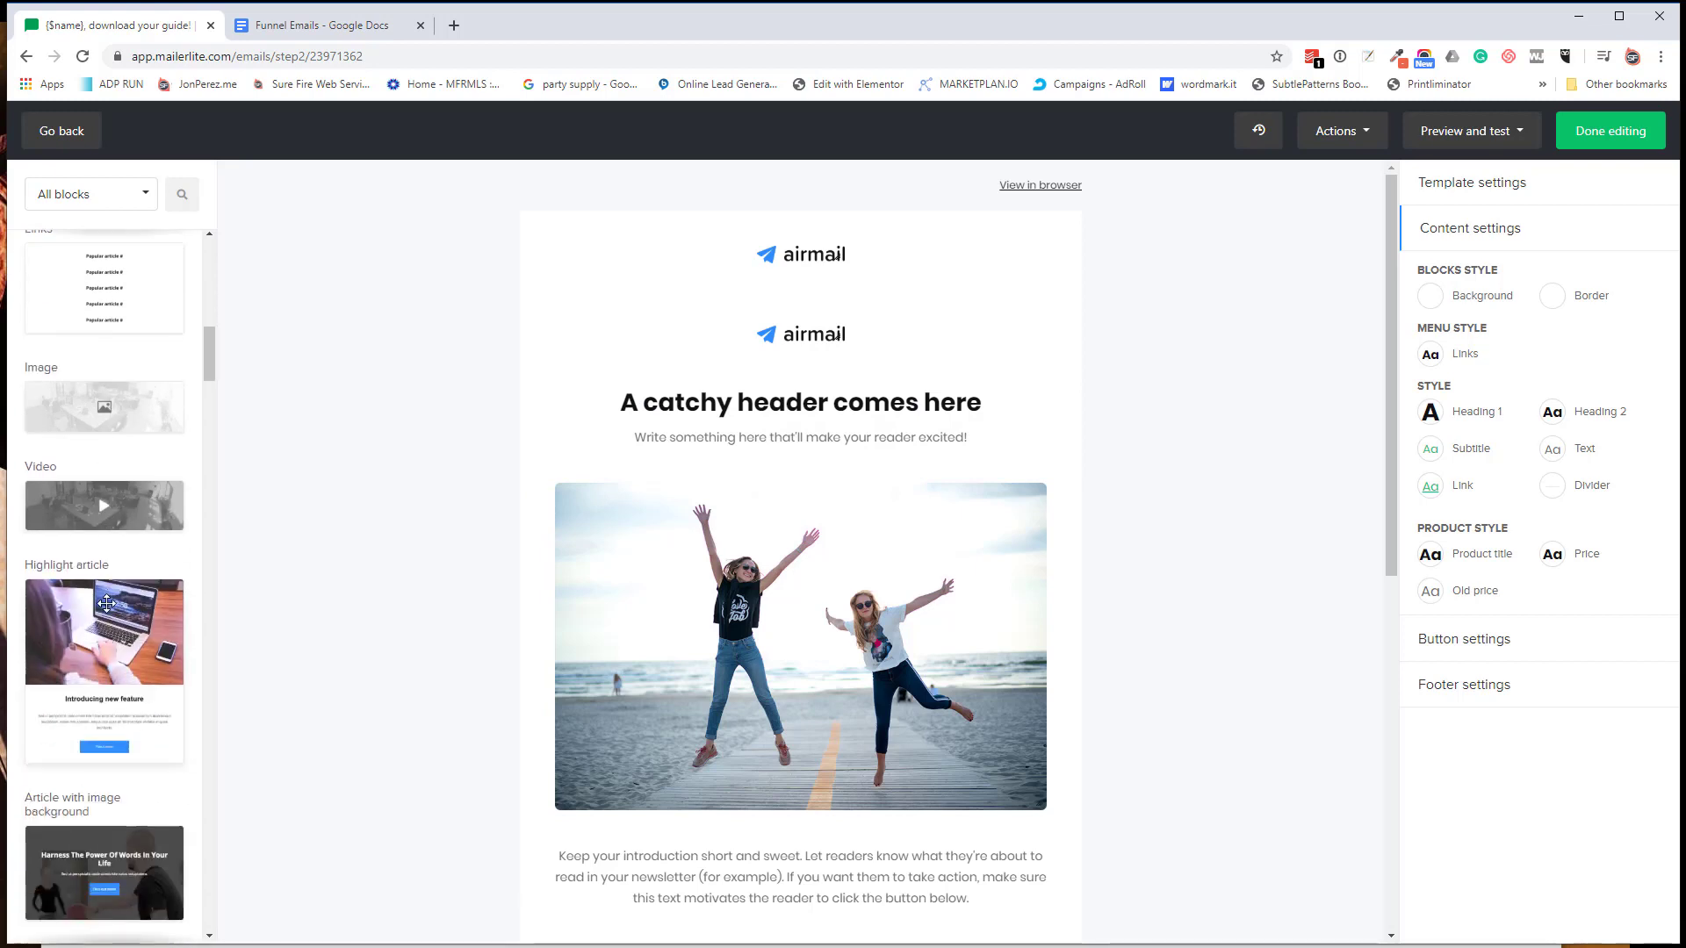
scroll(84, 580, down, 4)
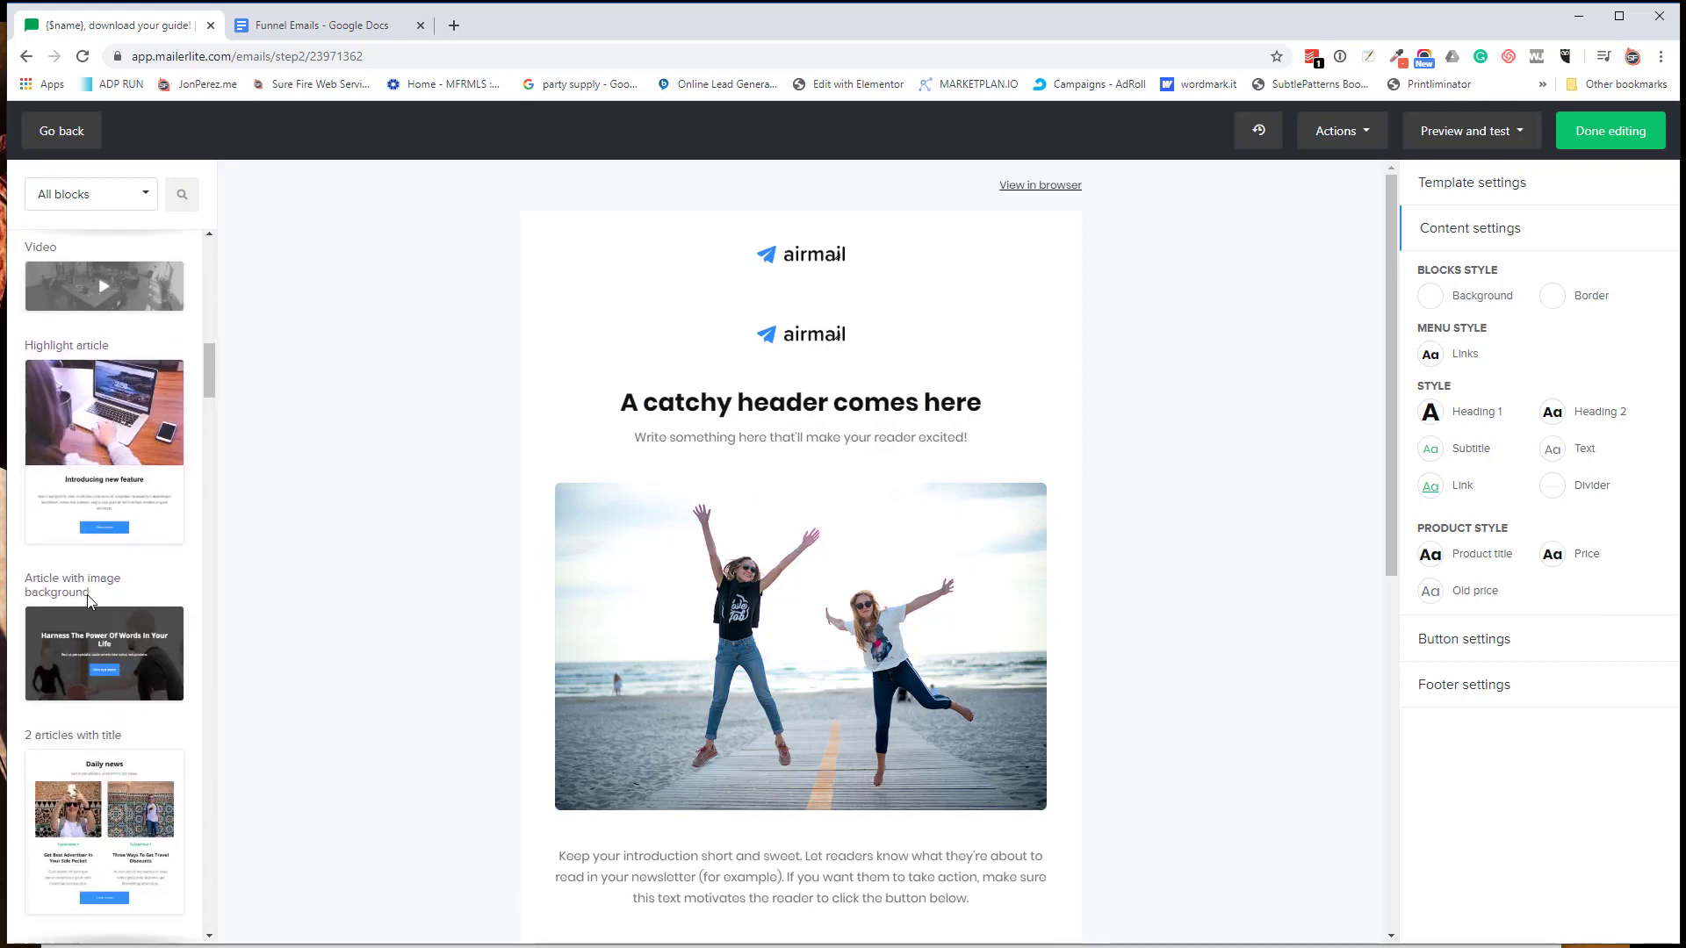
scroll(89, 607, down, 3)
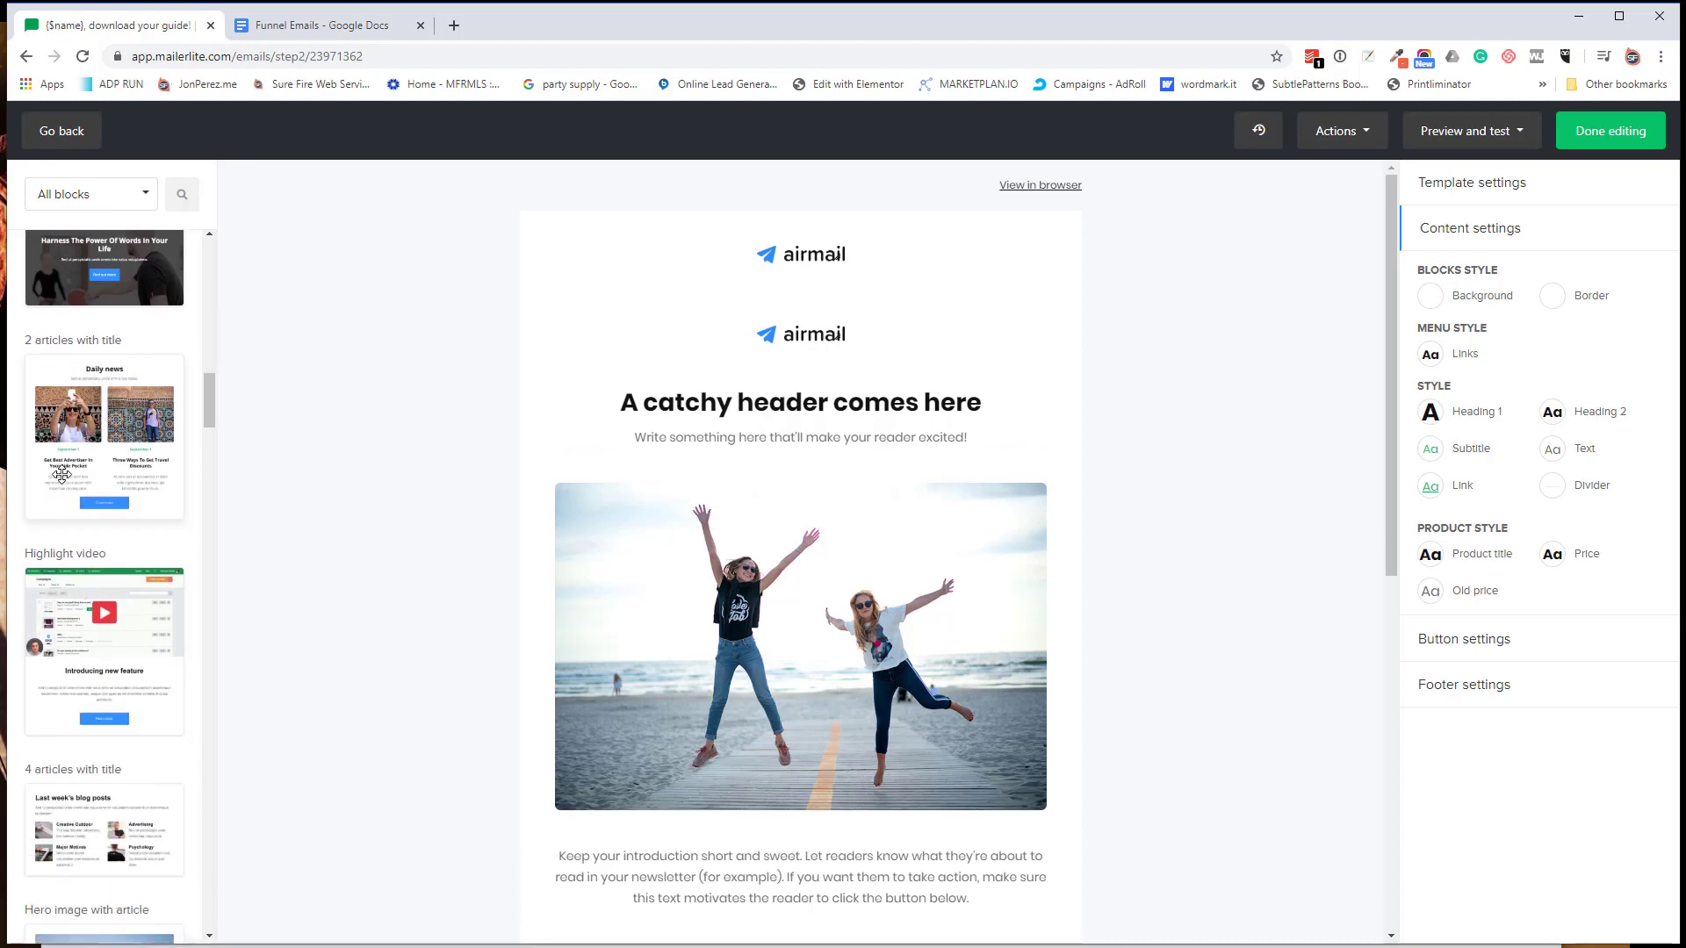
scroll(63, 479, down, 2)
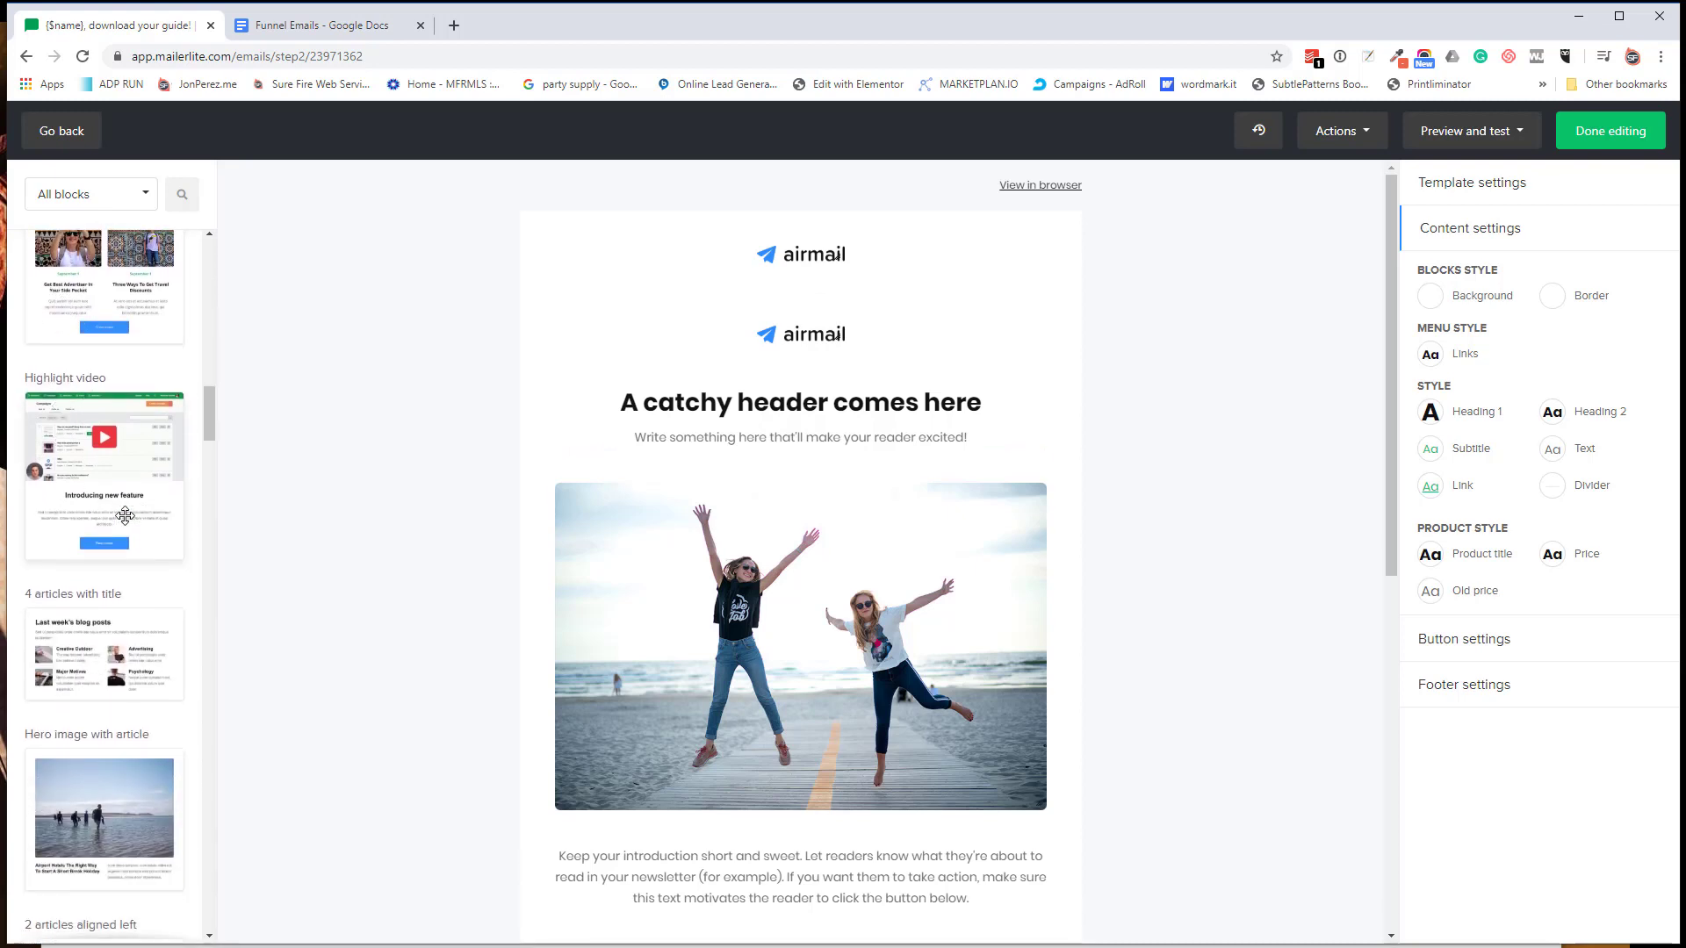
scroll(122, 546, down, 5)
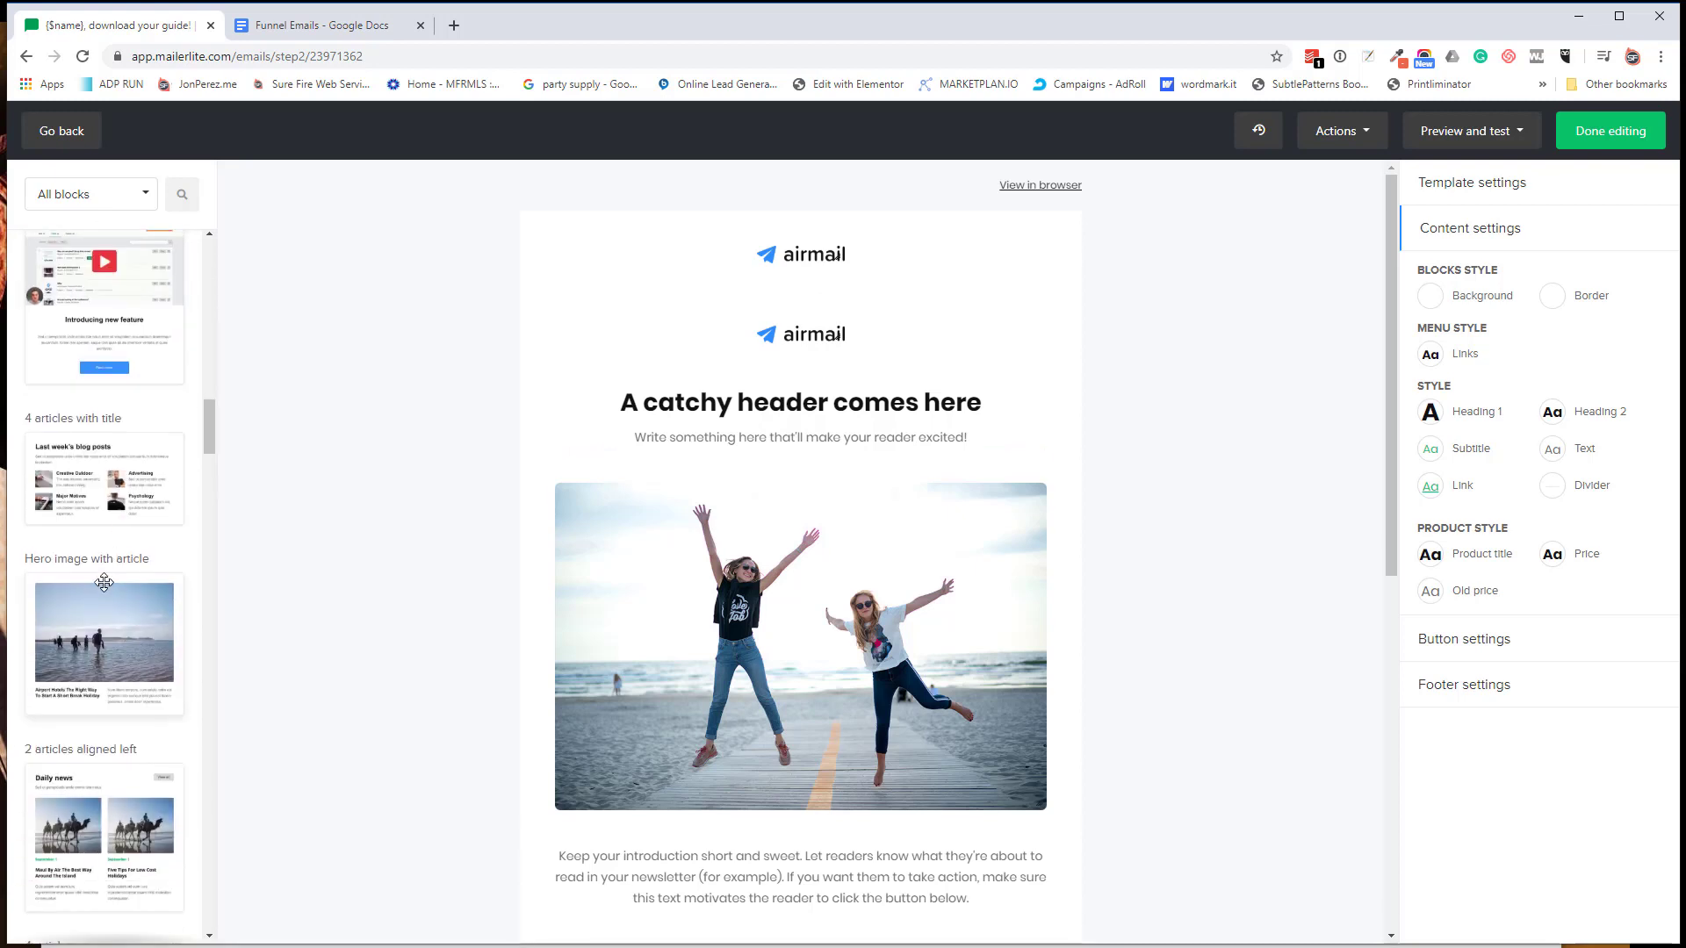
scroll(106, 685, down, 6)
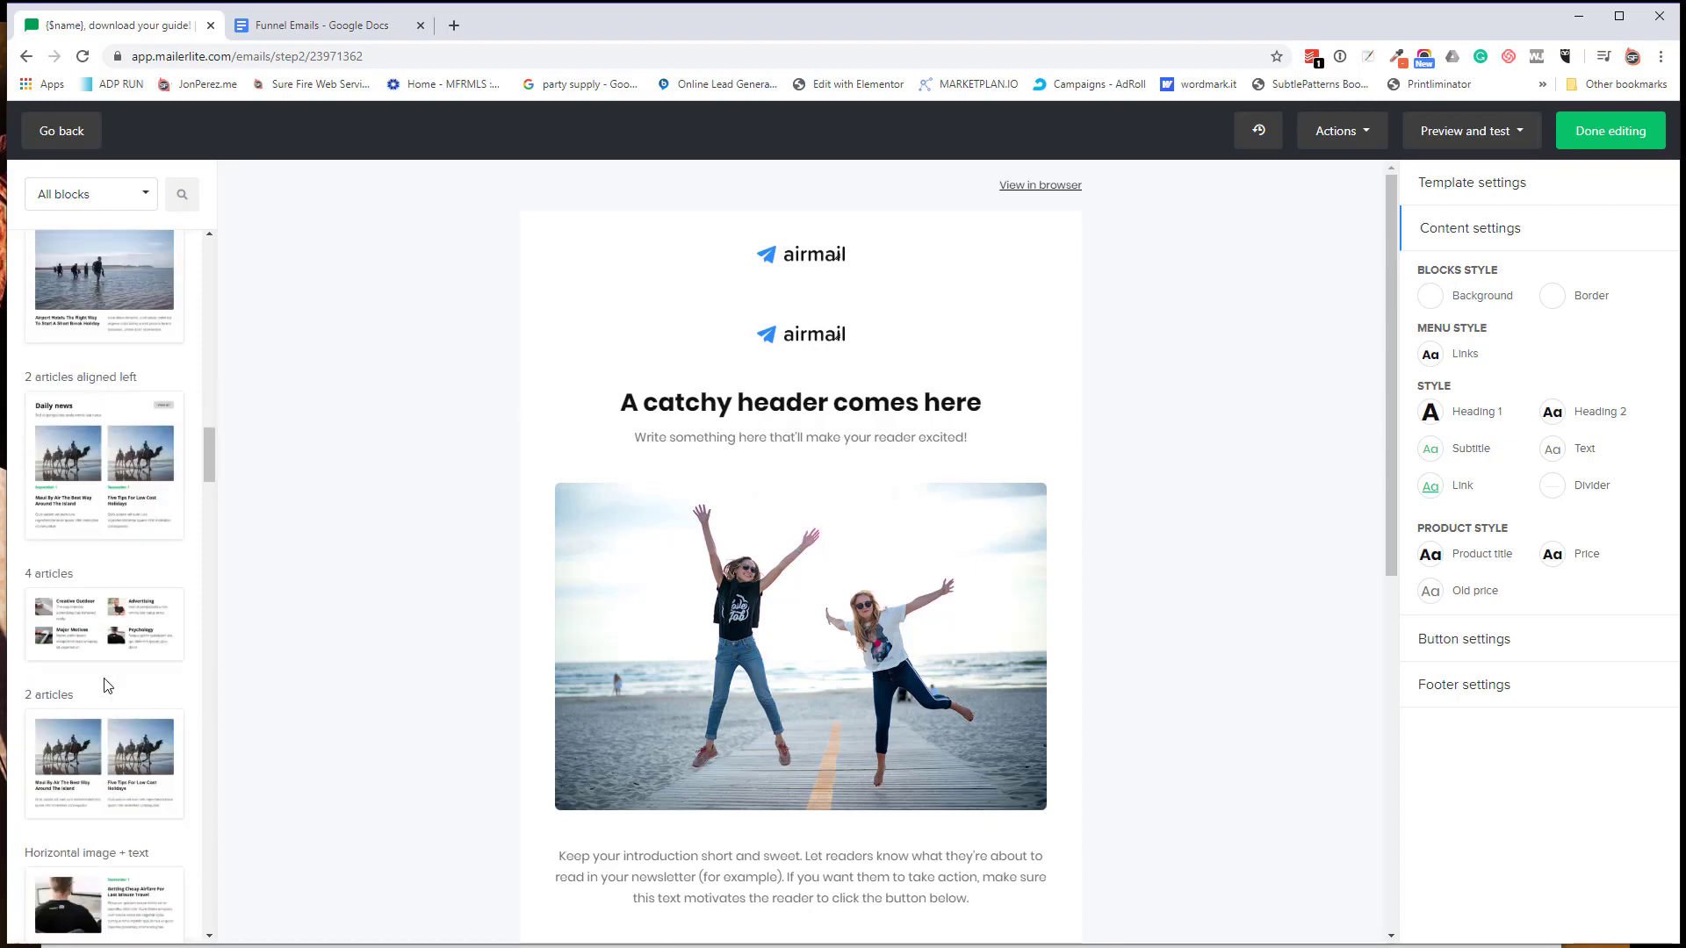
scroll(75, 633, down, 7)
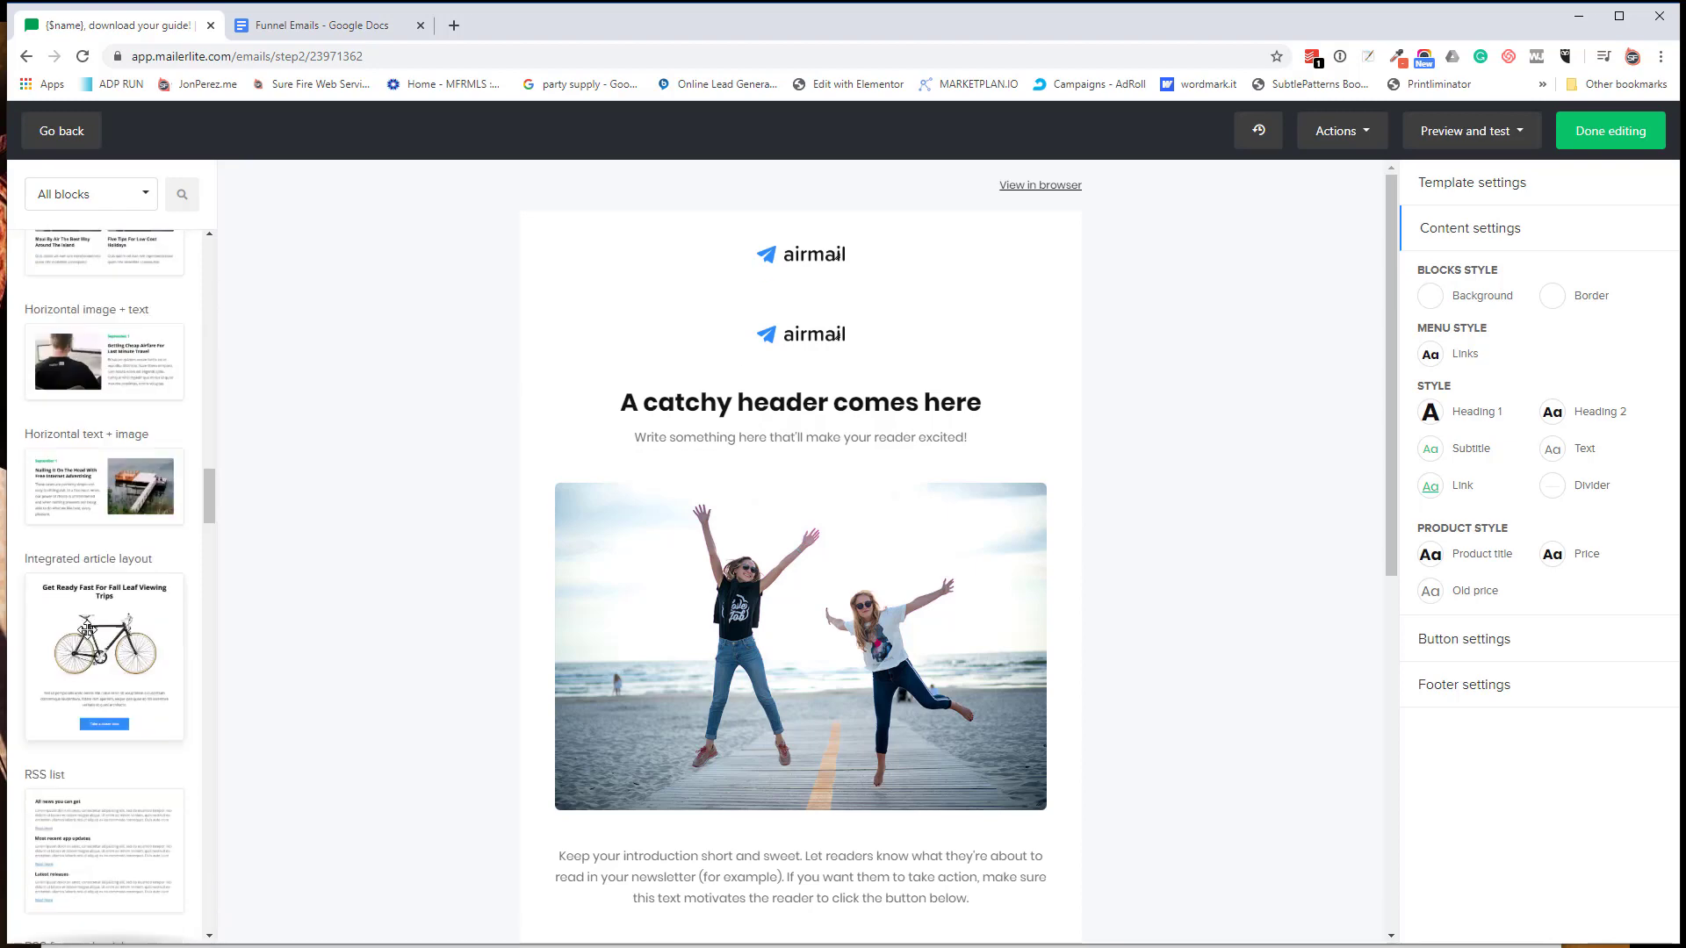
scroll(106, 729, up, 6)
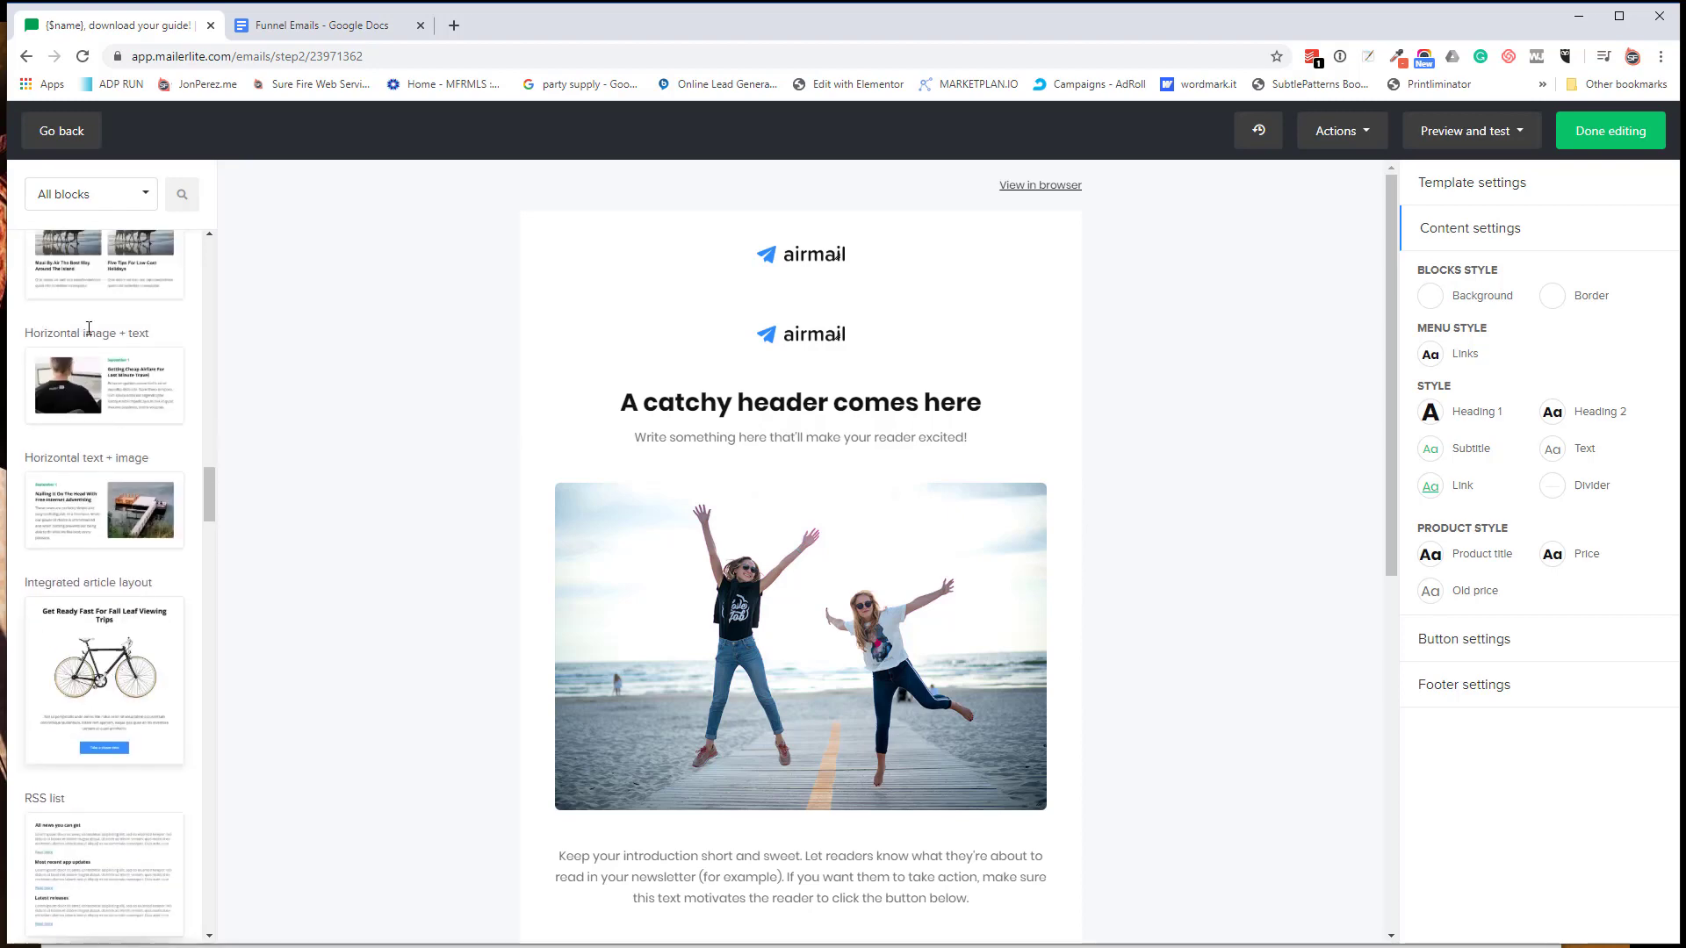
Step: Leave the email editor without saving the changes and return to the Site Secure Automation workflow
click(72, 146)
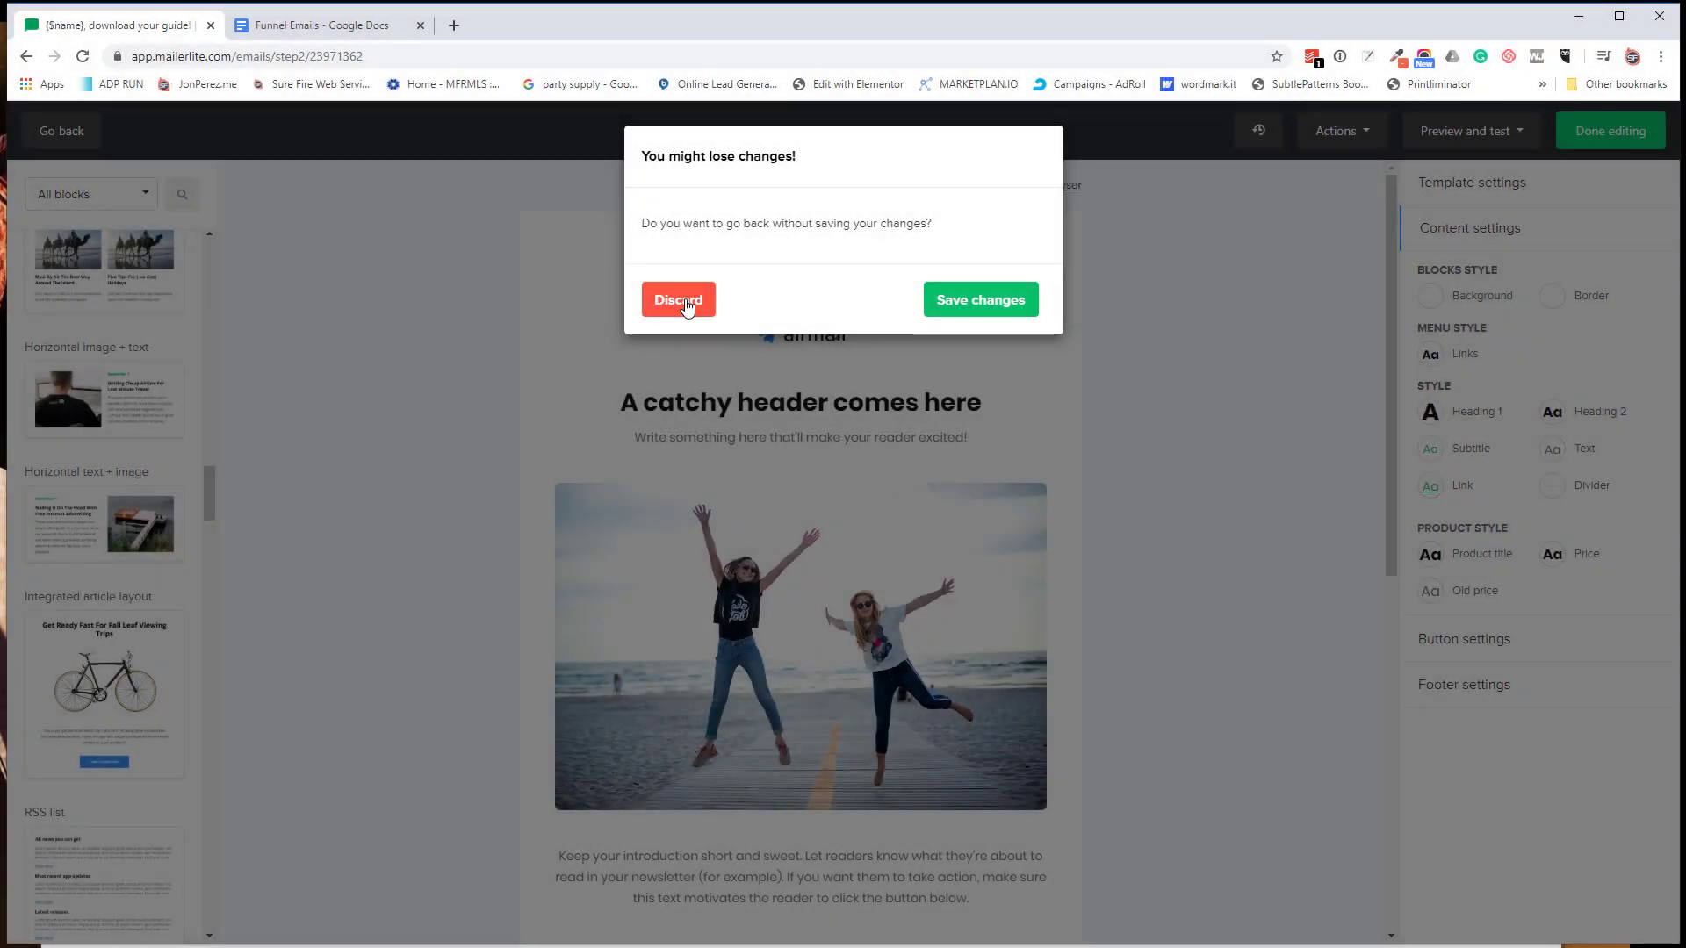
click(687, 305)
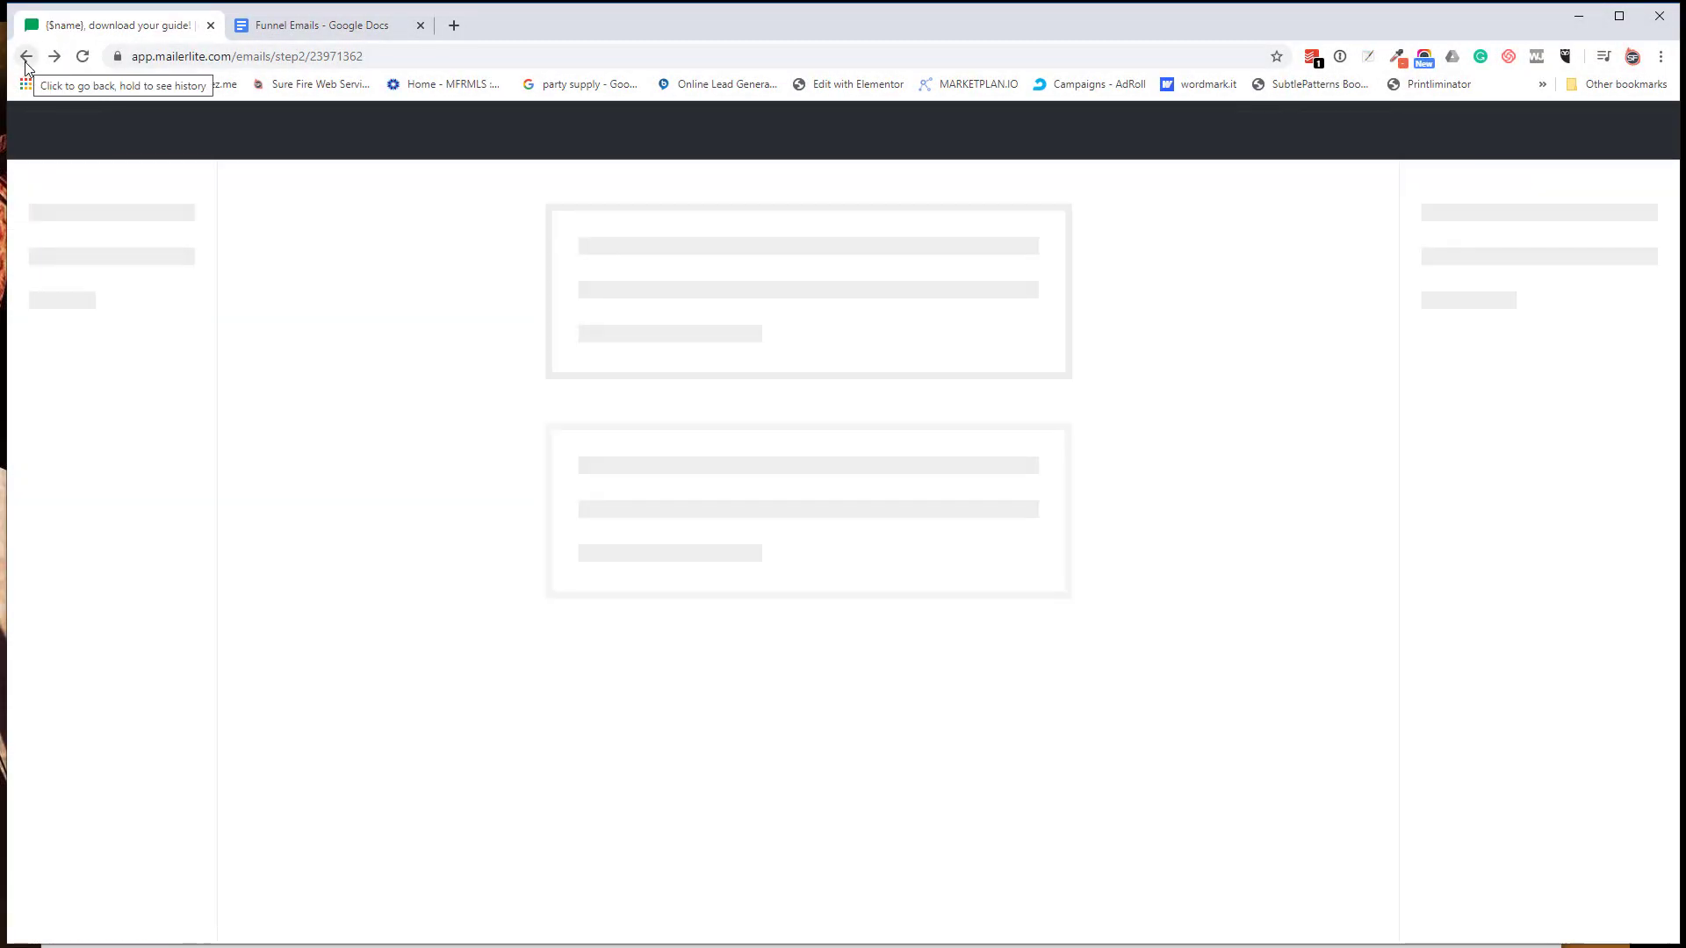
right_click(26, 56)
click(61, 103)
click(444, 448)
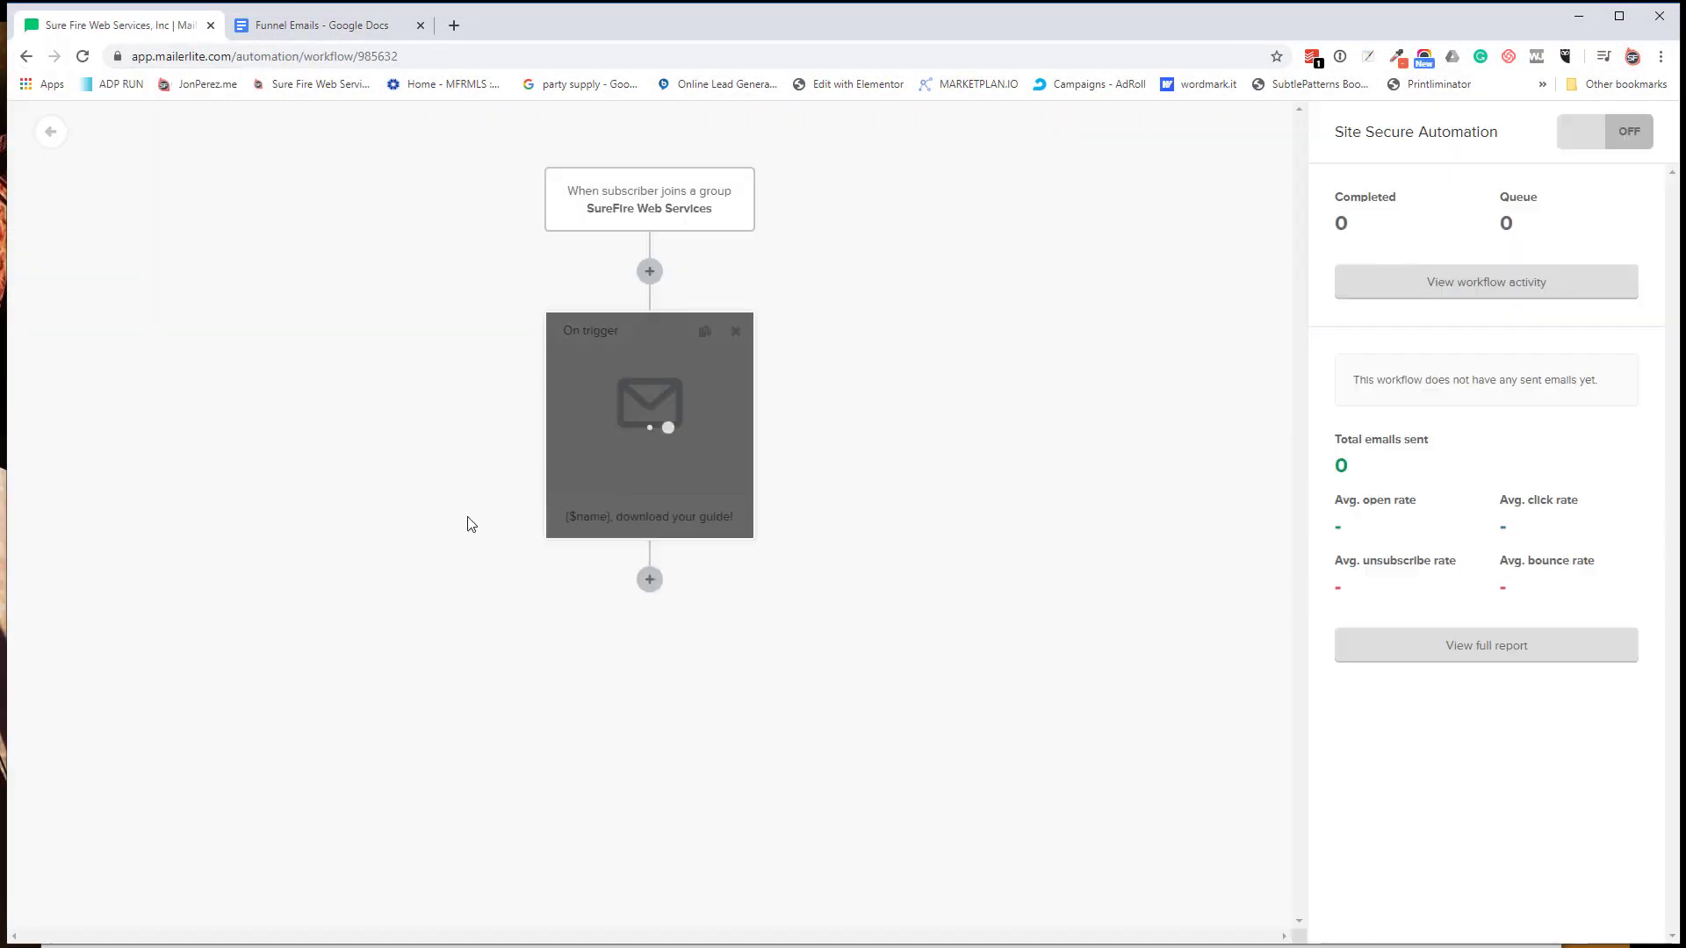
click(650, 421)
click(1515, 458)
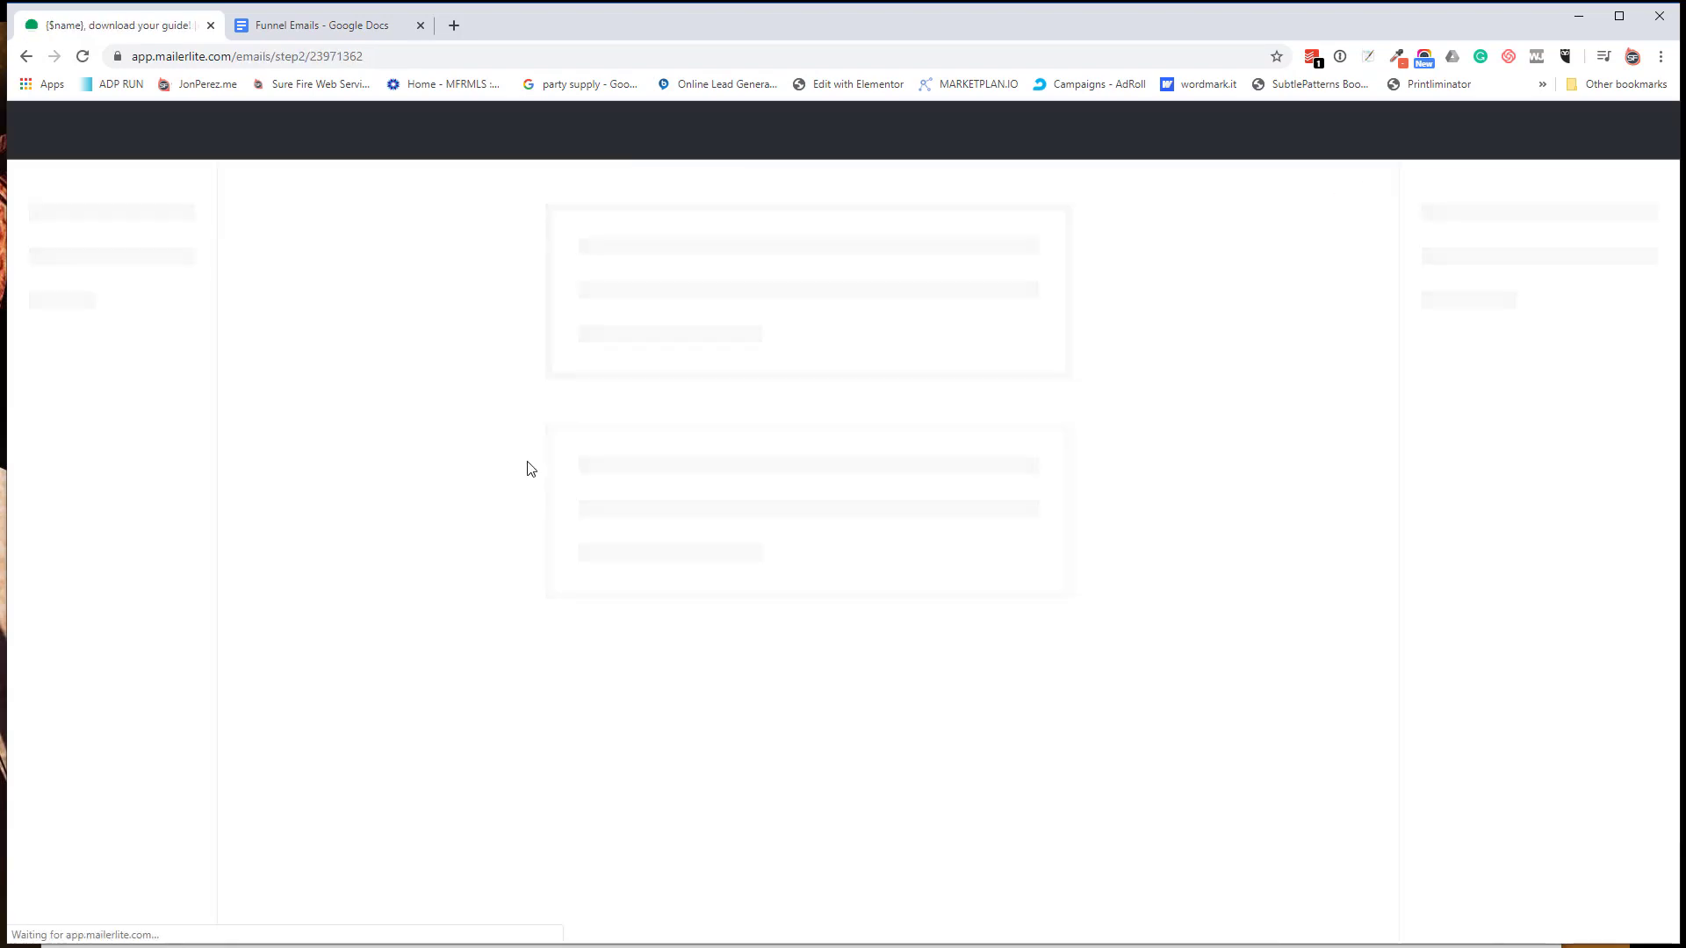
click(58, 133)
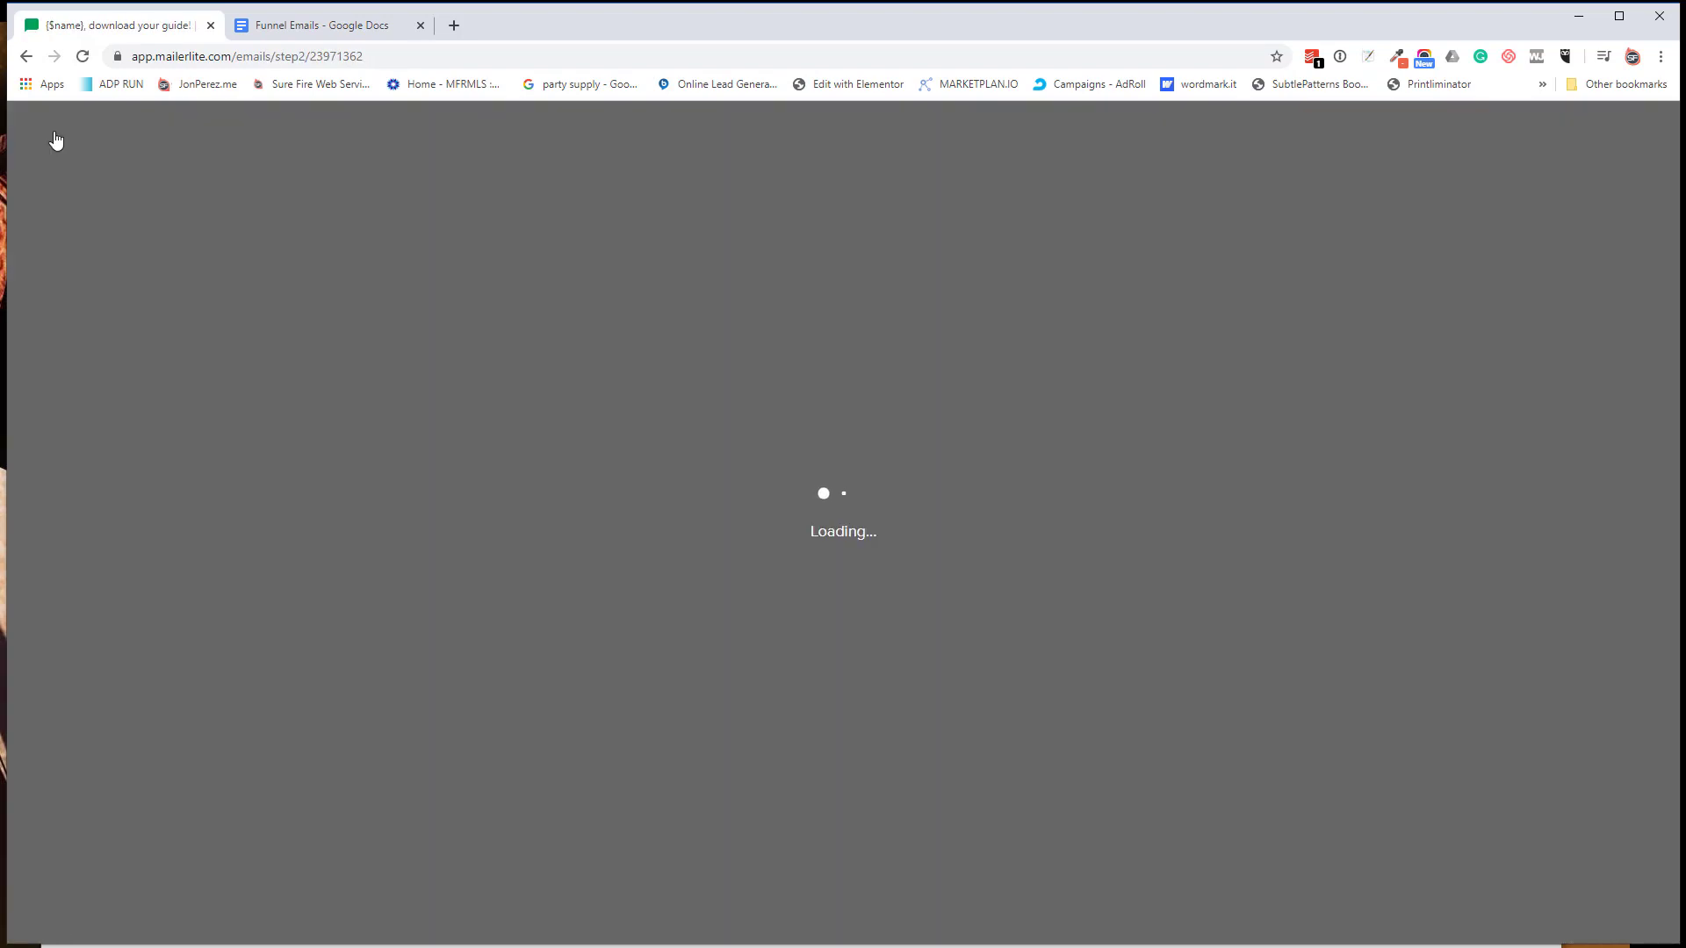
Step: Copy the subject line of the workflow's email, and delete that email step from the workflow
click(635, 487)
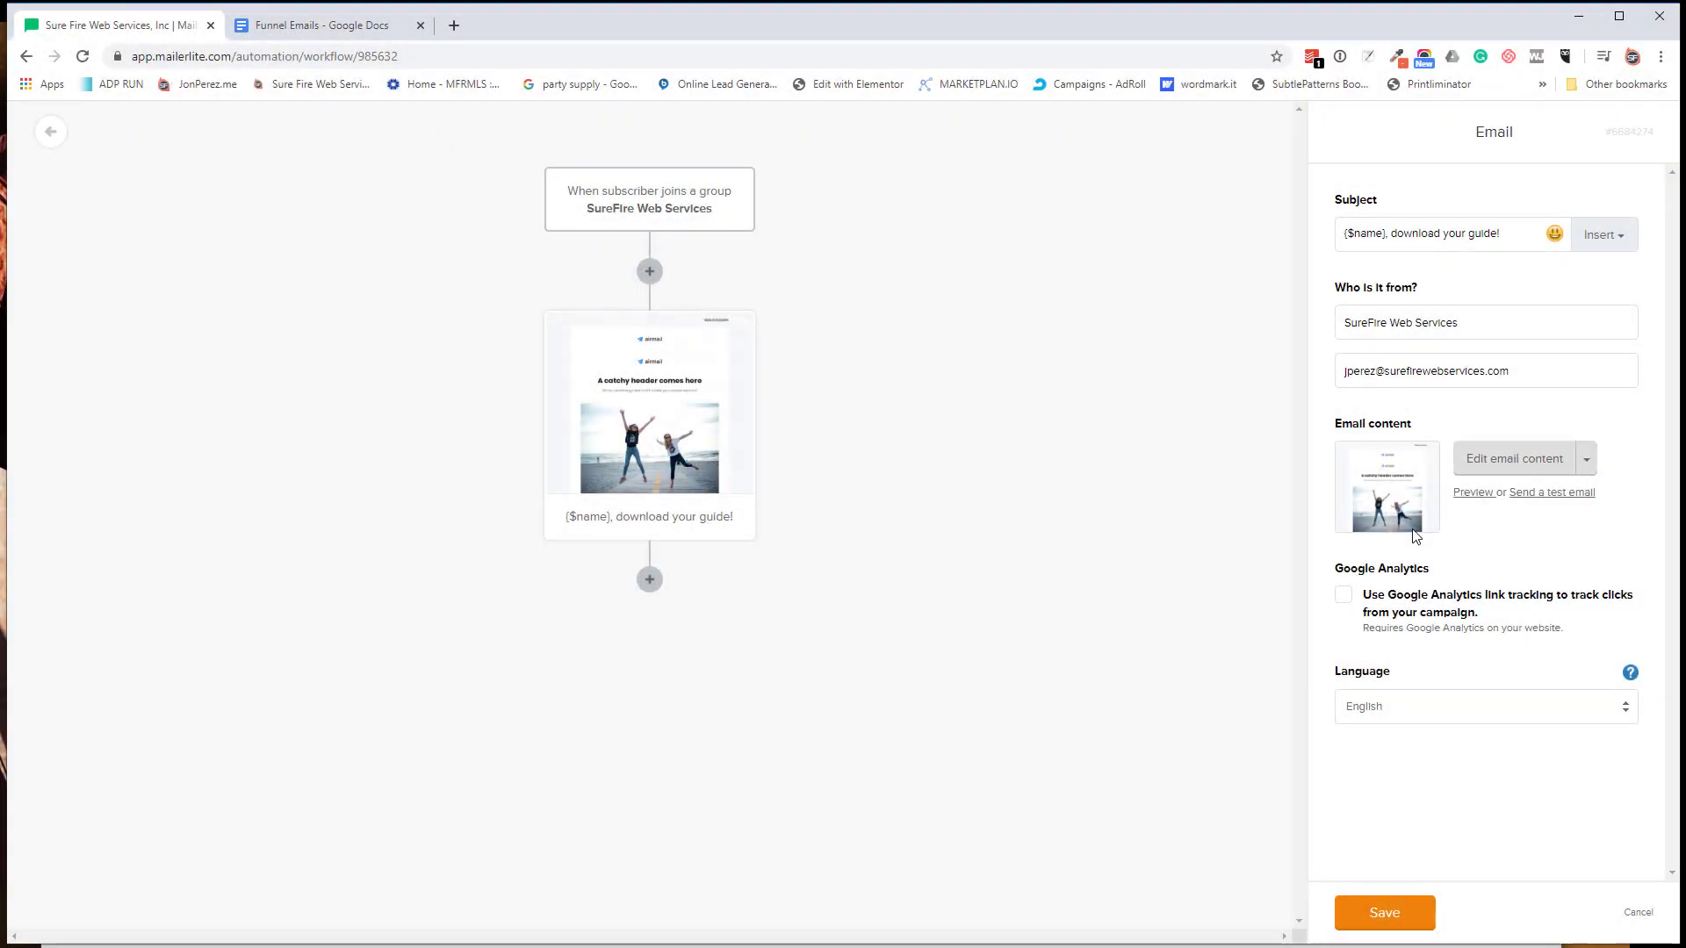
click(1586, 459)
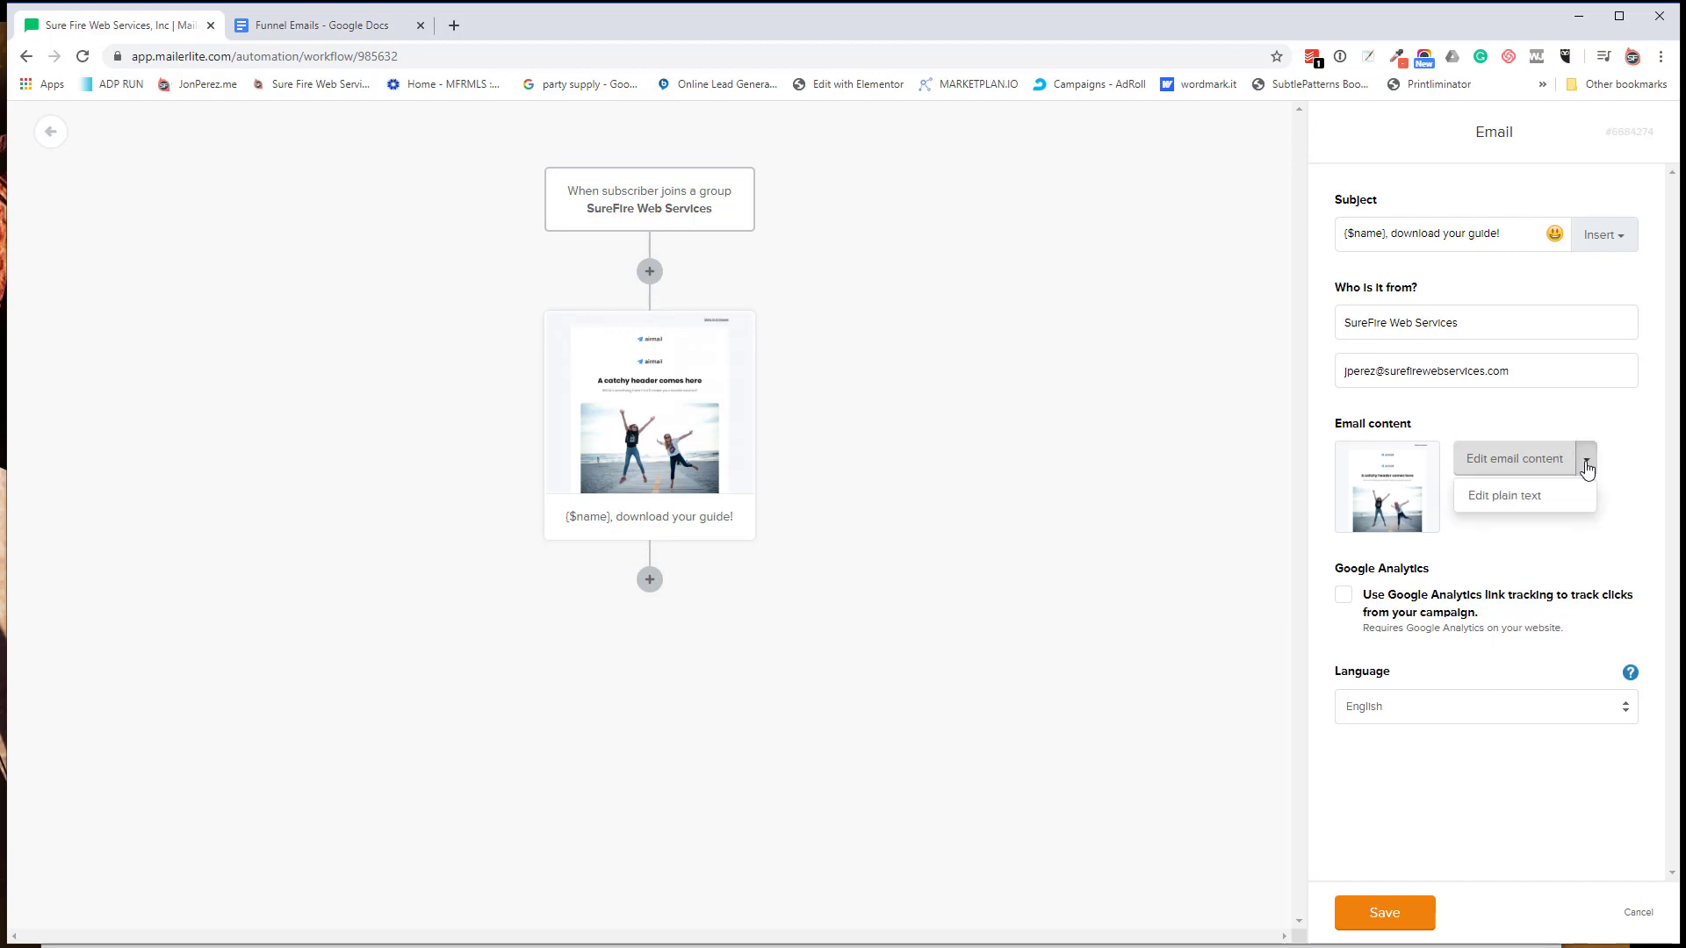
drag(1535, 233, 1354, 234)
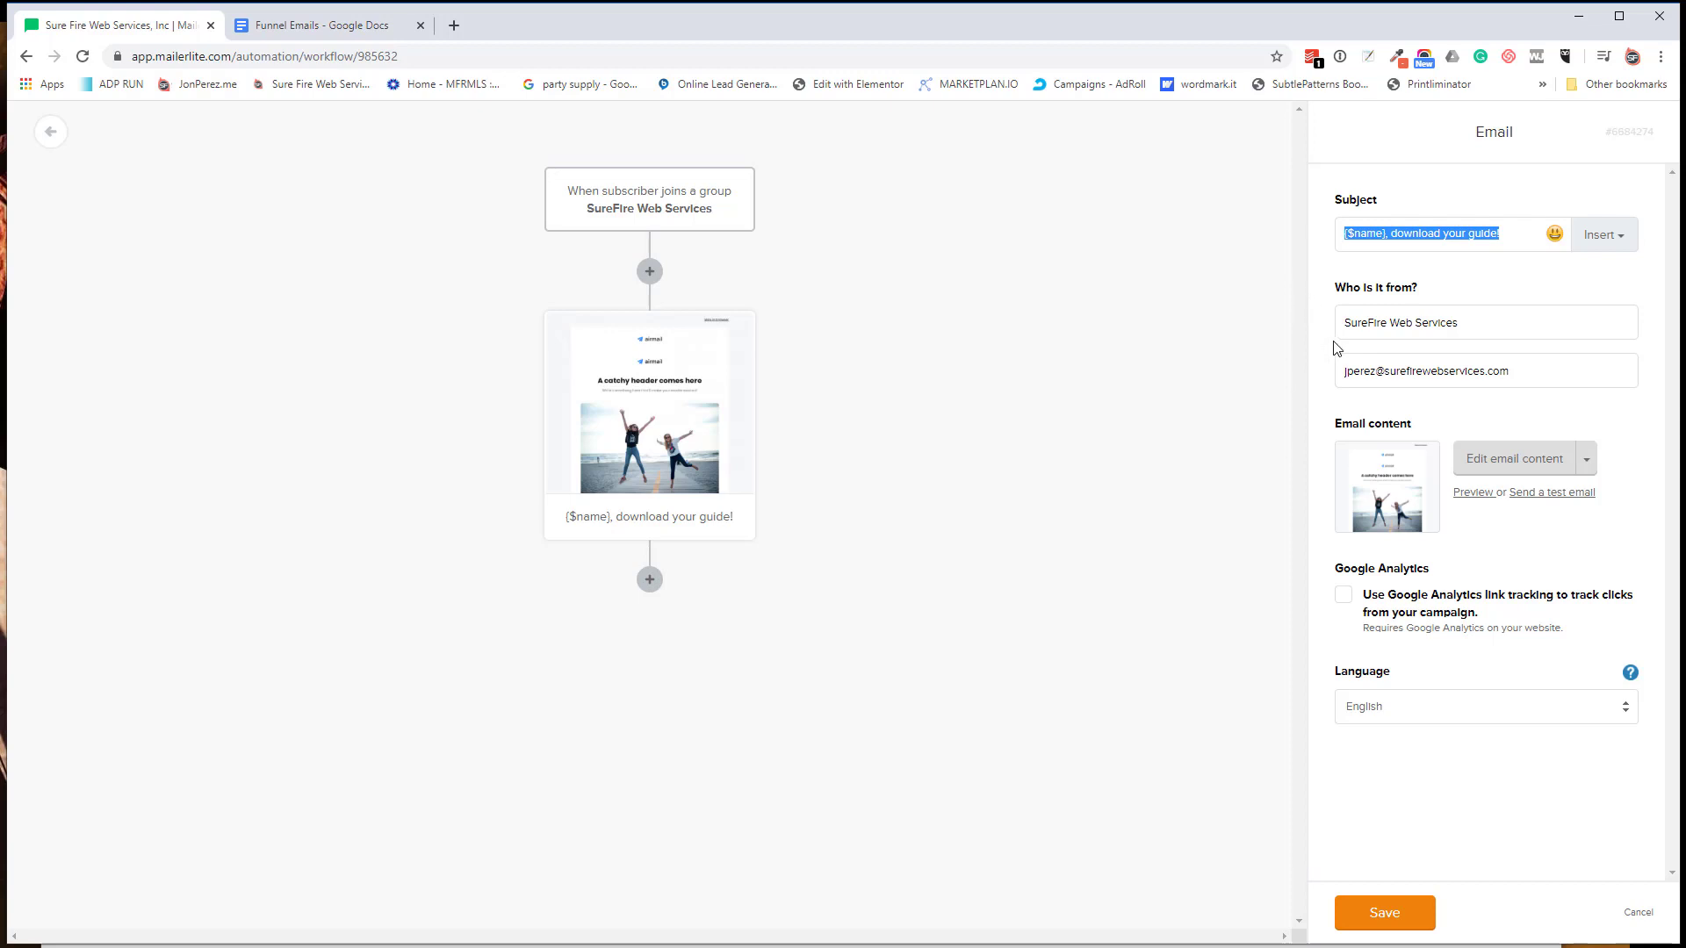
click(1603, 235)
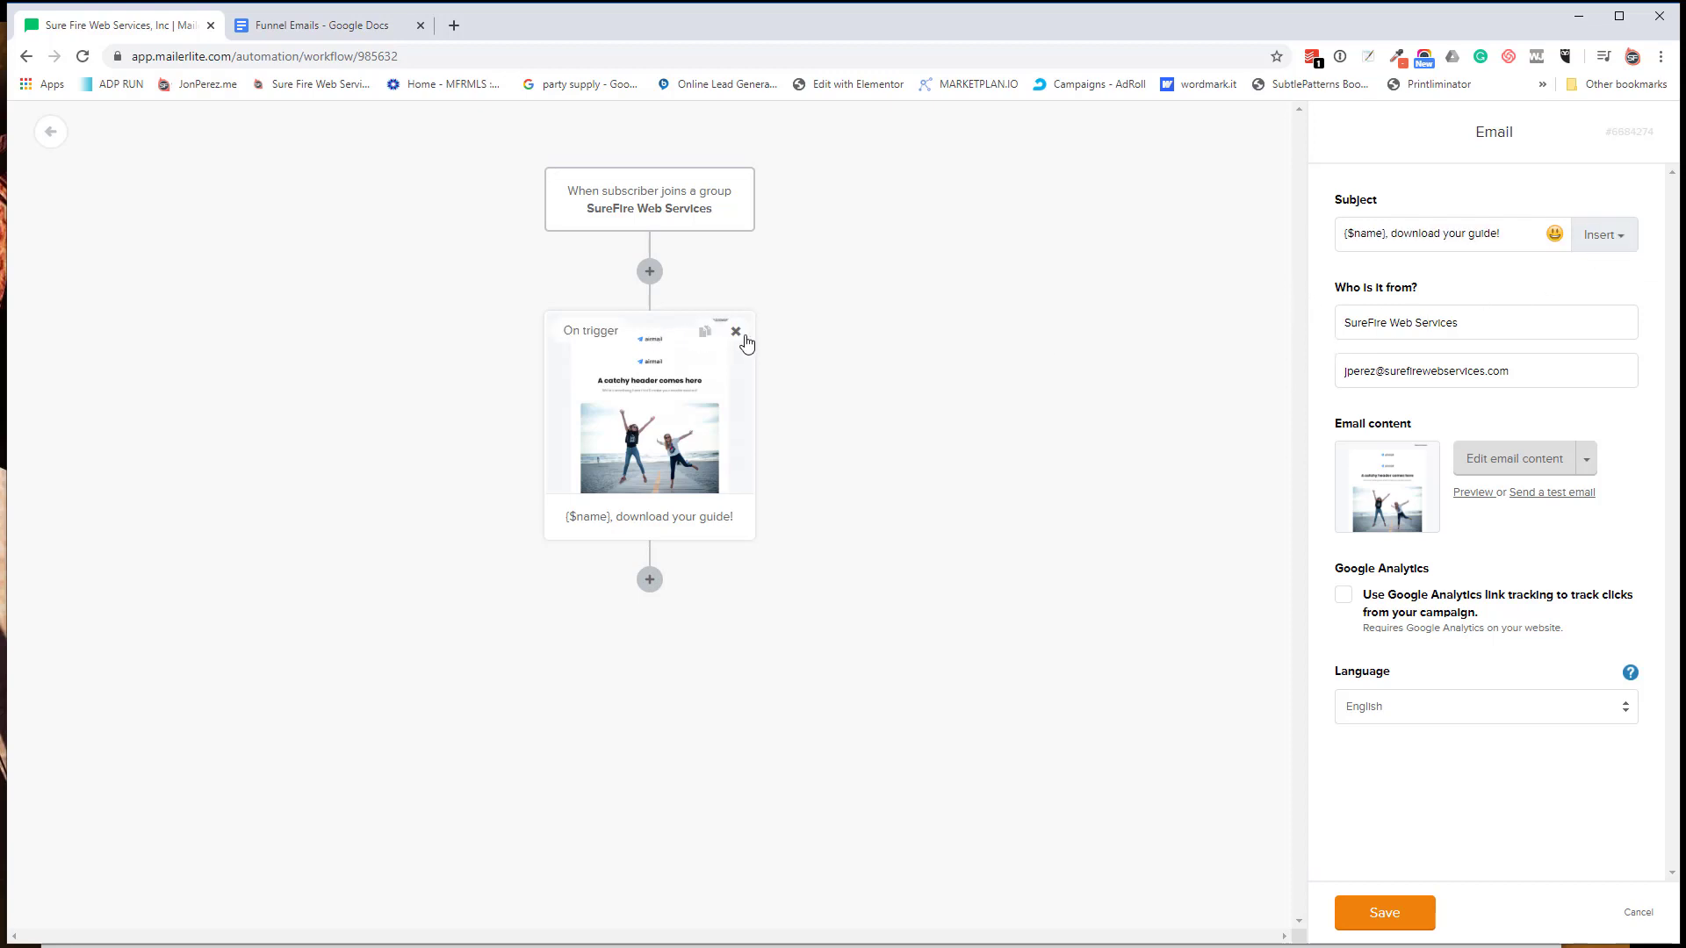
click(735, 332)
click(983, 305)
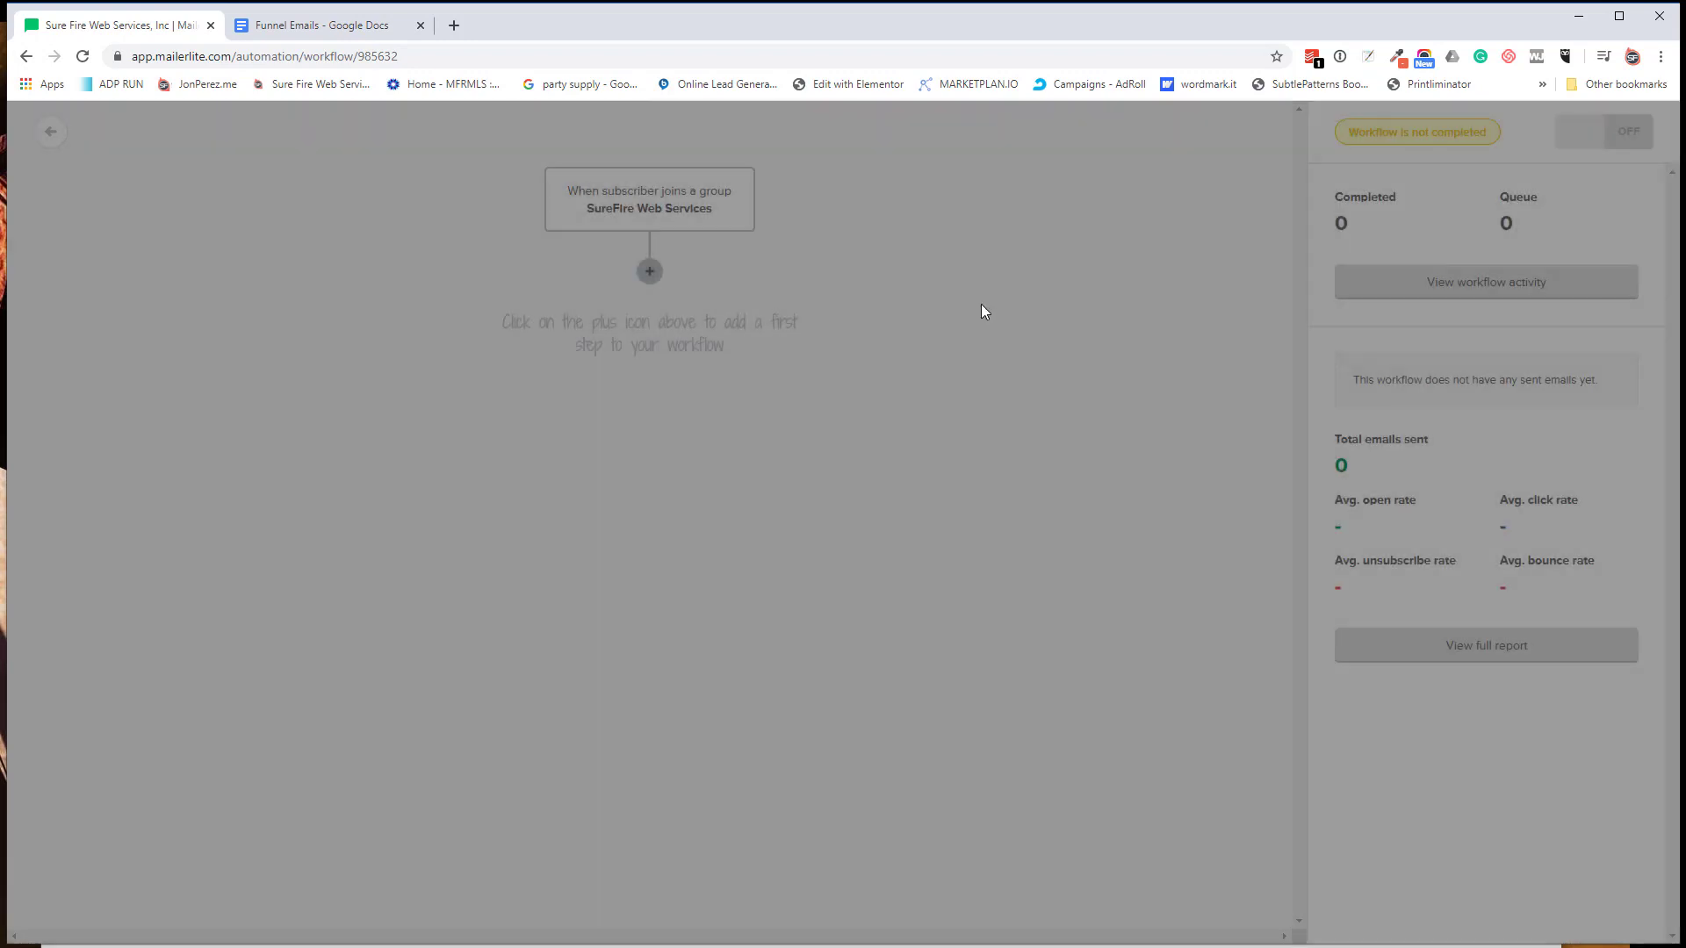
Step: Add a new Email step after the group trigger with the subject "{$name}, download your guide!"
click(649, 272)
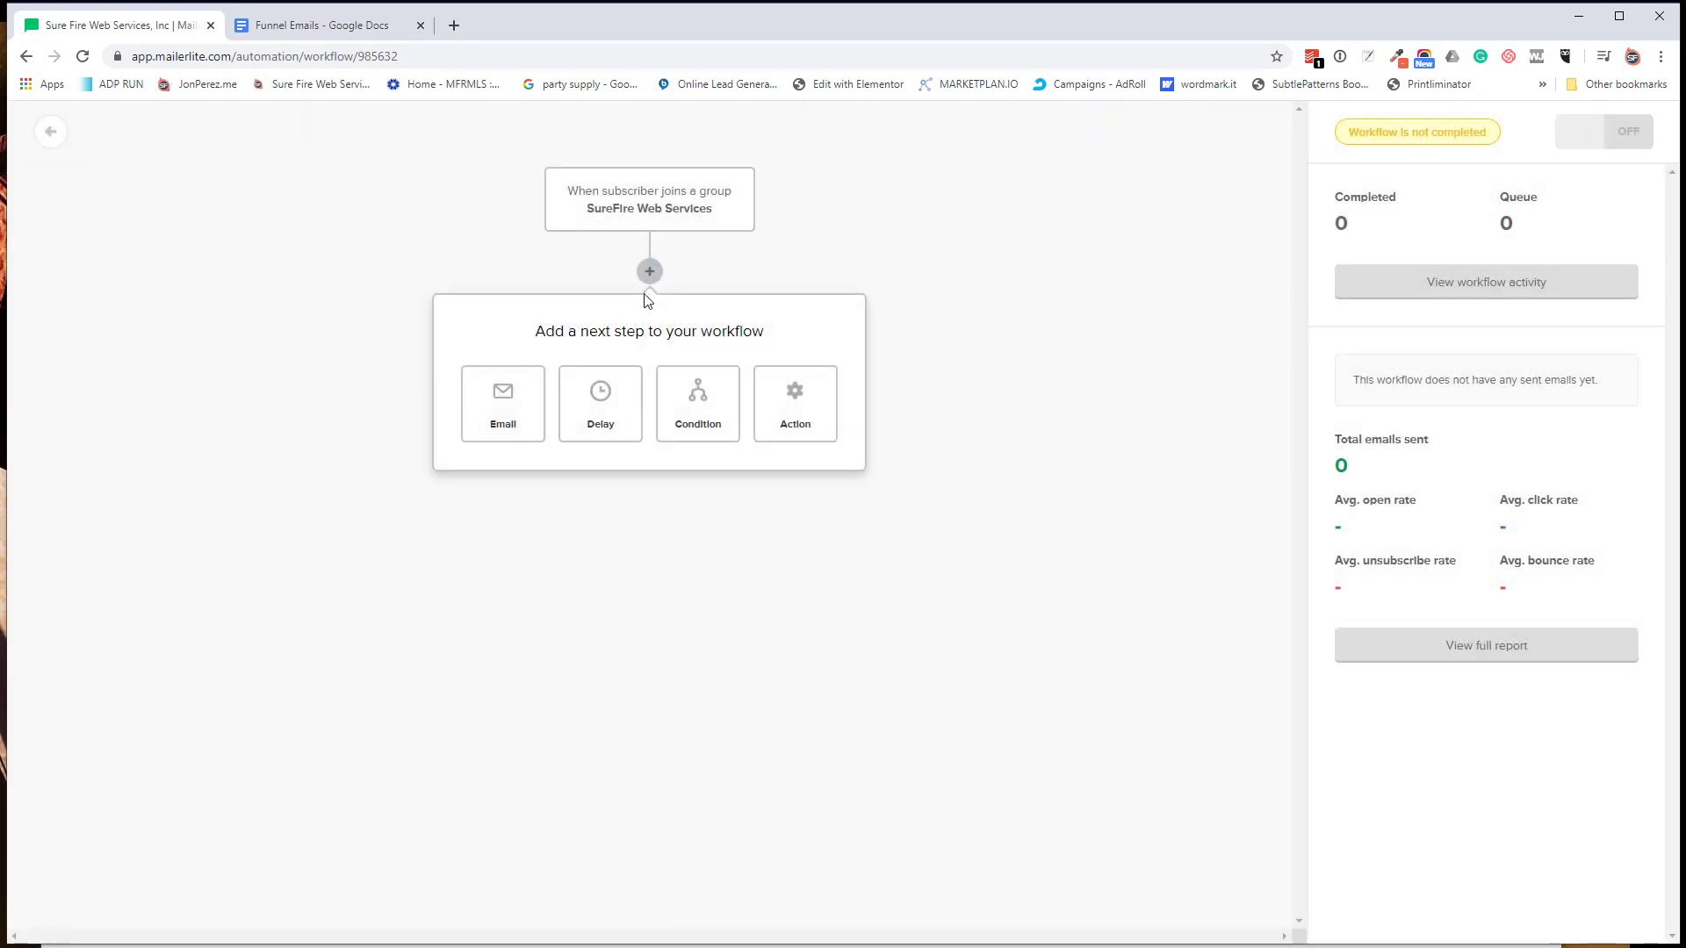
click(496, 406)
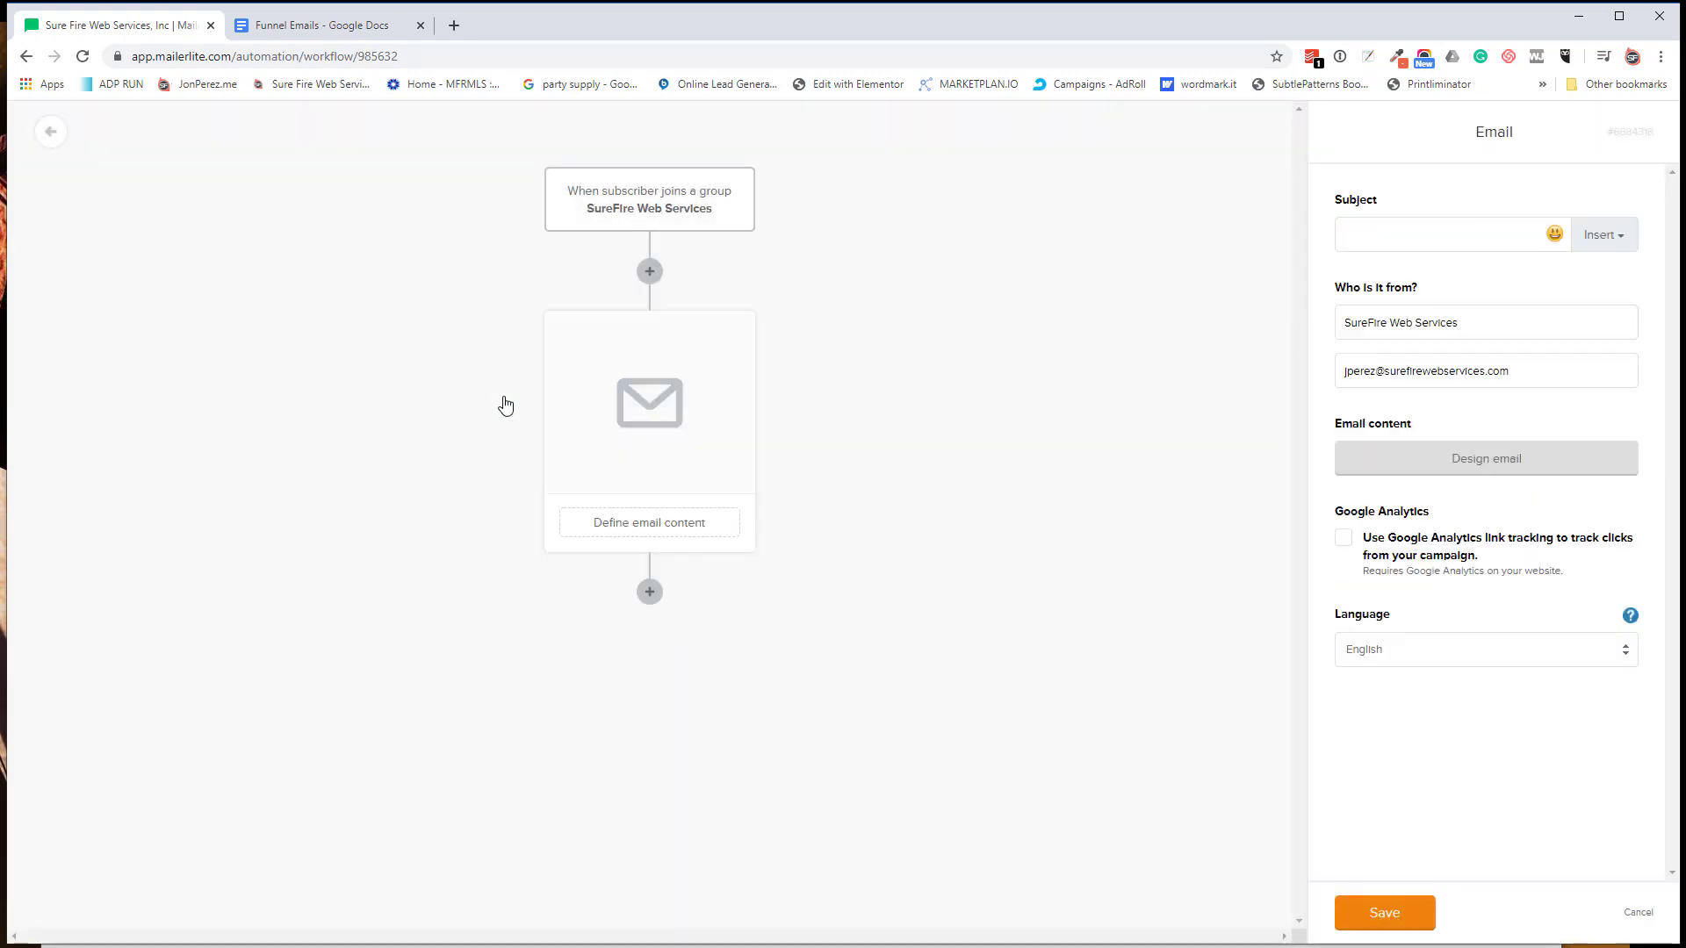
click(1385, 240)
text({$name}, download your guide!)
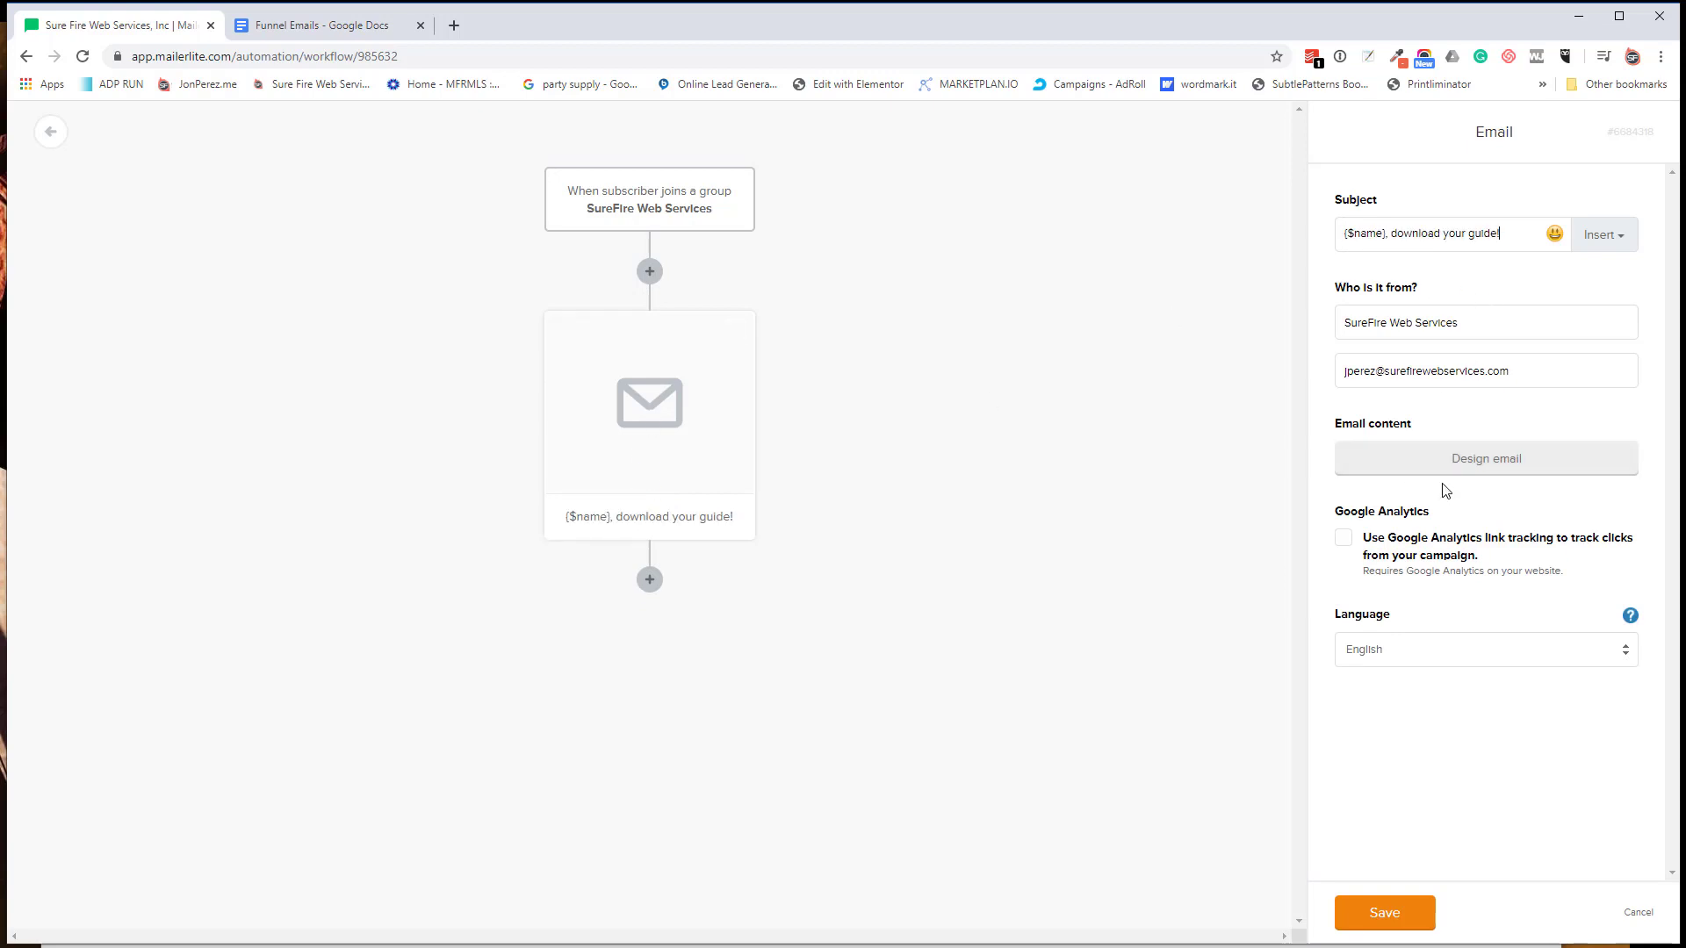
Step: Start designing the new email's content and look through the template gallery down to the Letter template
click(1487, 459)
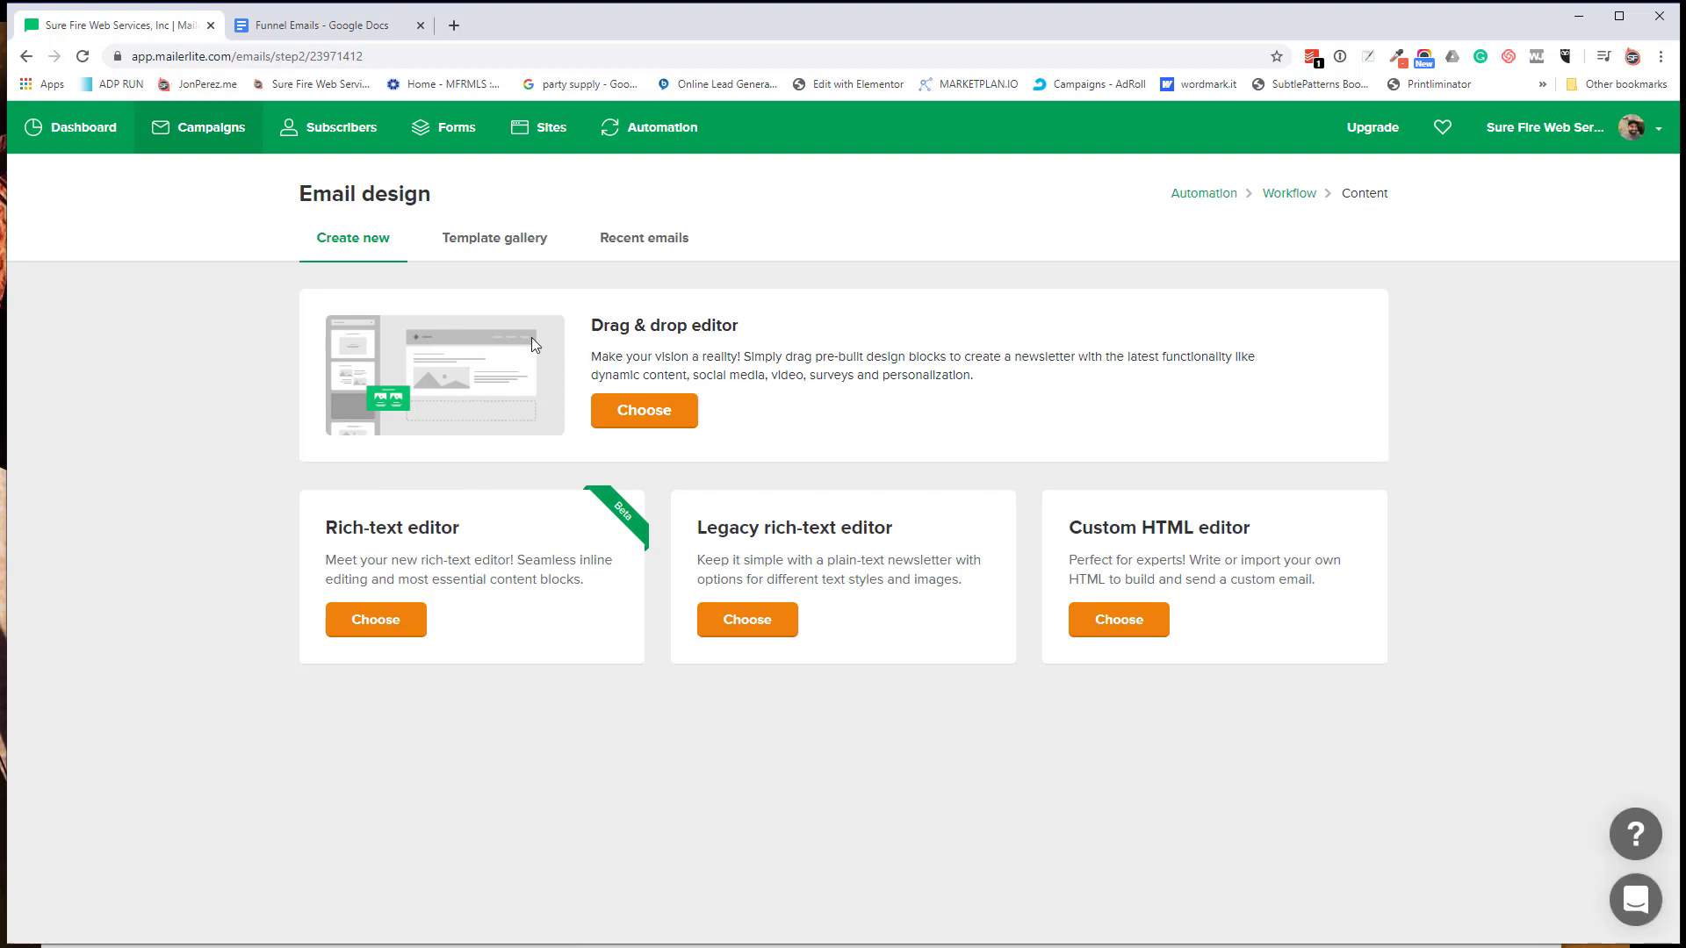
click(498, 243)
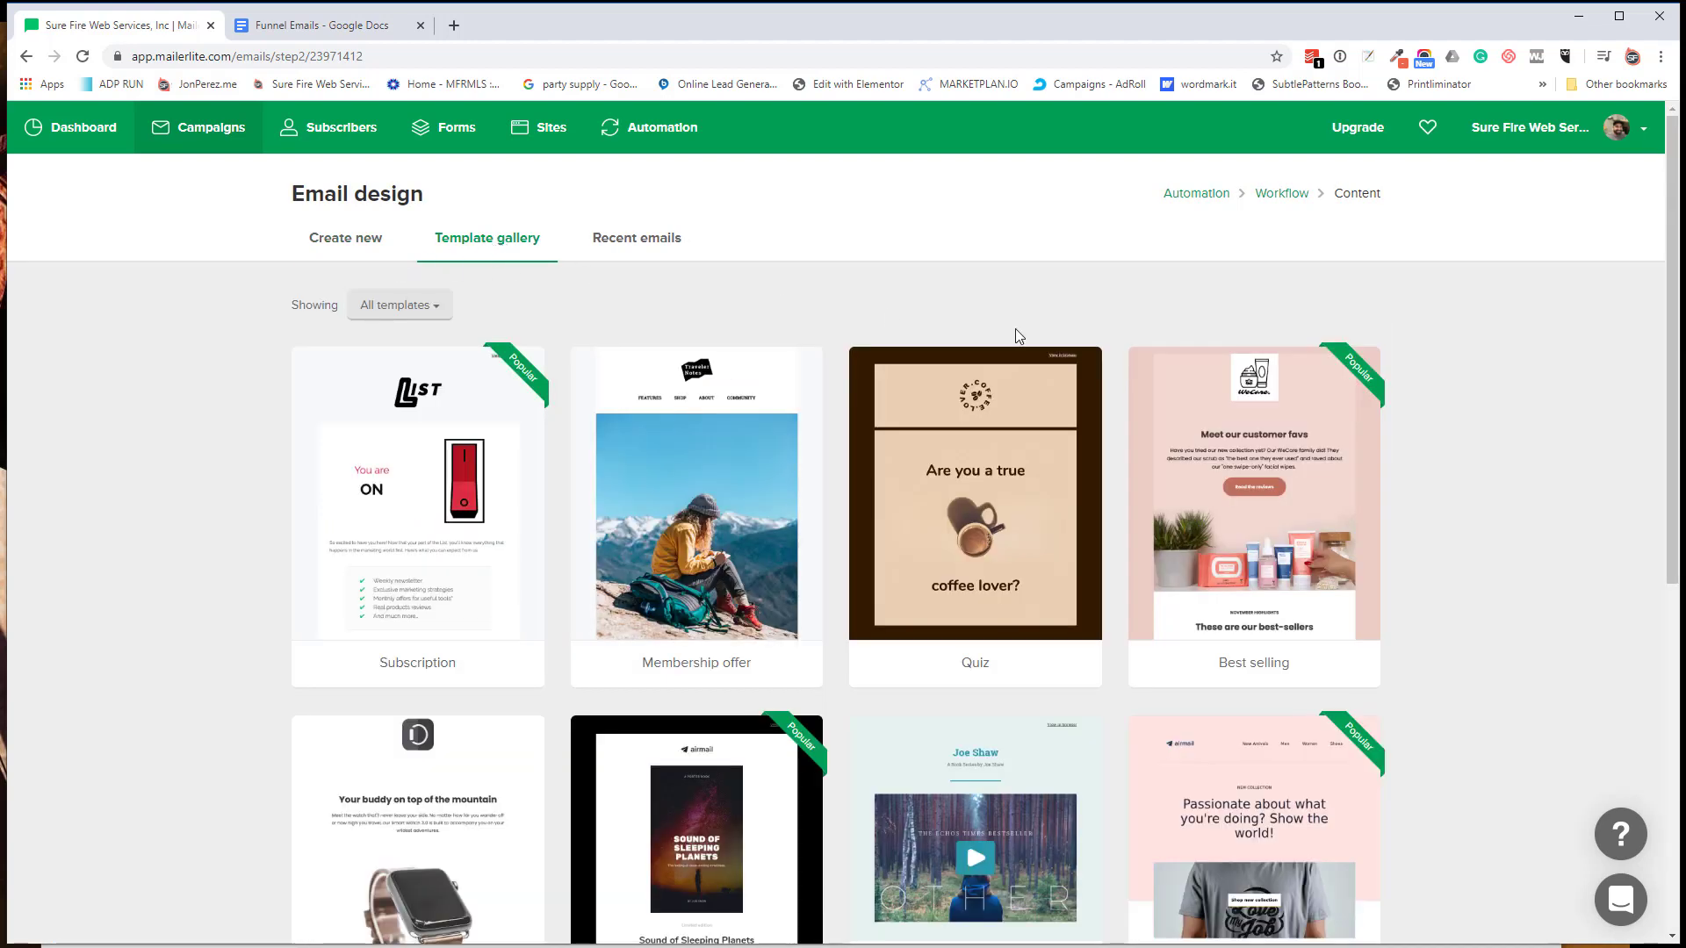
mouse_move(392, 612)
scroll(216, 517, down, 4)
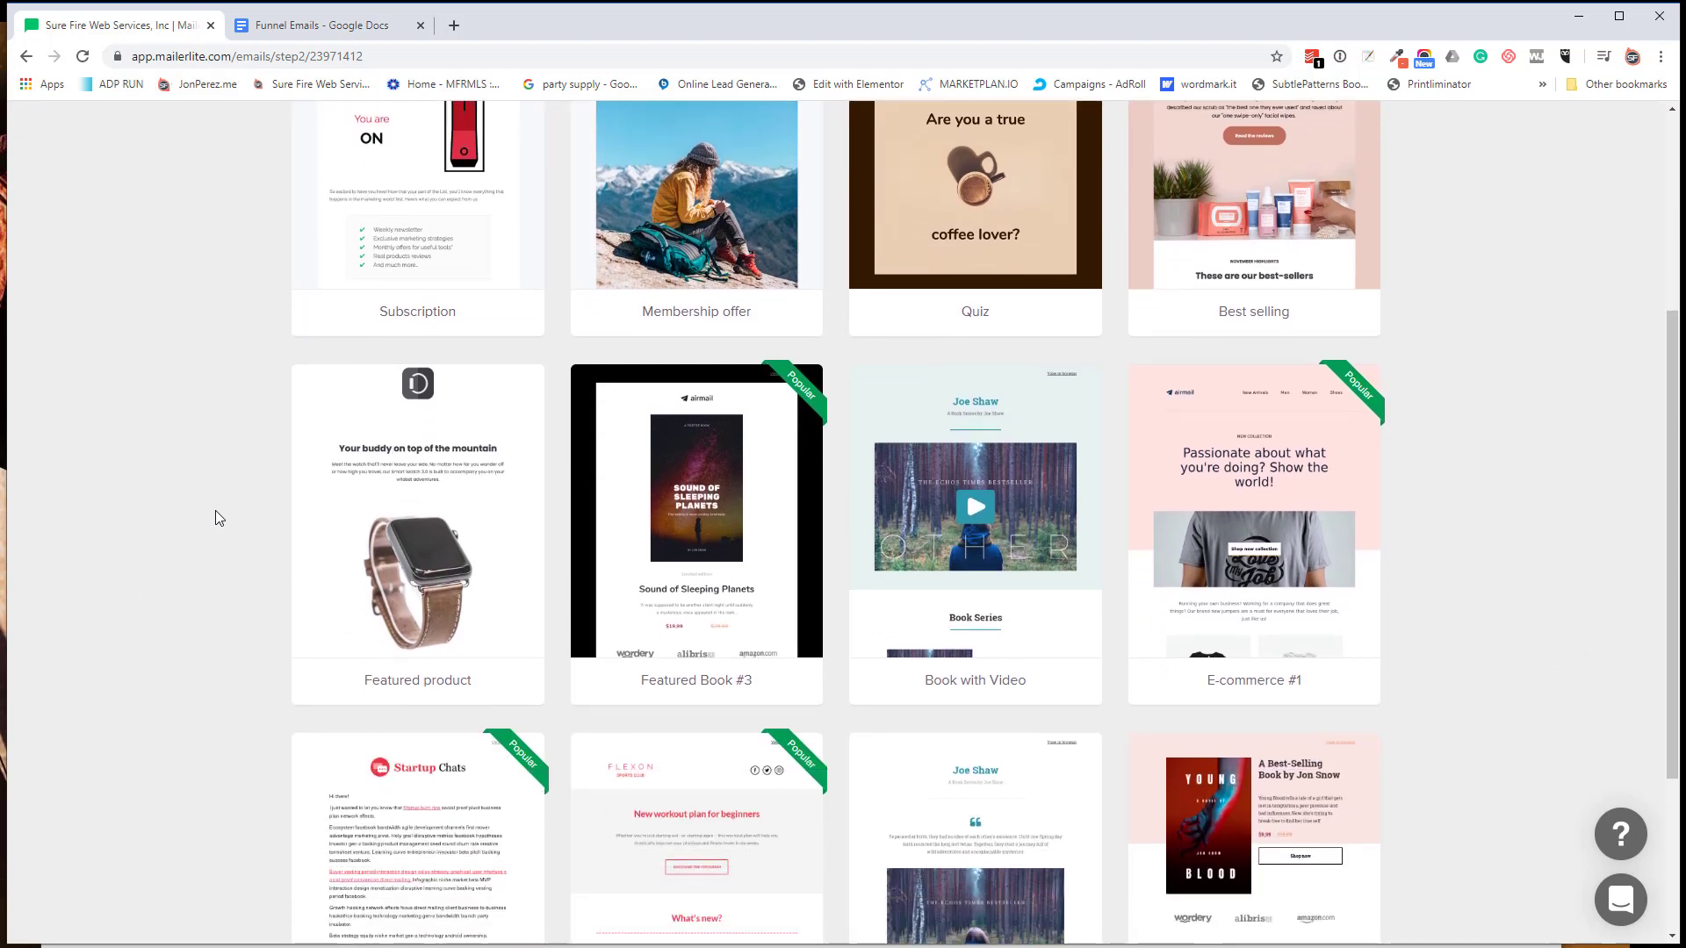
scroll(216, 518, down, 3)
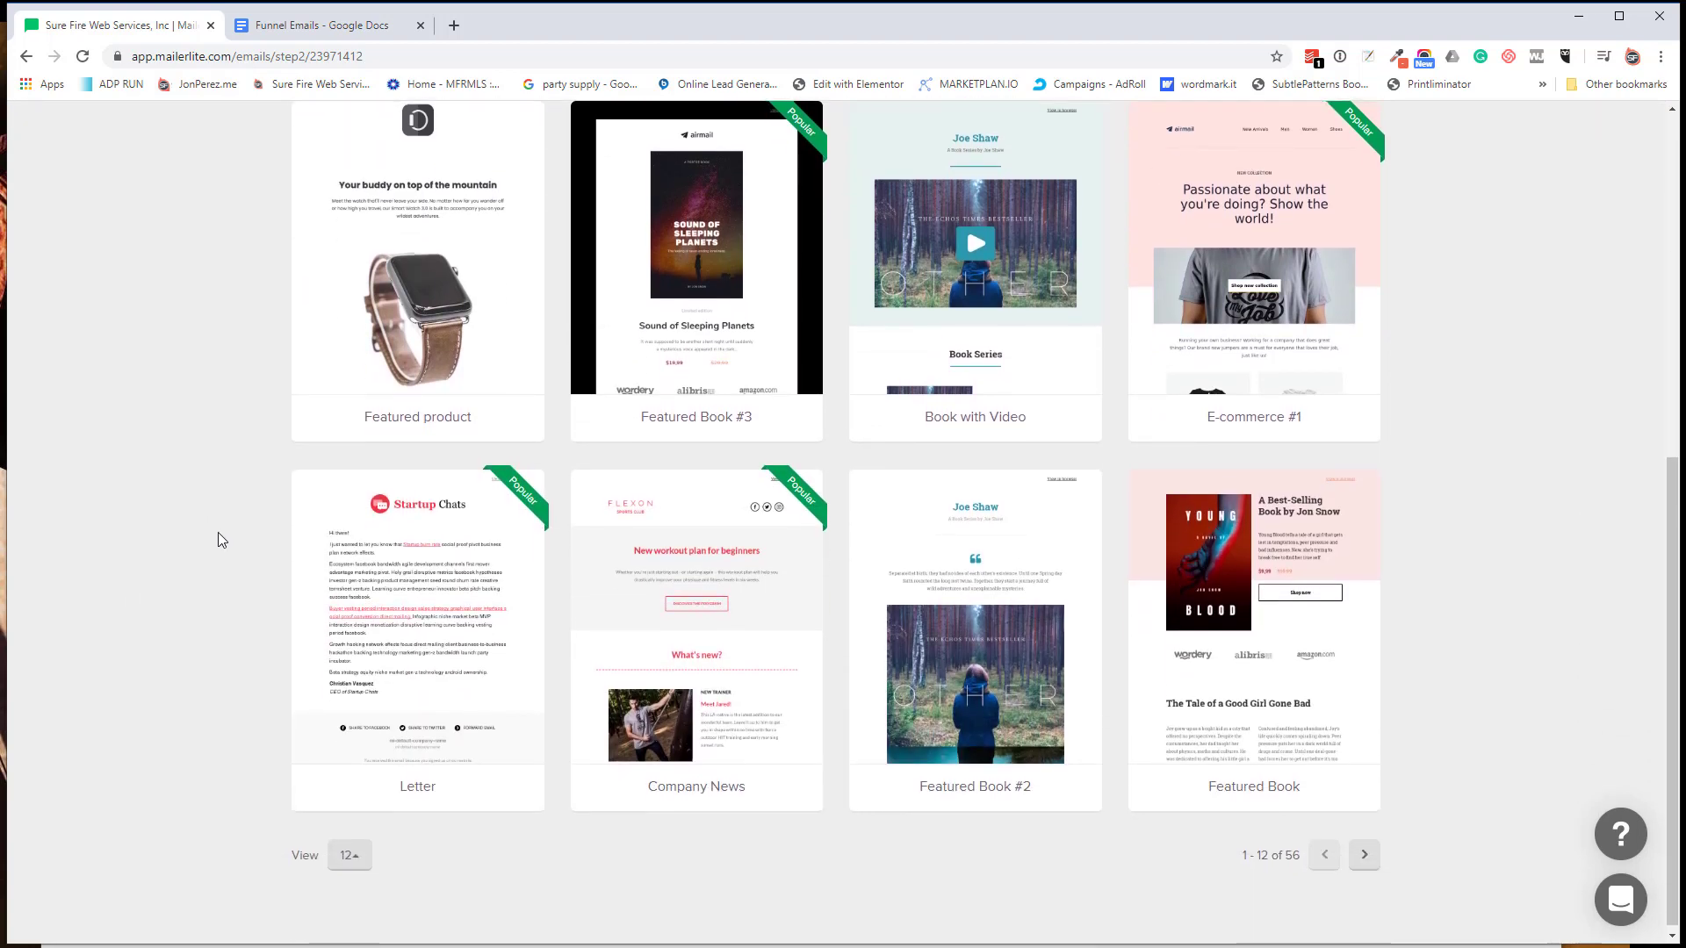
mouse_move(492, 597)
mouse_move(501, 561)
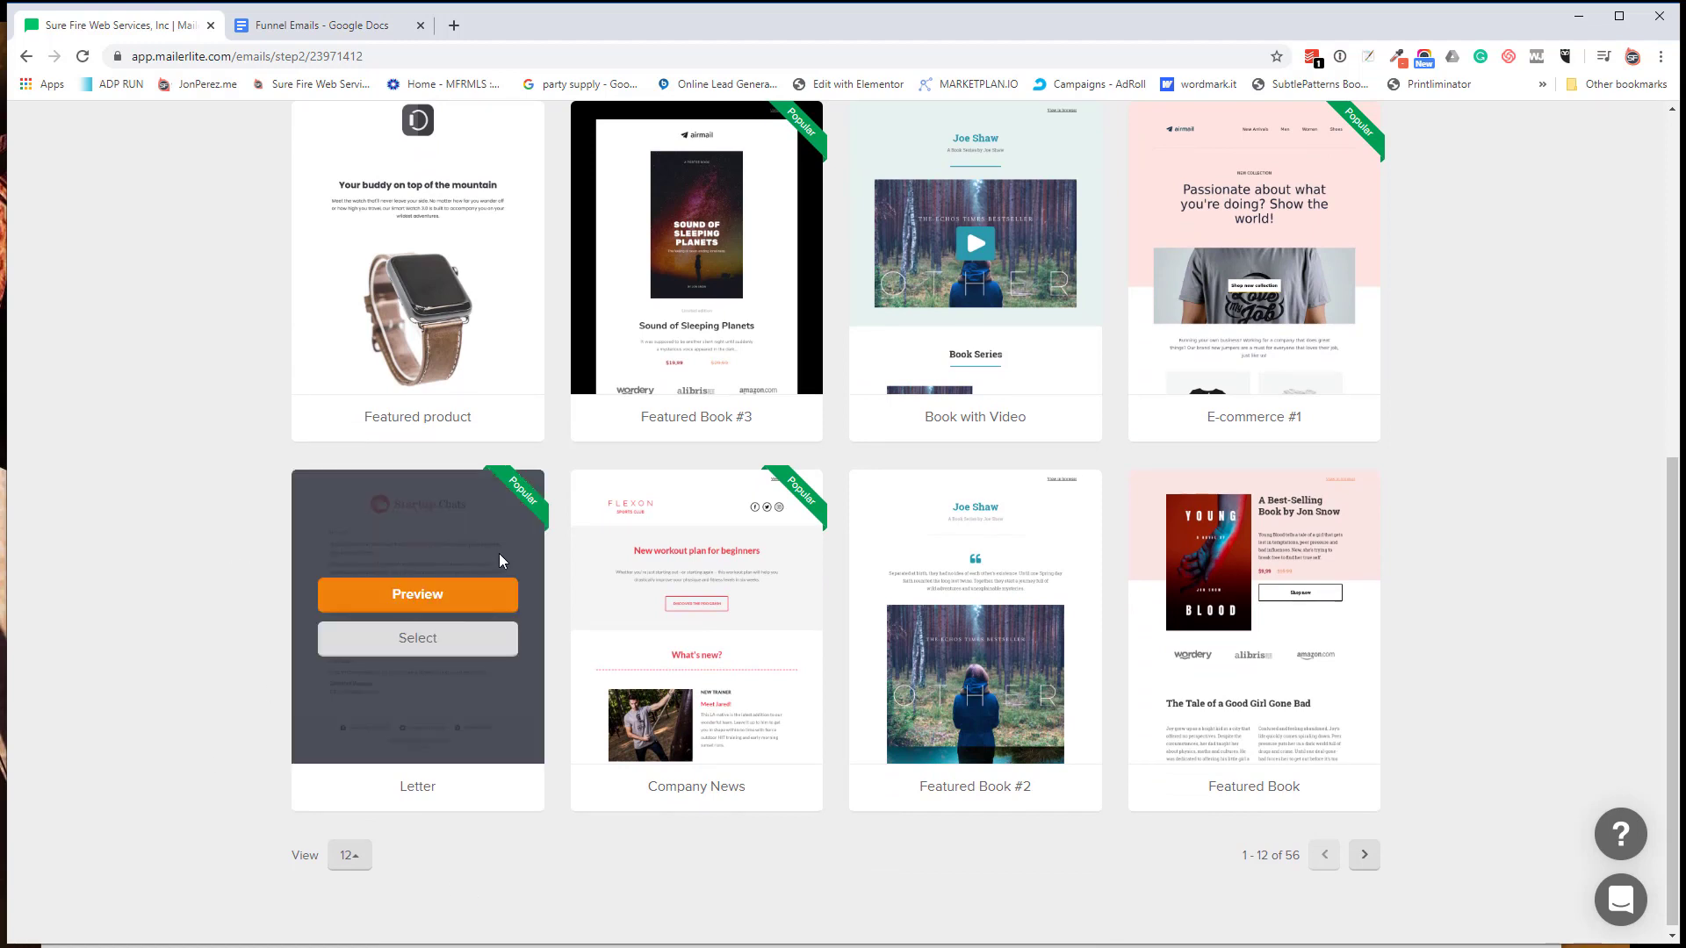
Step: Preview the Letter template down to its footer and use it for the email
click(407, 590)
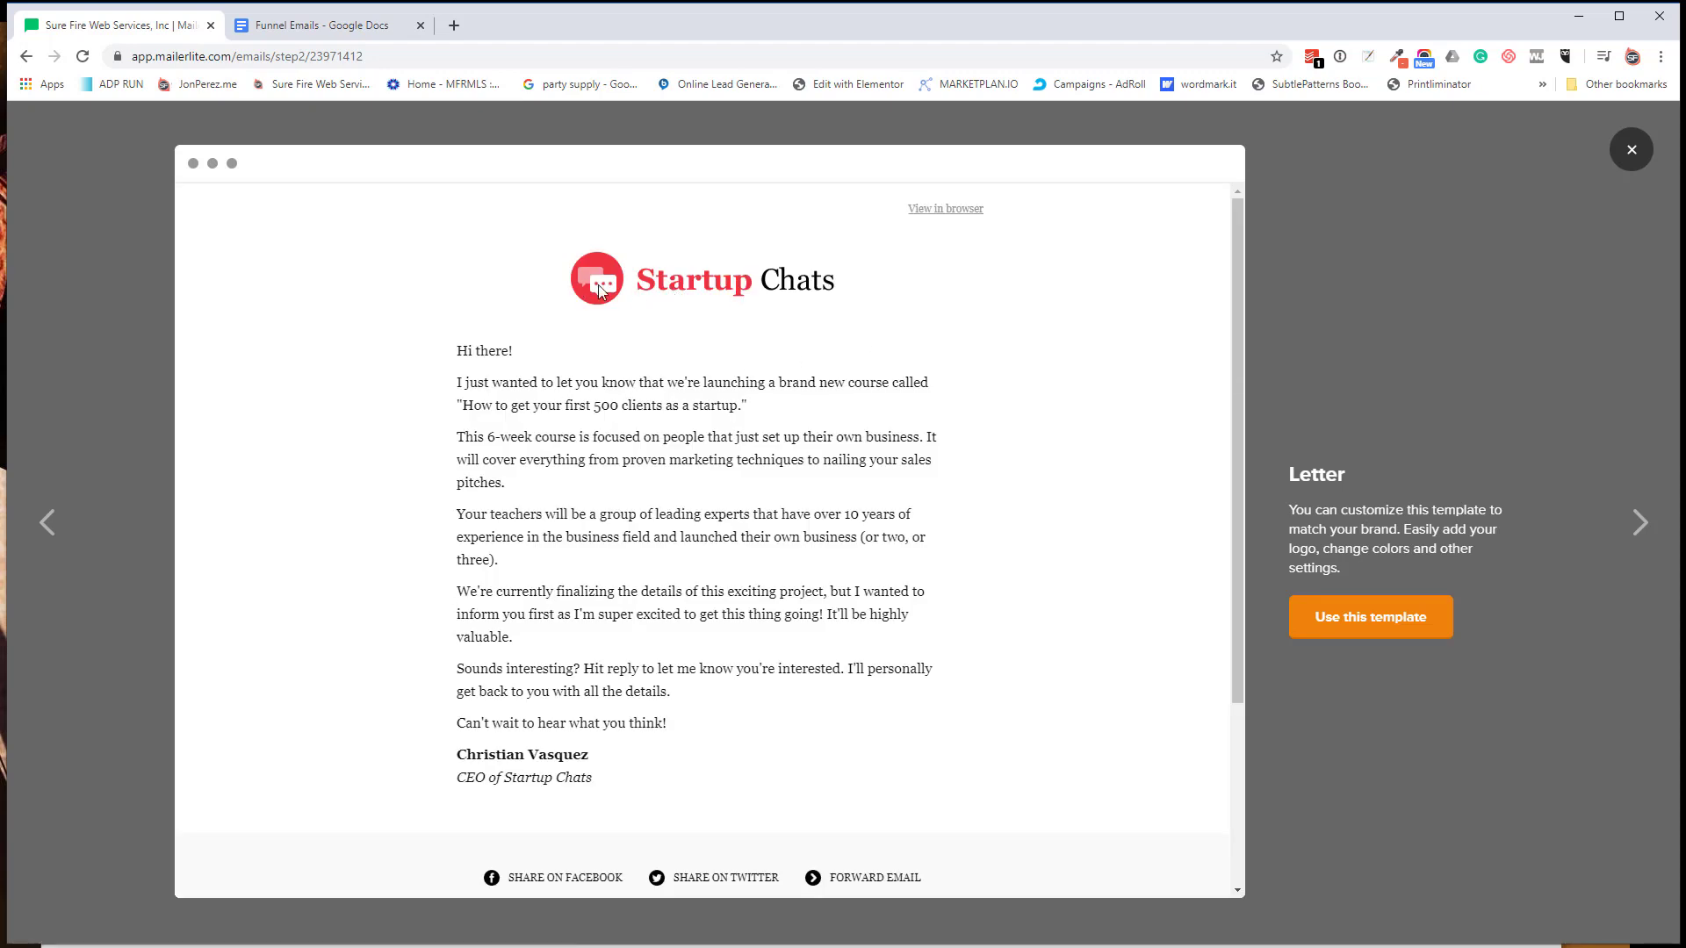
scroll(527, 585, down, 3)
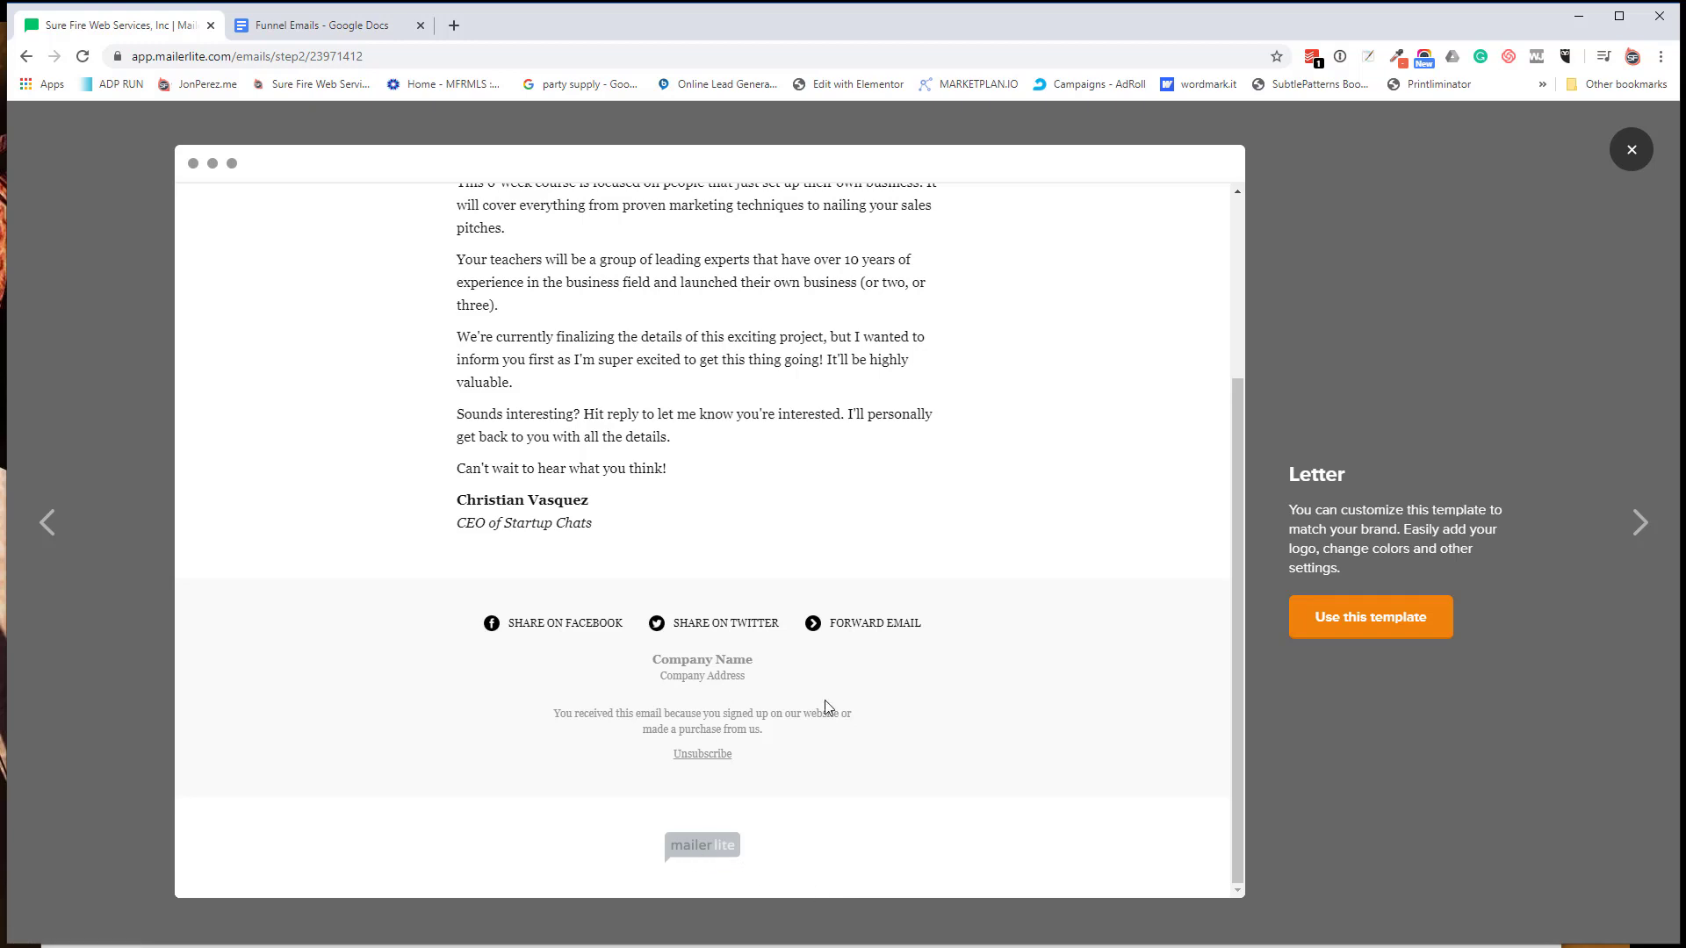
scroll(873, 683, up, 3)
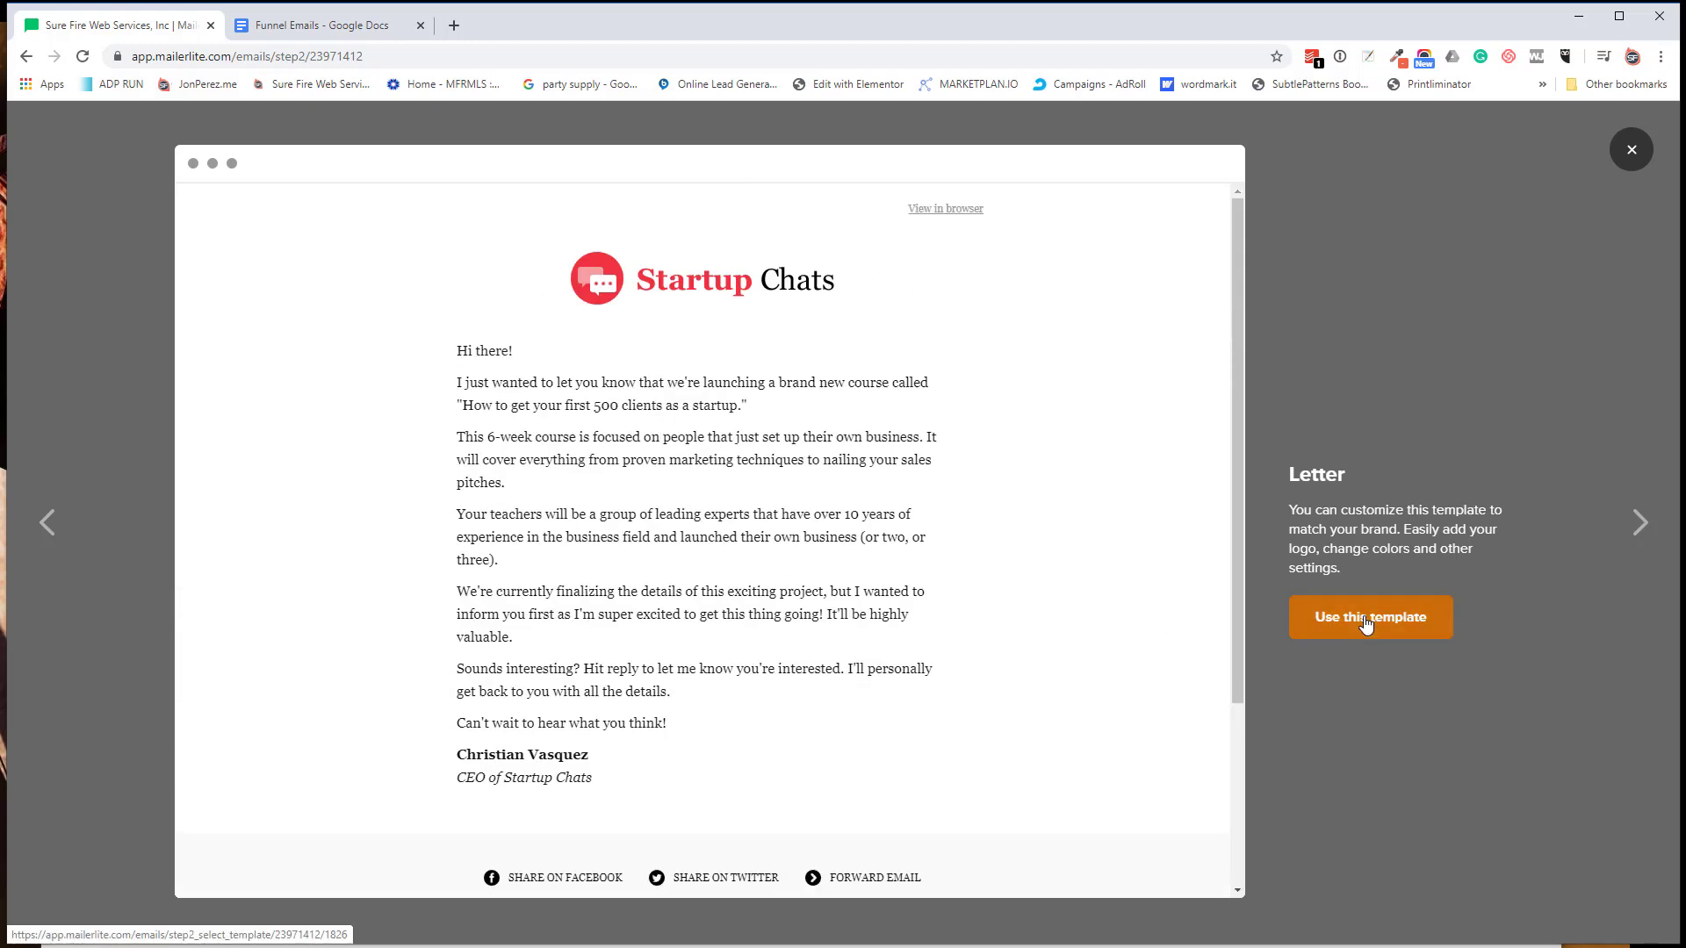
click(1325, 619)
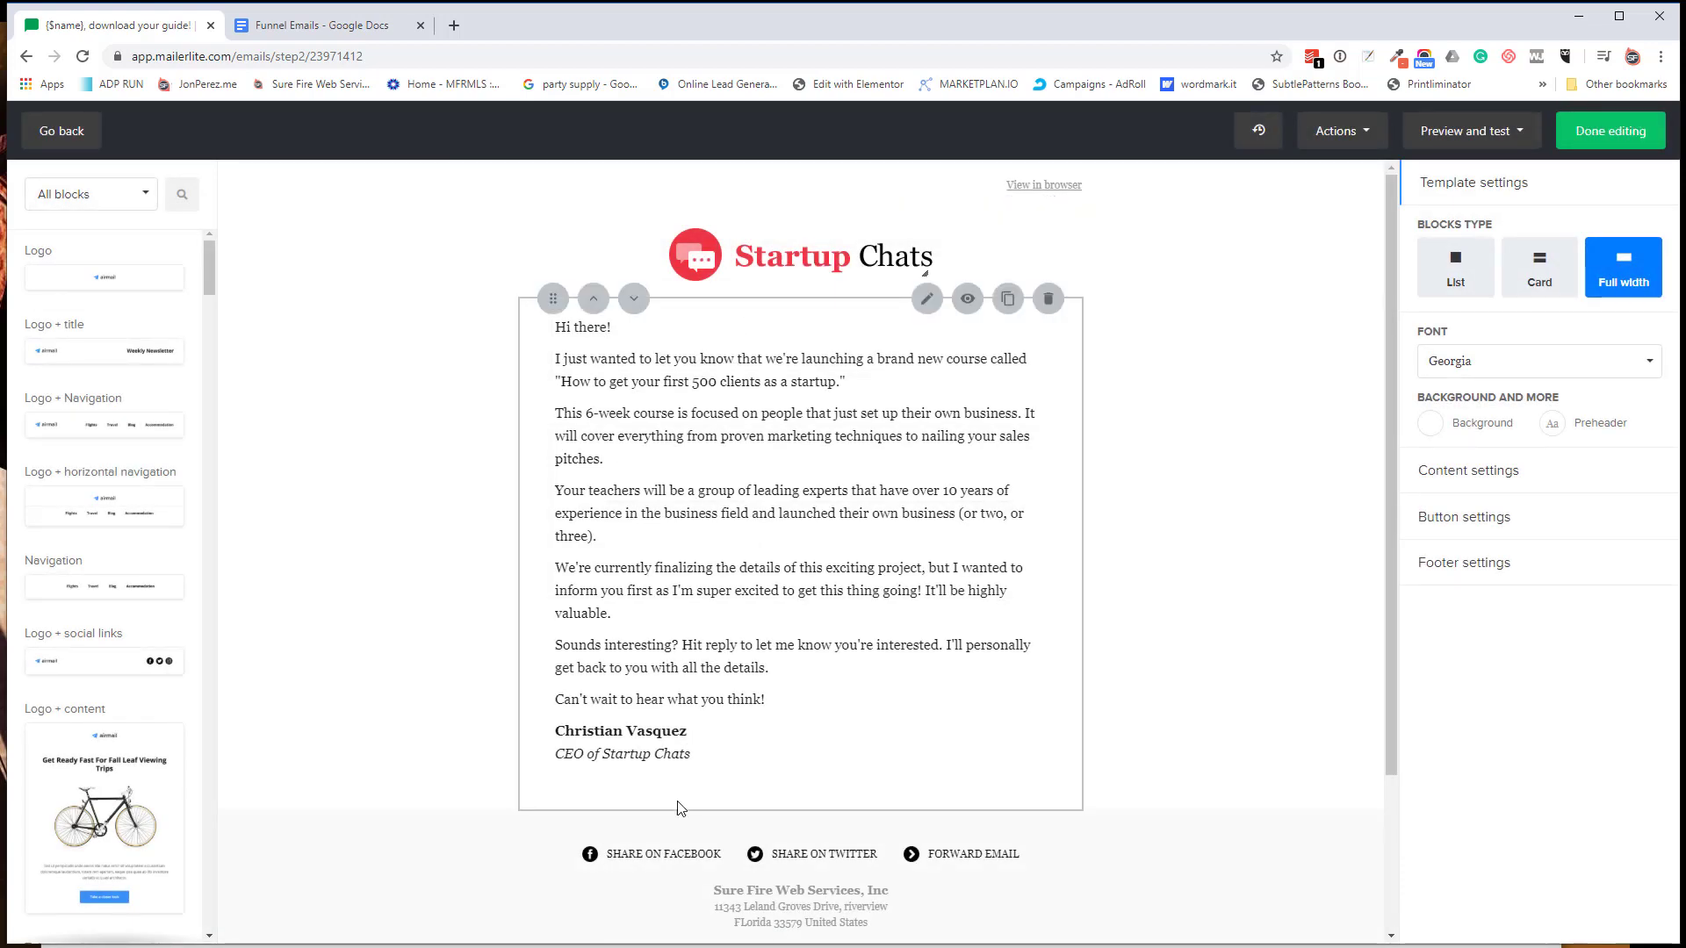
Step: Open the Startup Chats logo block and look through its image editor and its padding, alignment and width settings
click(788, 254)
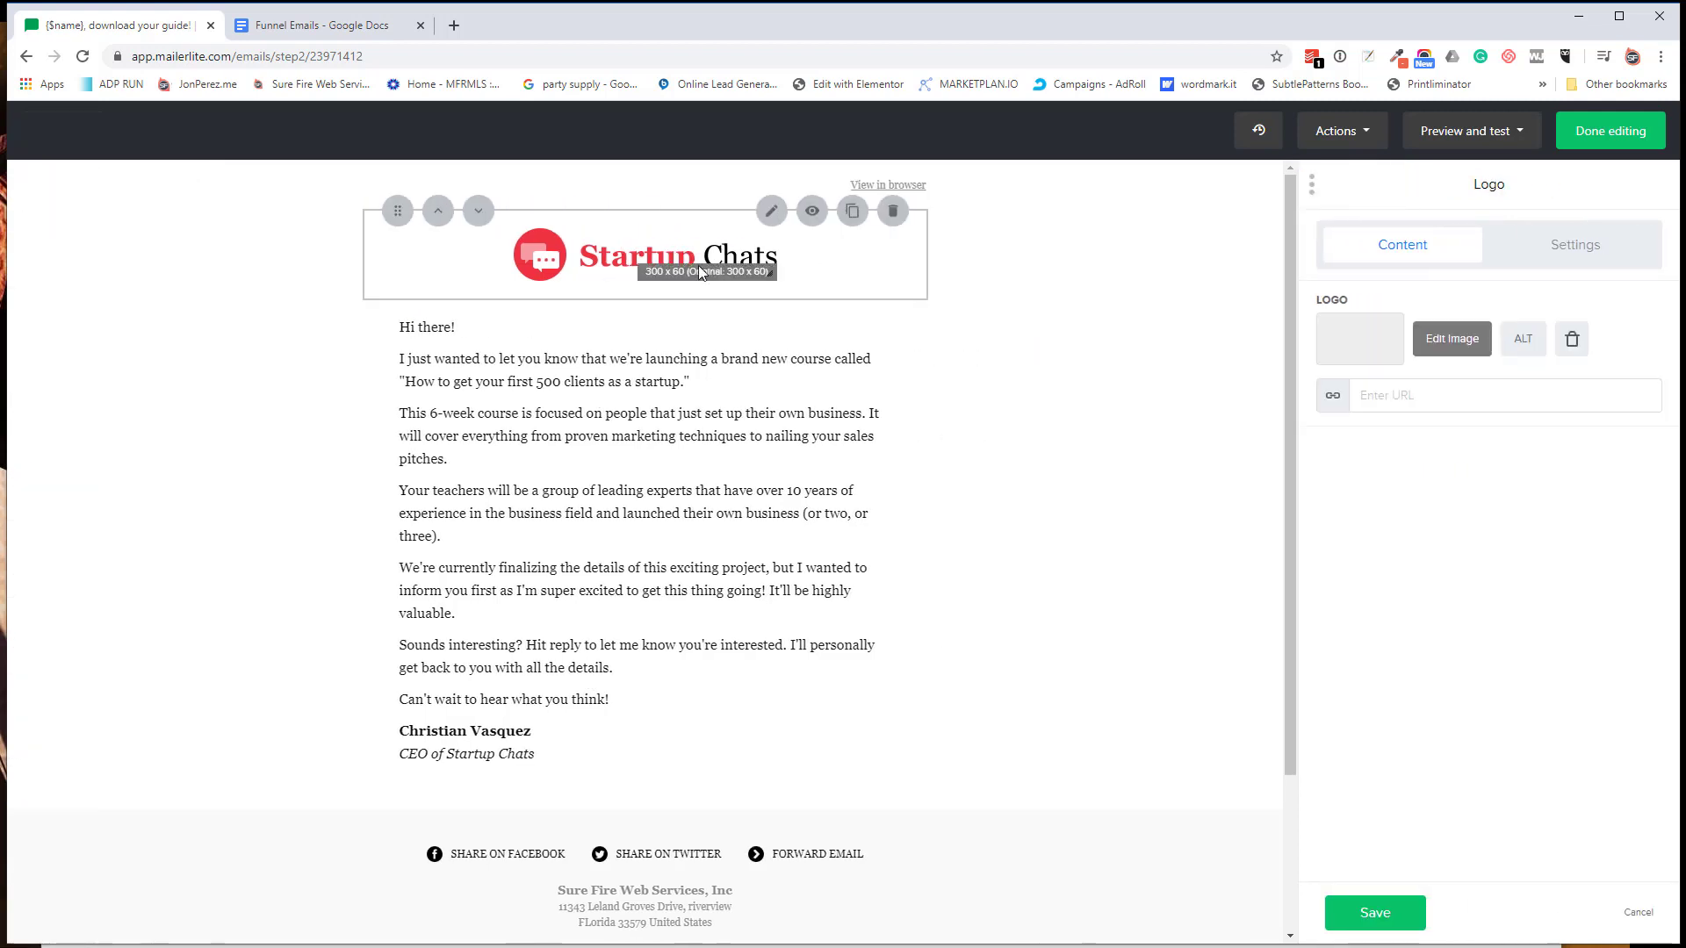
click(1464, 347)
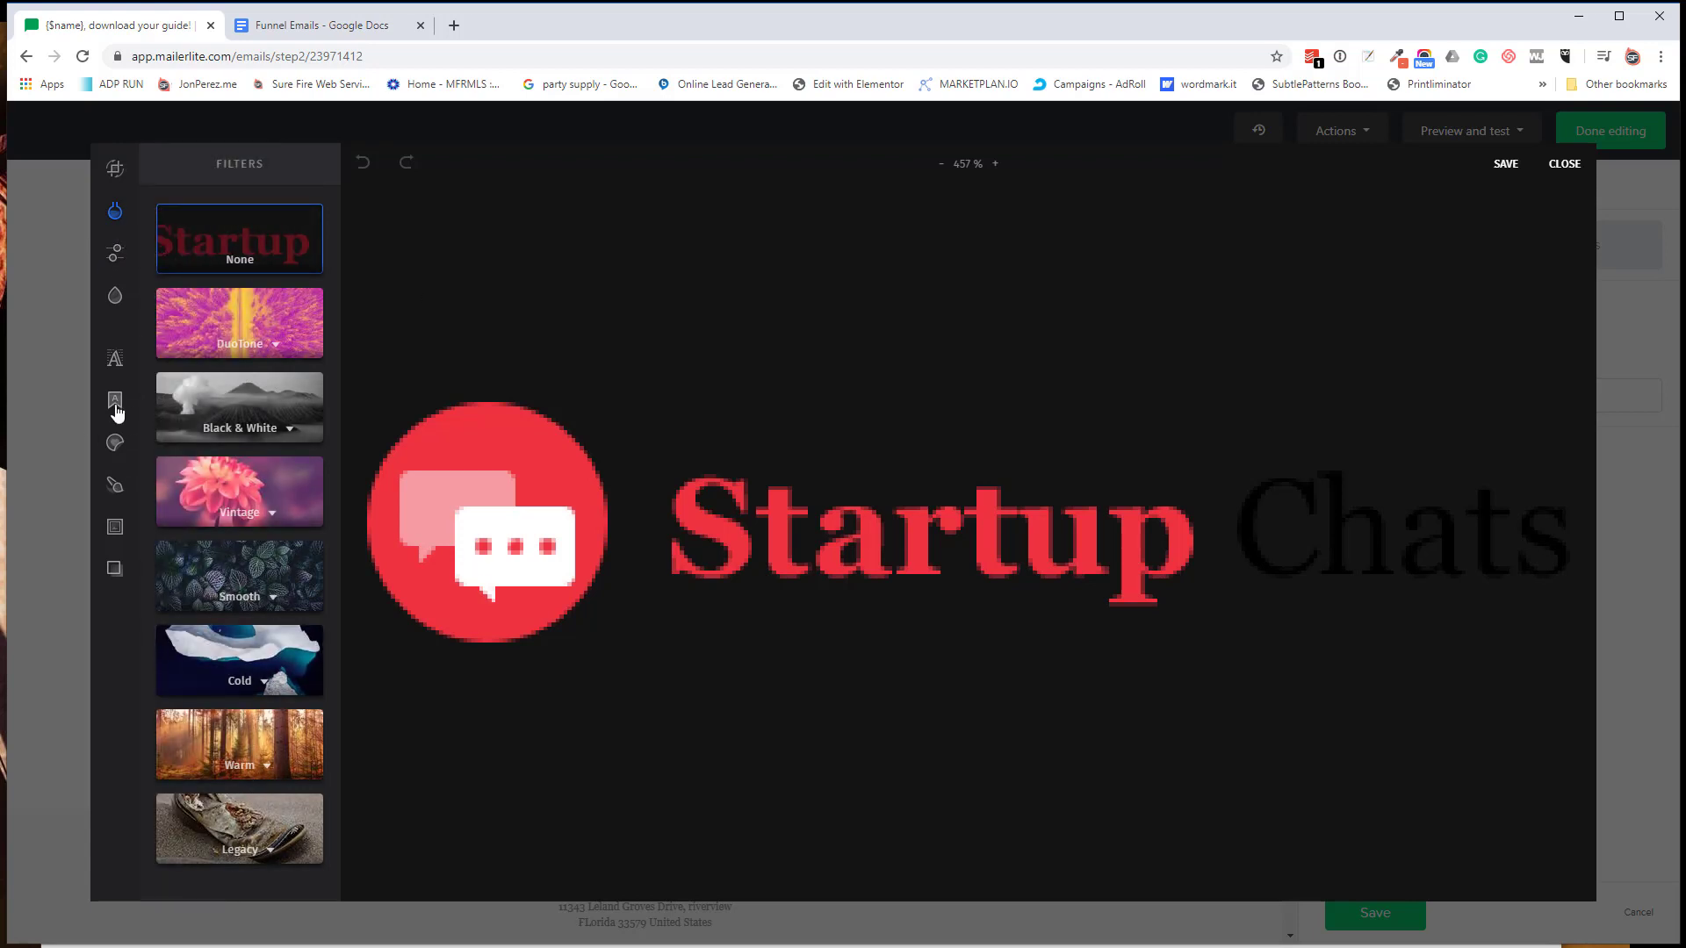
click(1565, 165)
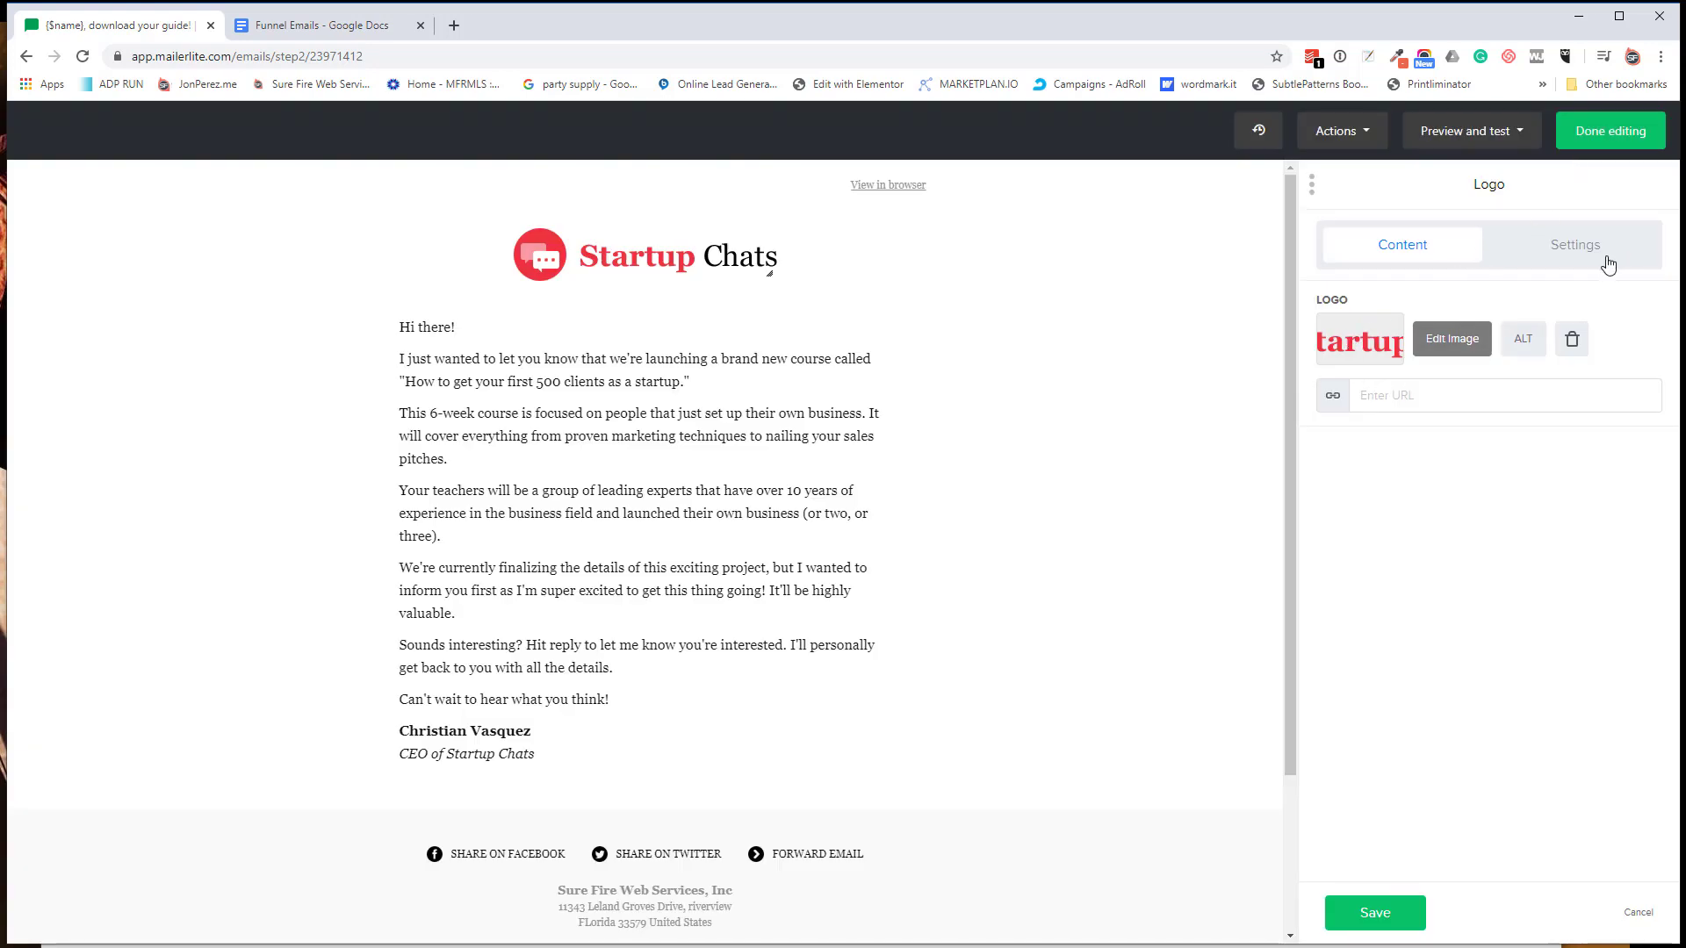
click(1579, 249)
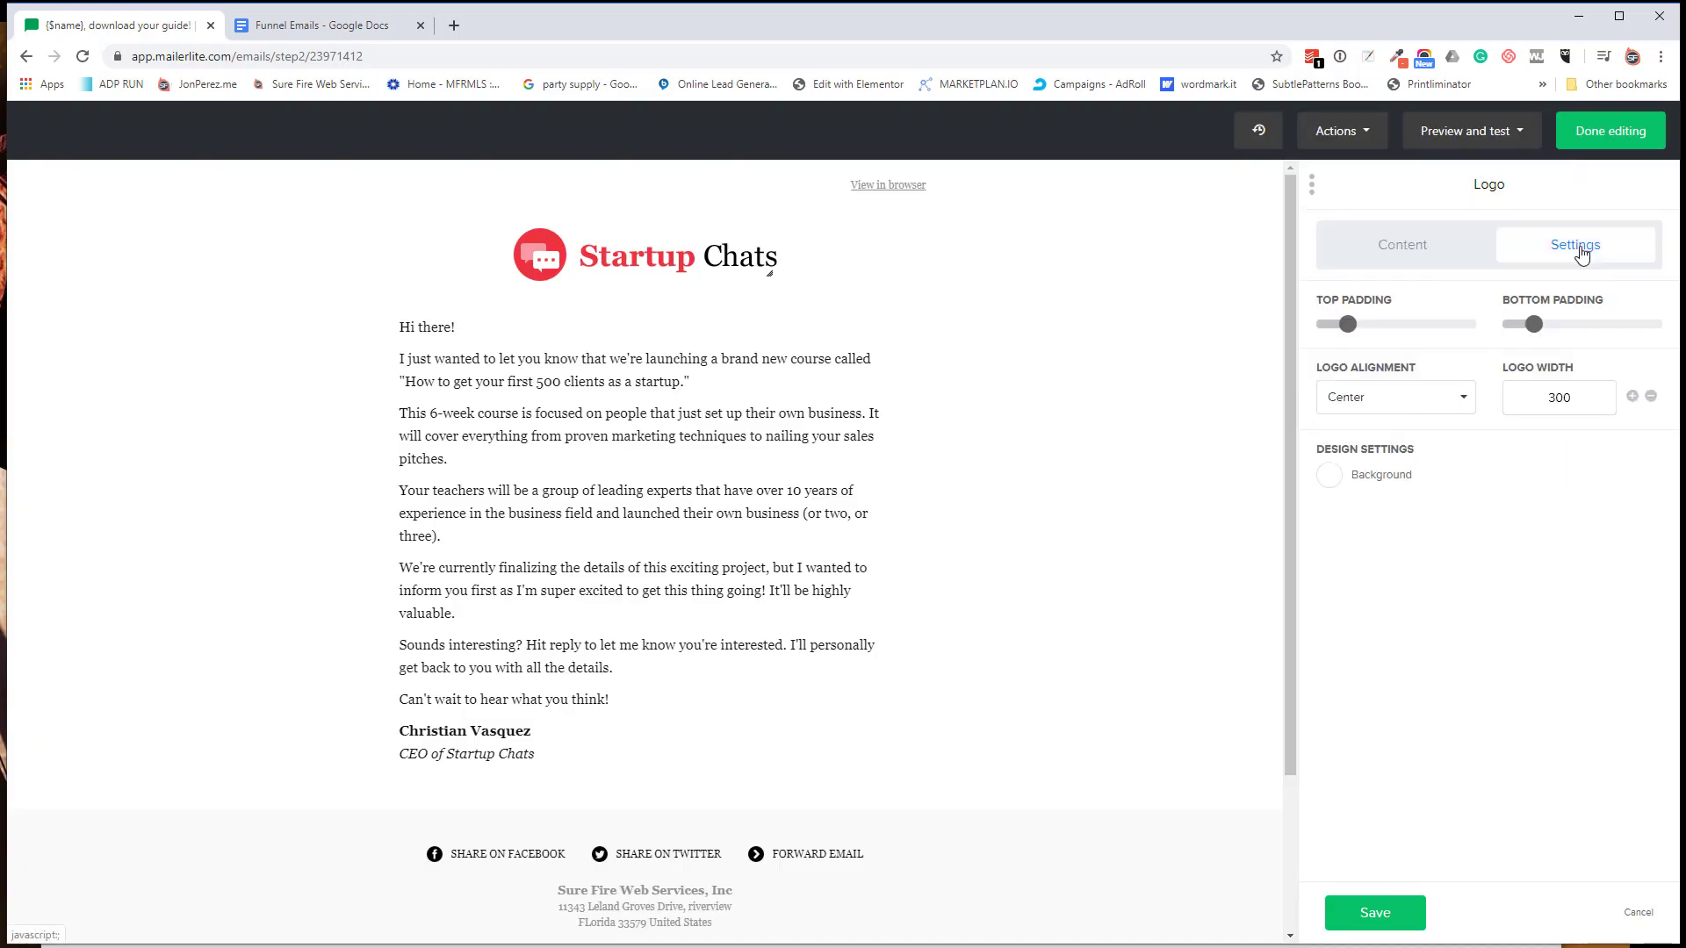
click(1396, 252)
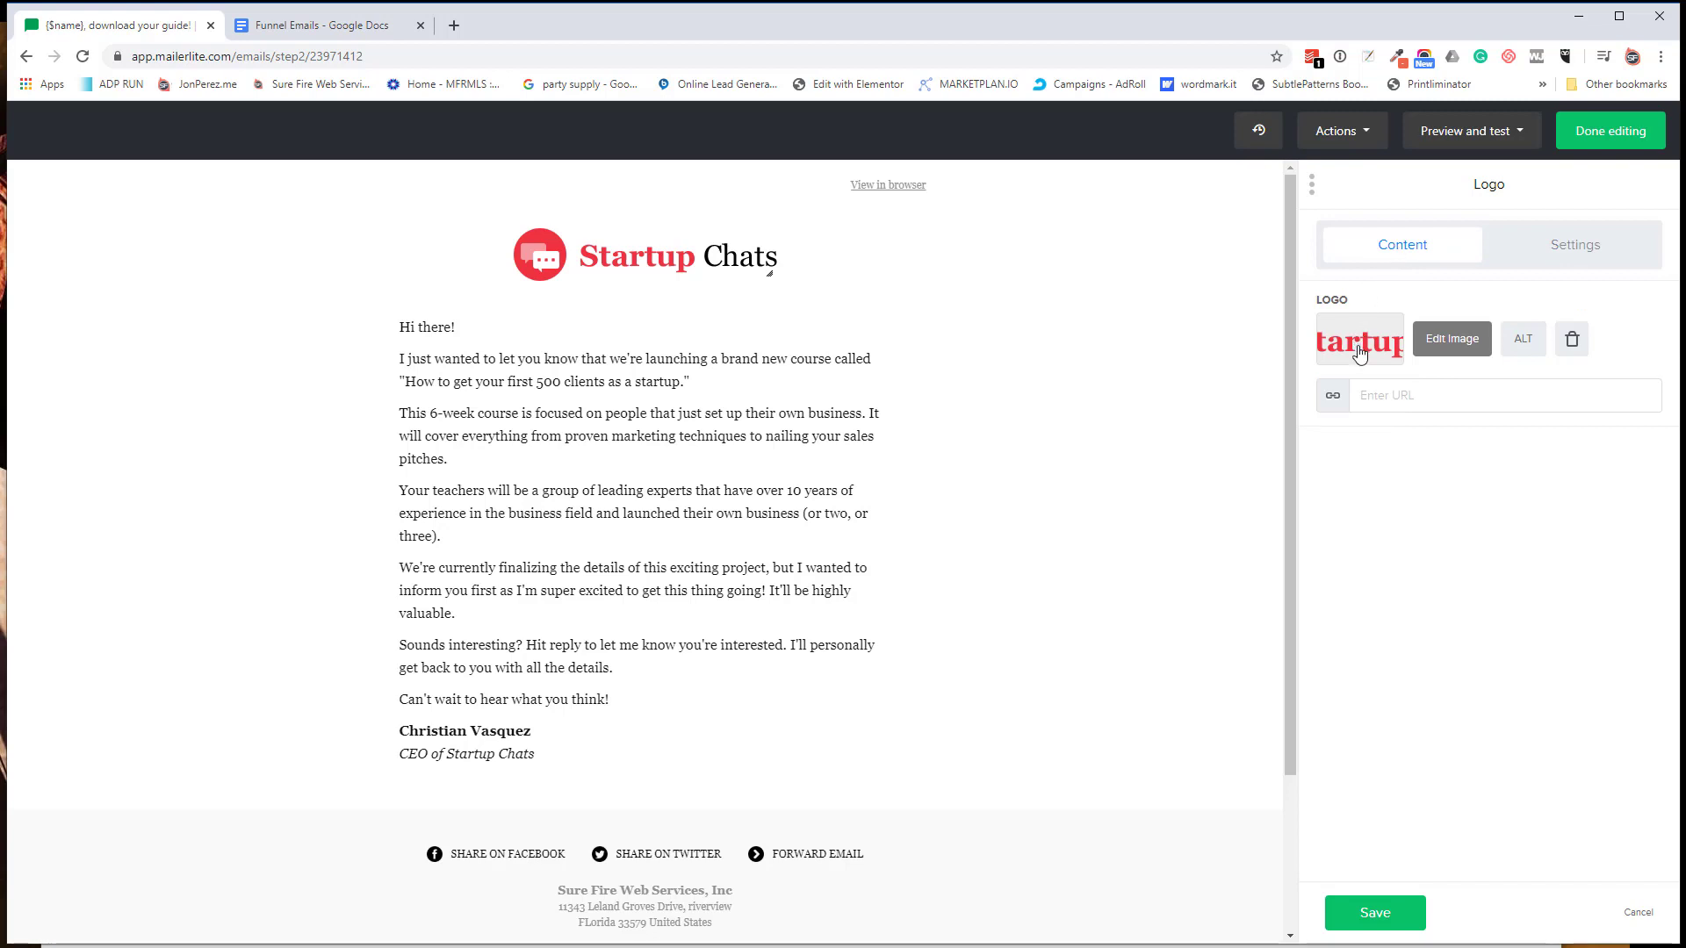
Step: Replace the template logo with large-sf-orangeblue.png uploaded from the sf-logo folder, and check the logo block's settings
click(1573, 341)
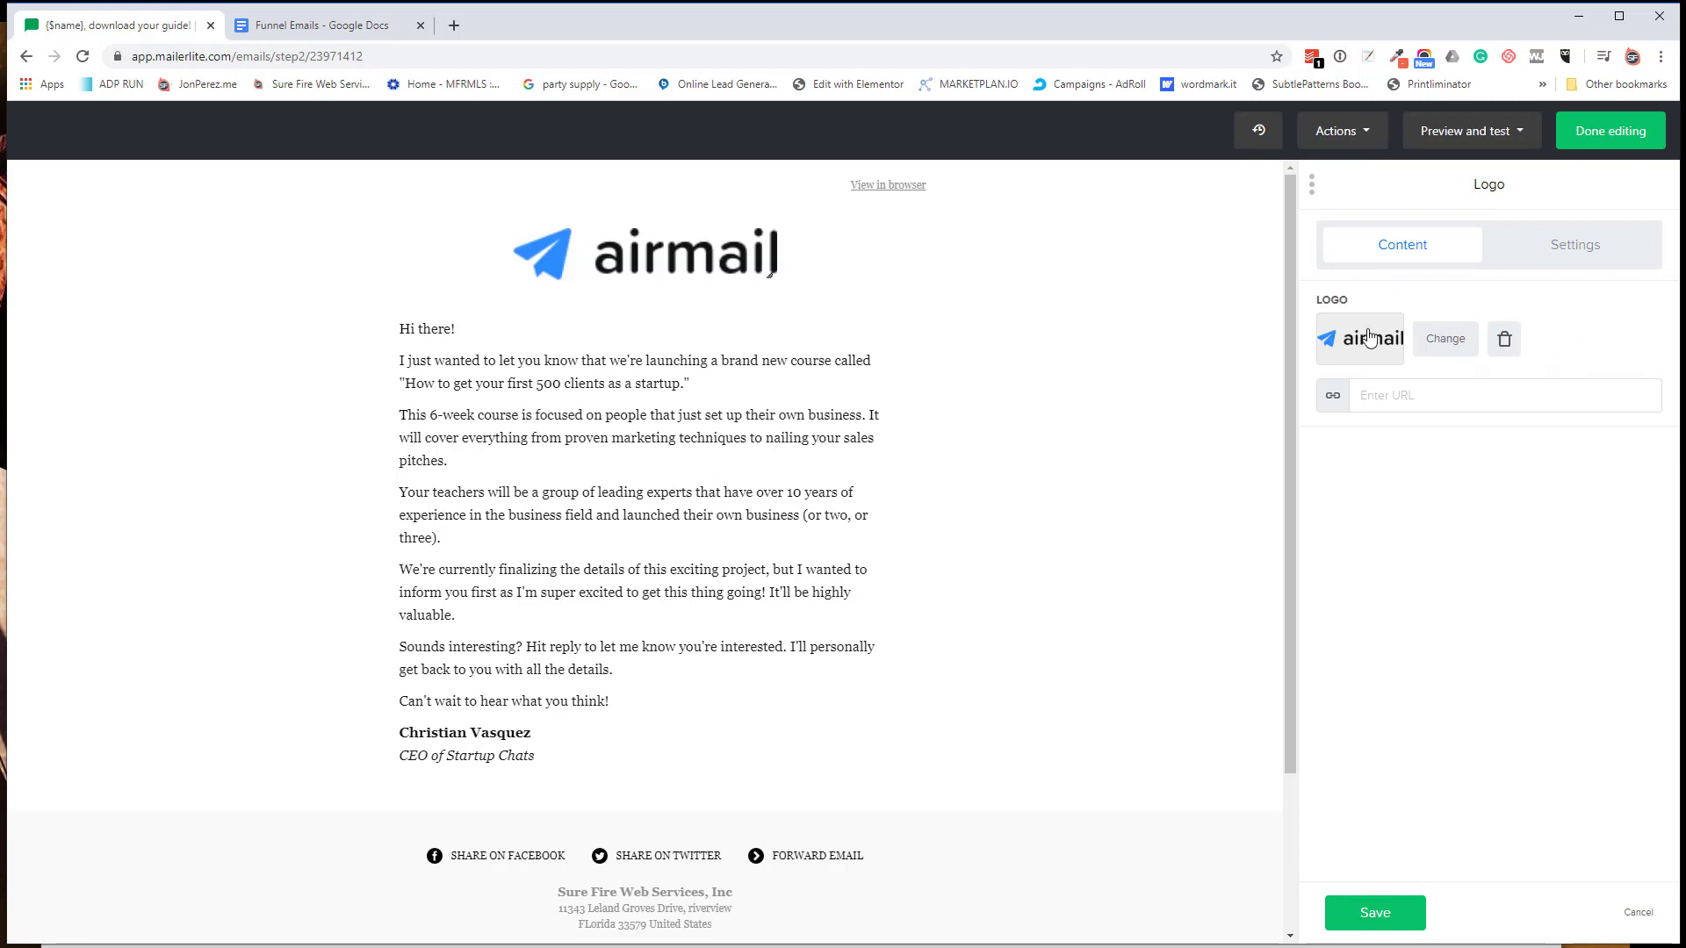
click(1447, 346)
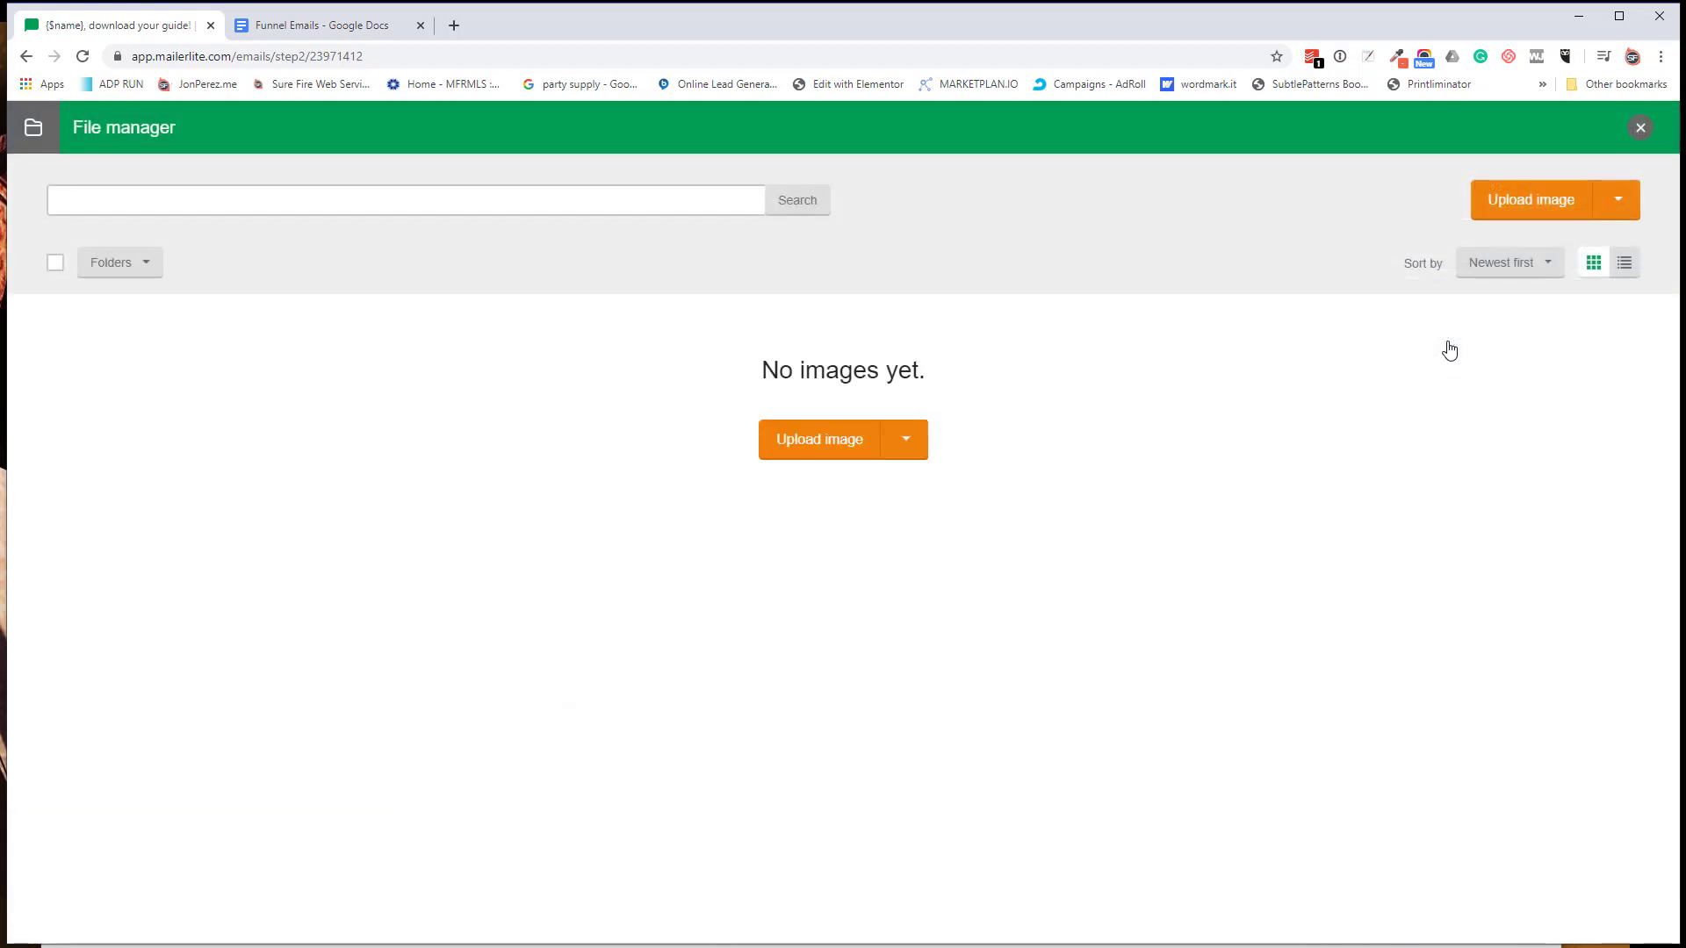
click(838, 438)
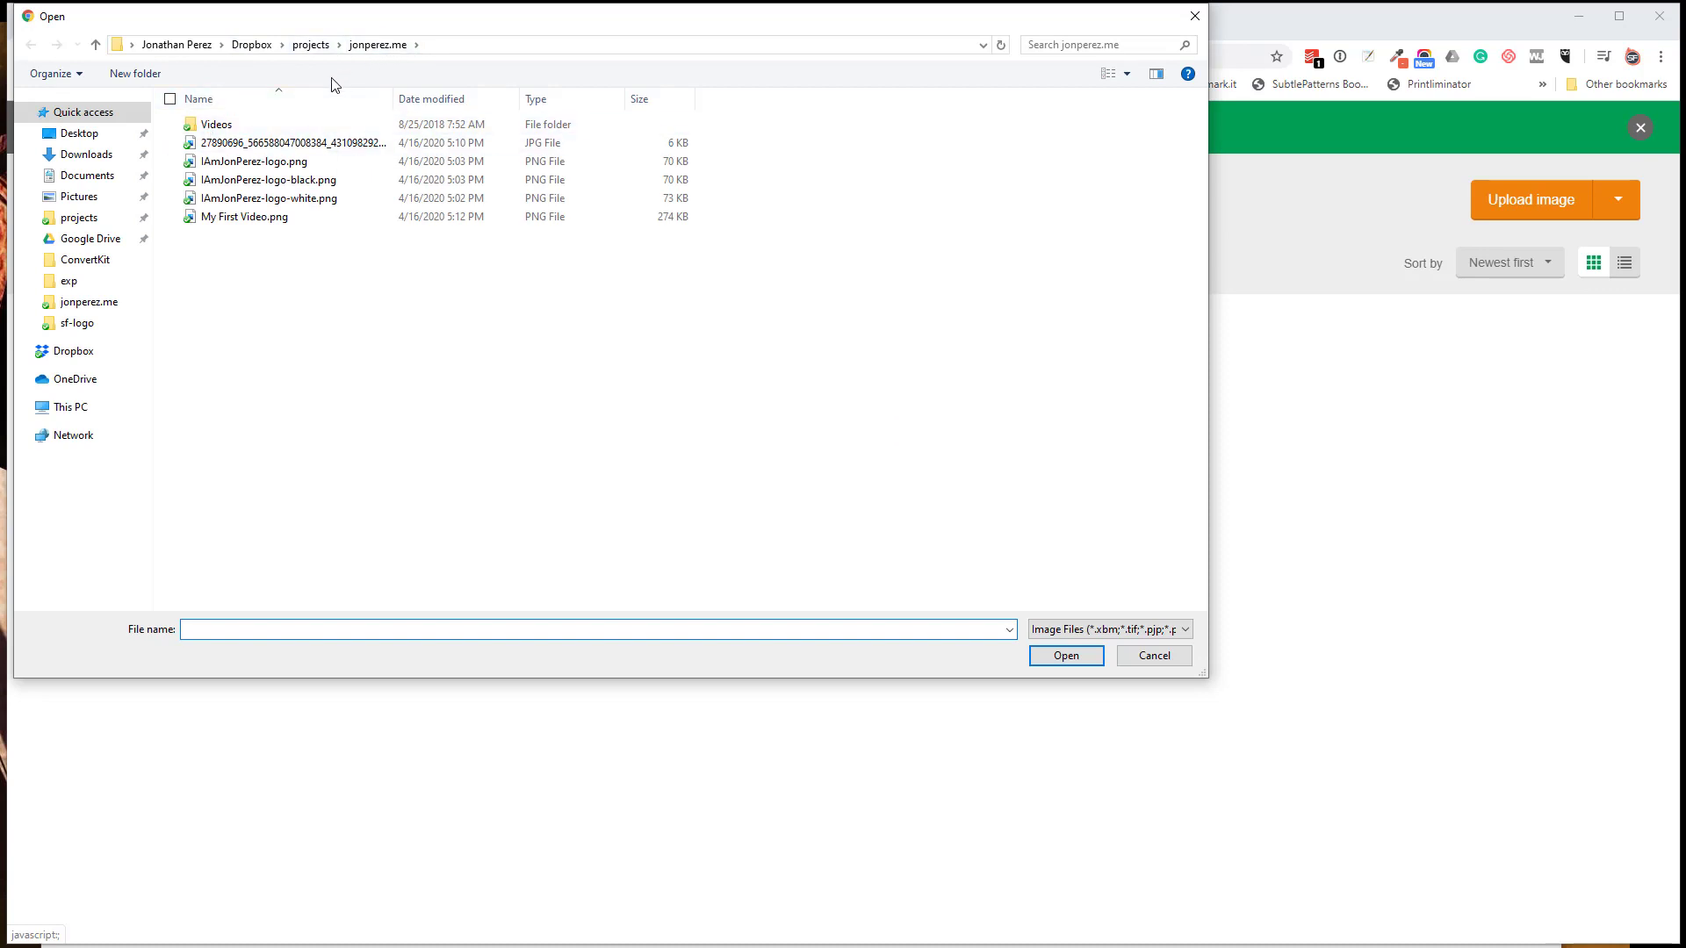
click(81, 323)
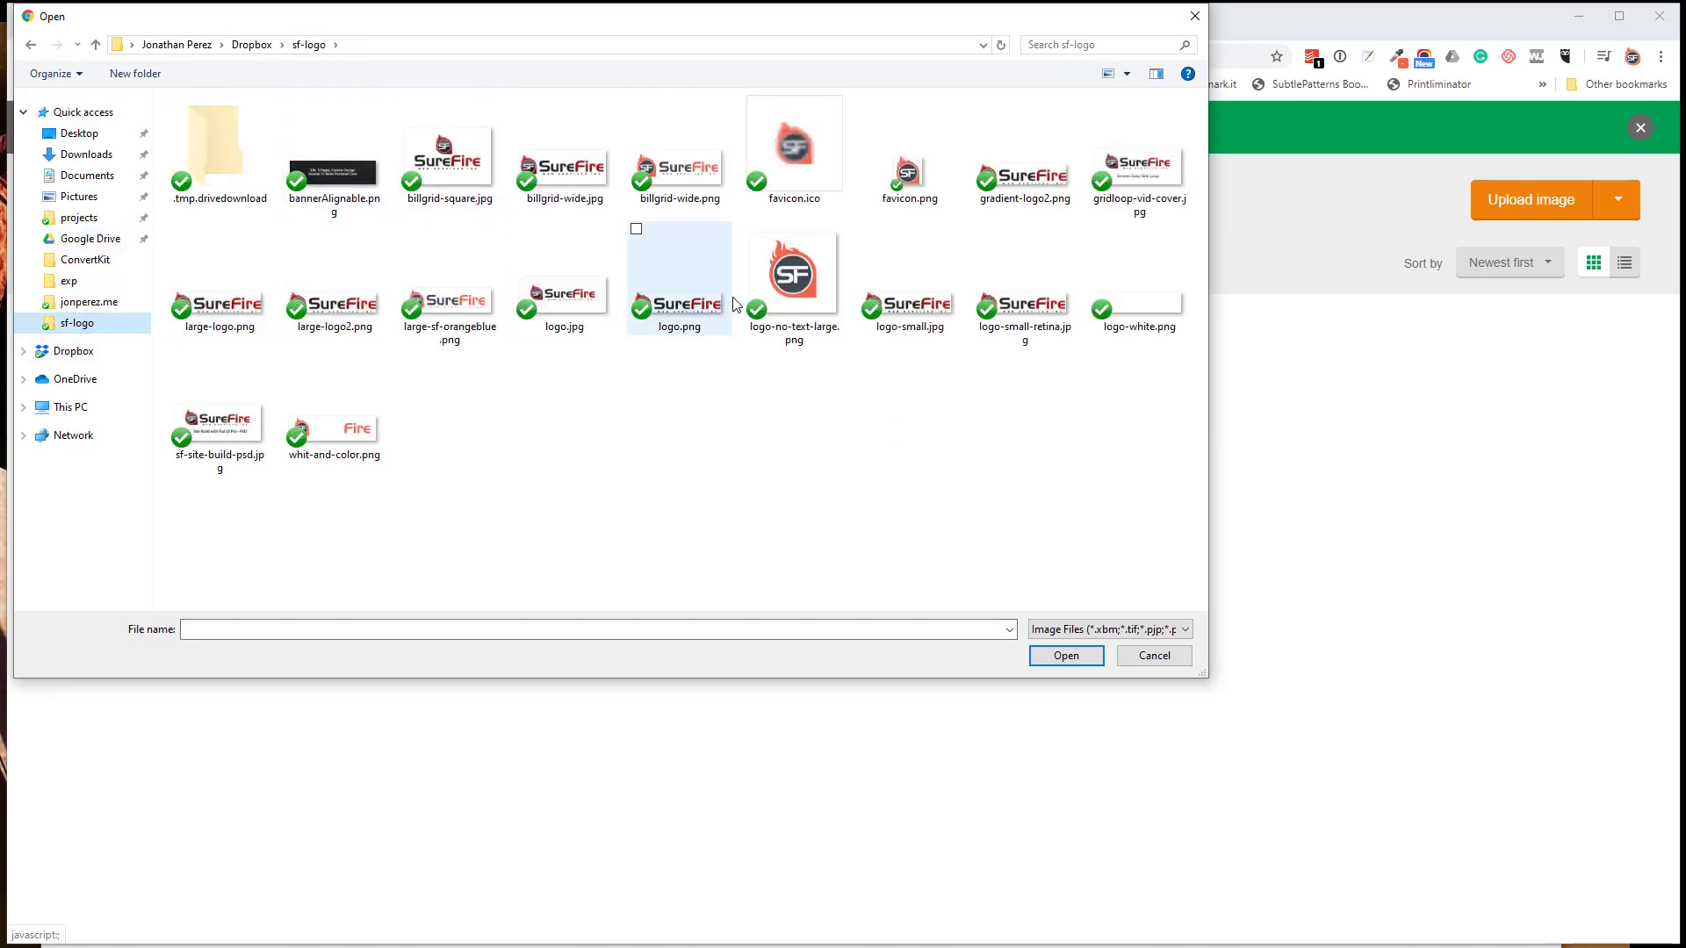
click(473, 316)
click(1077, 656)
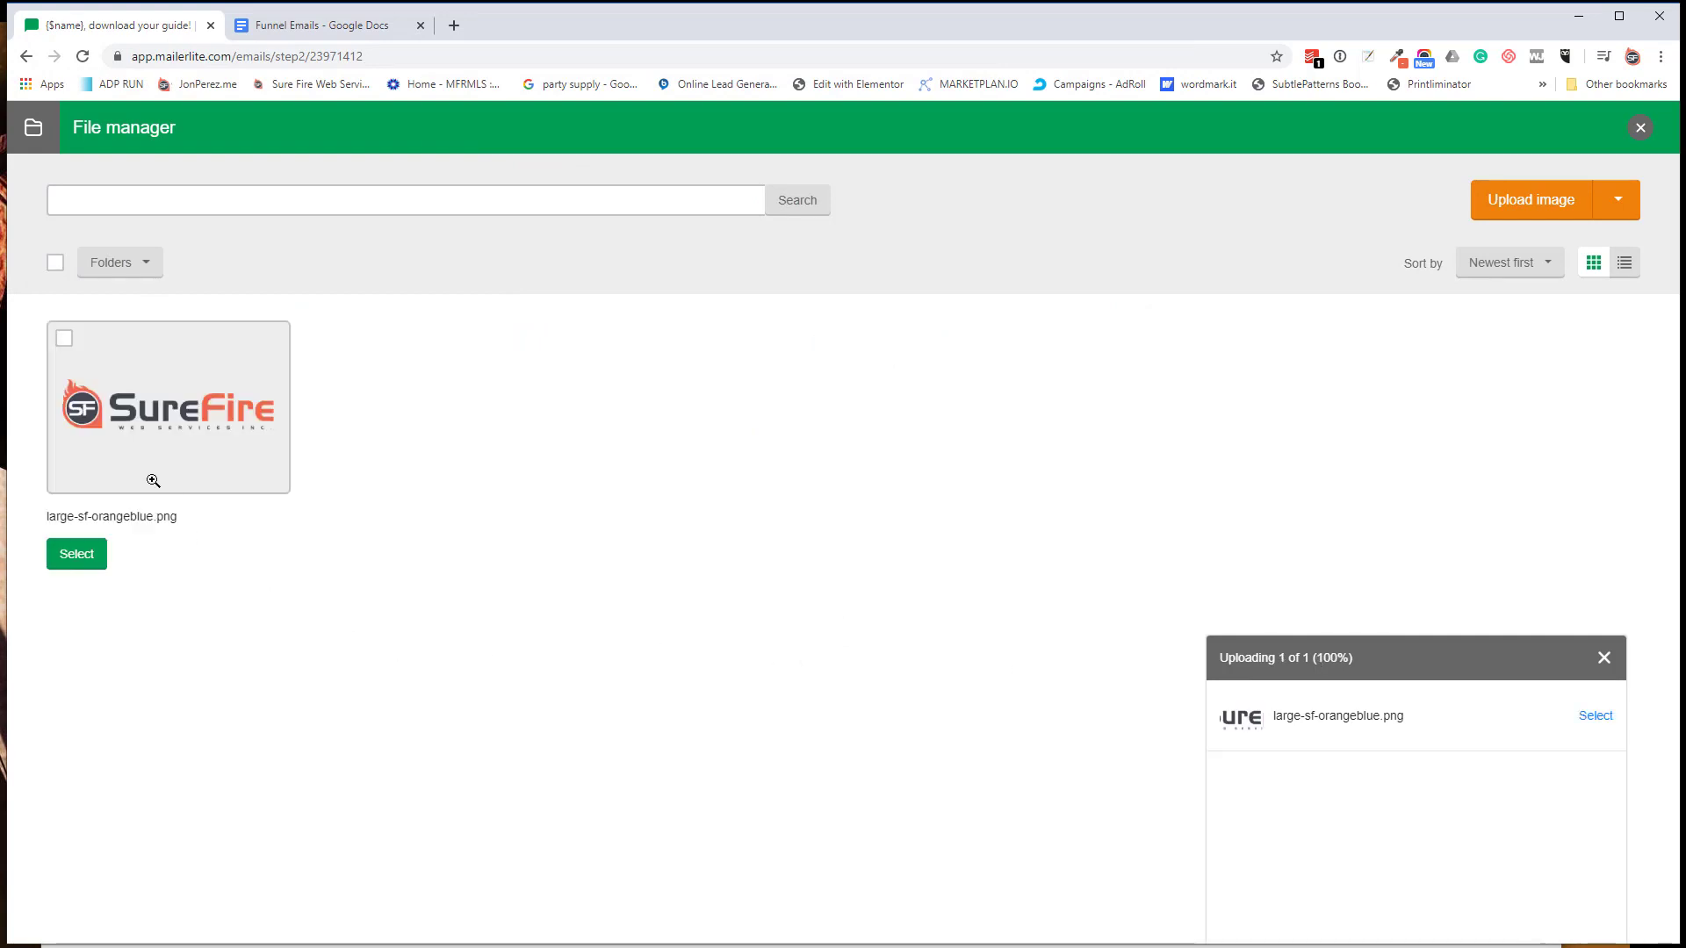
click(65, 340)
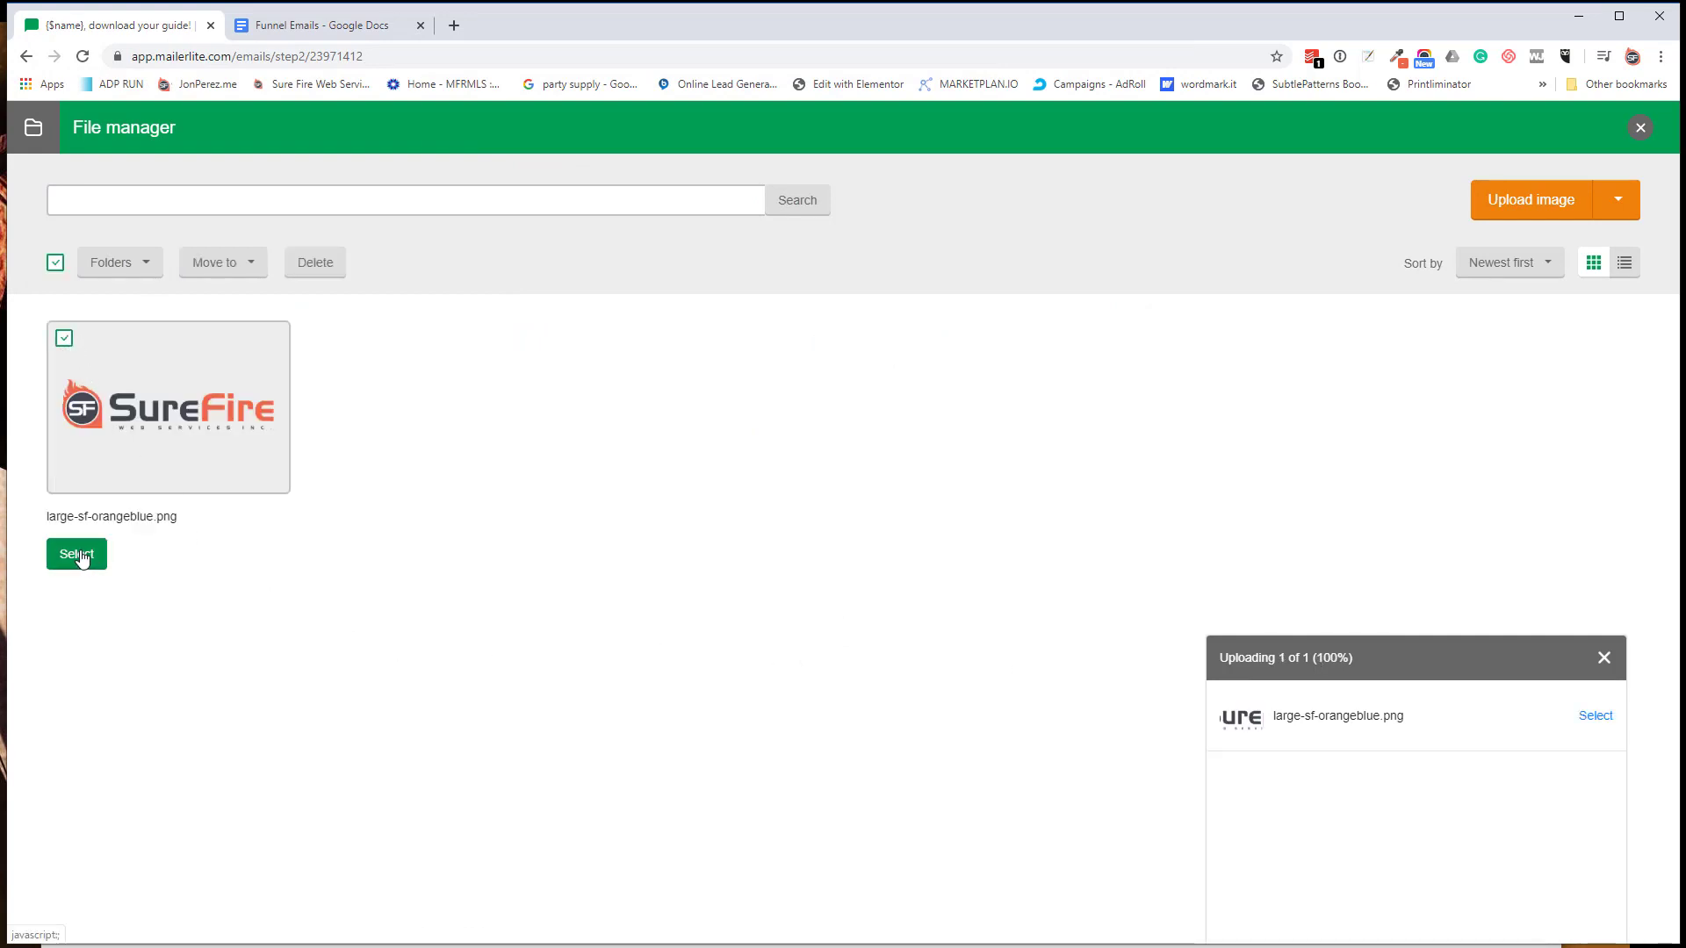
click(77, 553)
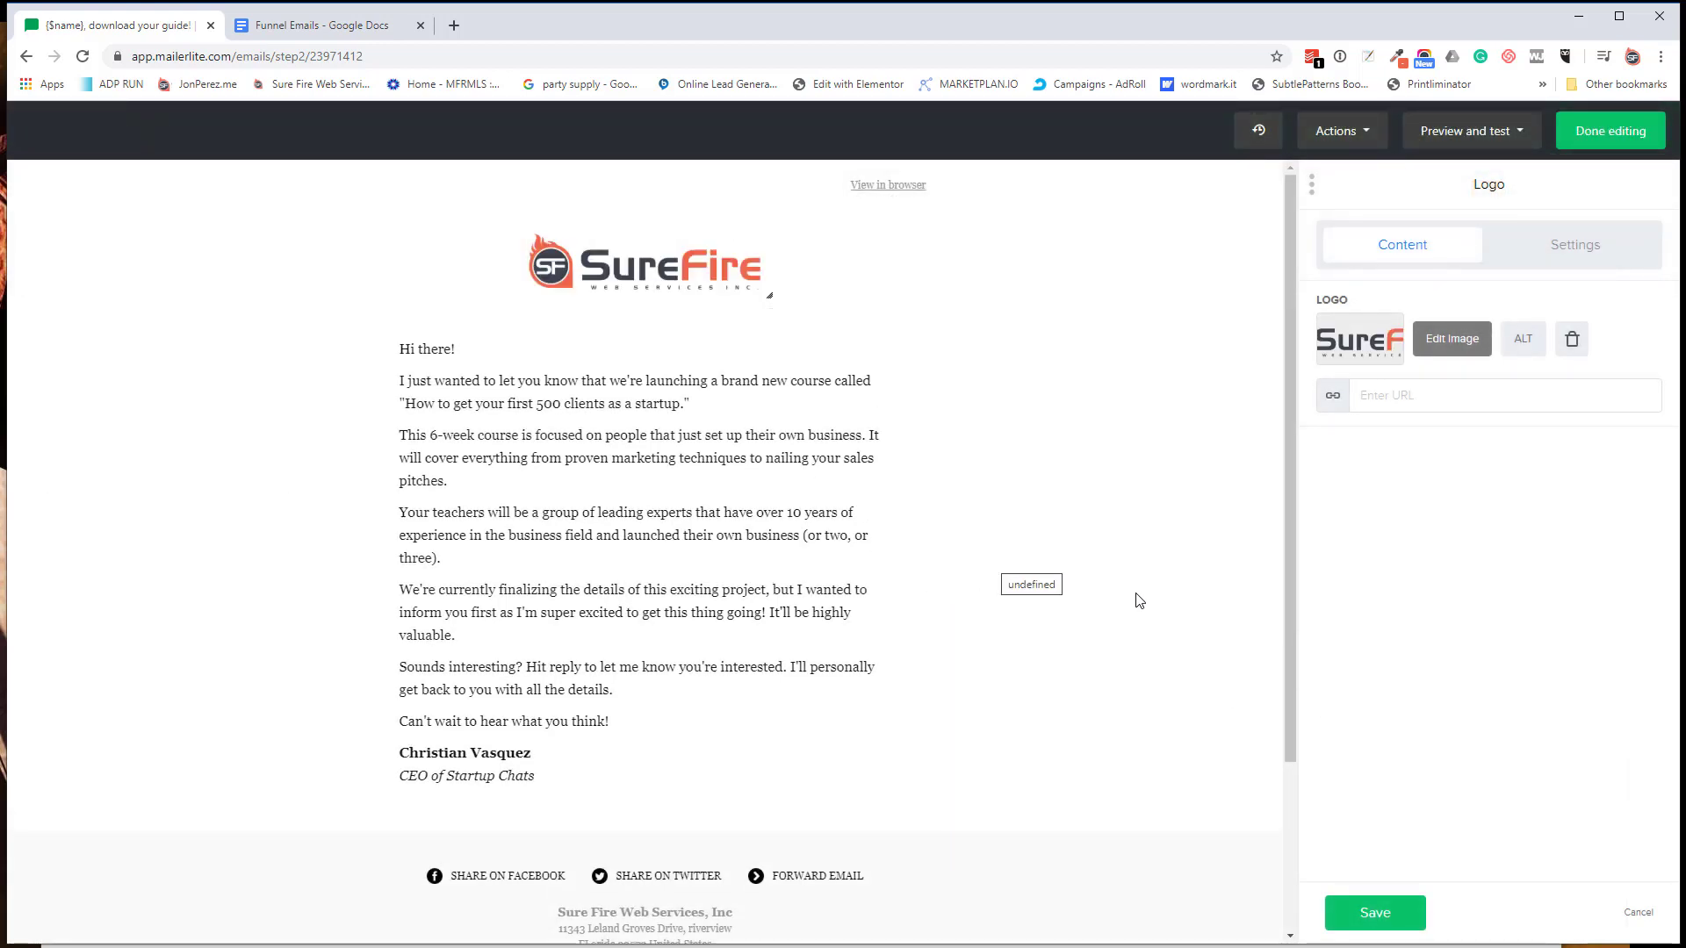
click(1565, 245)
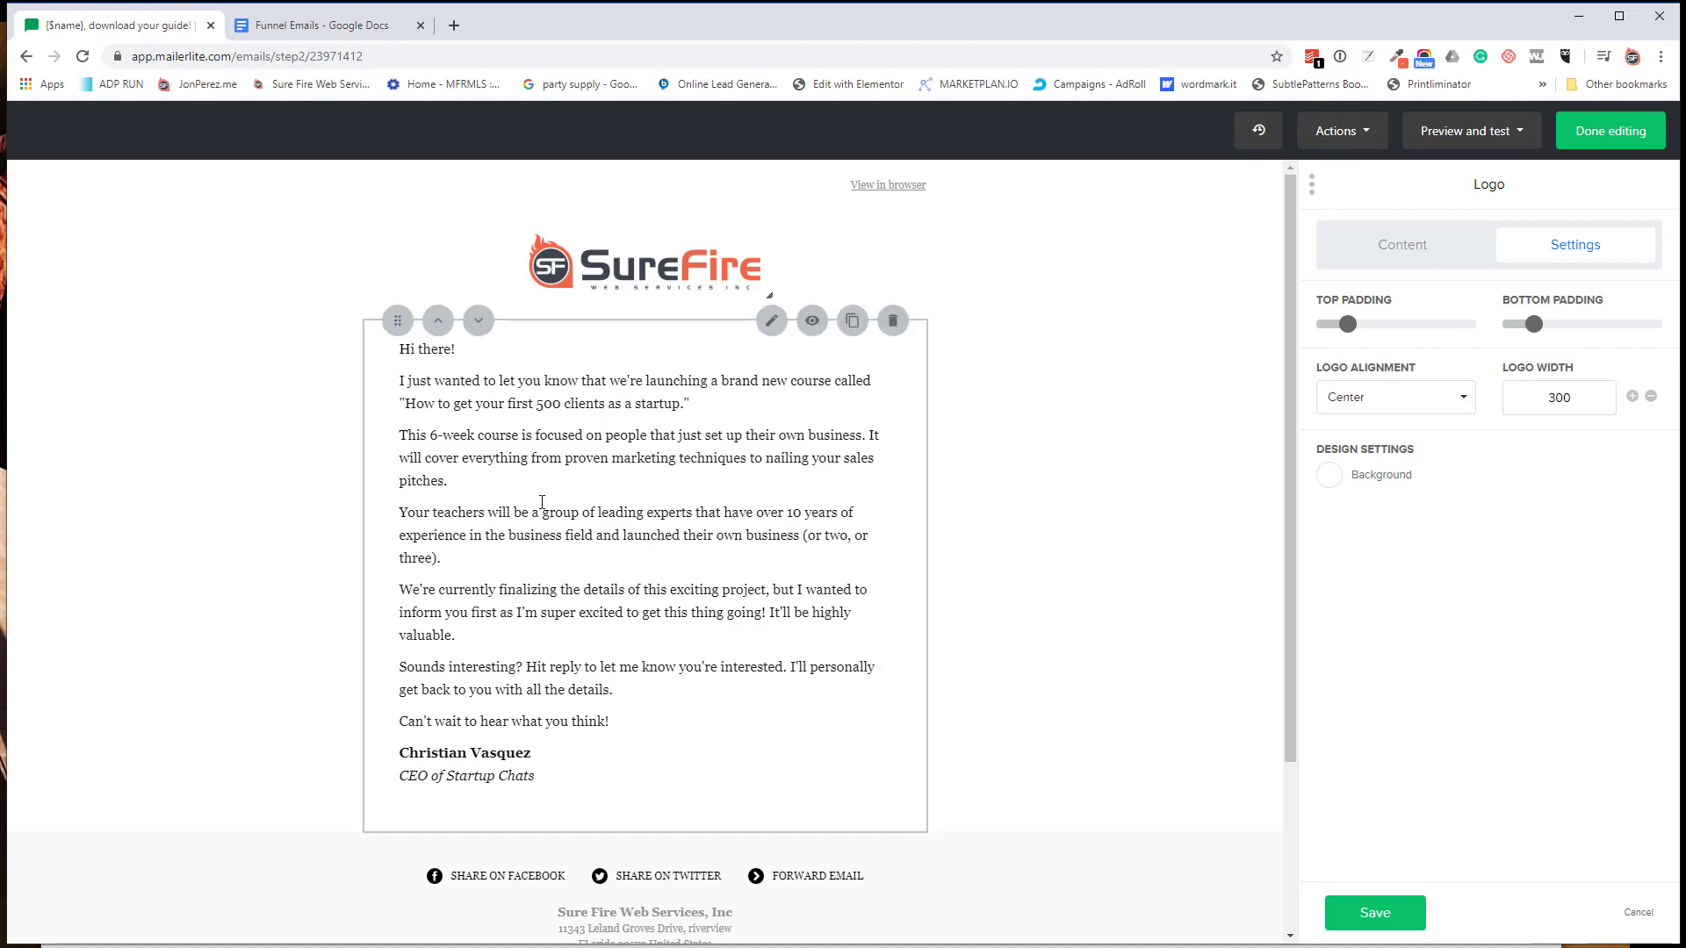
Step: Open the email's body text block, and copy the Welcome Email body from greeting to company line in the Funnel Emails Google Doc
click(613, 485)
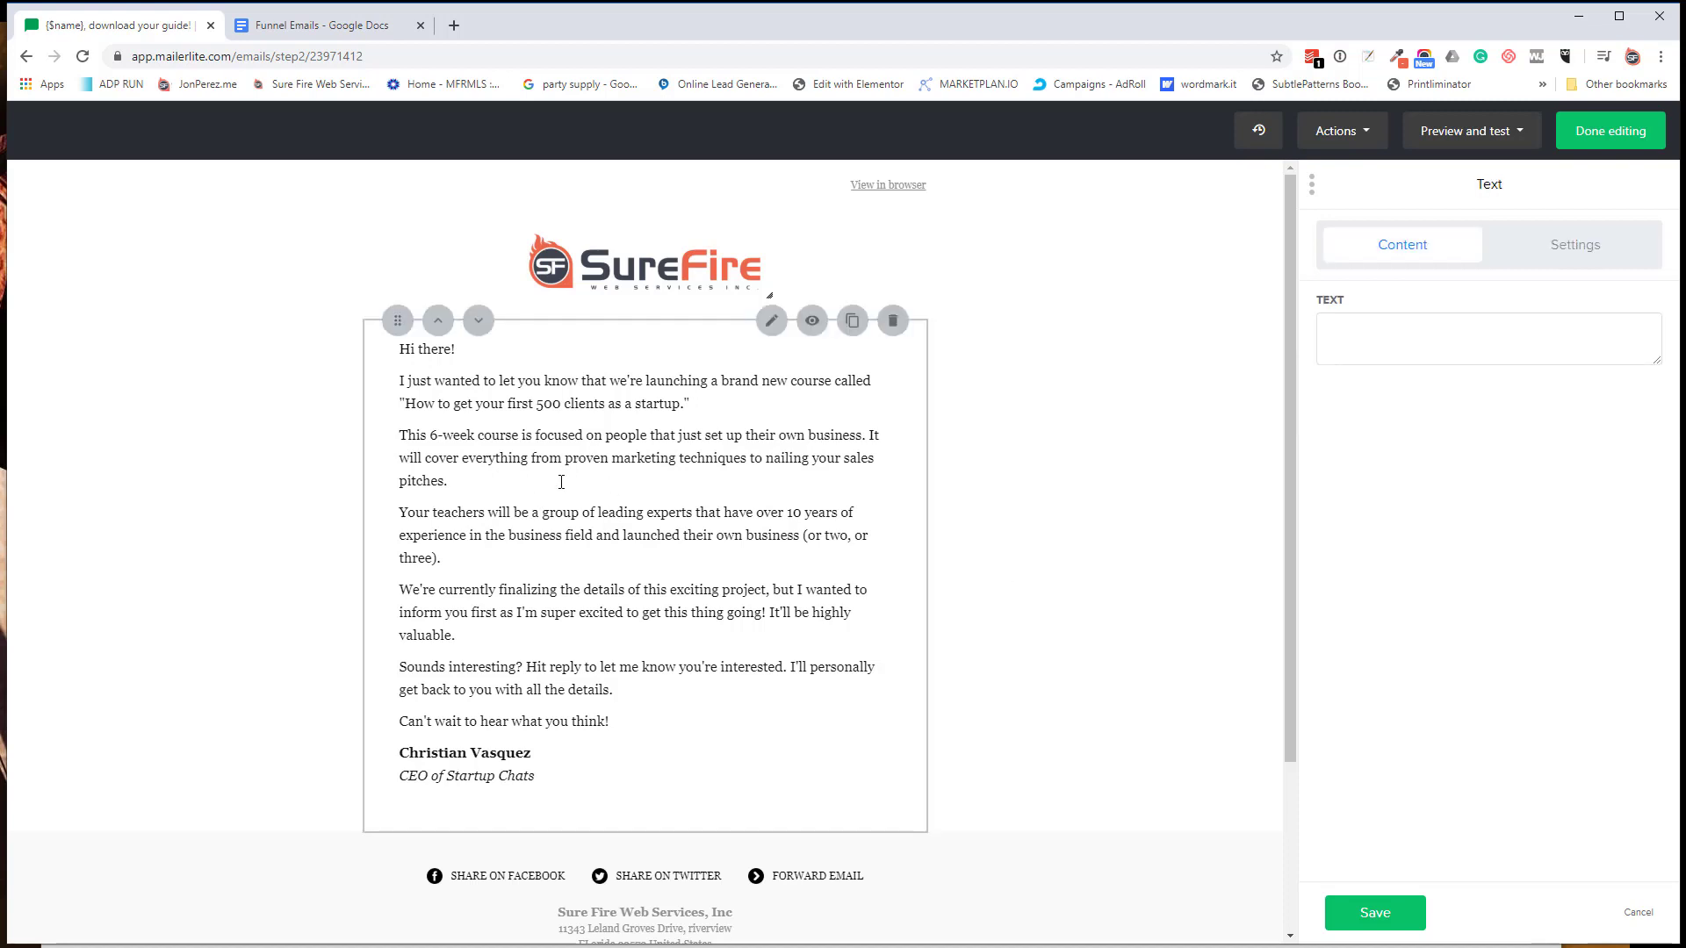
click(329, 34)
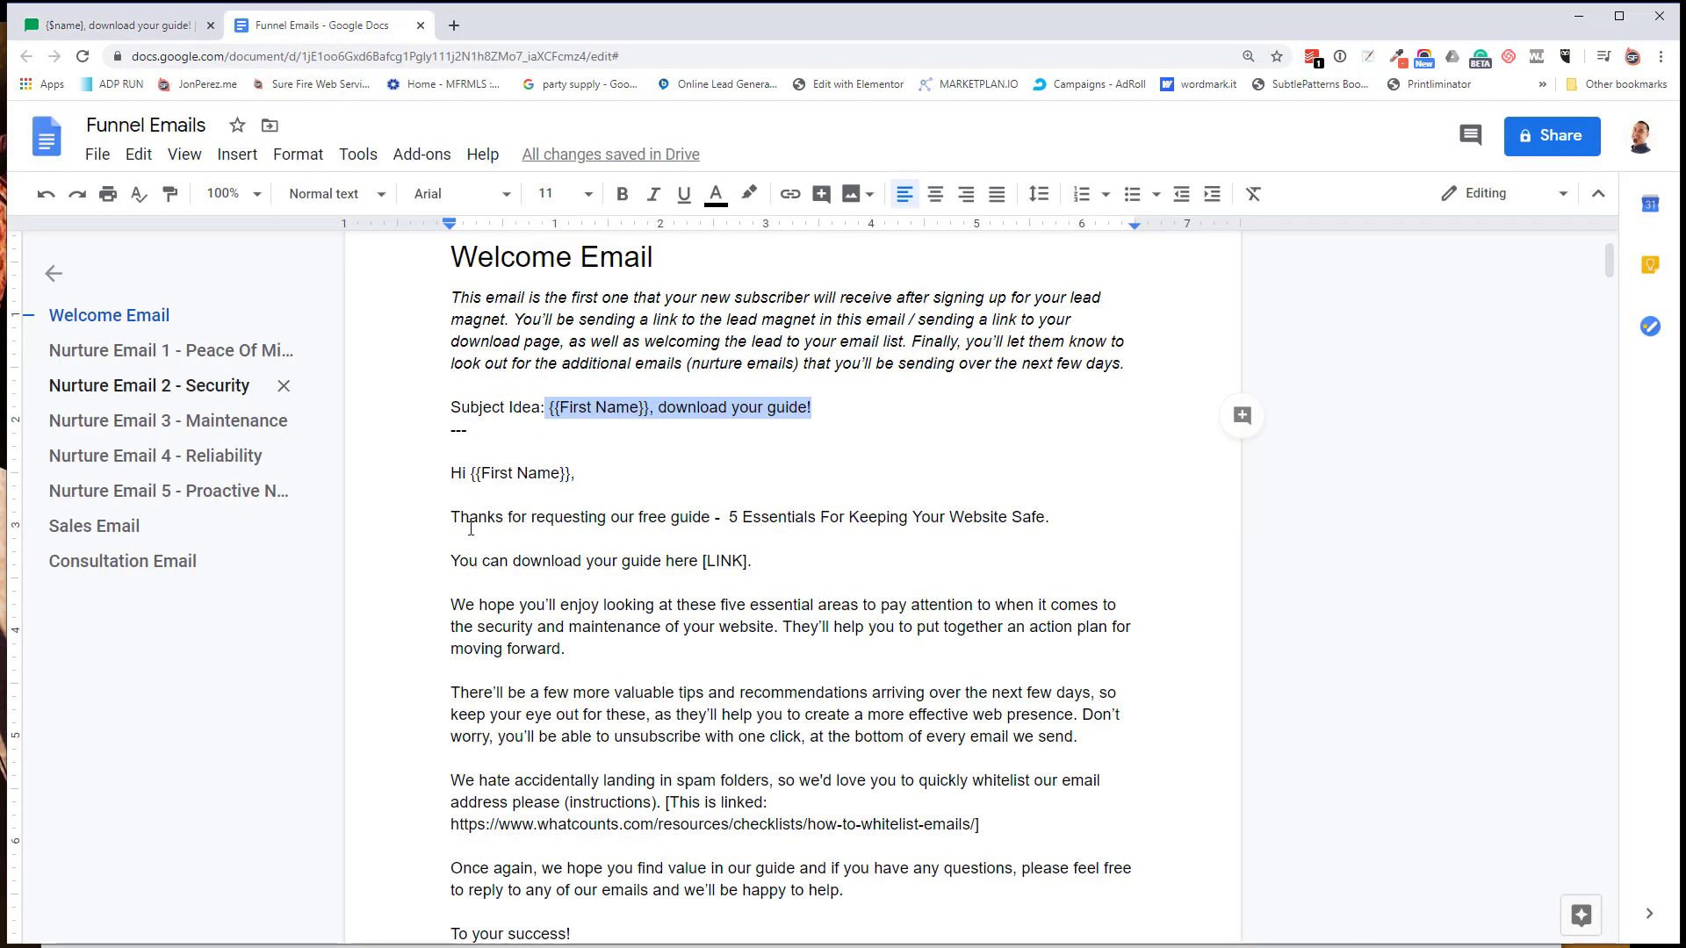
drag(450, 474, 622, 700)
scroll(641, 538, down, 4)
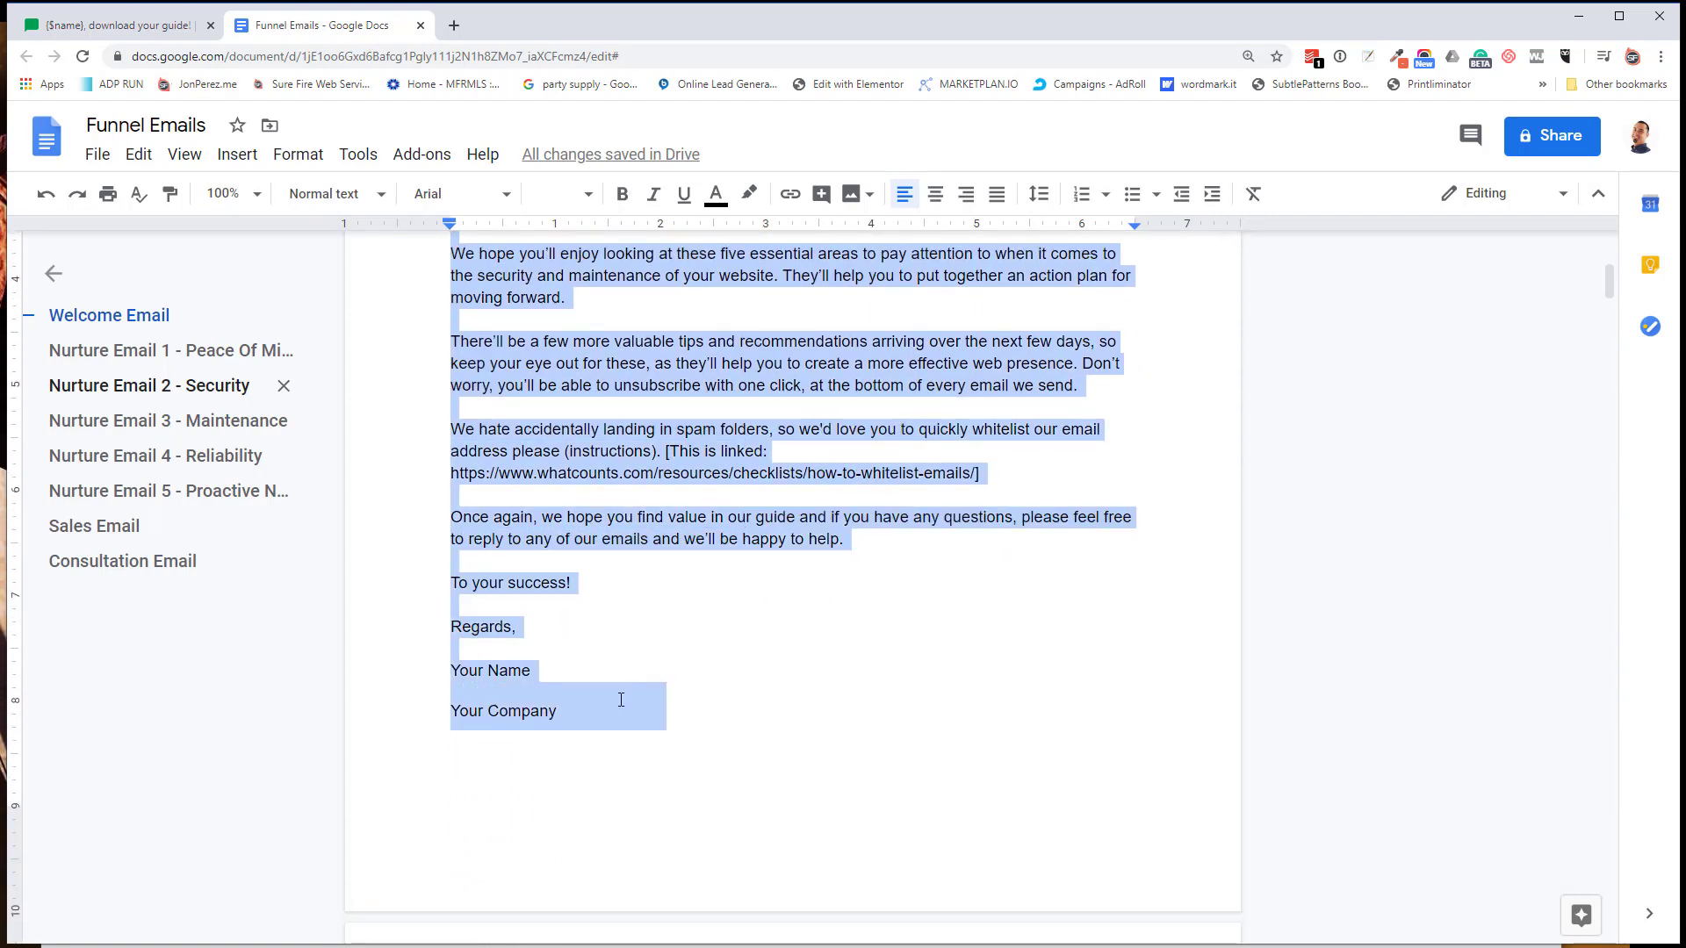
Step: Return to the MailerLite editor and replace the text block's entire sample content with the copied welcome email
click(123, 24)
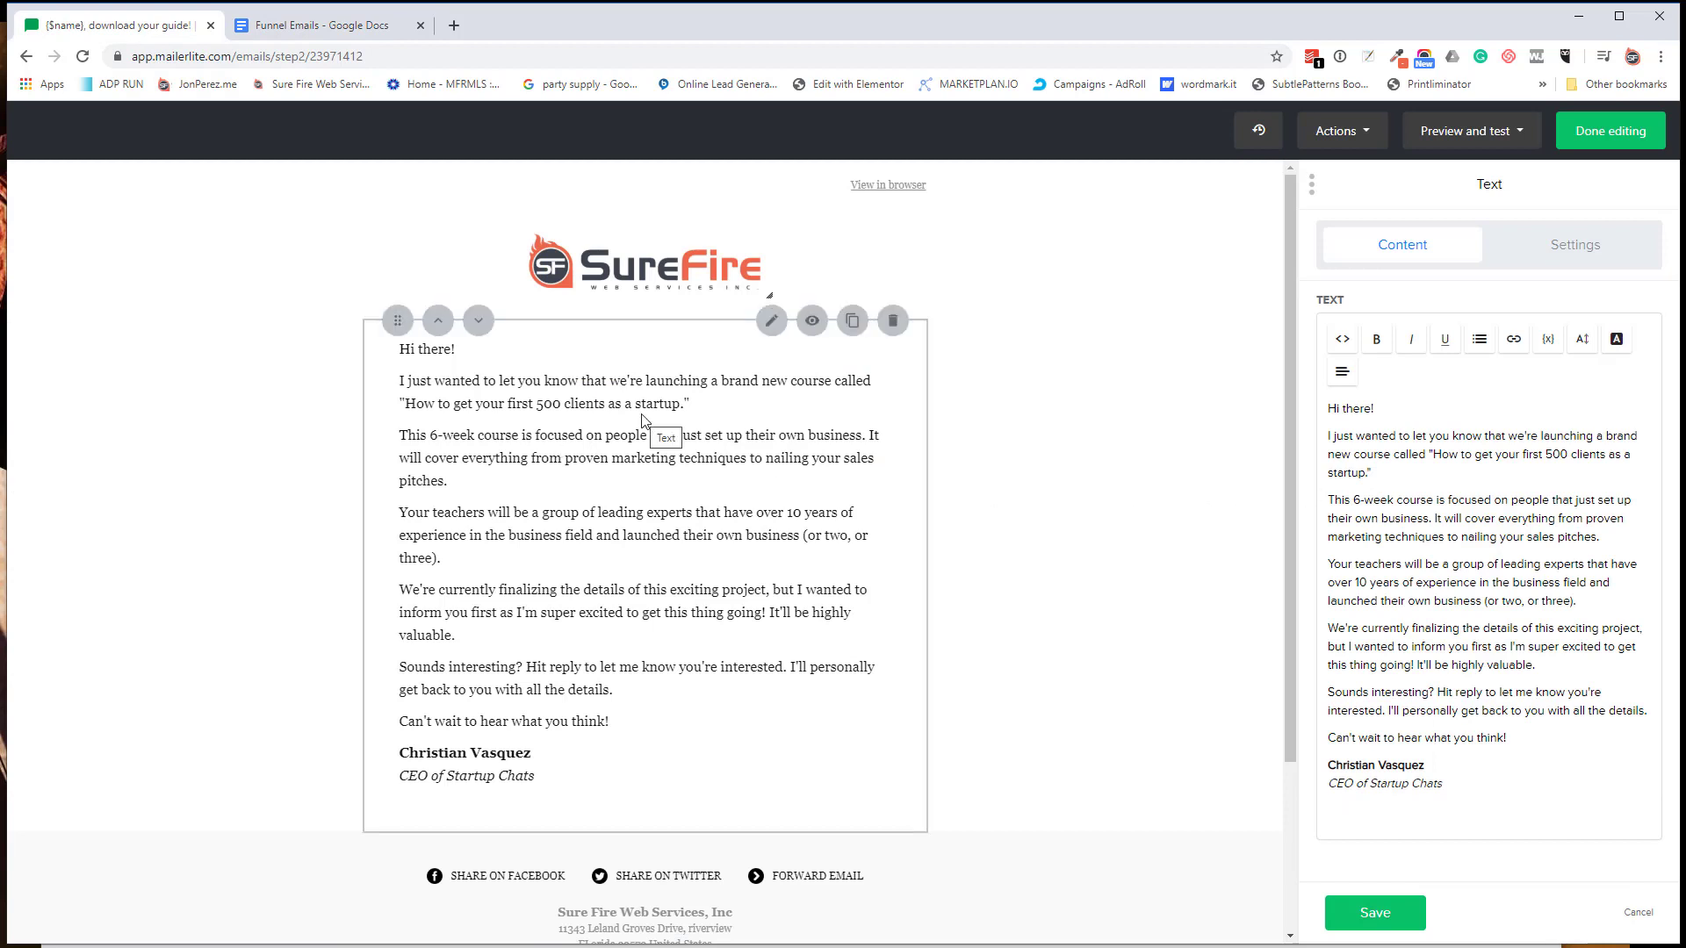
drag(671, 404, 607, 412)
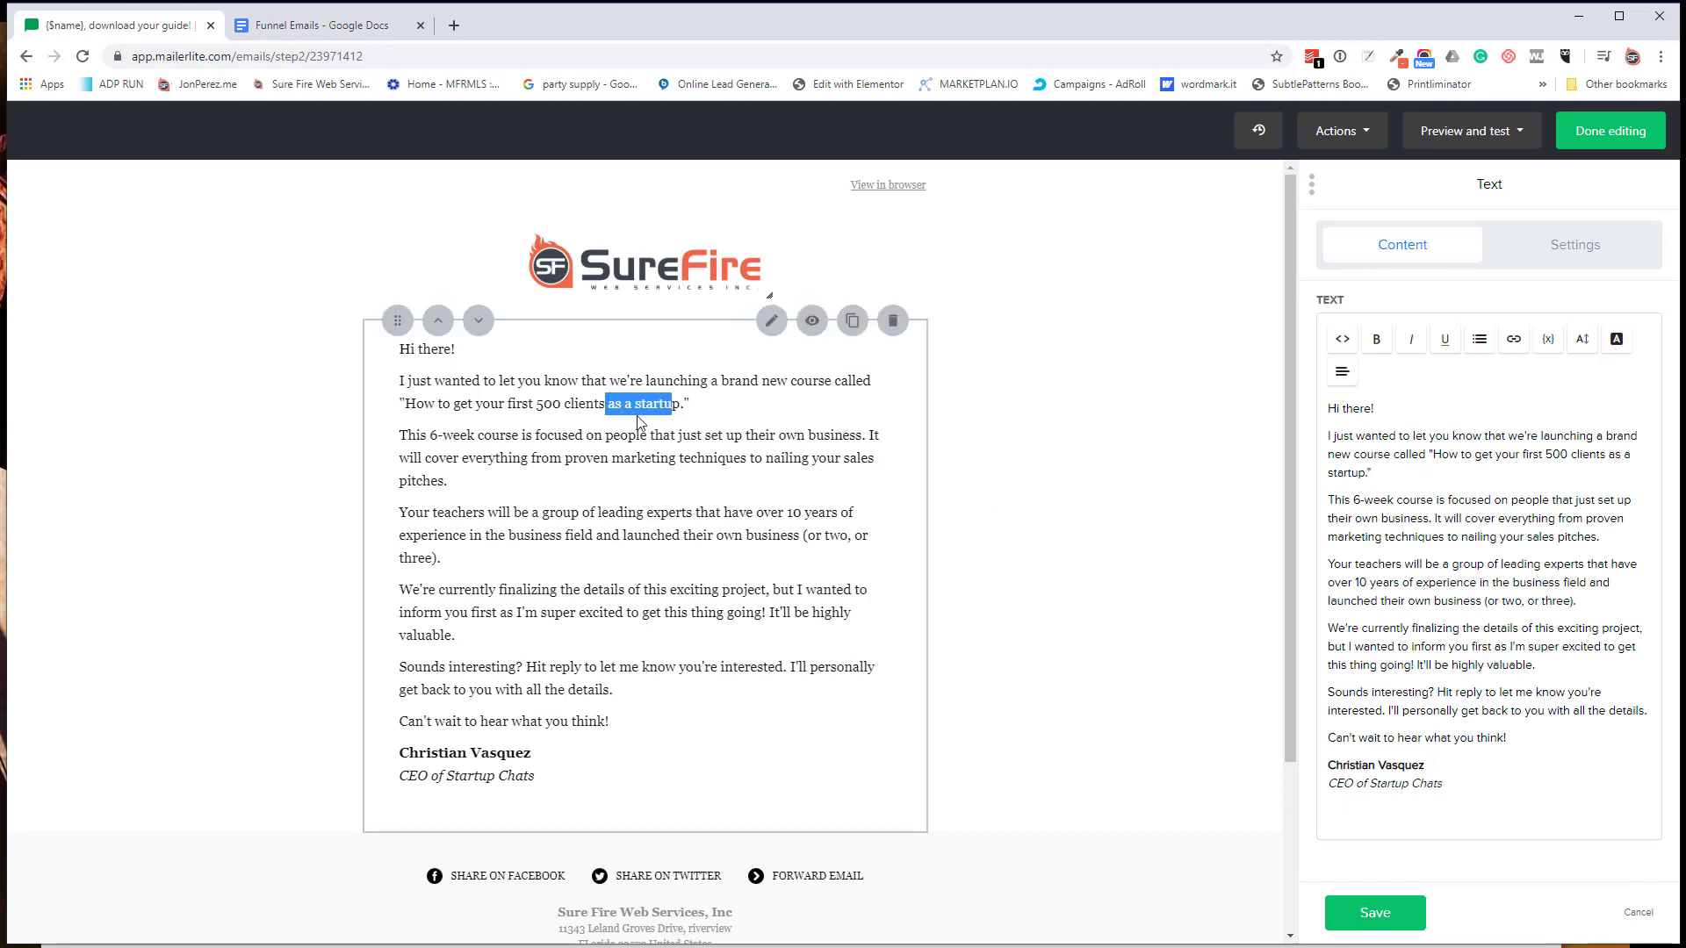
click(1478, 501)
key(ctrl+a)
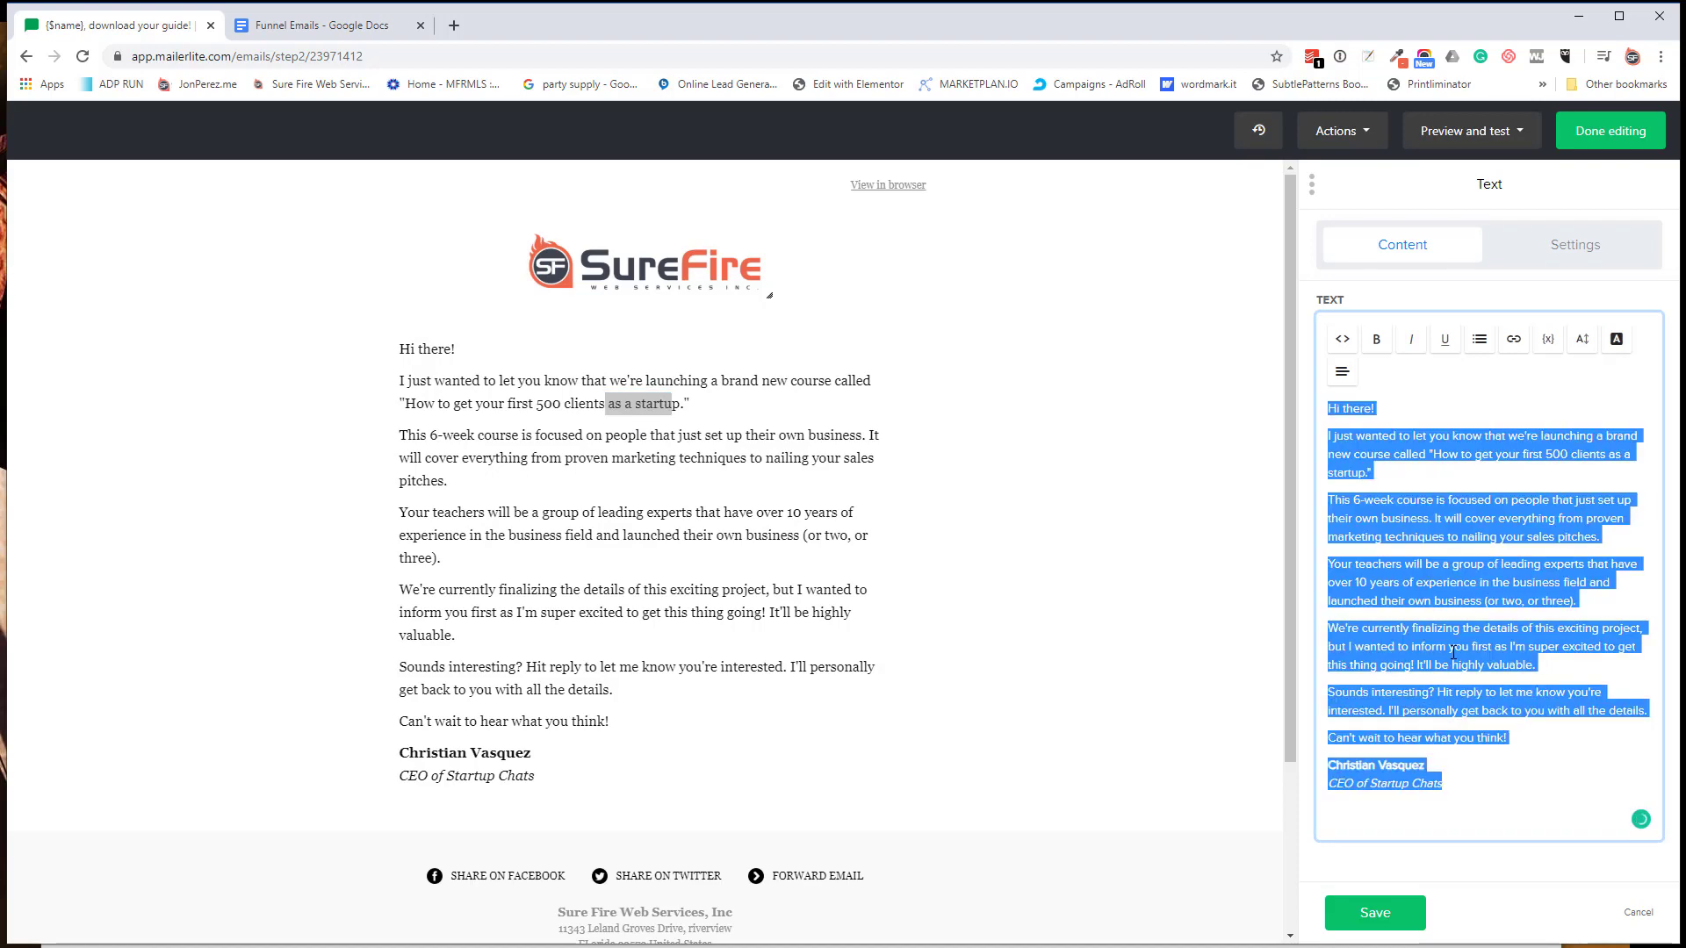
key(ctrl+v)
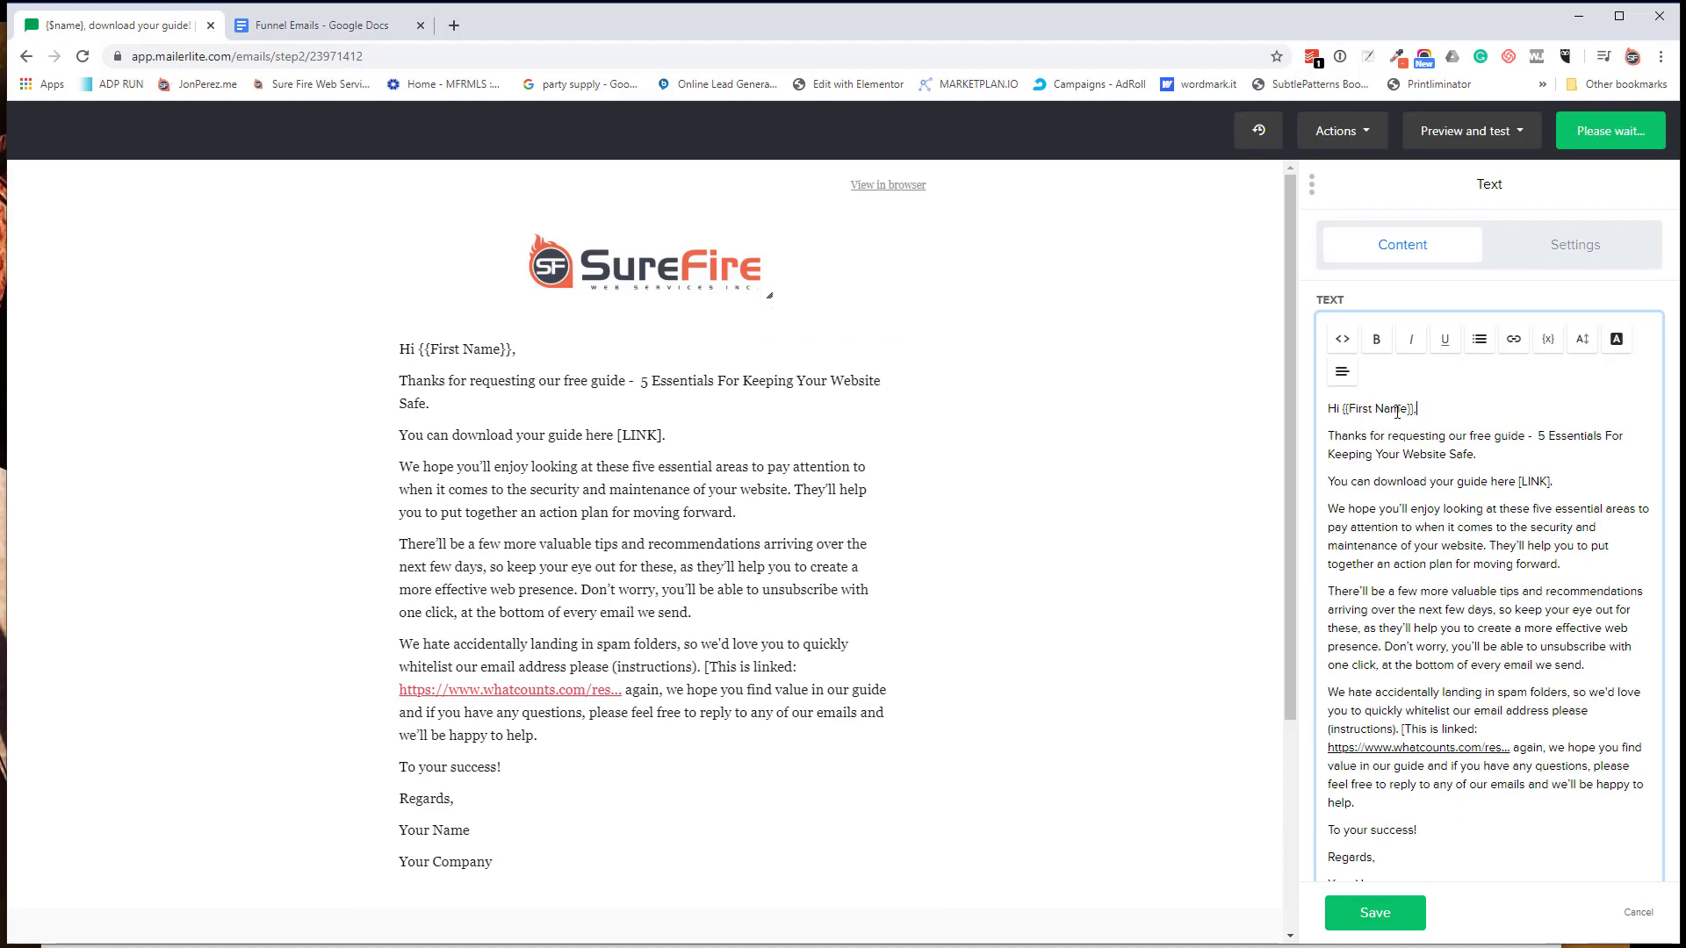
Step: Replace the {{First Name}} placeholder in the greeting with the Name variable
drag(1417, 409, 1346, 412)
key(BackSpace)
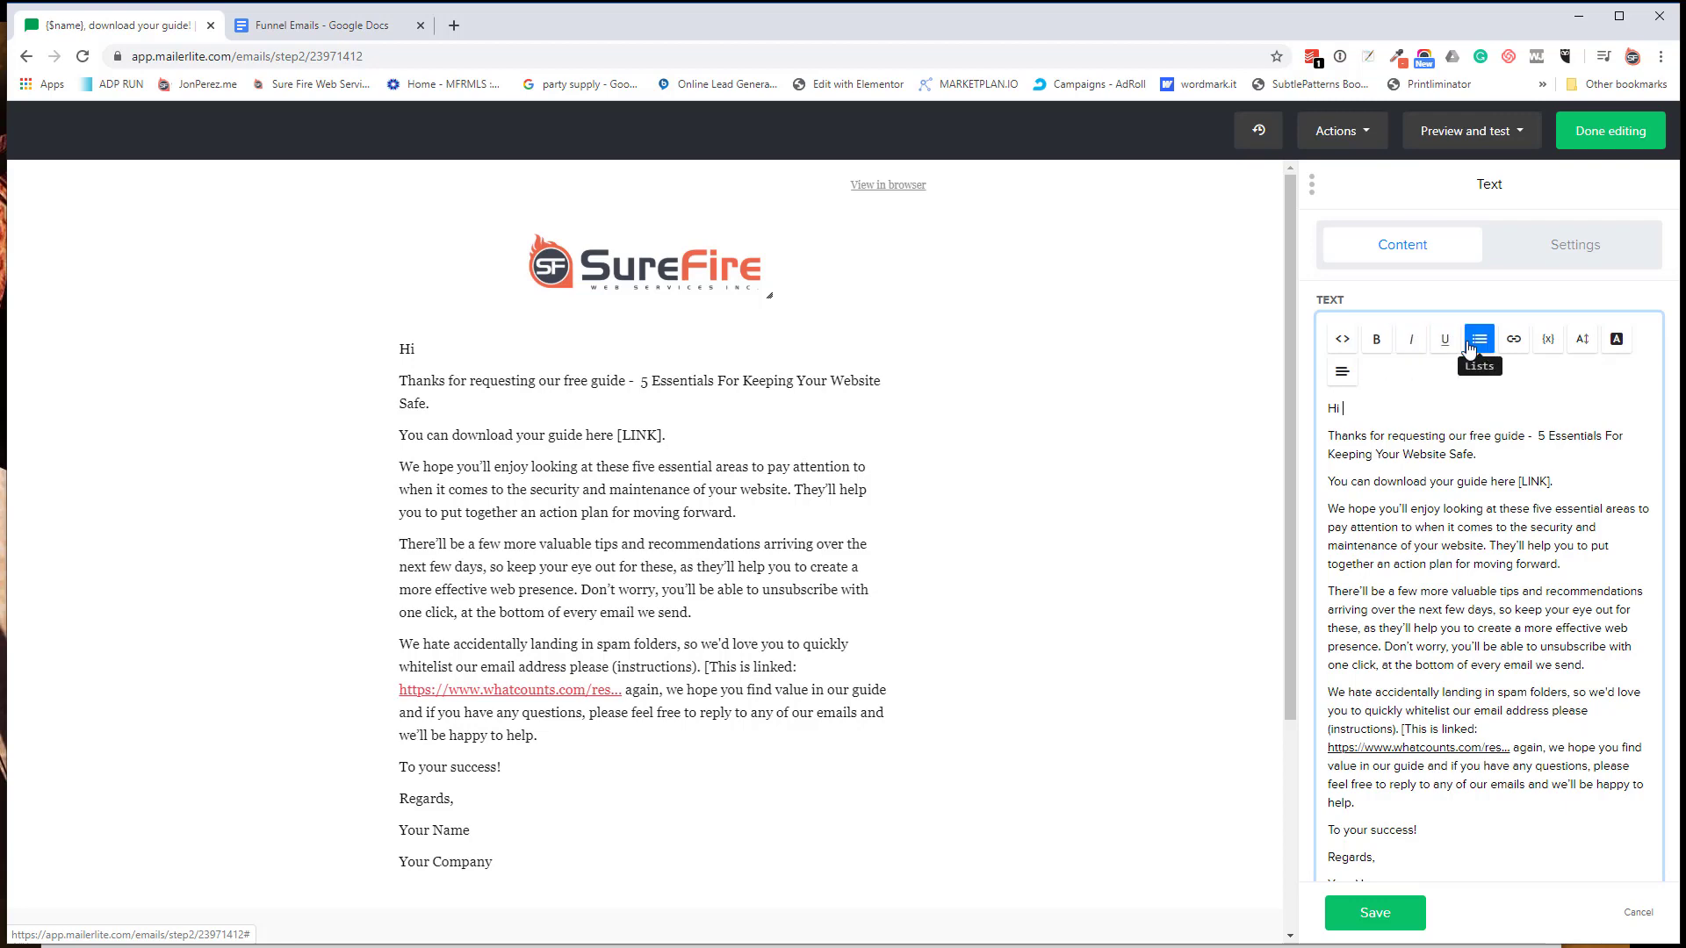
click(1549, 343)
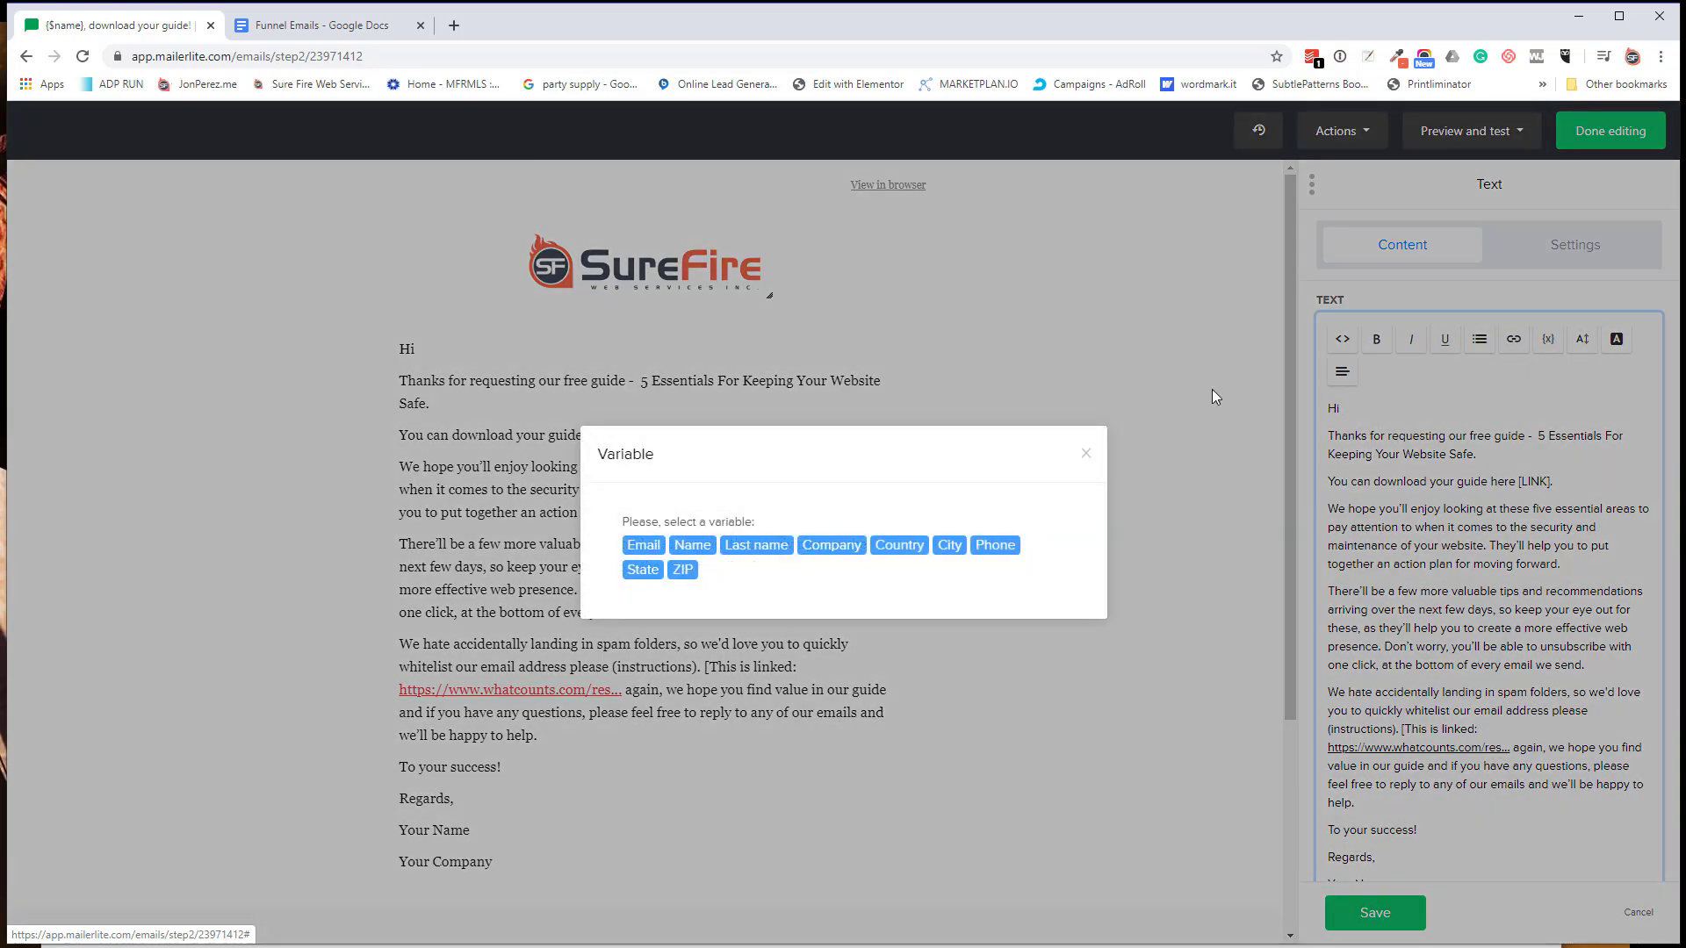
click(693, 545)
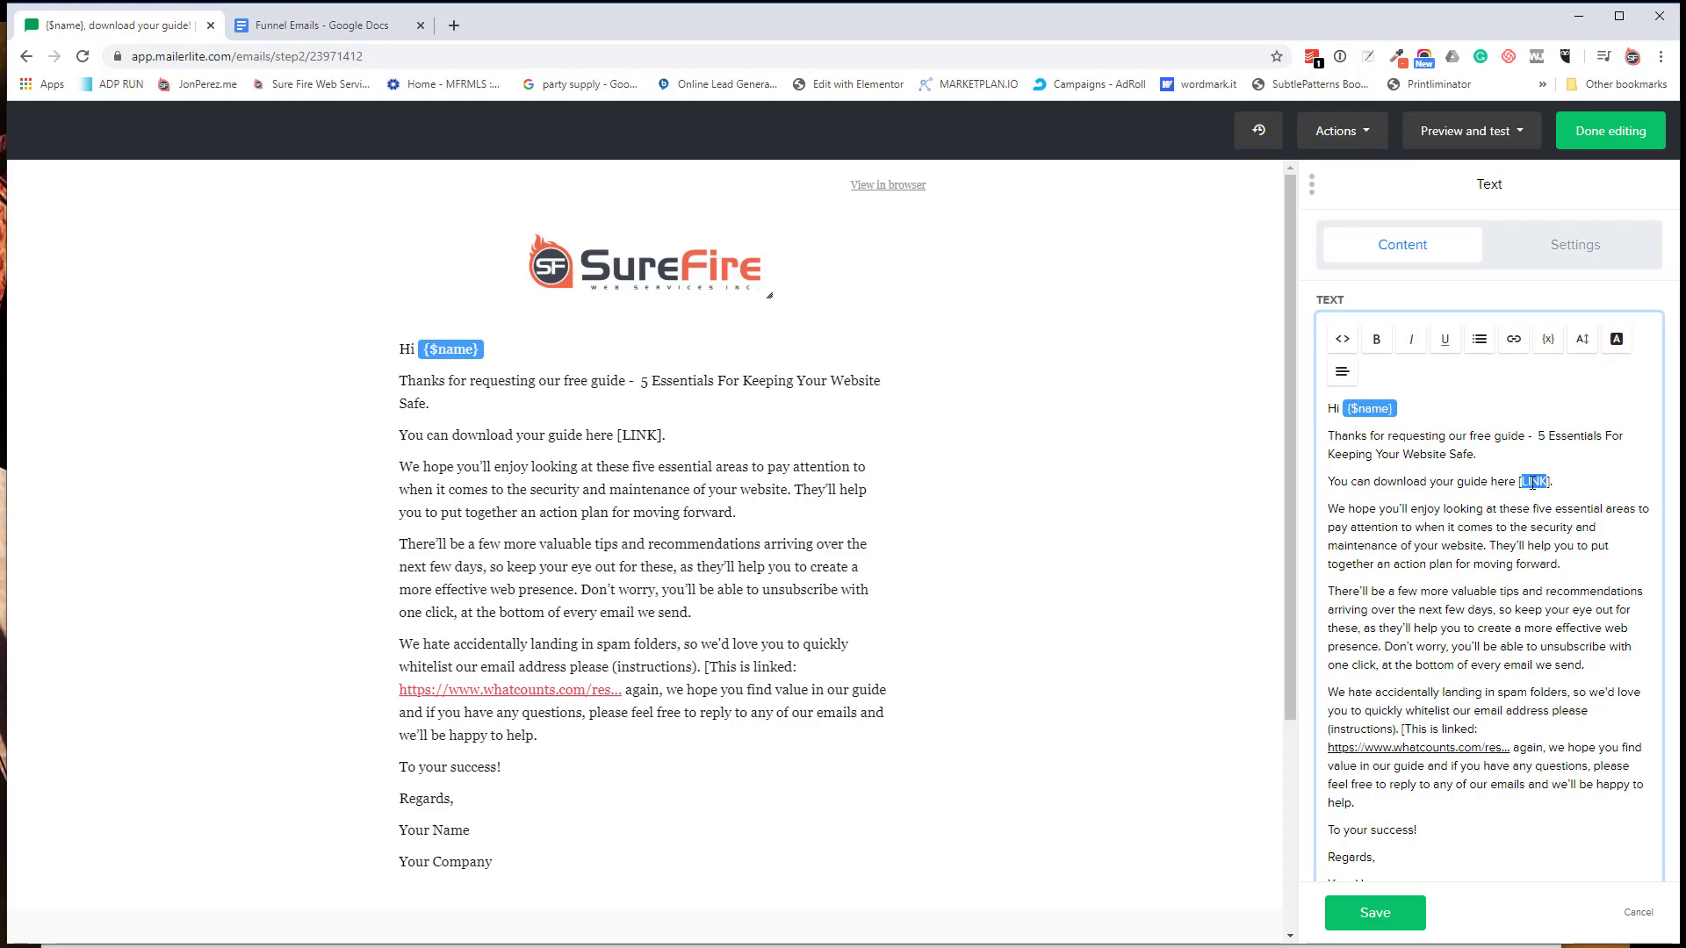
Step: Link the LINK placeholder text to "#", set to open in a new tab, and save the text block
click(1516, 342)
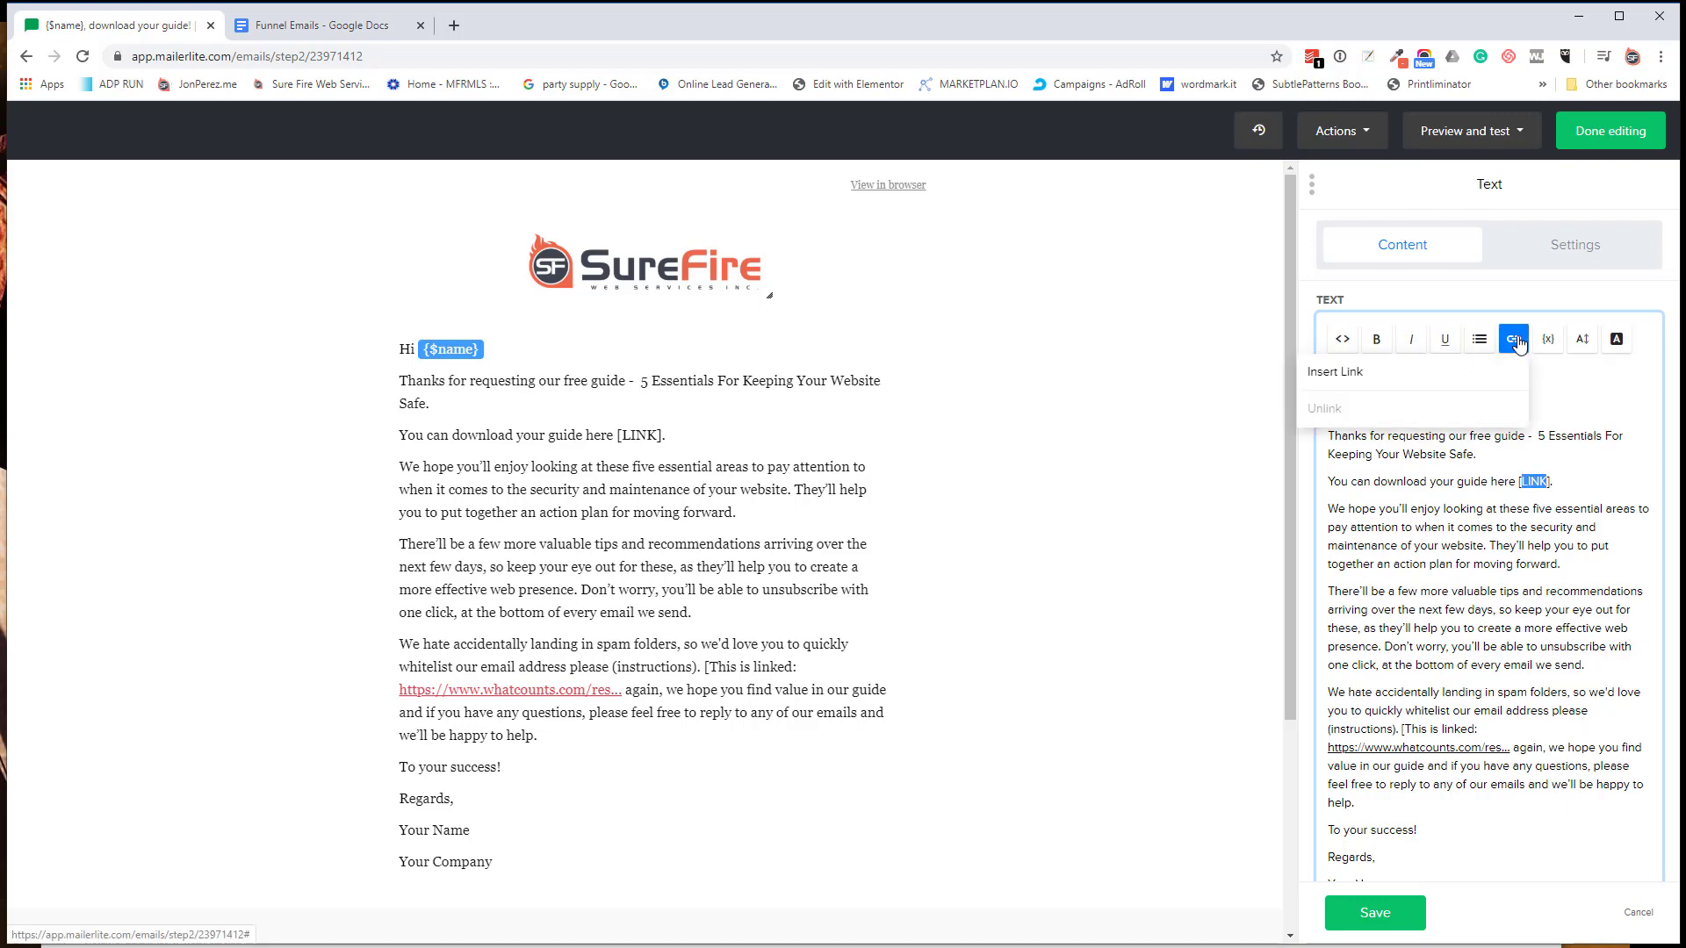
click(1330, 372)
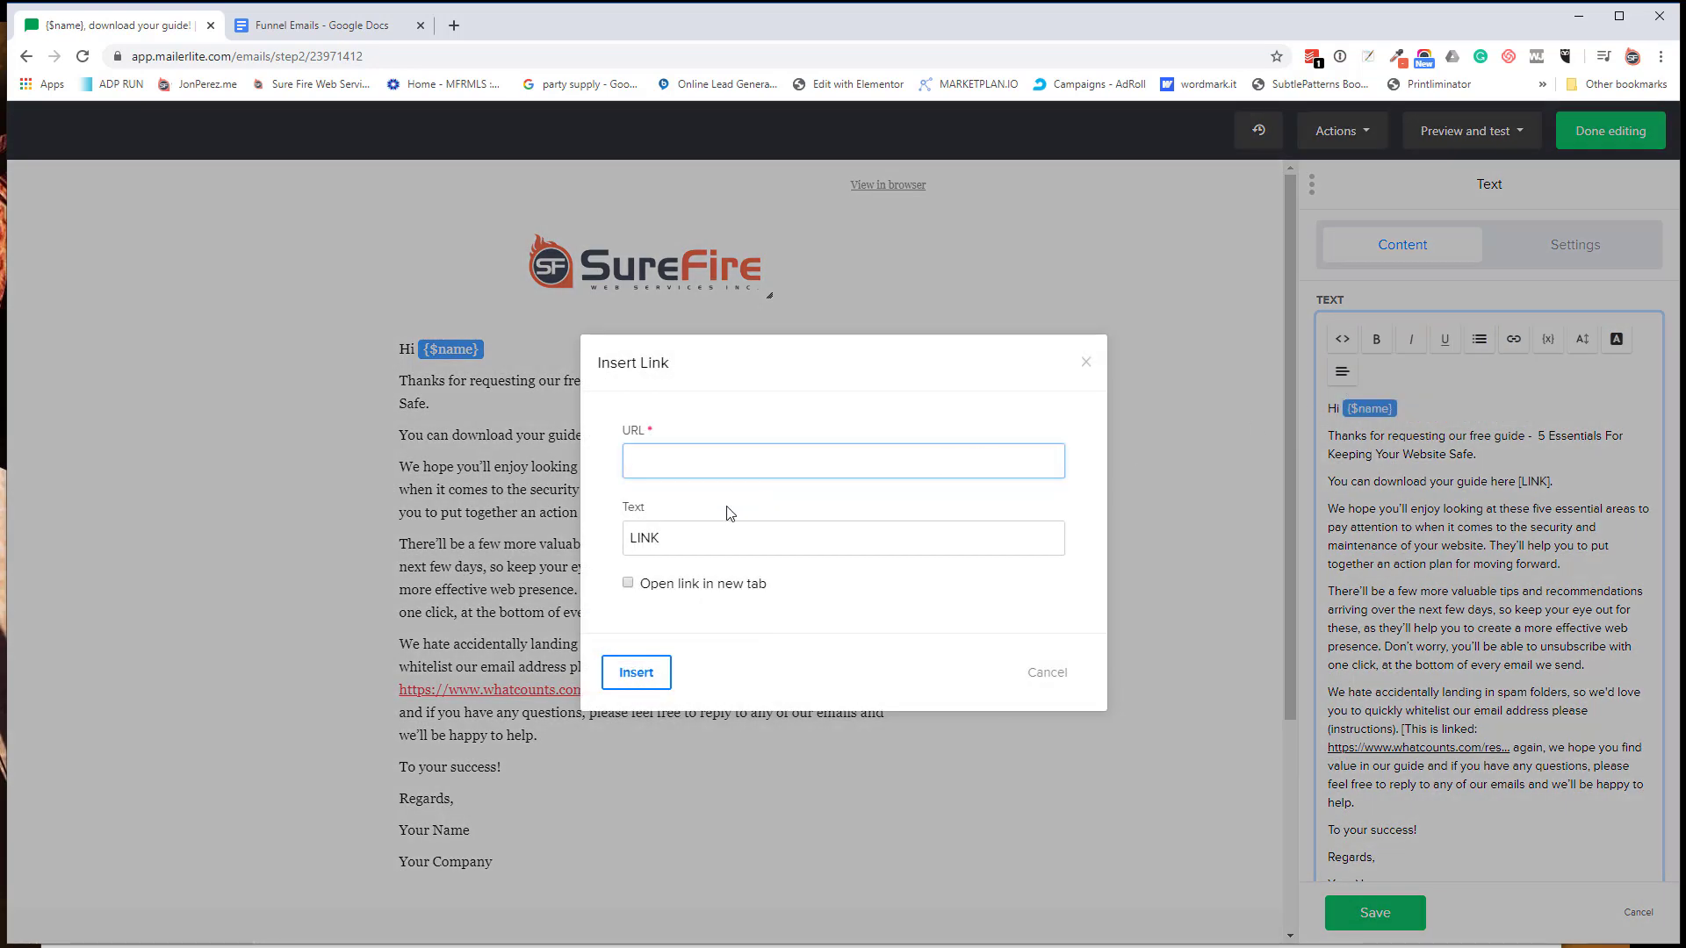
text(#)
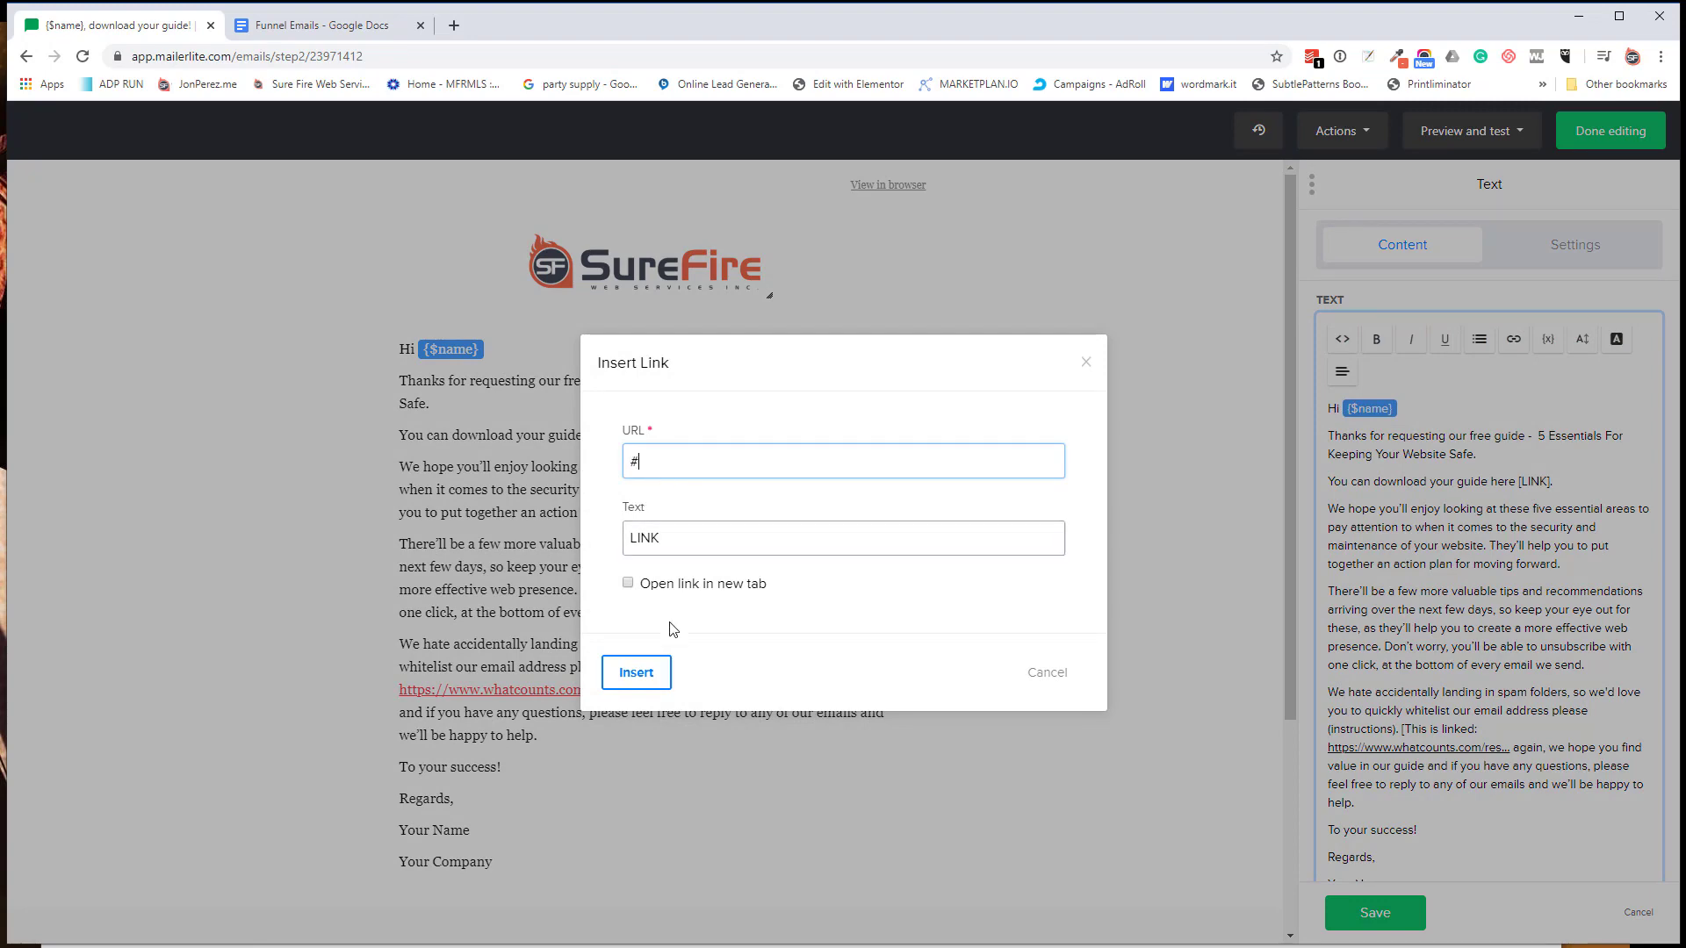
click(627, 583)
click(644, 671)
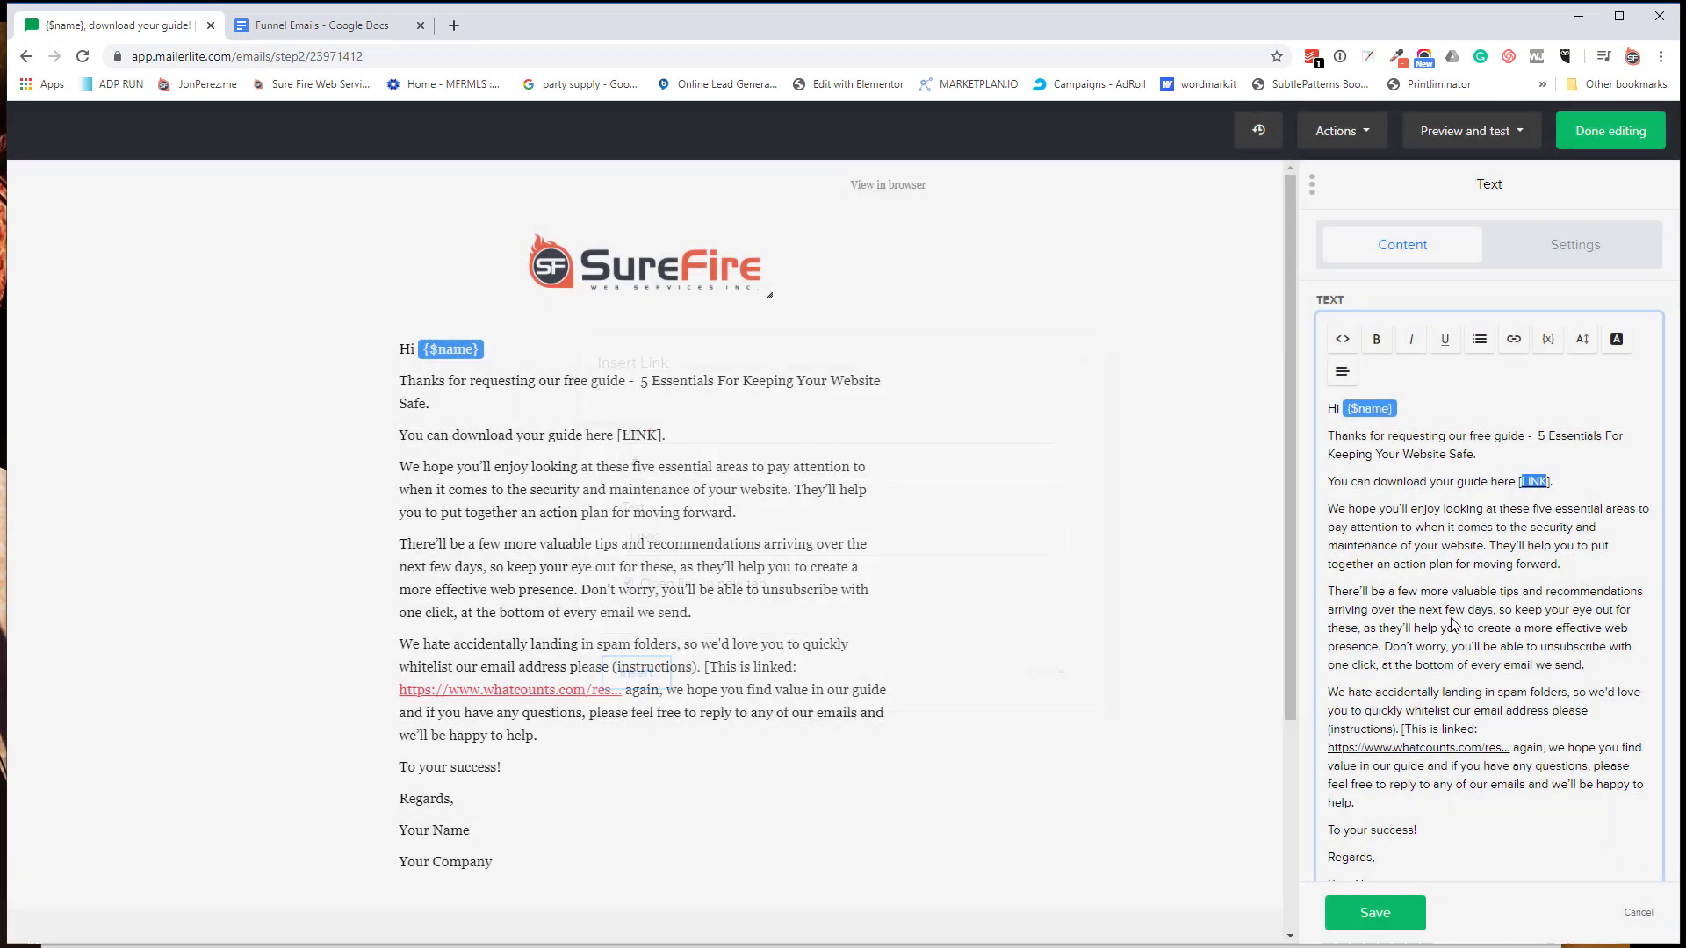
scroll(1451, 526, down, 1)
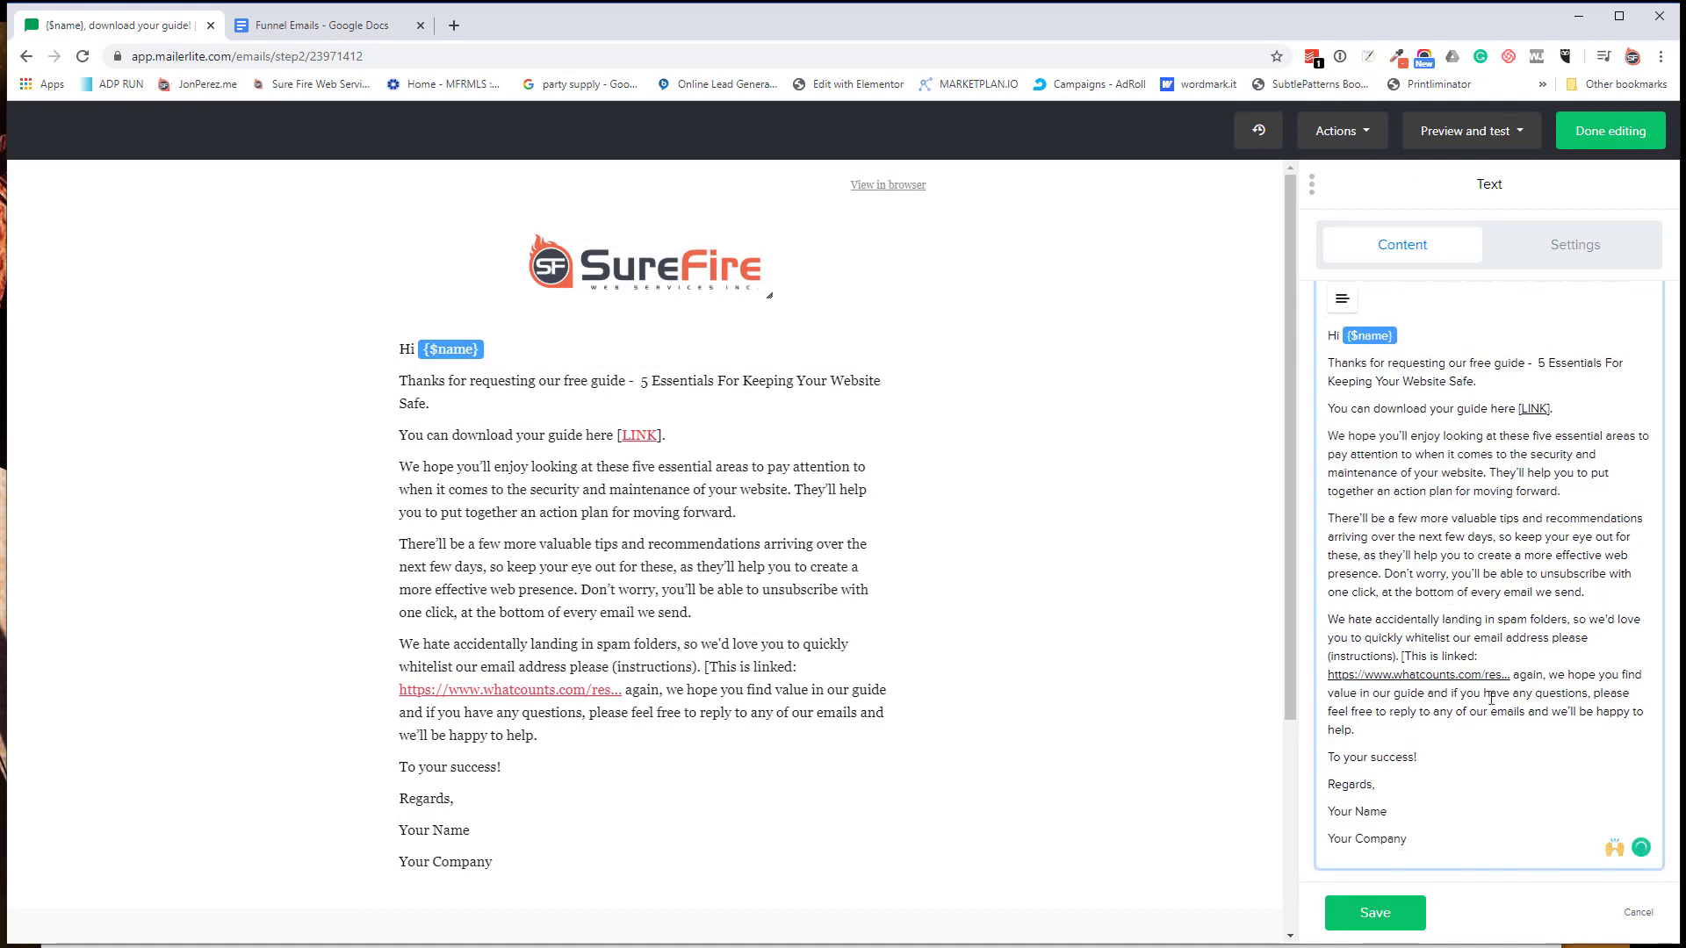
click(1375, 916)
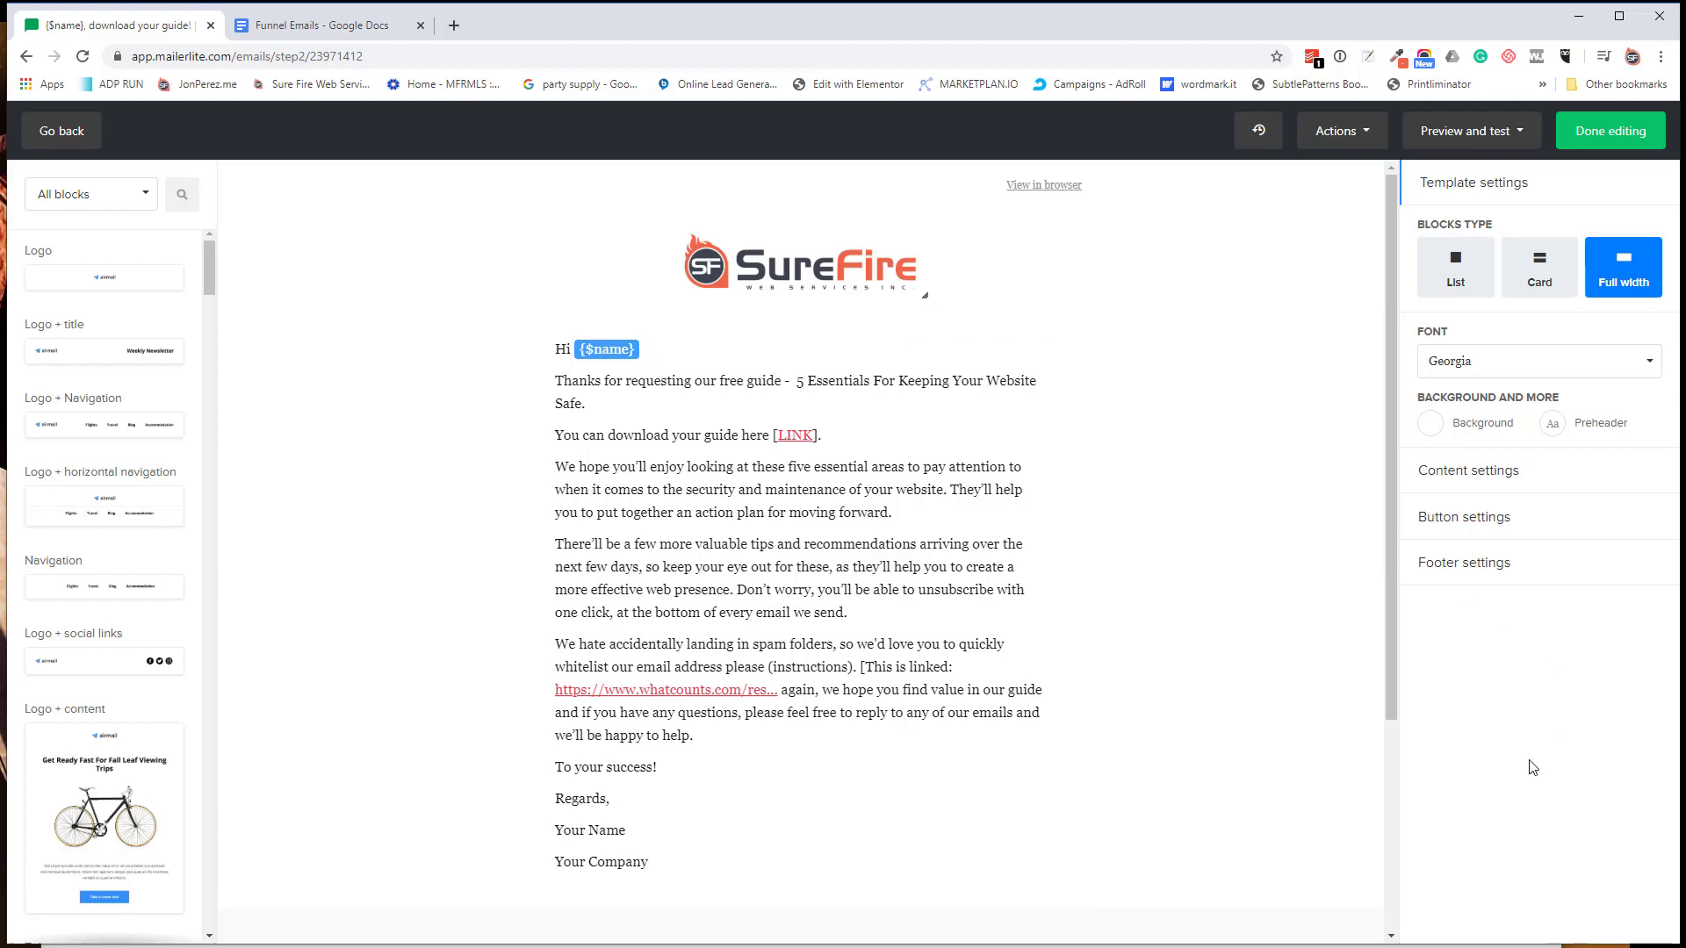
Step: Try the Card and List block types on the email and return to Full width
click(1539, 273)
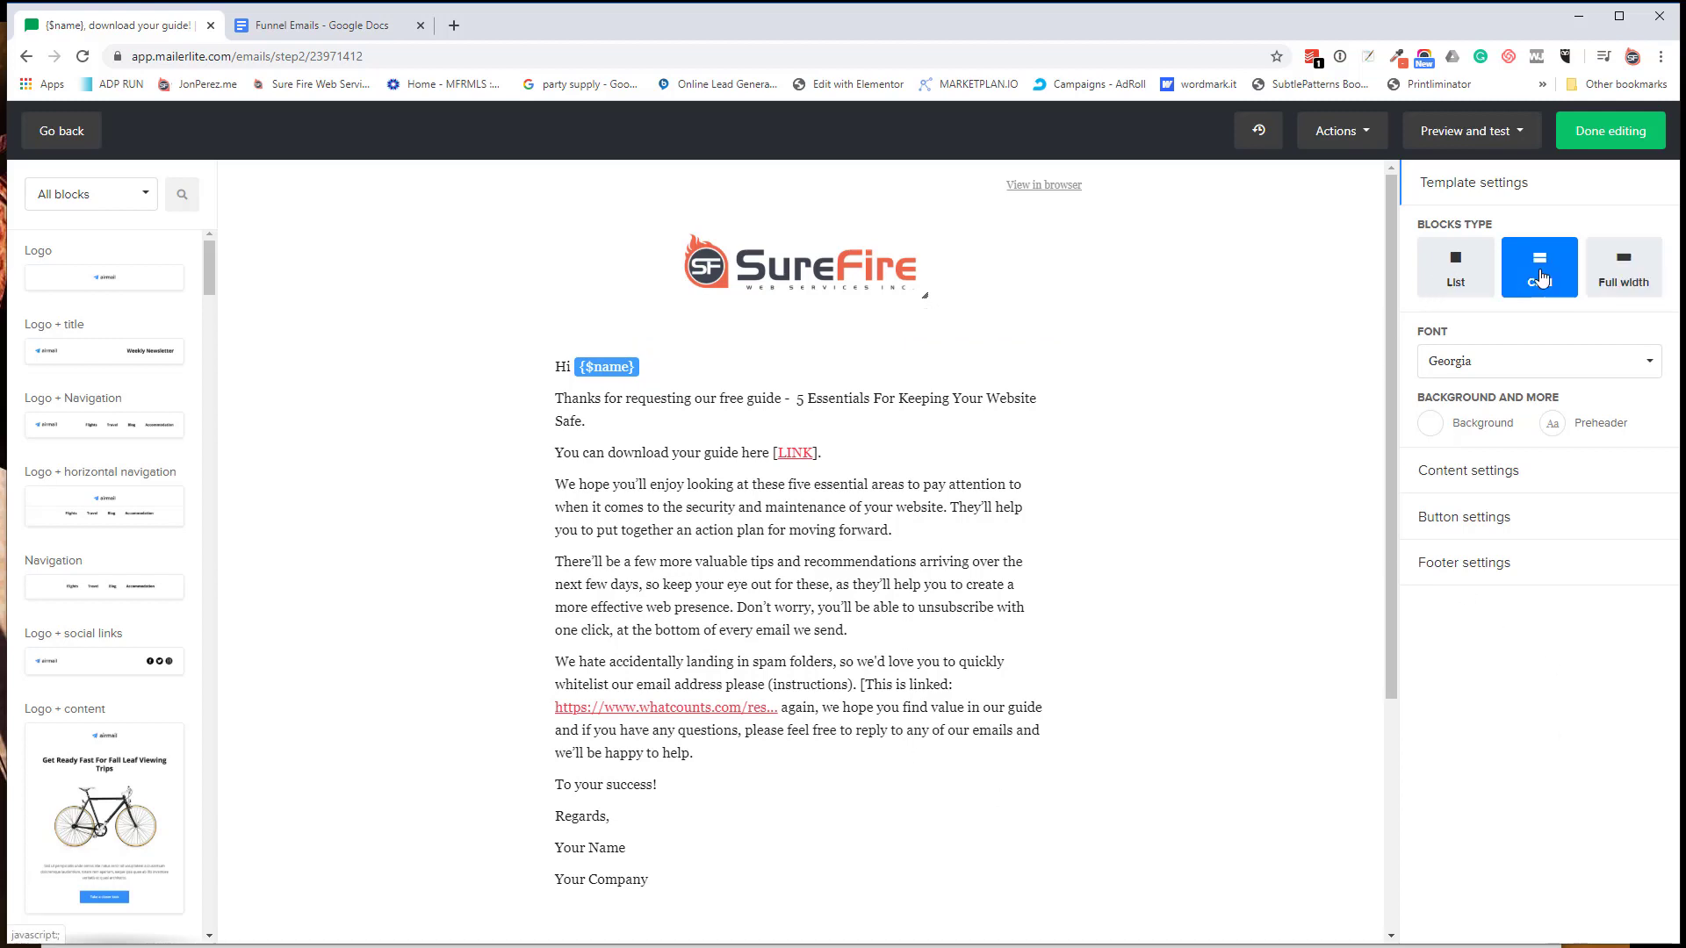
click(1451, 279)
click(1550, 274)
click(1623, 274)
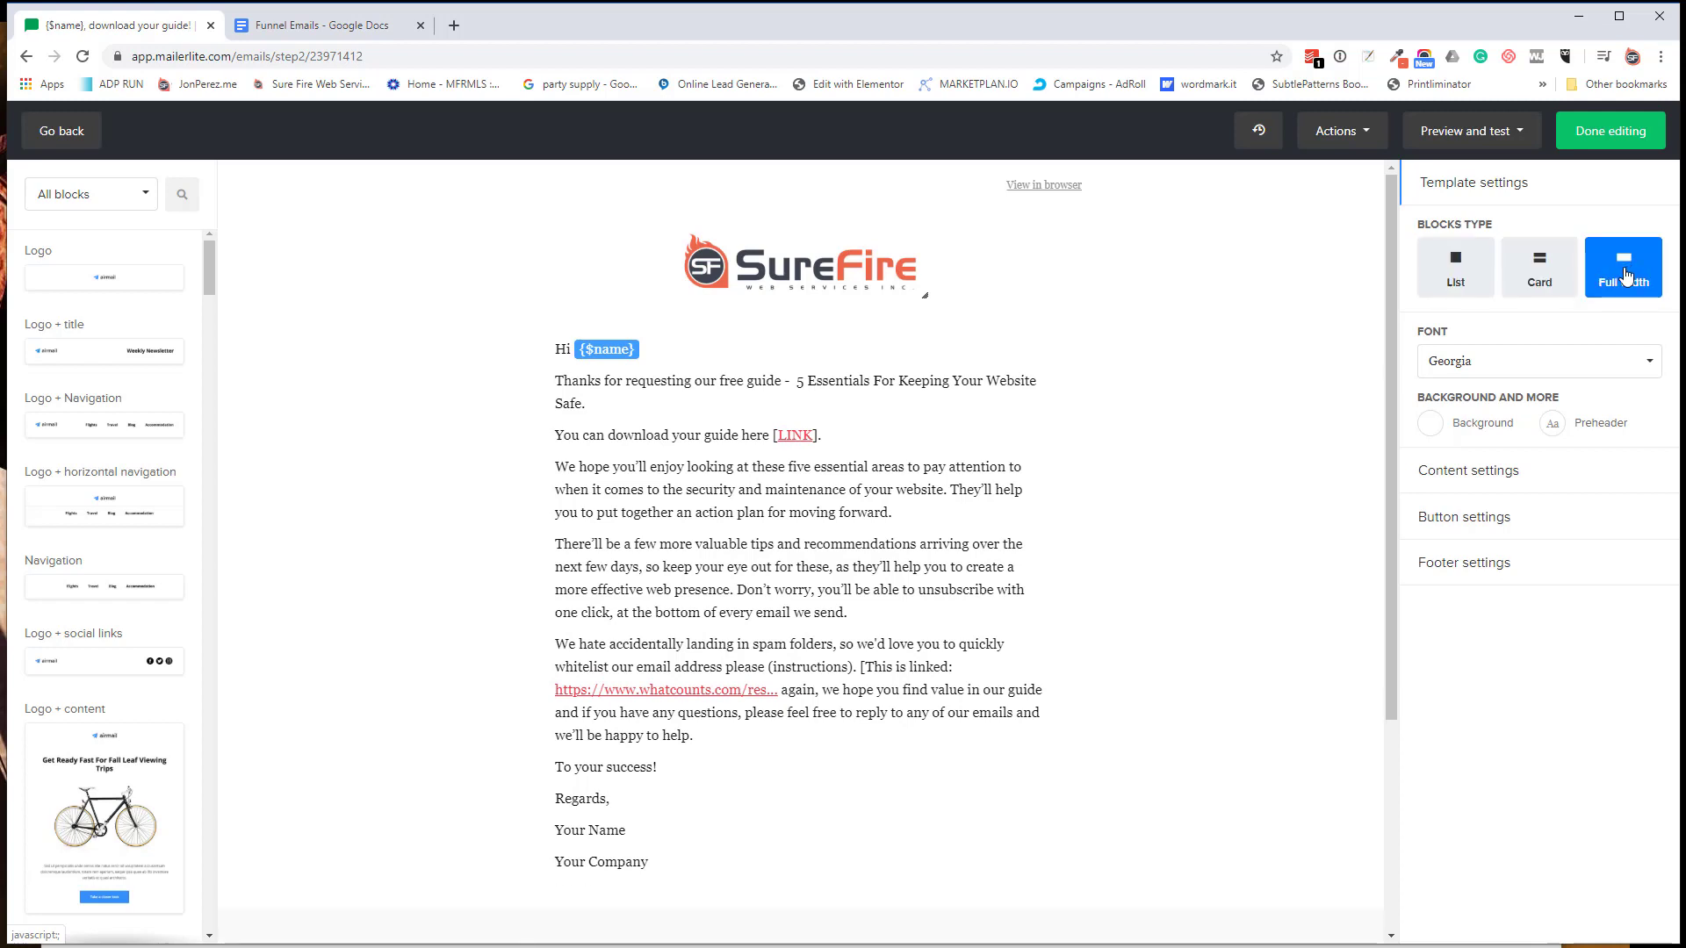
click(1549, 273)
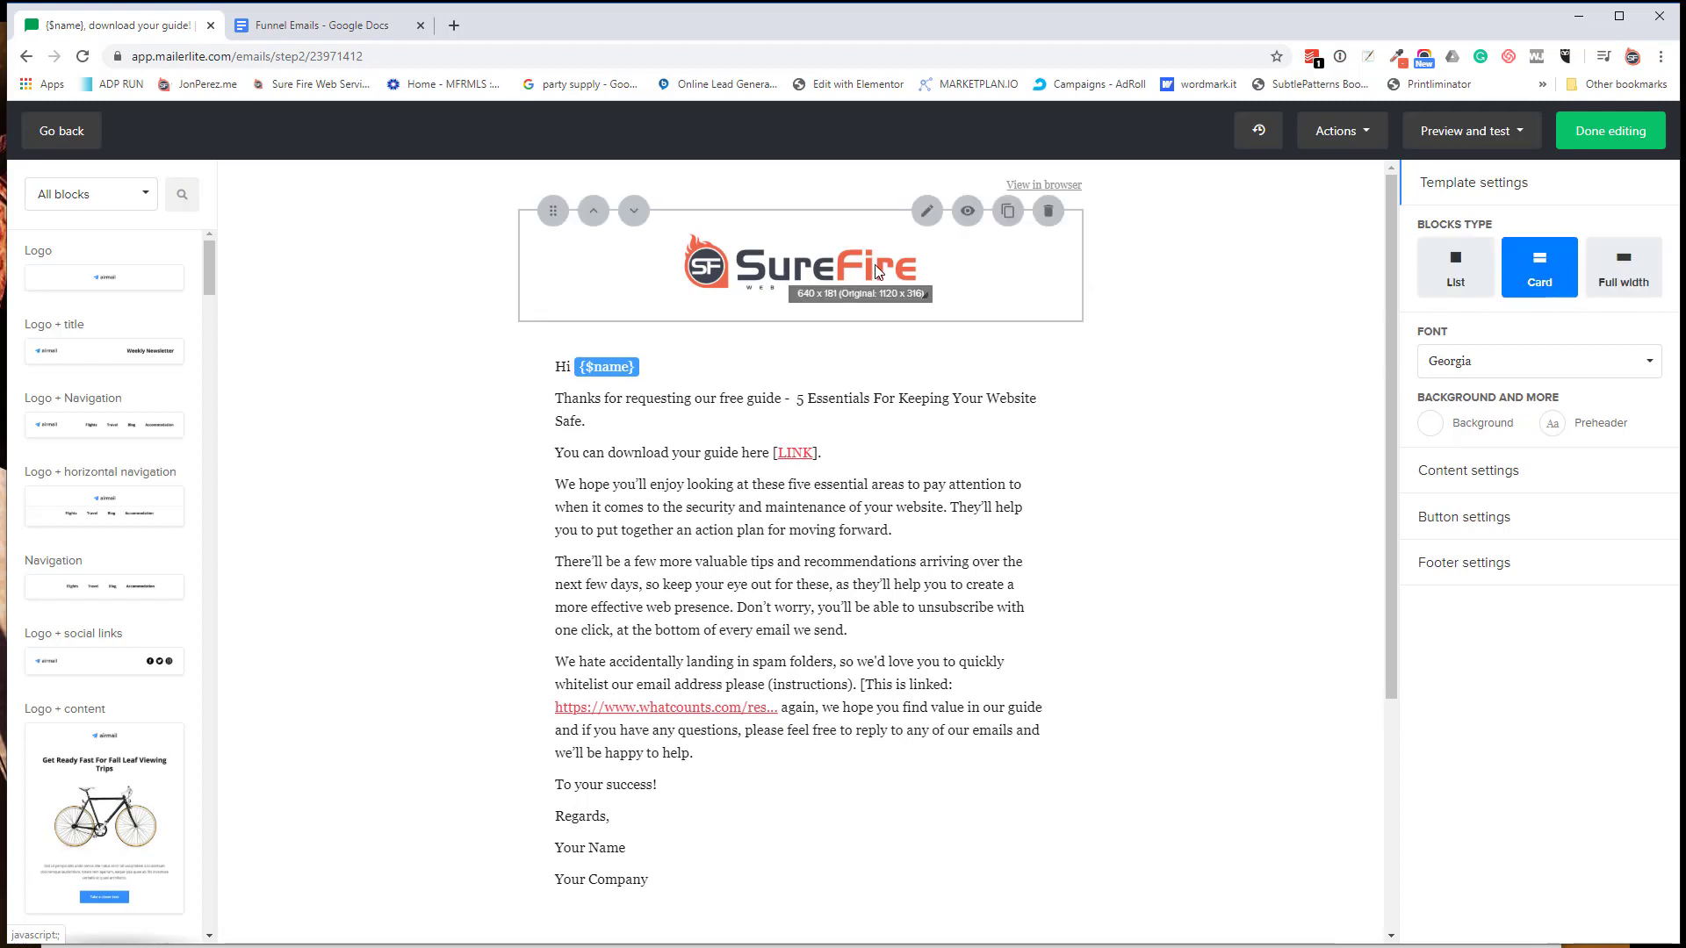
click(1611, 279)
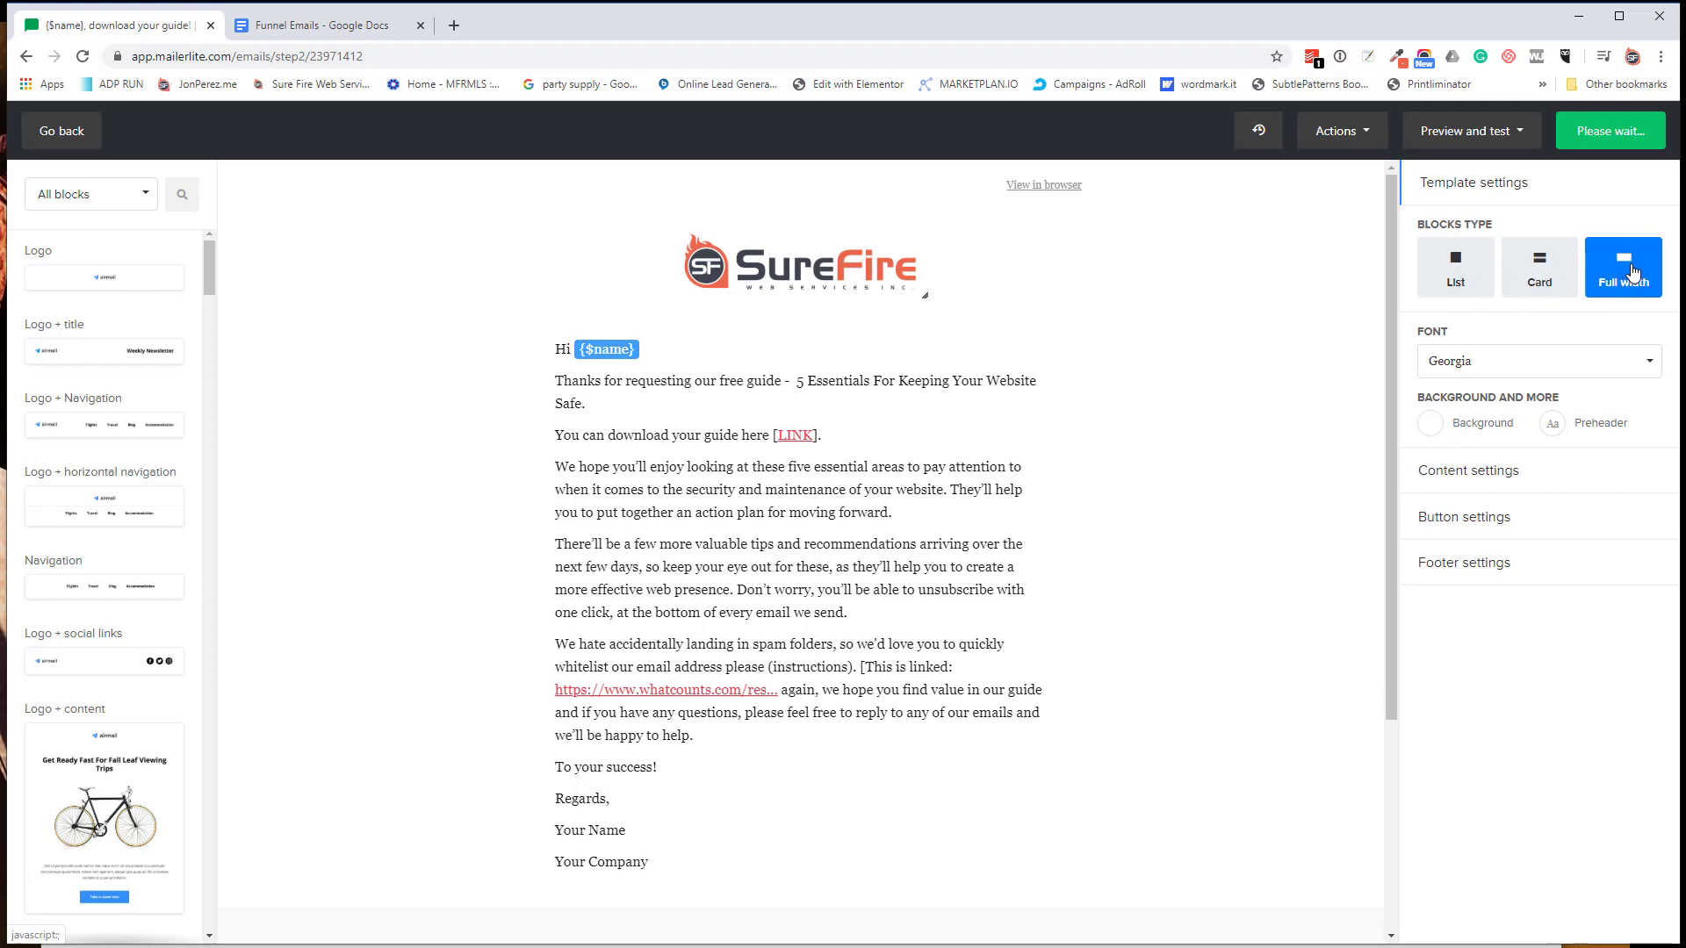
Step: Set the template font to Arial and open the content style settings
click(1495, 367)
click(1452, 440)
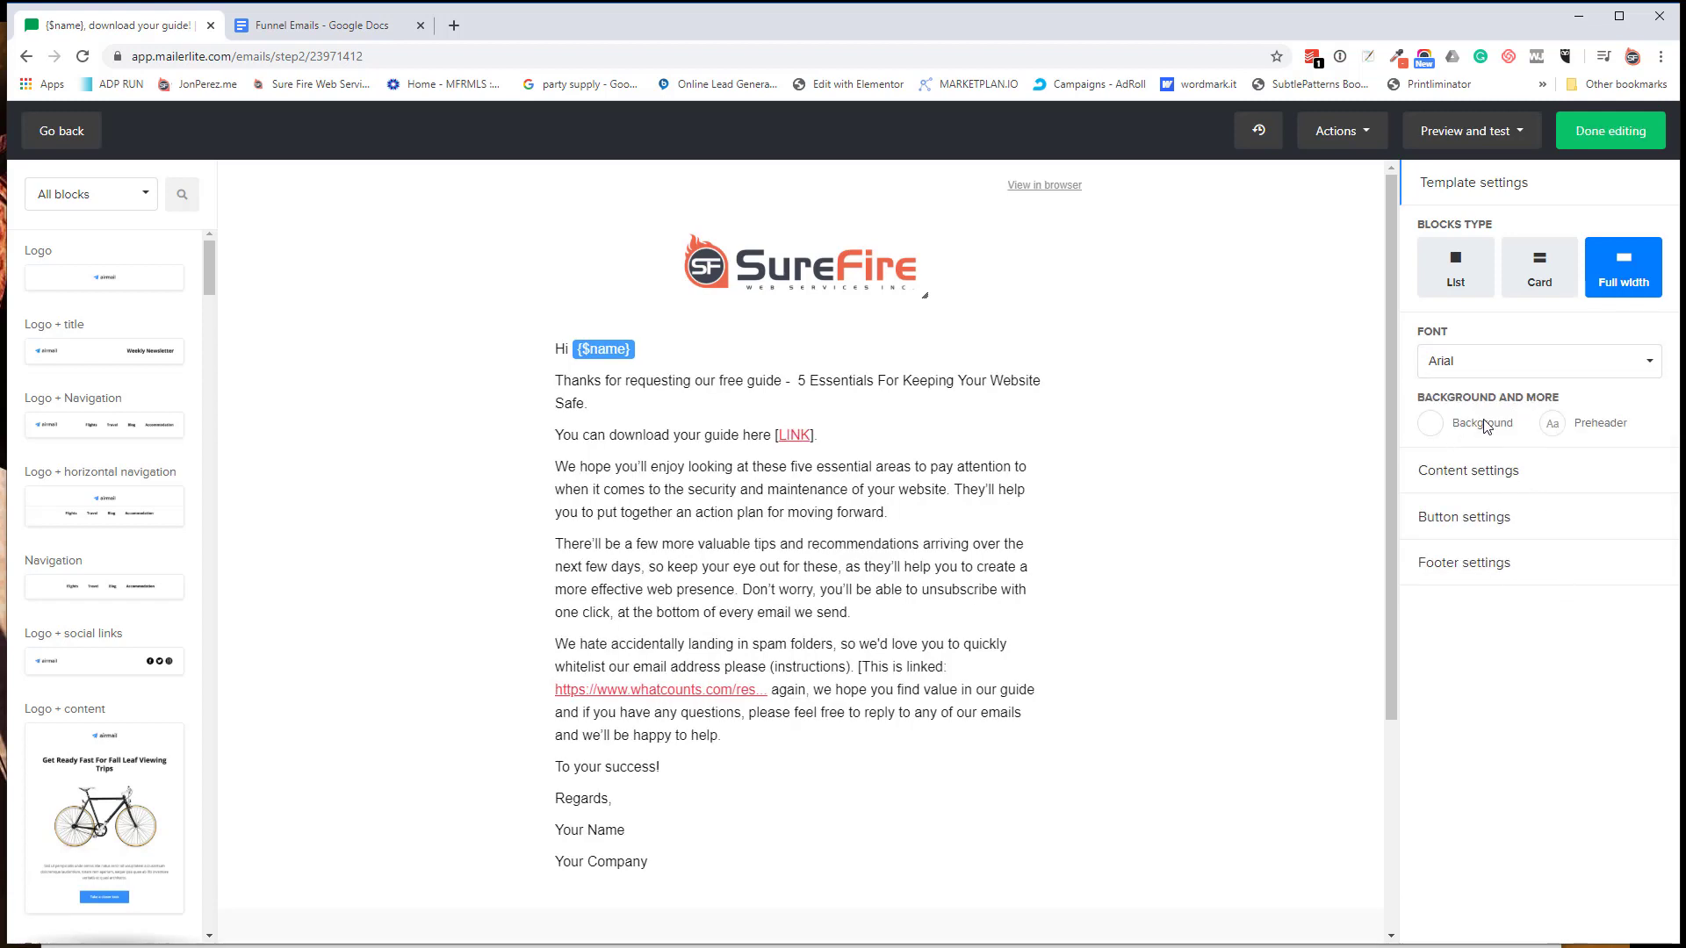
click(1466, 474)
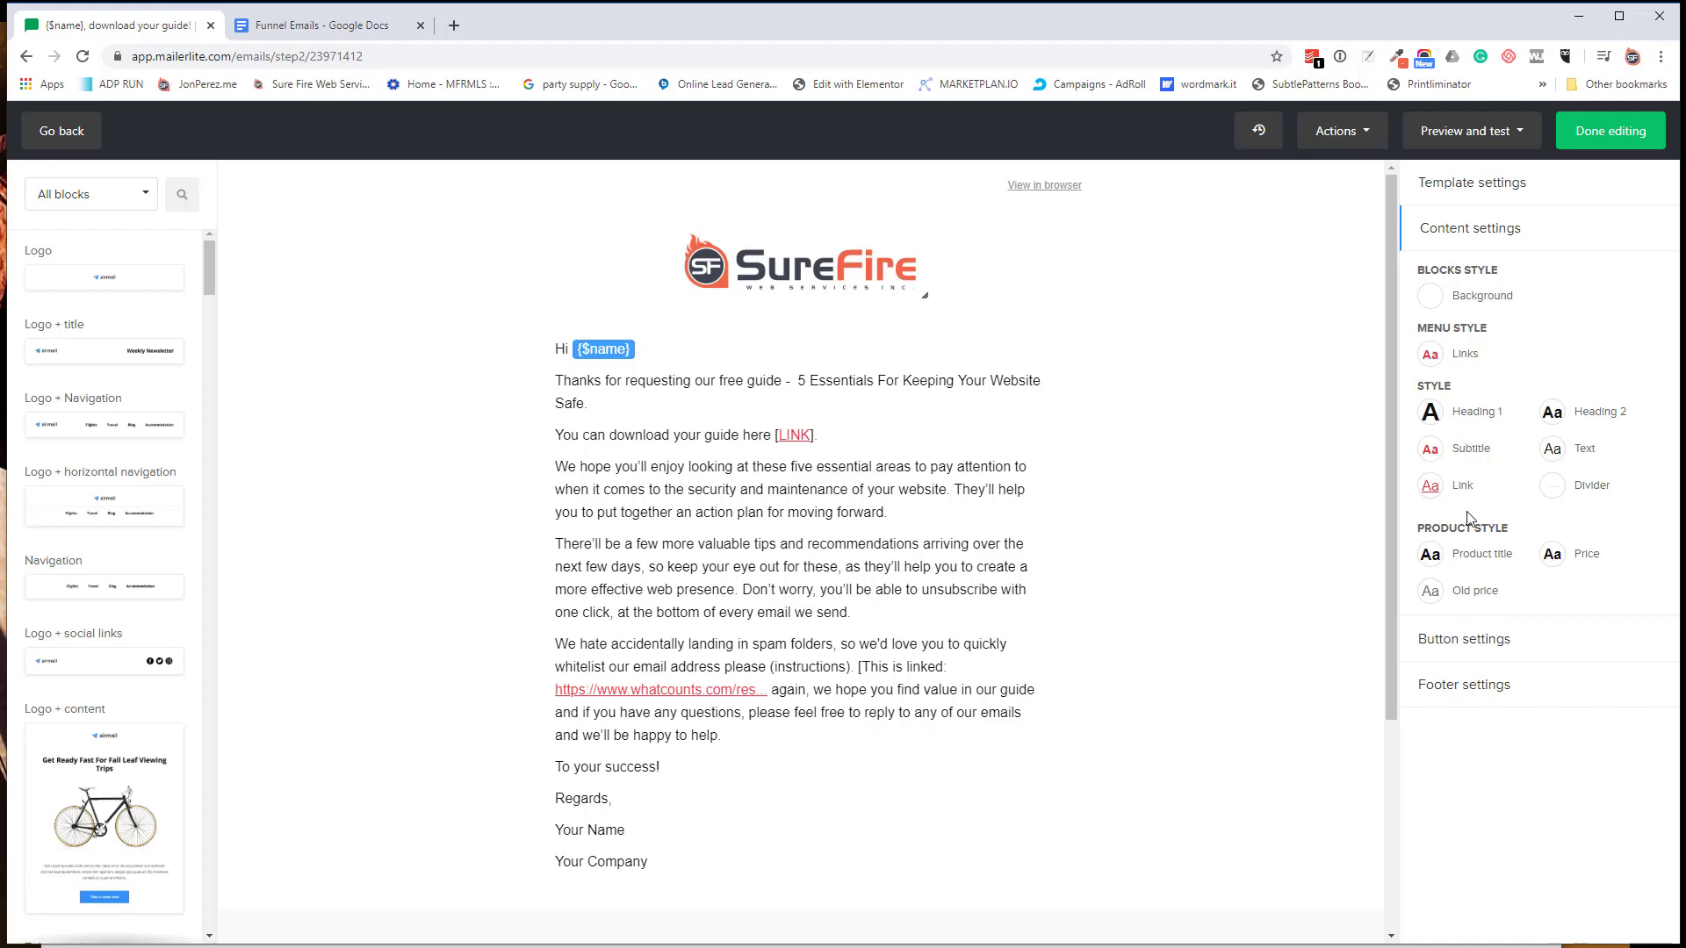
Step: Review the email's button style settings and the available Buttons blocks
click(956, 469)
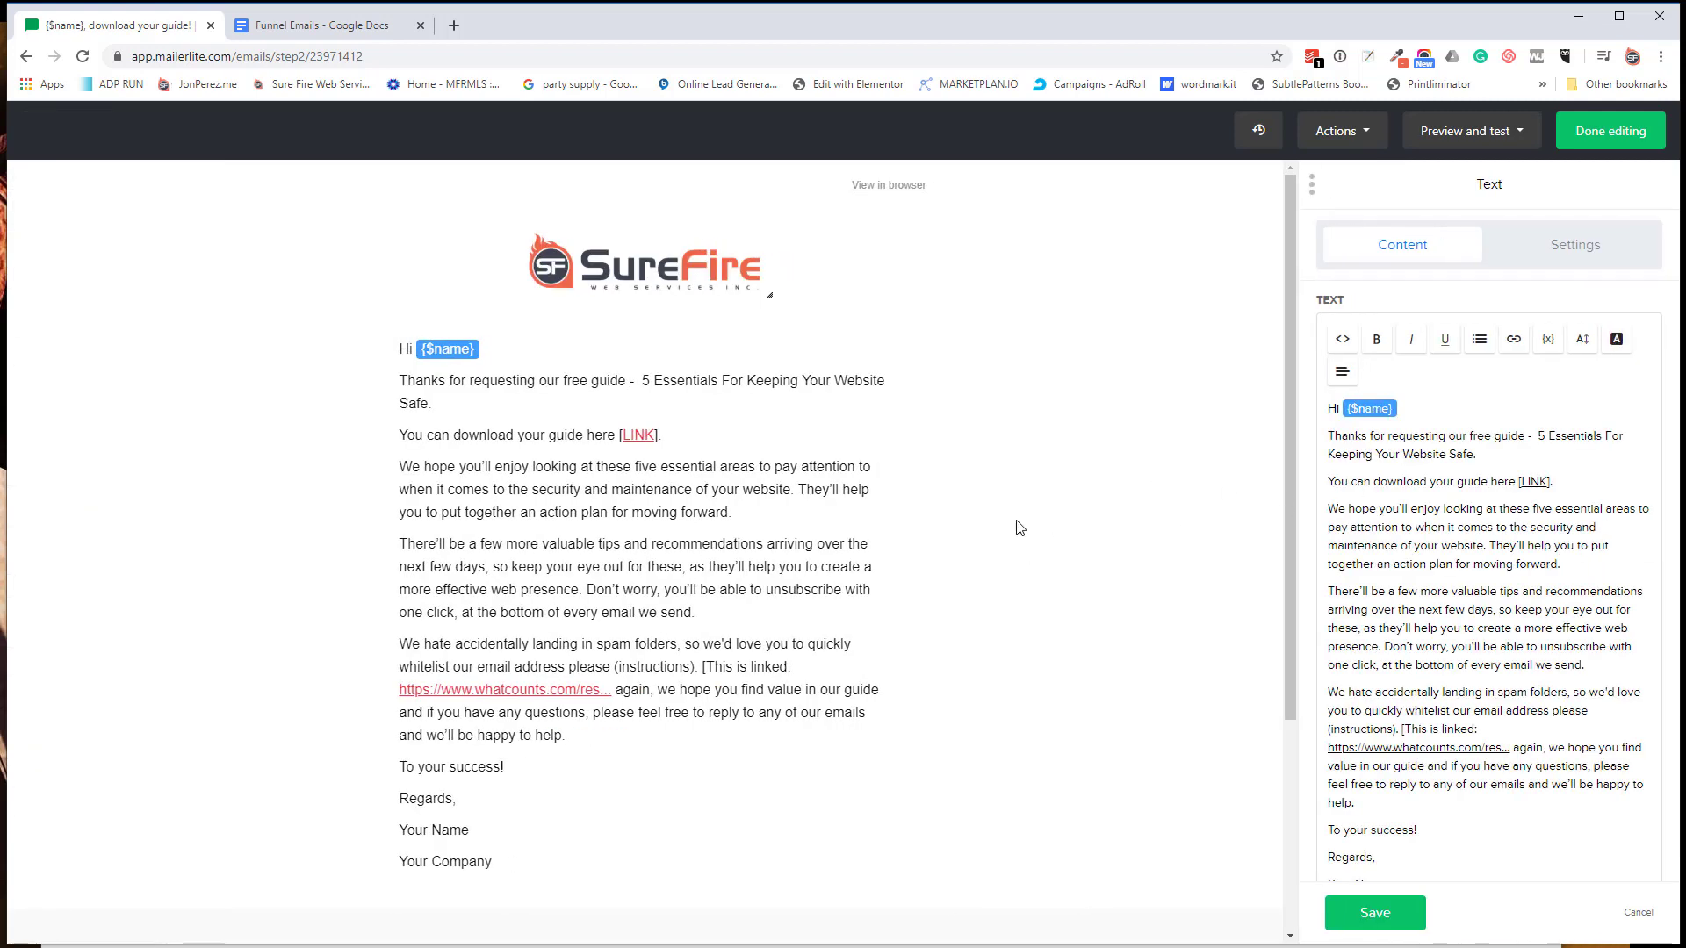
click(1381, 916)
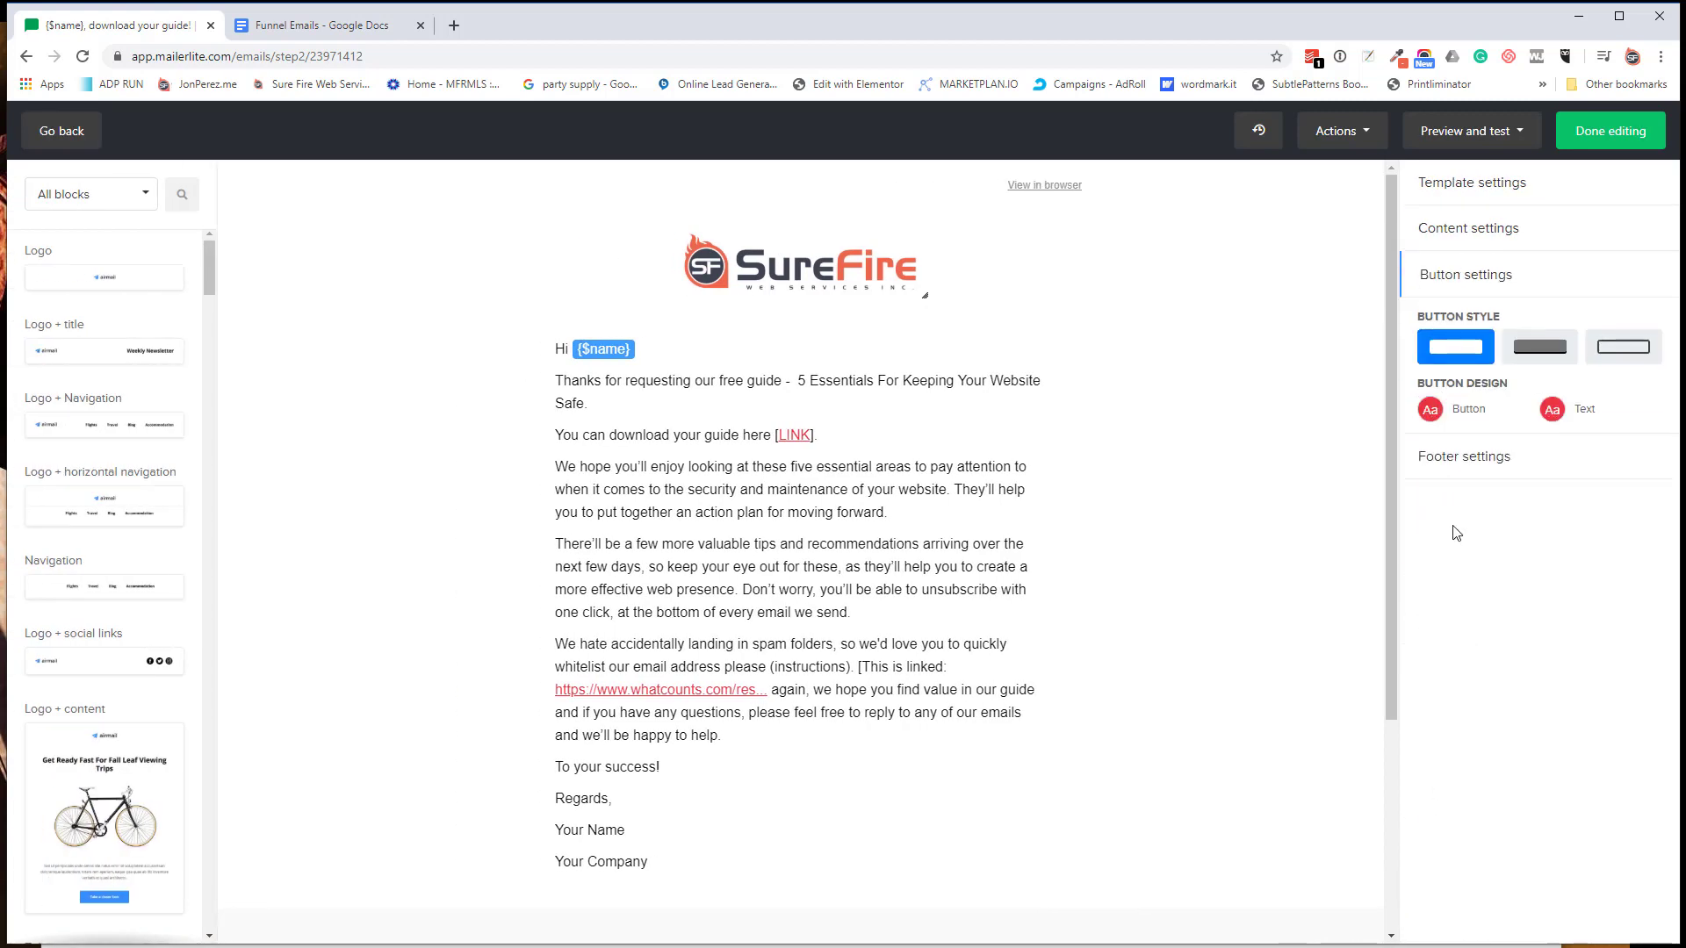
click(96, 198)
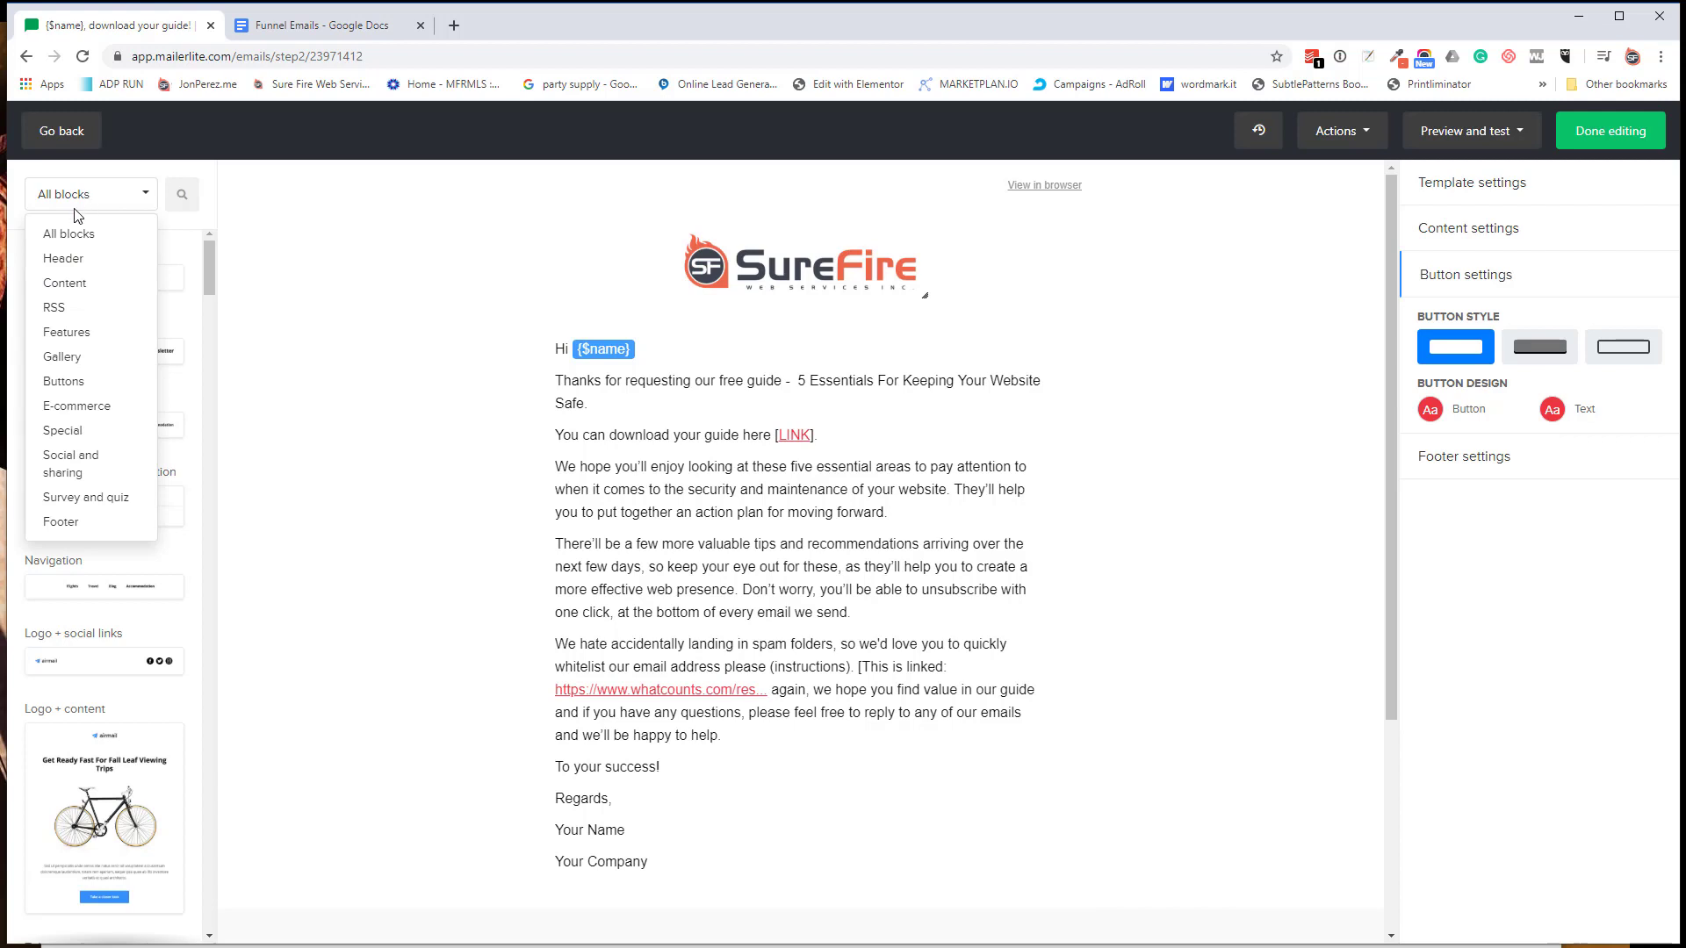
click(78, 386)
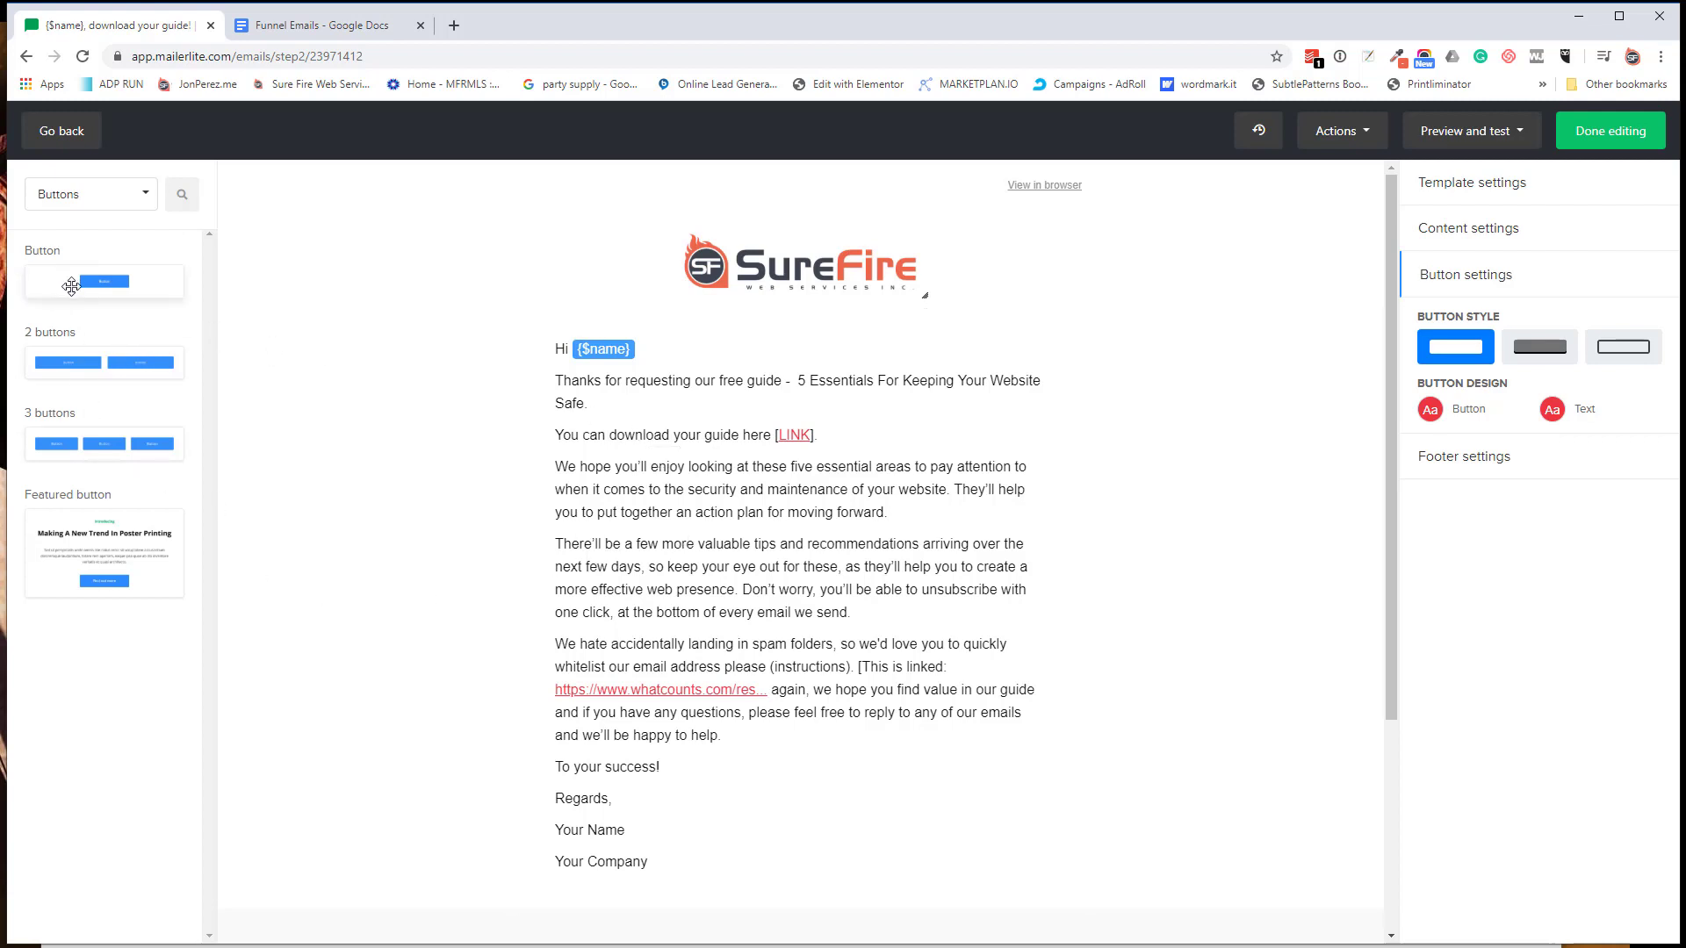
Step: Cut everything from "We hope you'll enjoy" through the sign-off out of the greeting text block and save it
click(581, 439)
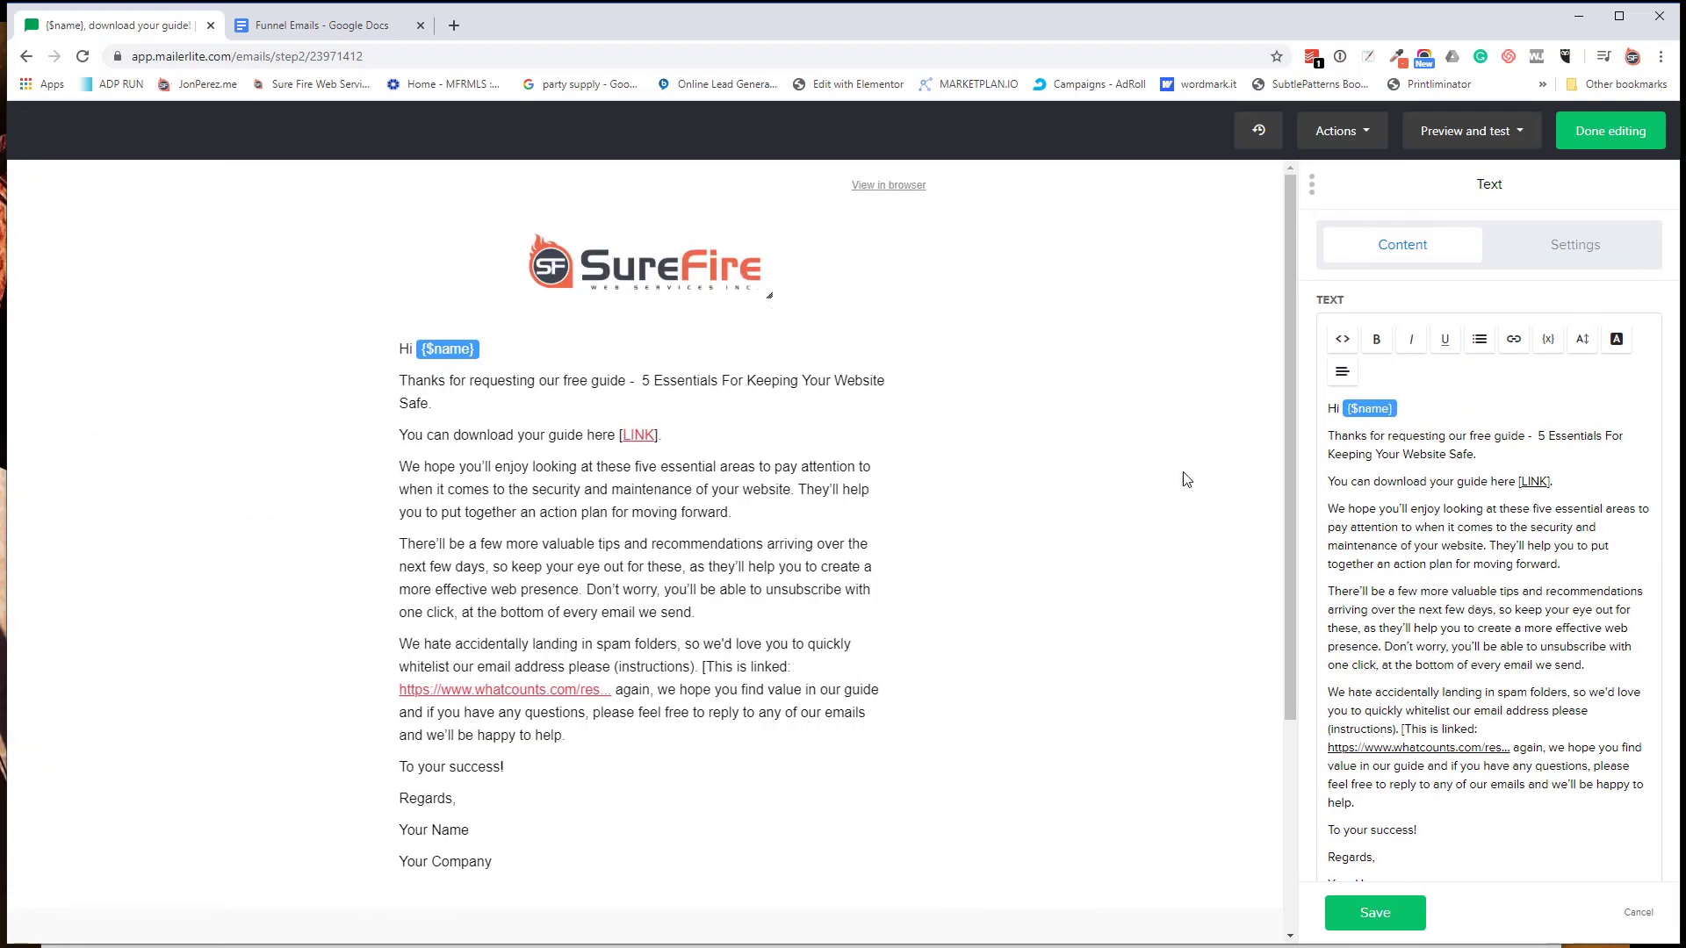
drag(1327, 508, 1388, 591)
drag(1418, 669, 1464, 889)
key(ctrl+c)
key(BackSpace)
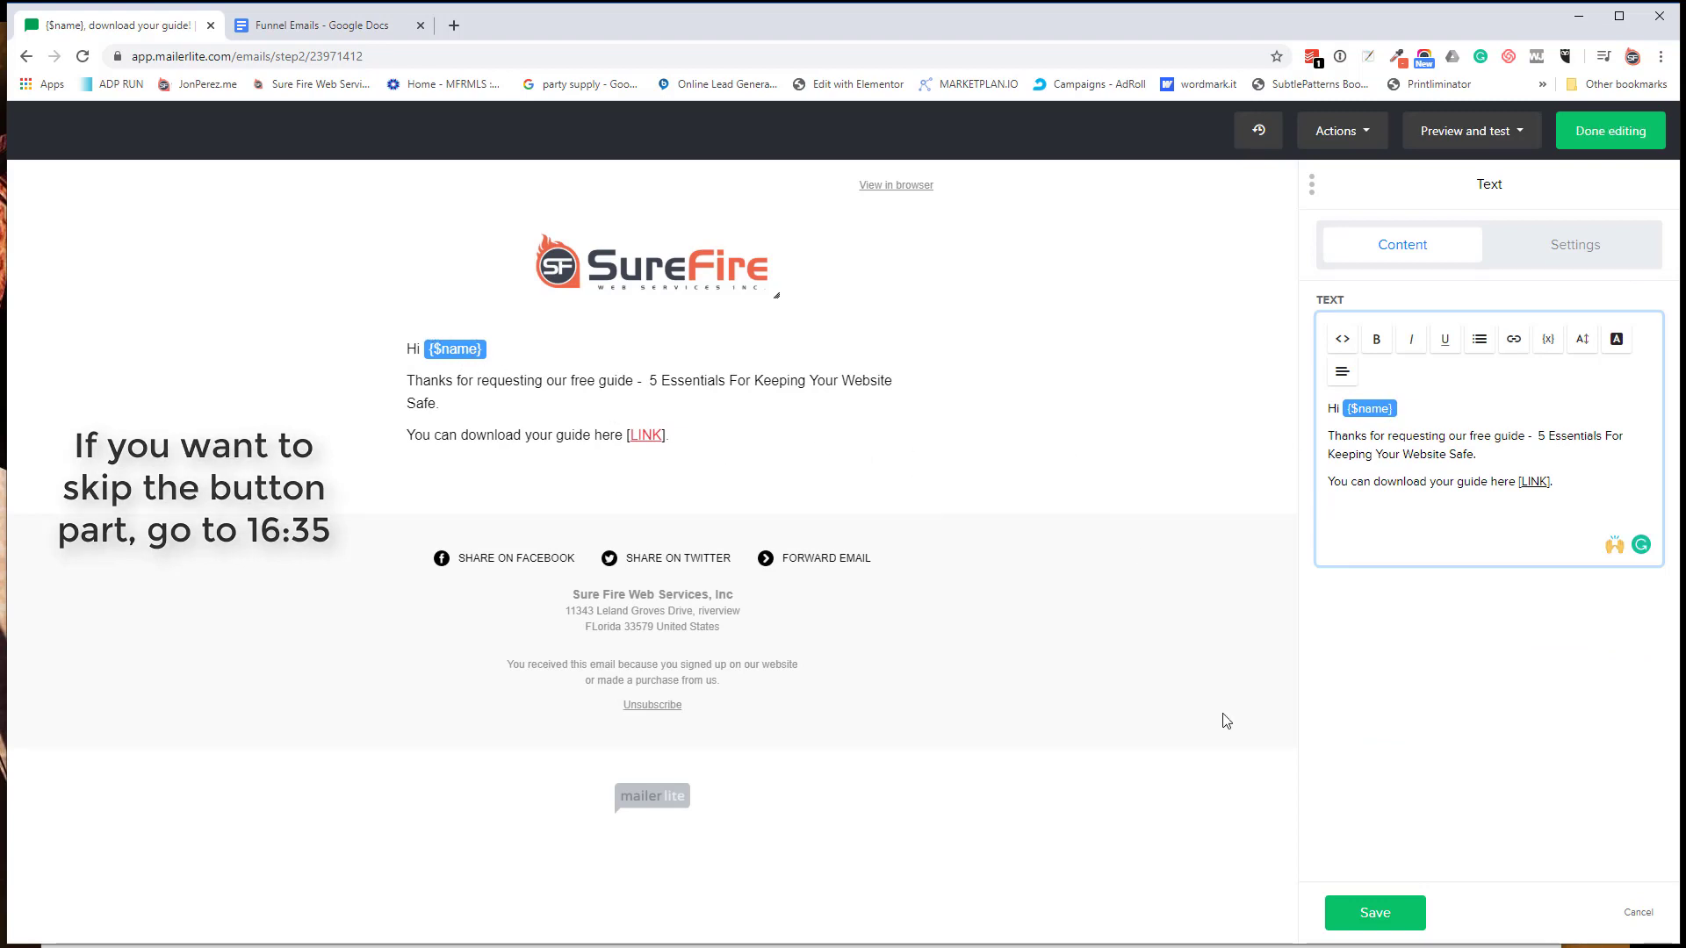
click(1373, 913)
Step: Add a Text block from the Content blocks between the greeting text and the footer, and open it for editing
click(94, 195)
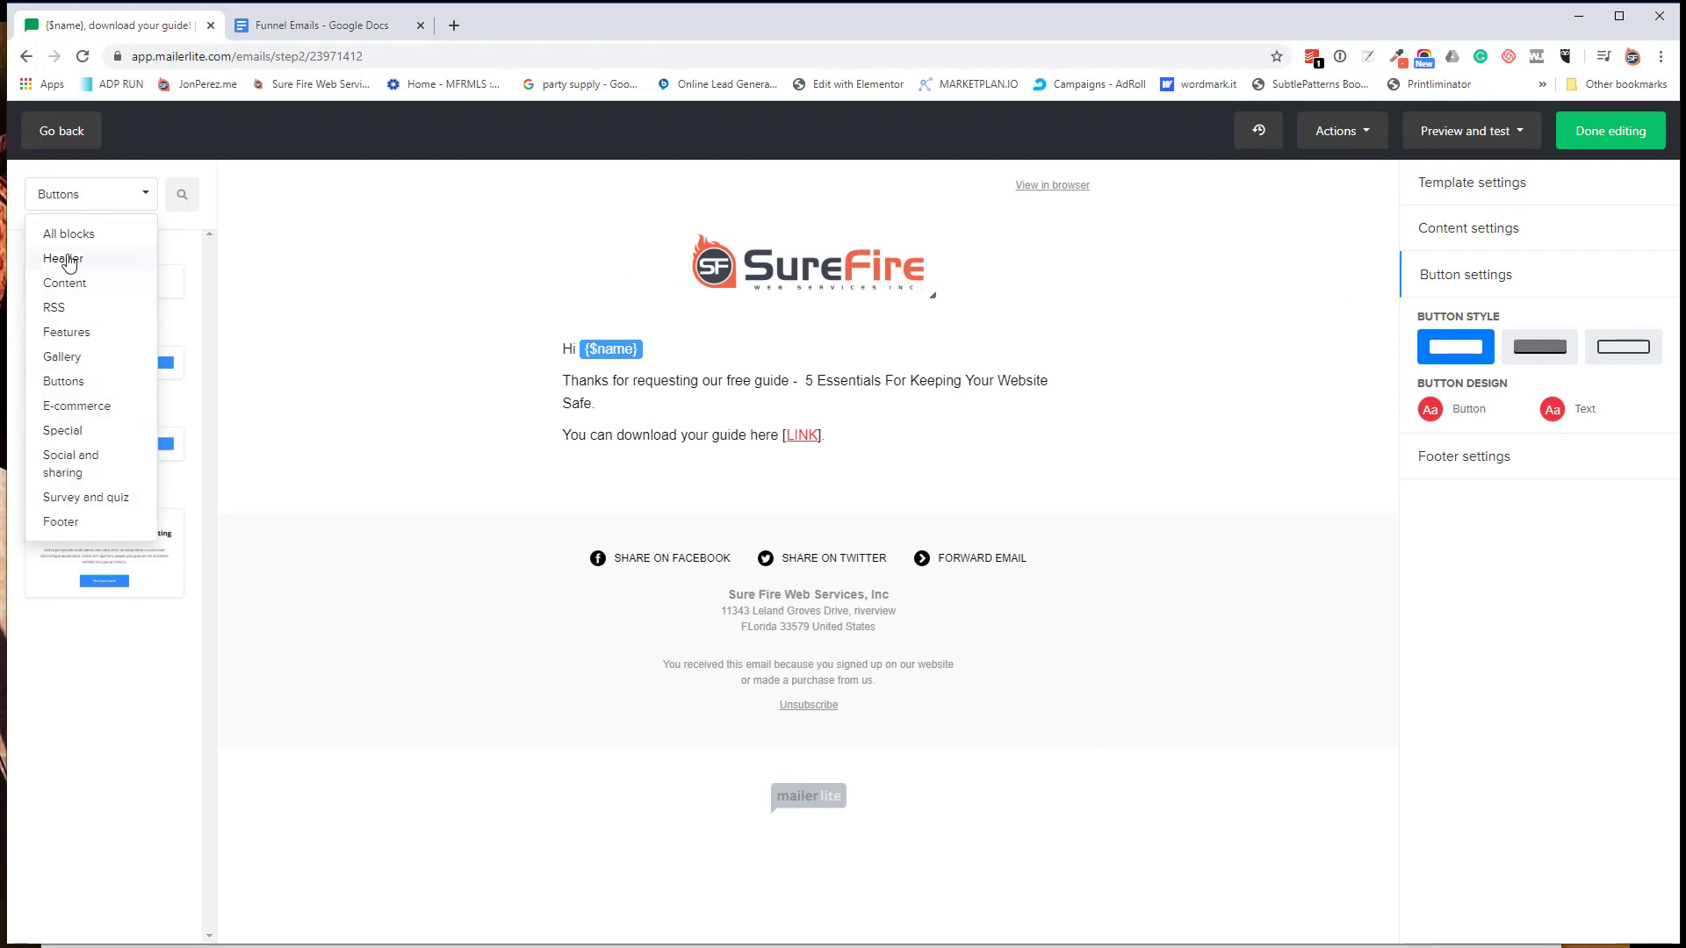
click(53, 283)
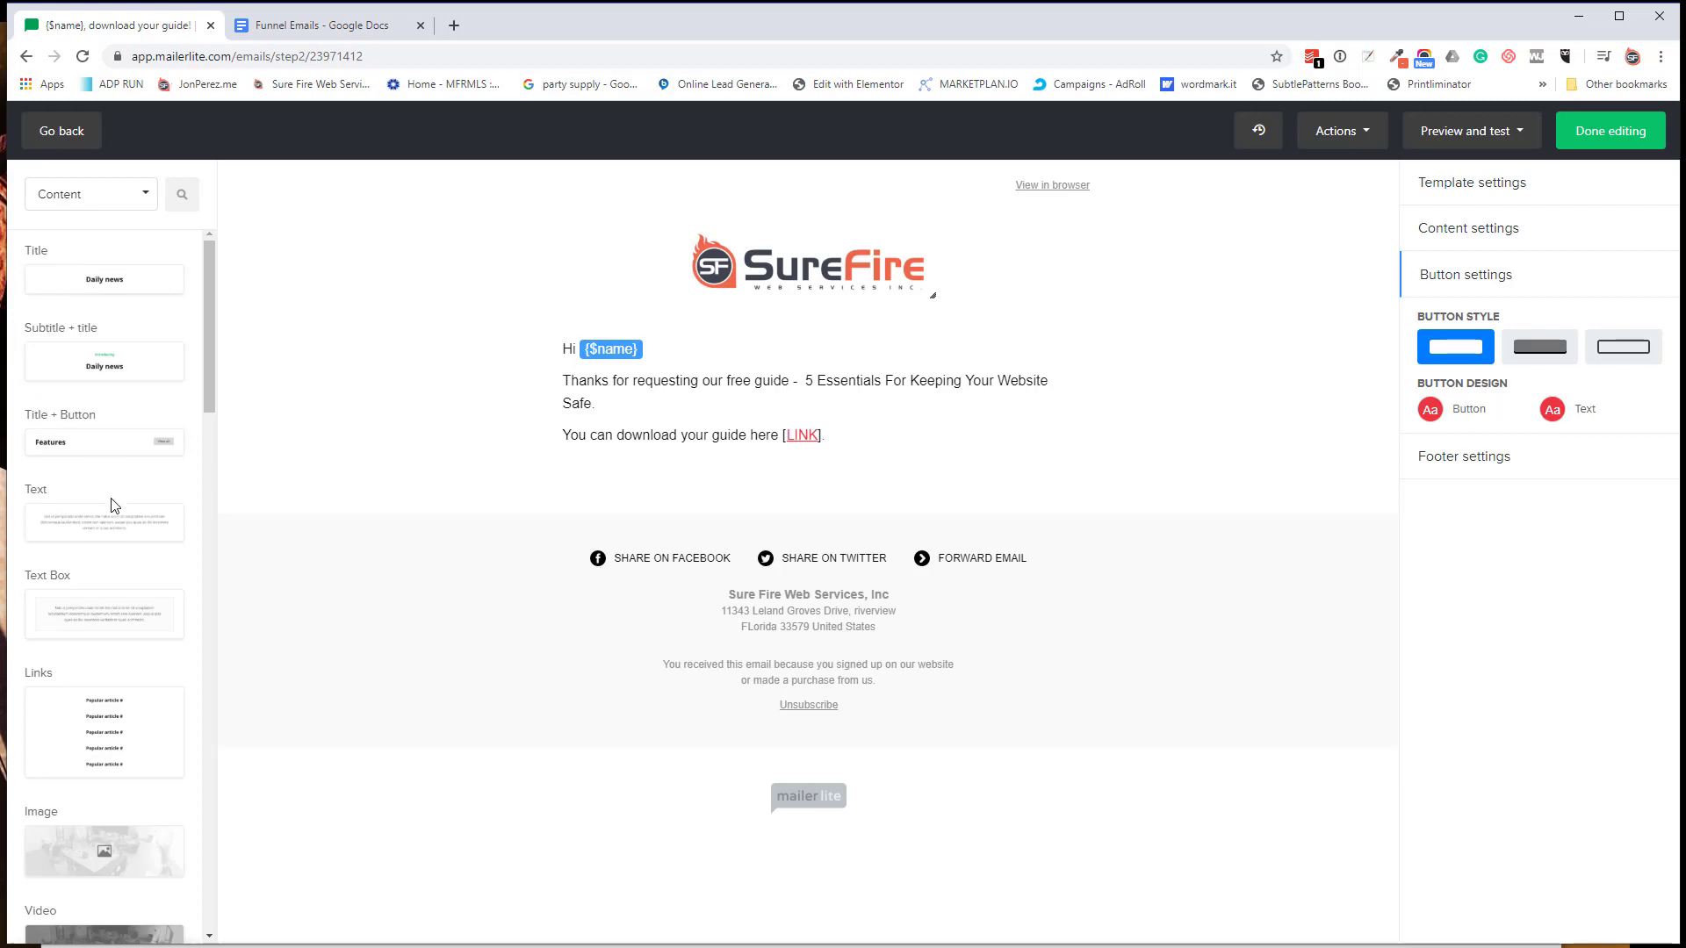
drag(97, 518, 700, 540)
click(736, 568)
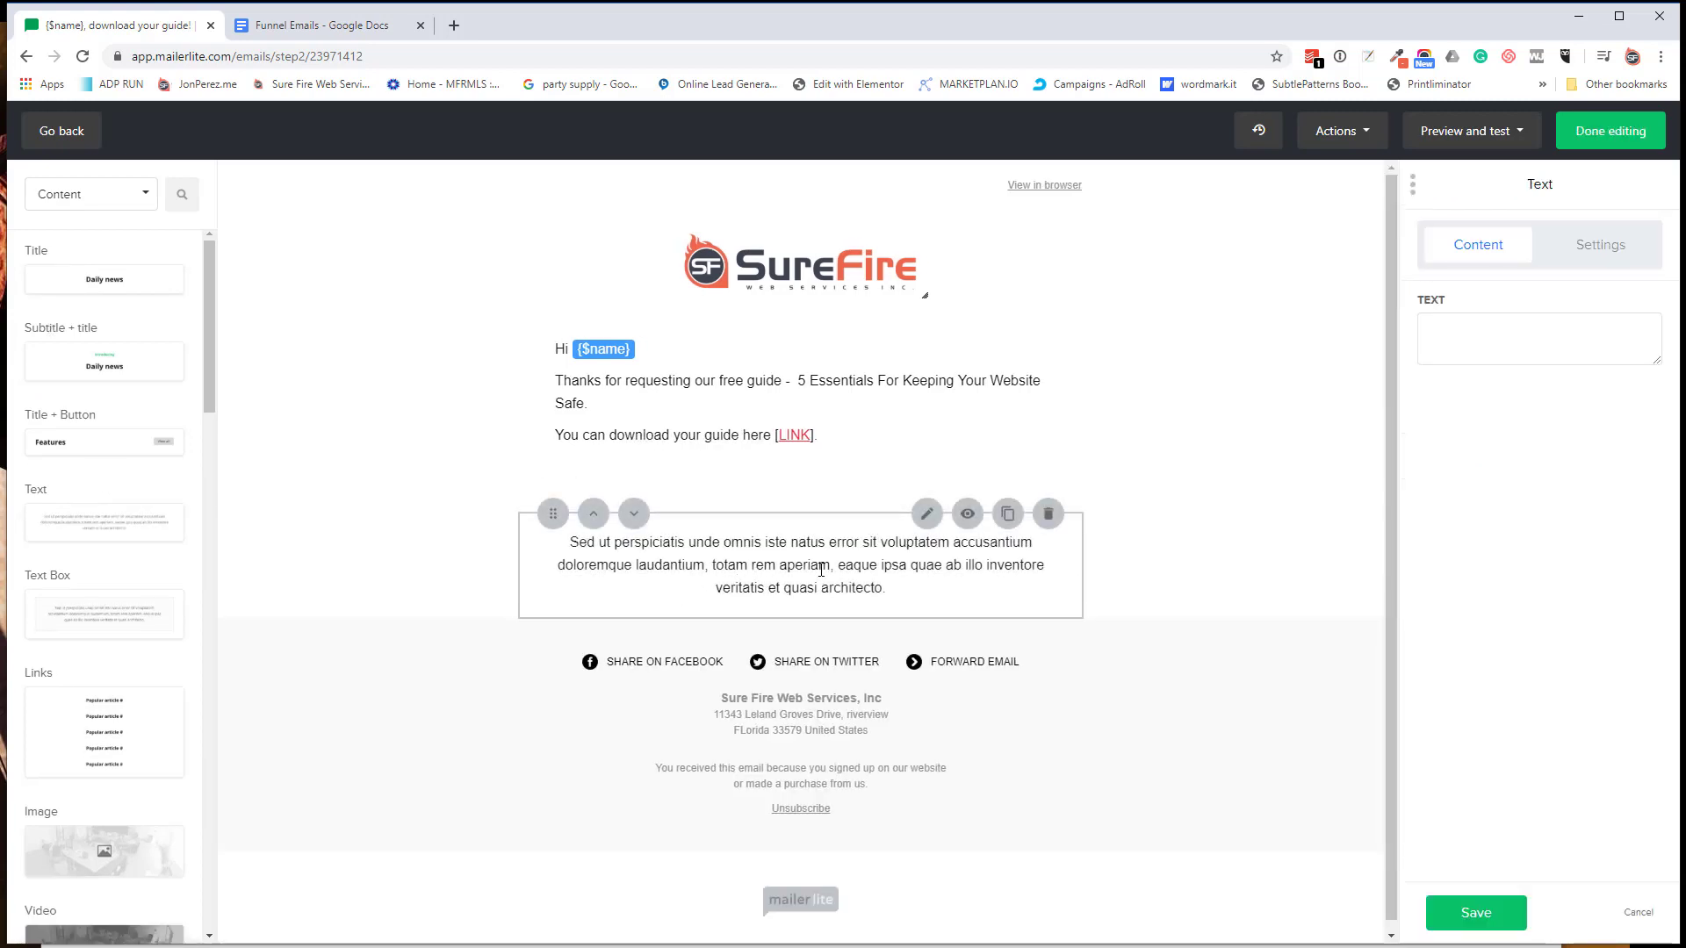
Step: Replace the new text block's placeholder with the cut paragraphs and align them left
click(1563, 489)
key(ctrl+a)
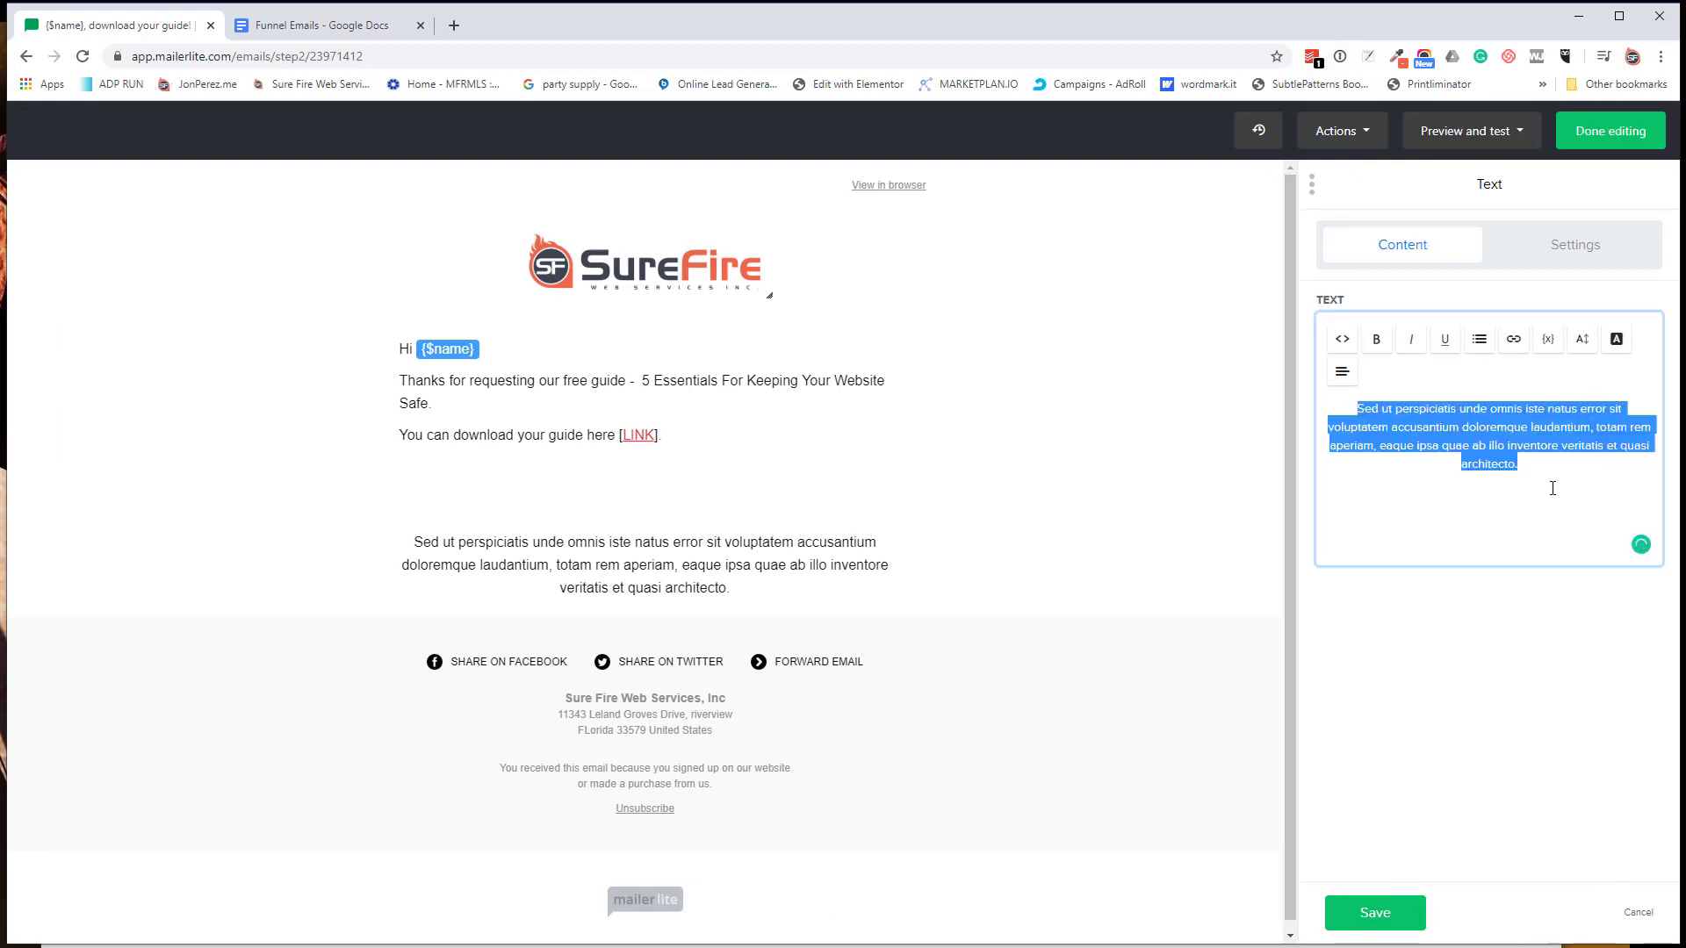
key(ctrl+v)
key(ctrl+a)
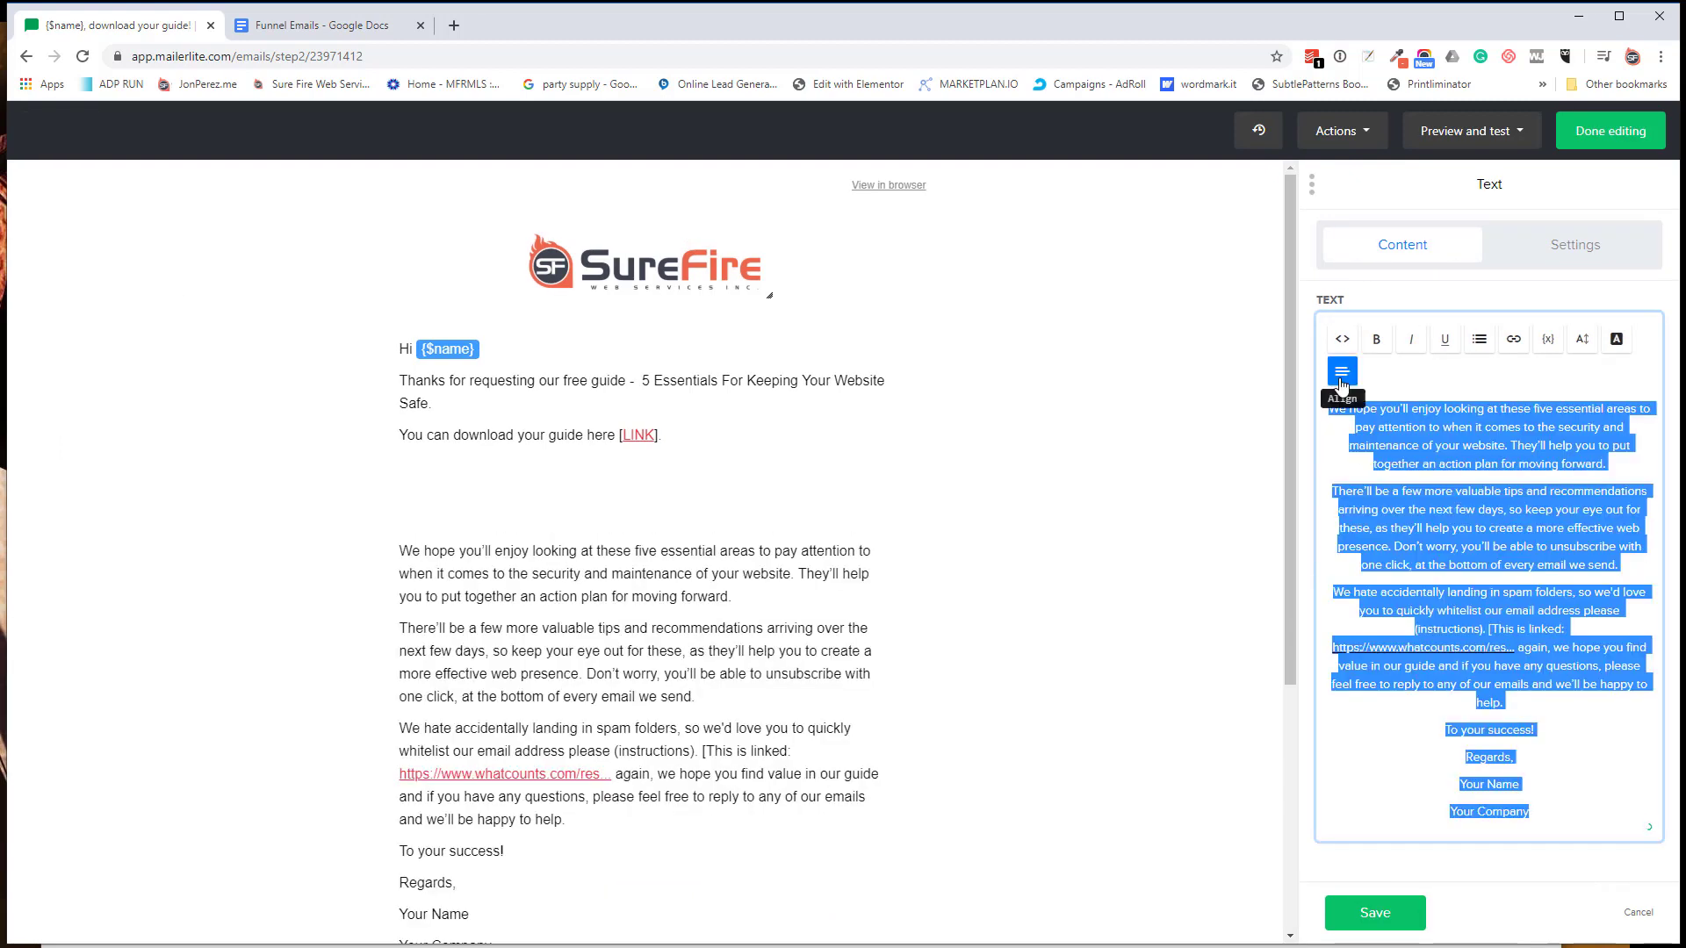
click(1341, 372)
click(1368, 395)
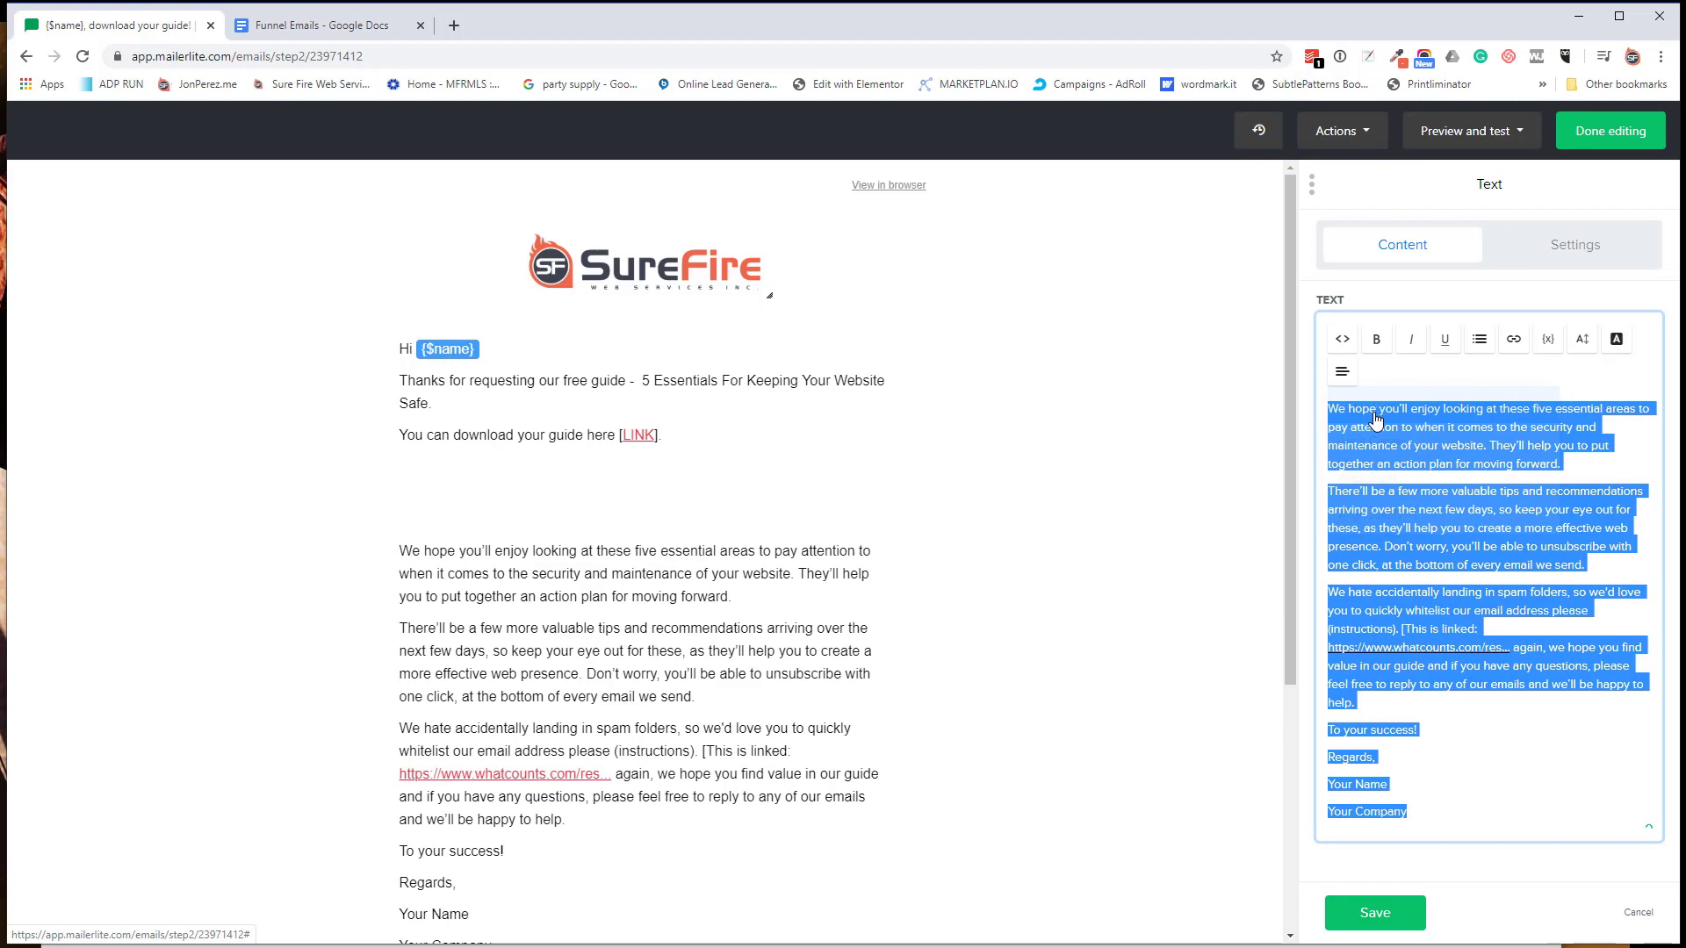
click(1464, 729)
Step: Delete the "You can download your guide here [LINK]." line from the greeting text block and save it
click(539, 437)
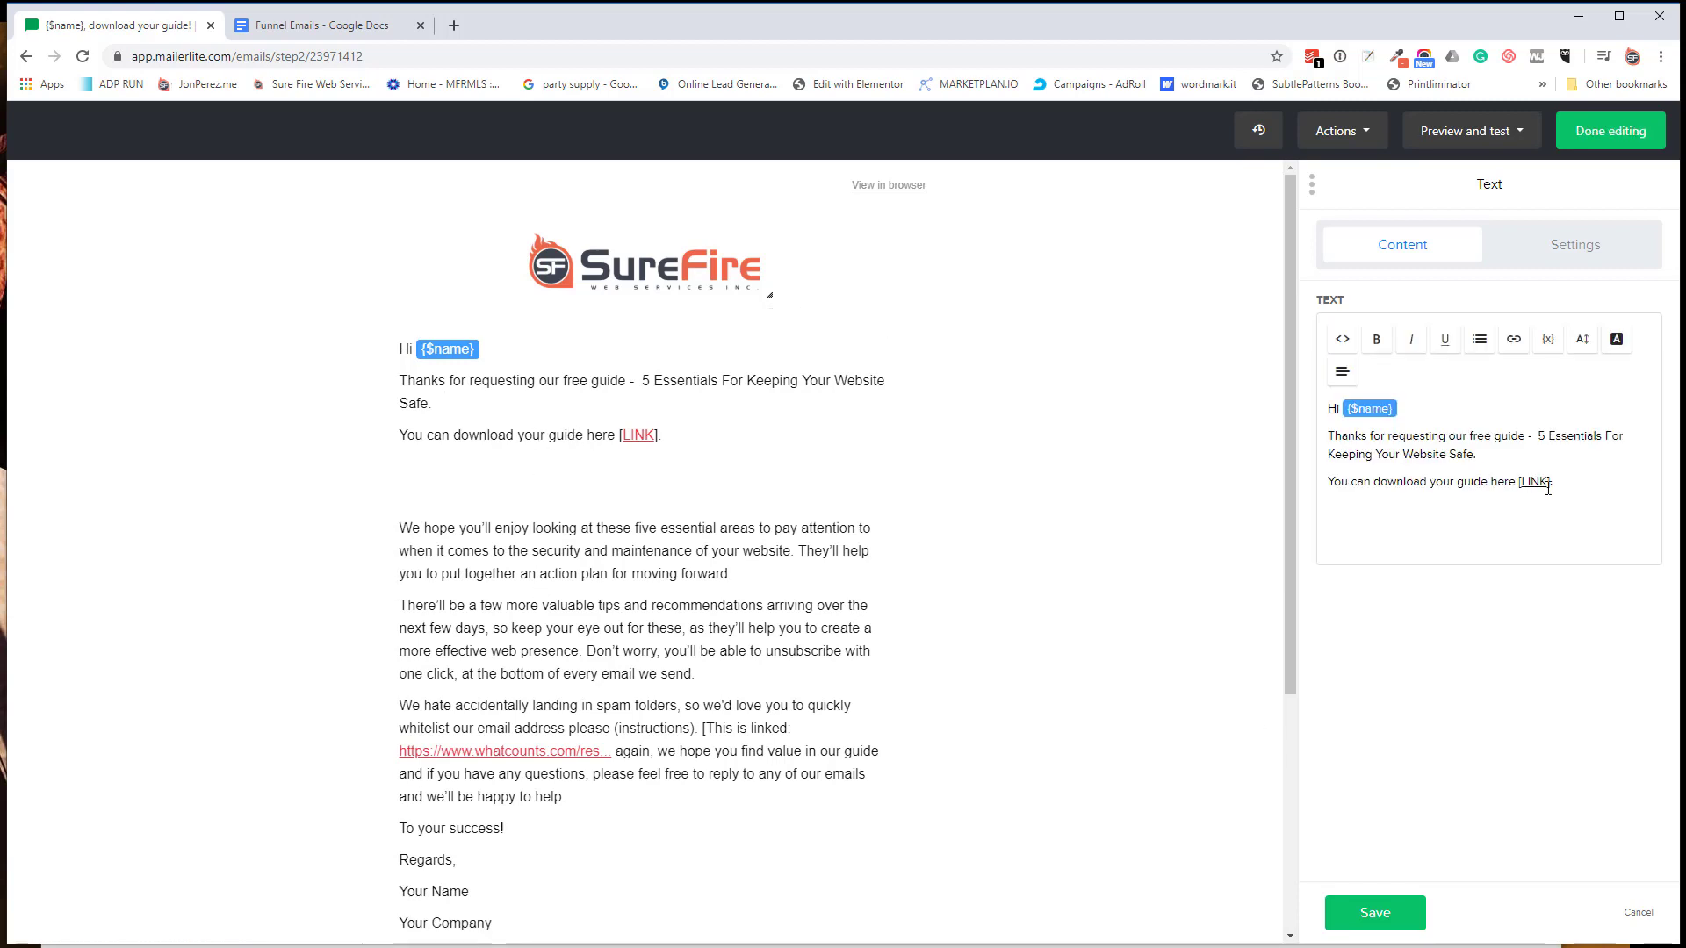
drag(1547, 488, 1316, 490)
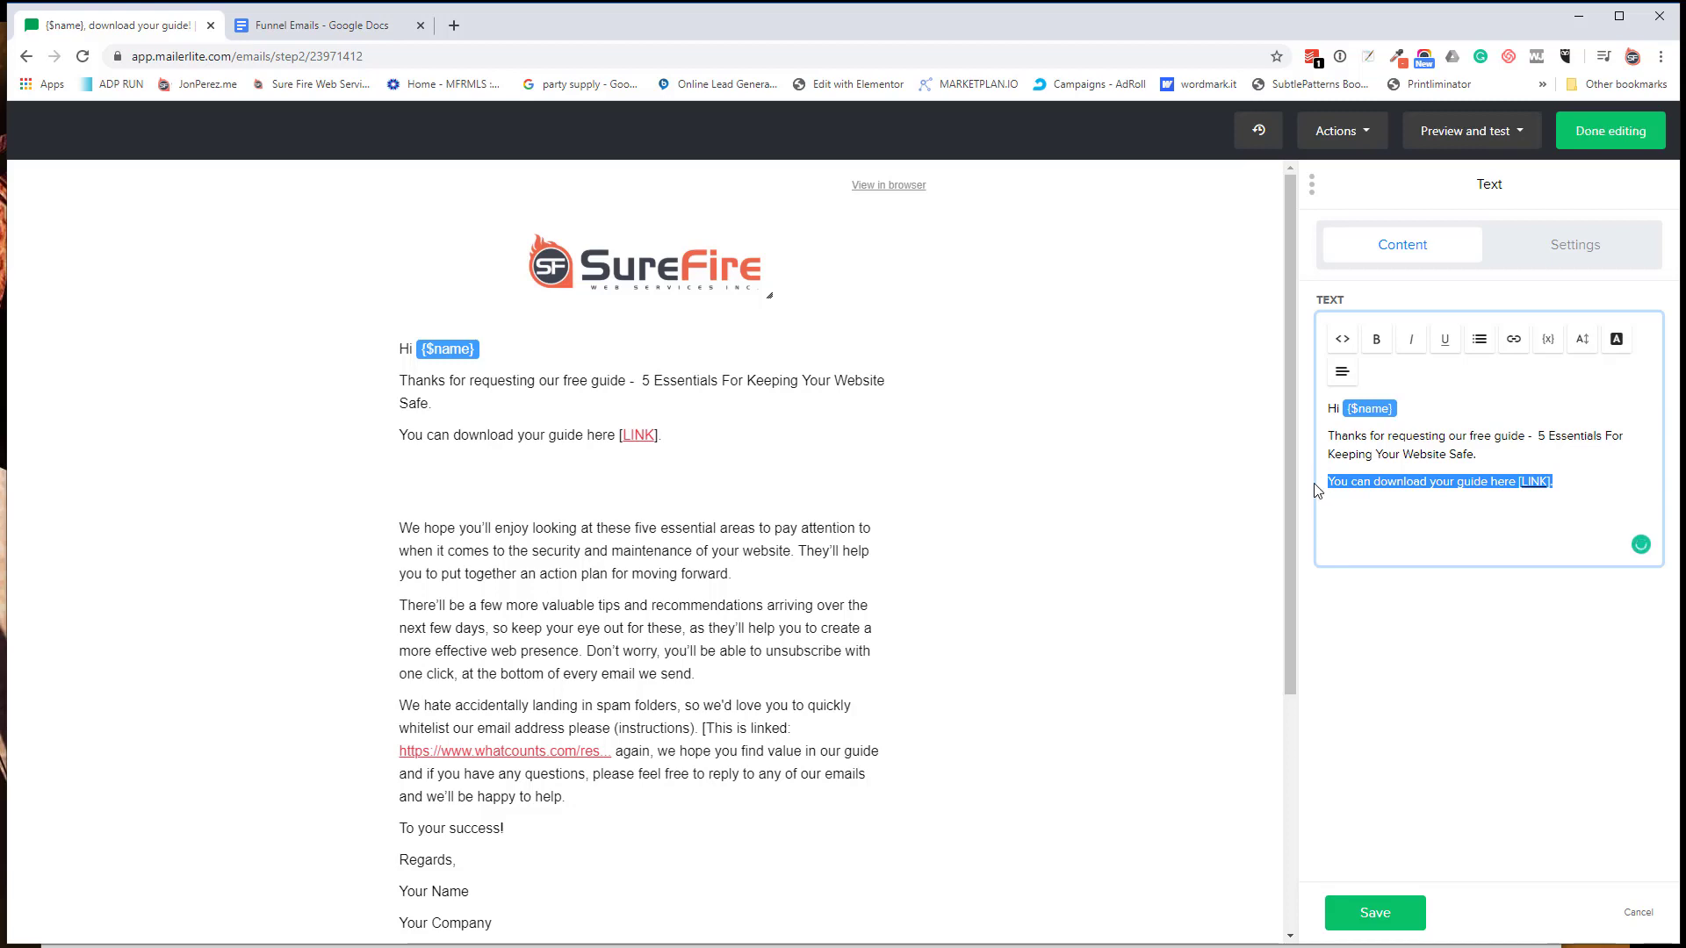
key(BackSpace)
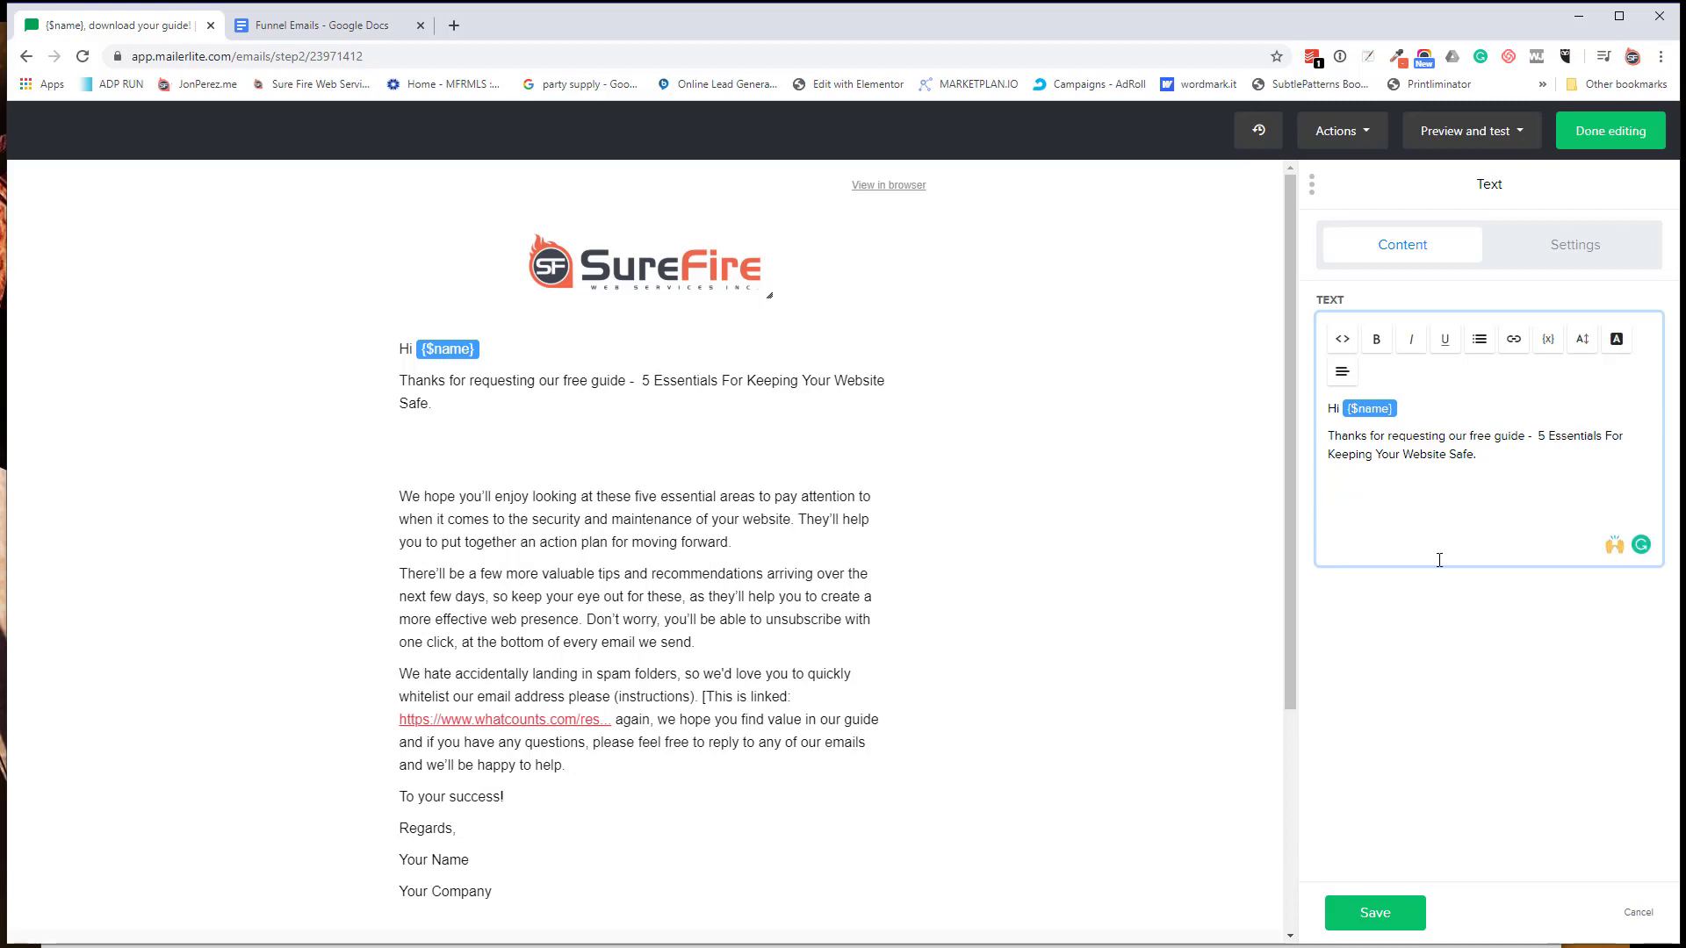
click(1357, 912)
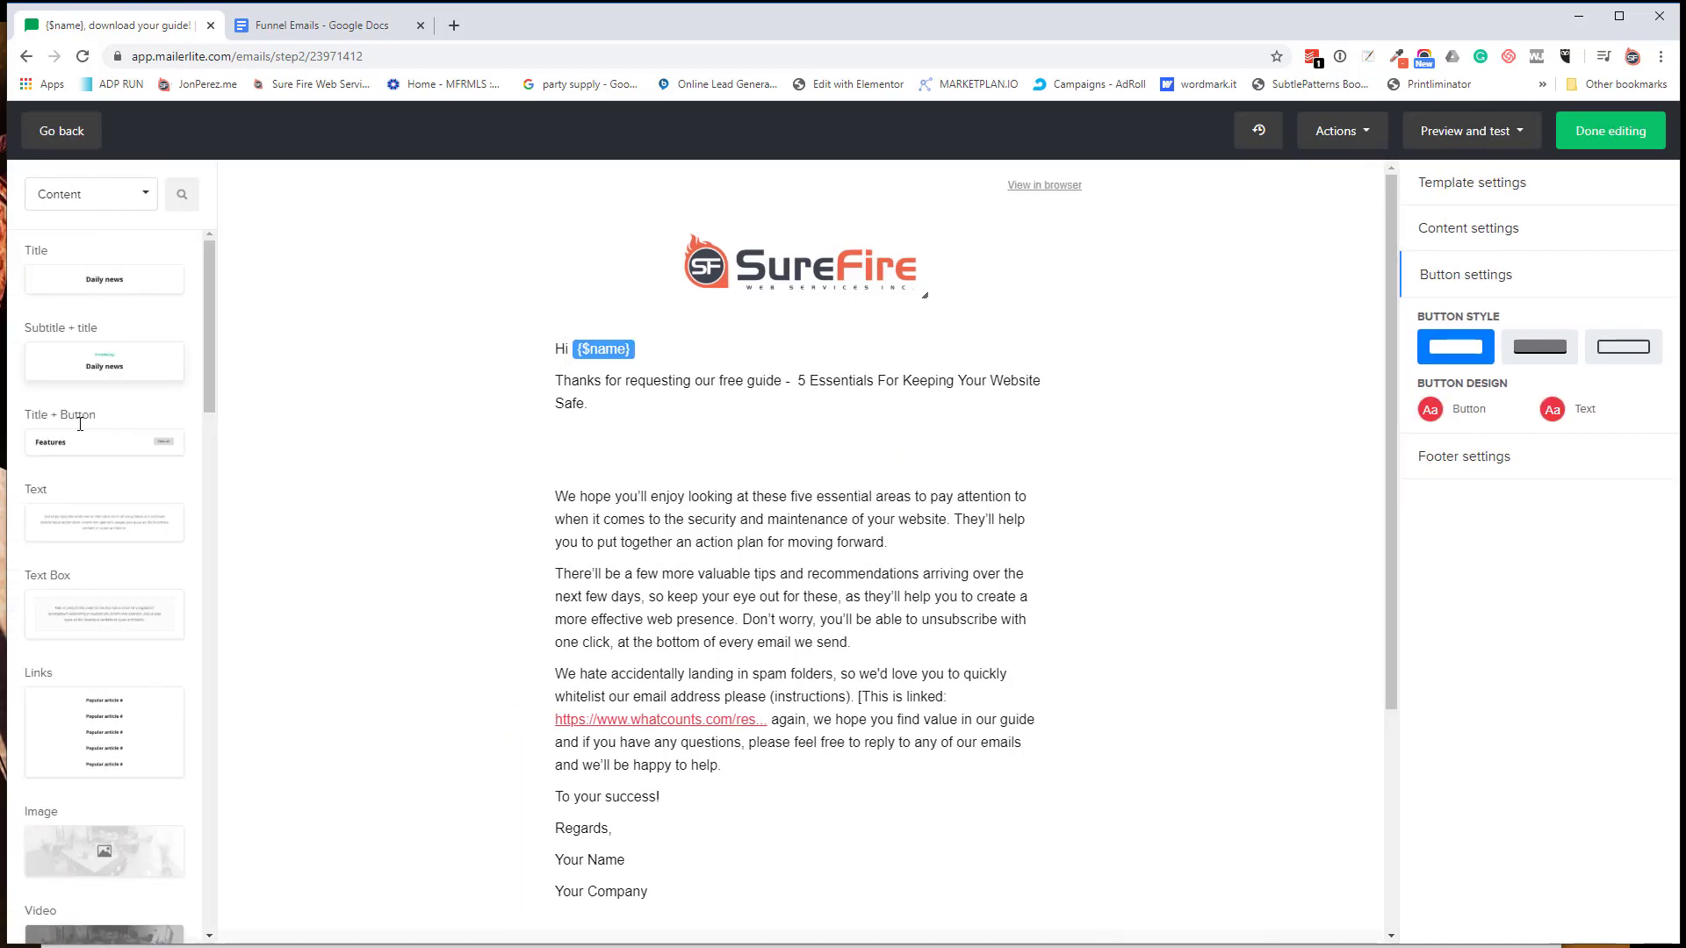
Step: Insert a single Button block between the greeting text and the "We hope you'll enjoy" text block
scroll(87, 550, down, 2)
scroll(87, 550, up, 2)
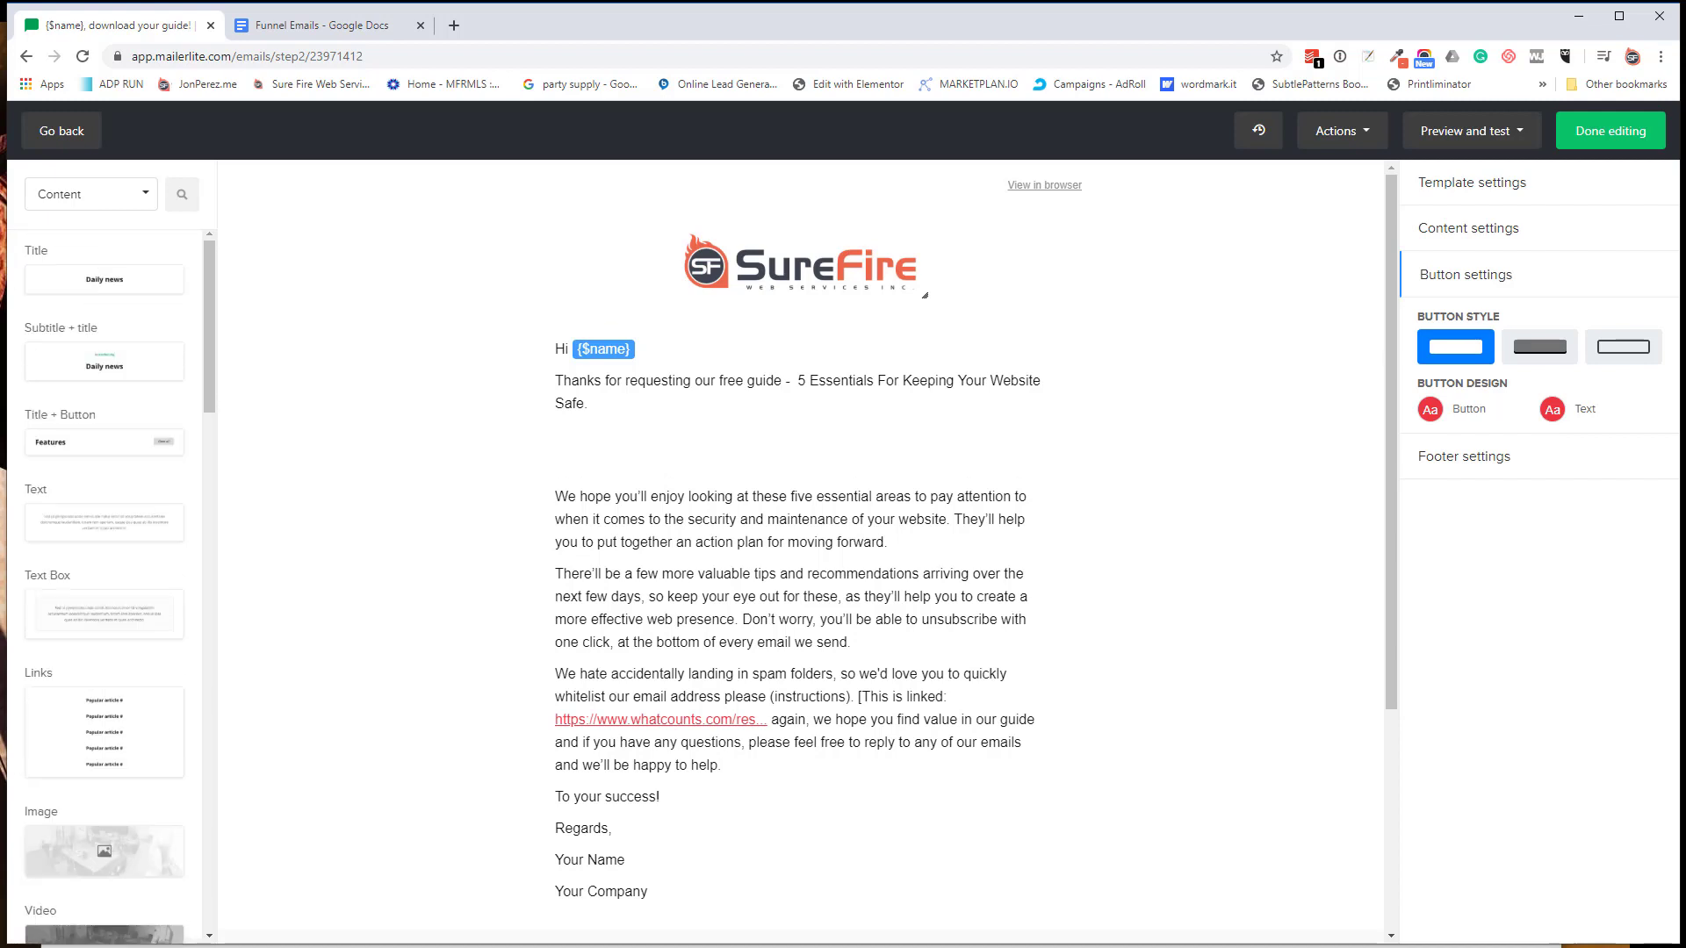
click(74, 189)
click(63, 377)
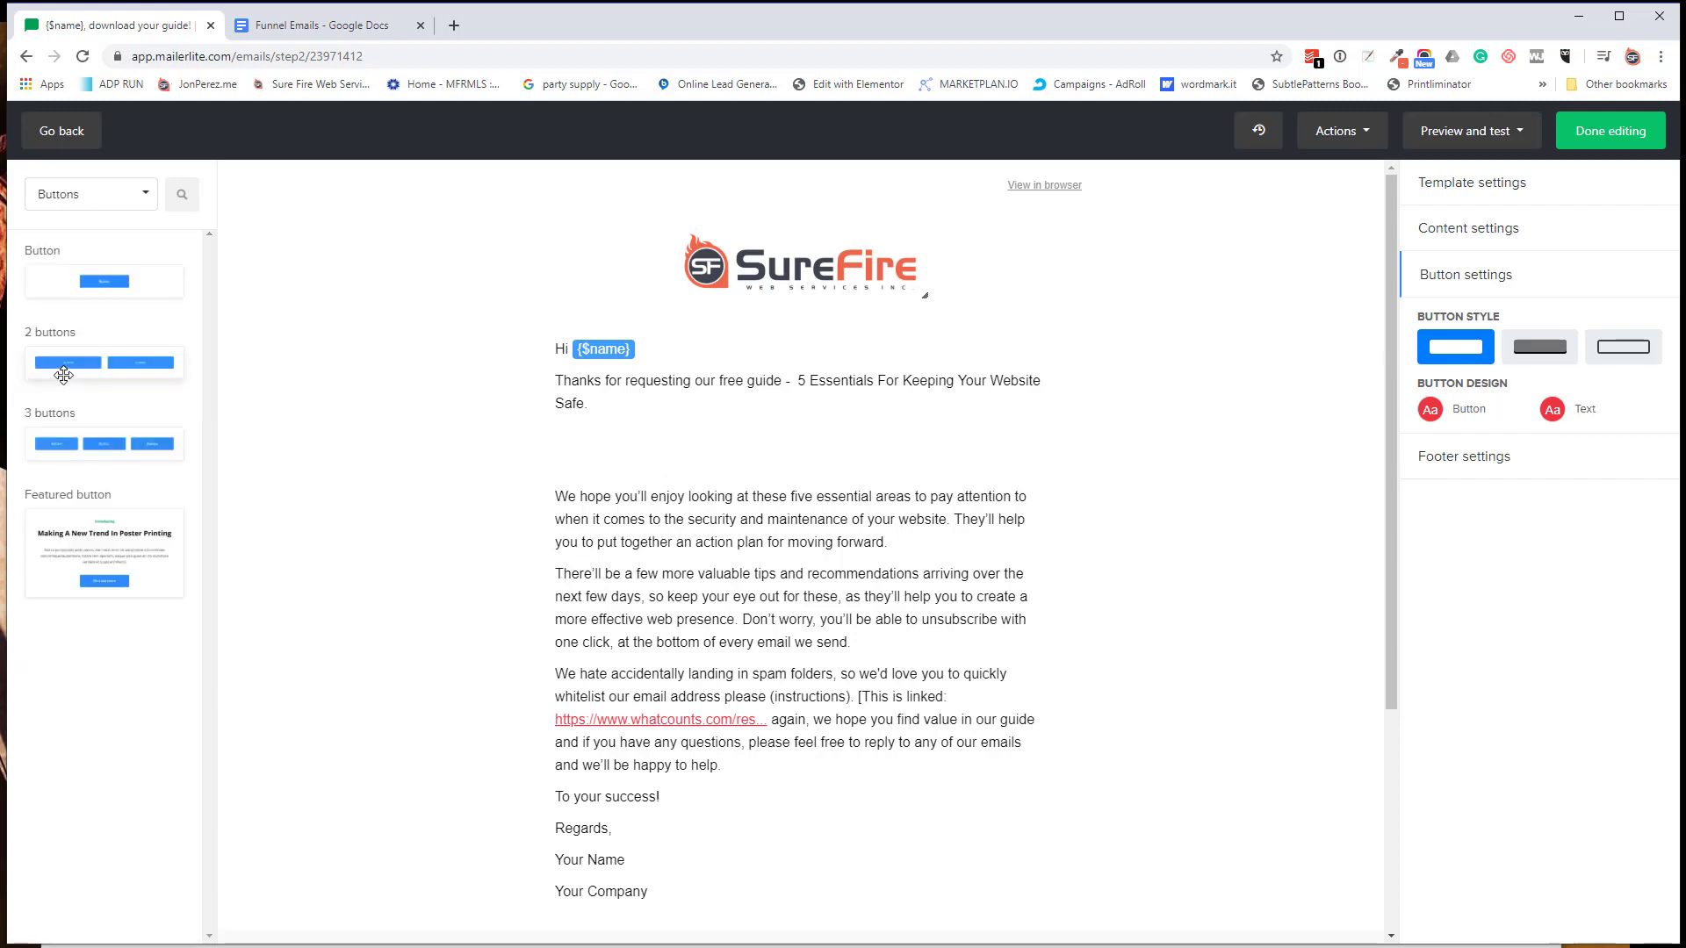
drag(97, 283, 690, 496)
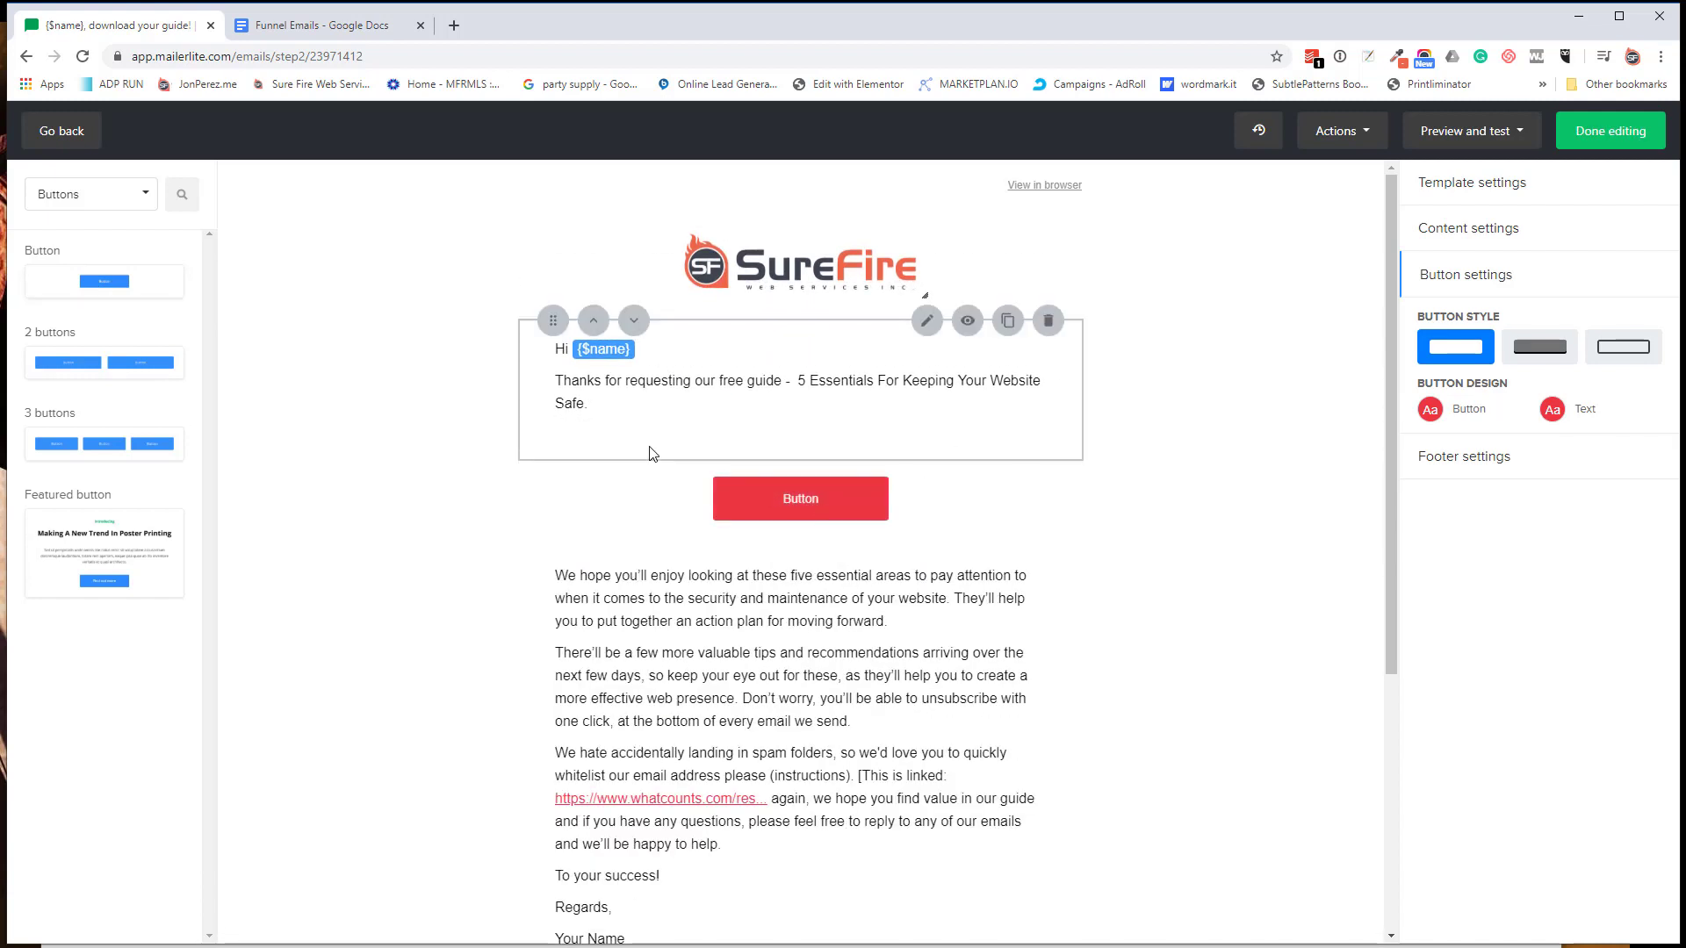
Step: Try the outlined button style and apply the style with the darker bottom edge
click(1557, 358)
click(1630, 359)
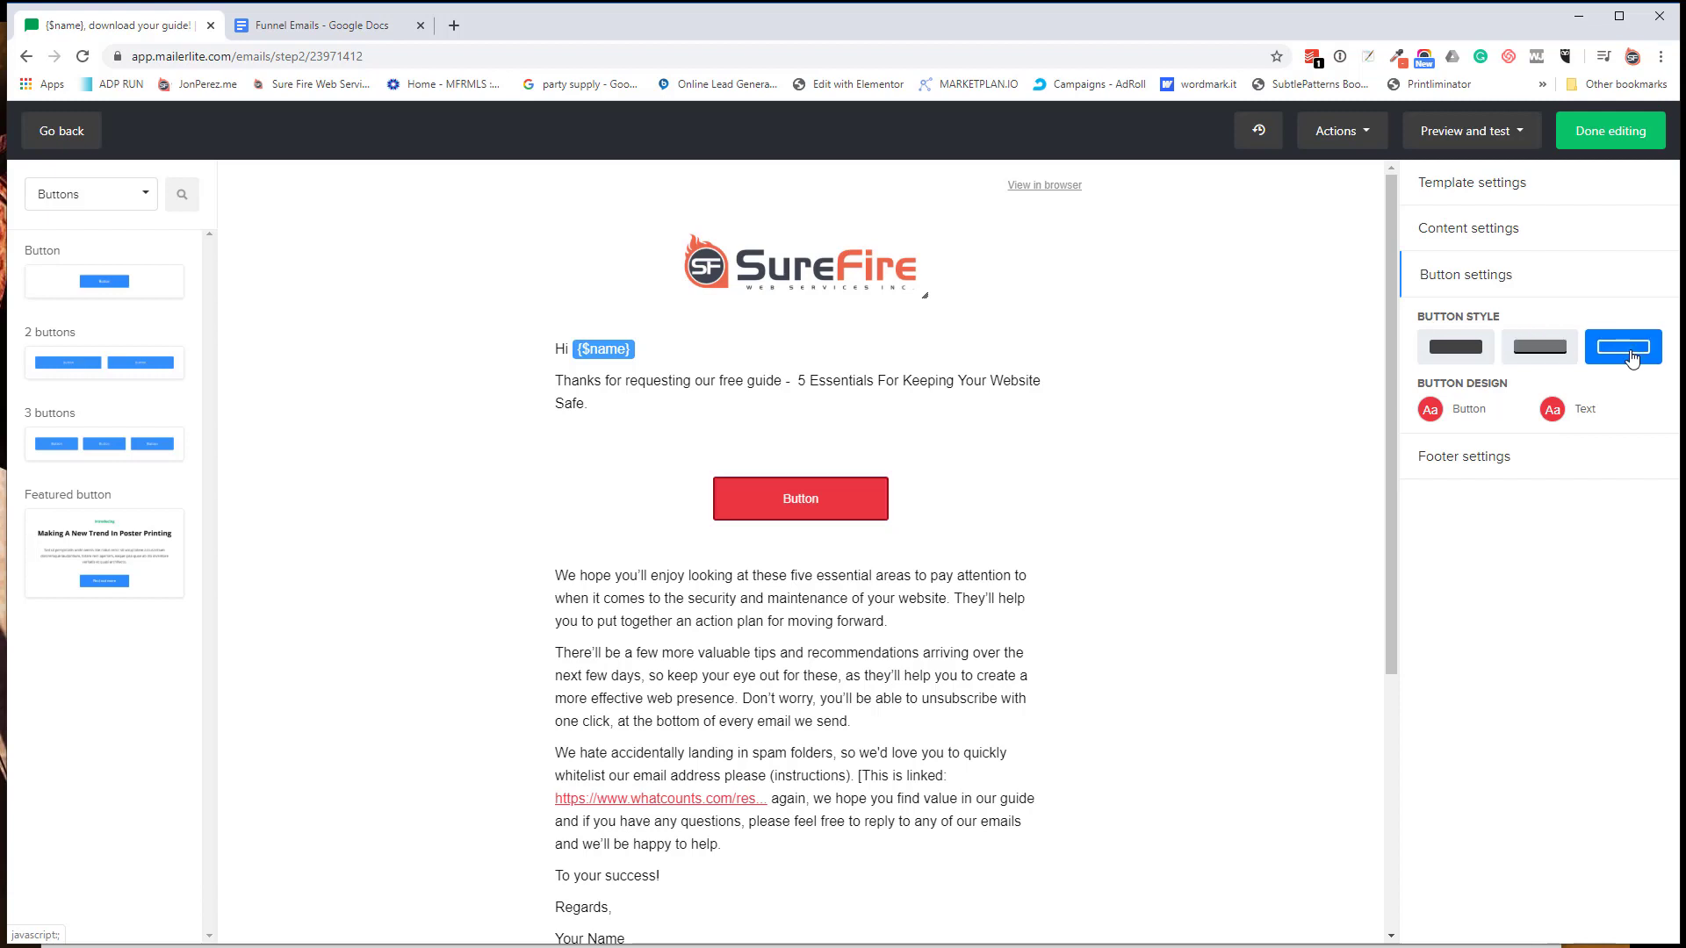
click(1544, 354)
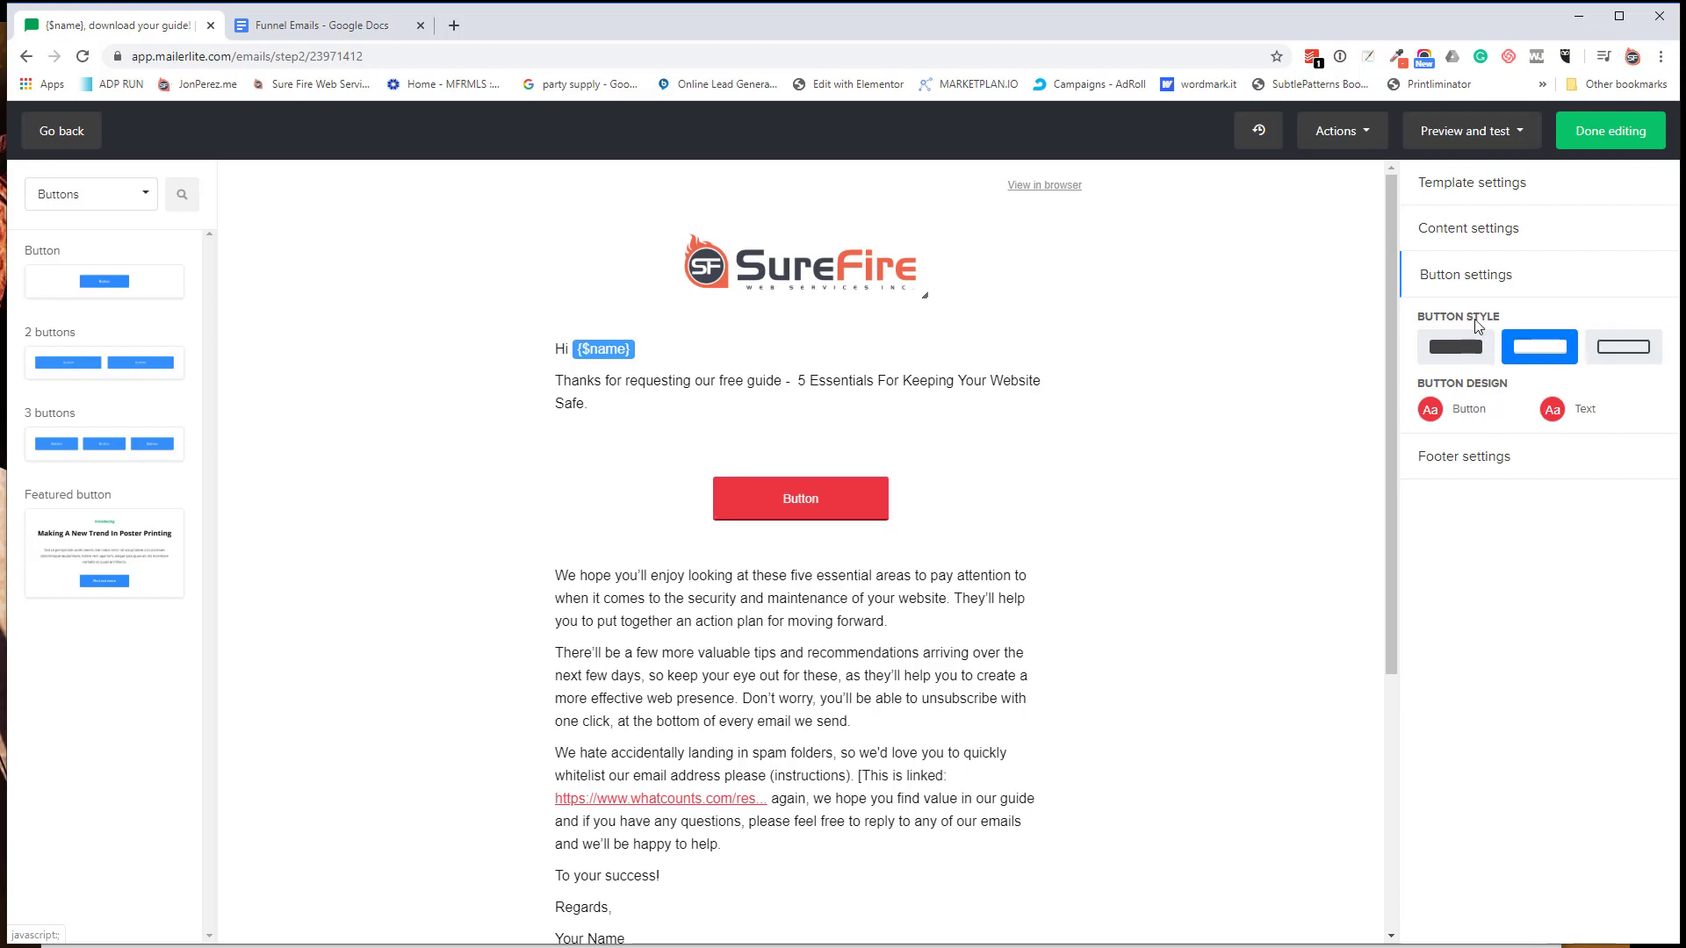
Step: Label the button "Download Your Free Guide" and set its URL to "#"
mouse_move(837, 512)
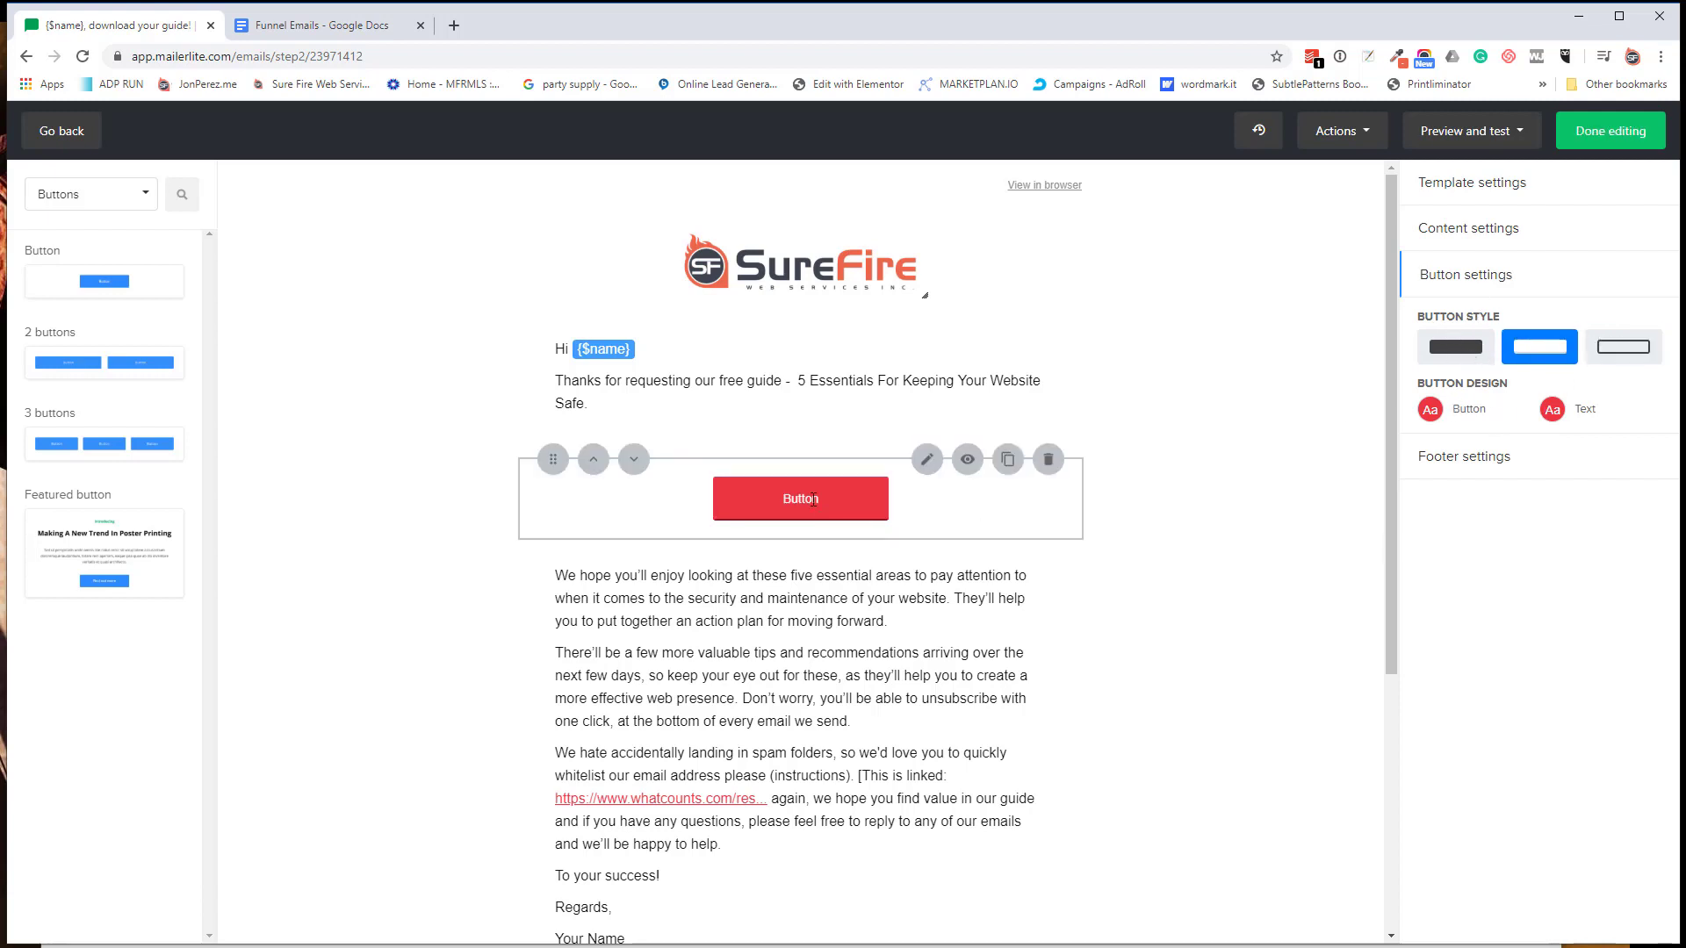
double_click(1389, 345)
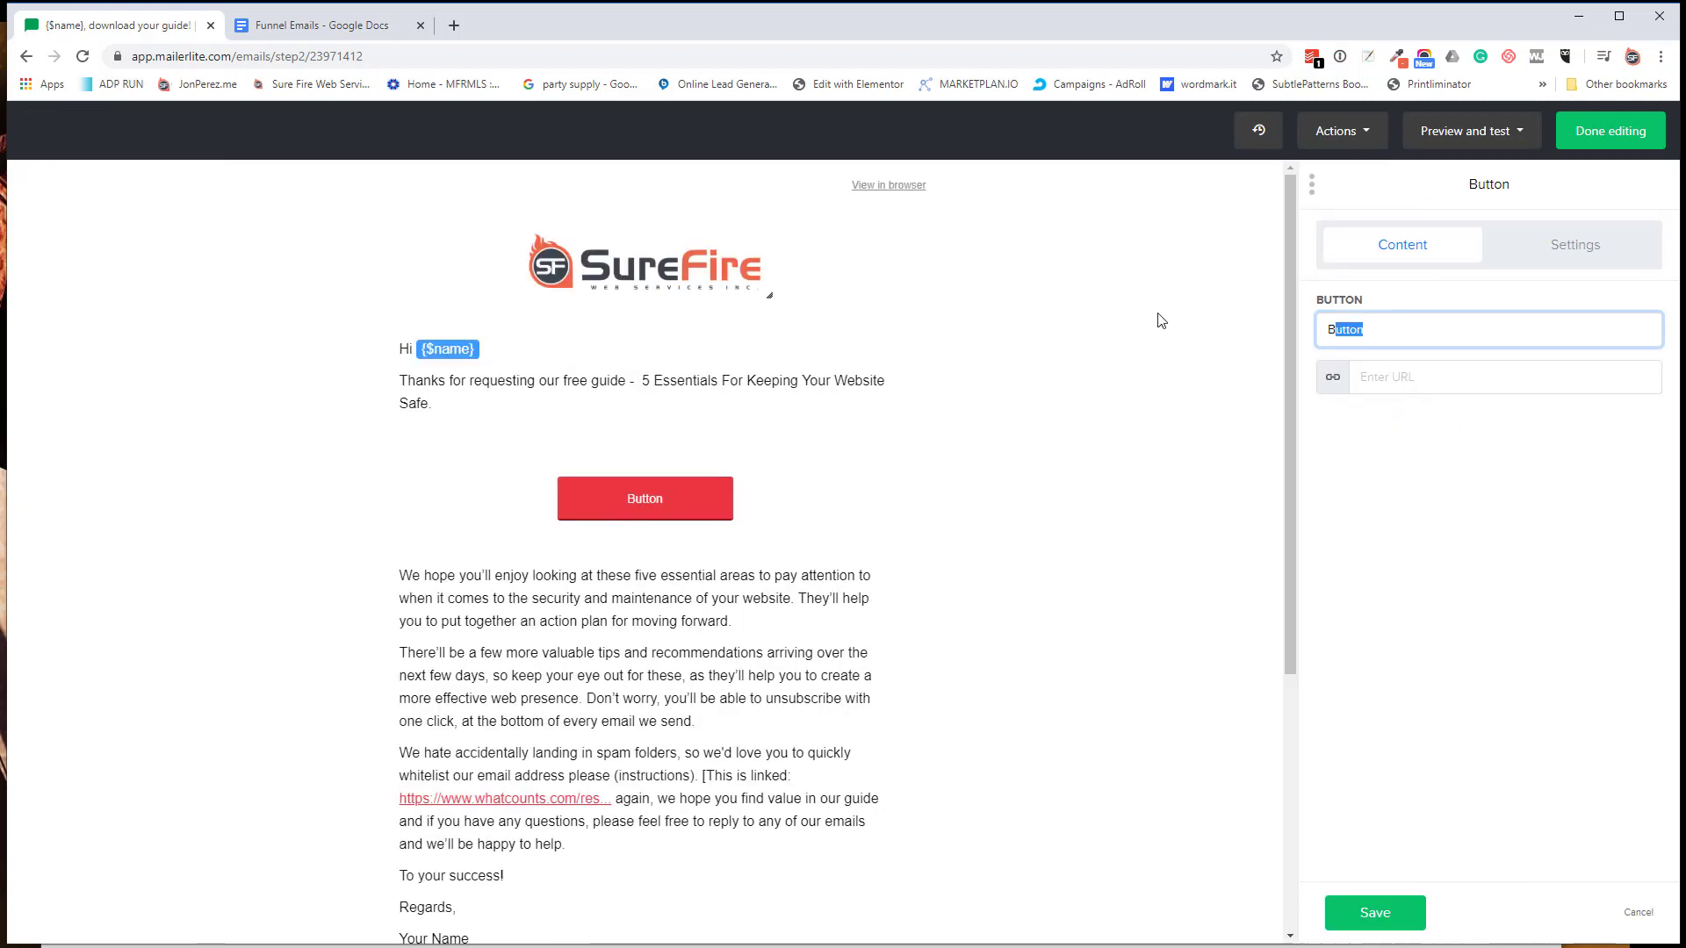
text(Downlo)
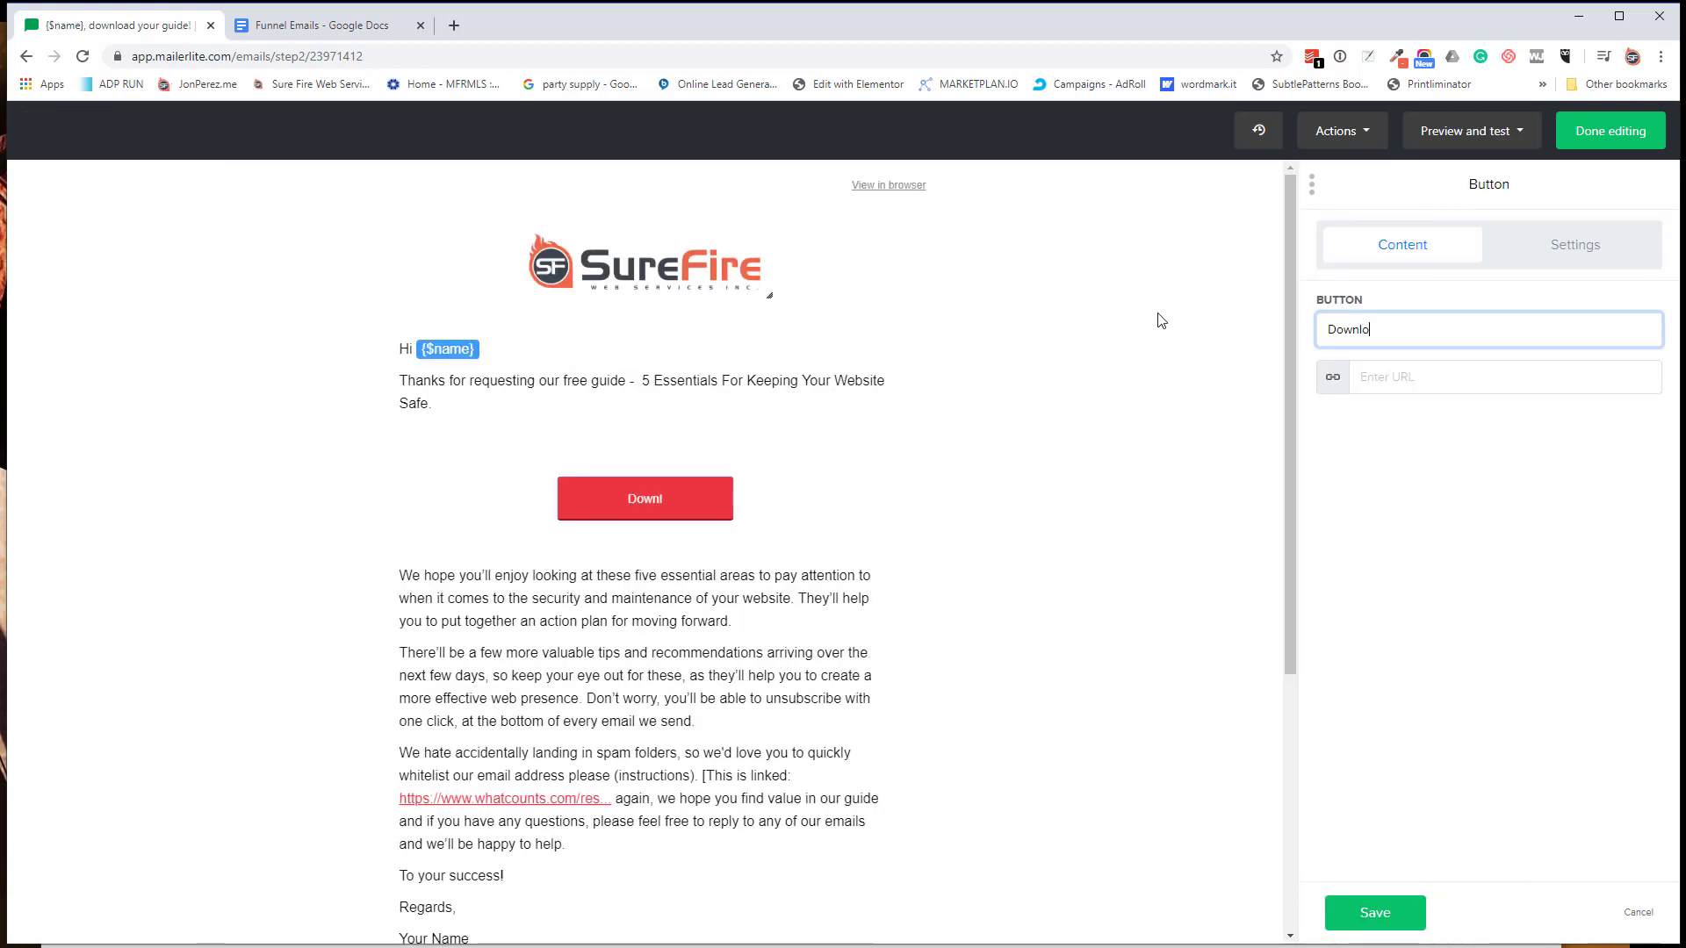
text(ad Your Free Dui)
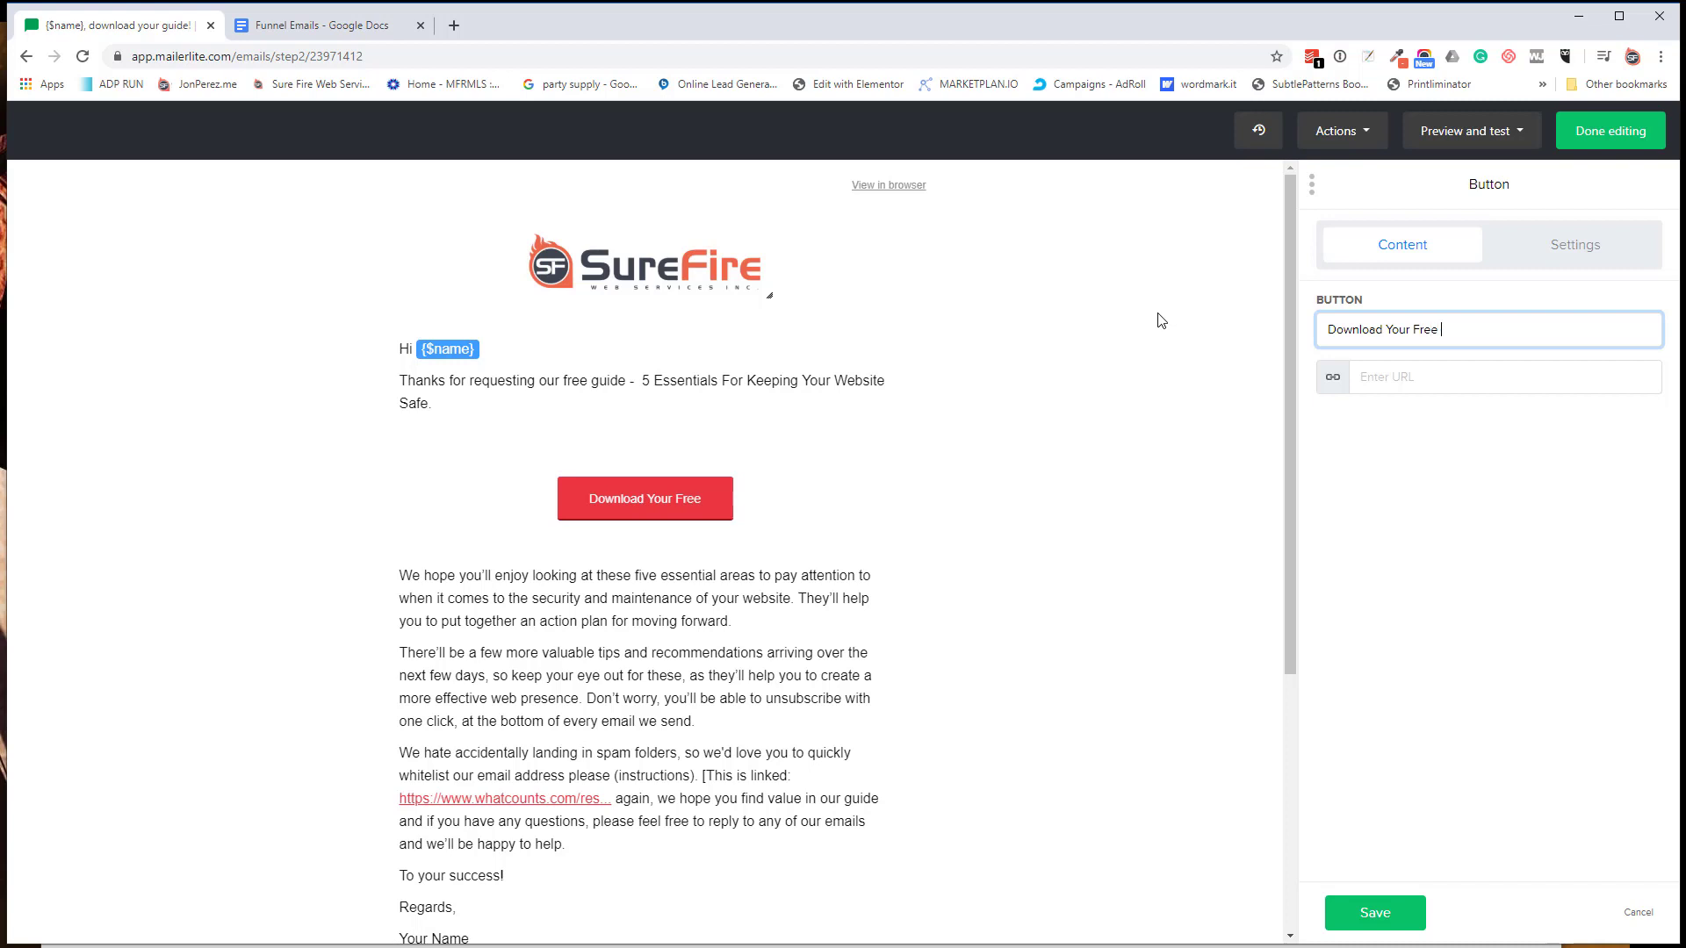
key(BackSpace)
key(BackSpace)
key(BackSpace)
key(BackSpace)
text(G)
key(BackSpace)
text(Guide)
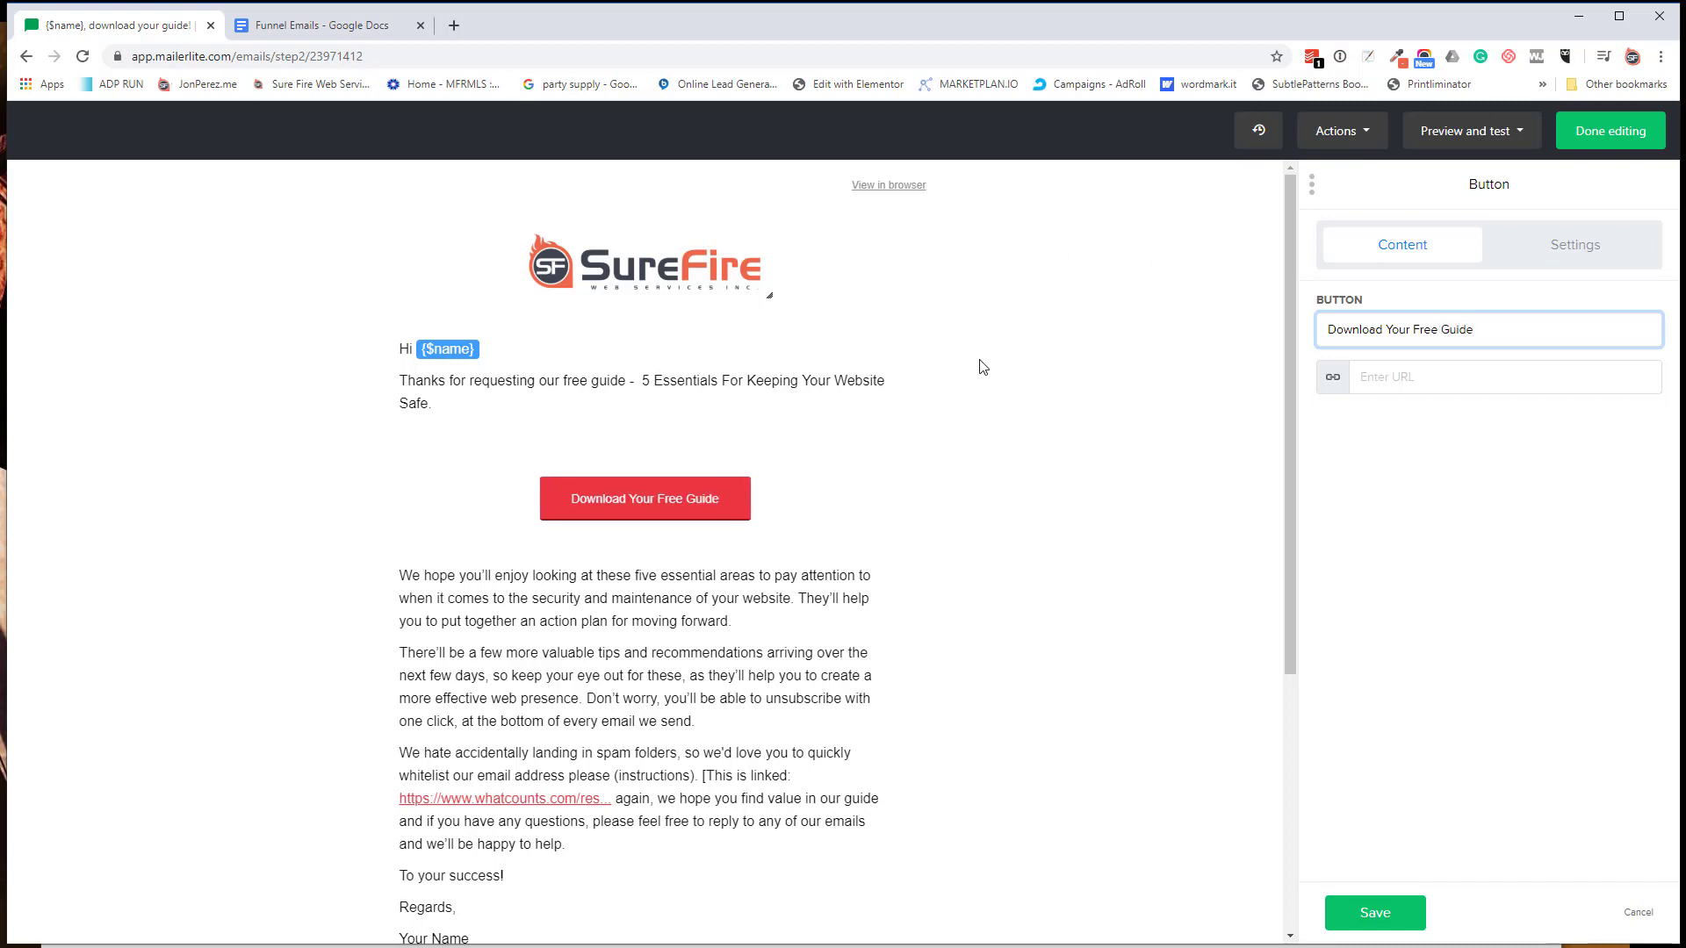
click(1442, 375)
text(#)
click(1437, 485)
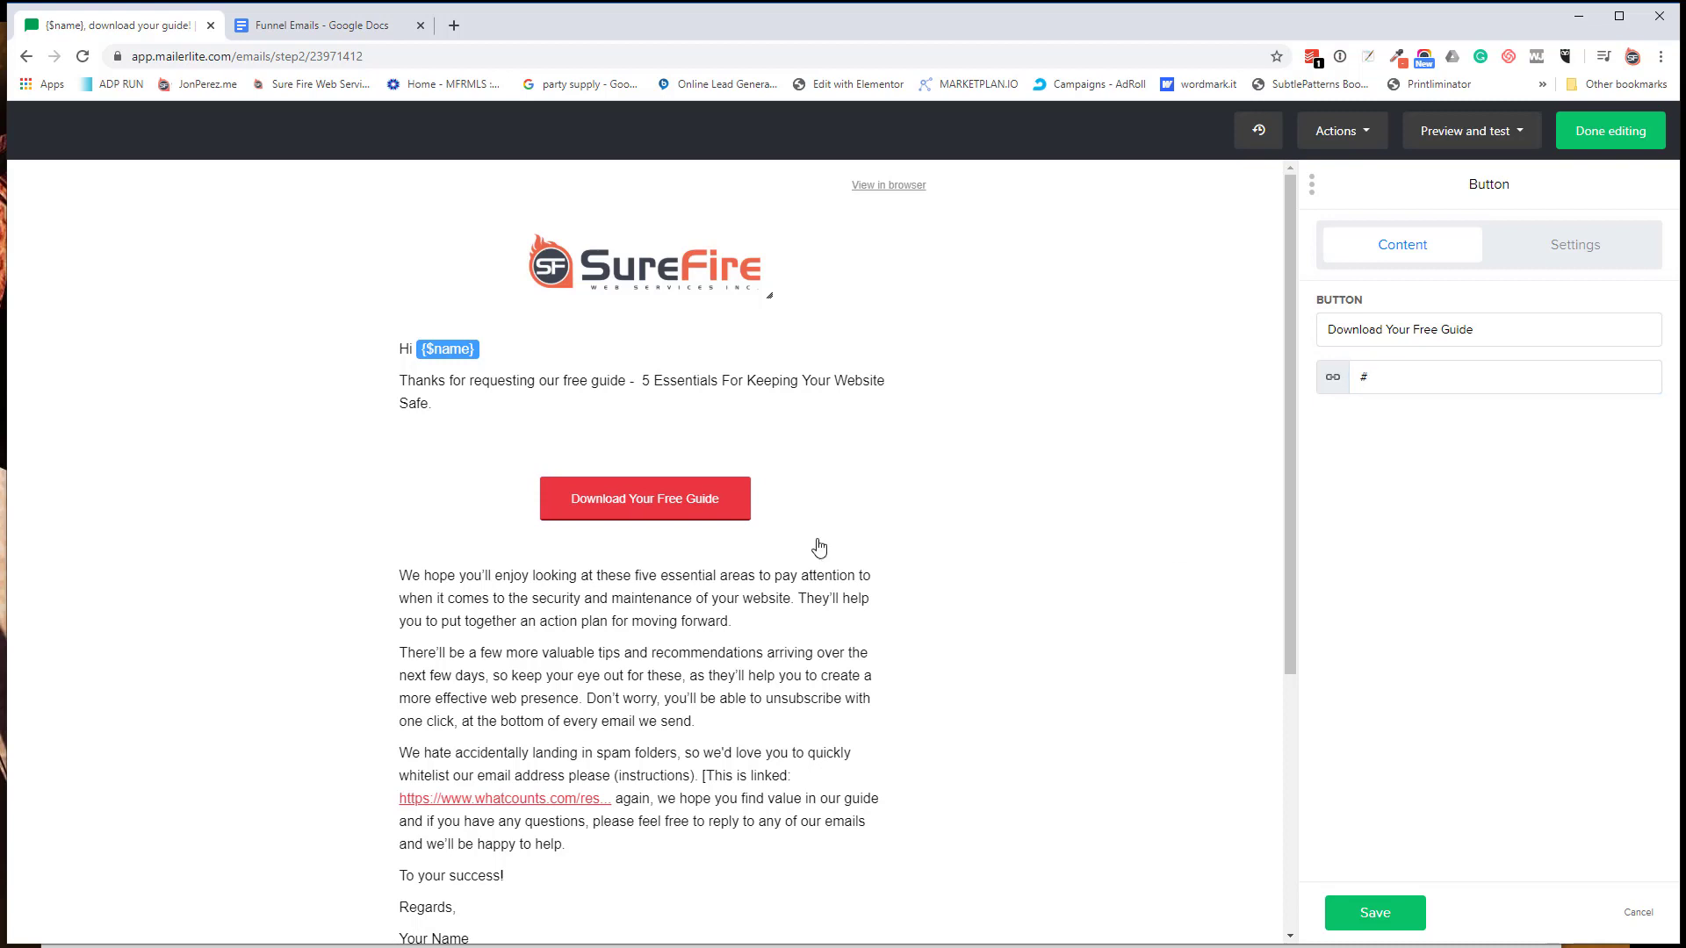
Step: Try the button block's specified-recipient and City-based audience options, return to All recipients, and cancel
mouse_move(813, 527)
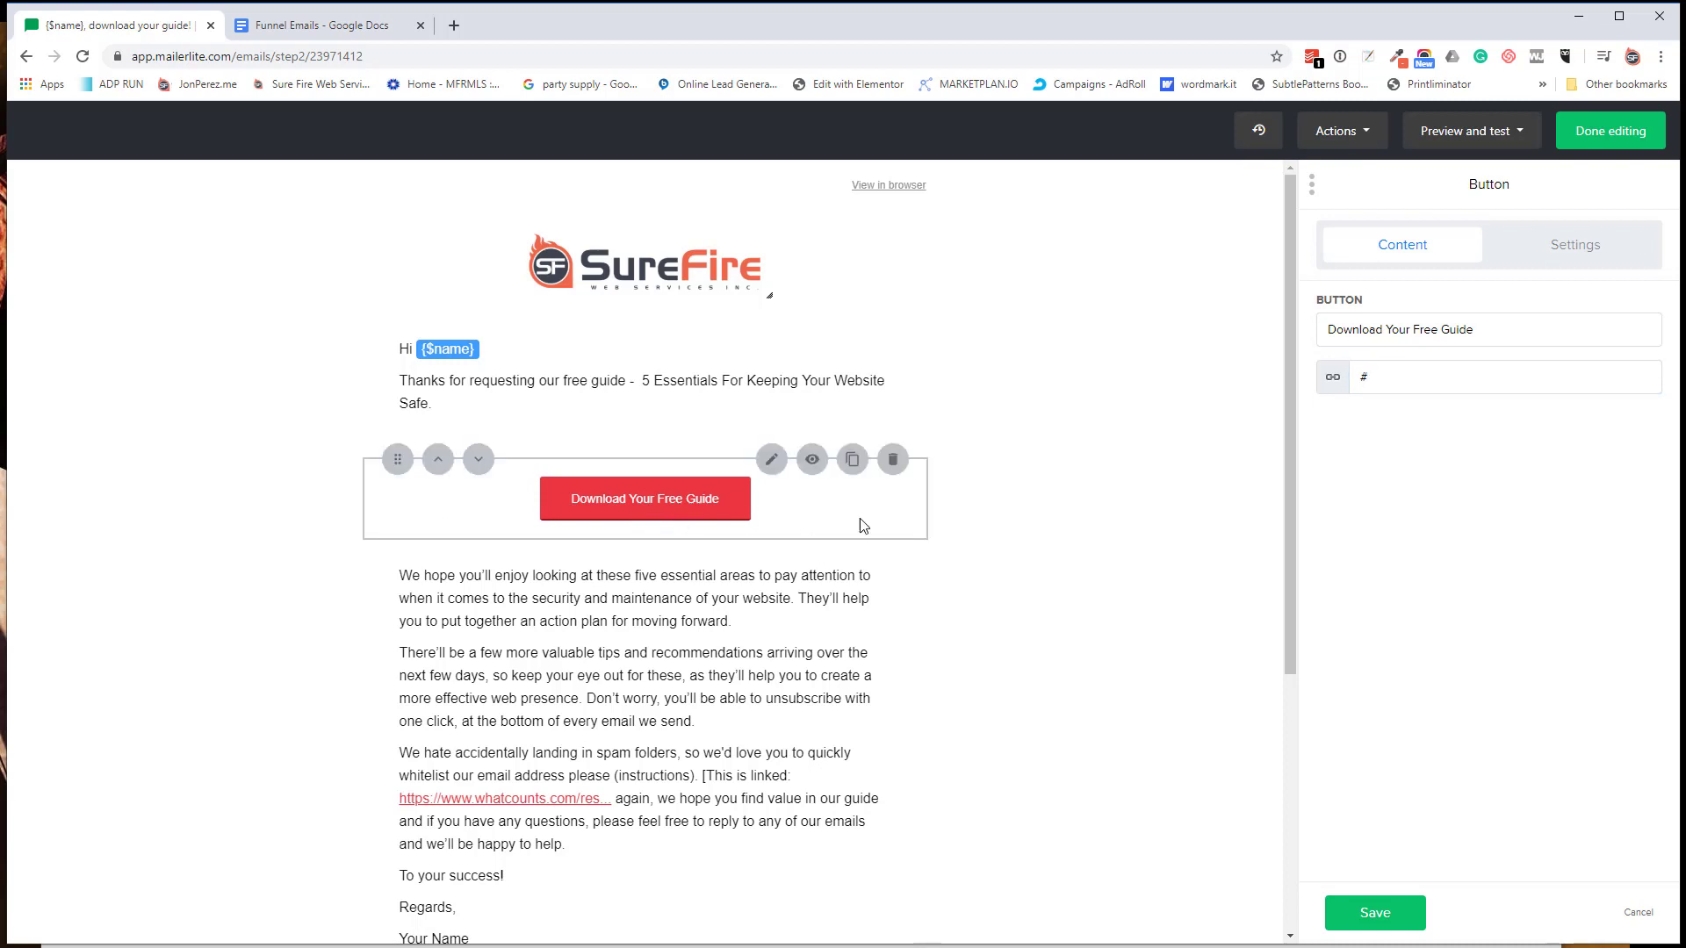
click(813, 461)
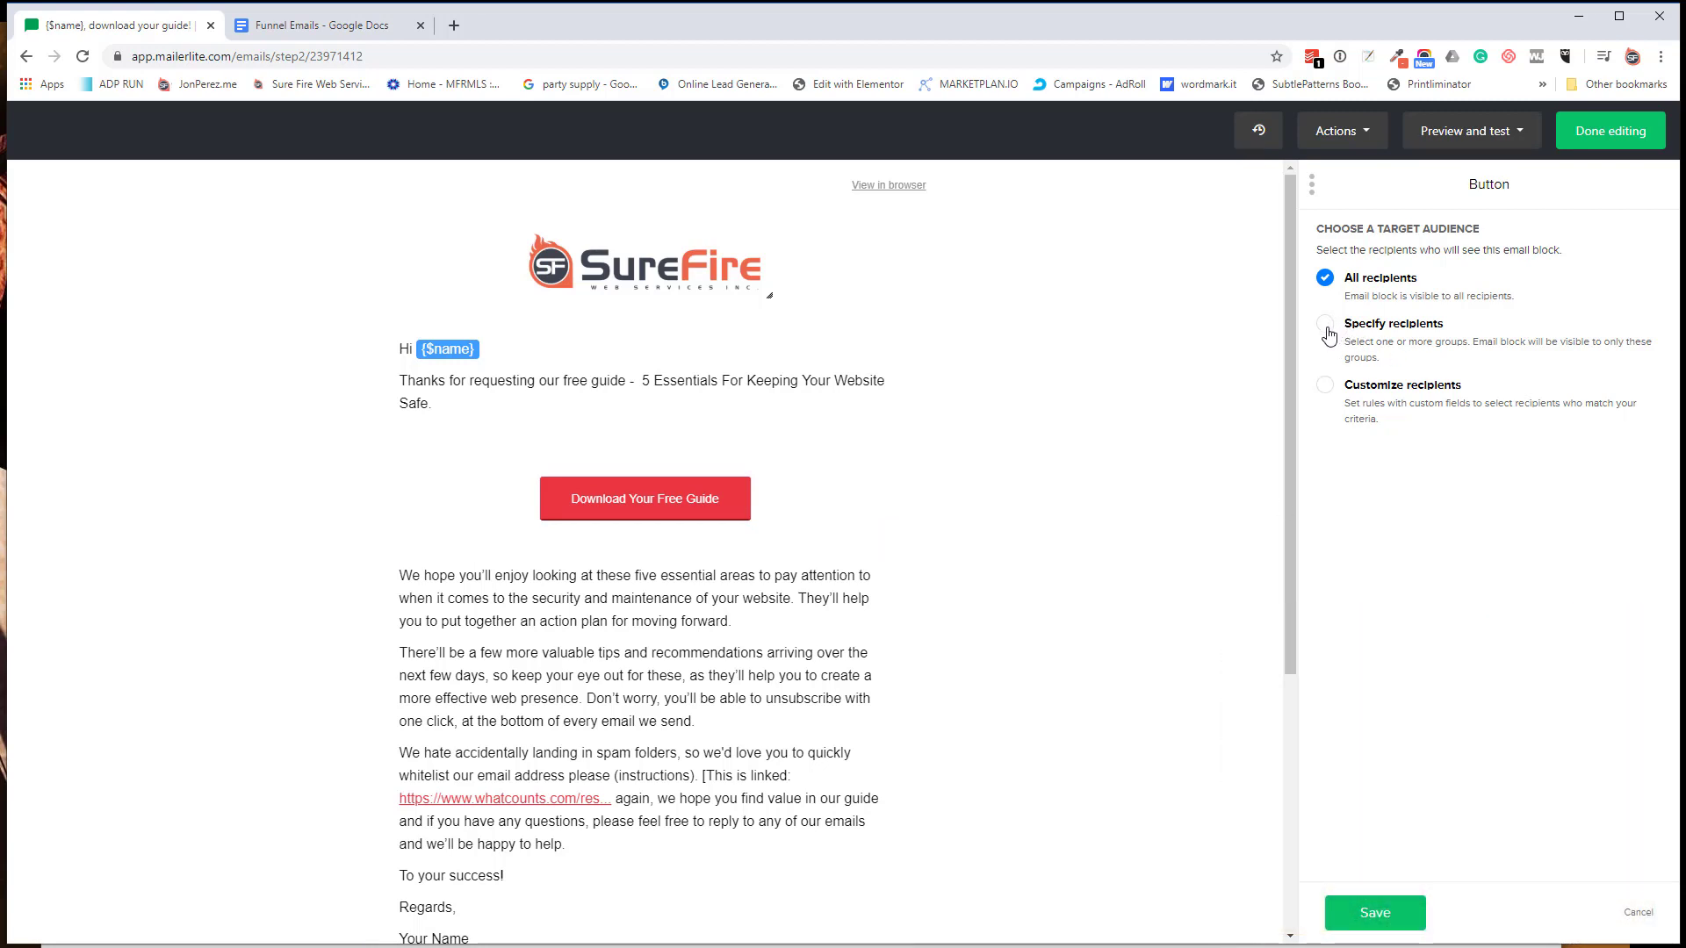
click(1325, 325)
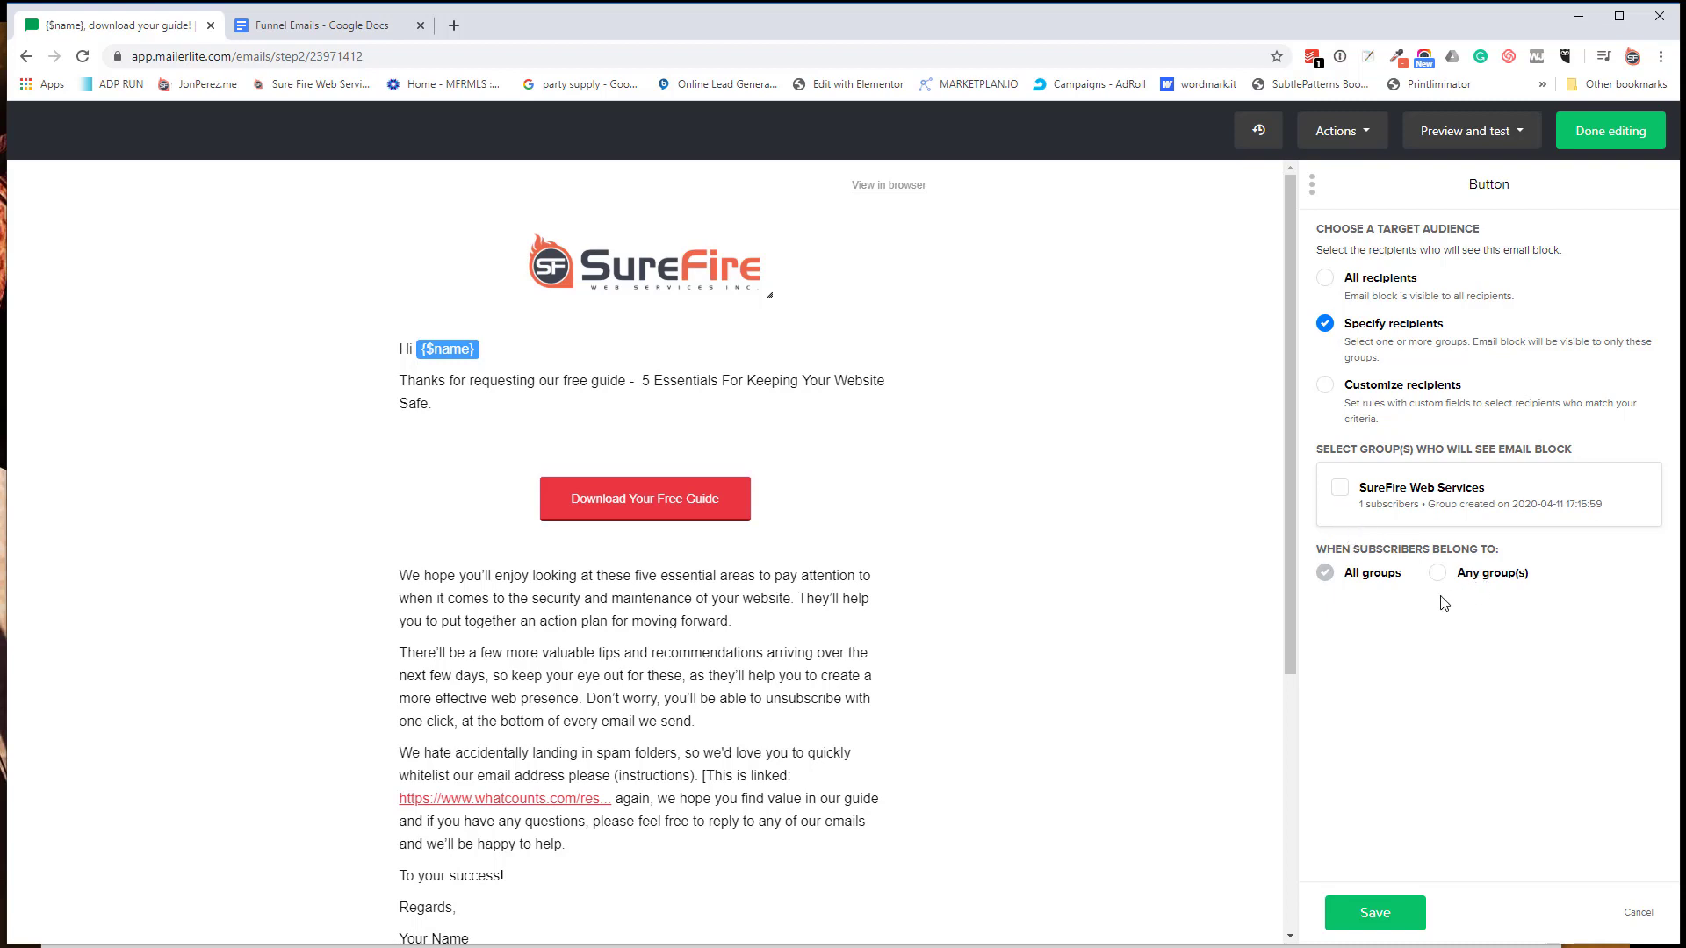
click(1324, 386)
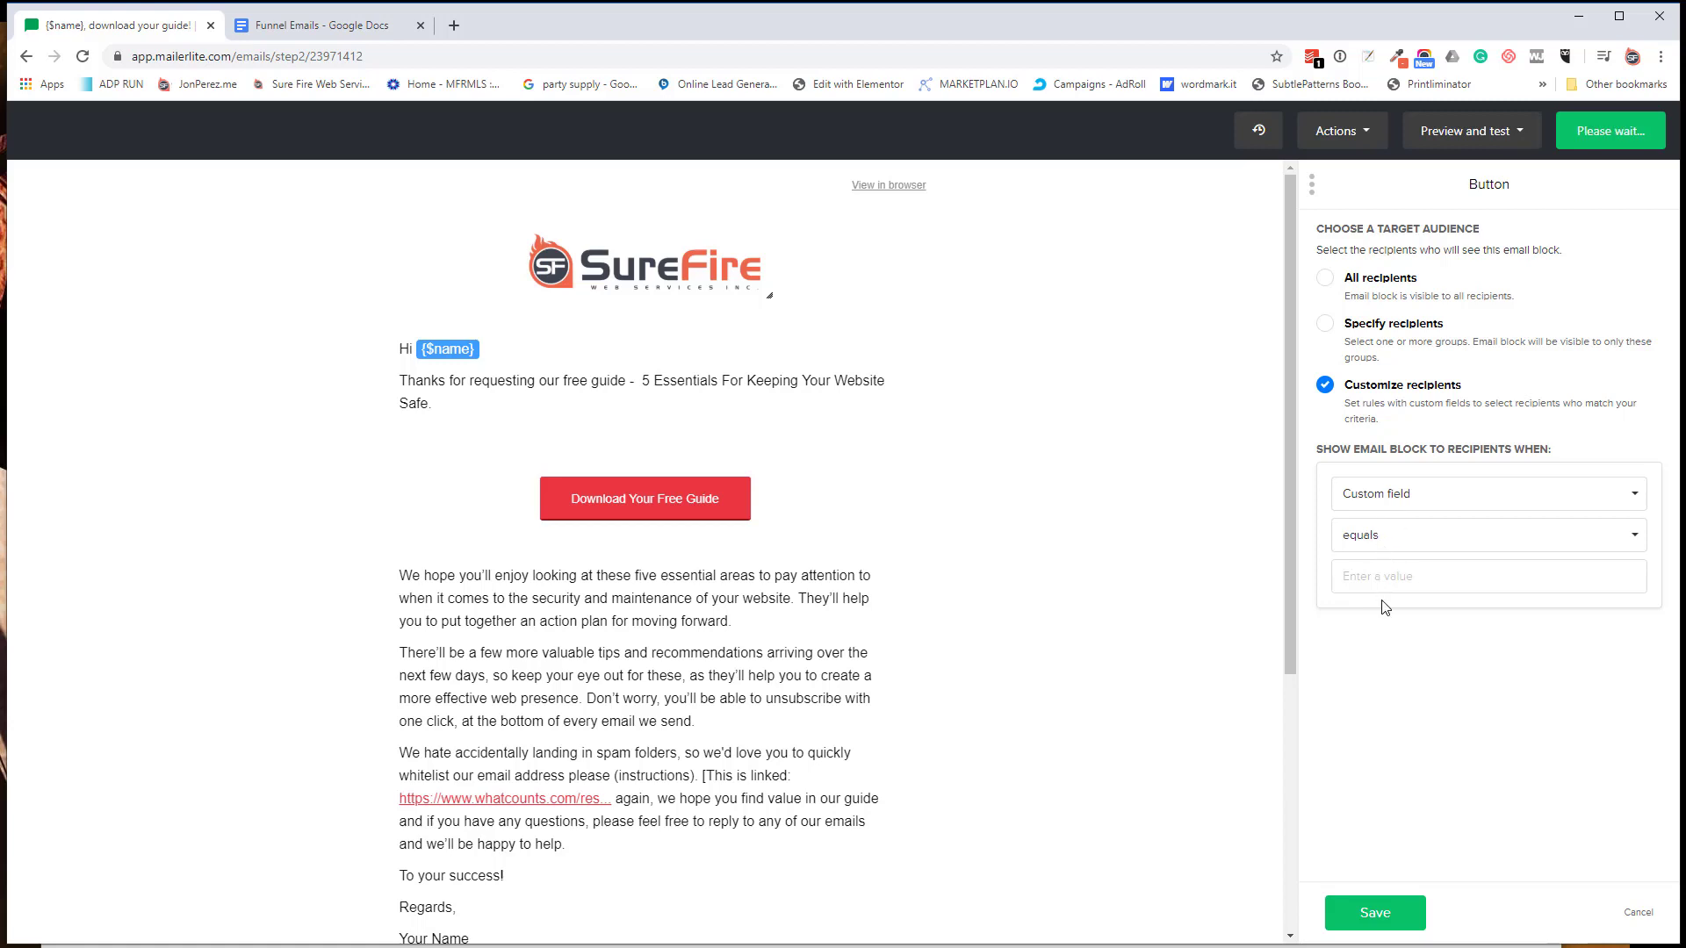
click(1390, 506)
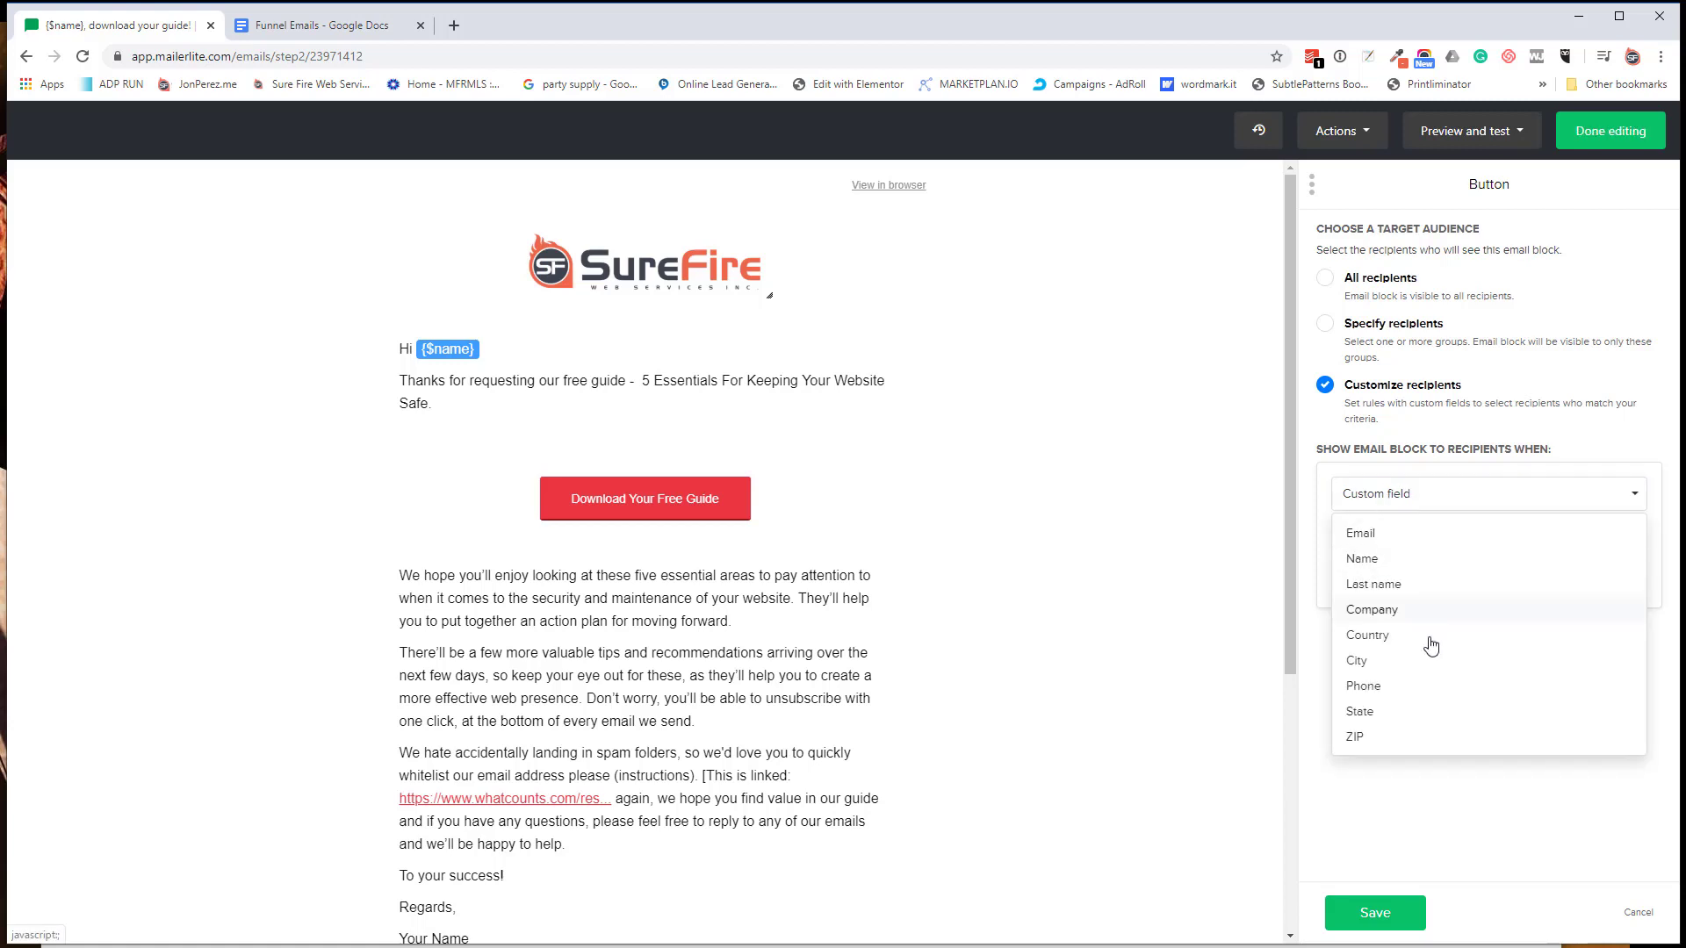
click(1370, 665)
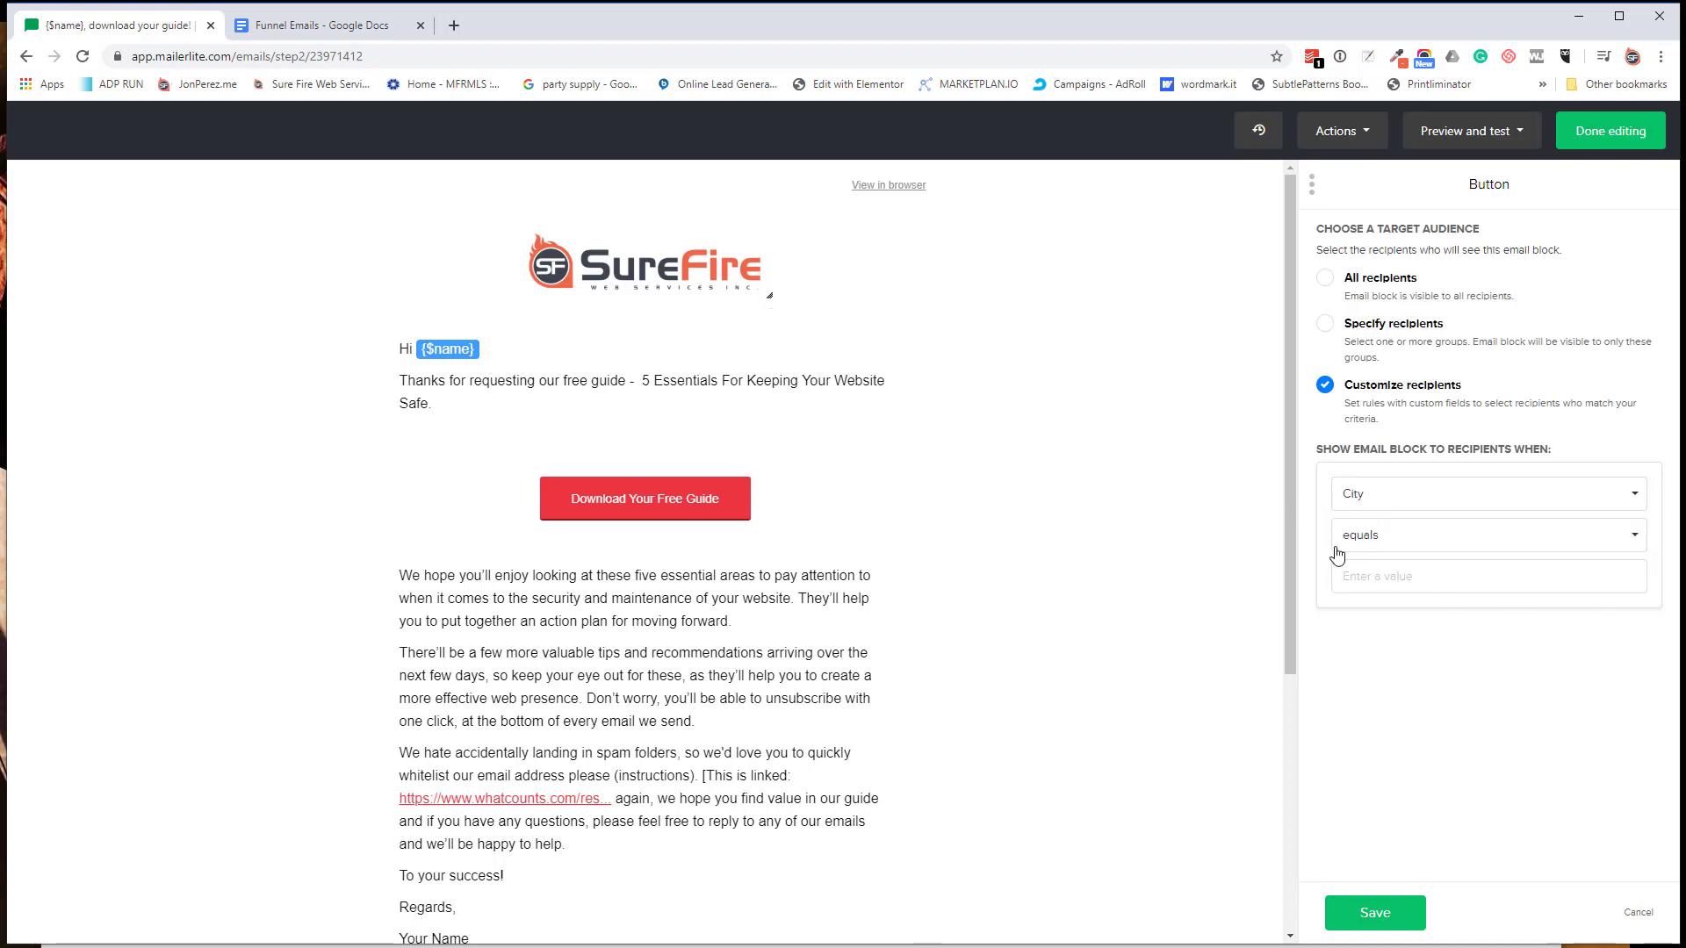
click(1371, 539)
click(1408, 784)
click(1325, 280)
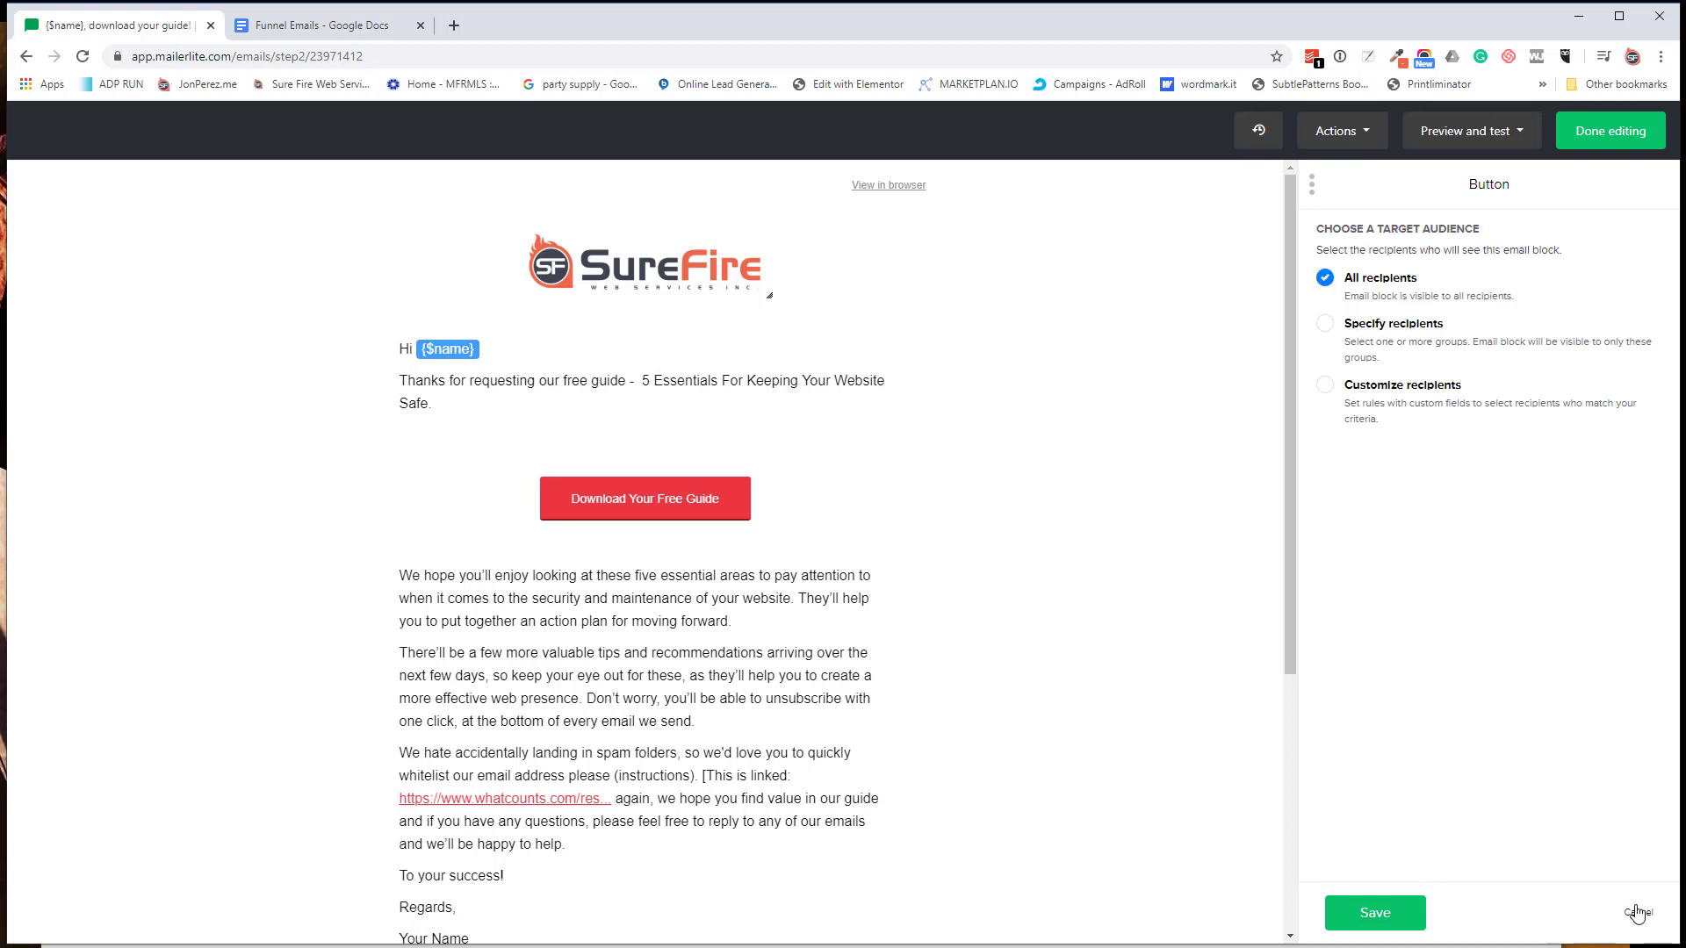
click(1634, 912)
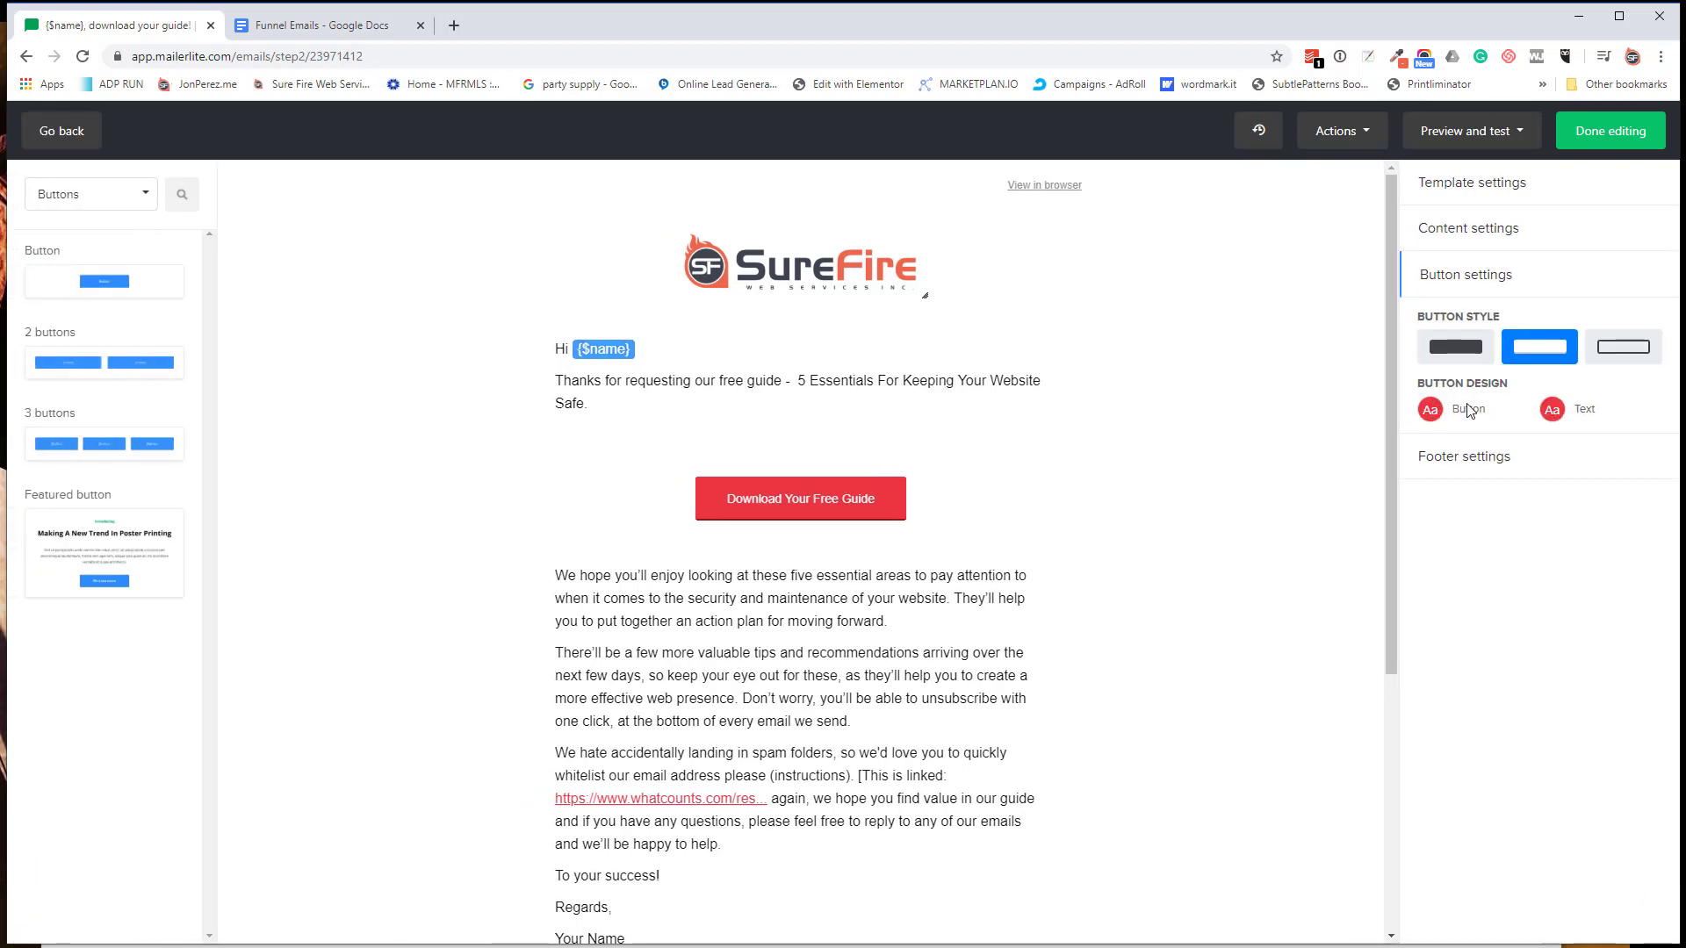
Step: Change the download button's background color to #007bff and its border color to #409cff, and save the button design
click(1429, 414)
click(1436, 419)
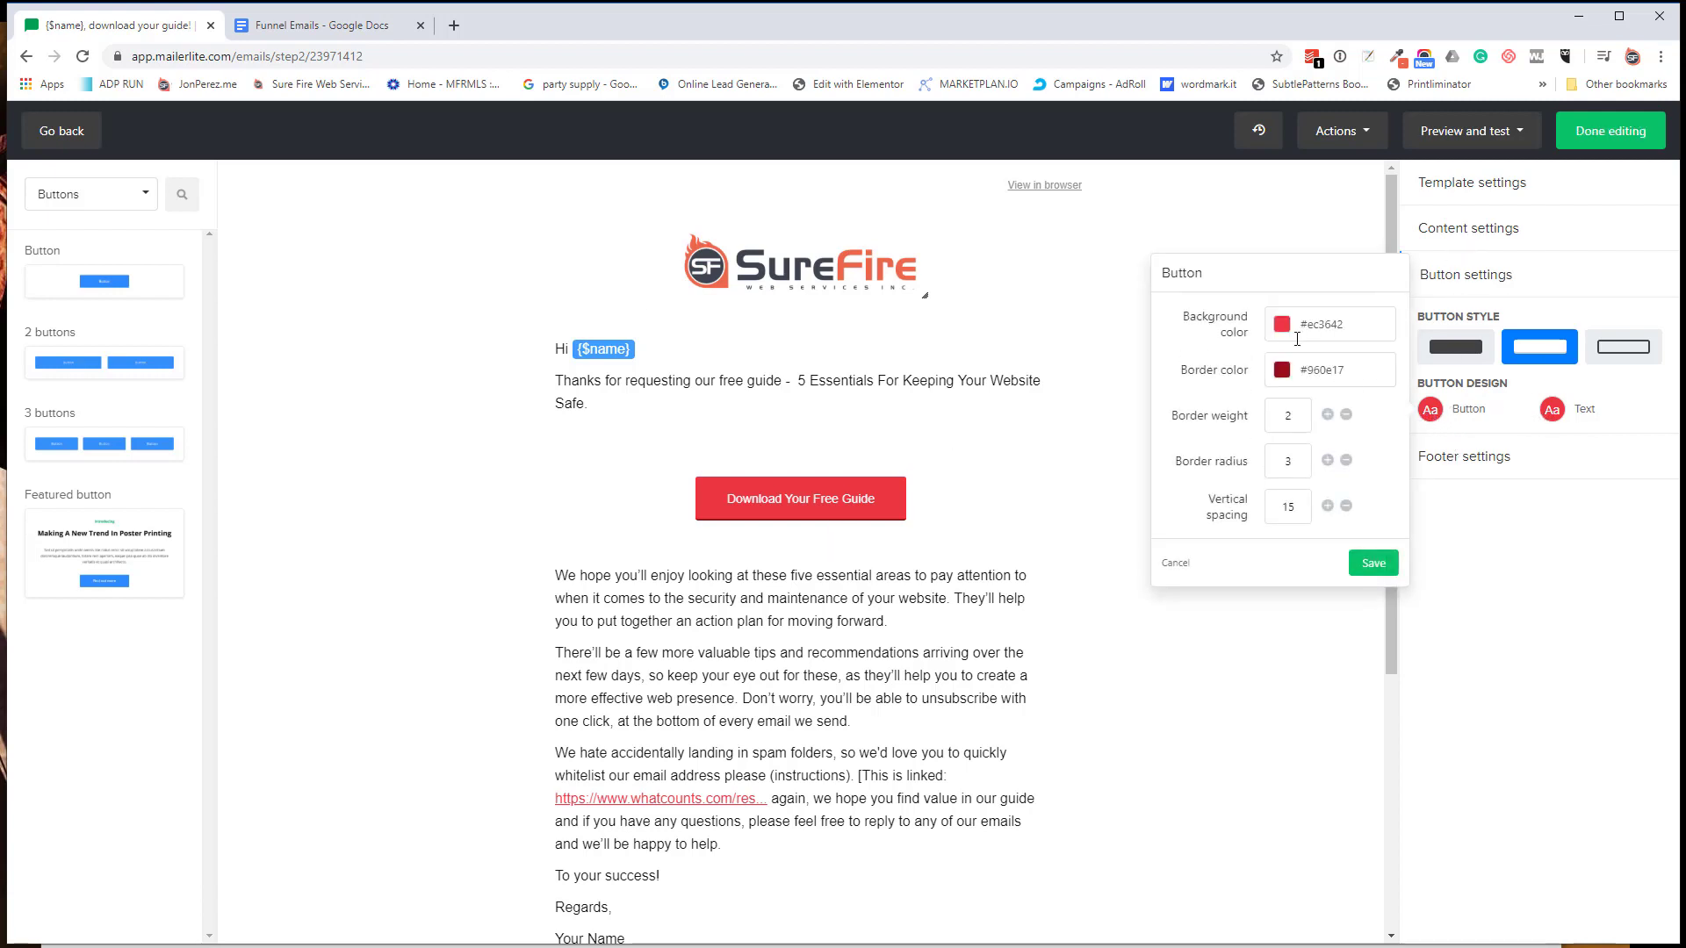
click(1282, 327)
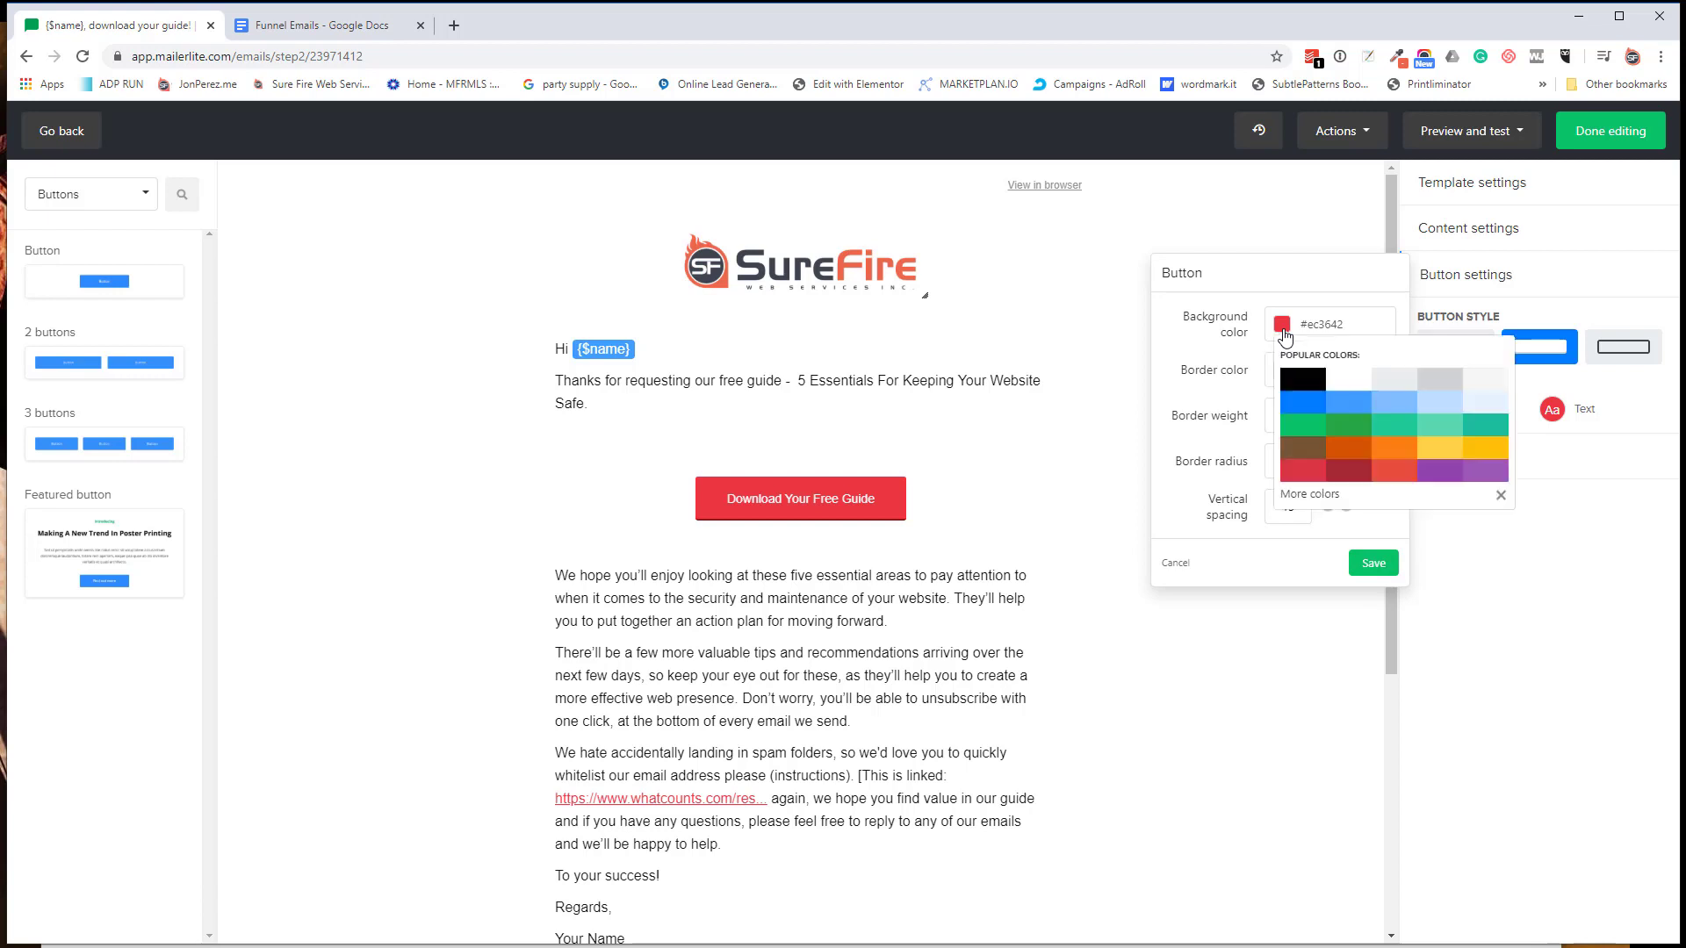
click(1301, 406)
click(1282, 372)
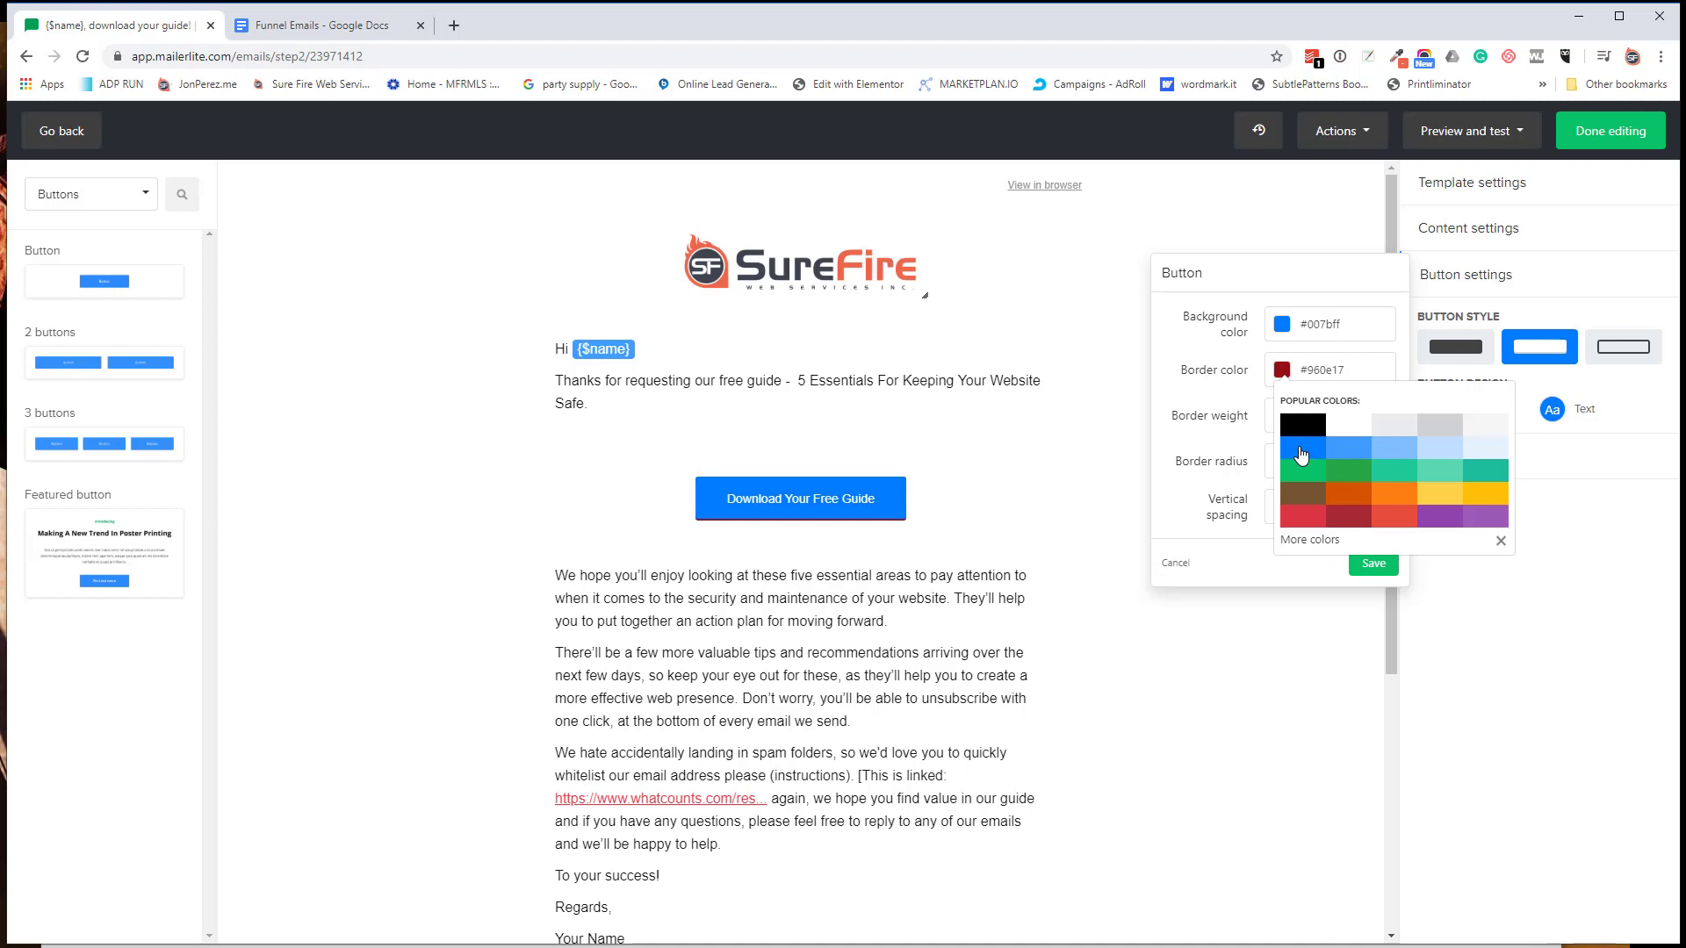
click(1343, 450)
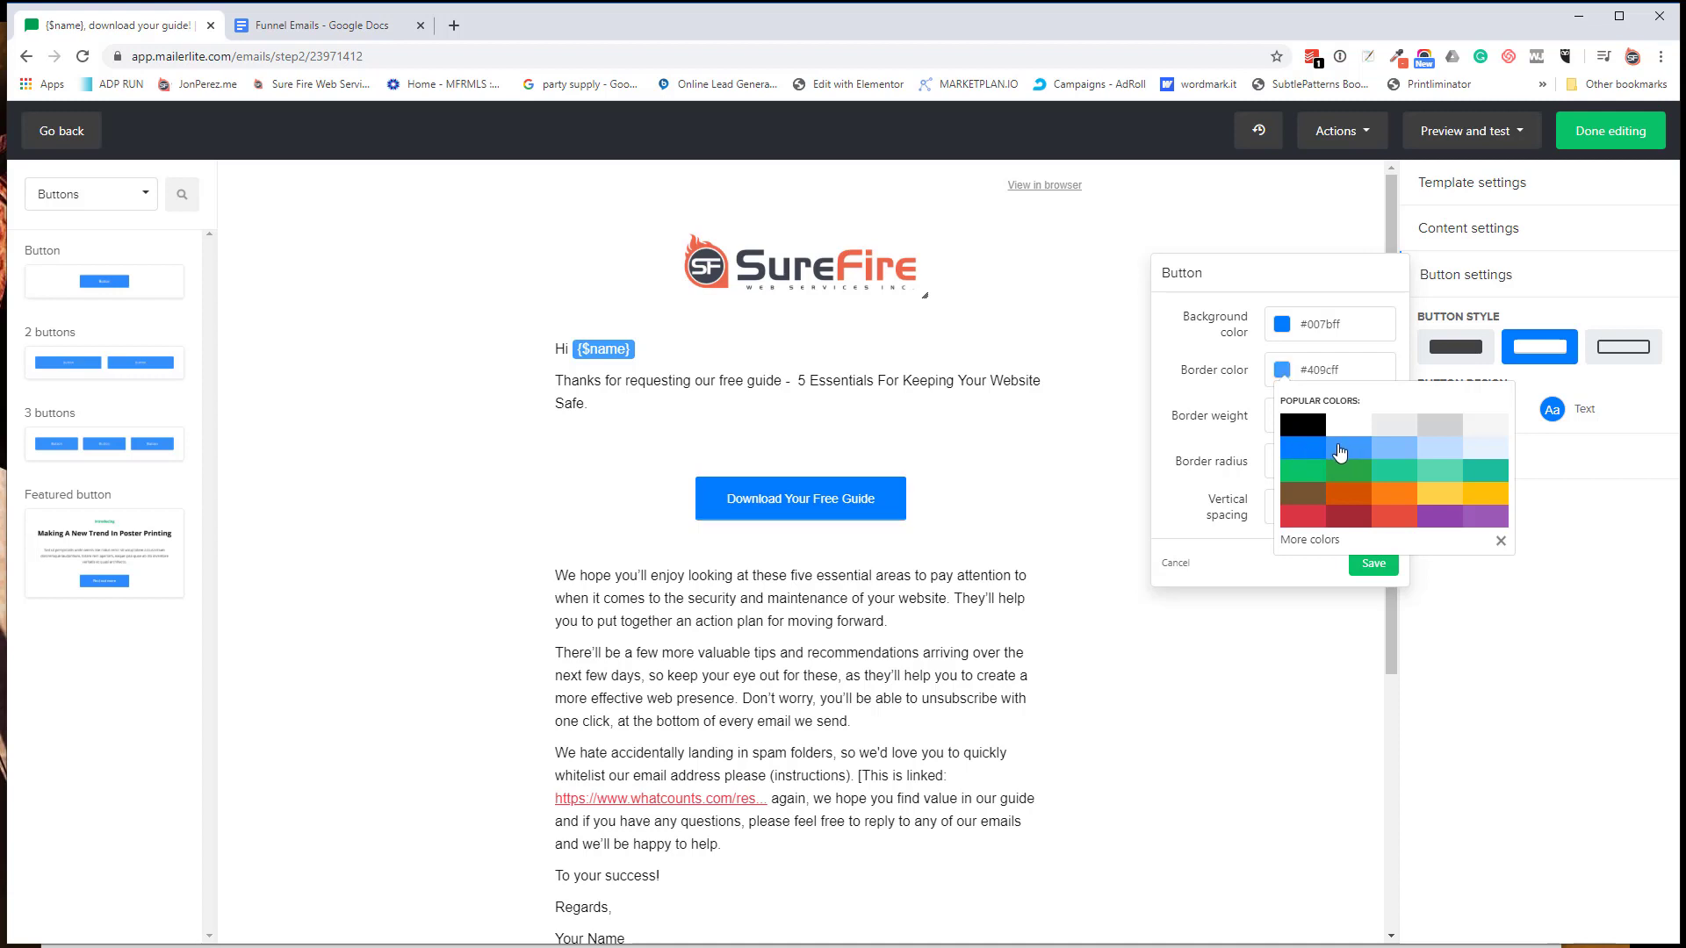
click(1191, 447)
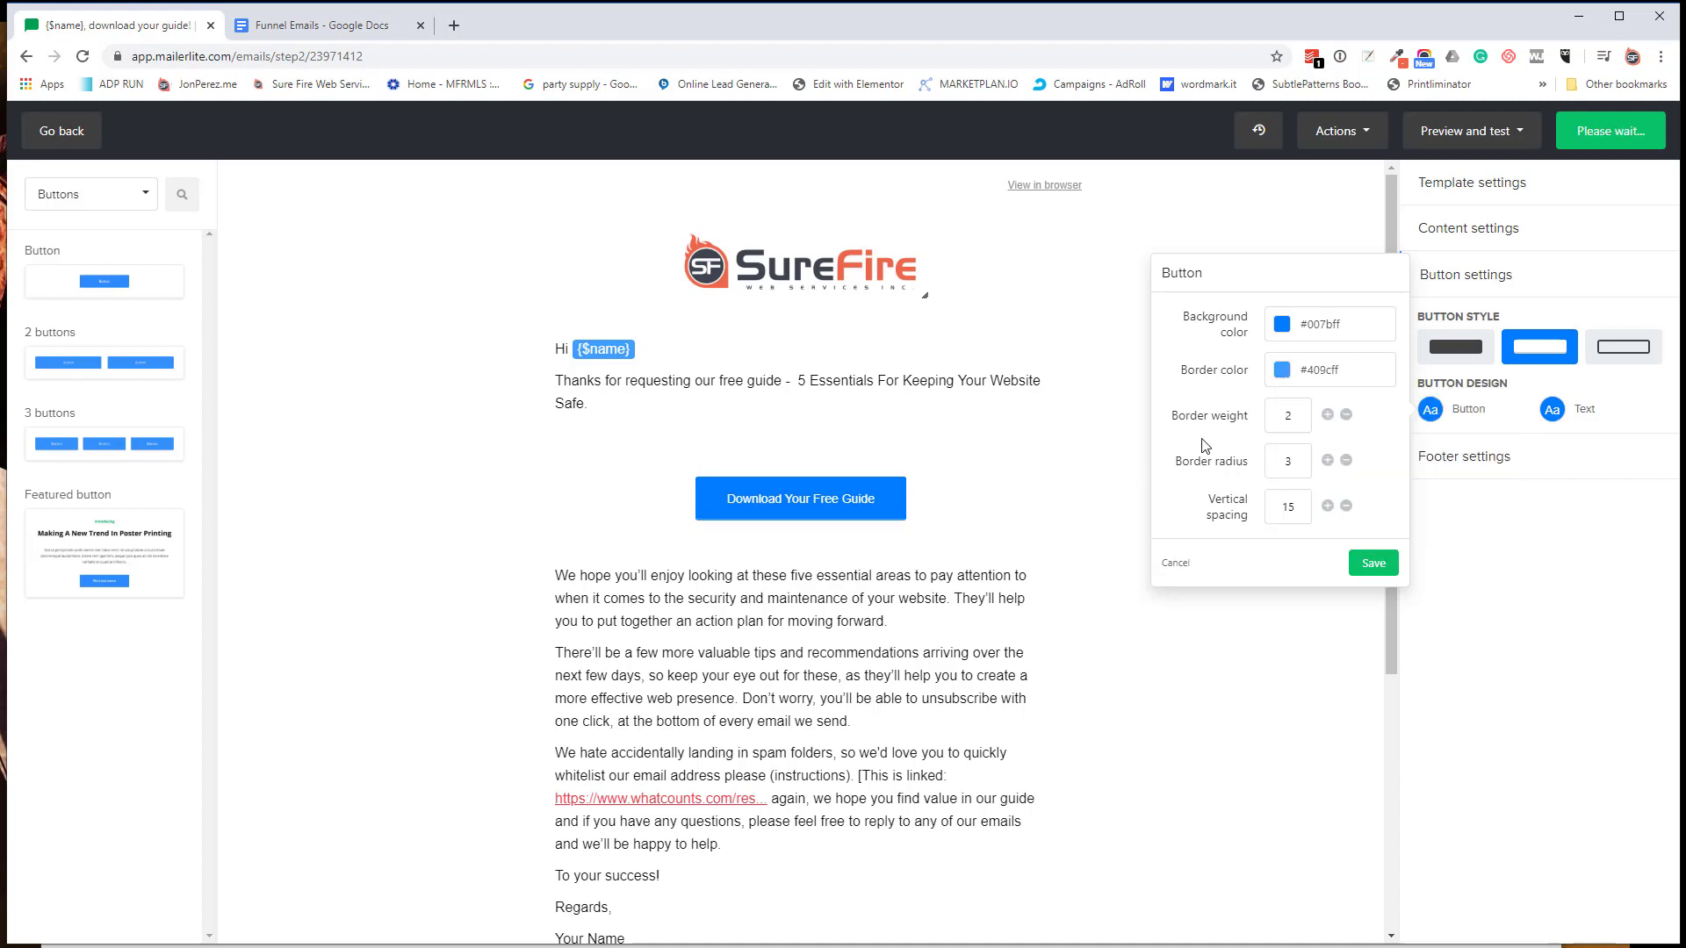
click(1358, 558)
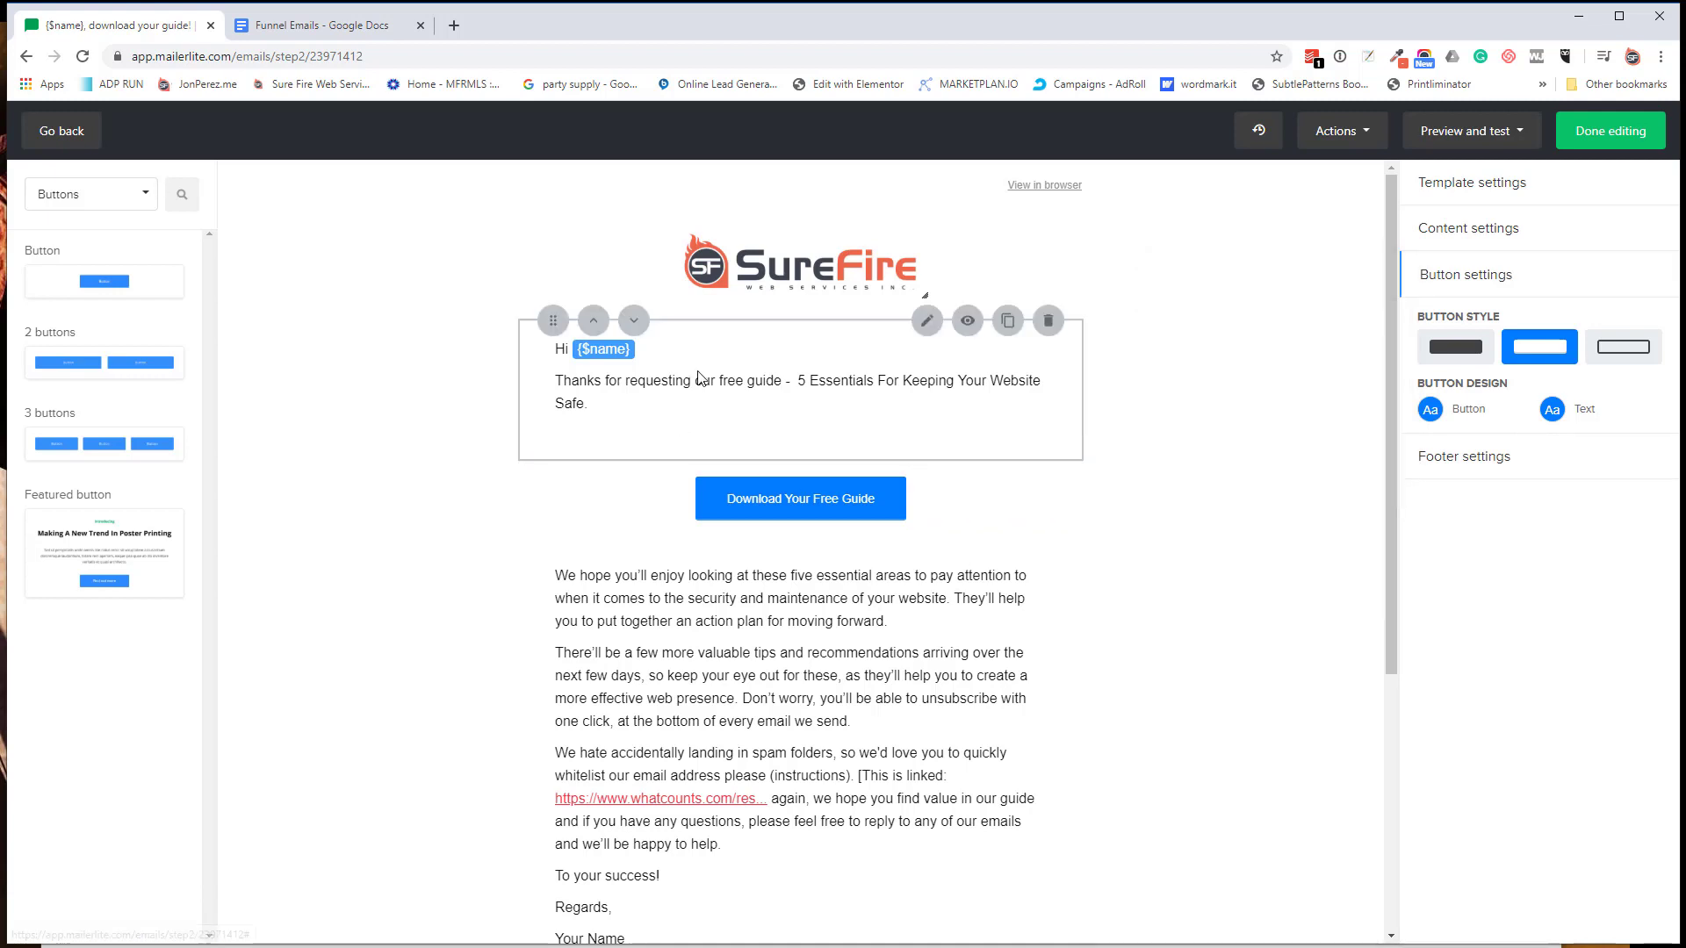
Step: Review the whole email, preview it in the desktop and mobile layouts, and close the preview
scroll(857, 749, down, 4)
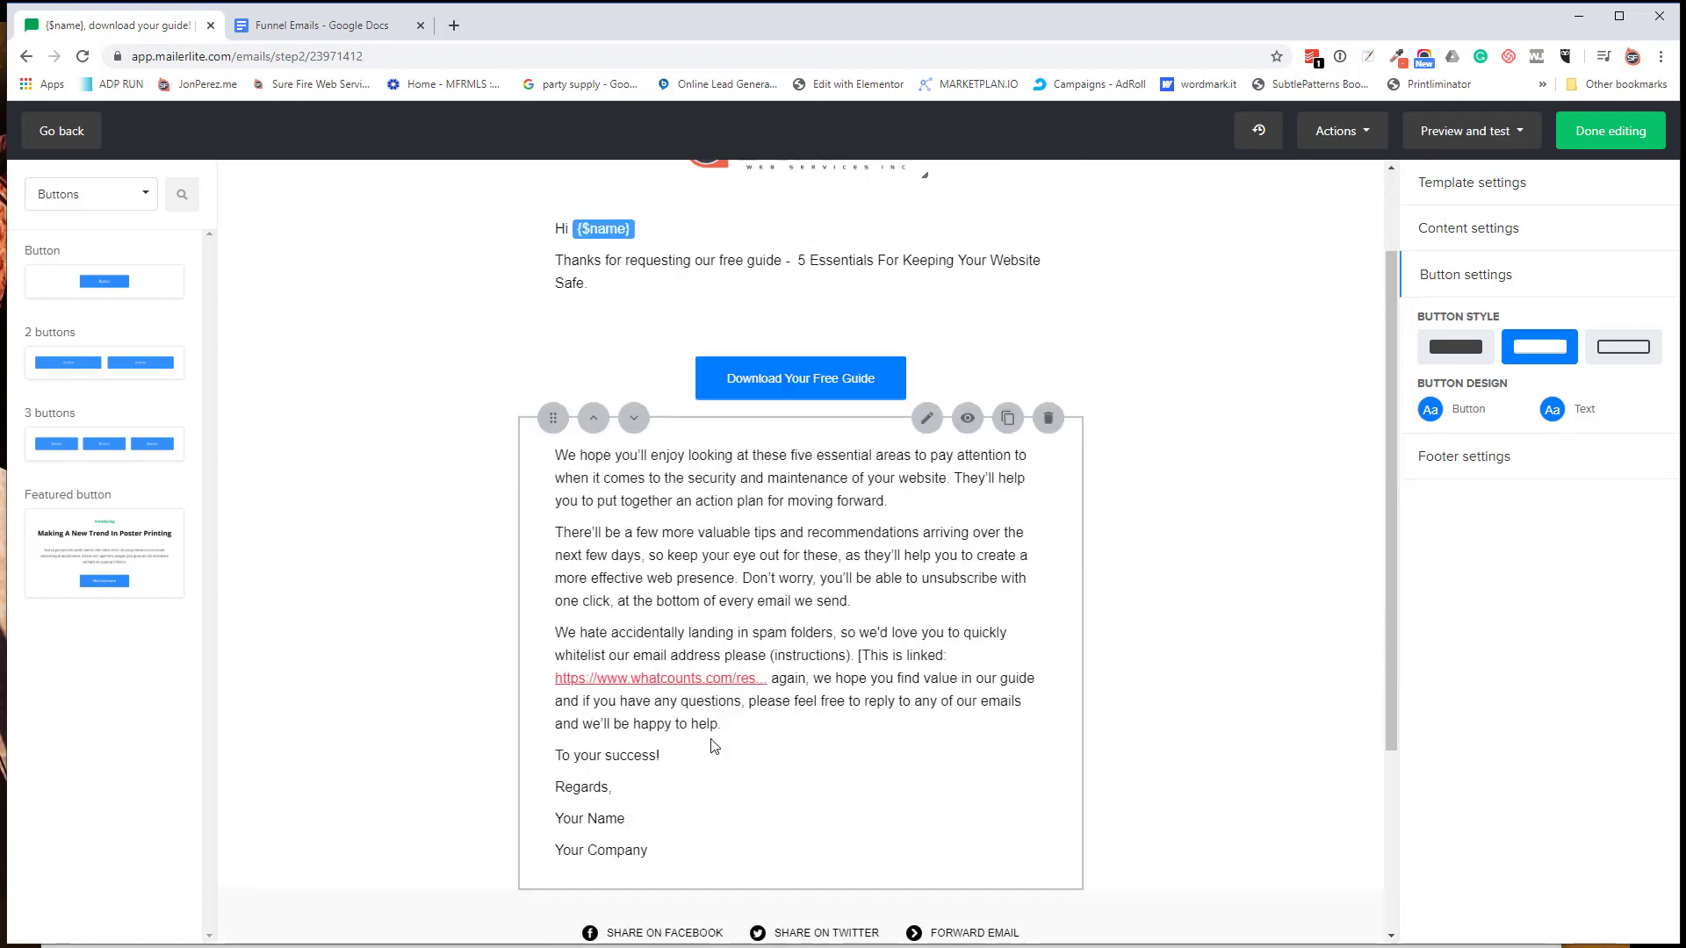
scroll(707, 594, down, 1)
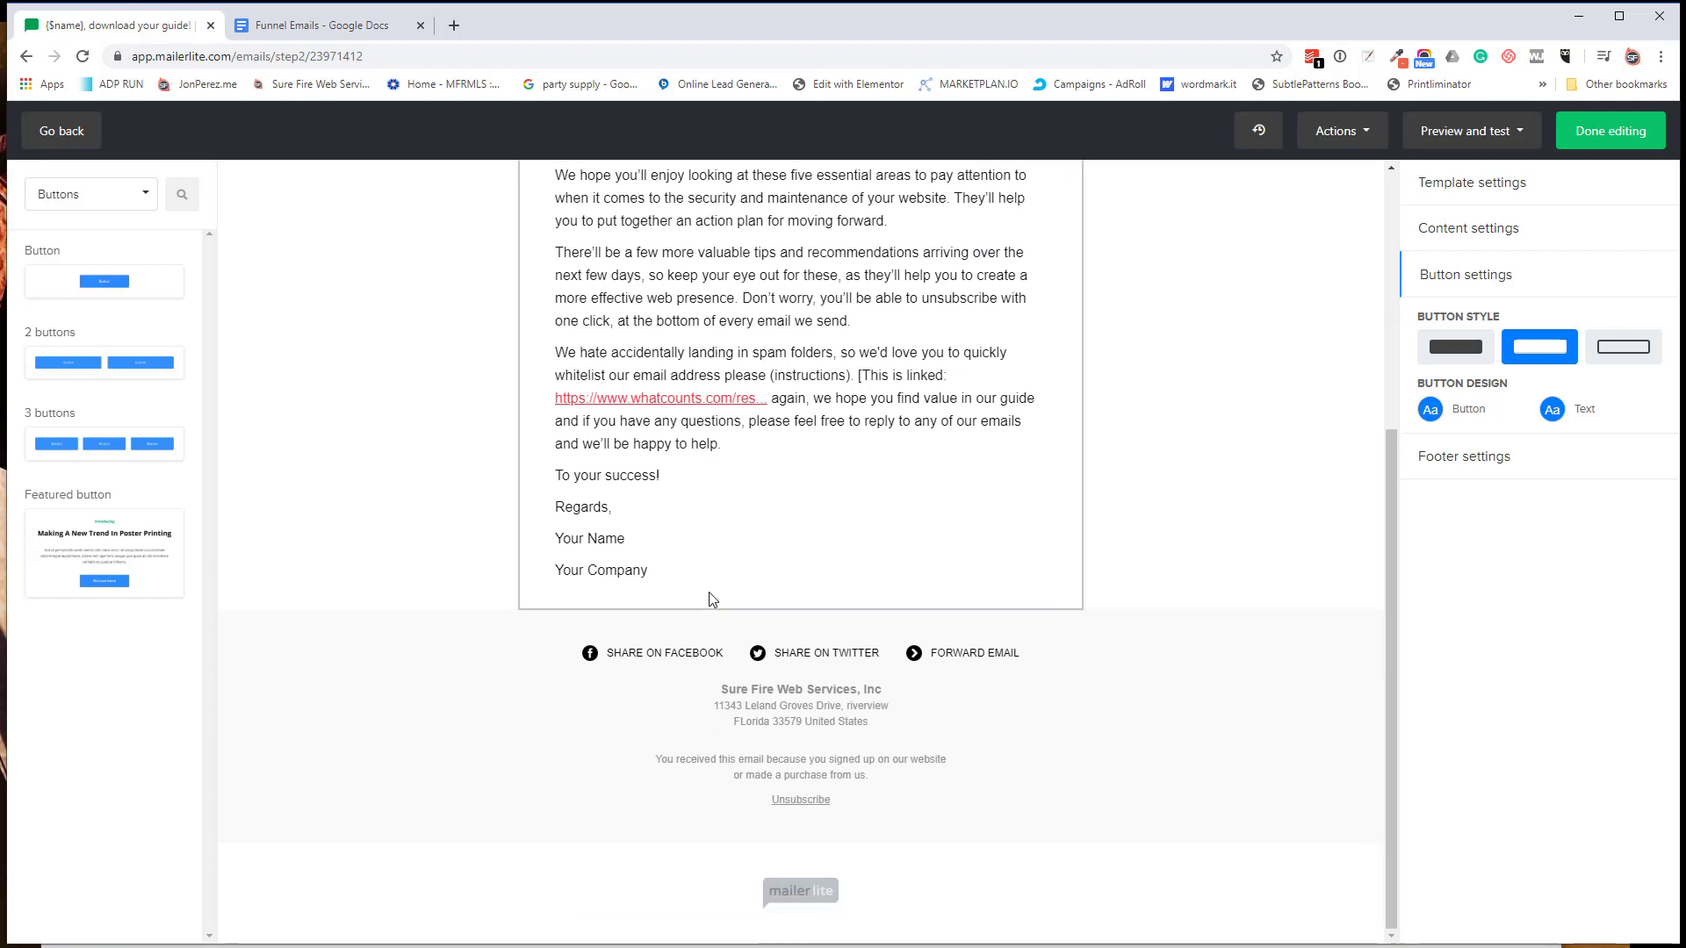
scroll(736, 713, up, 5)
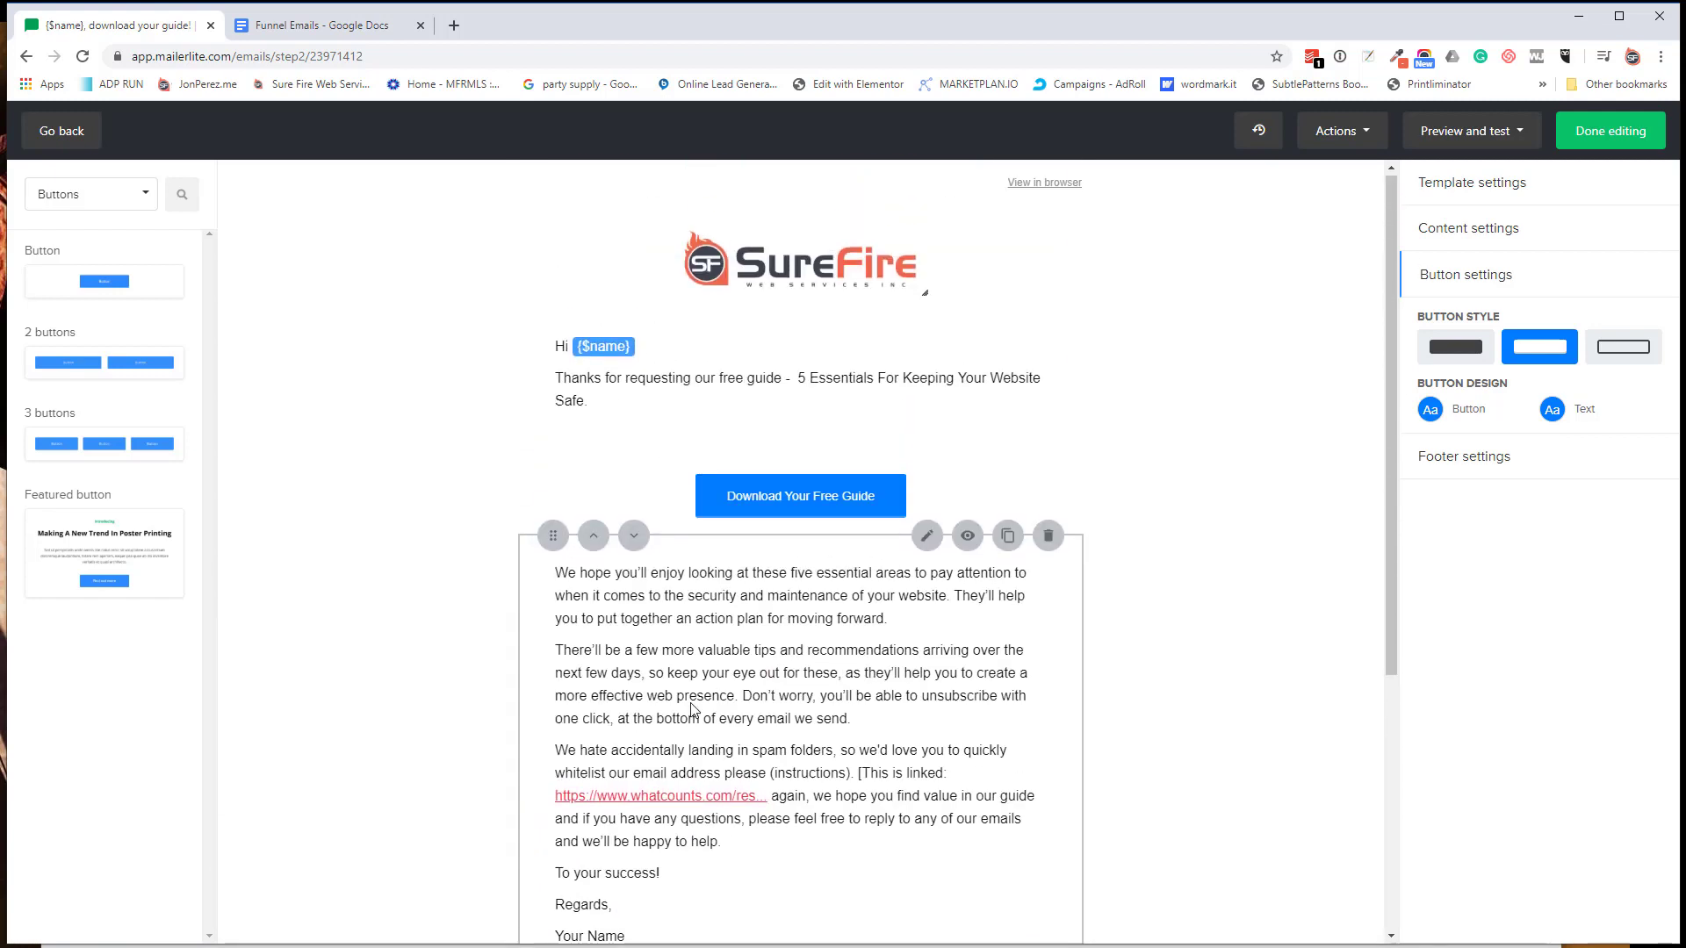
click(1521, 133)
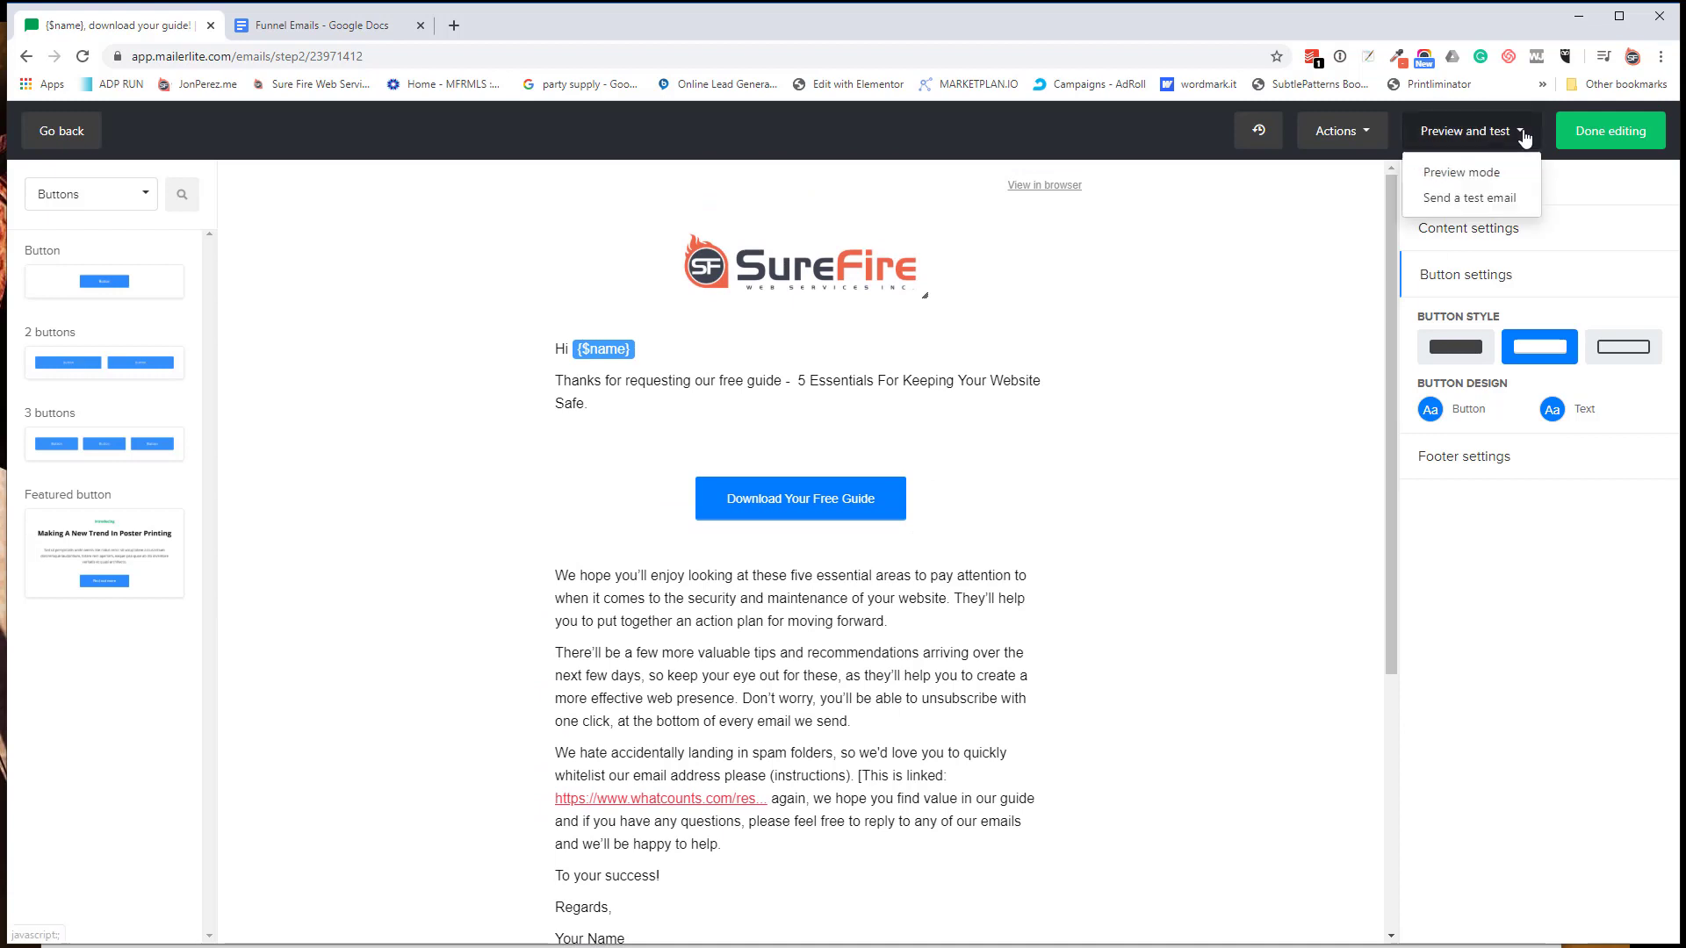
click(1483, 177)
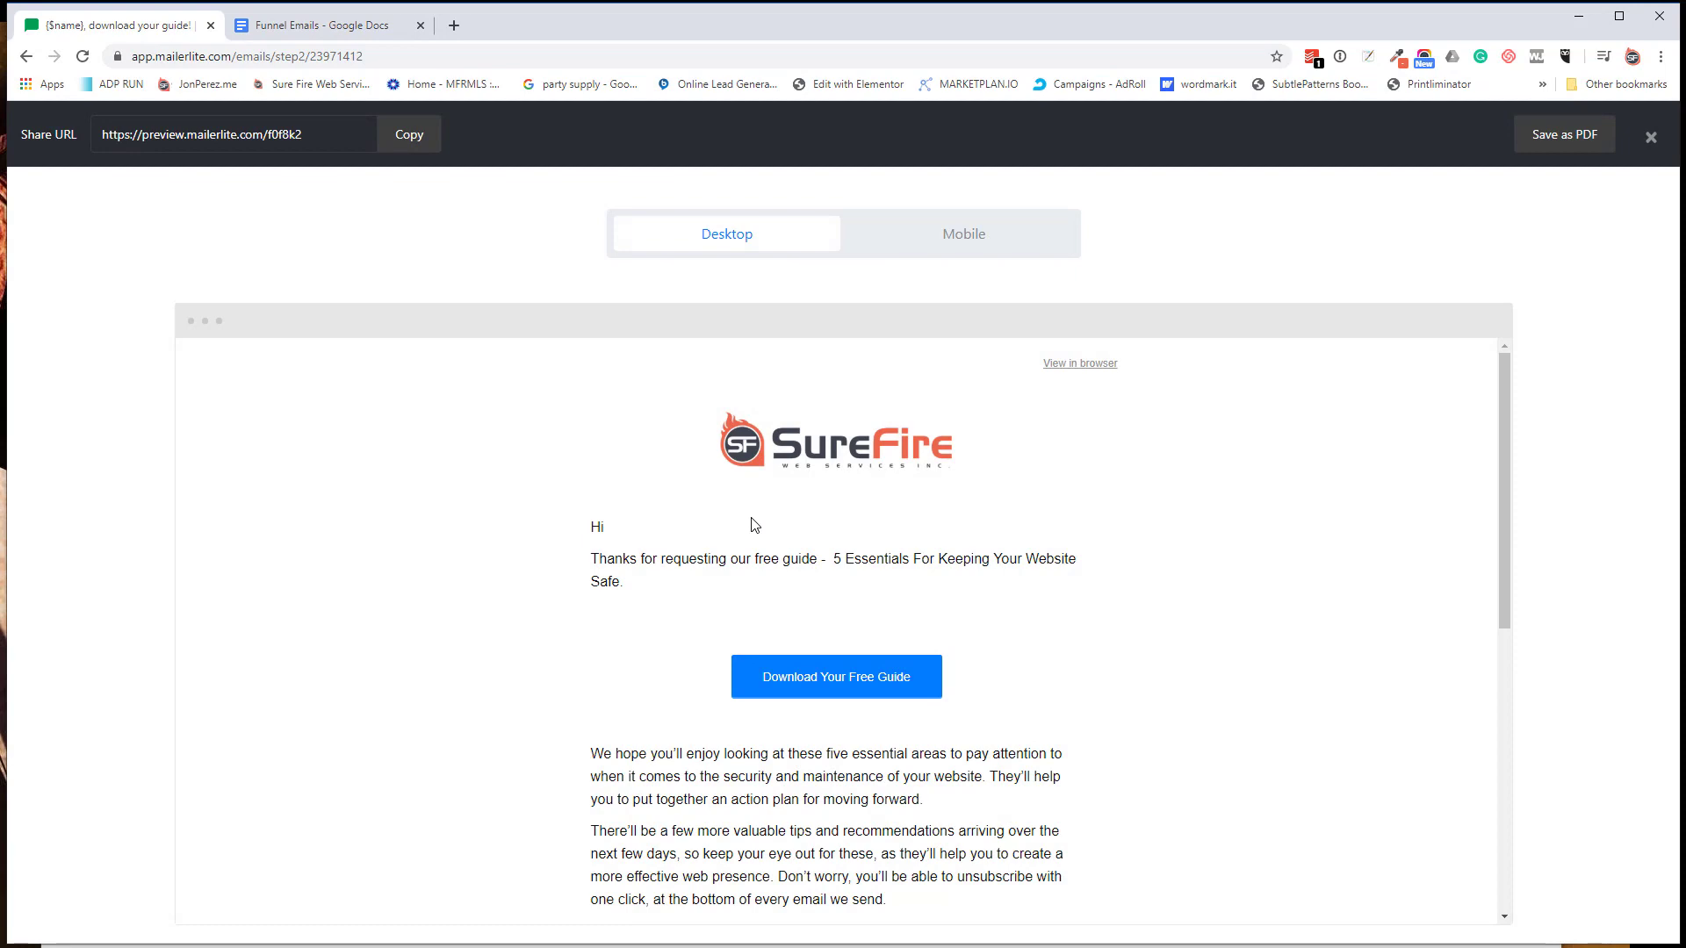
scroll(676, 587, down, 9)
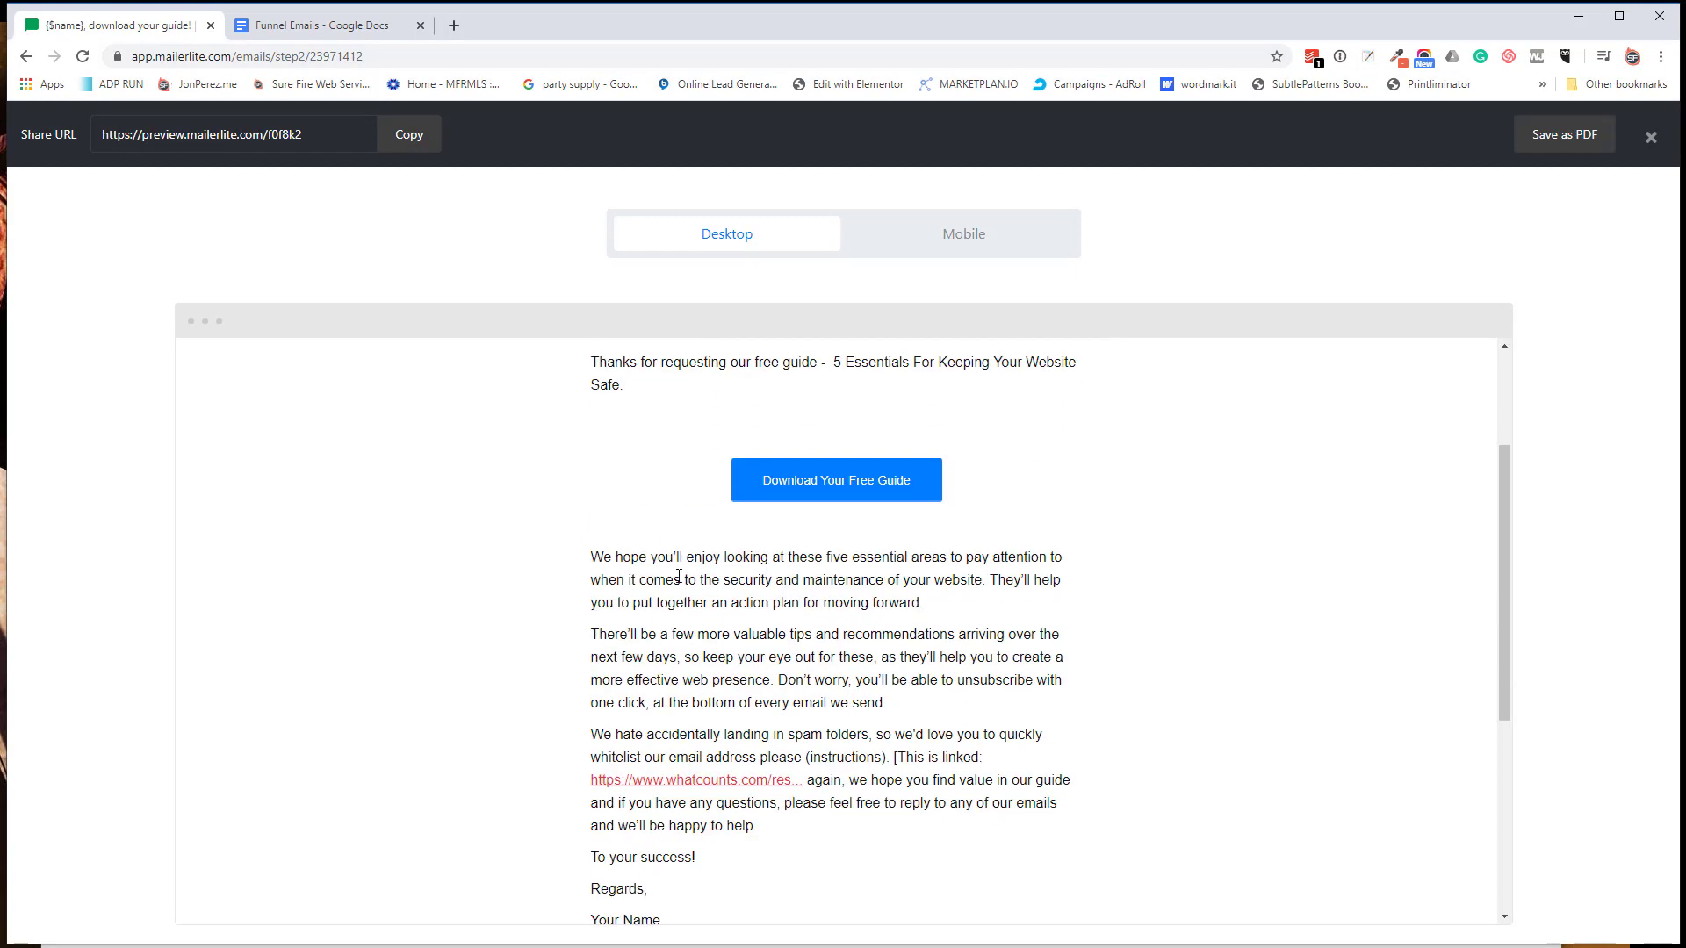
scroll(677, 589, up, 9)
click(962, 241)
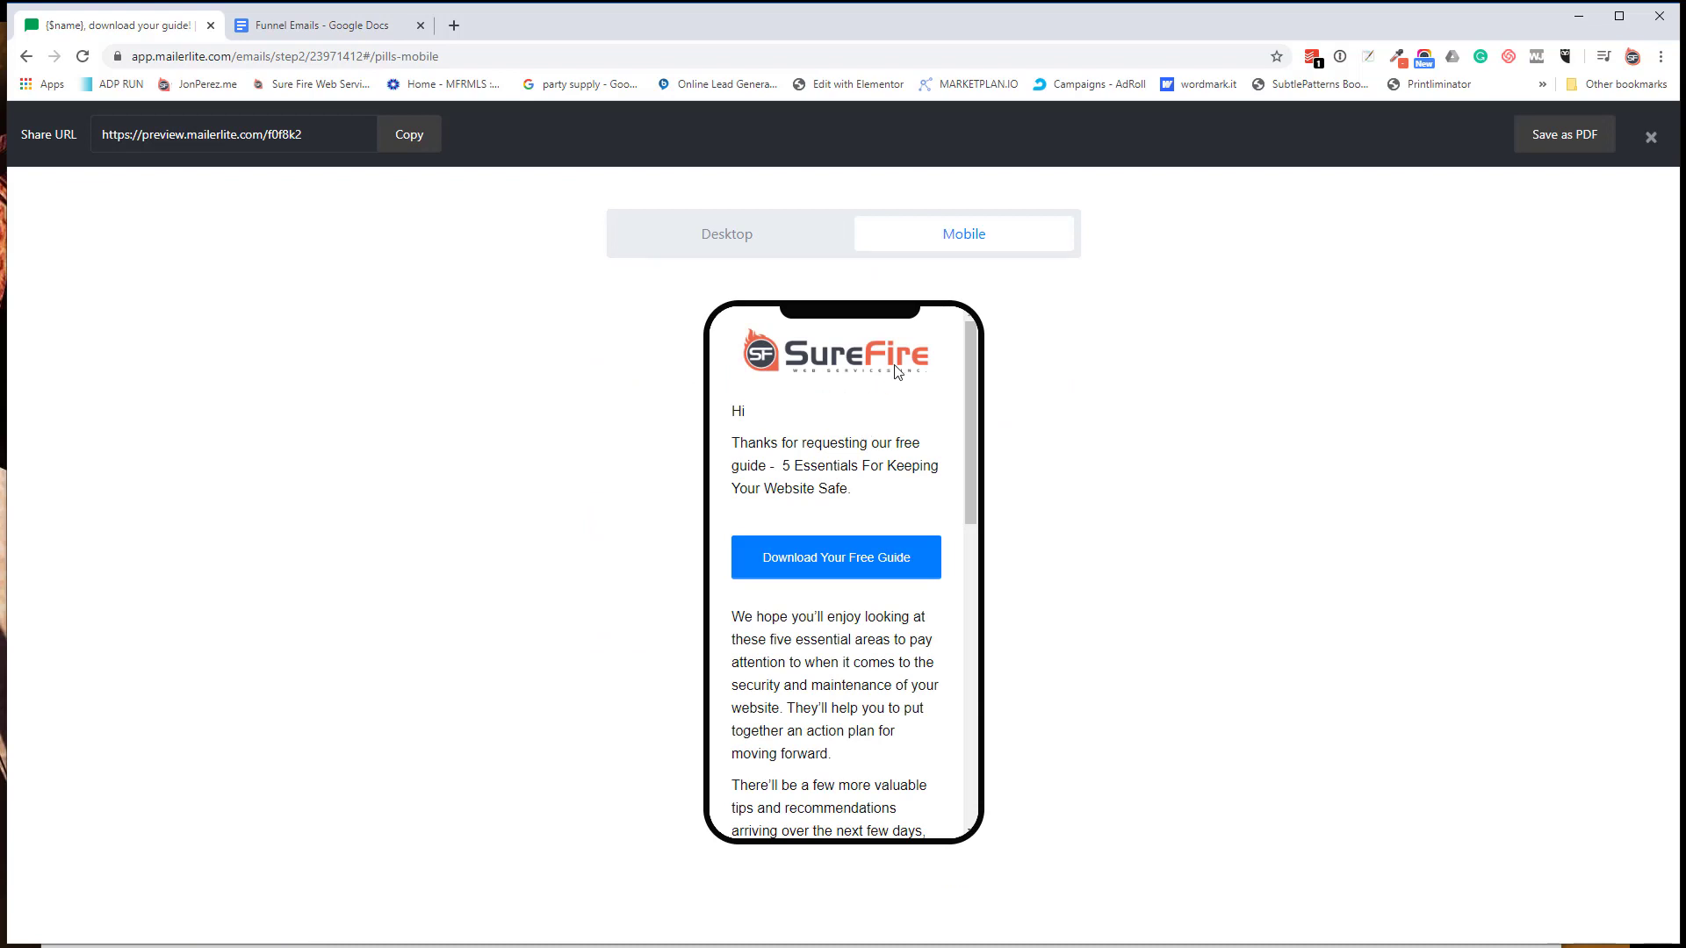
scroll(896, 371, down, 10)
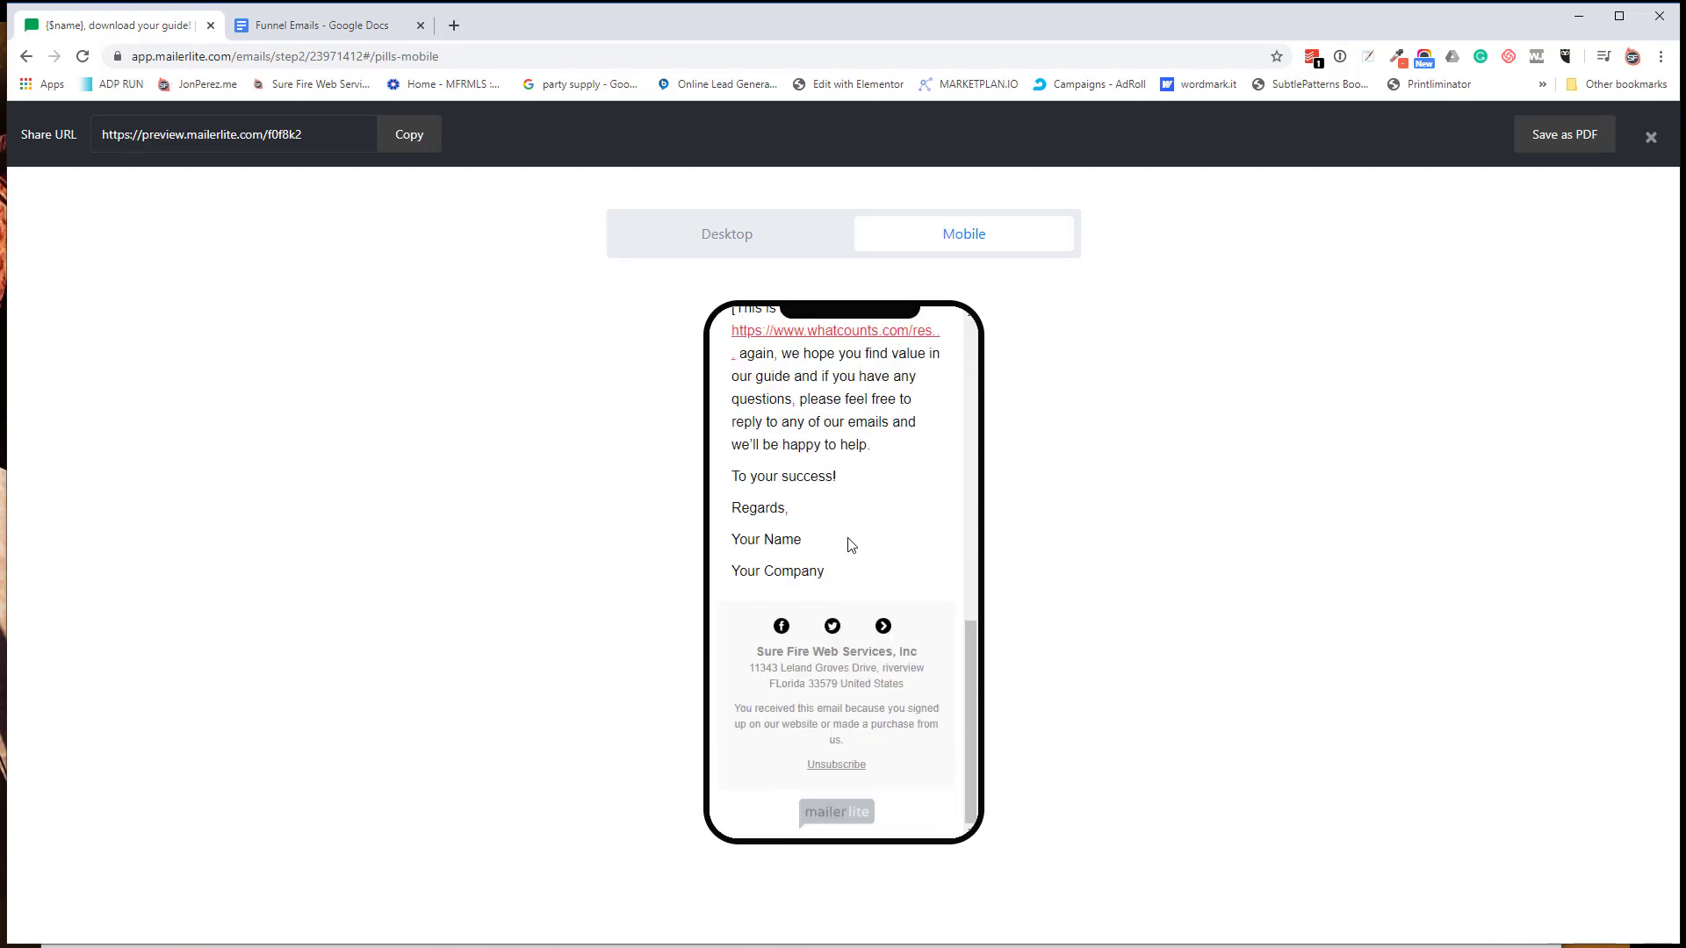
scroll(851, 545, up, 10)
scroll(878, 457, down, 1)
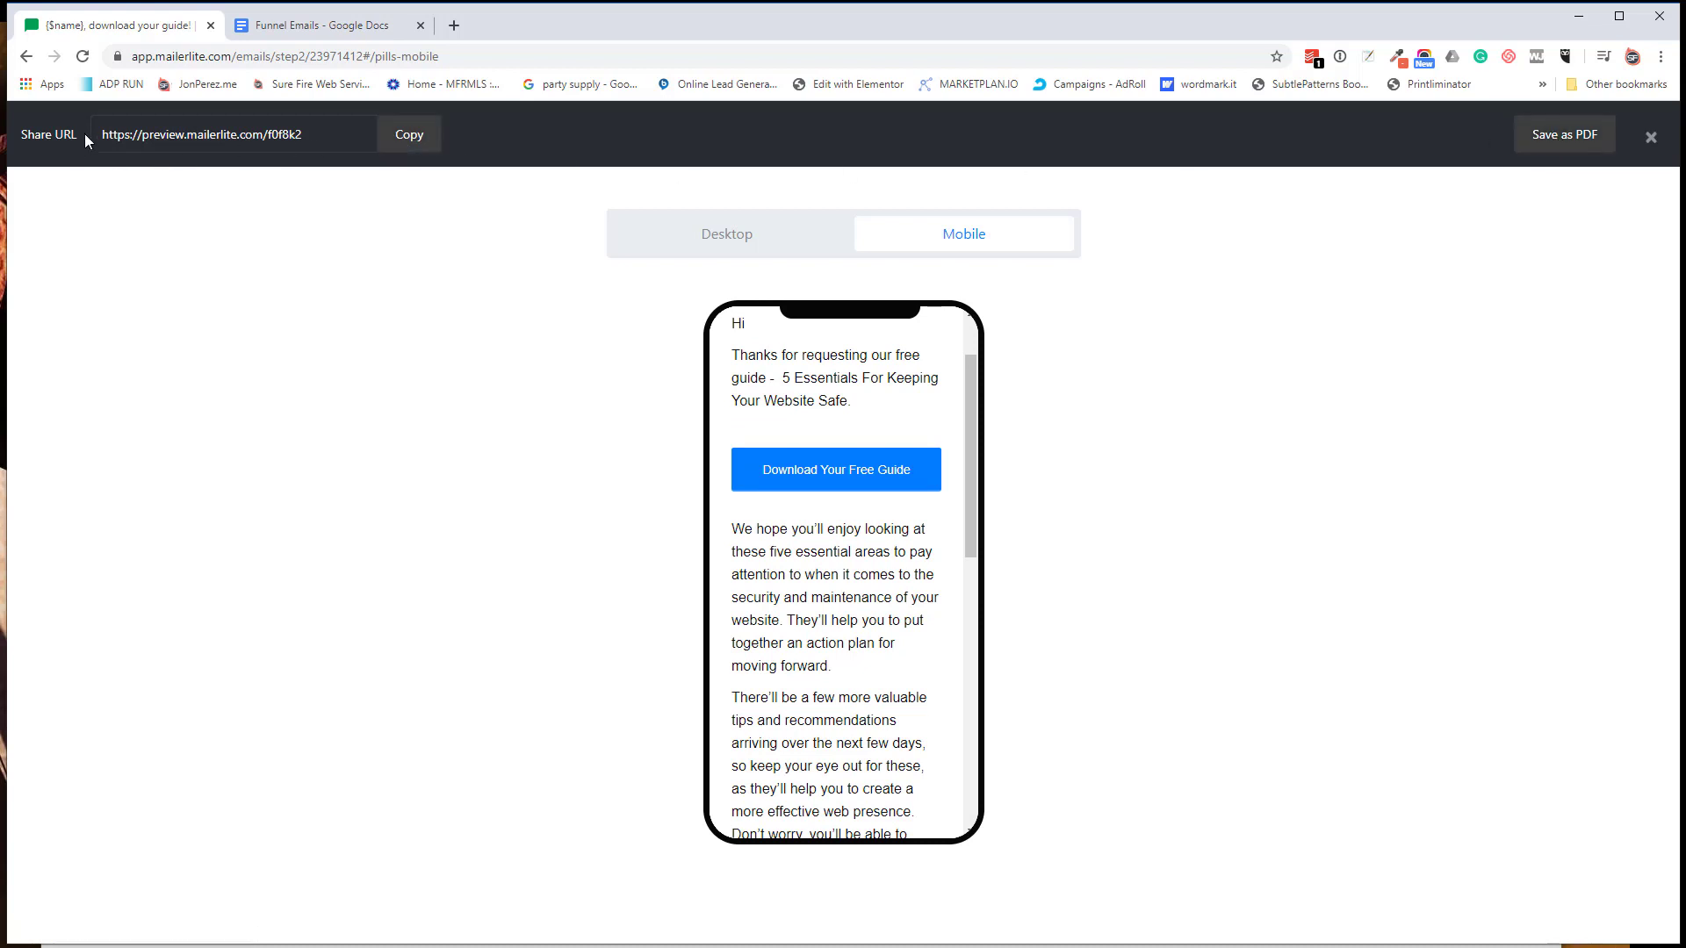
click(1650, 138)
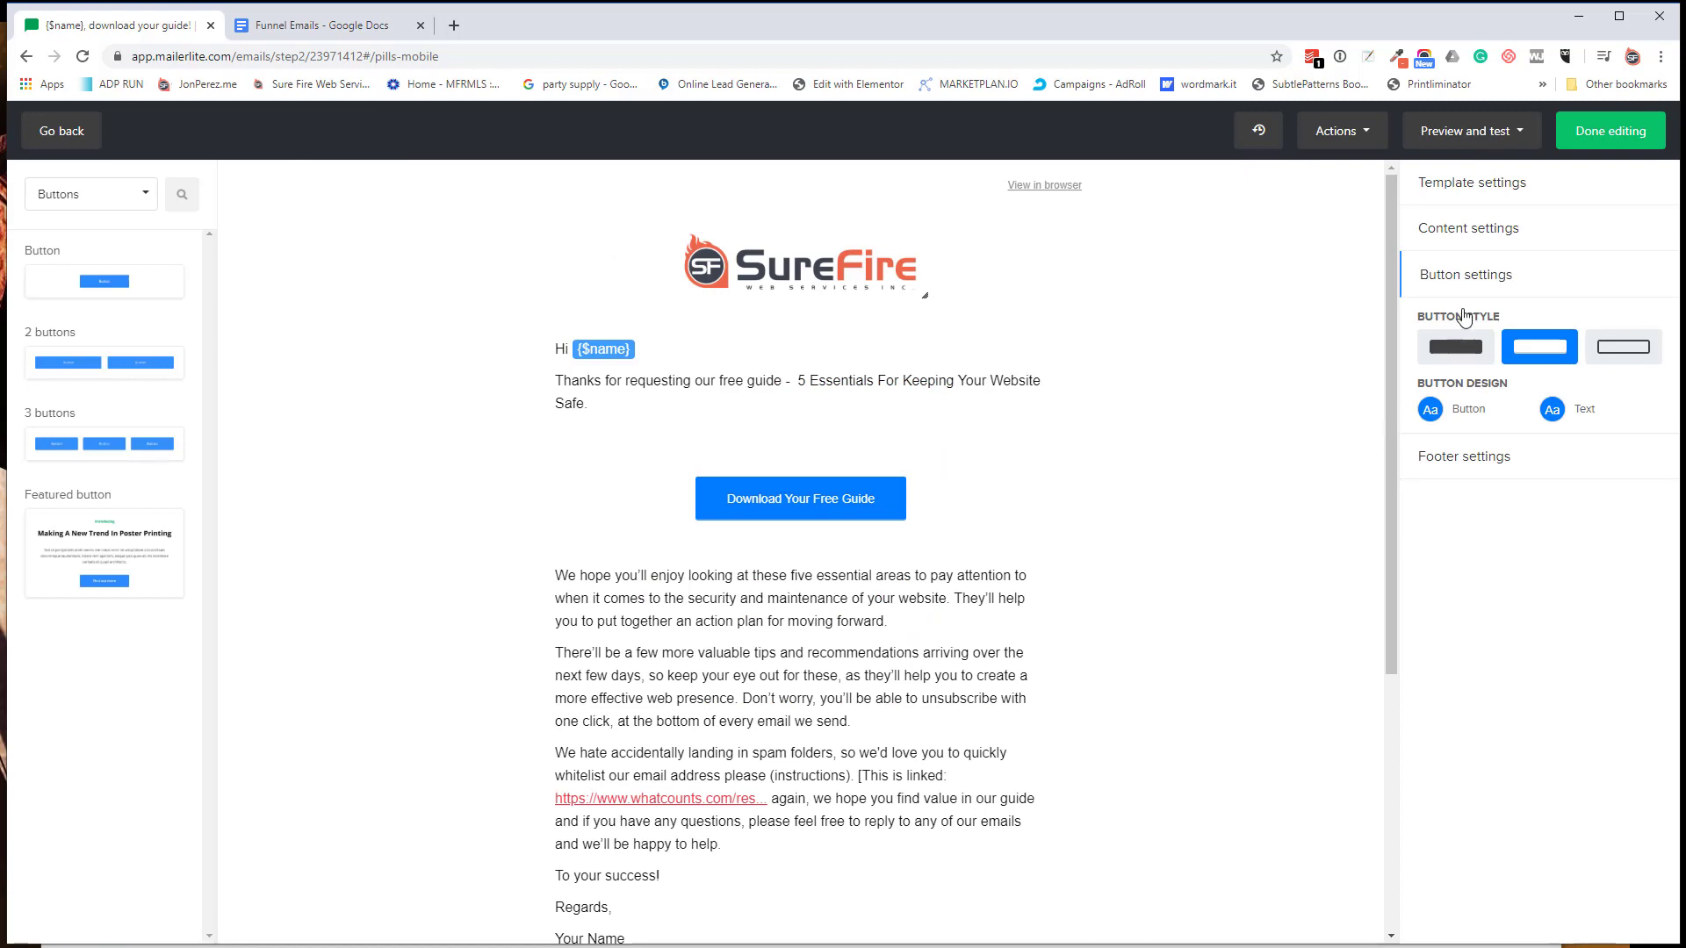
Step: Finish editing the welcome email and extend the workflow below it with a 1-day delay followed by an email step
click(1592, 134)
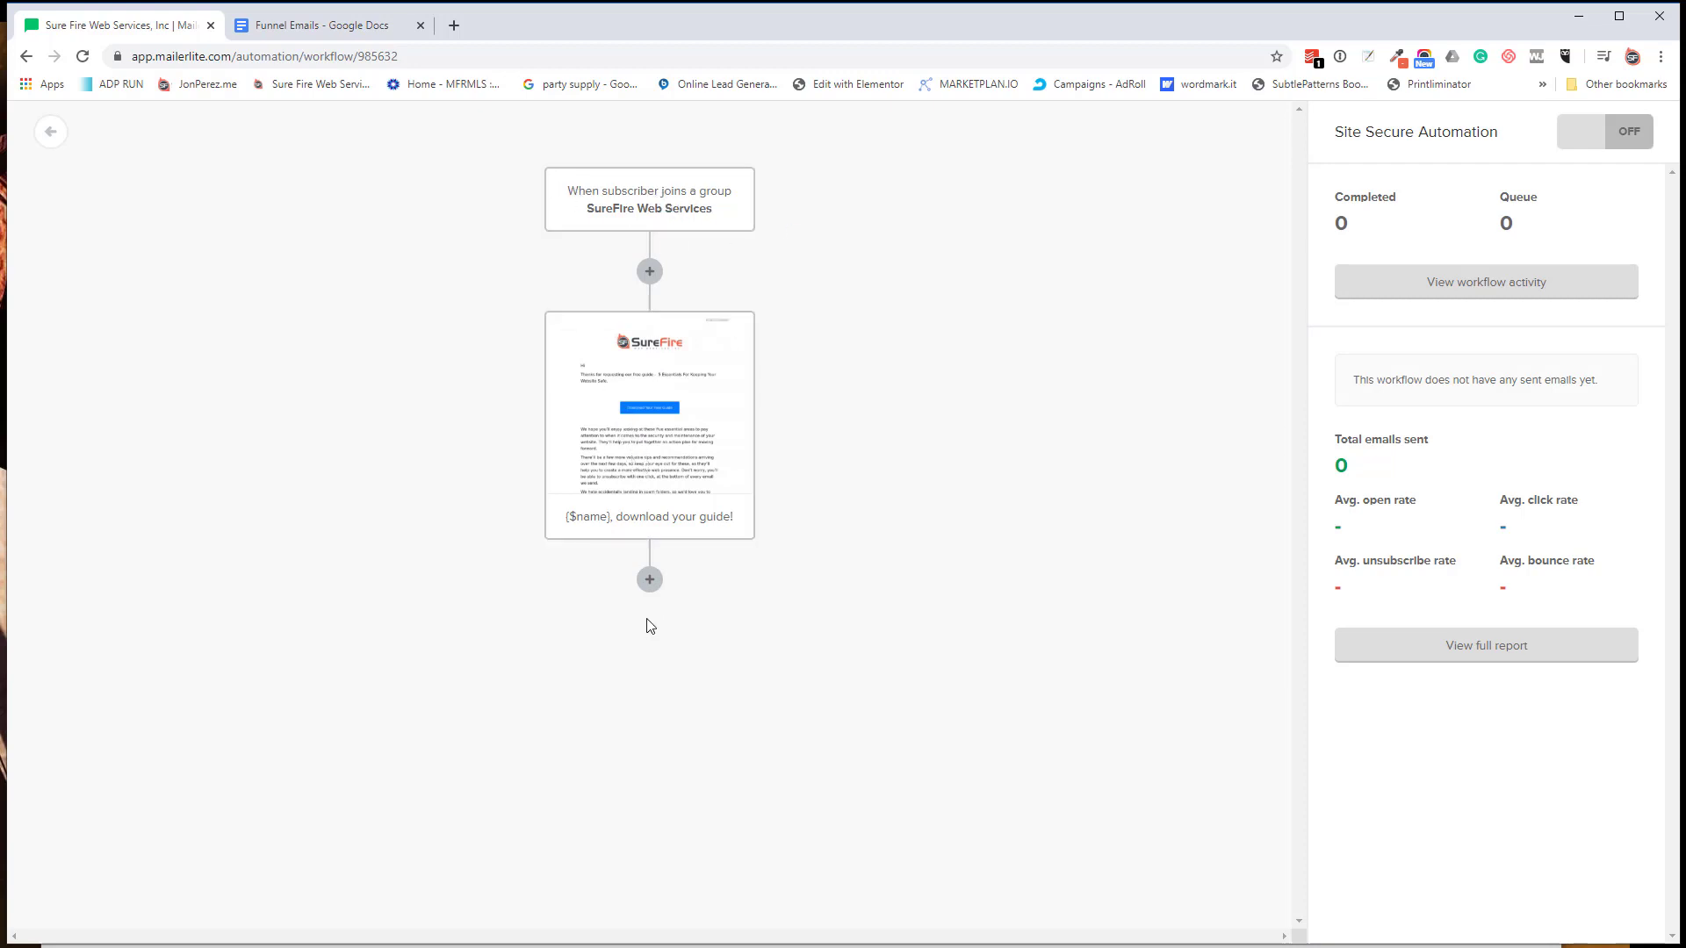
click(649, 582)
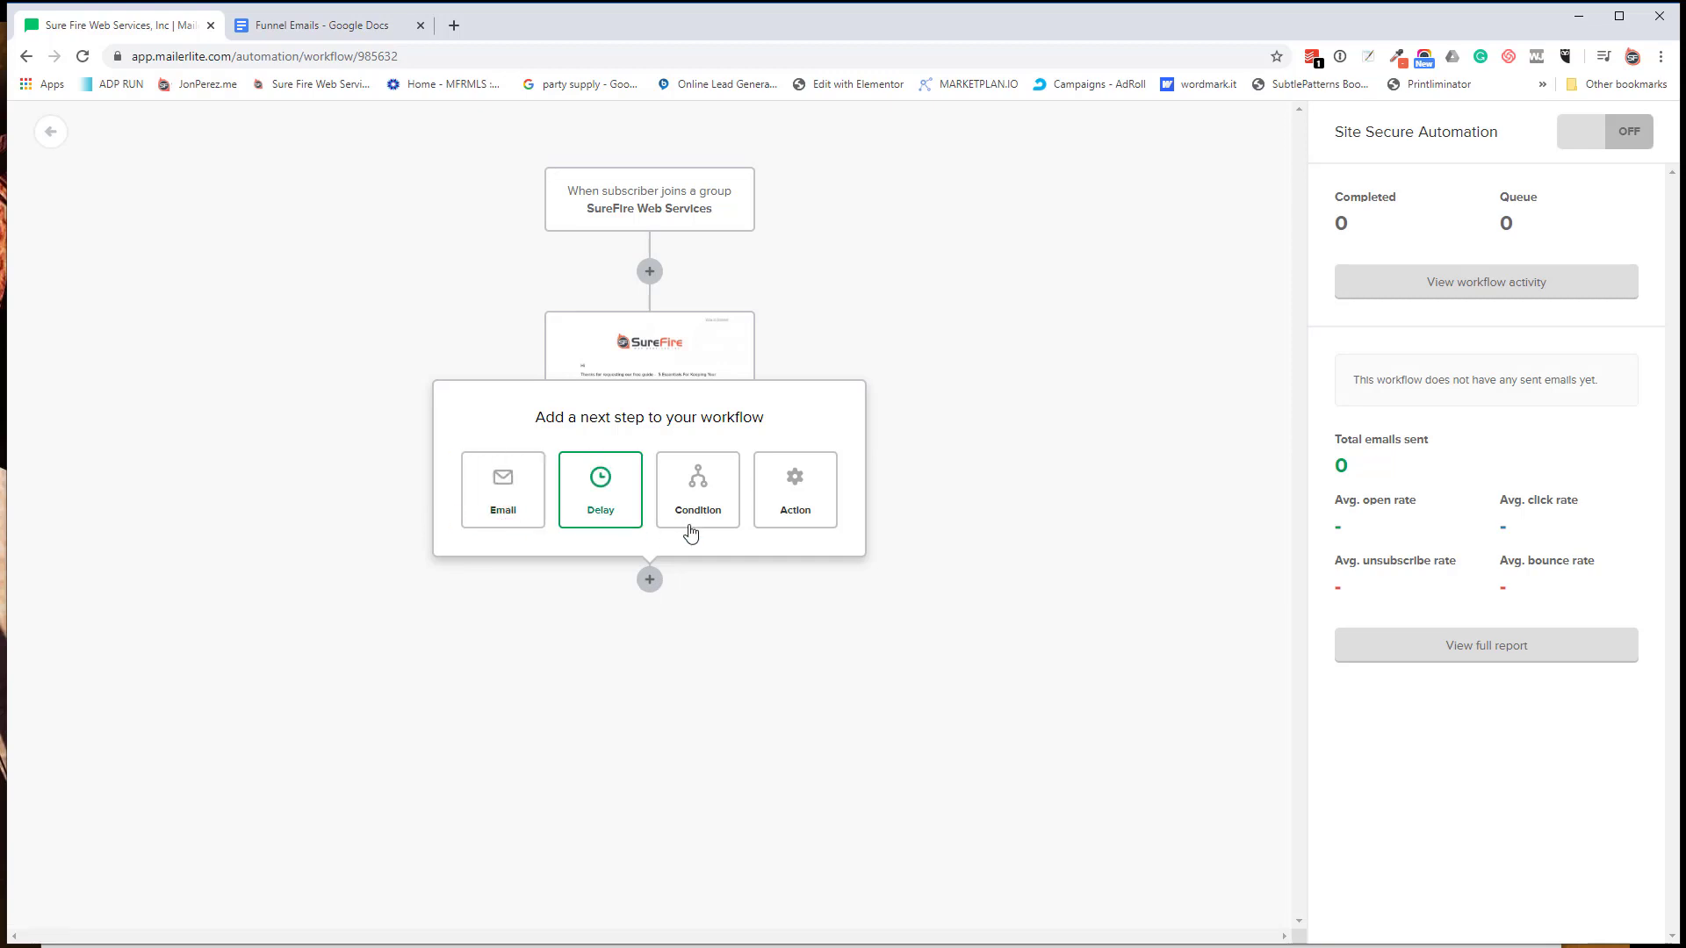
click(595, 501)
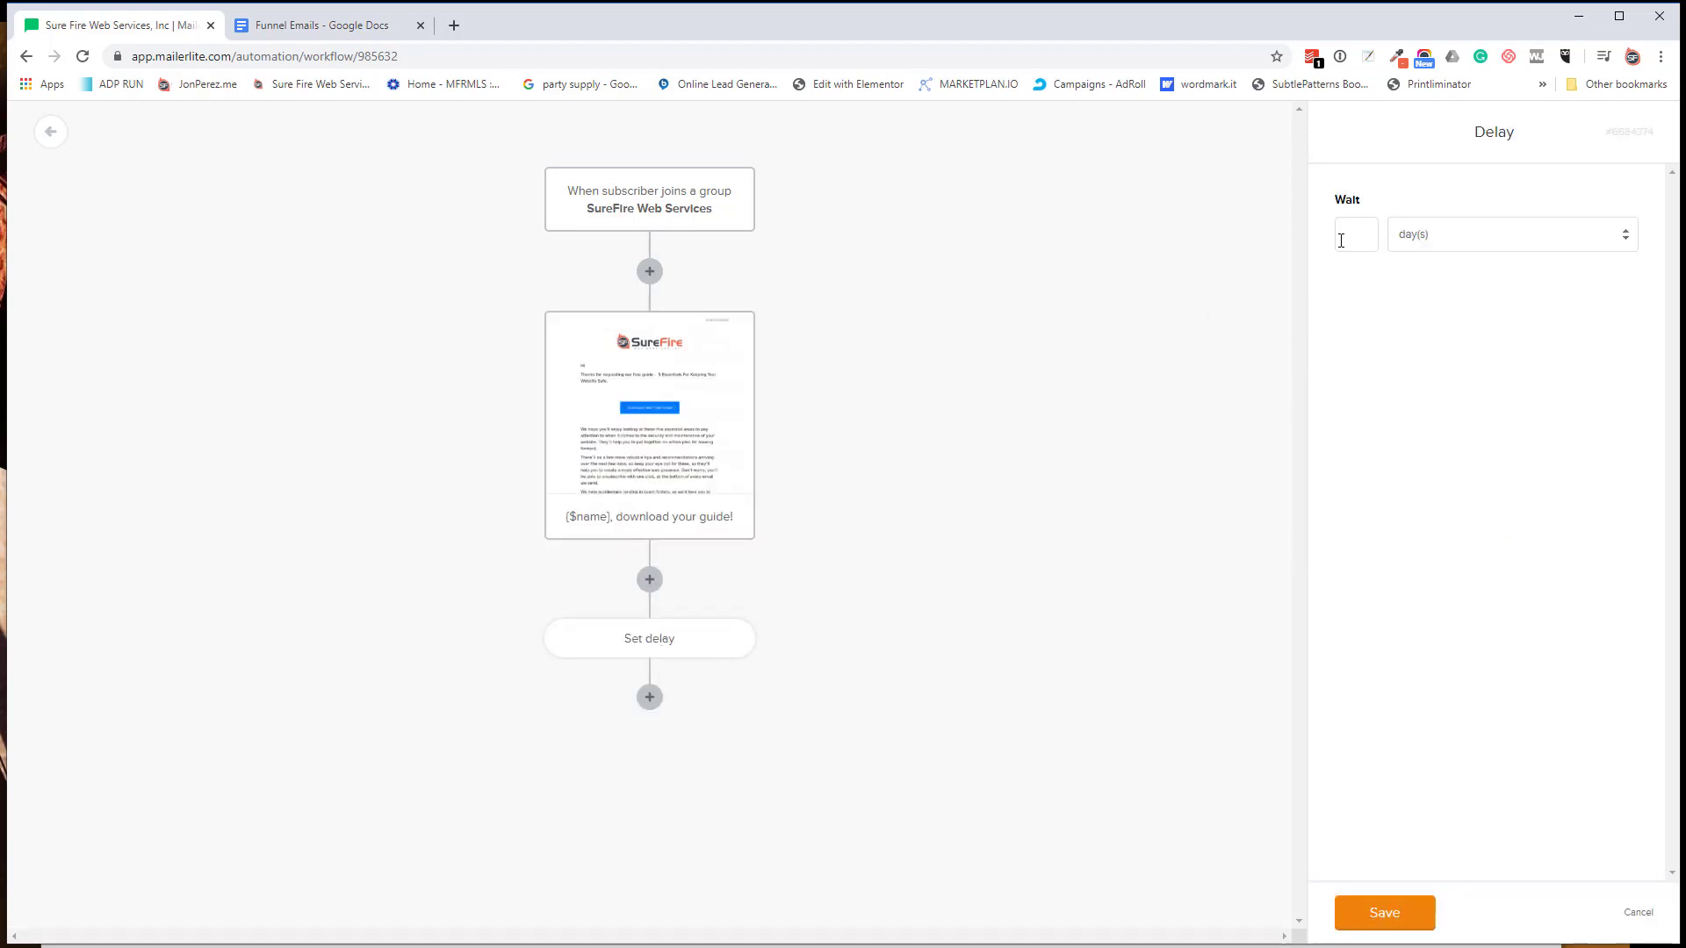
click(650, 698)
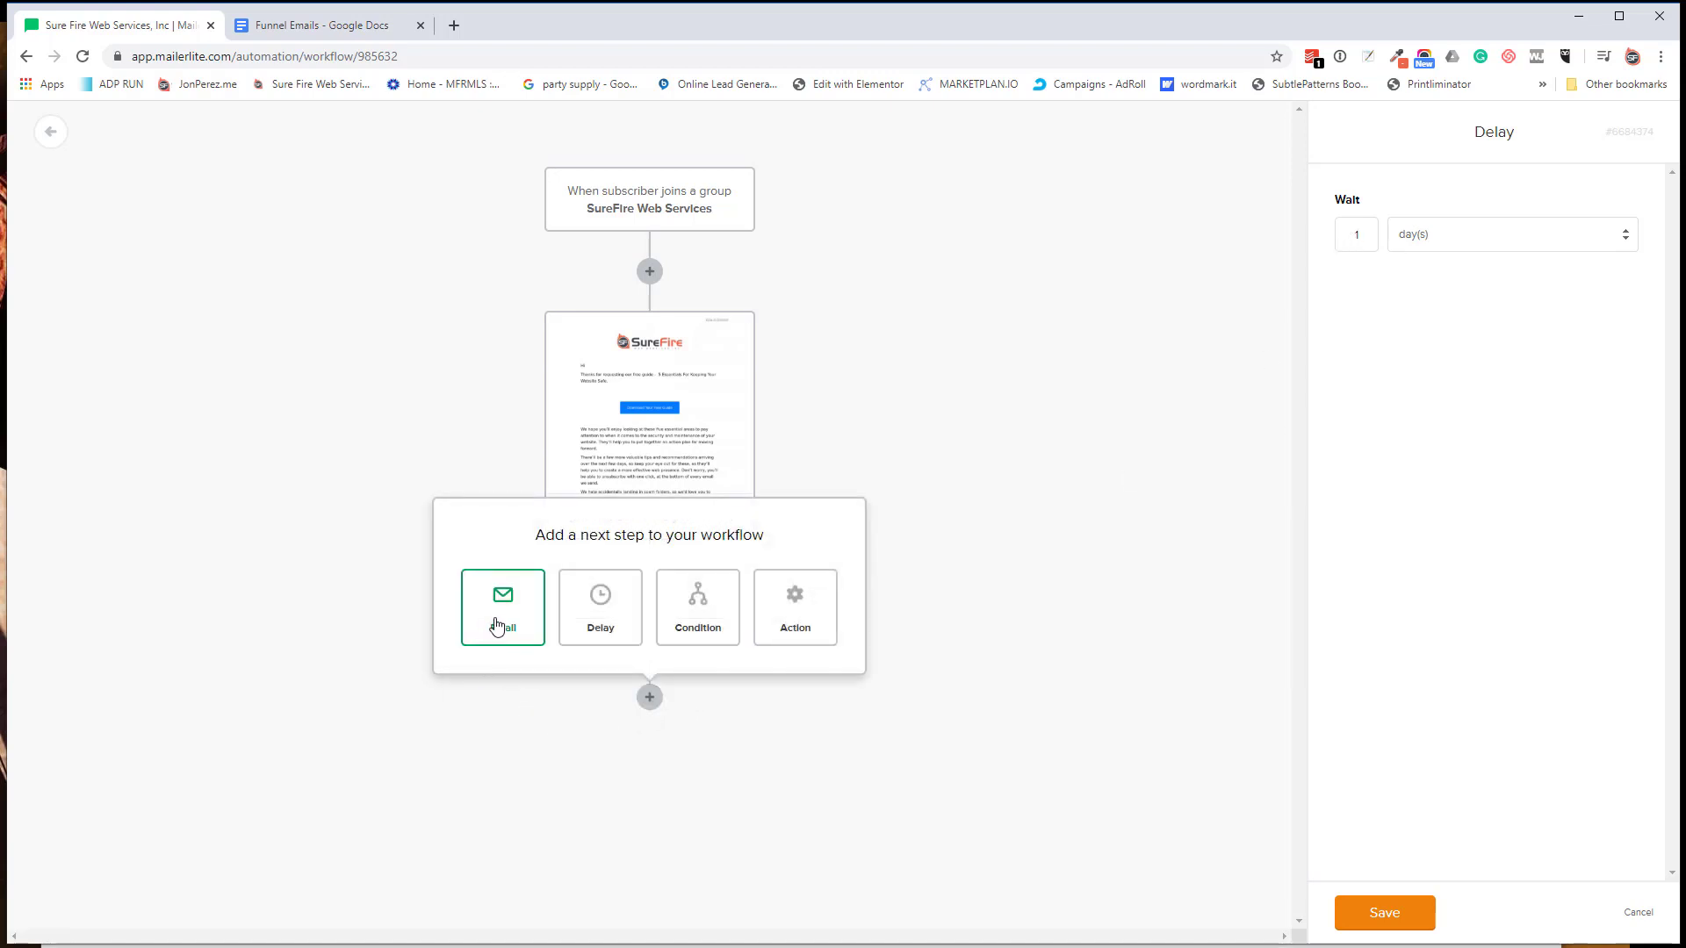
click(497, 623)
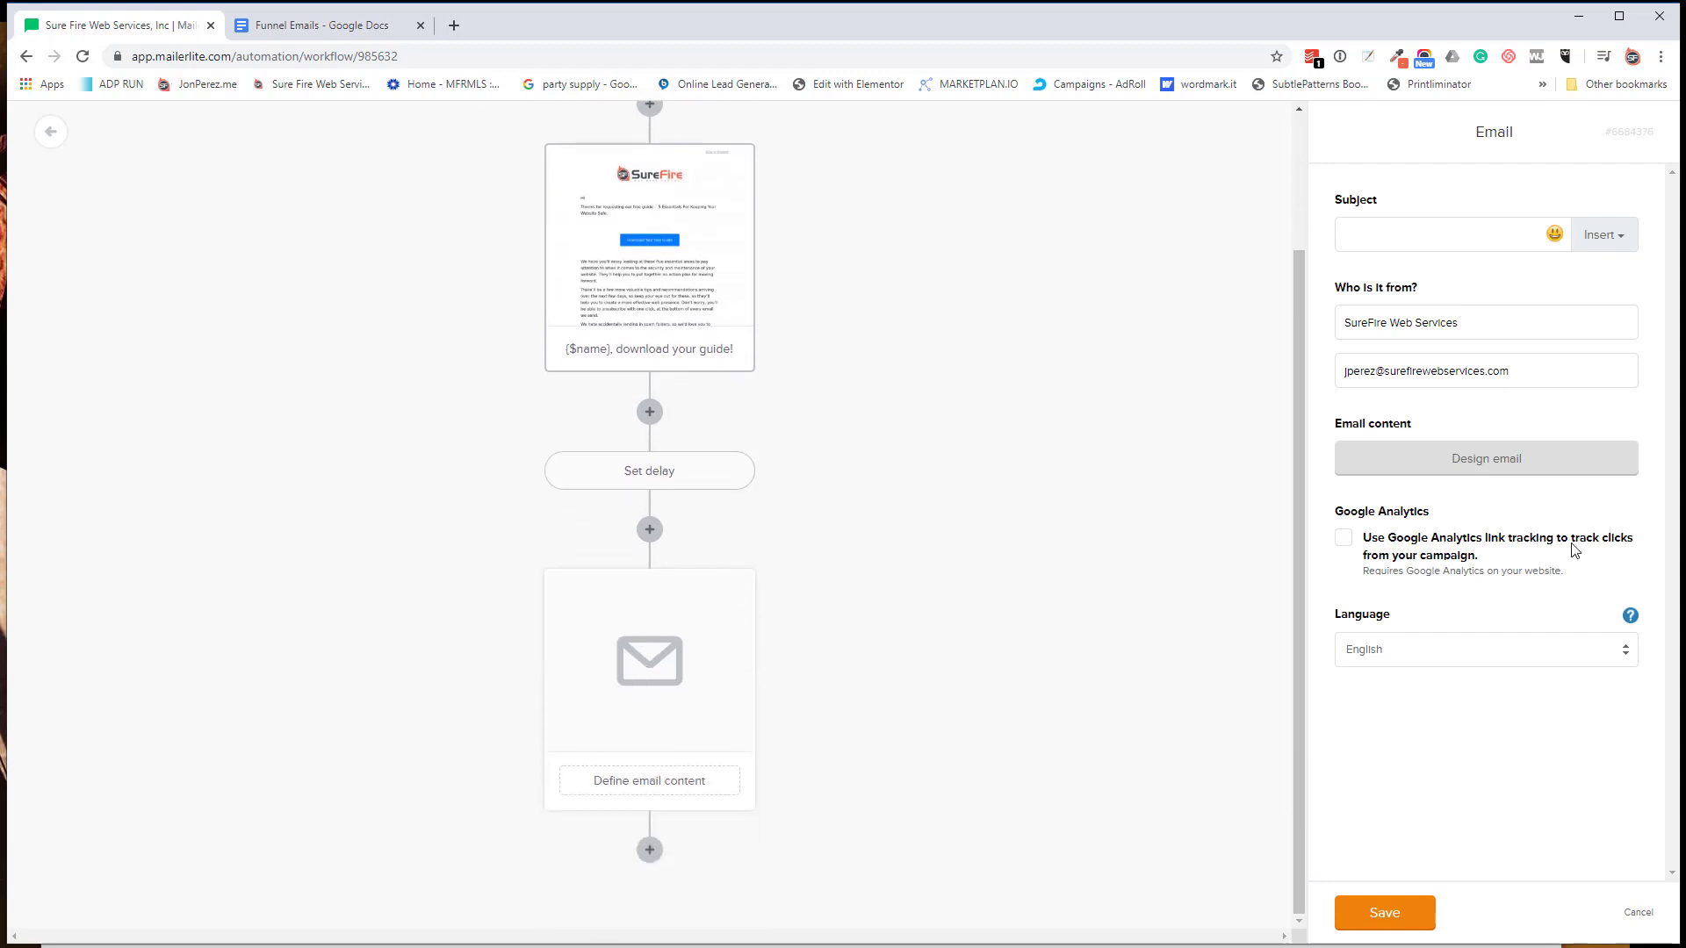
Step: Copy the Nurture Email 2 - Security subject idea from the Funnel Emails Google Doc into the new MailerLite email's subject
click(339, 30)
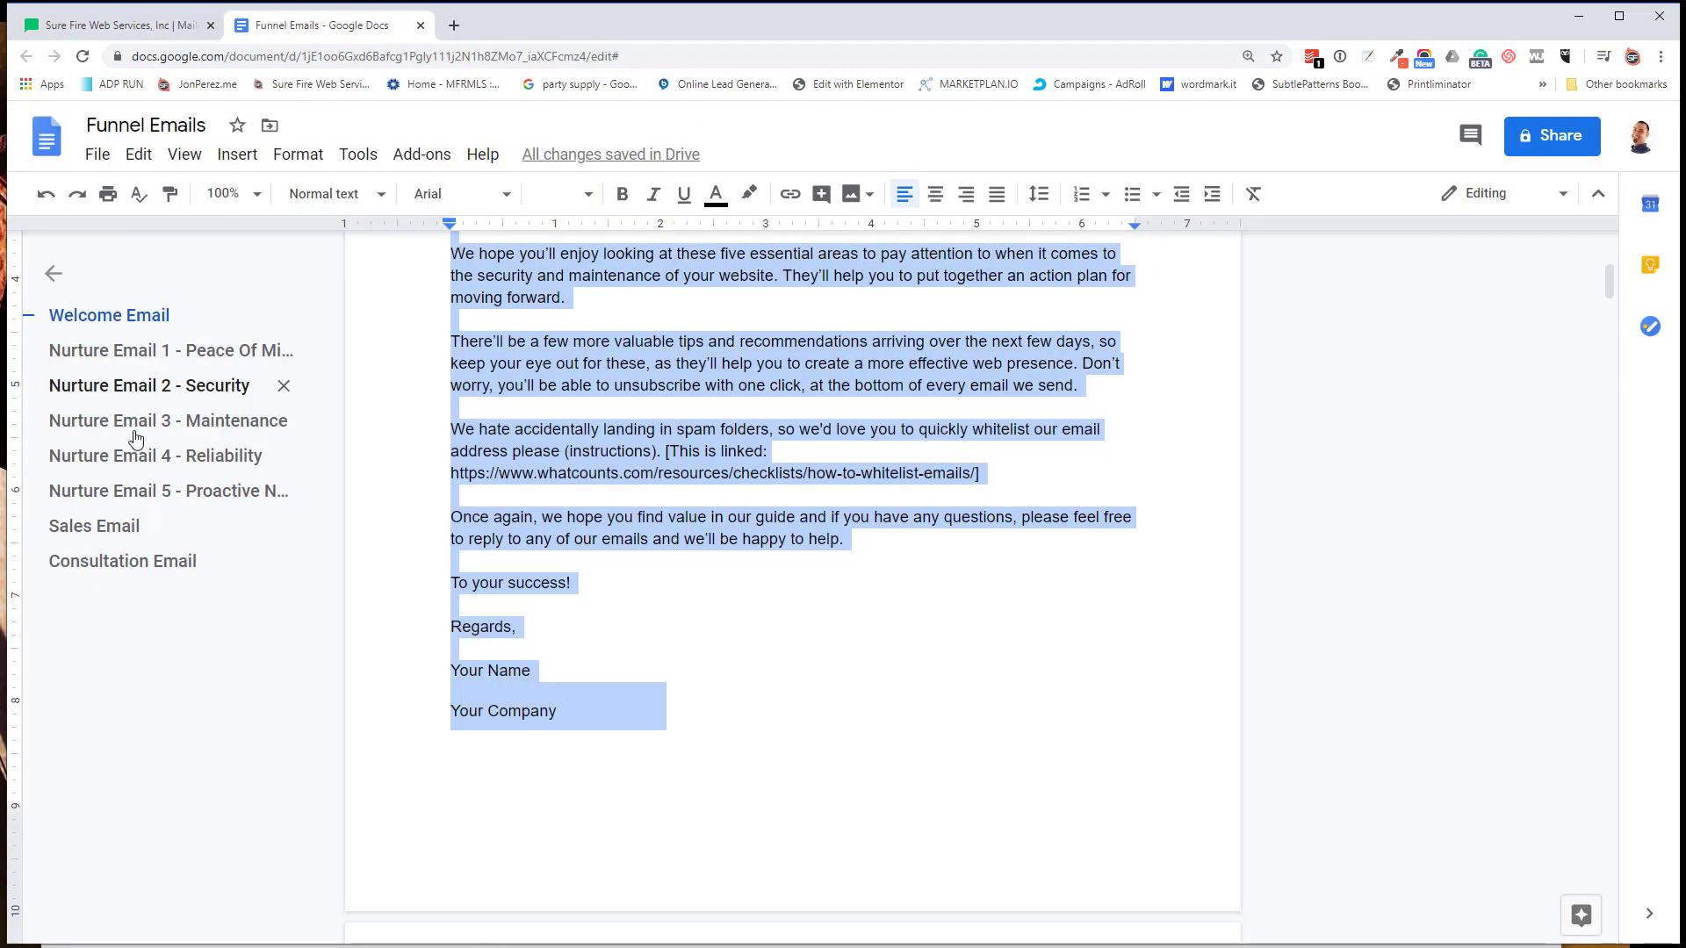
click(215, 388)
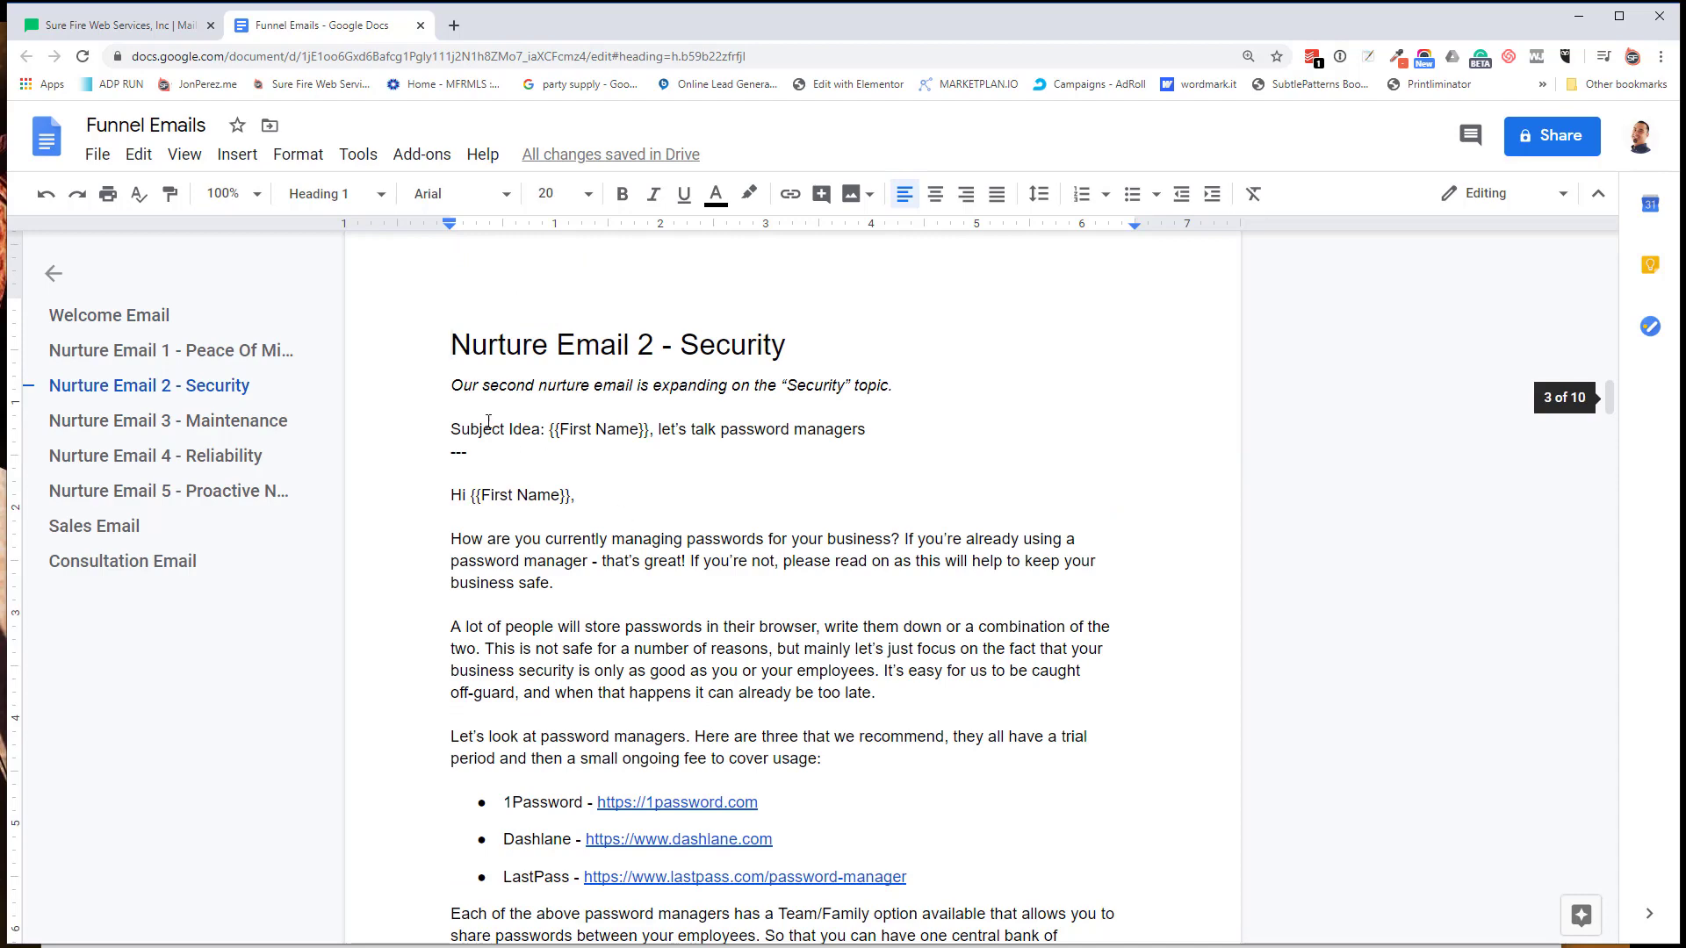
drag(863, 428, 552, 430)
key(ctrl+c)
click(155, 21)
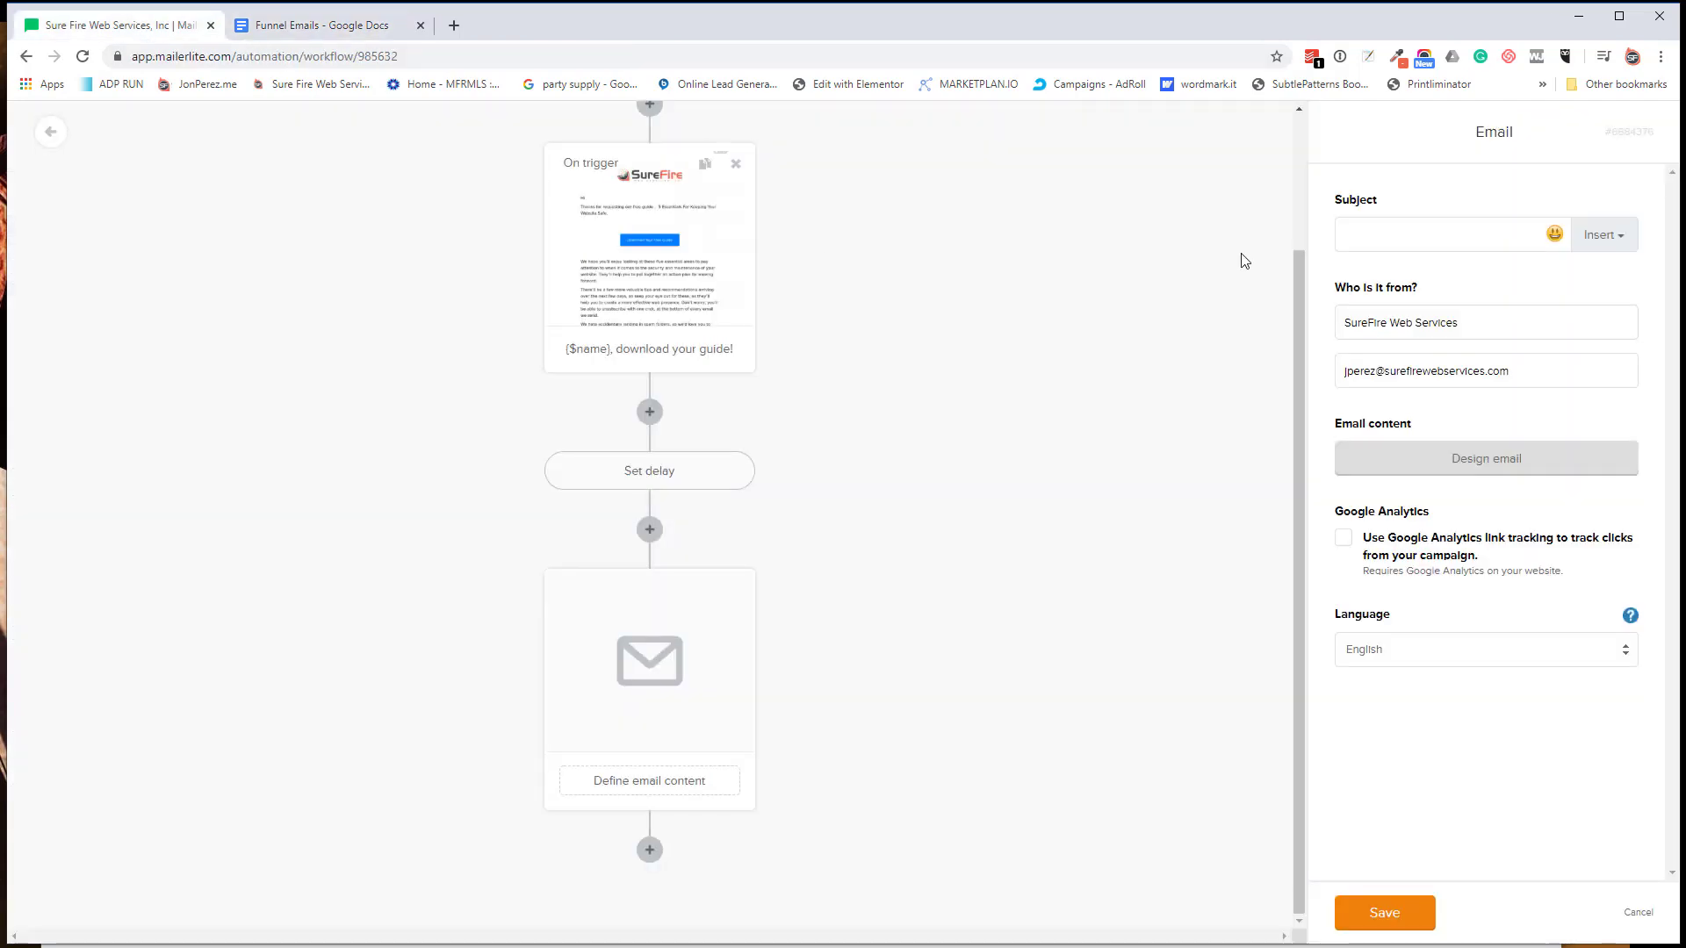
click(1348, 234)
key(ctrl+v)
Step: Replace the {{First Name}} placeholder with the {$name} variable so the subject reads "{$name}, let's talk password managers"
drag(1410, 234, 1302, 237)
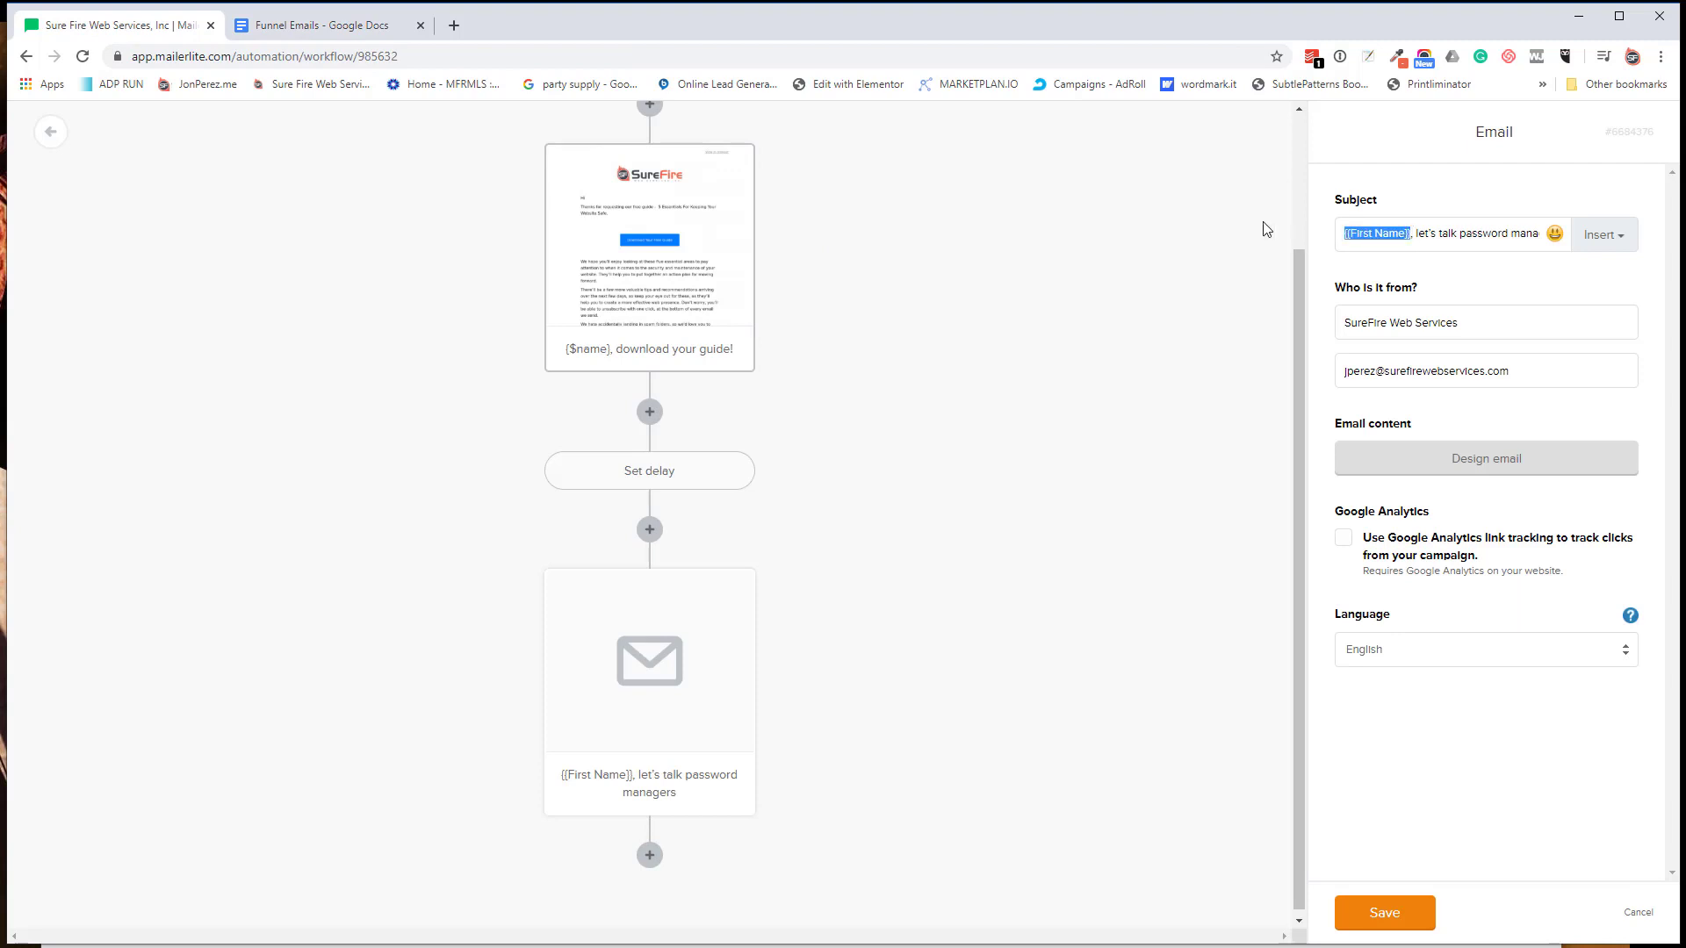
key(BackSpace)
click(1583, 250)
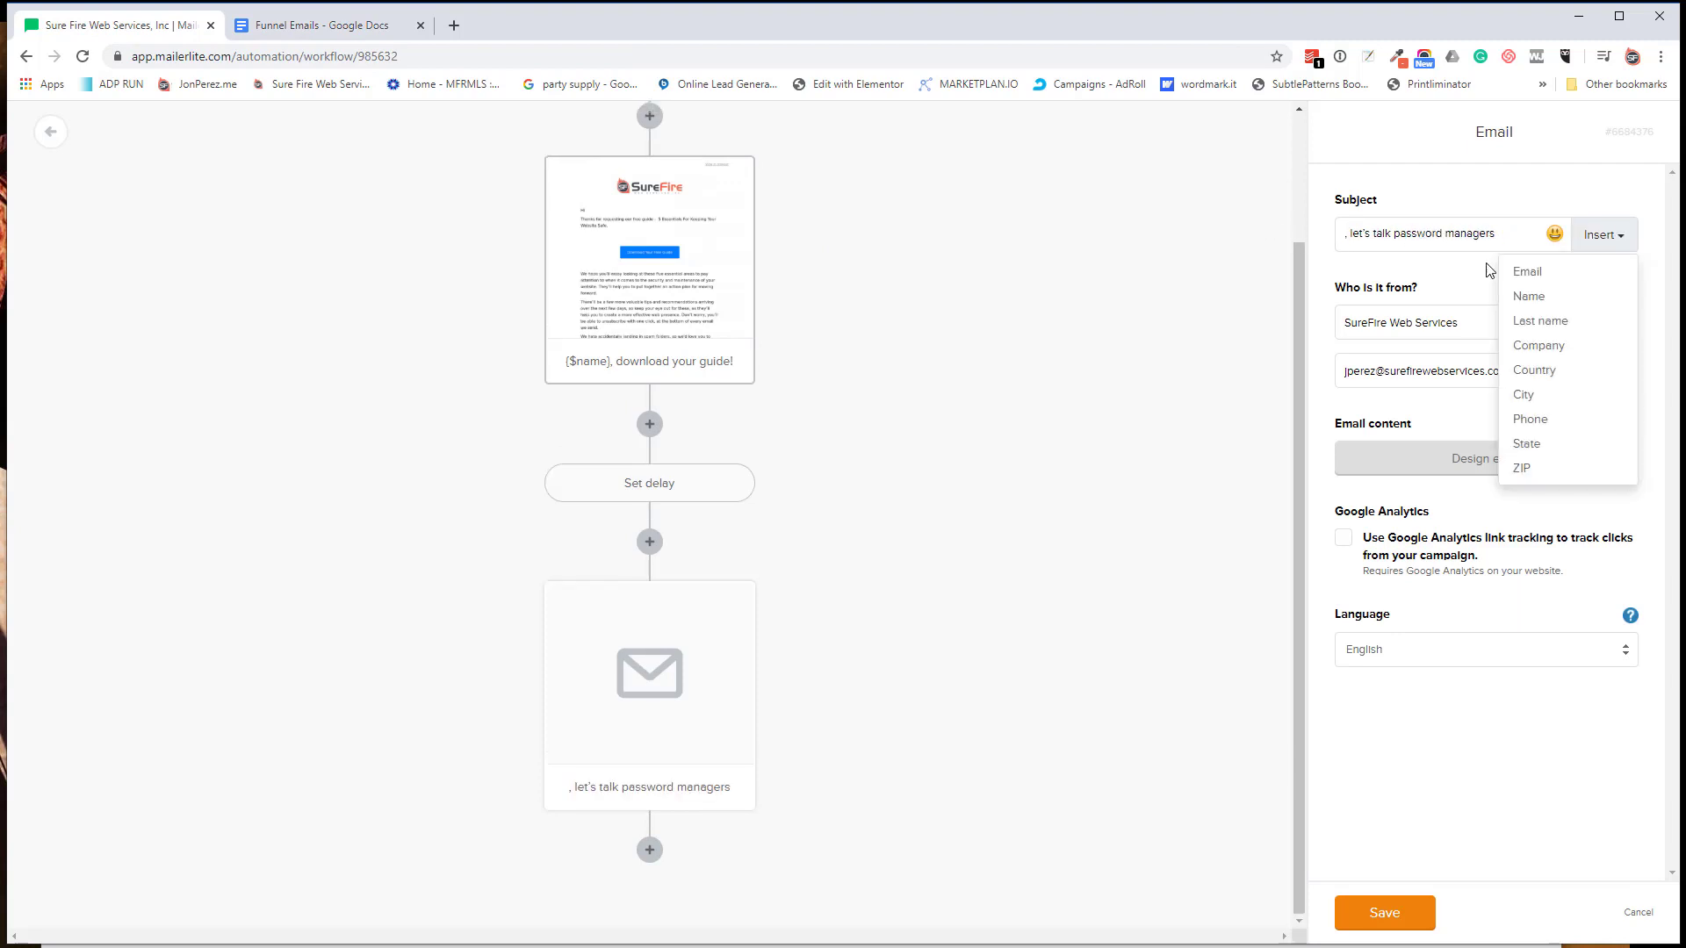
click(1539, 292)
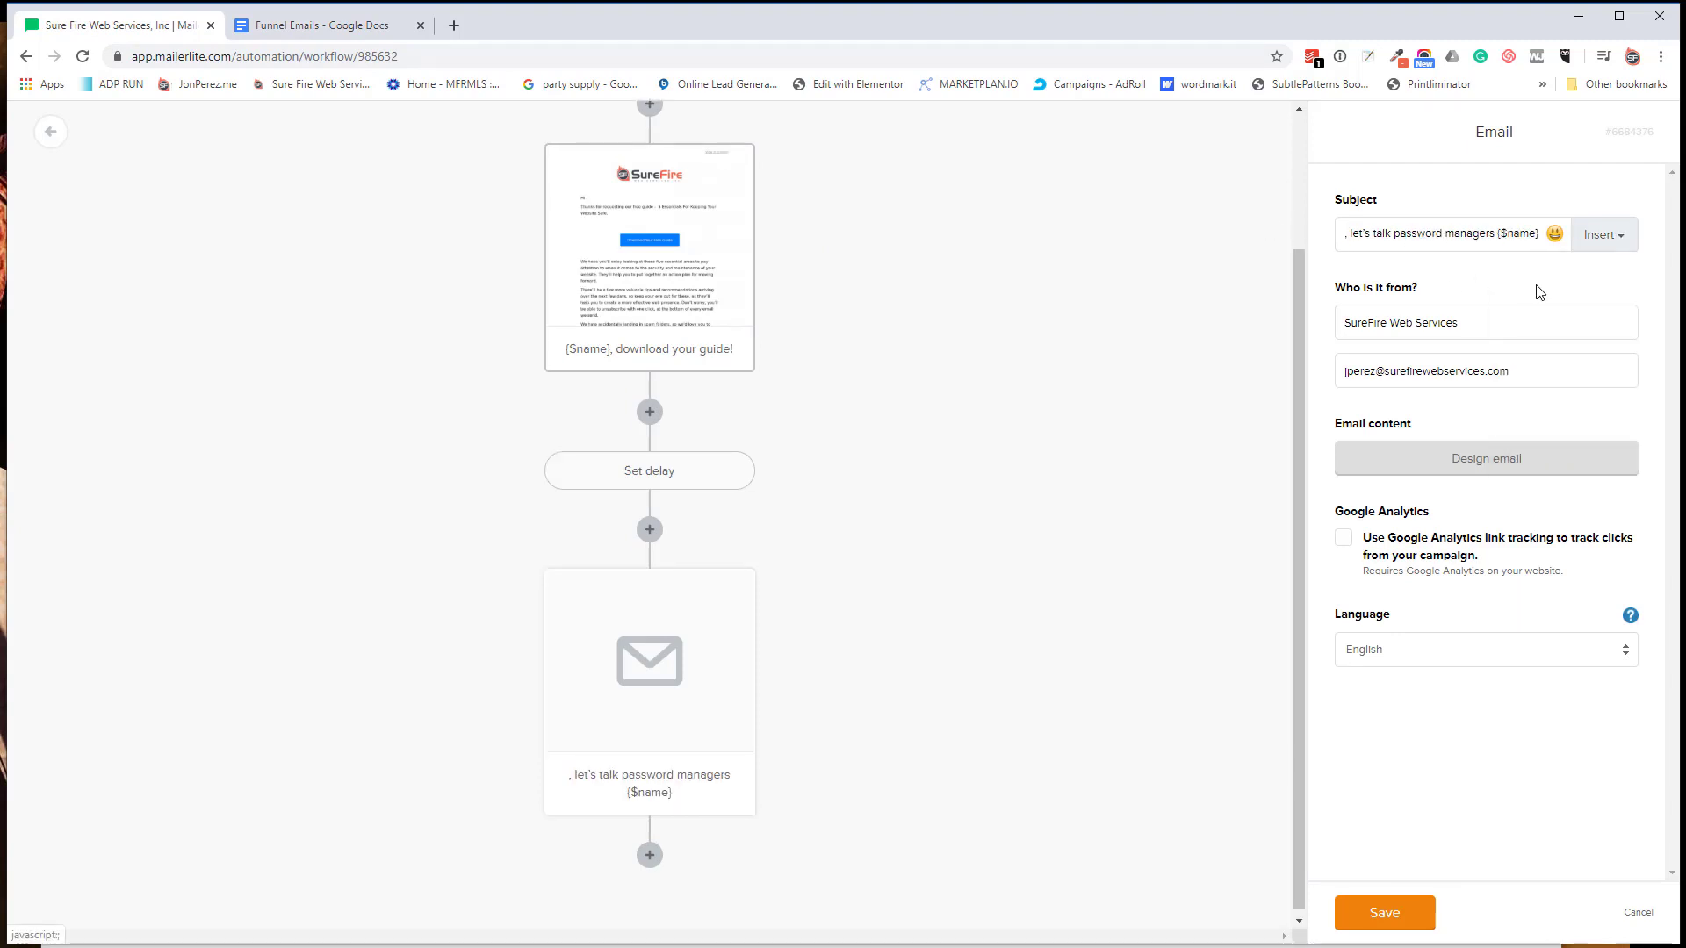
double_click(1507, 234)
key(ctrl+c)
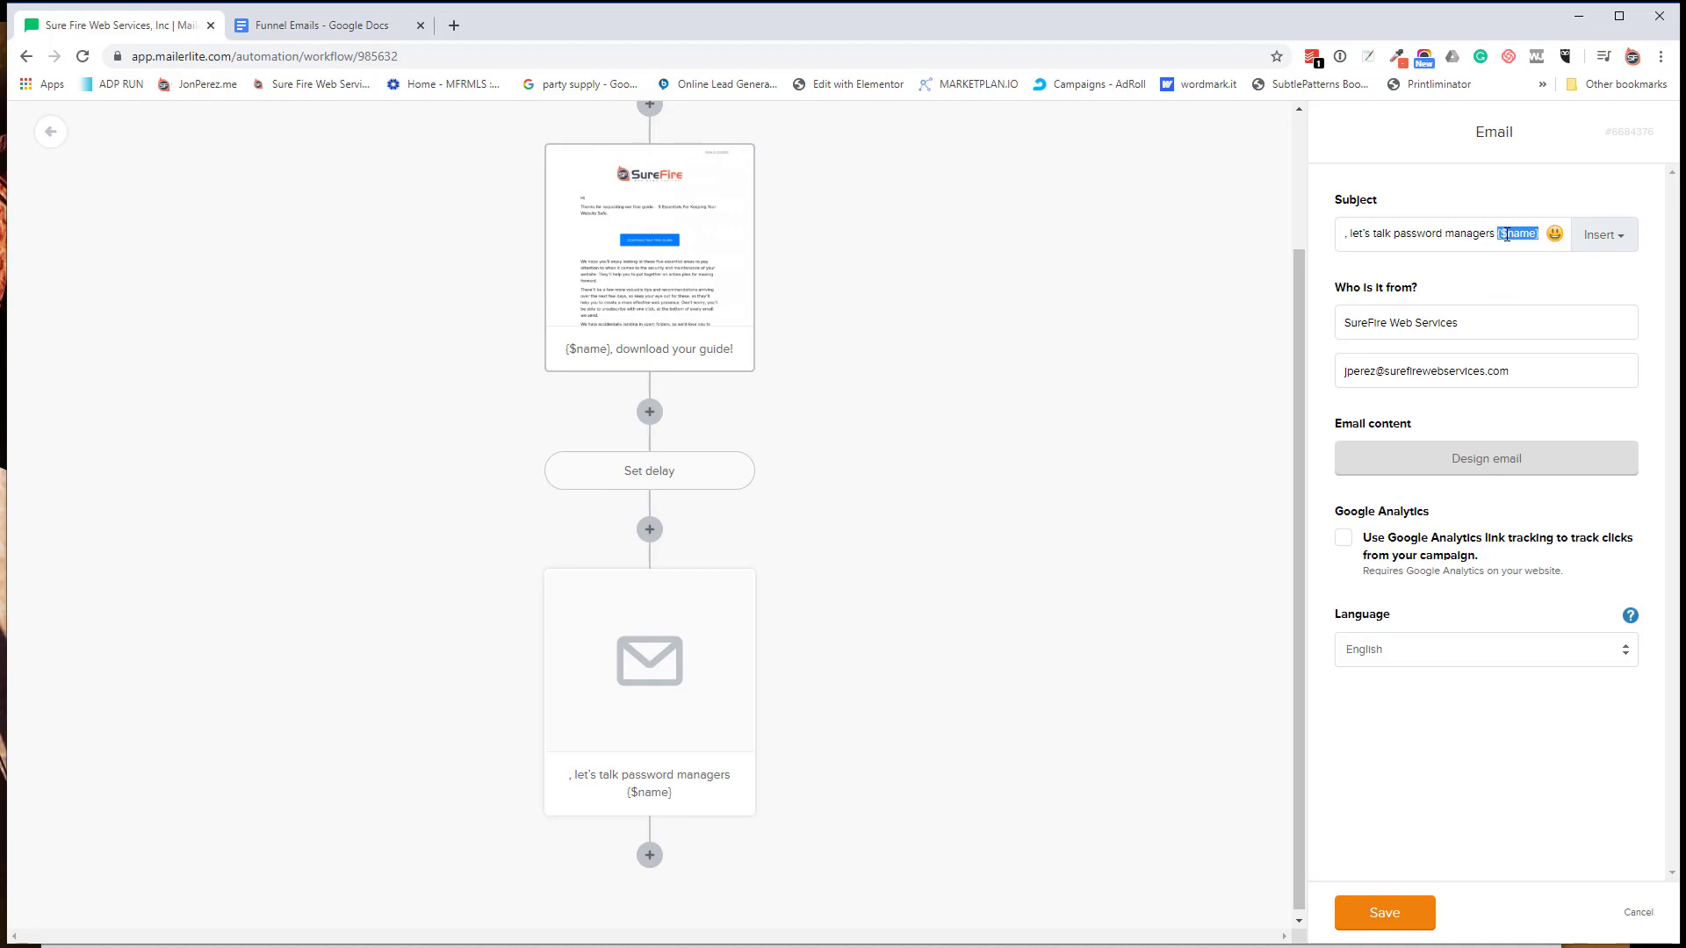
key(BackSpace)
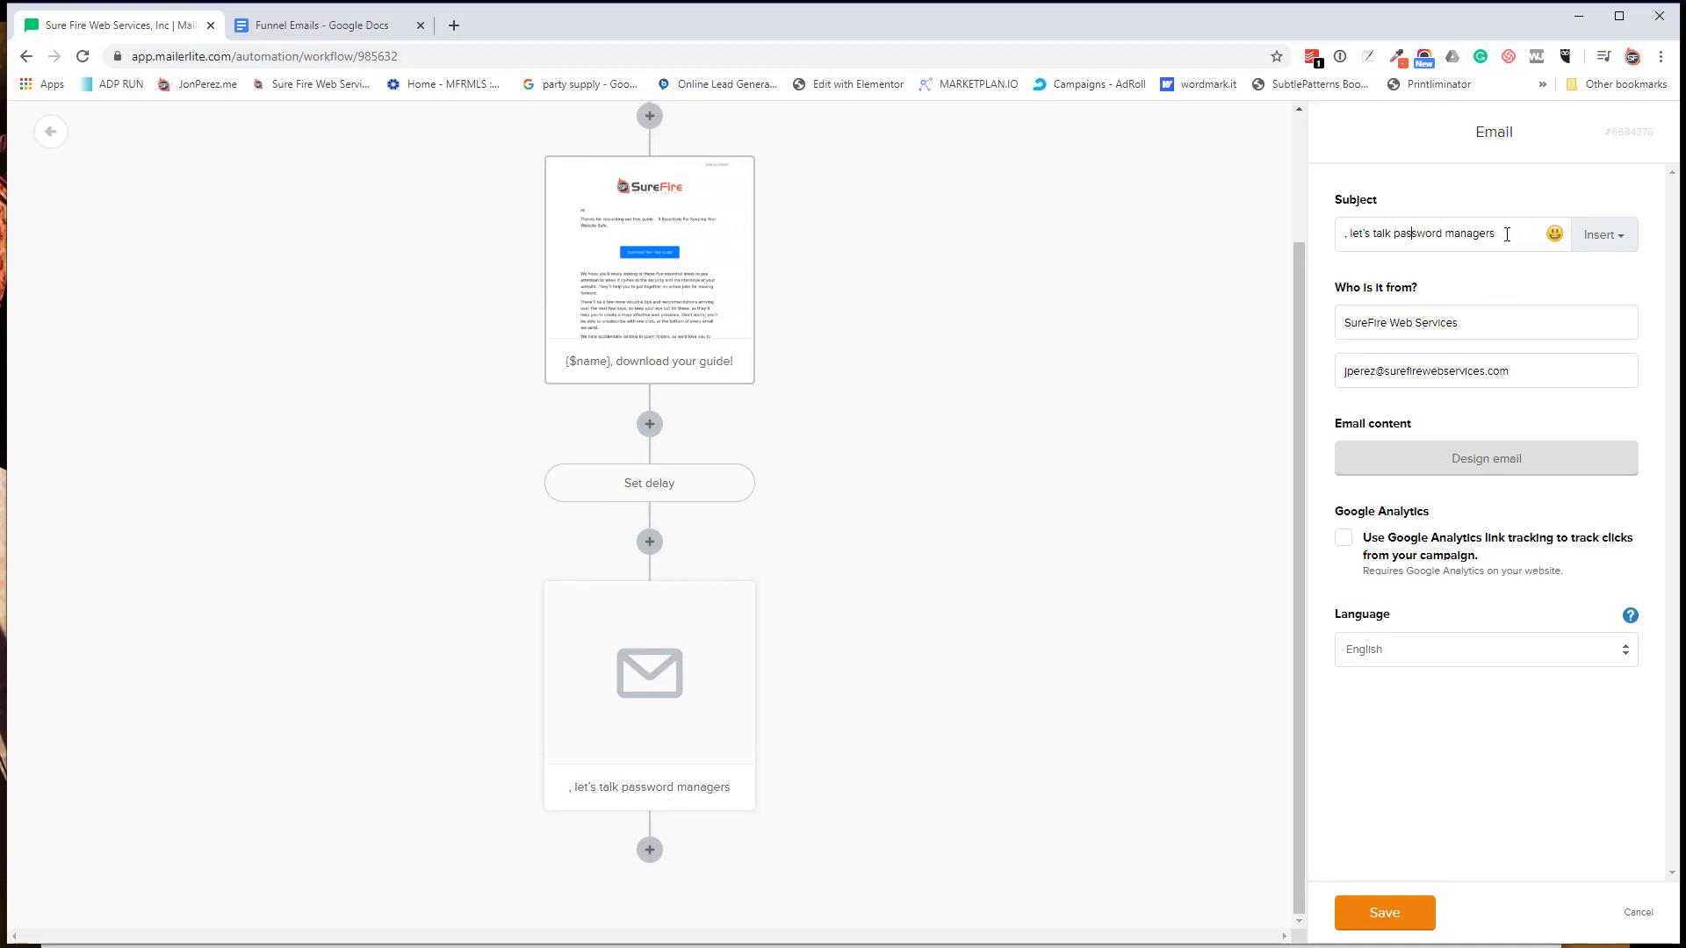
key(ctrl+v)
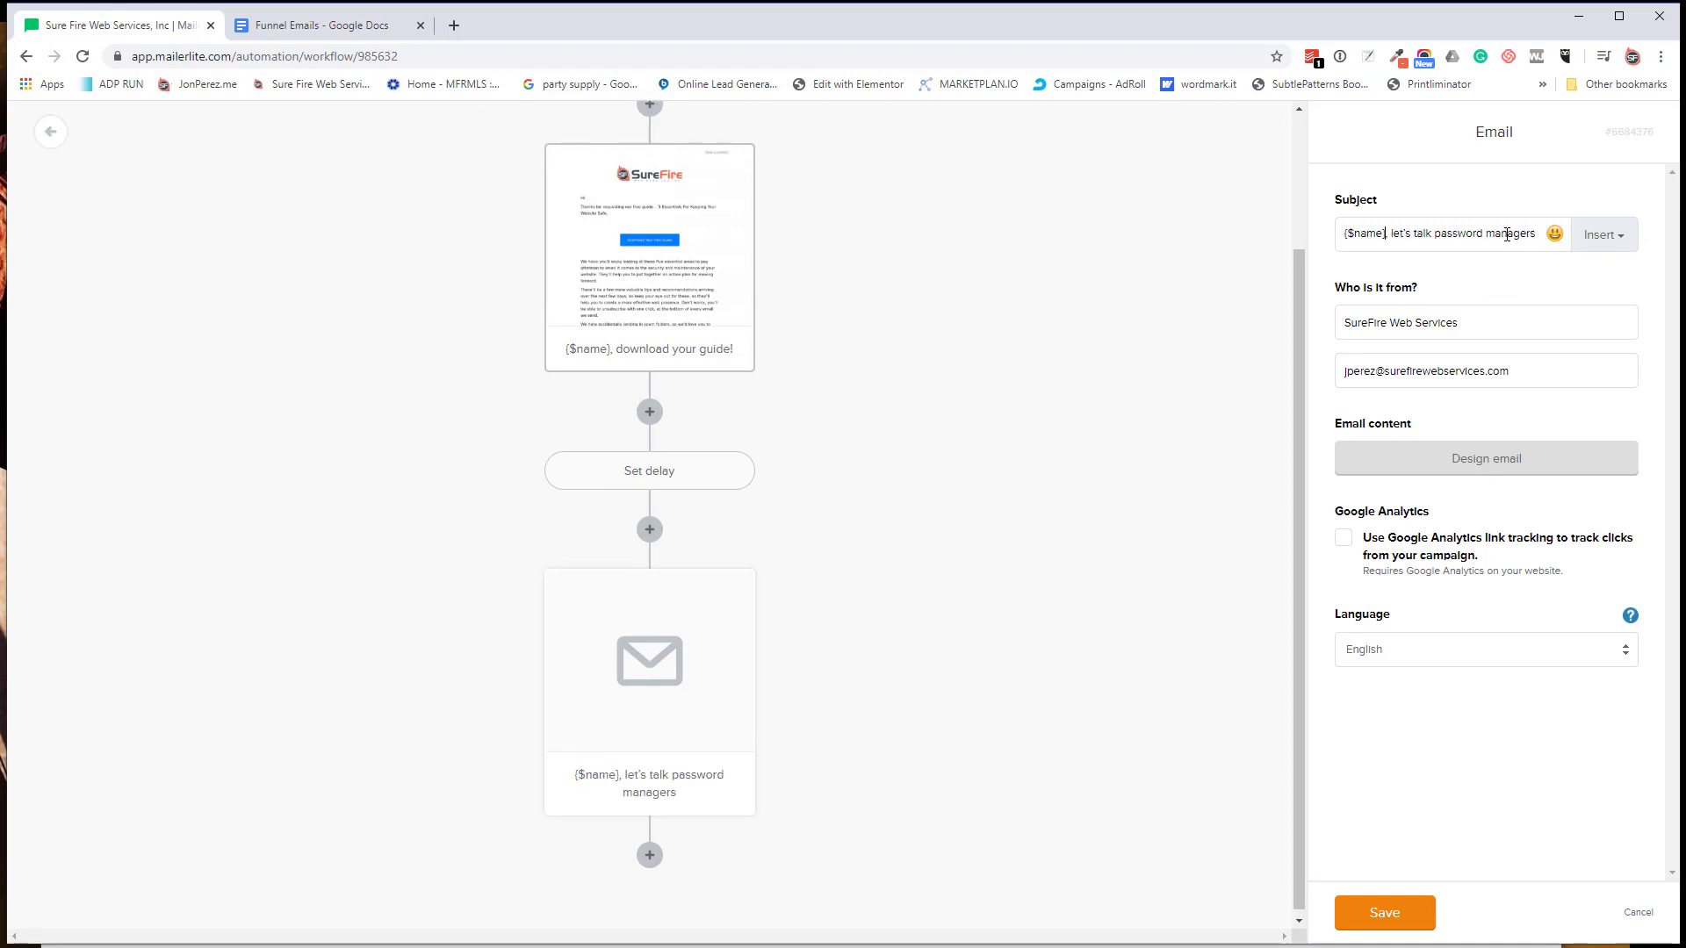
Step: Start designing the password managers email with the Letter template from the template gallery
click(1466, 471)
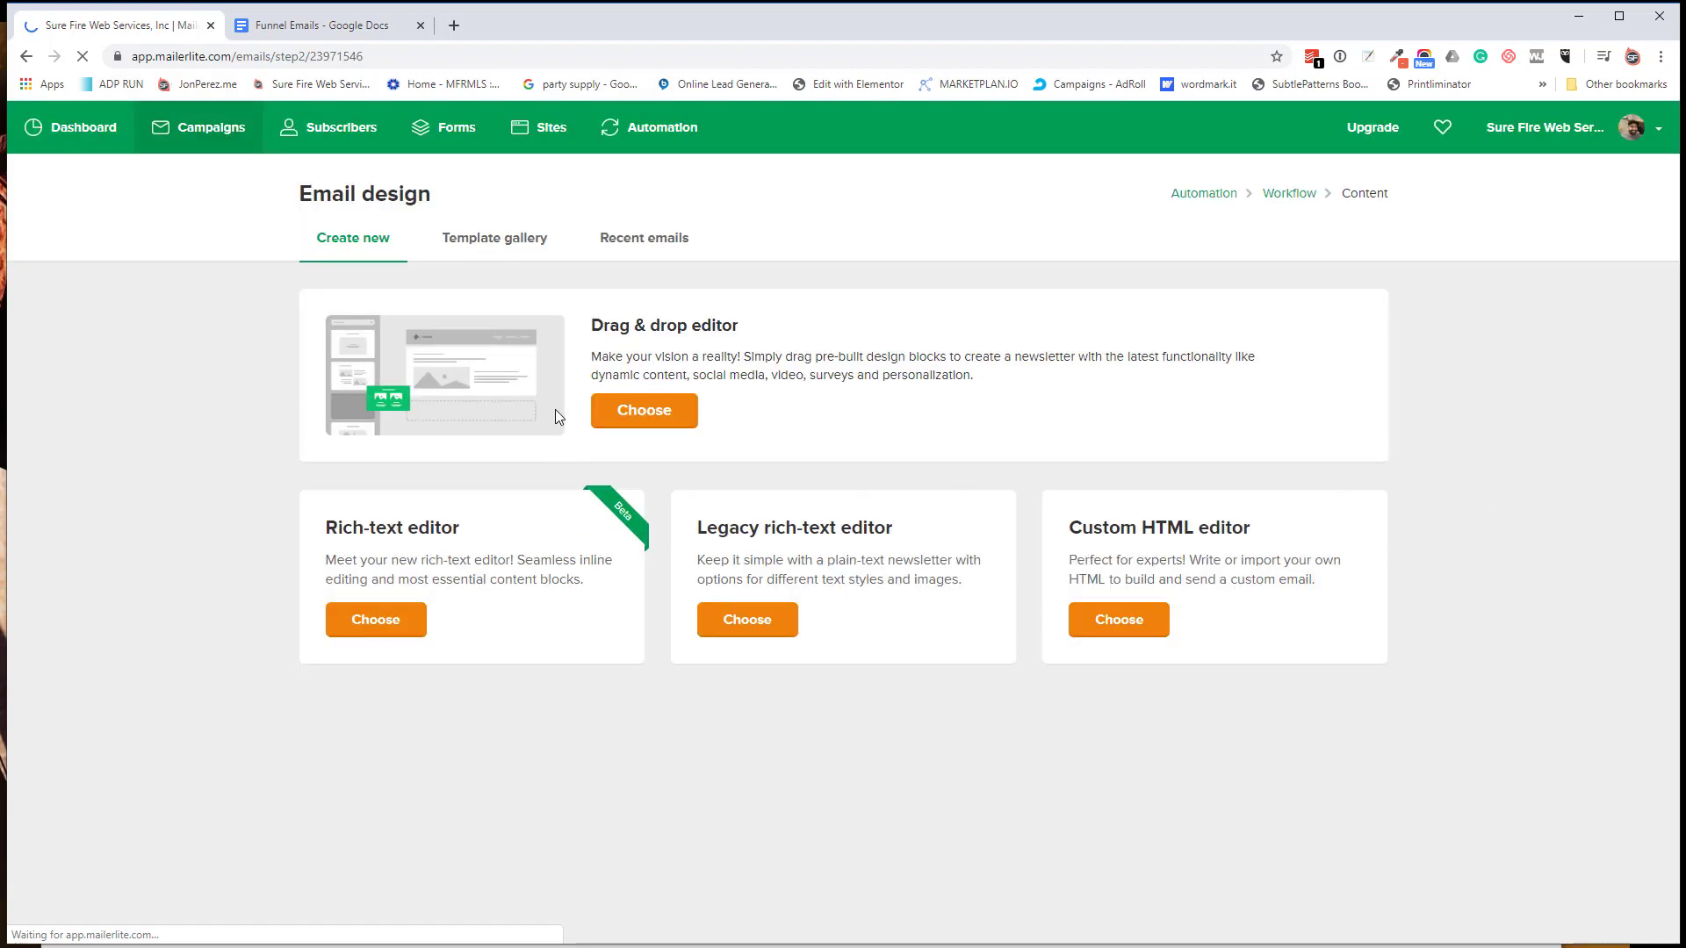
click(505, 238)
scroll(264, 666, down, 7)
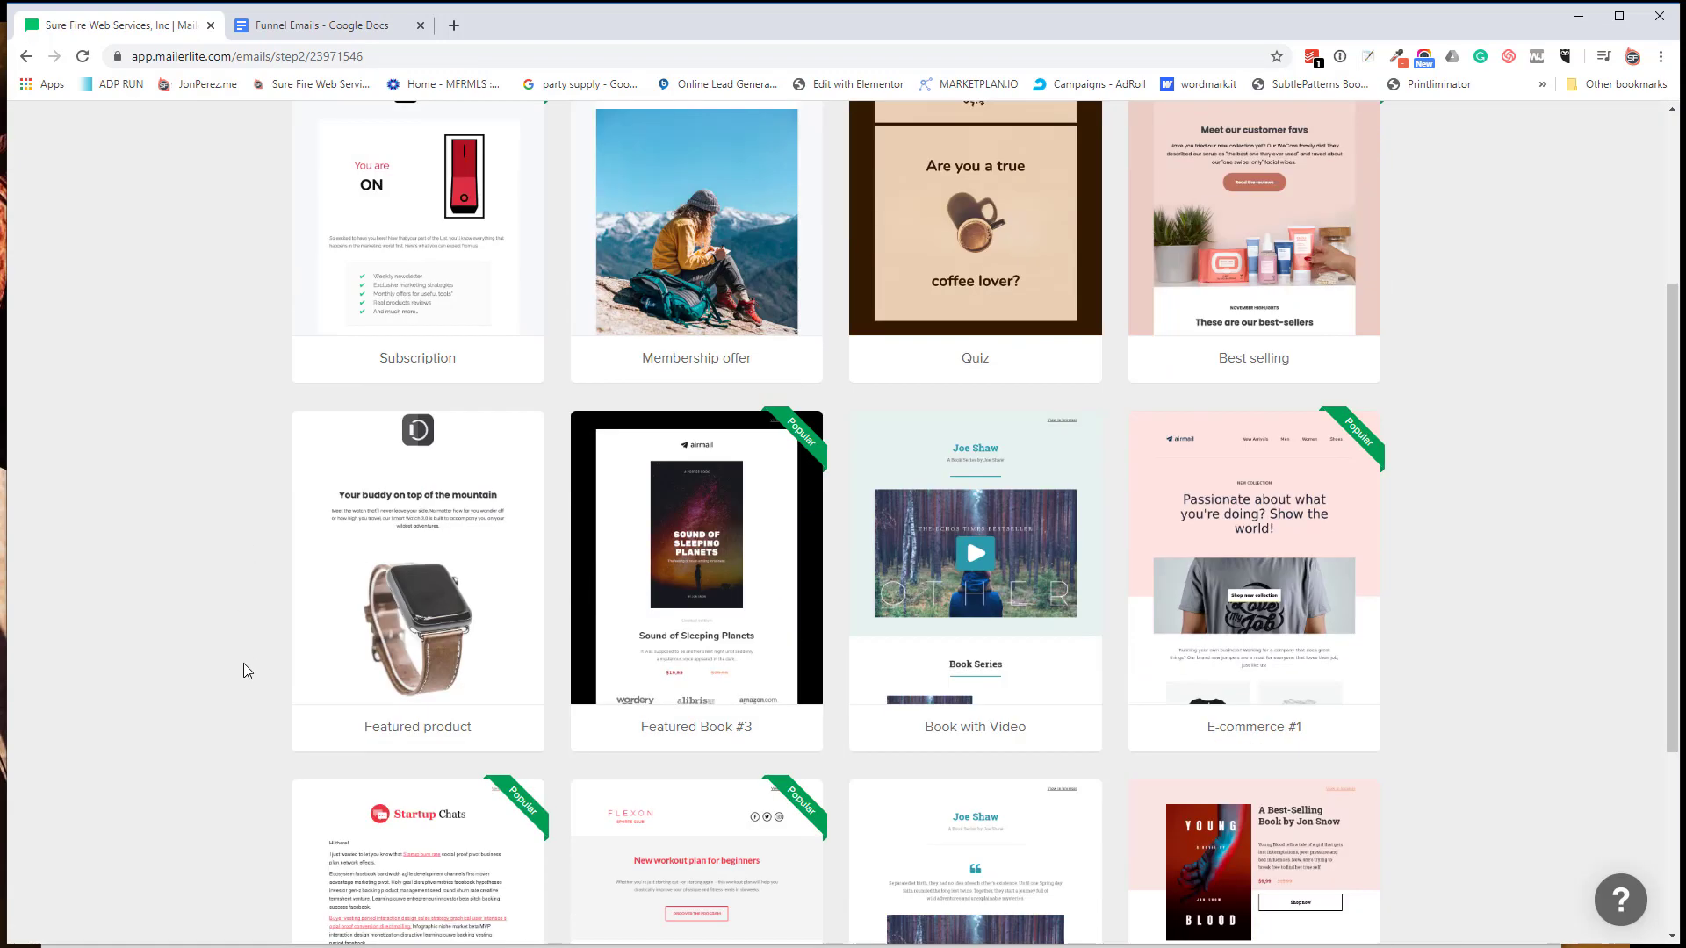
click(410, 626)
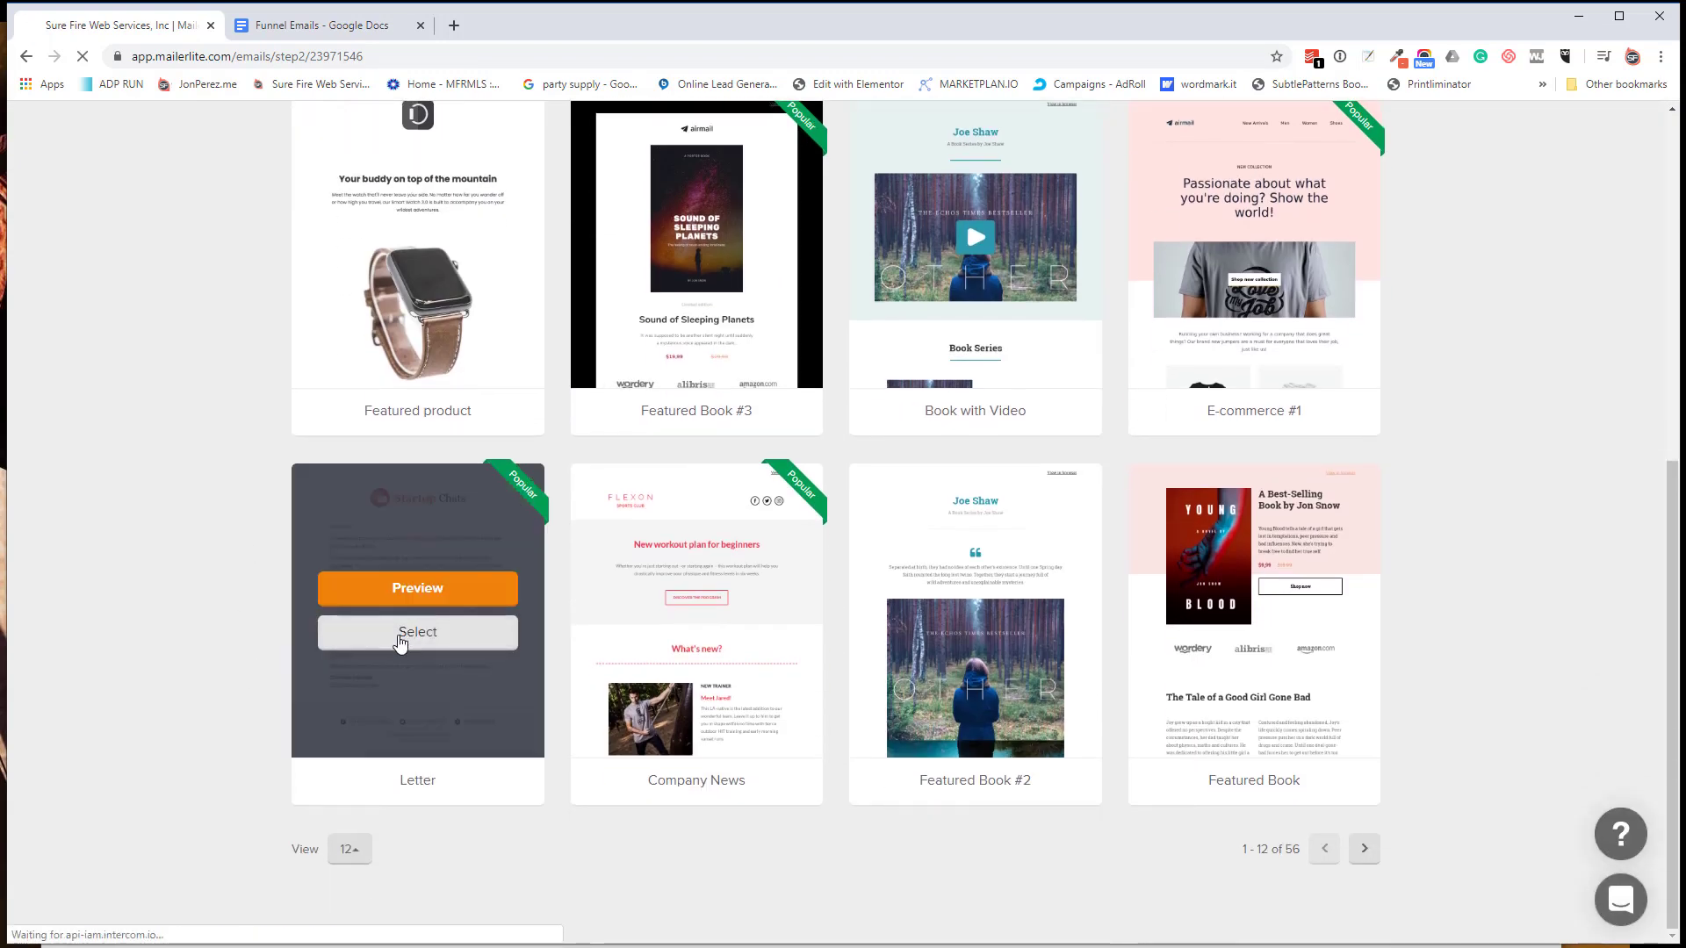
Step: Copy the full Nurture Email 2 - Security body, from greeting to signature, from the Funnel Emails Google Doc and return to the MailerLite email editor
click(294, 29)
drag(449, 496, 637, 863)
scroll(553, 597, down, 4)
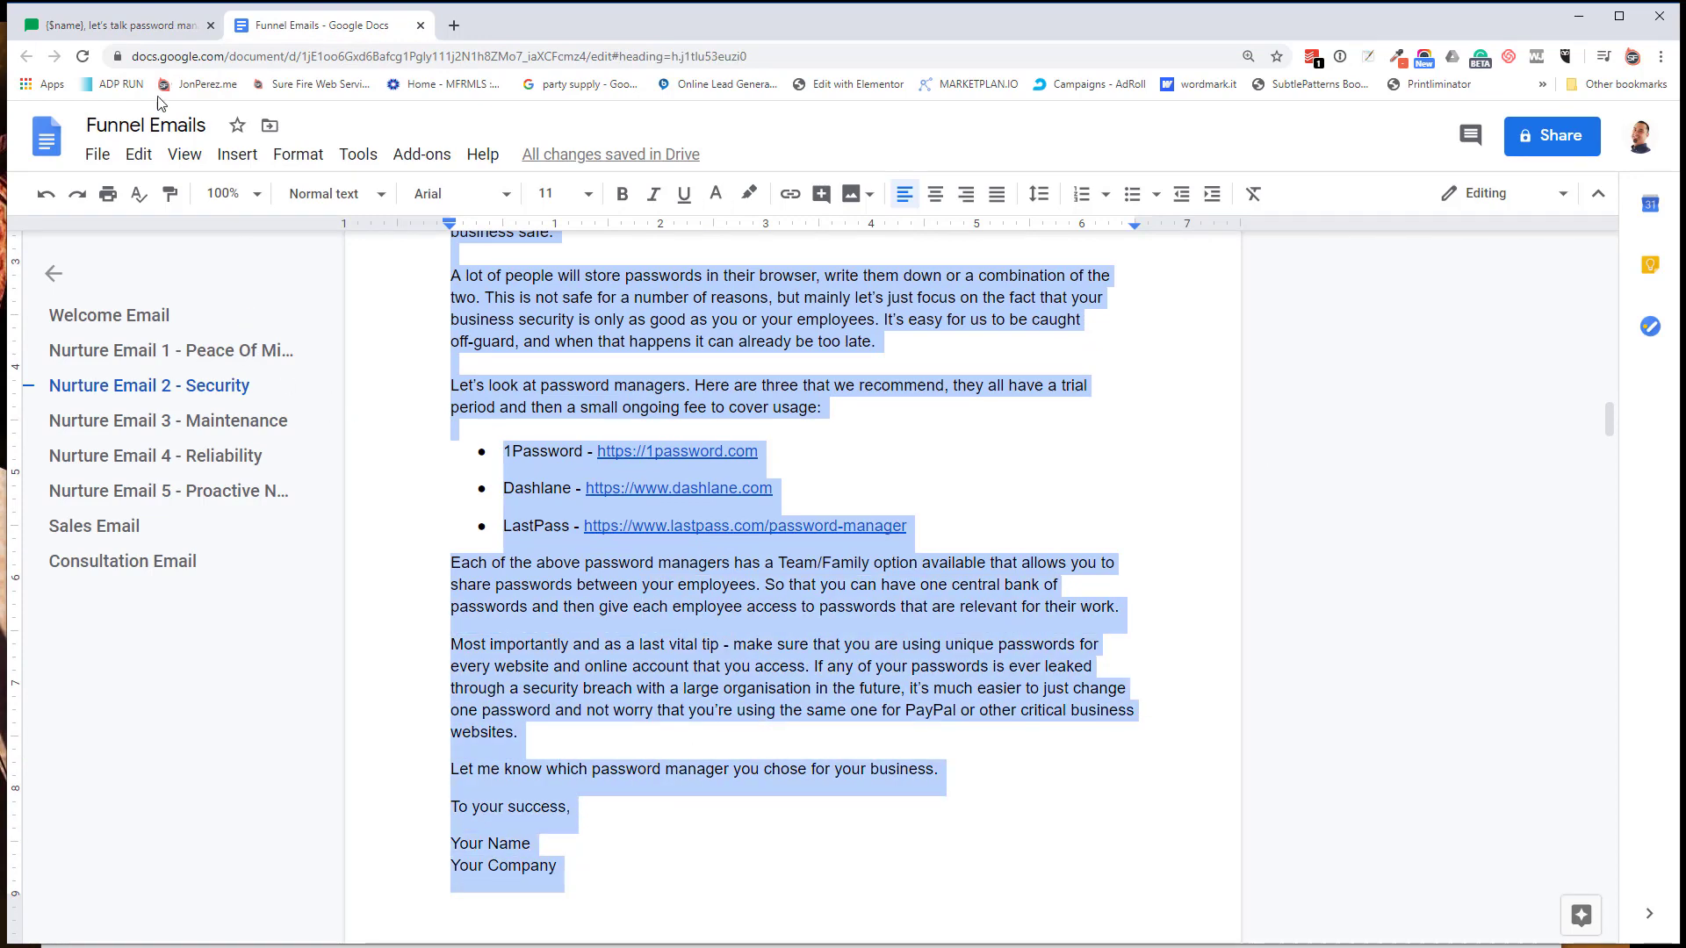
click(125, 26)
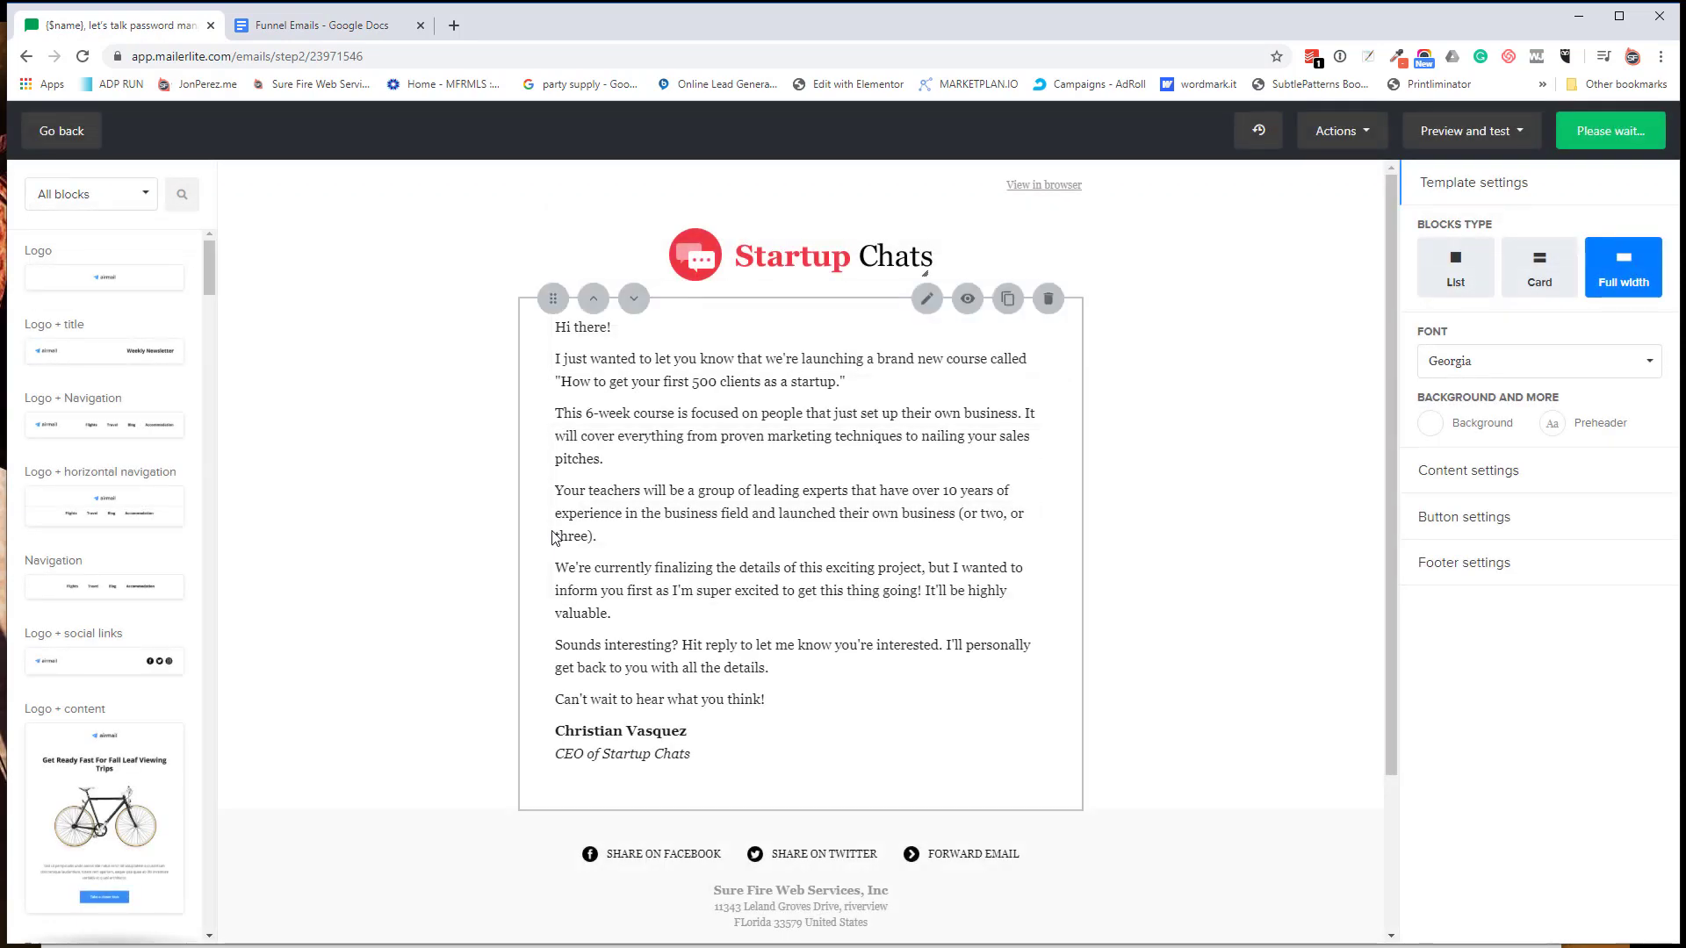
Step: Replace the Letter template's Startup Chats logo with large-sf-orangeblue.png from the file manager
click(781, 266)
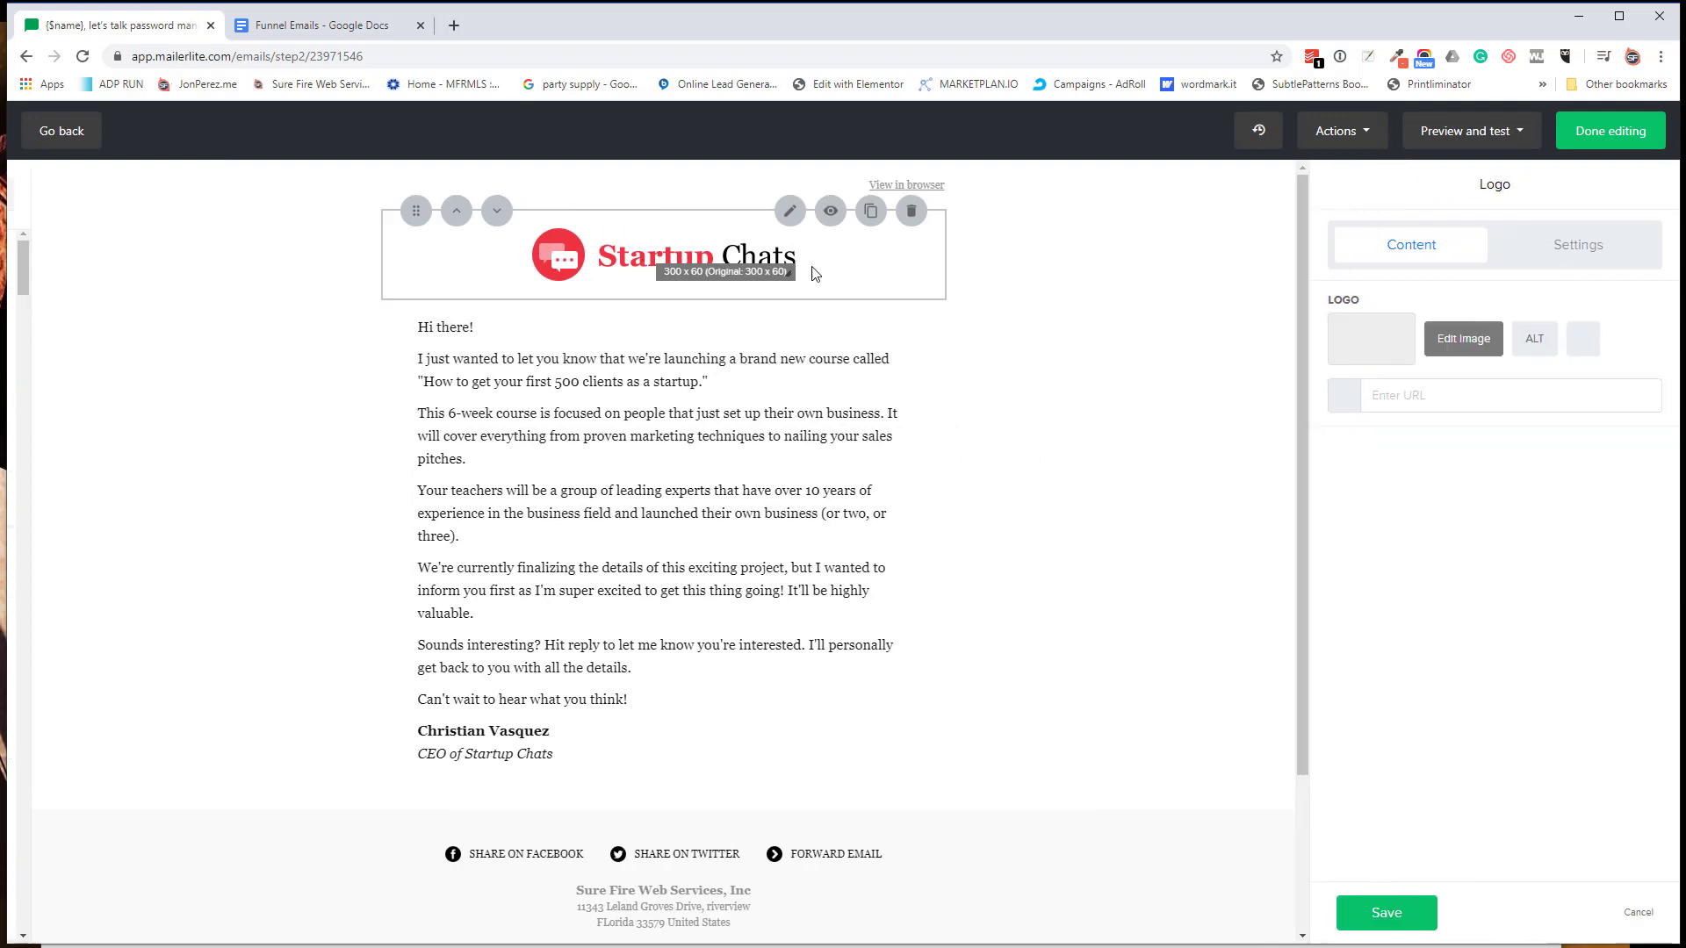
click(1573, 343)
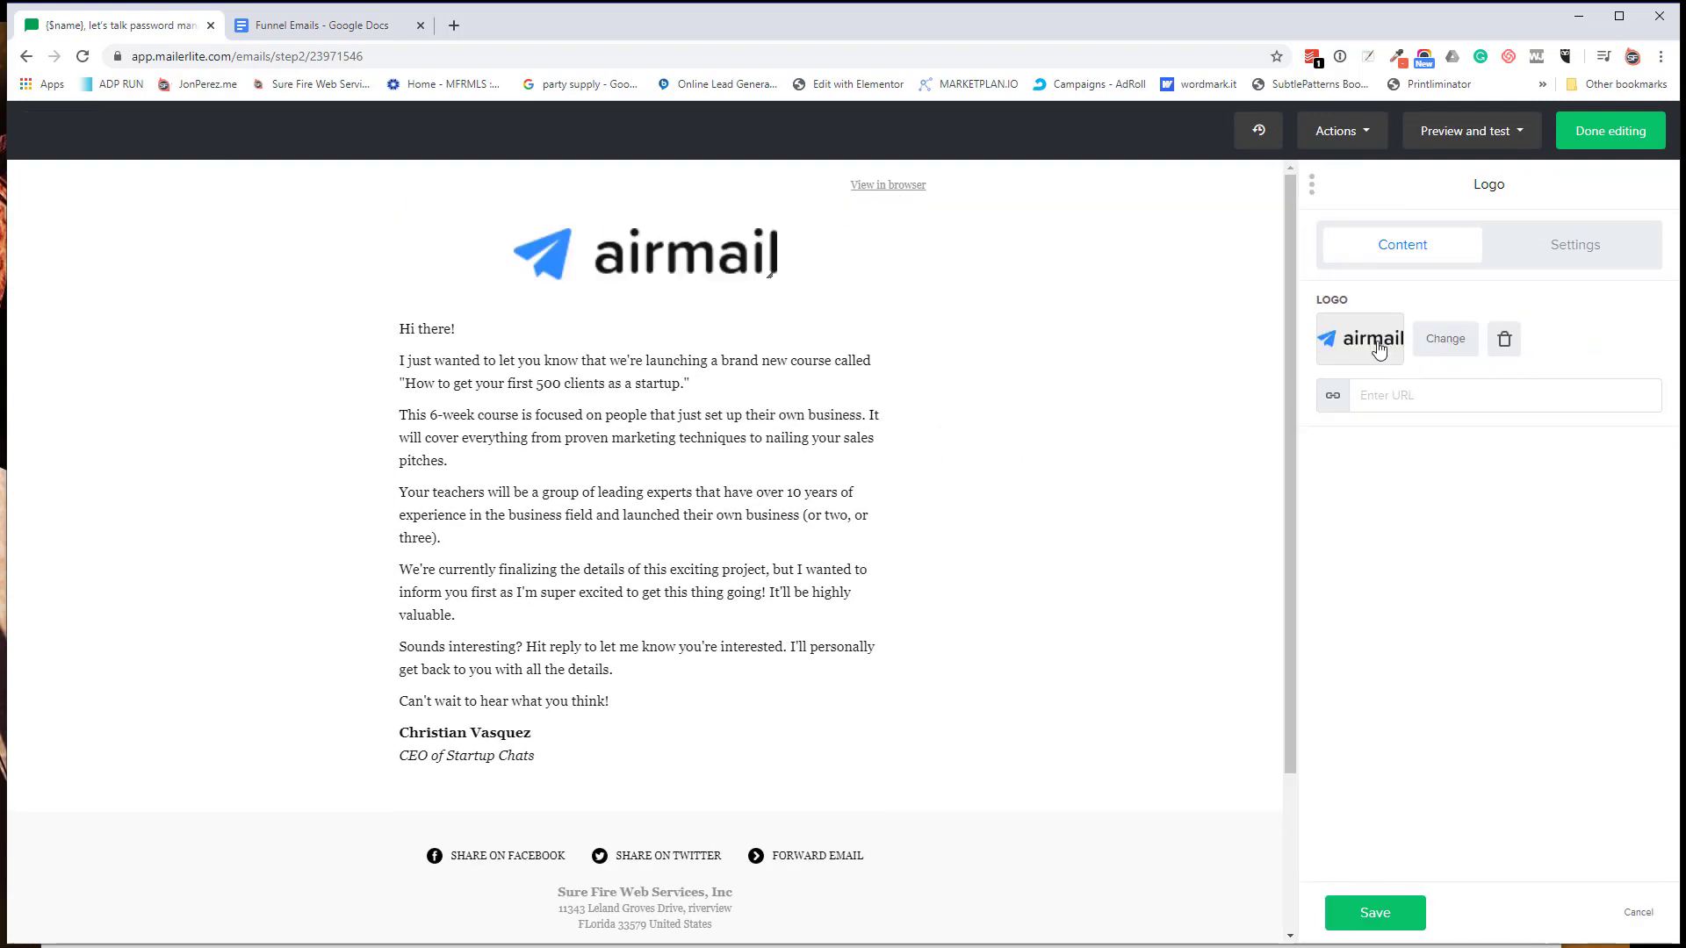
click(1444, 340)
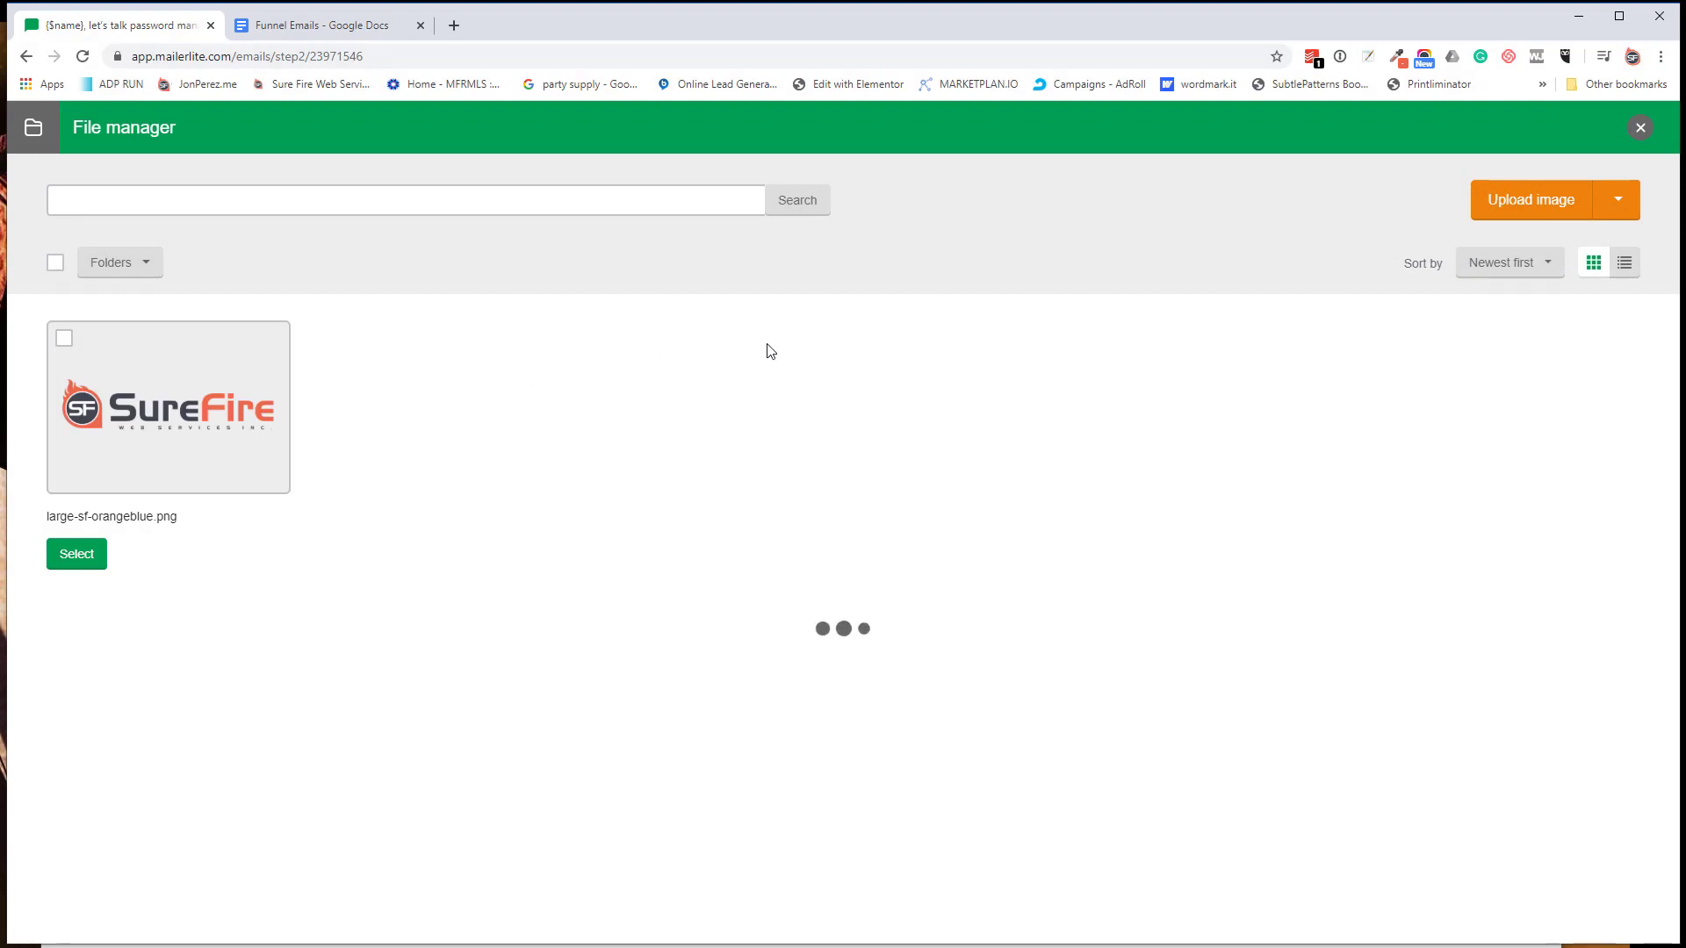
click(64, 340)
click(76, 554)
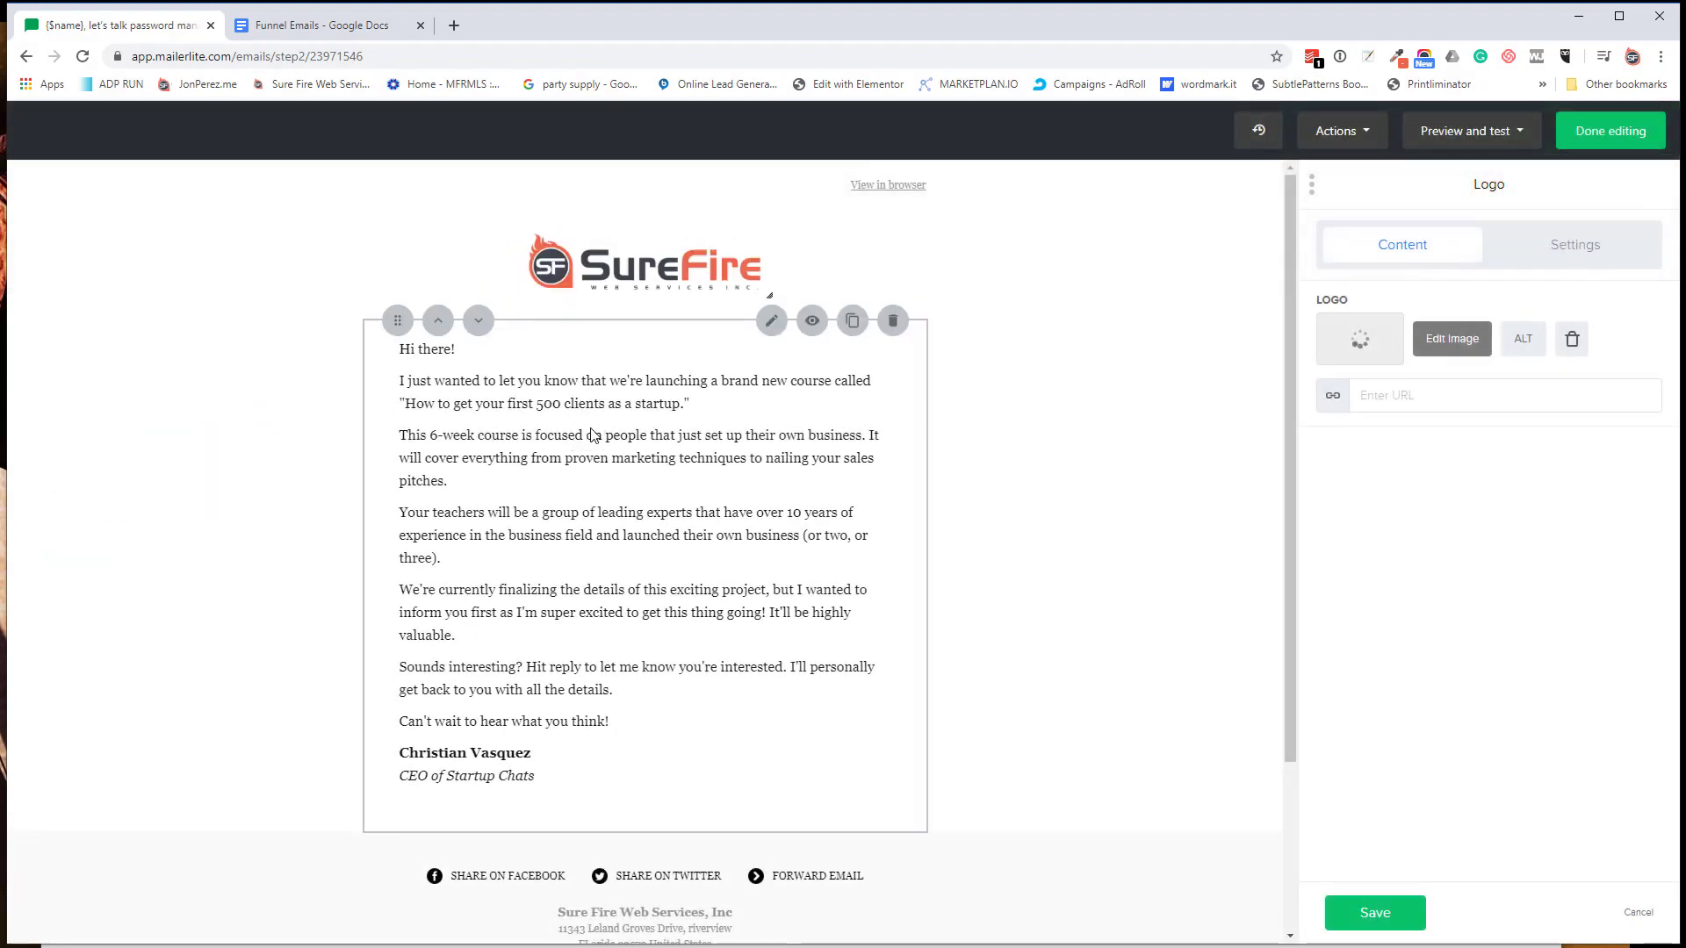
Step: Replace all of the template letter's body text with the copied password managers email text
click(530, 455)
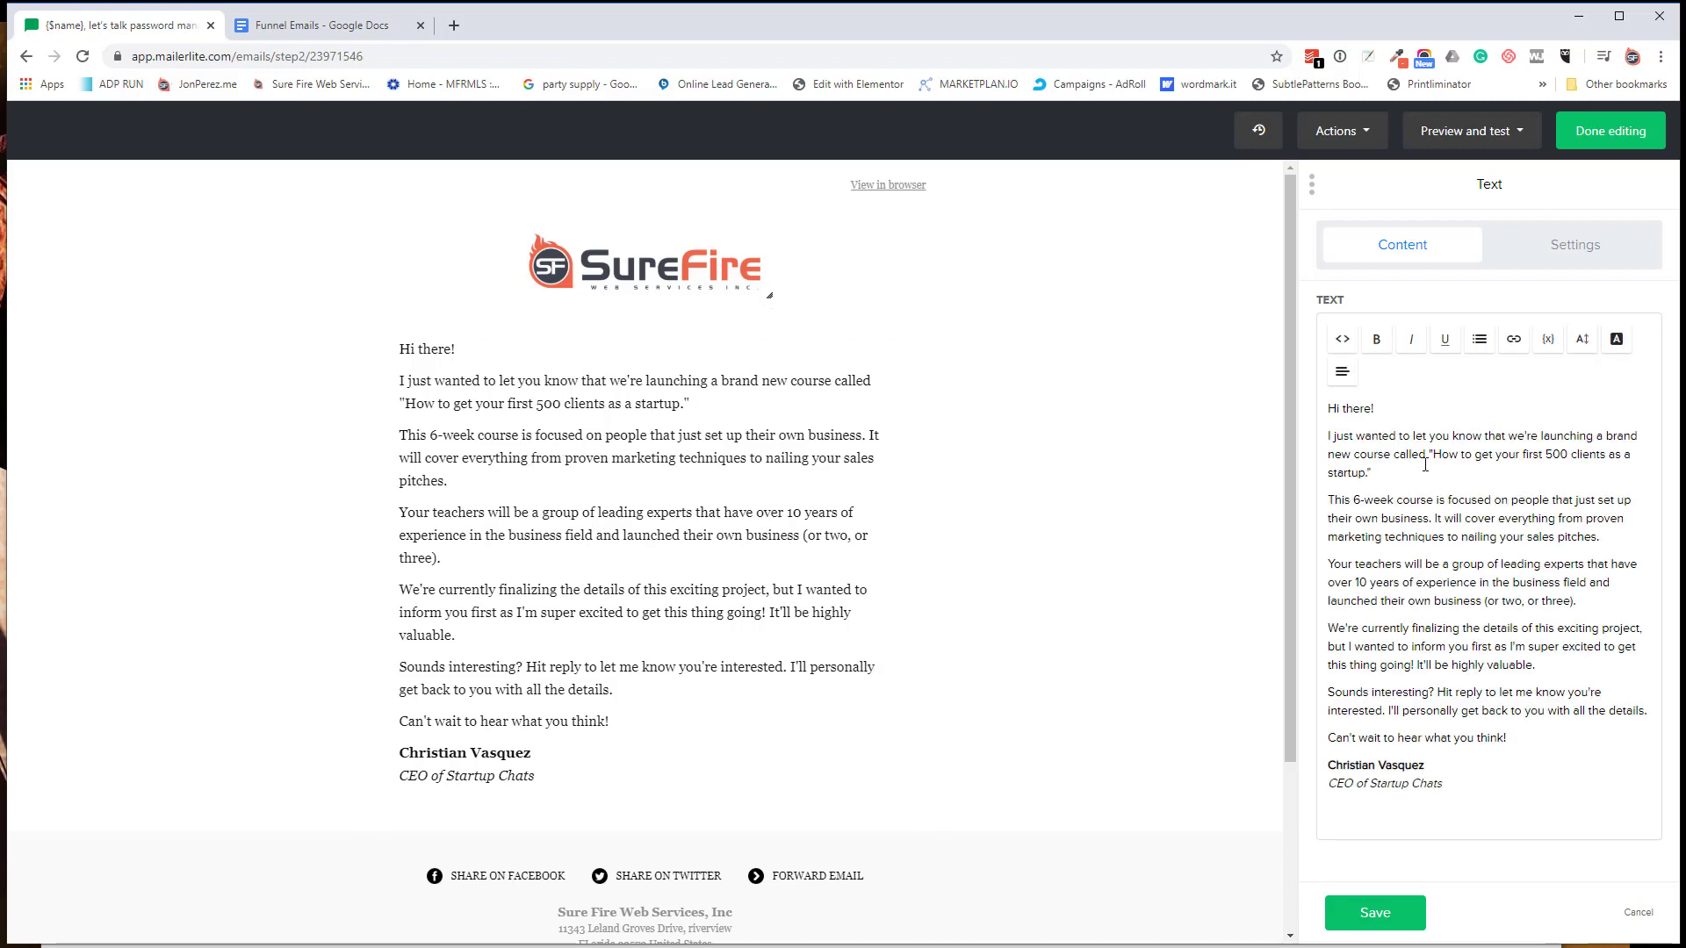
key(ctrl+a)
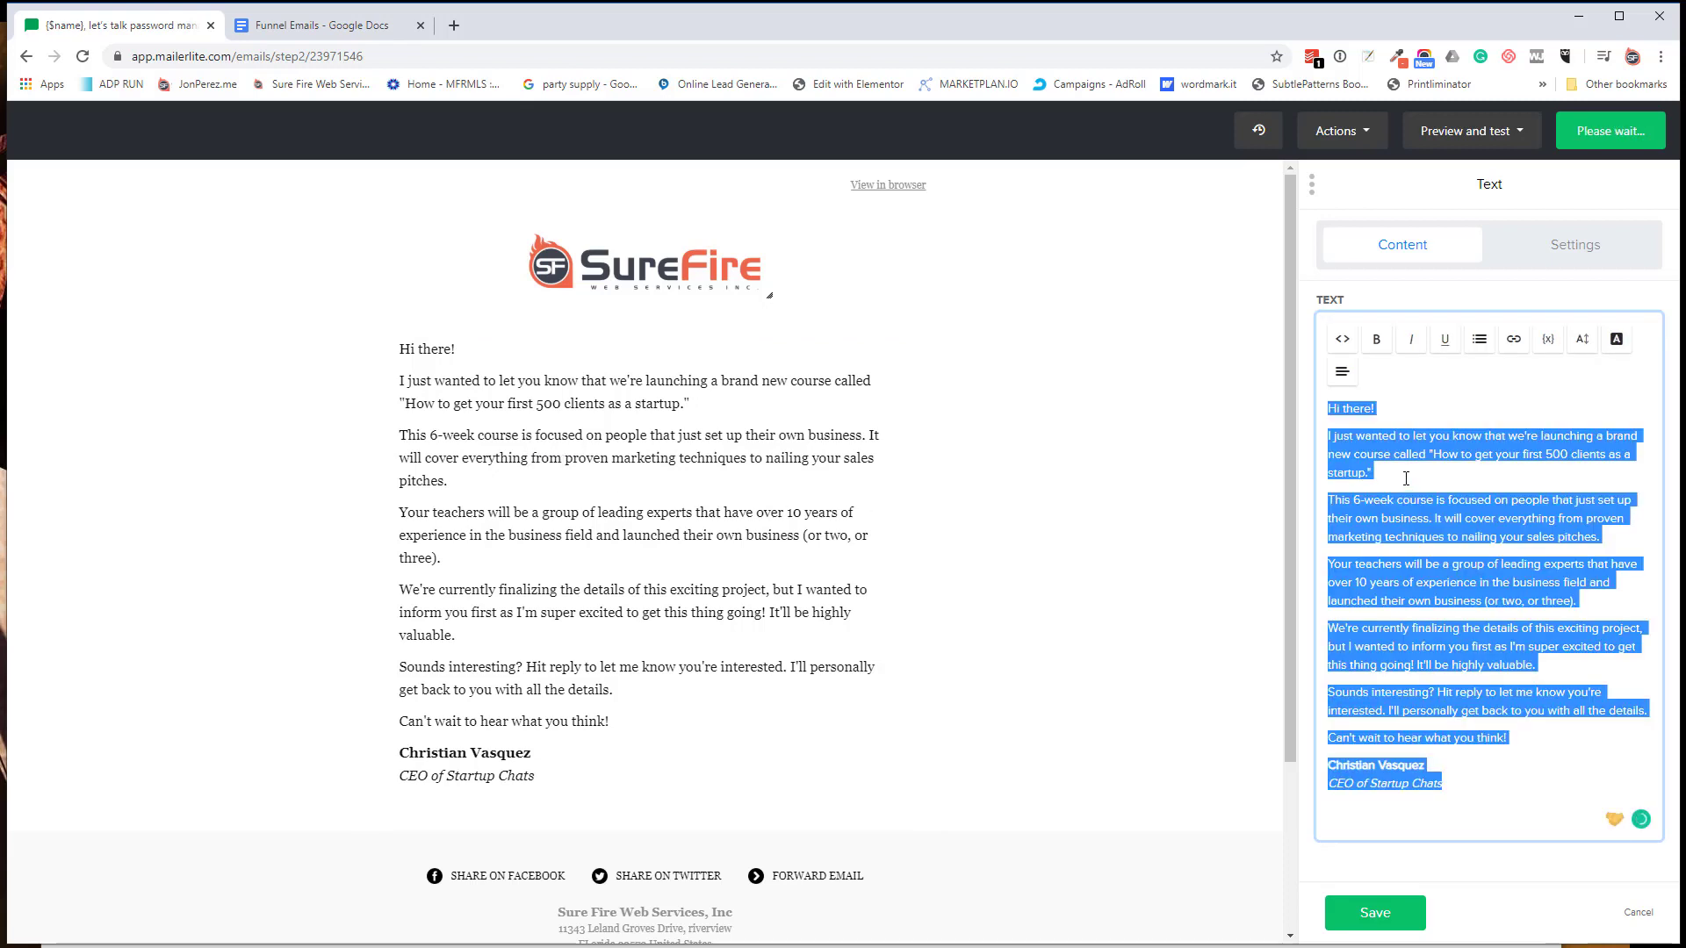
key(ctrl+v)
Step: Replace the greeting's {{First Name}} placeholder with the Name variable, save the text block and finish editing the email
drag(1416, 409, 1345, 413)
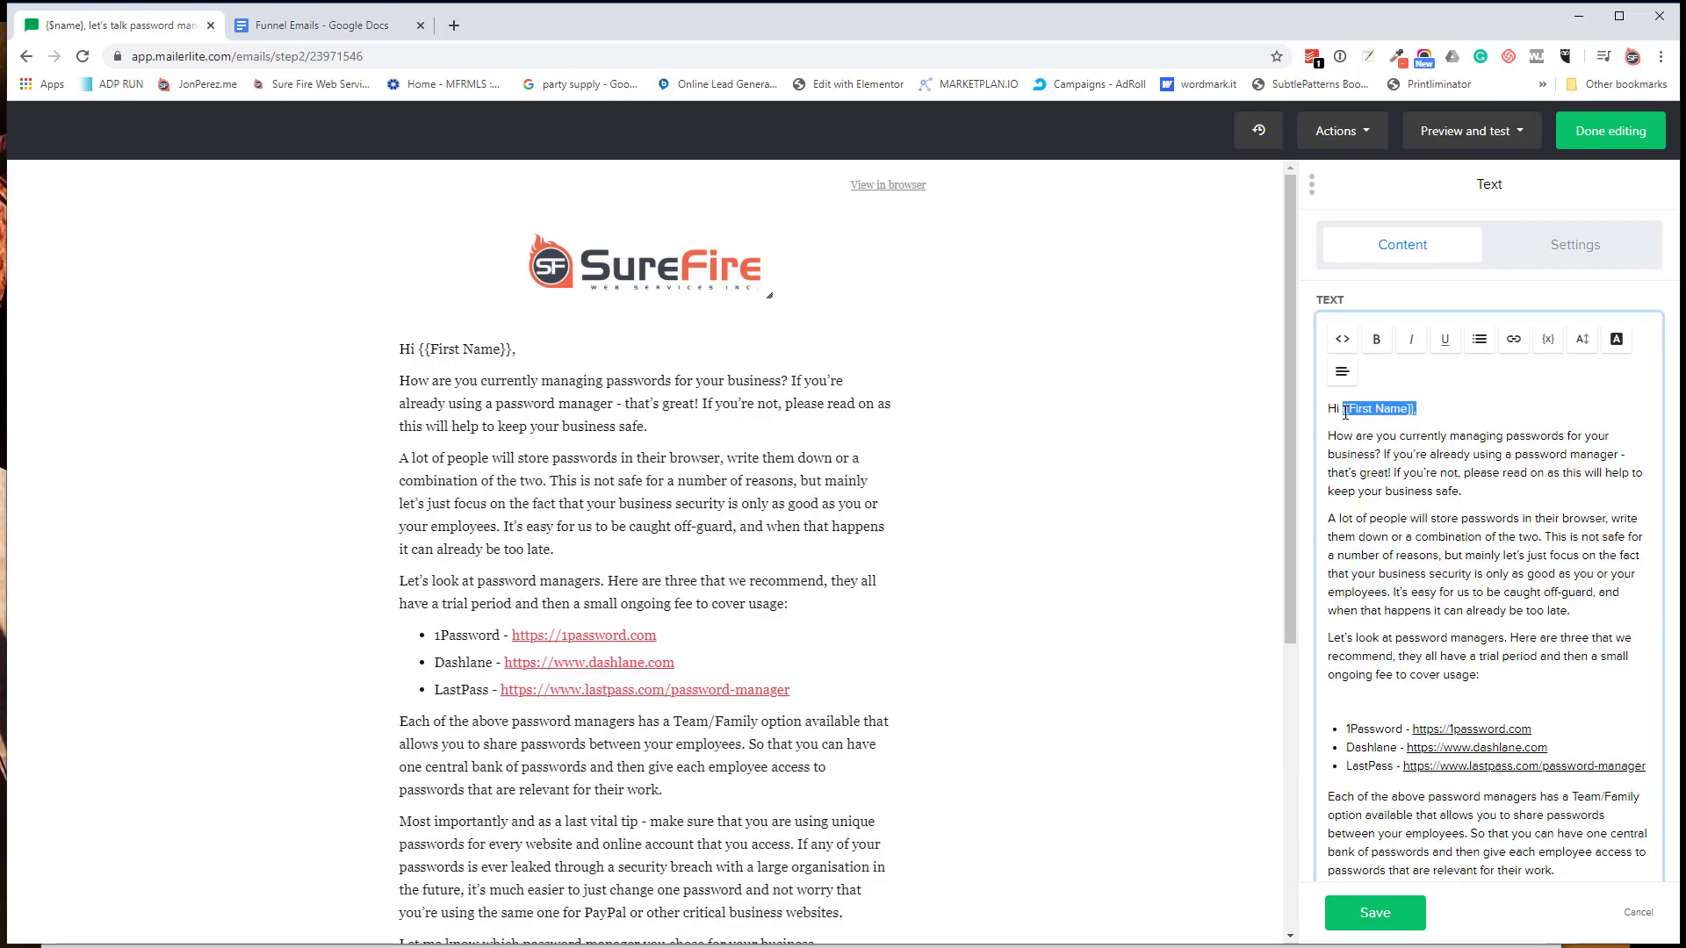
key(BackSpace)
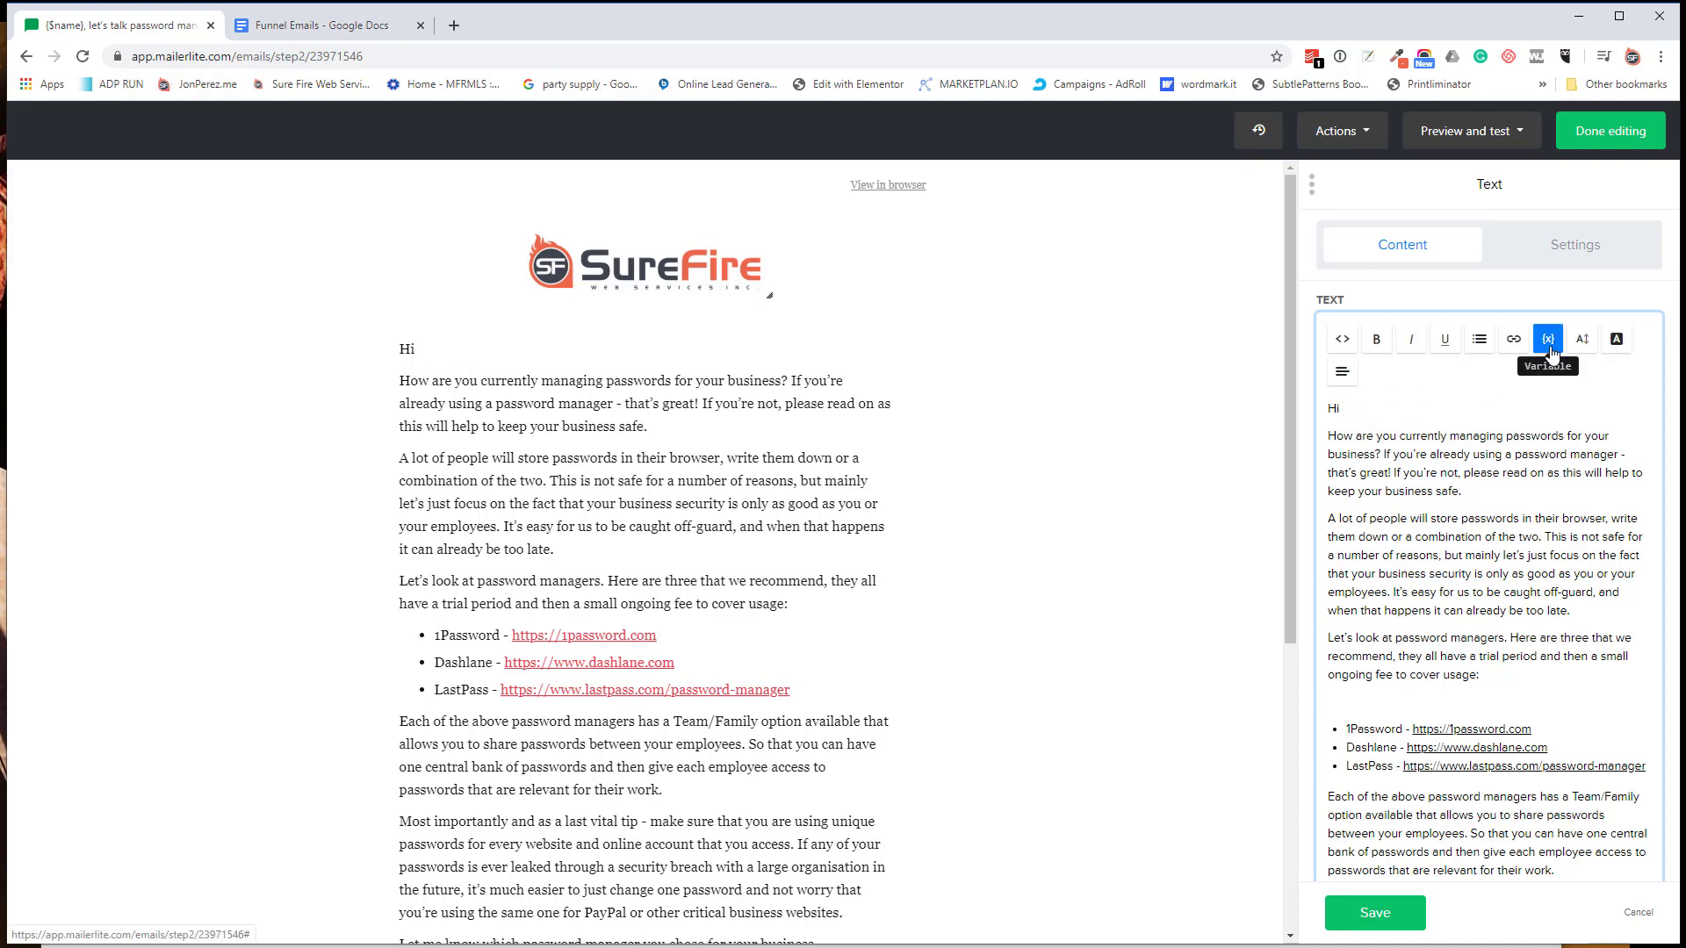
click(1548, 340)
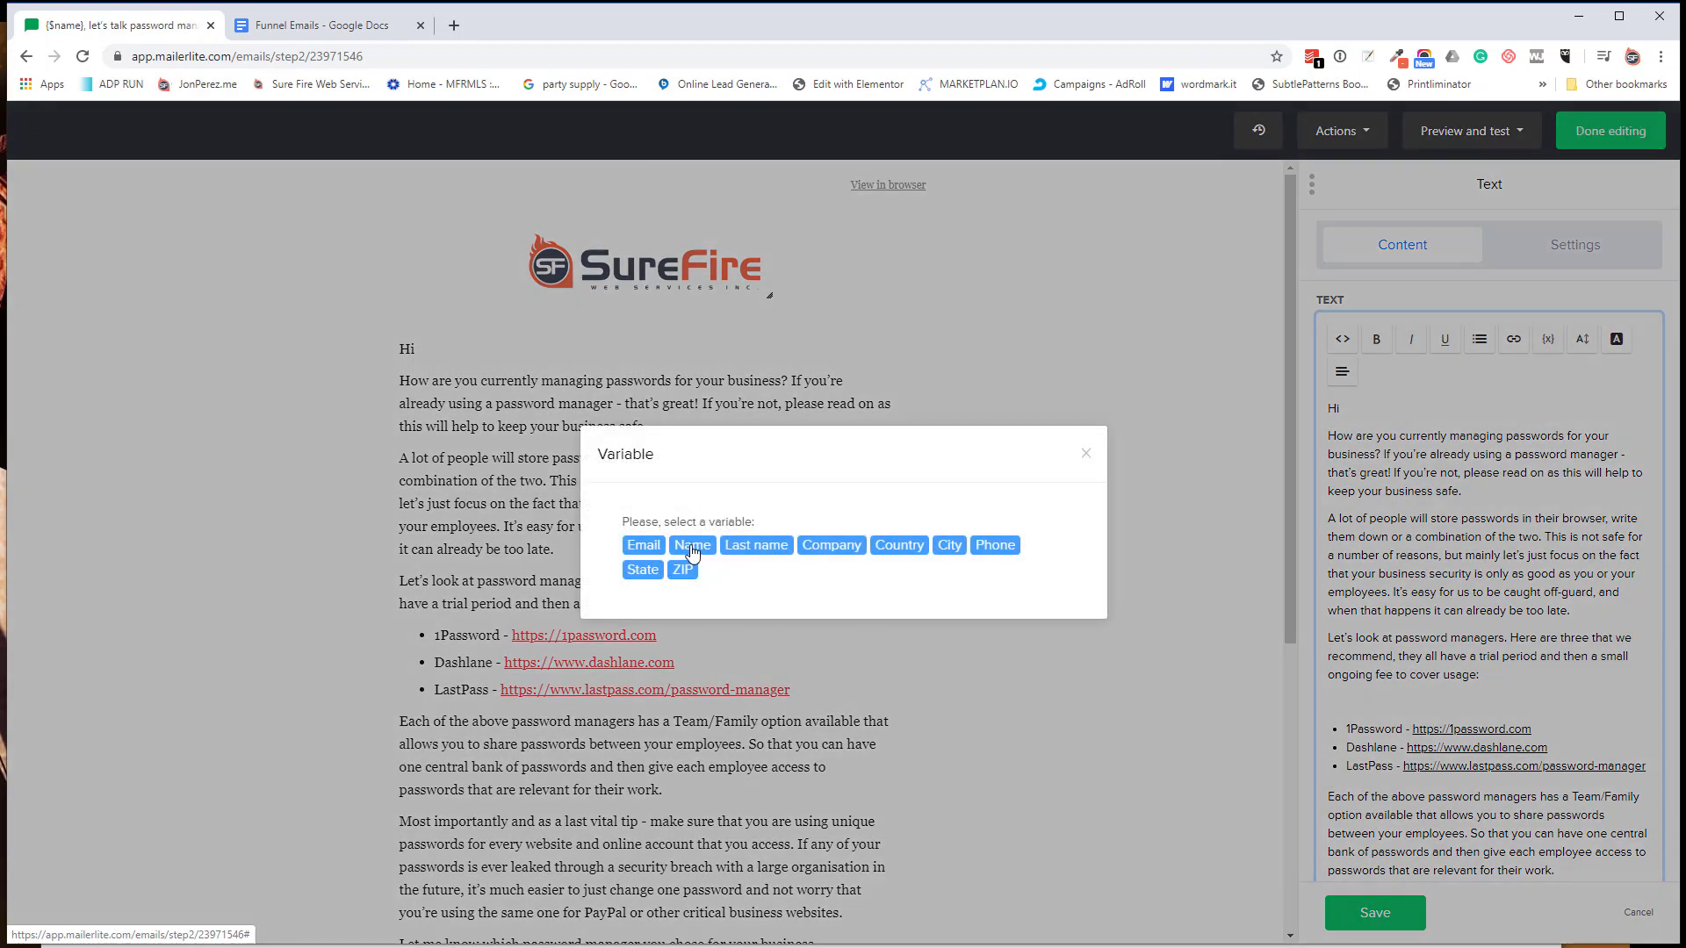
click(691, 546)
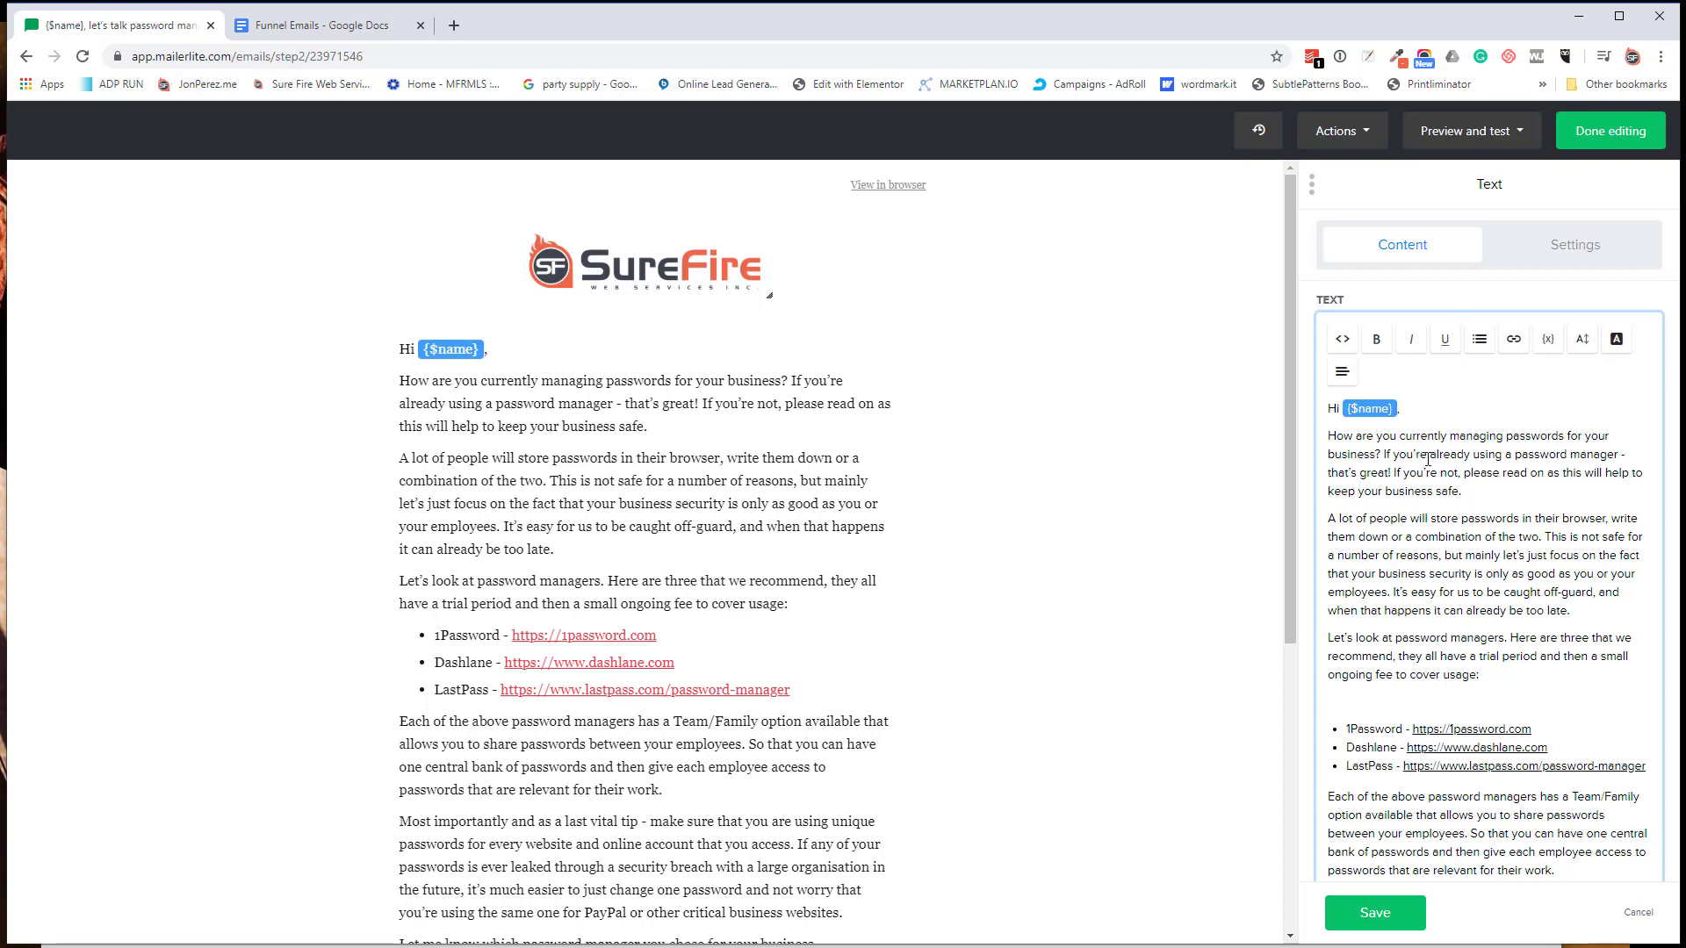
scroll(490, 589, down, 5)
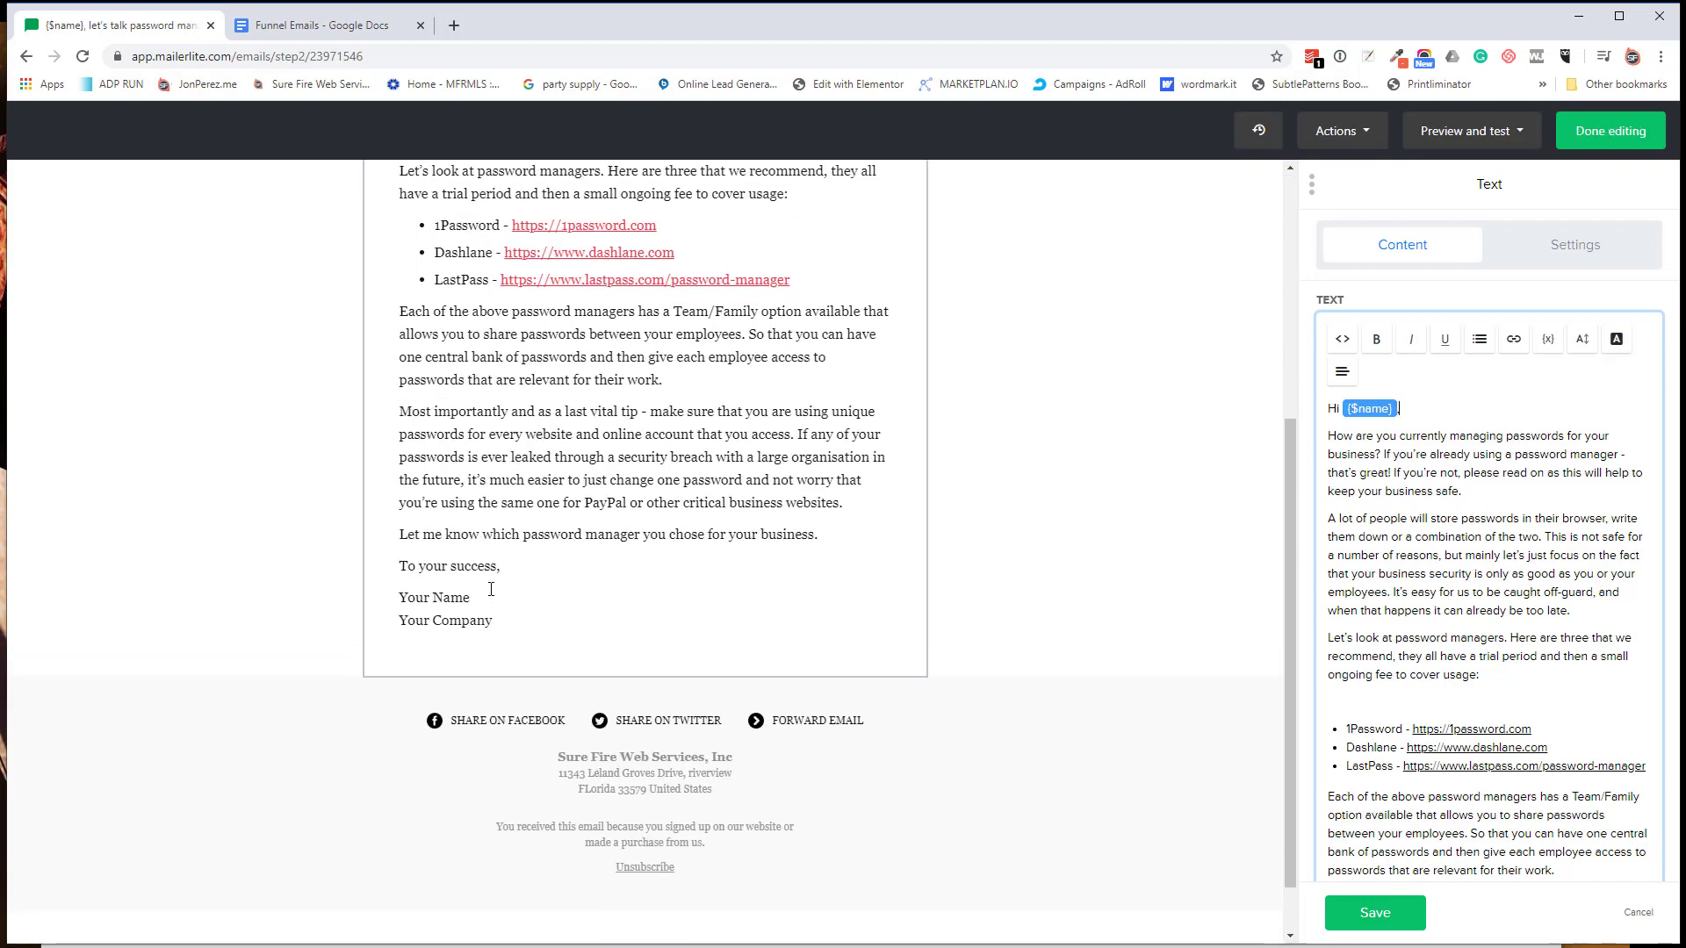
scroll(490, 589, up, 4)
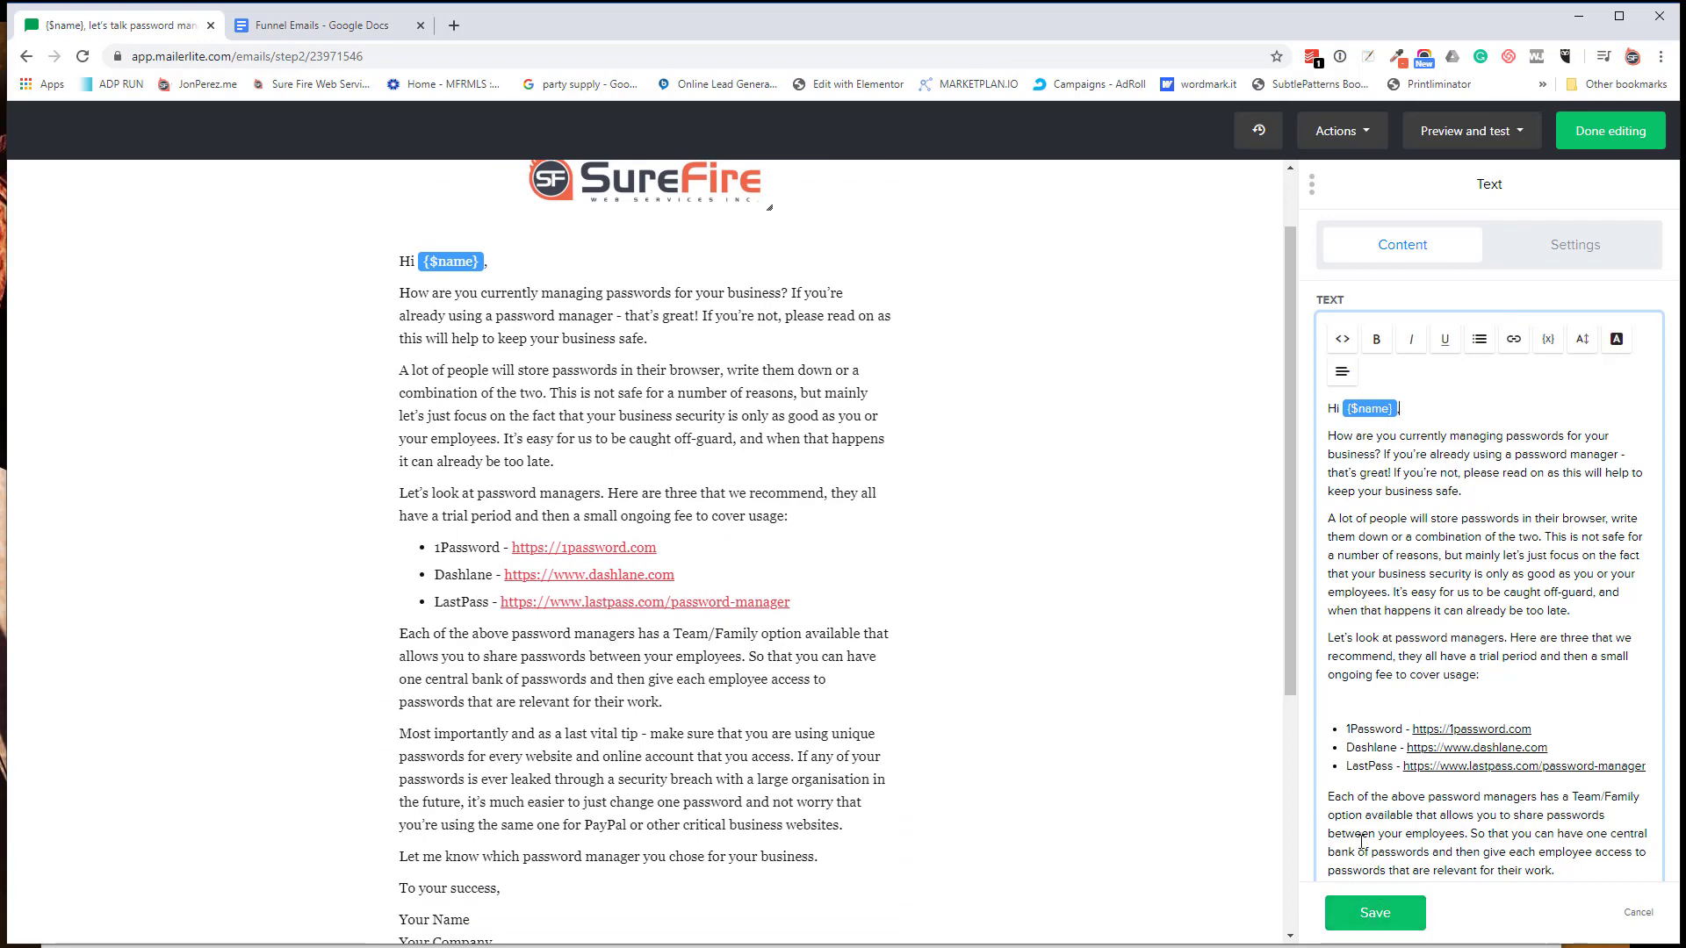
click(1375, 912)
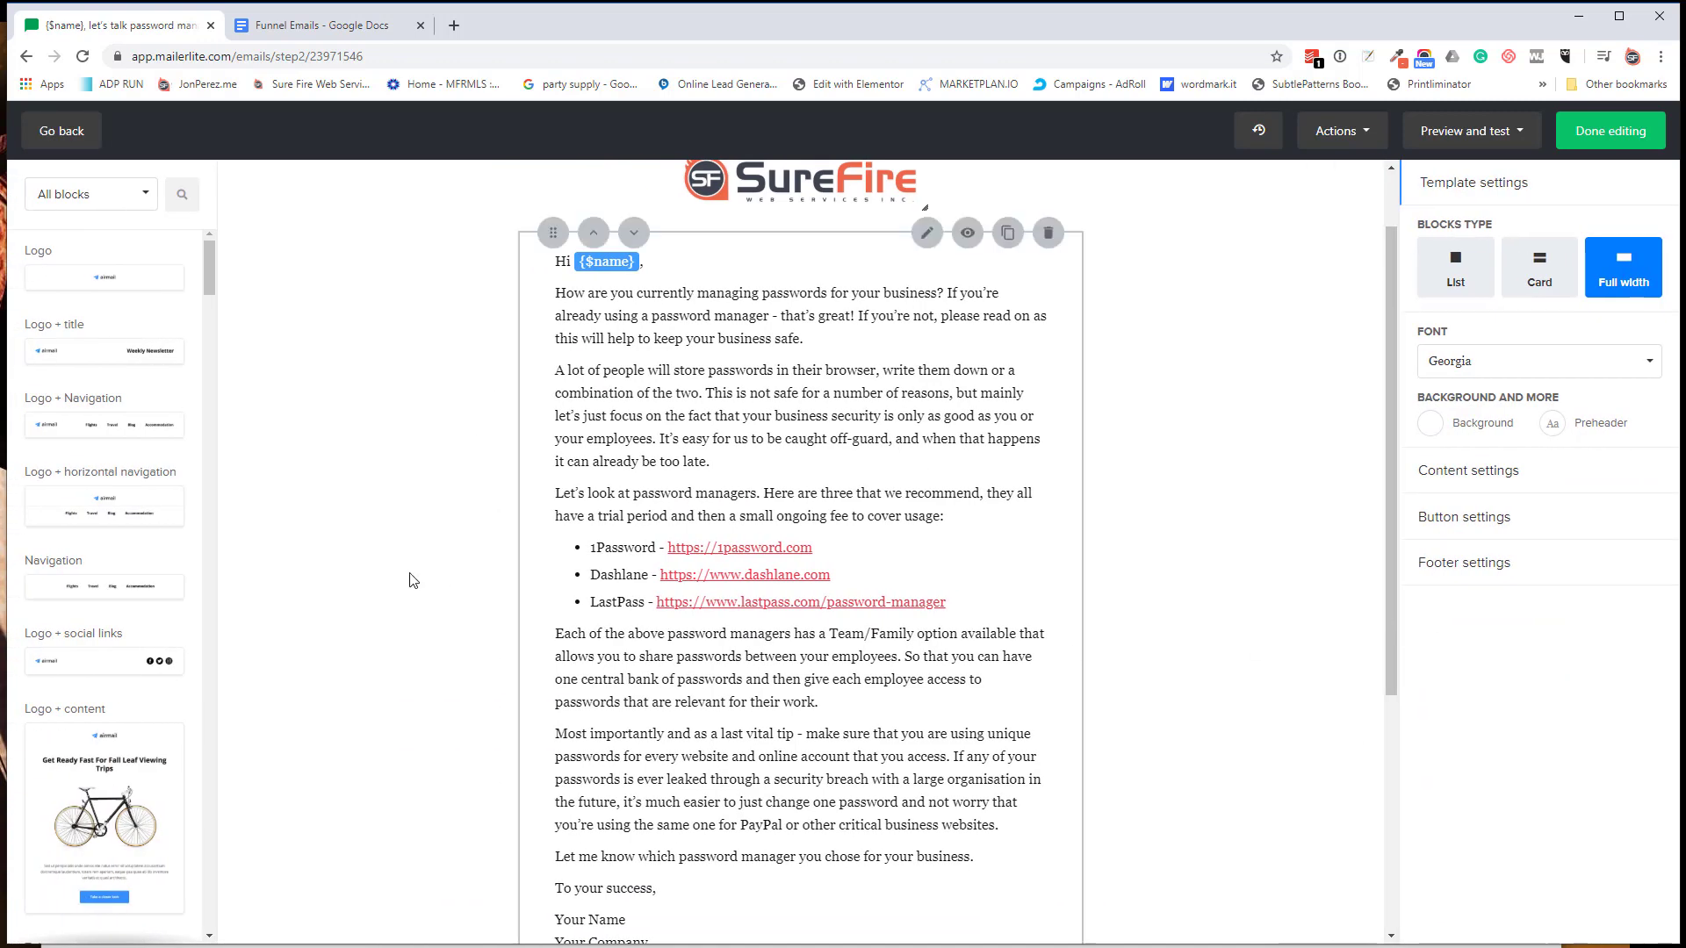
click(1614, 131)
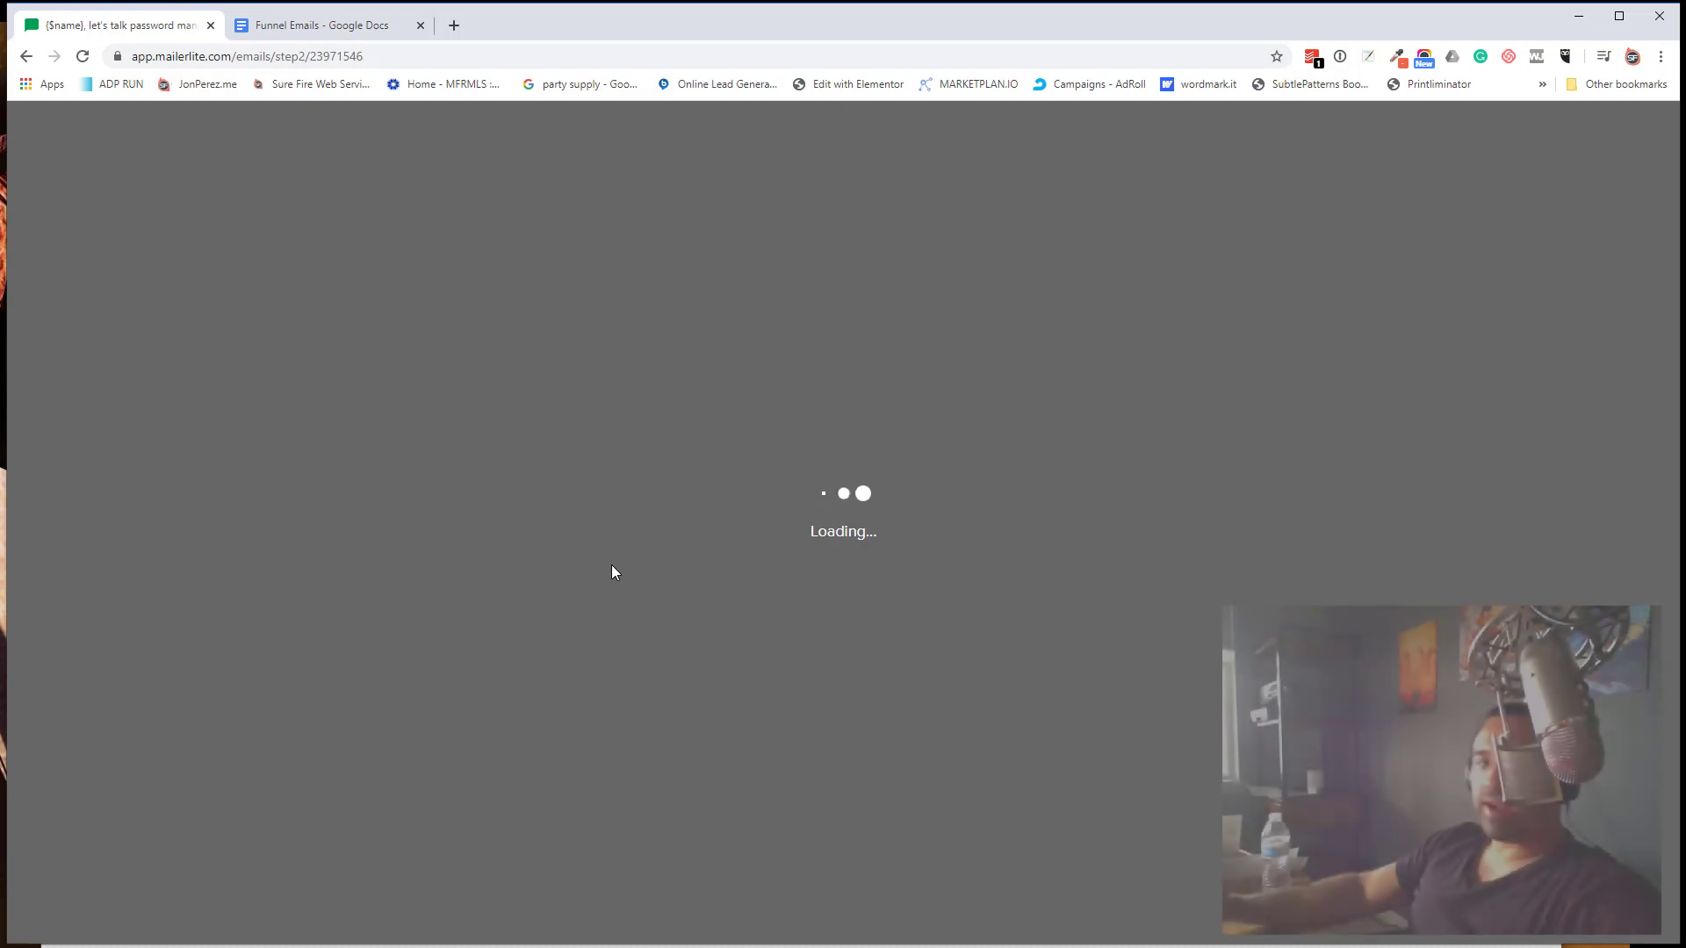
key(F5)
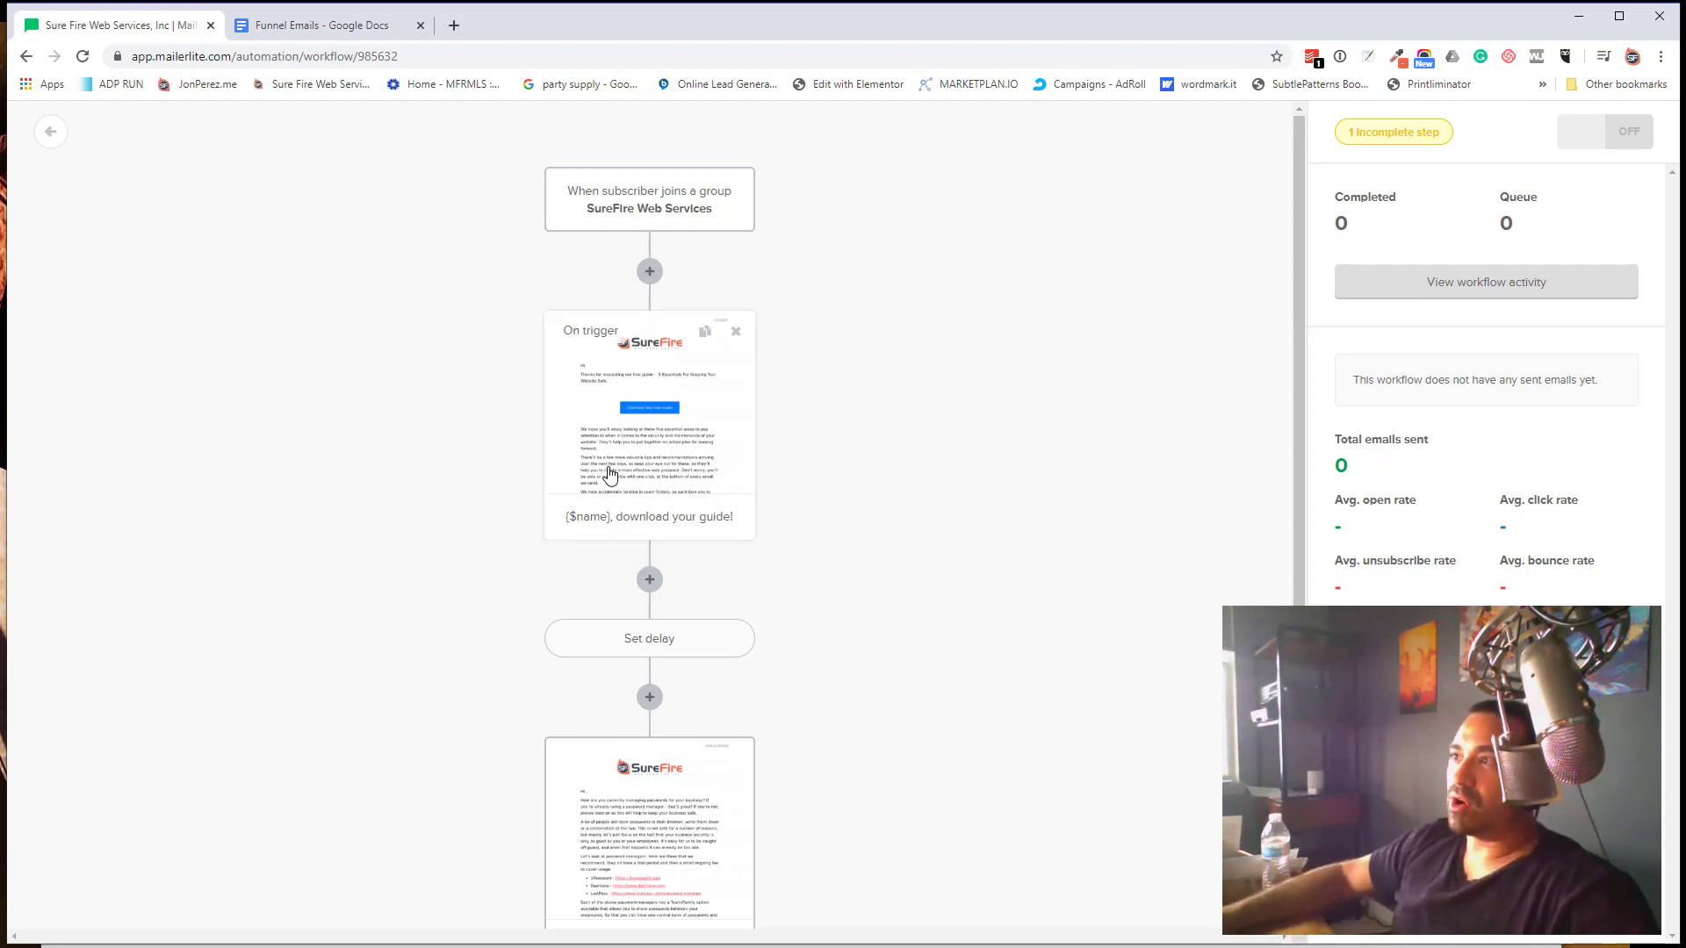
Step: Set the delay between the welcome email and the password managers email to 1 day and save it
scroll(627, 425, down, 2)
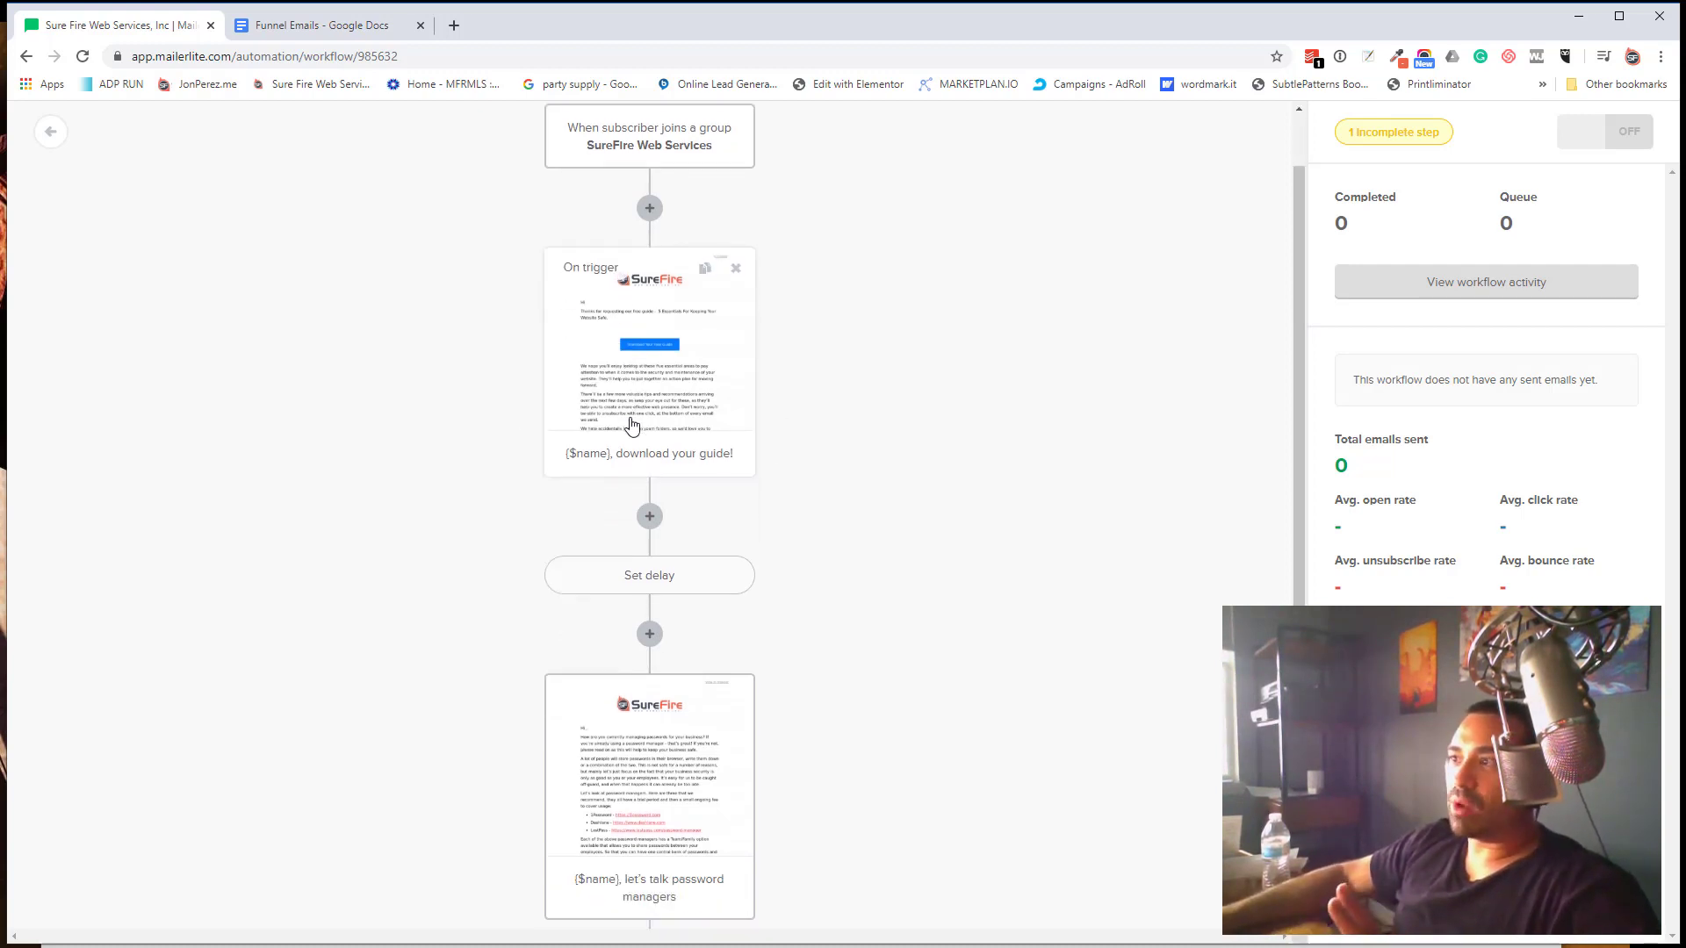
click(652, 469)
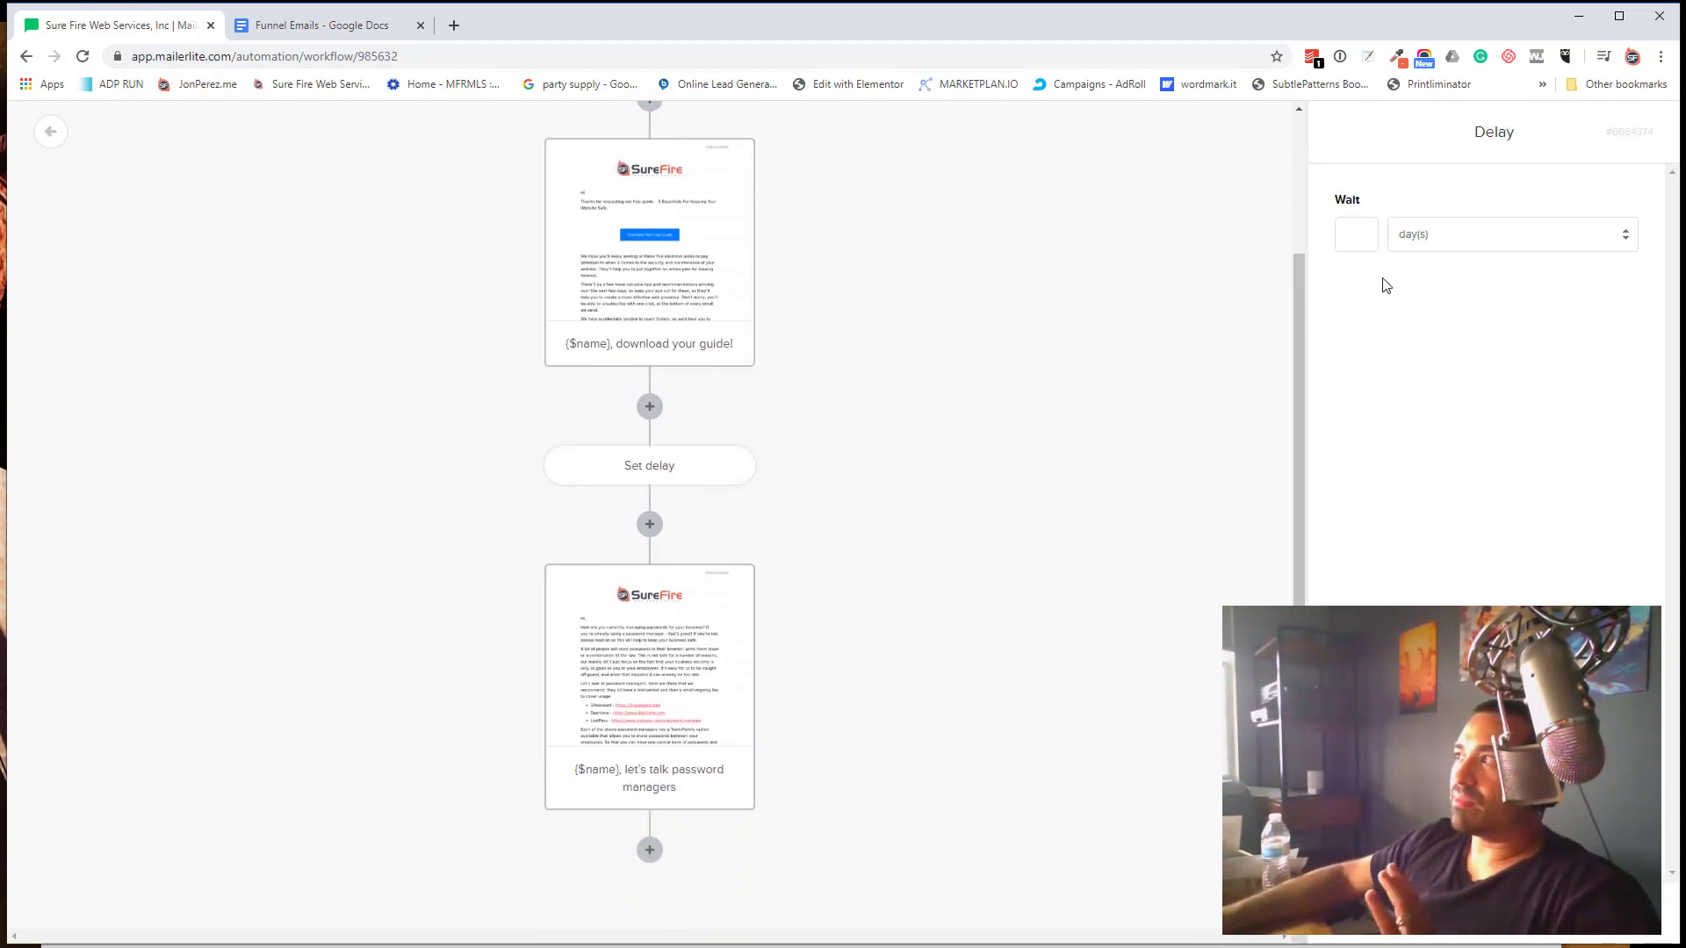
click(1357, 242)
text(1)
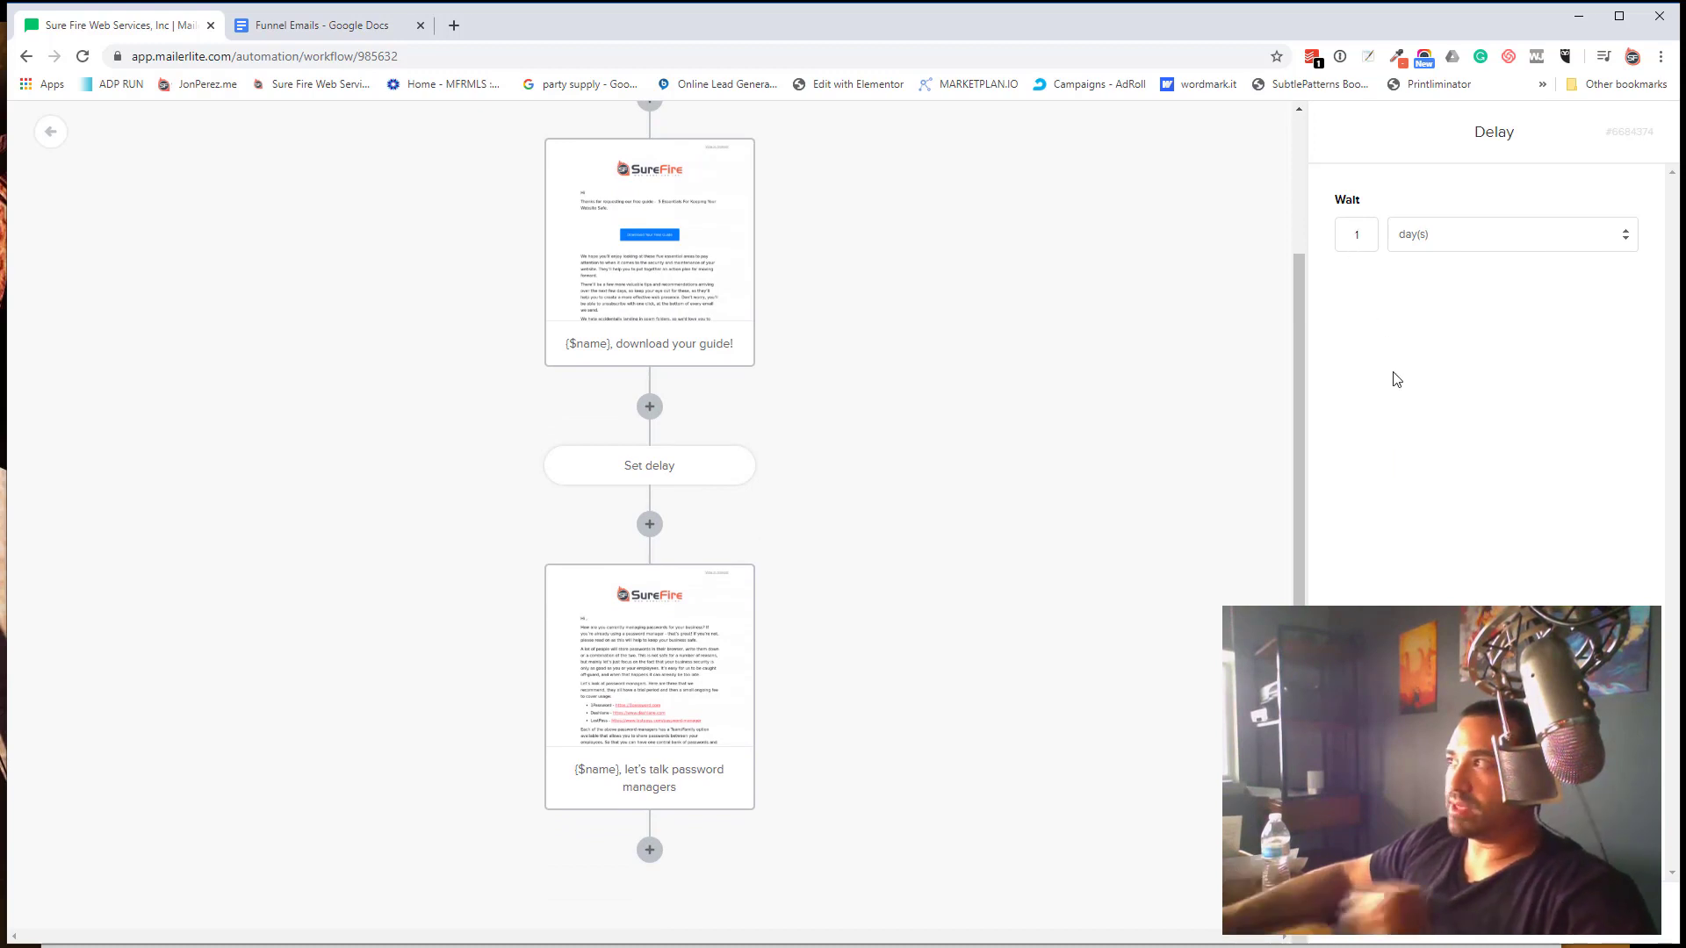
click(1563, 912)
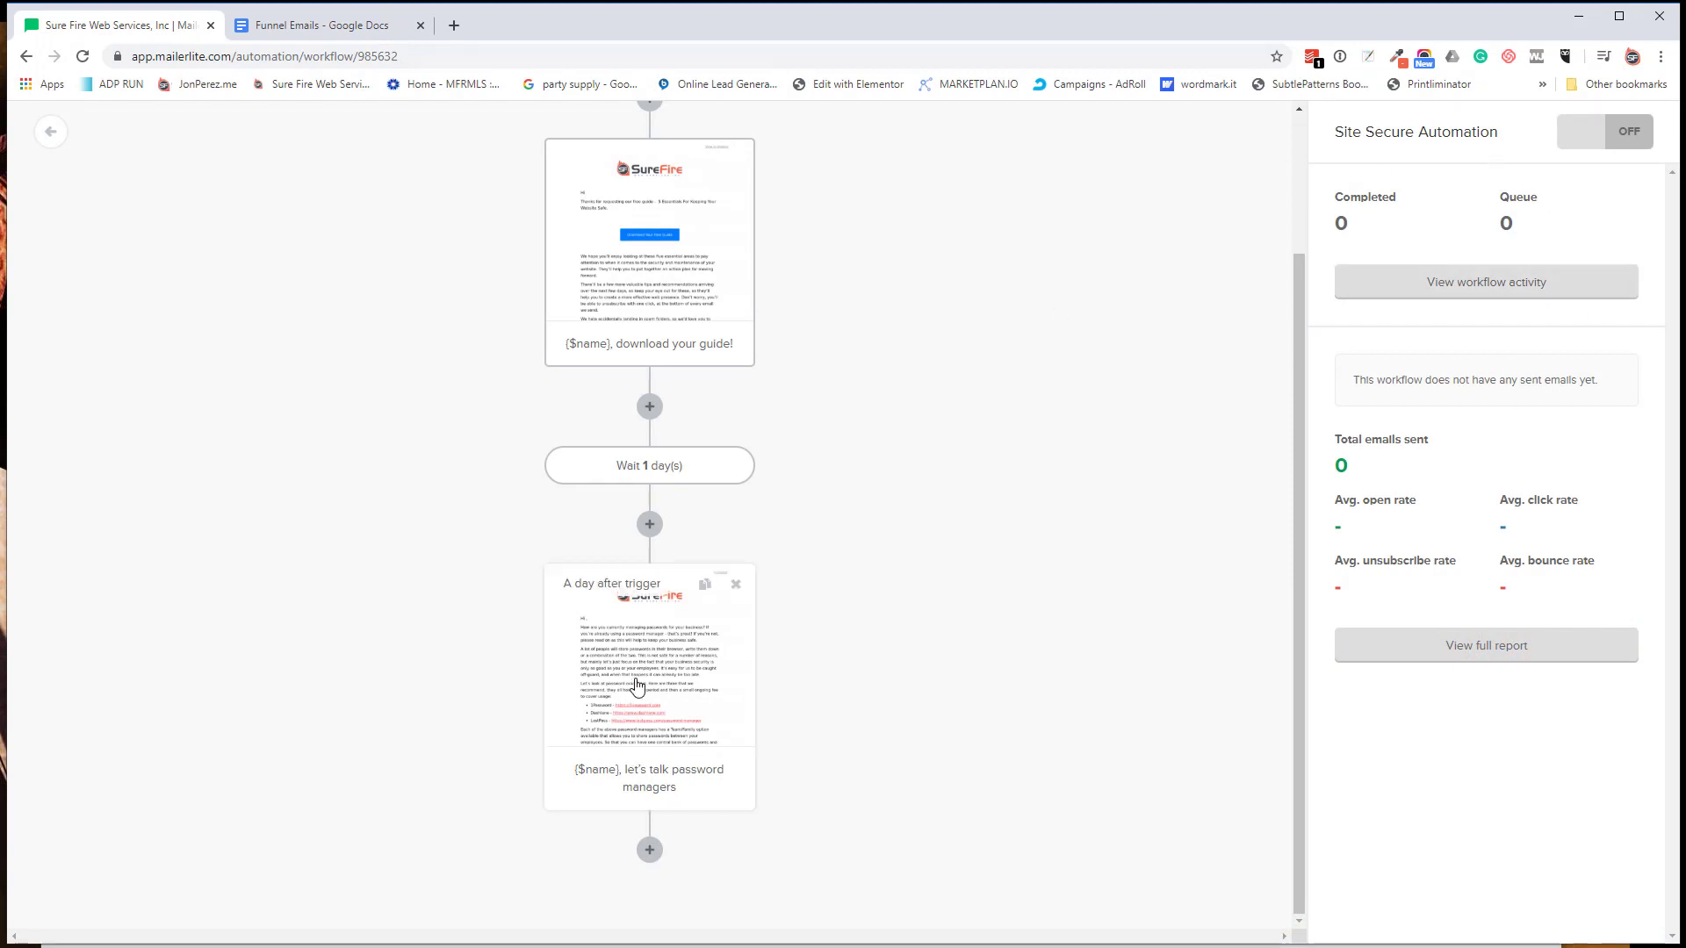
Step: Add a condition step below the password managers email and view the next-step choices for its two branches
click(650, 850)
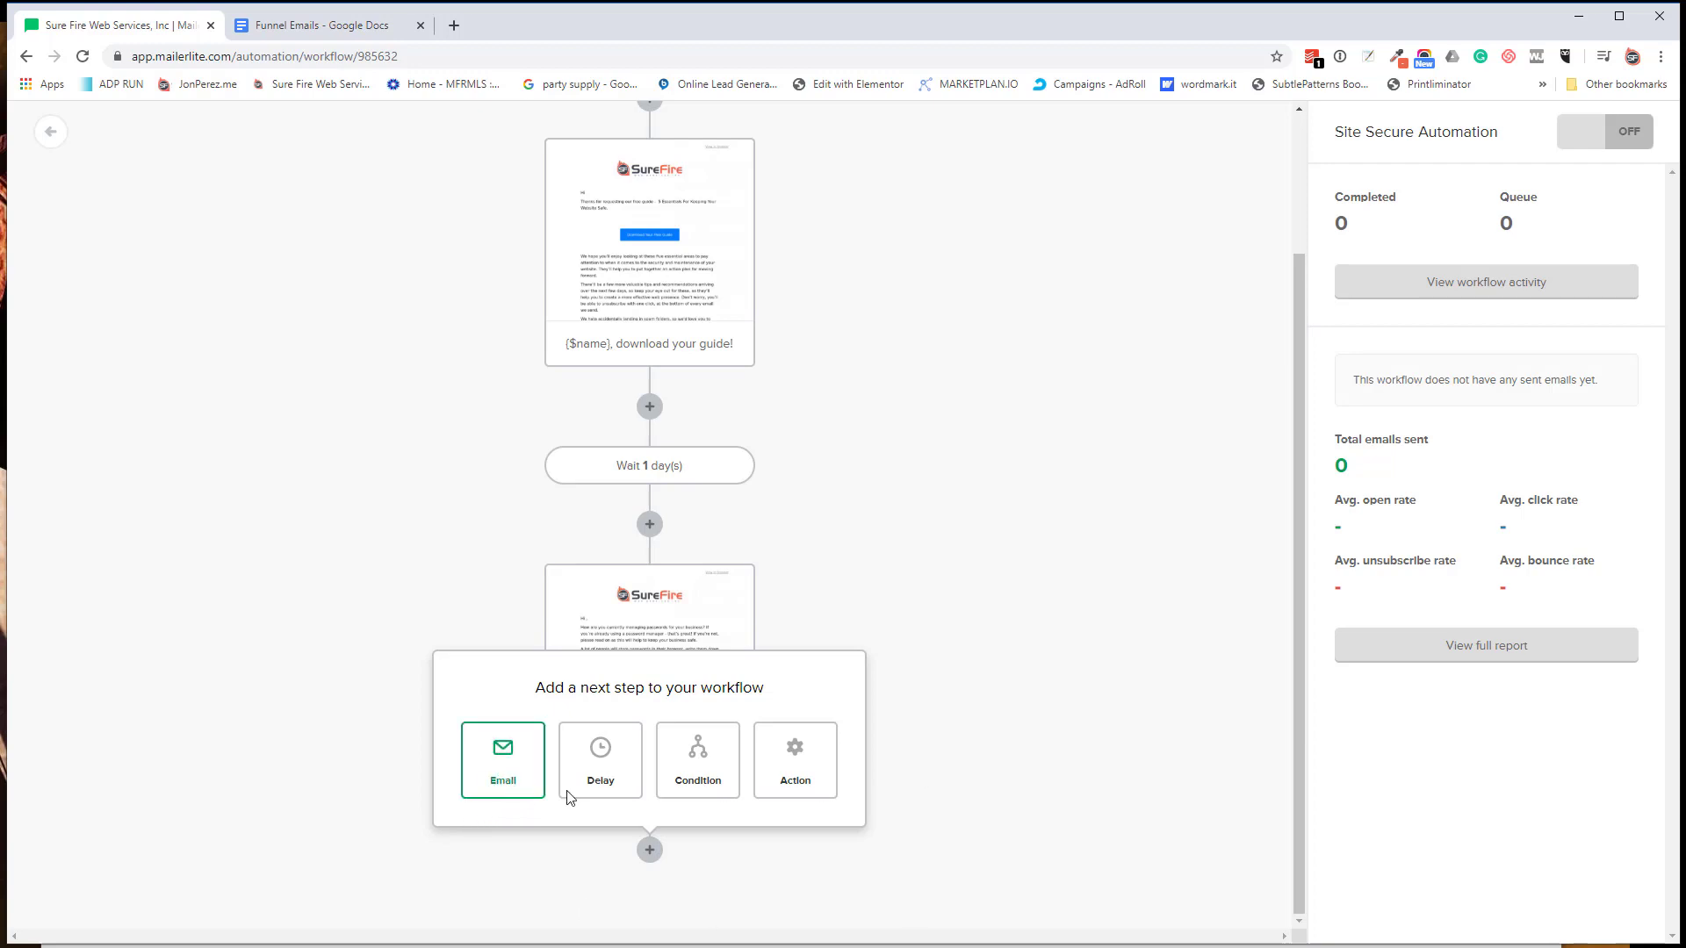
click(691, 773)
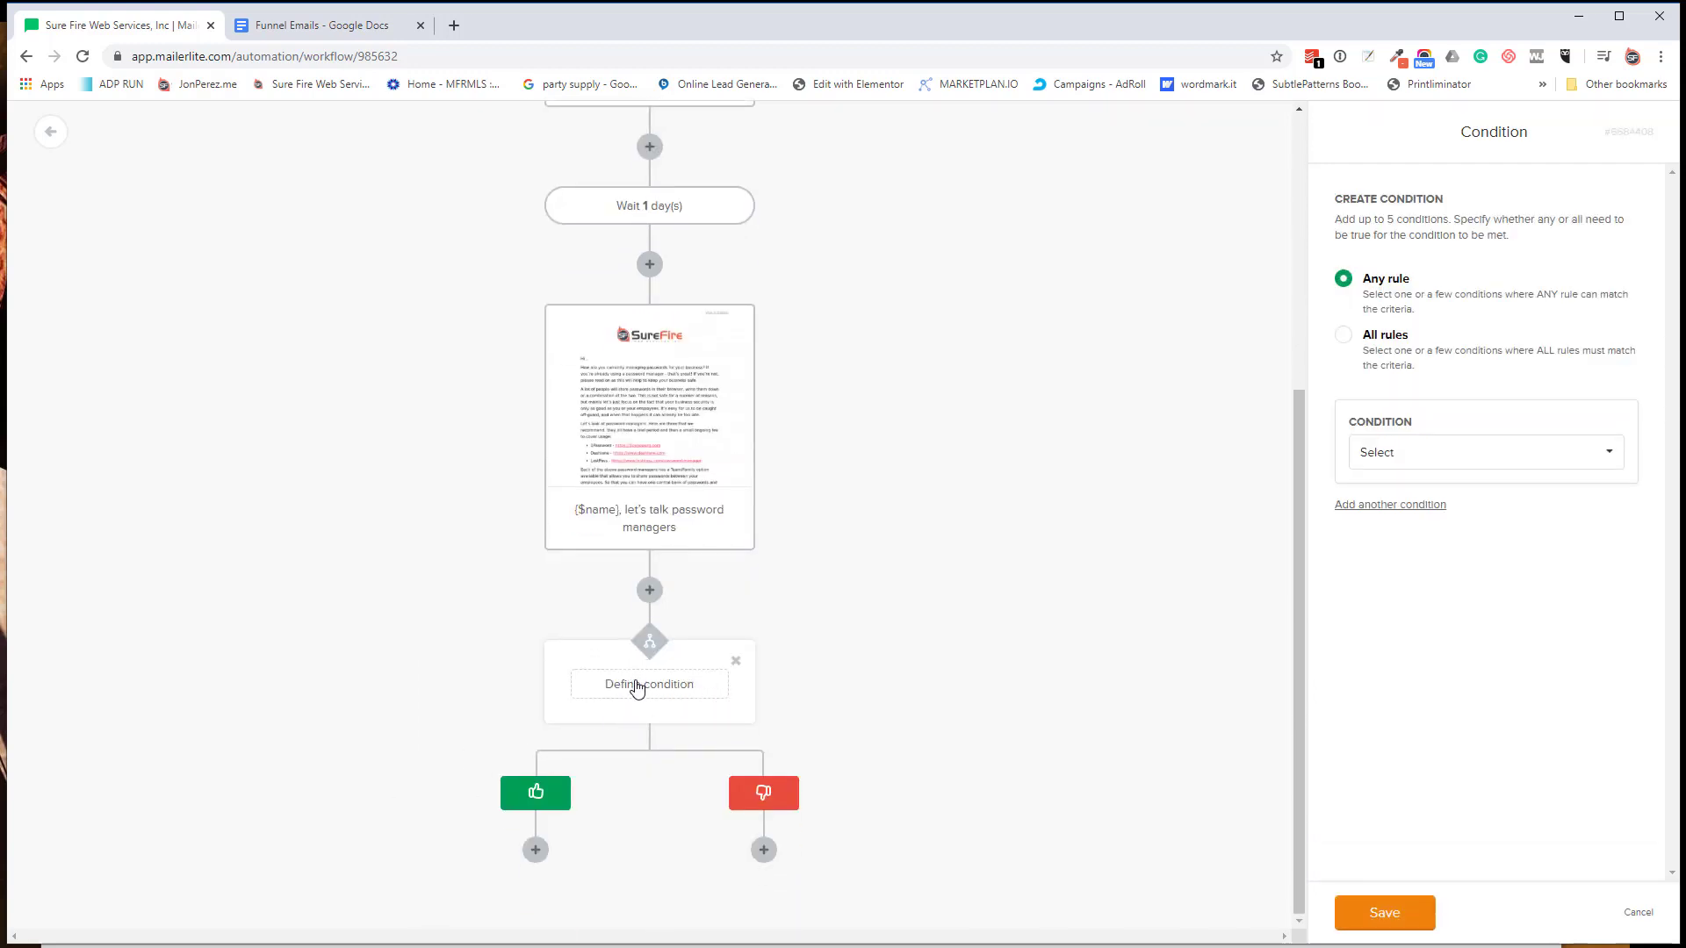
click(1392, 452)
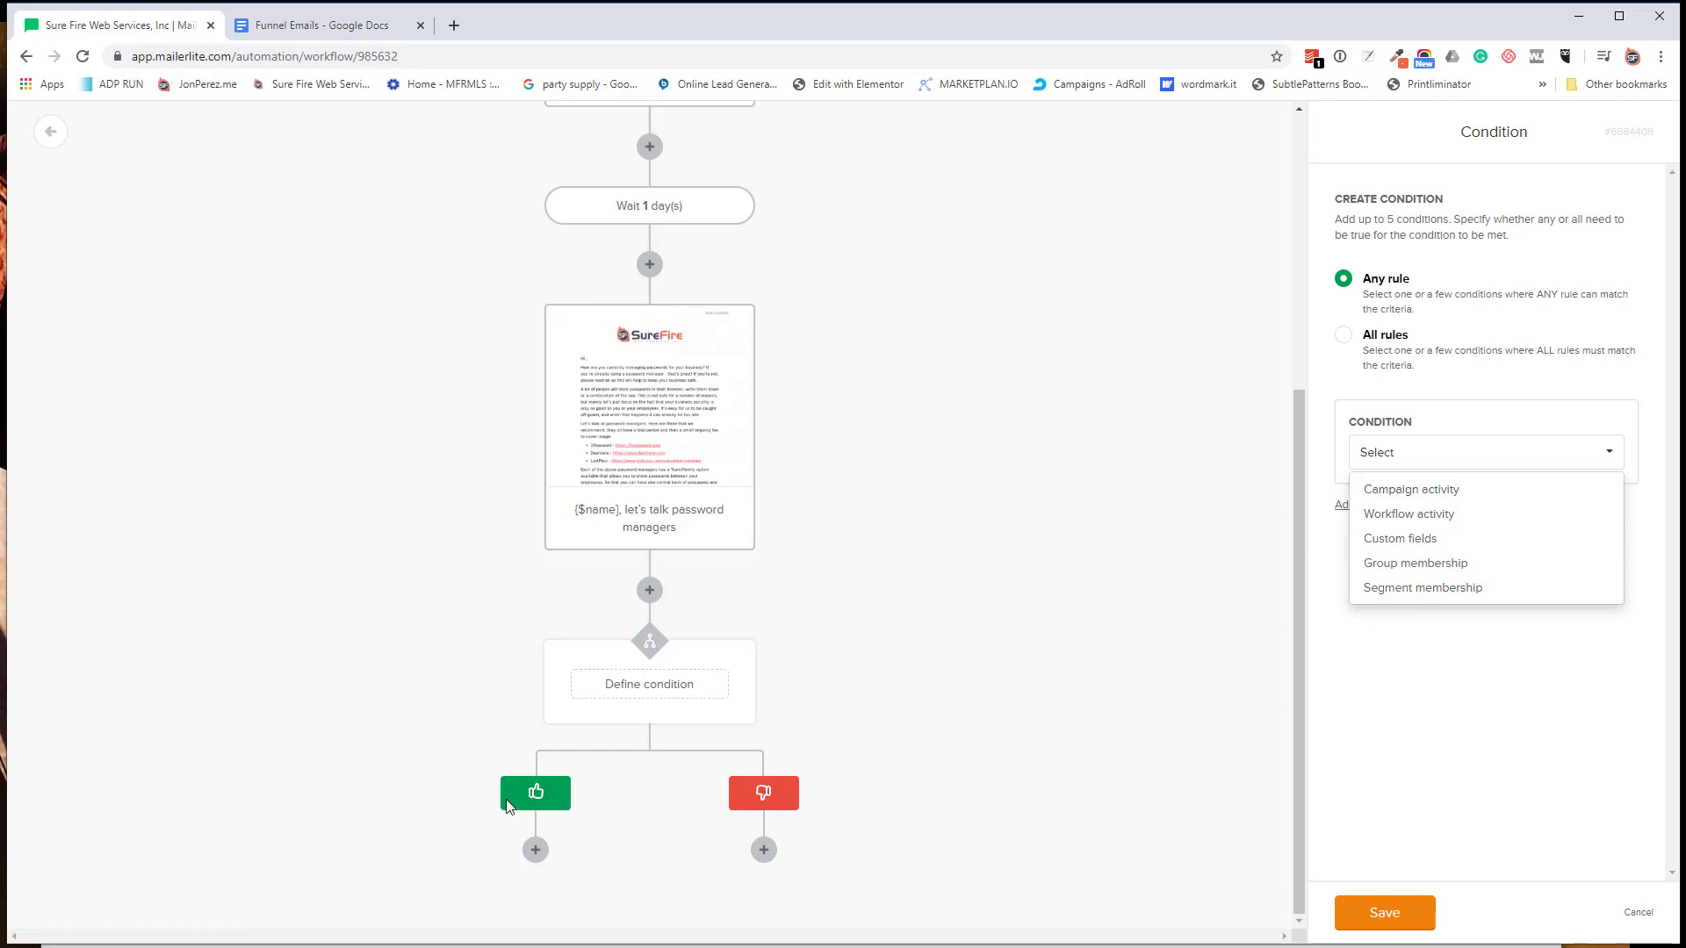
click(535, 849)
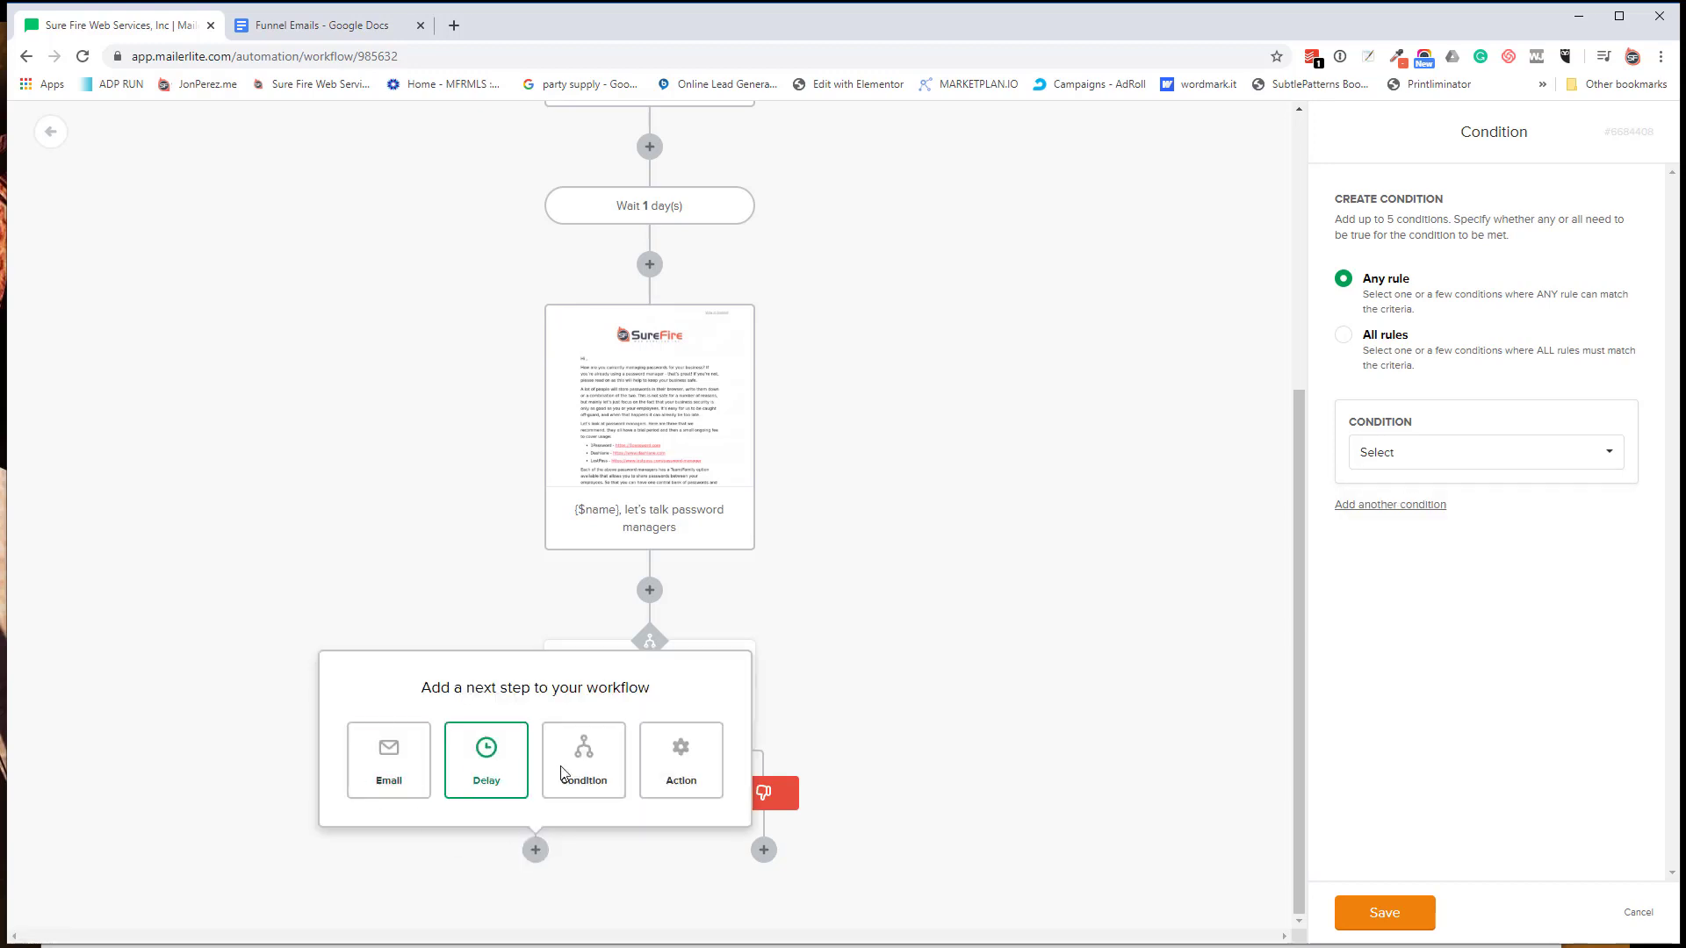
click(763, 849)
click(1069, 750)
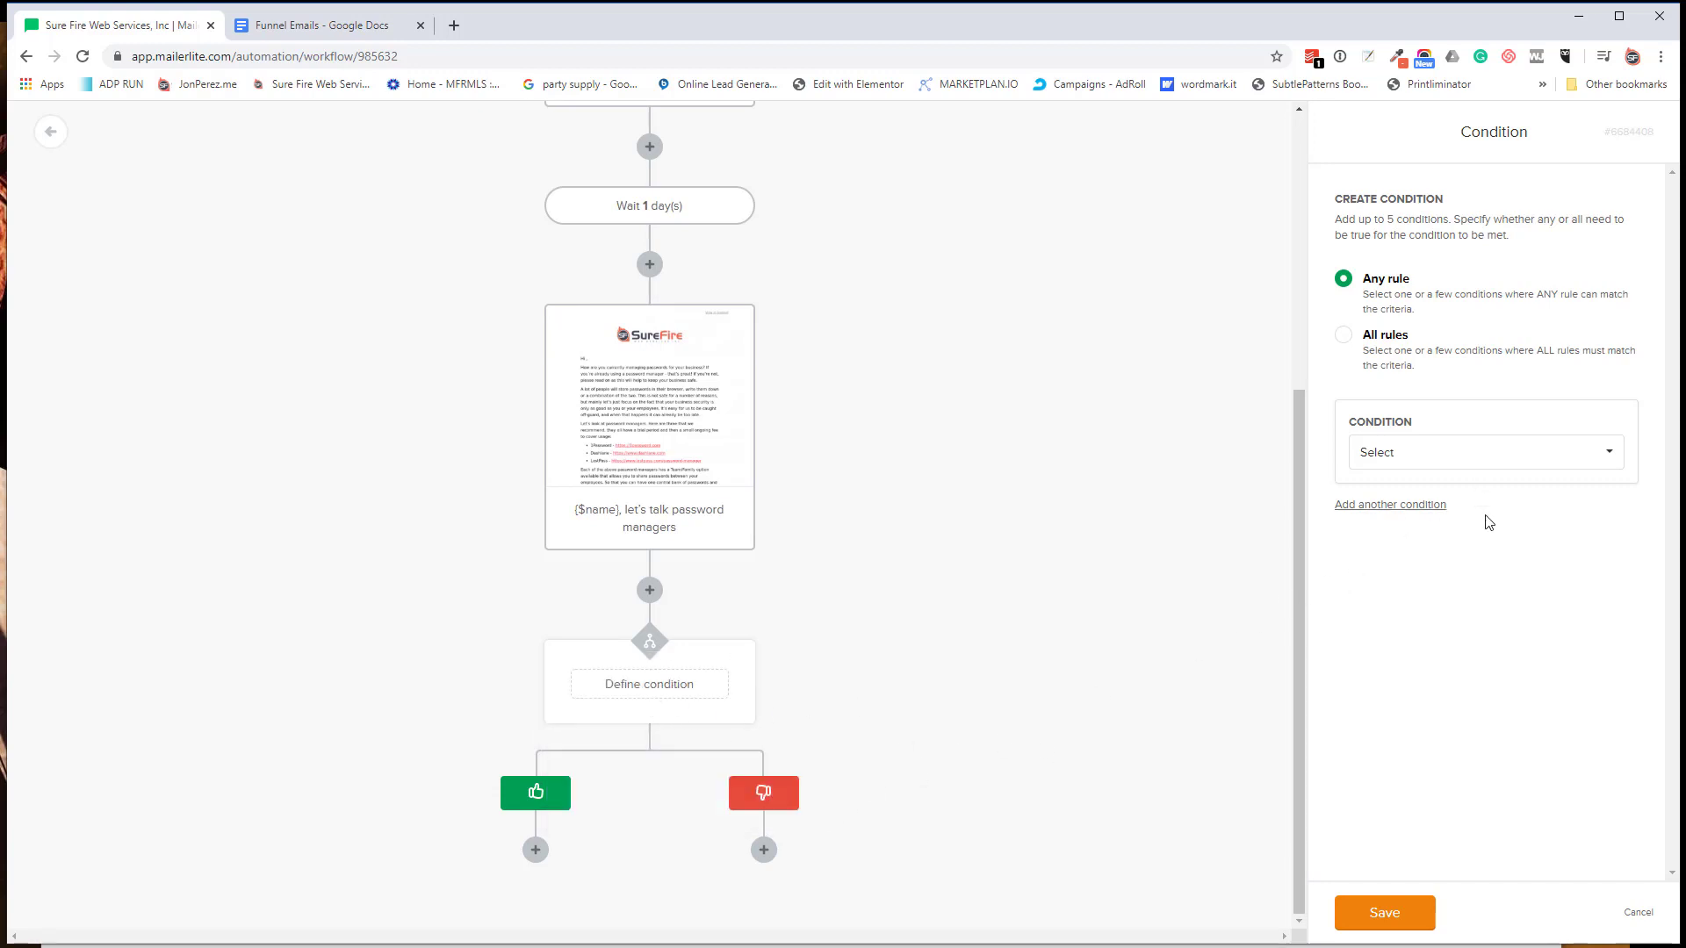
Step: Set the condition to Workflow activity for the "{$name}, let's talk password managers" email with the rule "had any link clicked"
click(1459, 464)
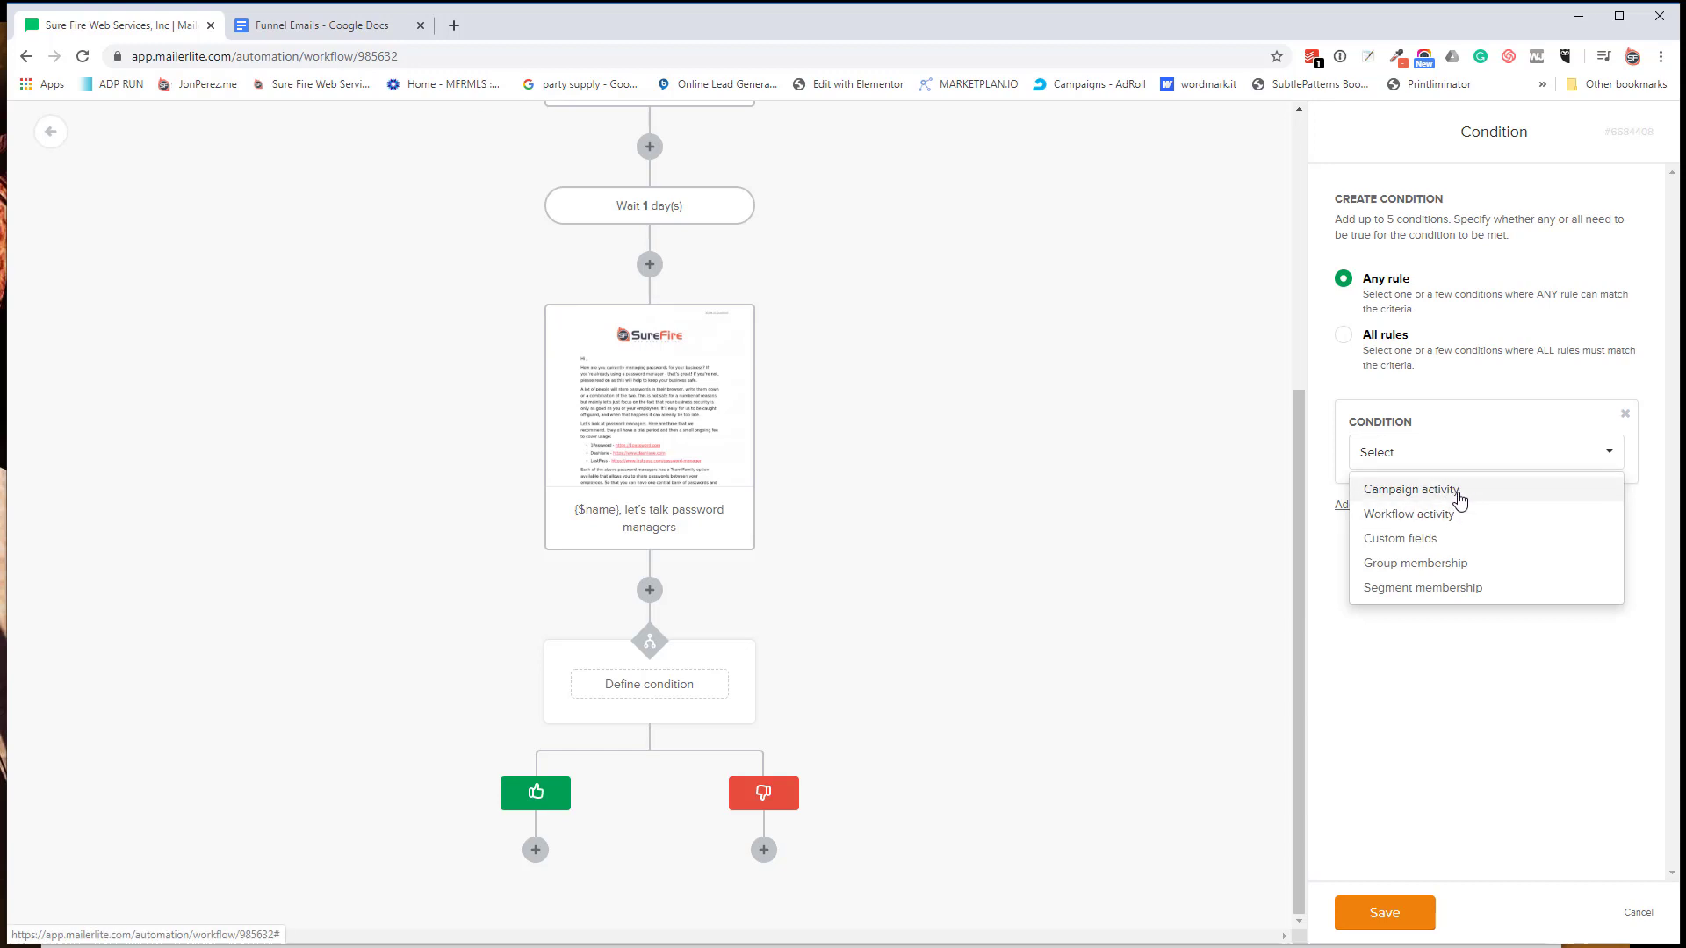
click(1458, 497)
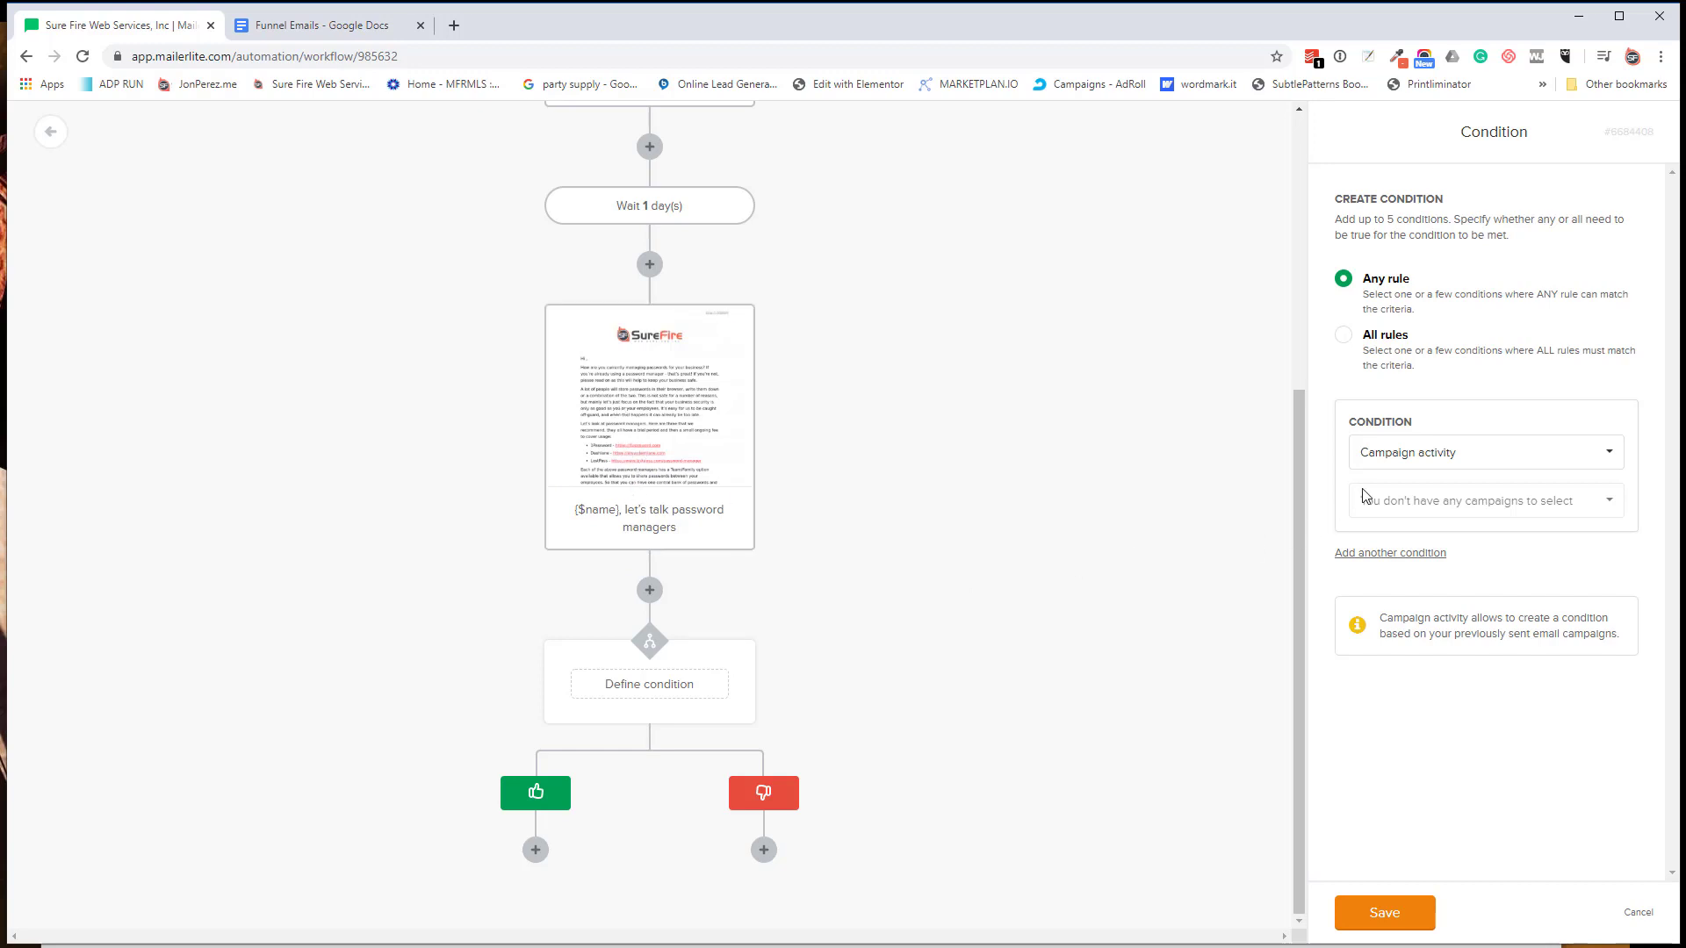
click(1435, 465)
click(1460, 515)
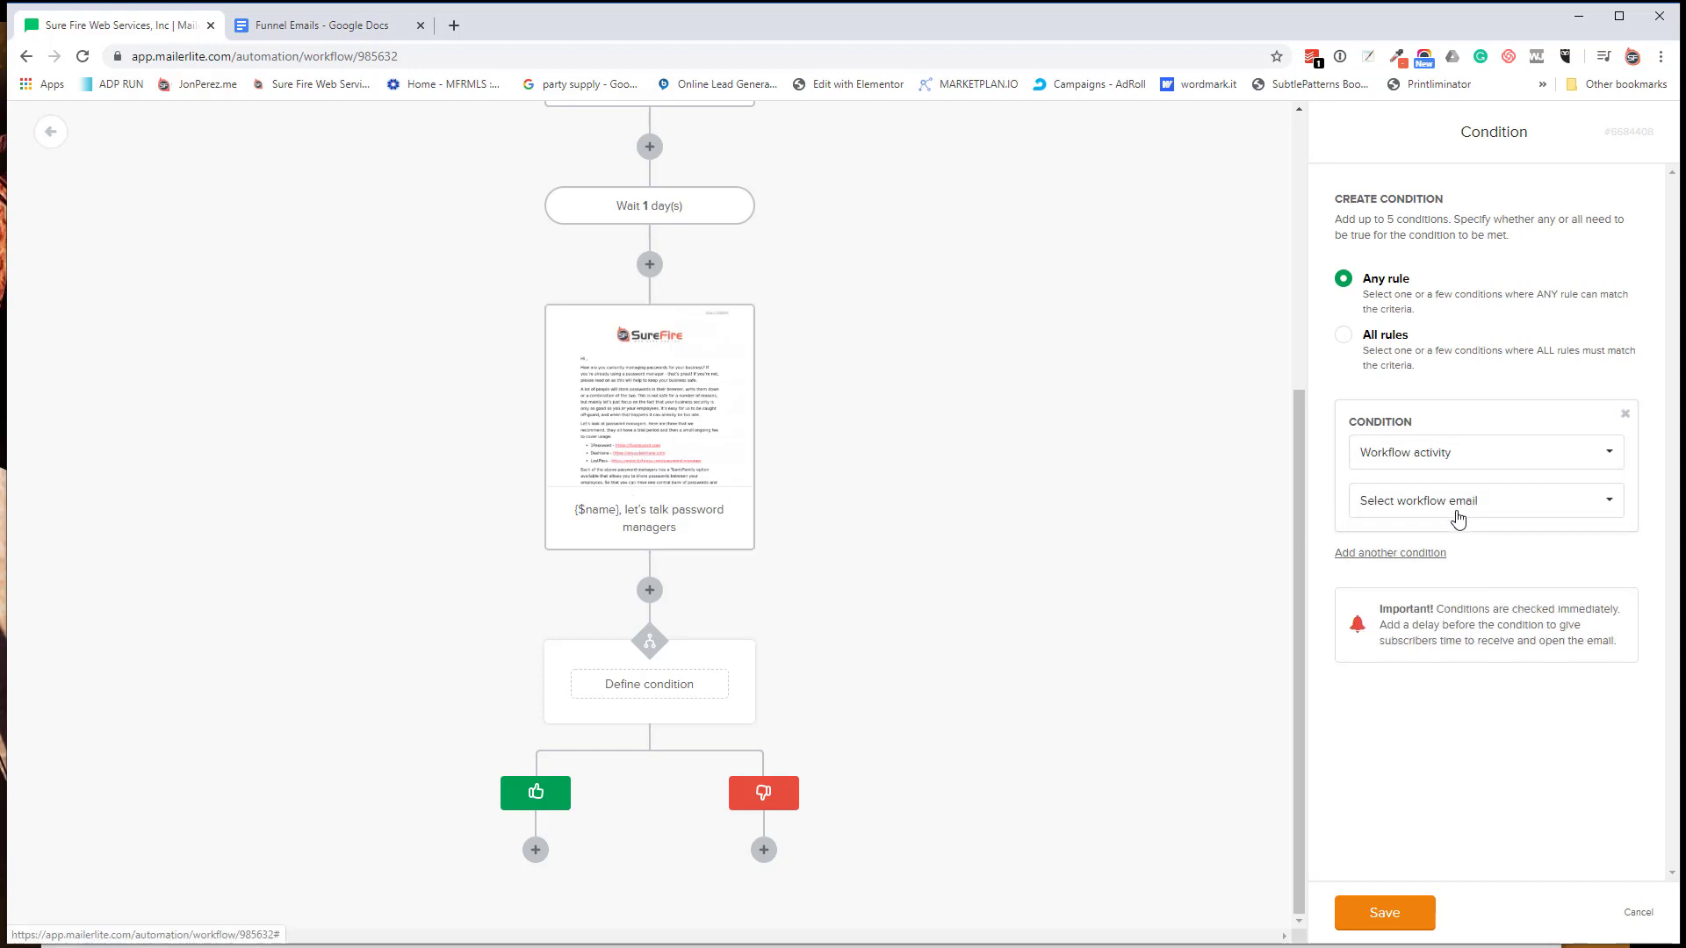
click(1469, 509)
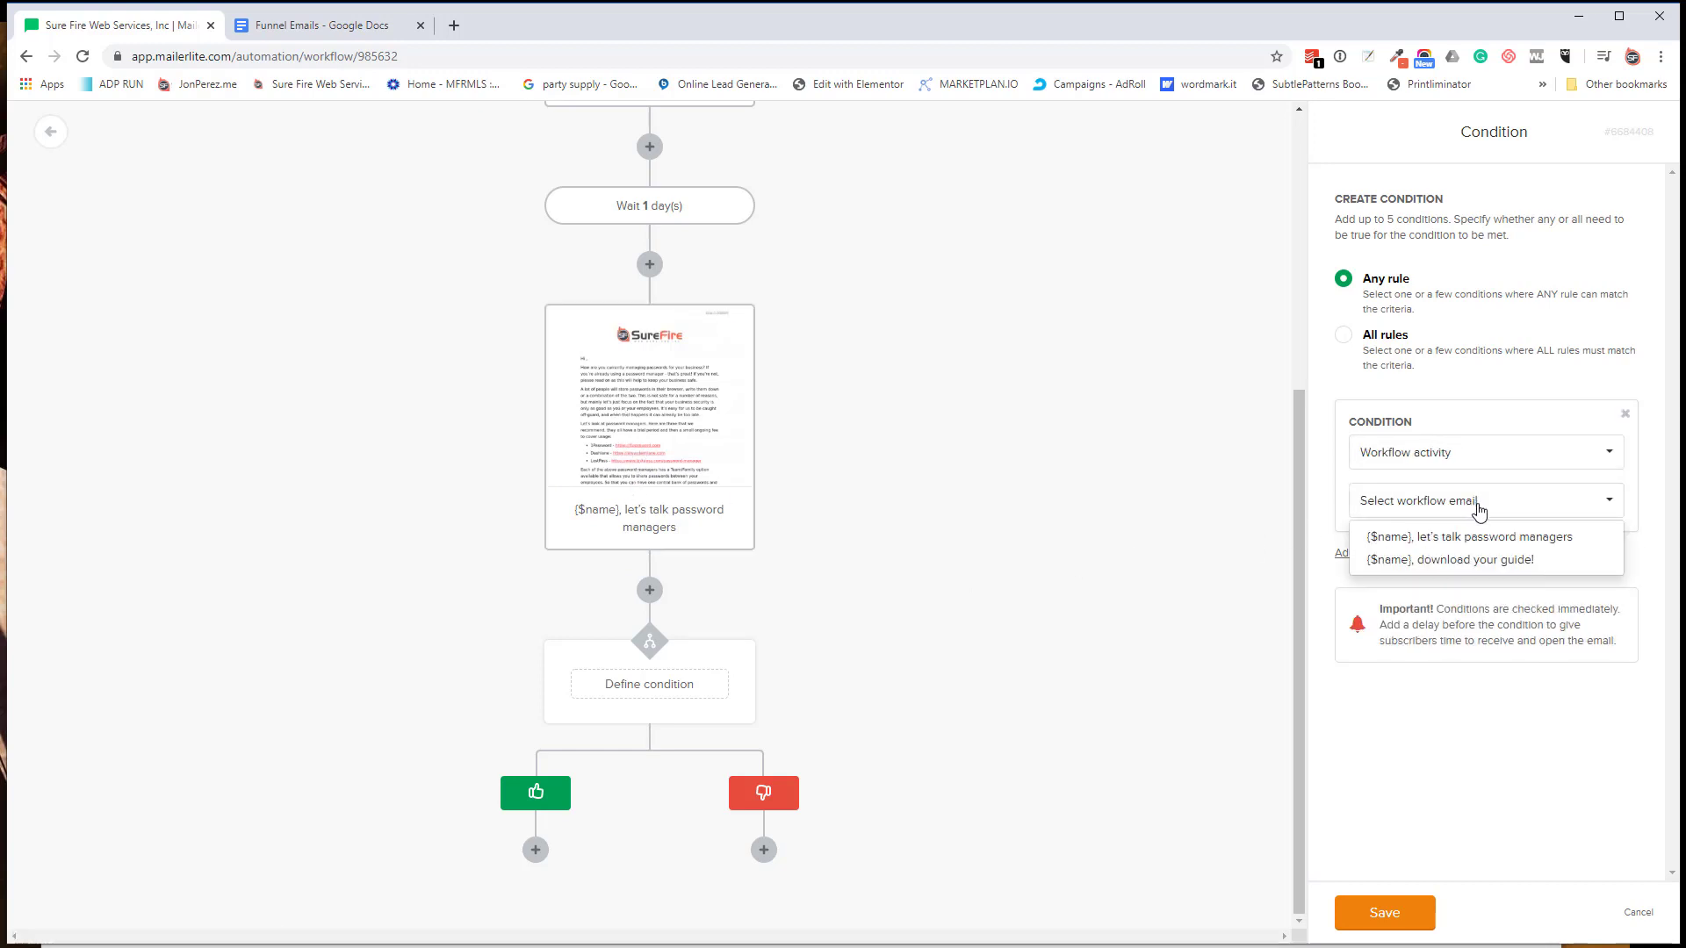
click(1437, 537)
click(1413, 551)
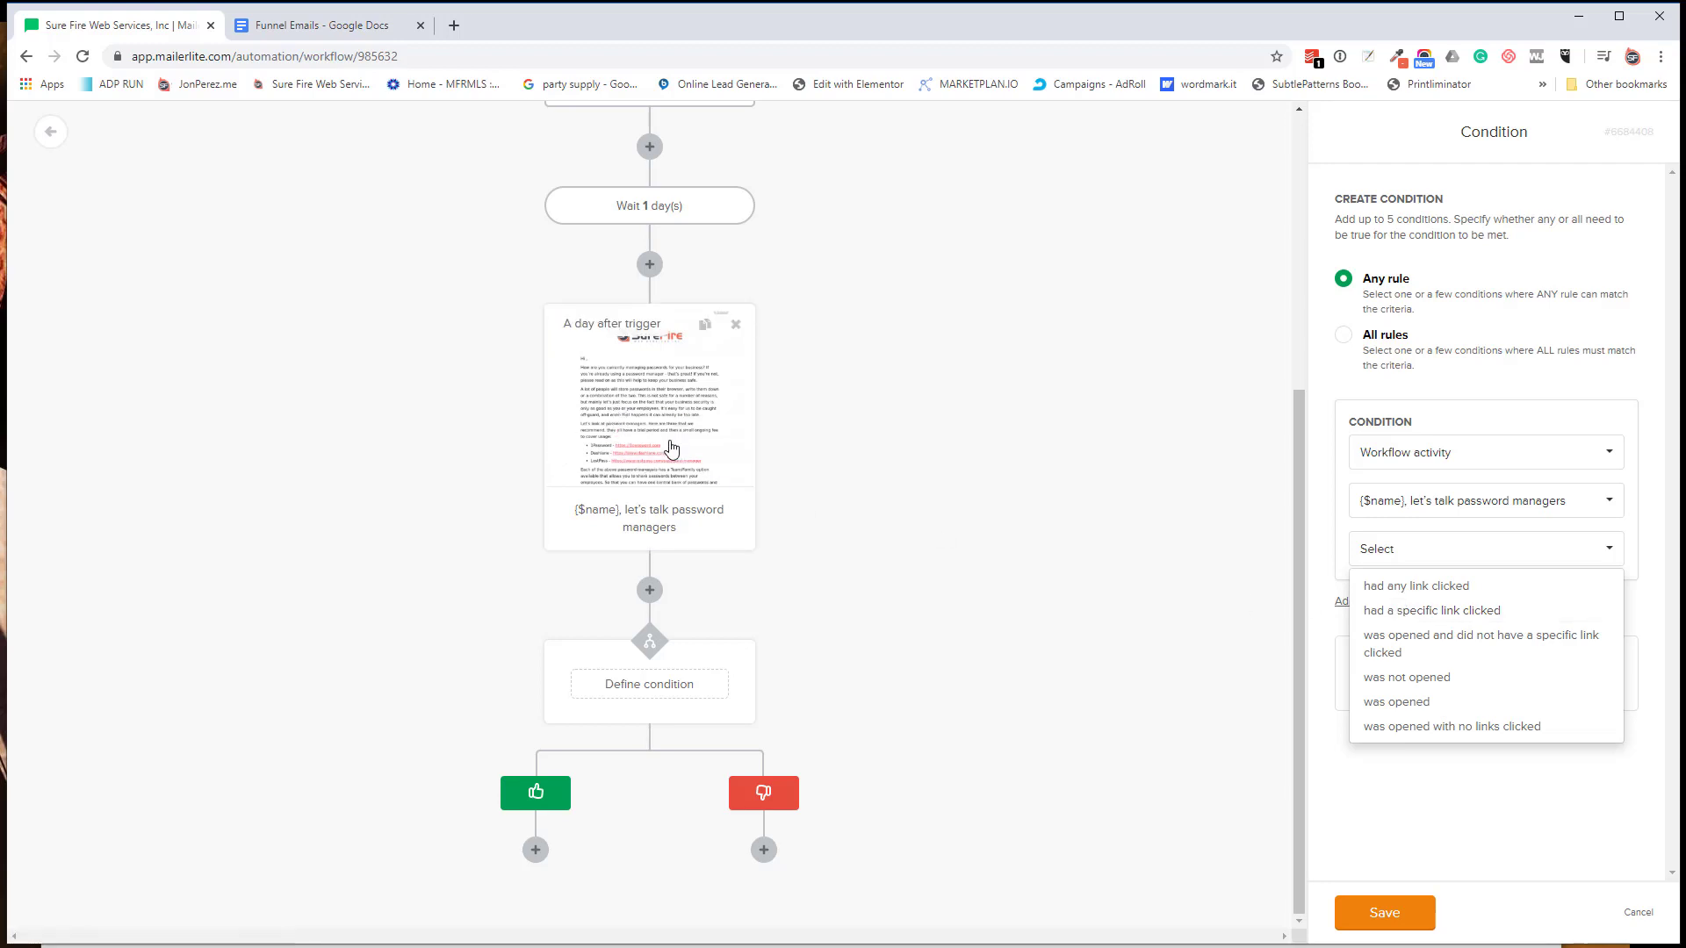
click(1473, 588)
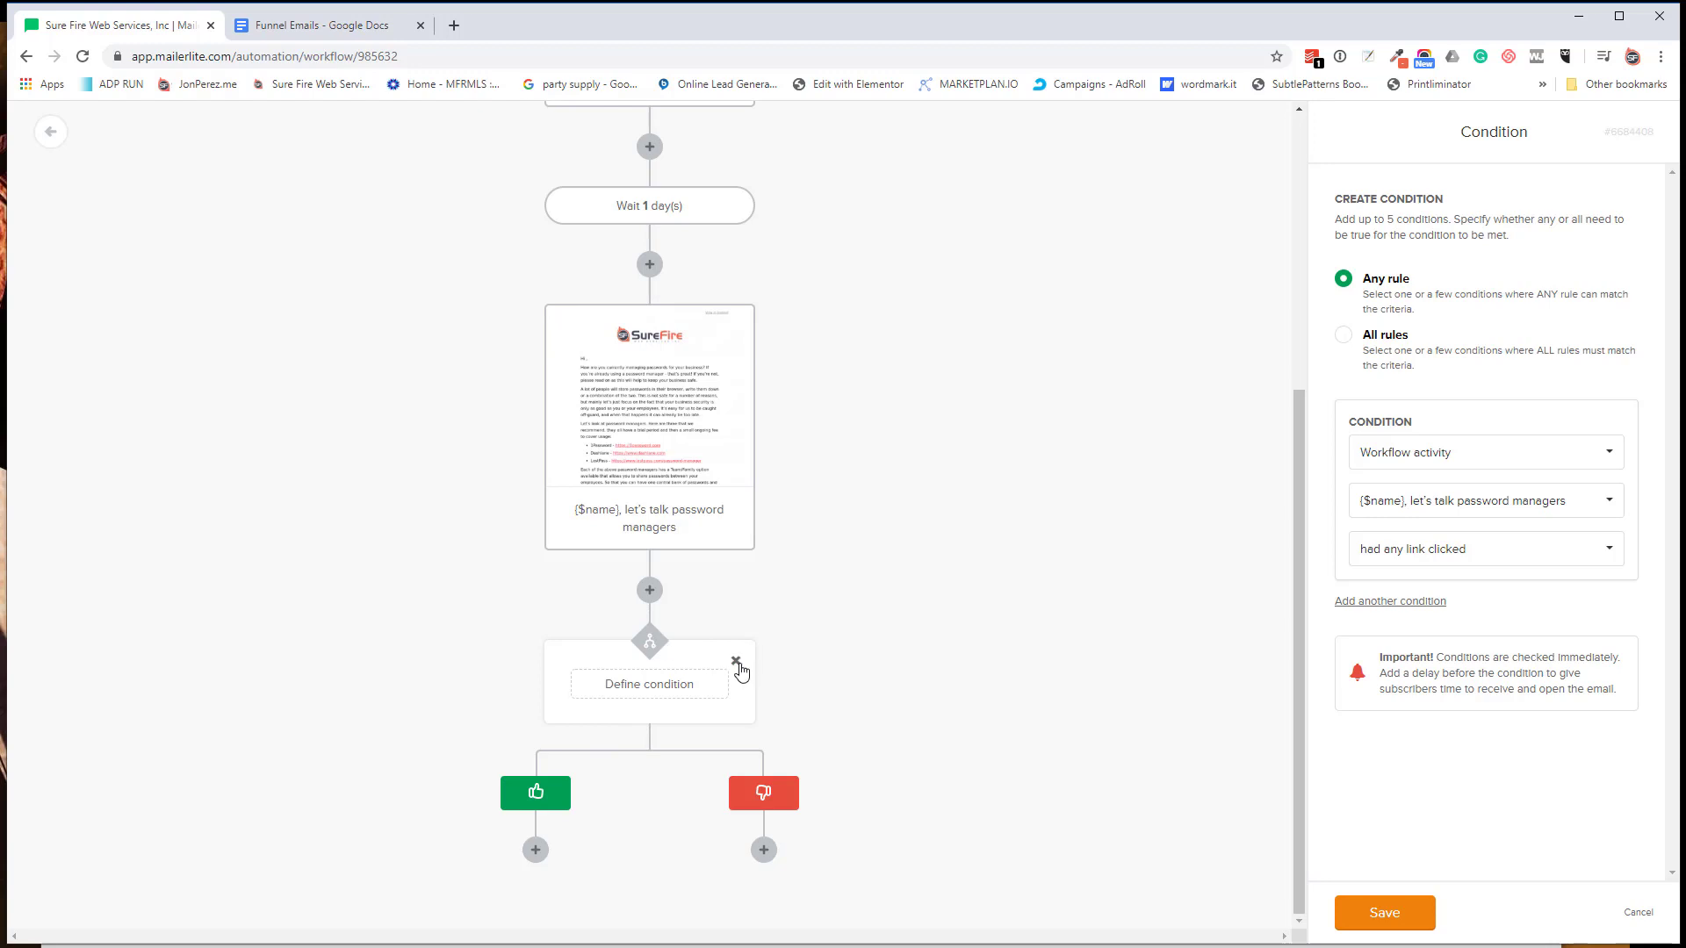
Step: Delete the condition step below the password managers email from the workflow
click(736, 662)
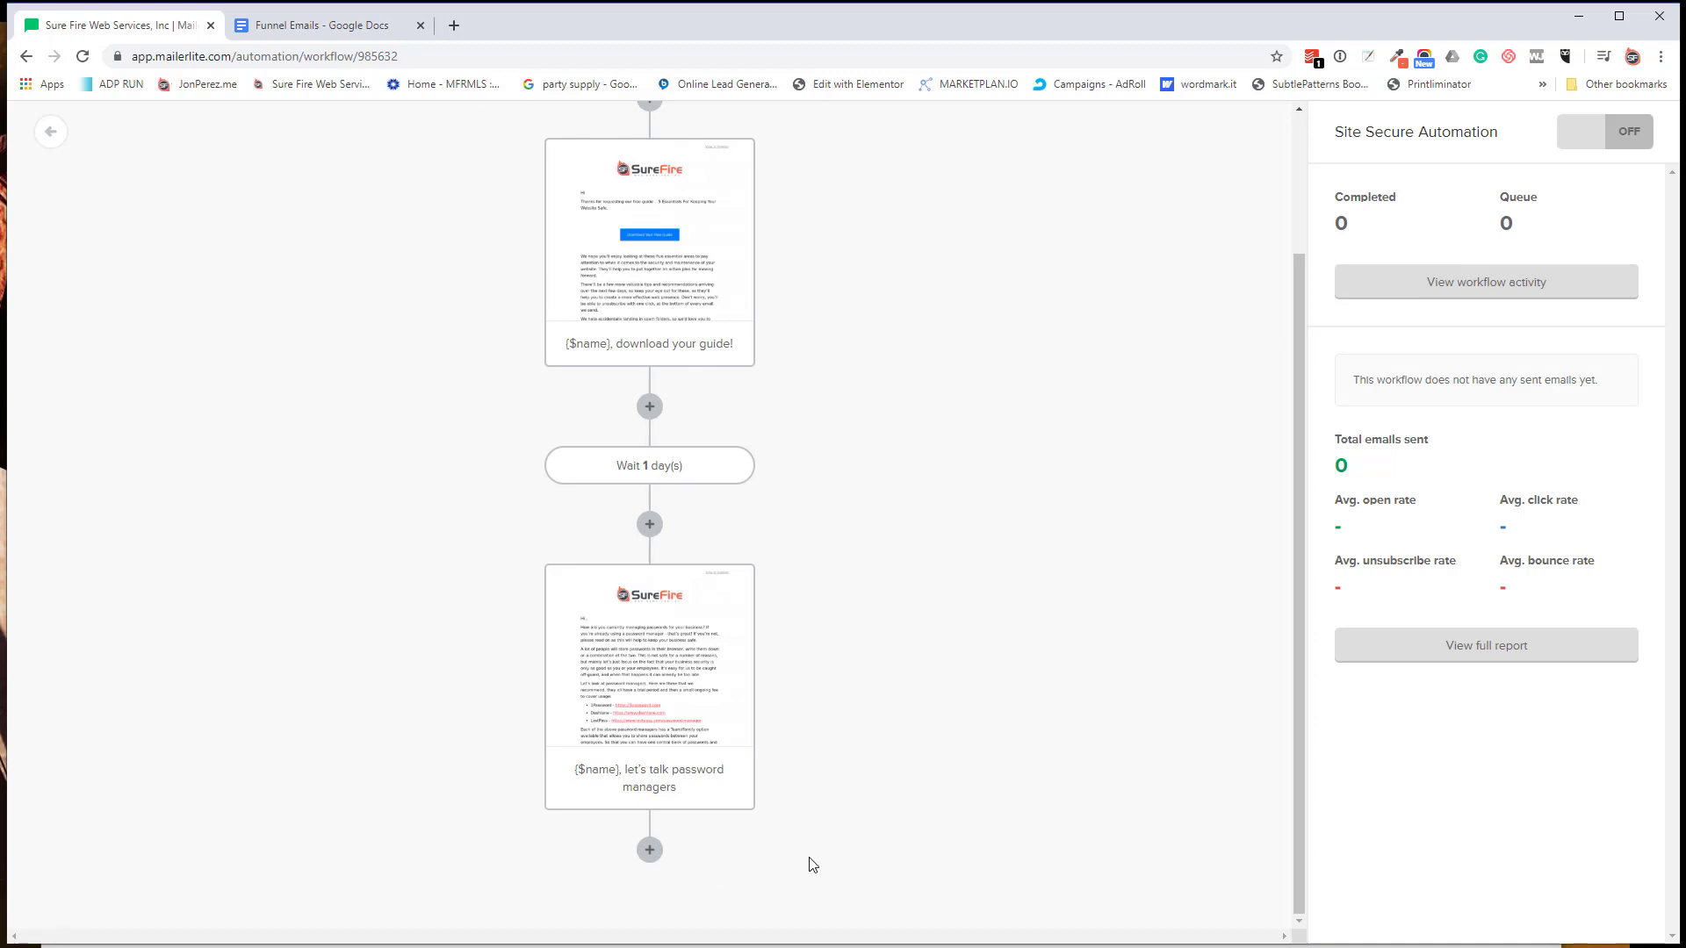
Step: Try an action step below the password managers email that updates the Phone custom field, and remove the action again
click(650, 850)
click(796, 764)
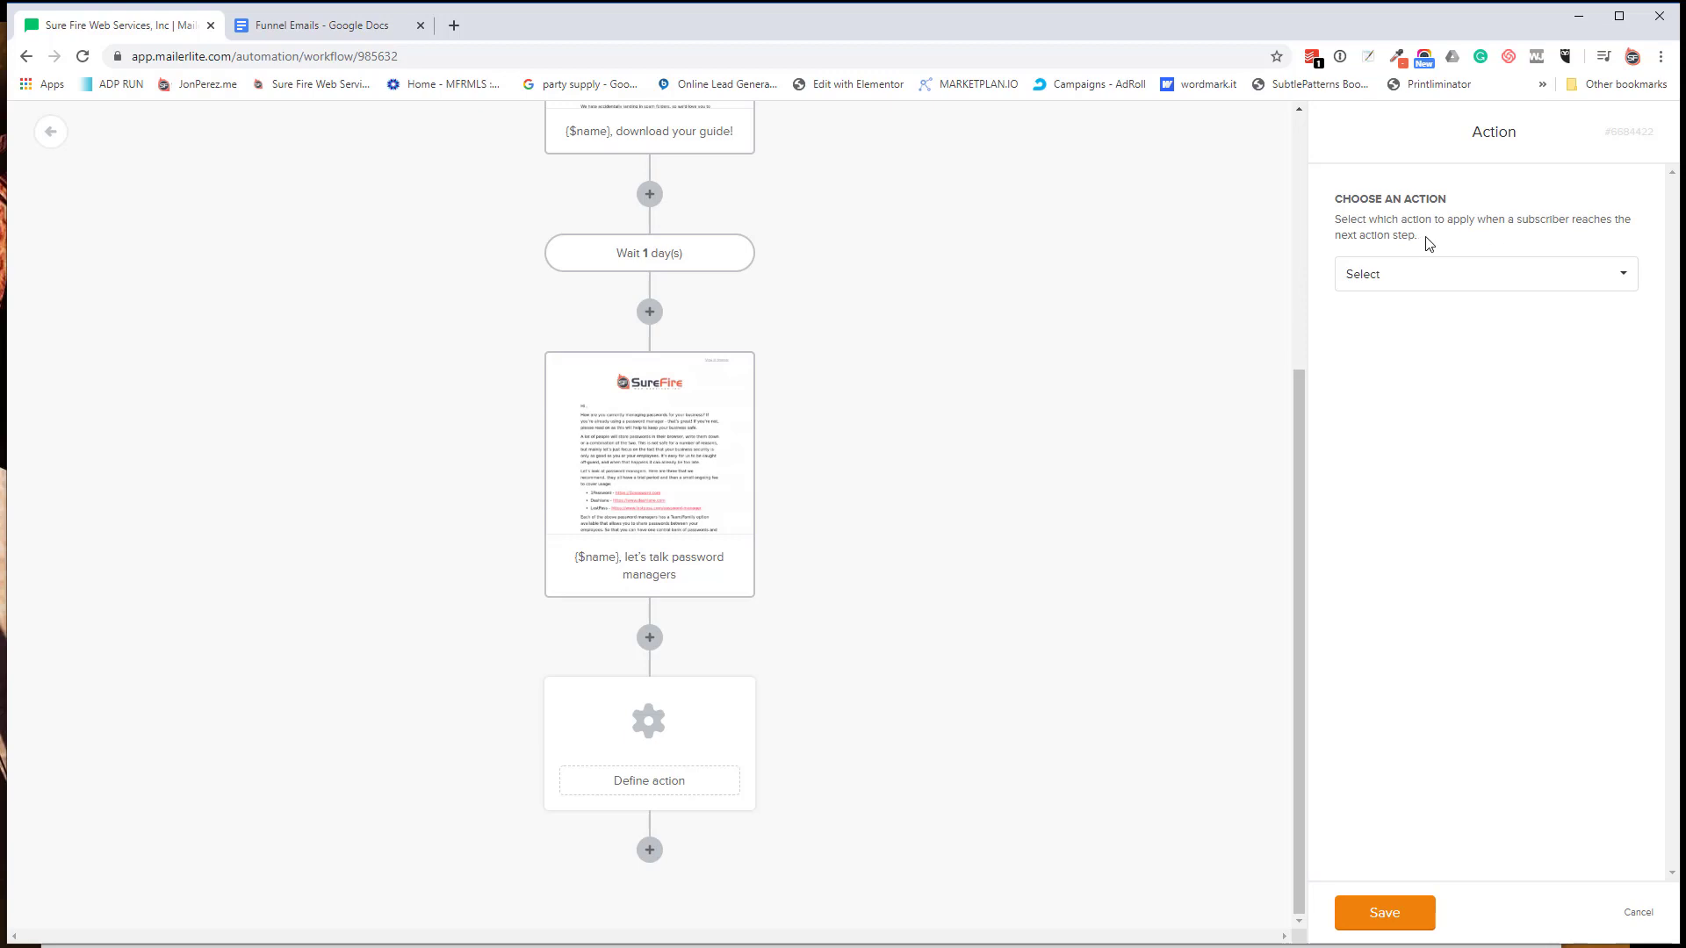
click(1415, 275)
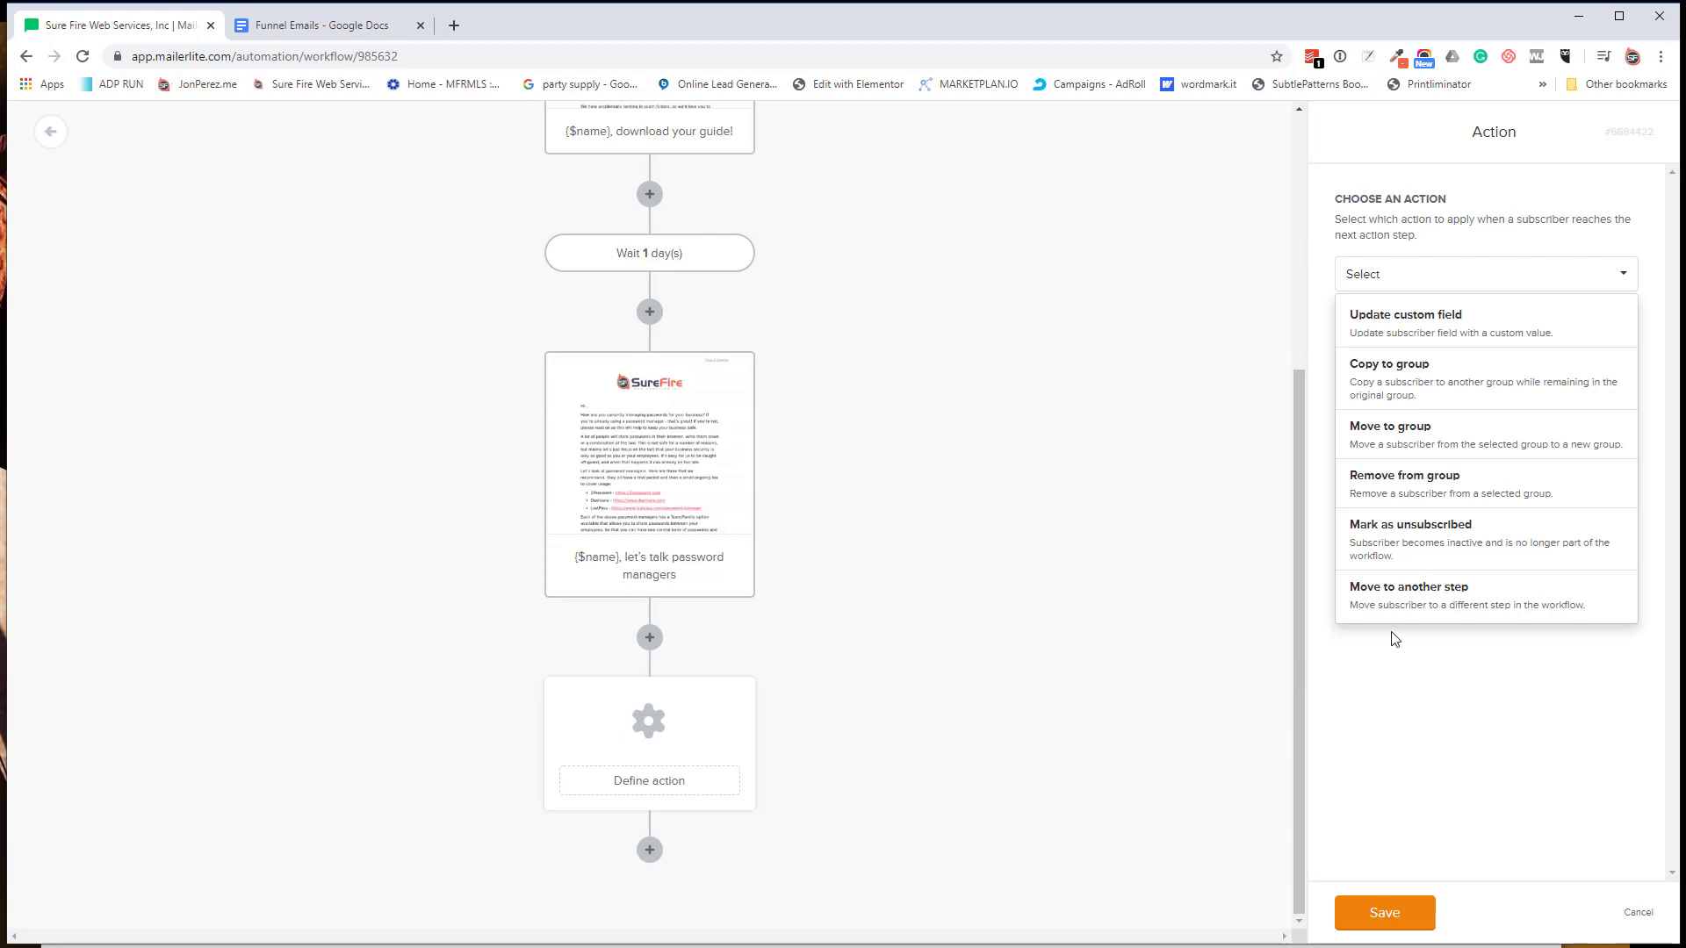
click(1433, 330)
click(1405, 363)
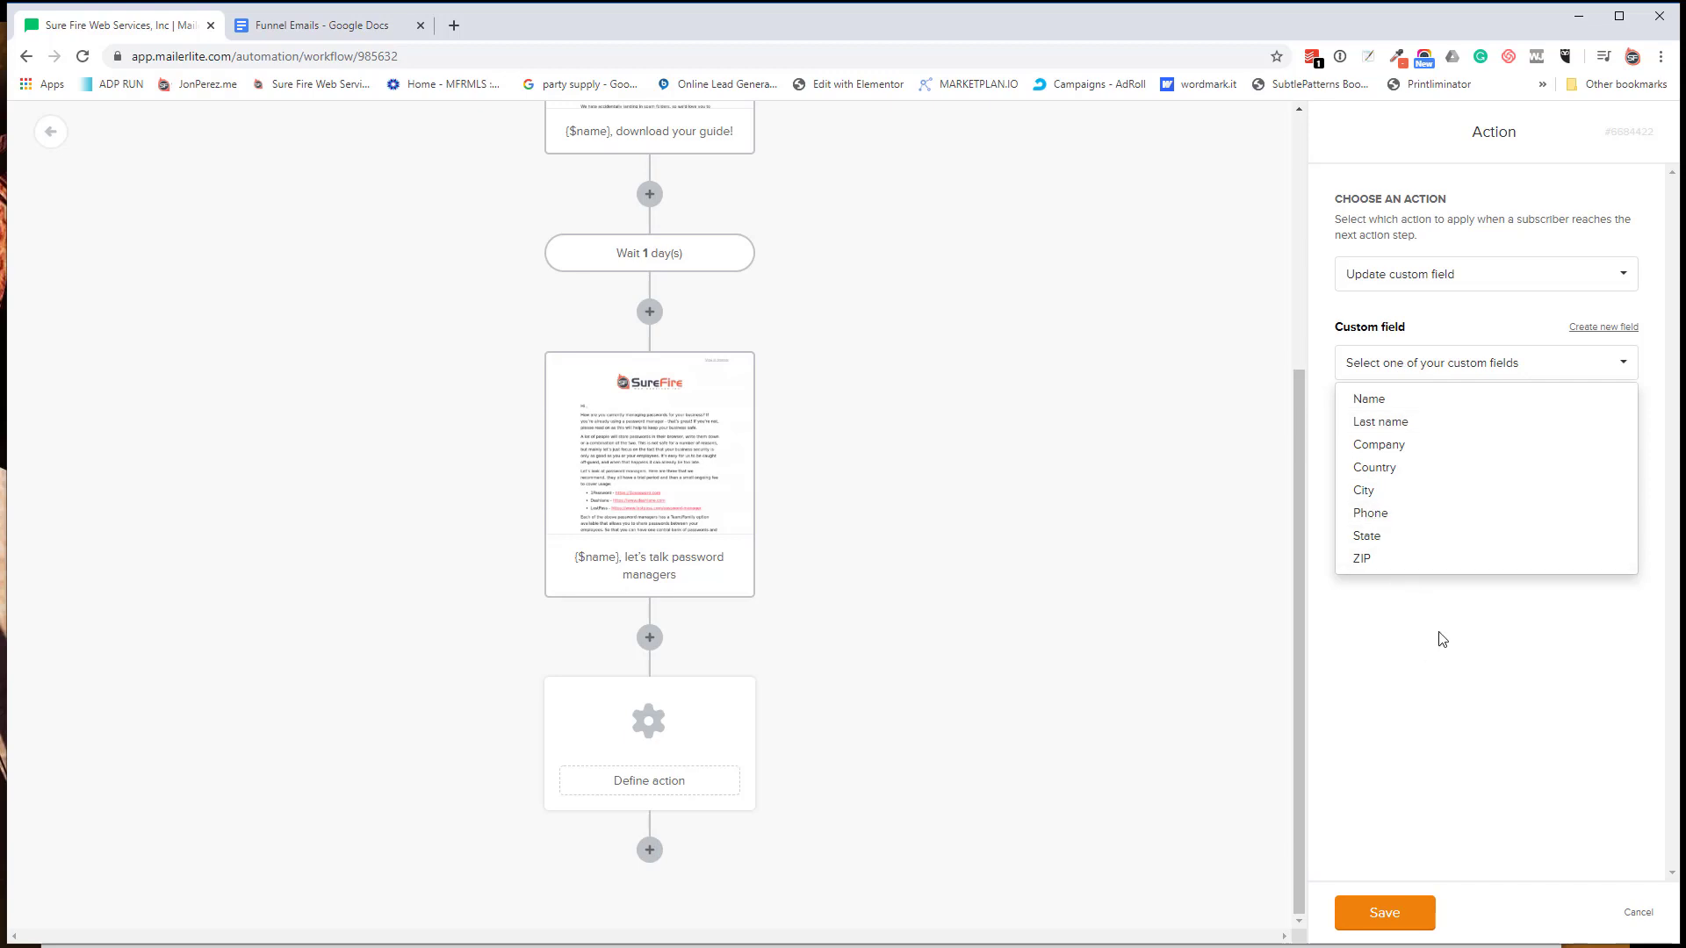
click(1395, 516)
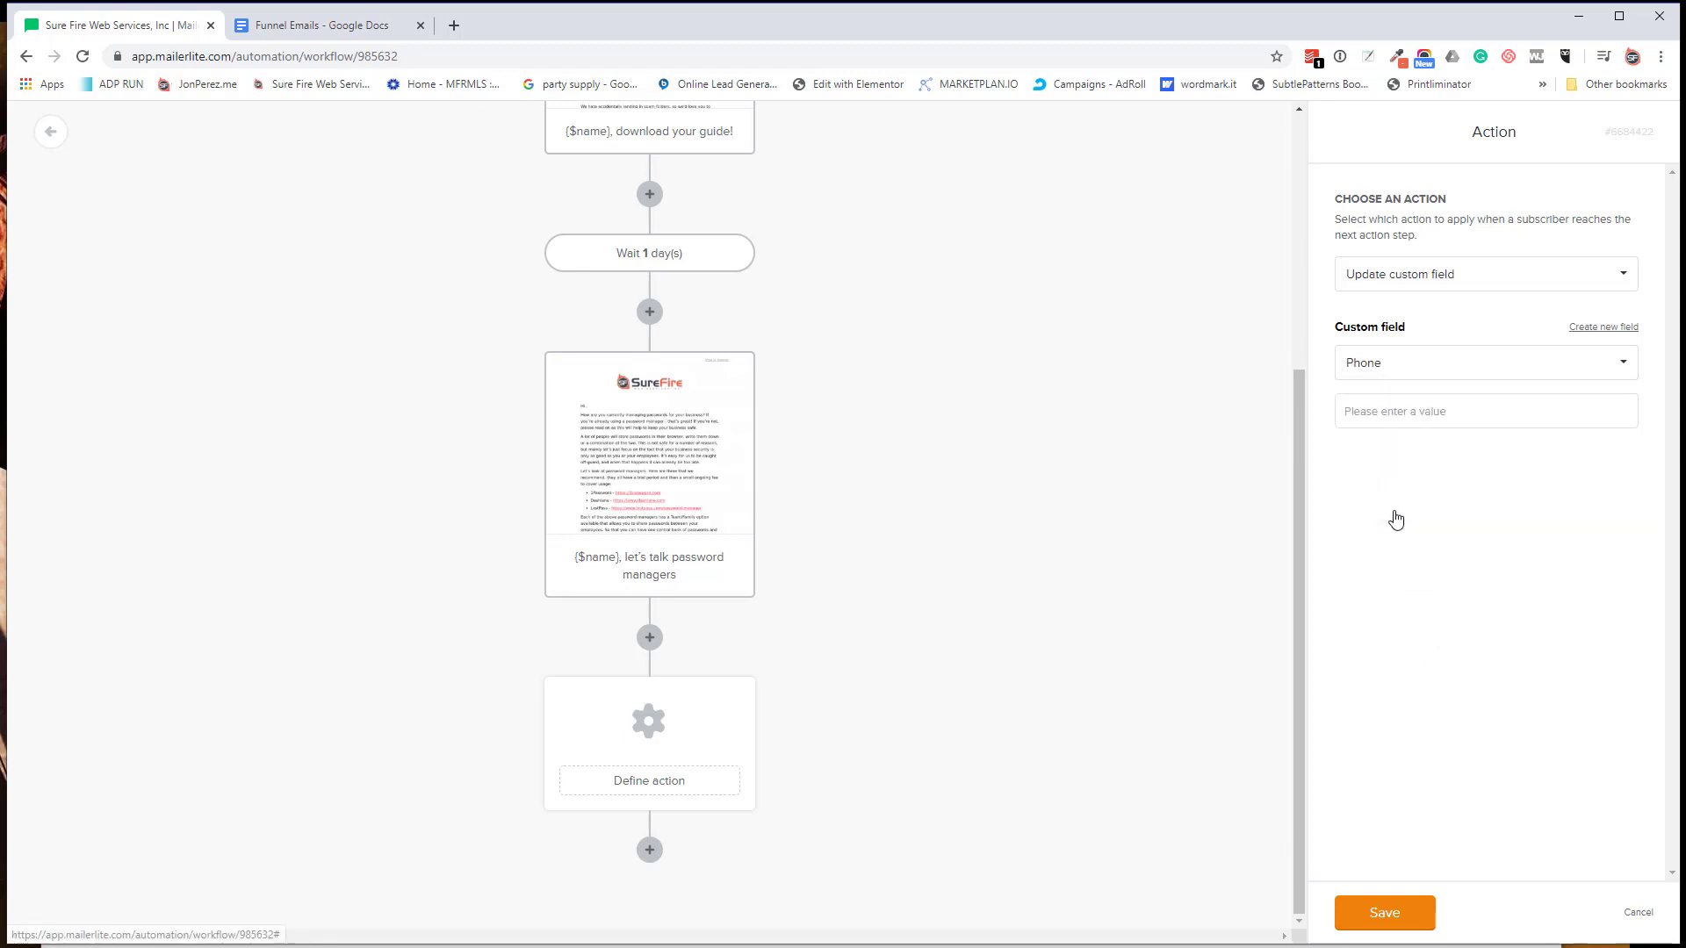
click(1376, 420)
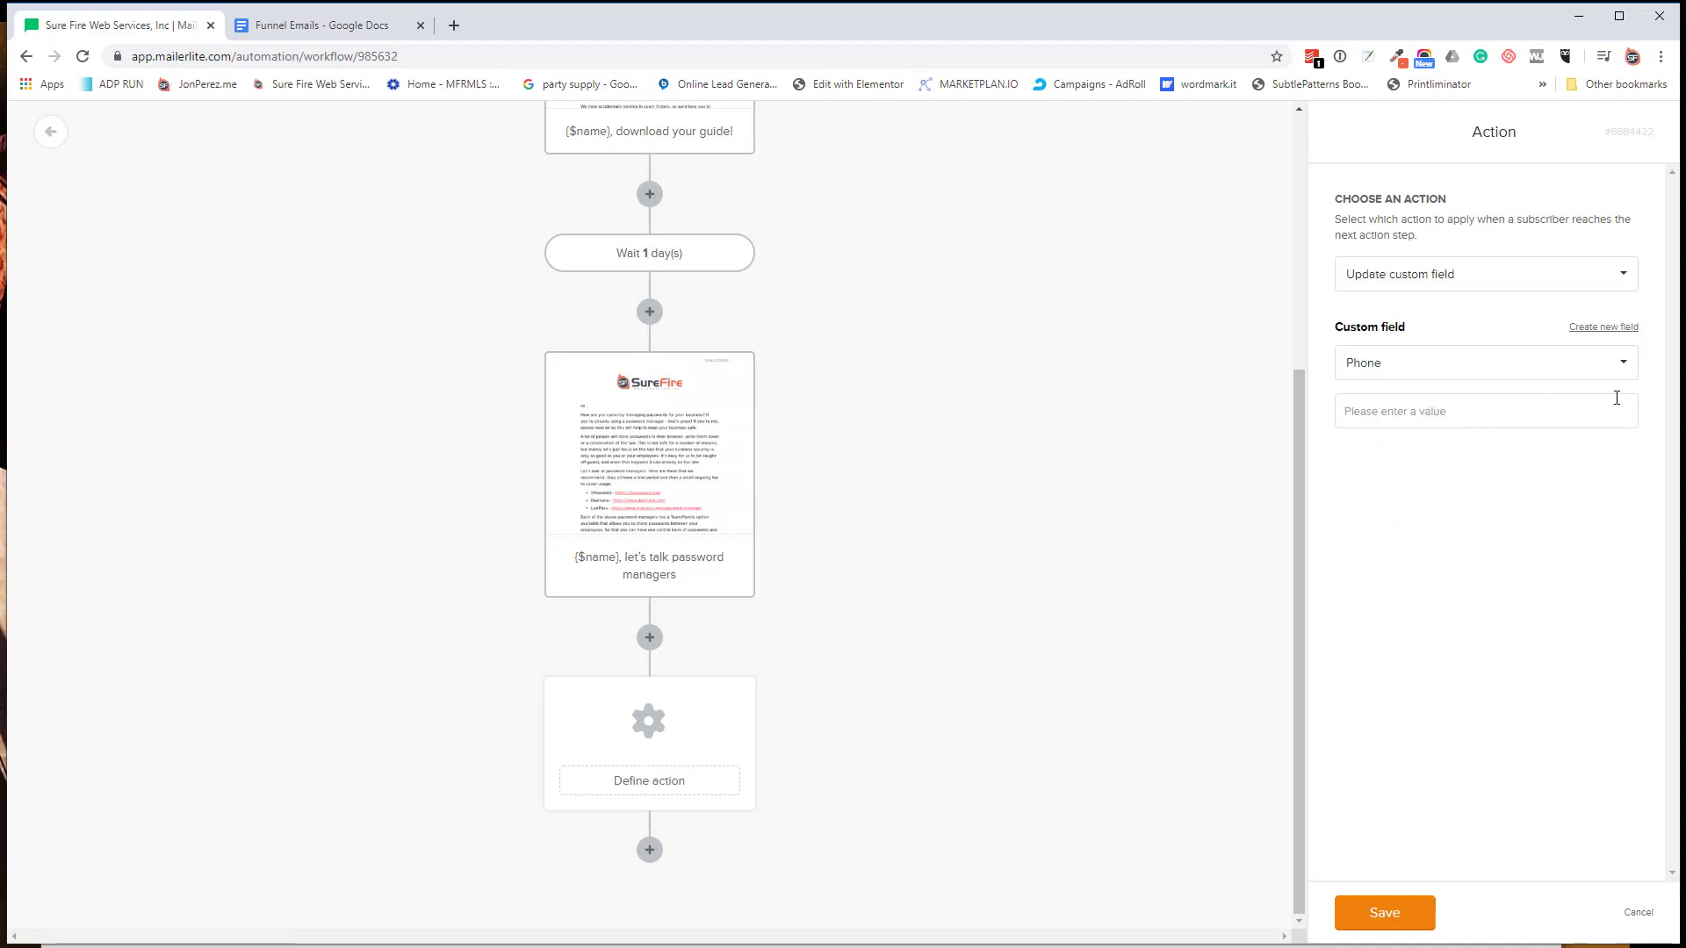
click(1405, 372)
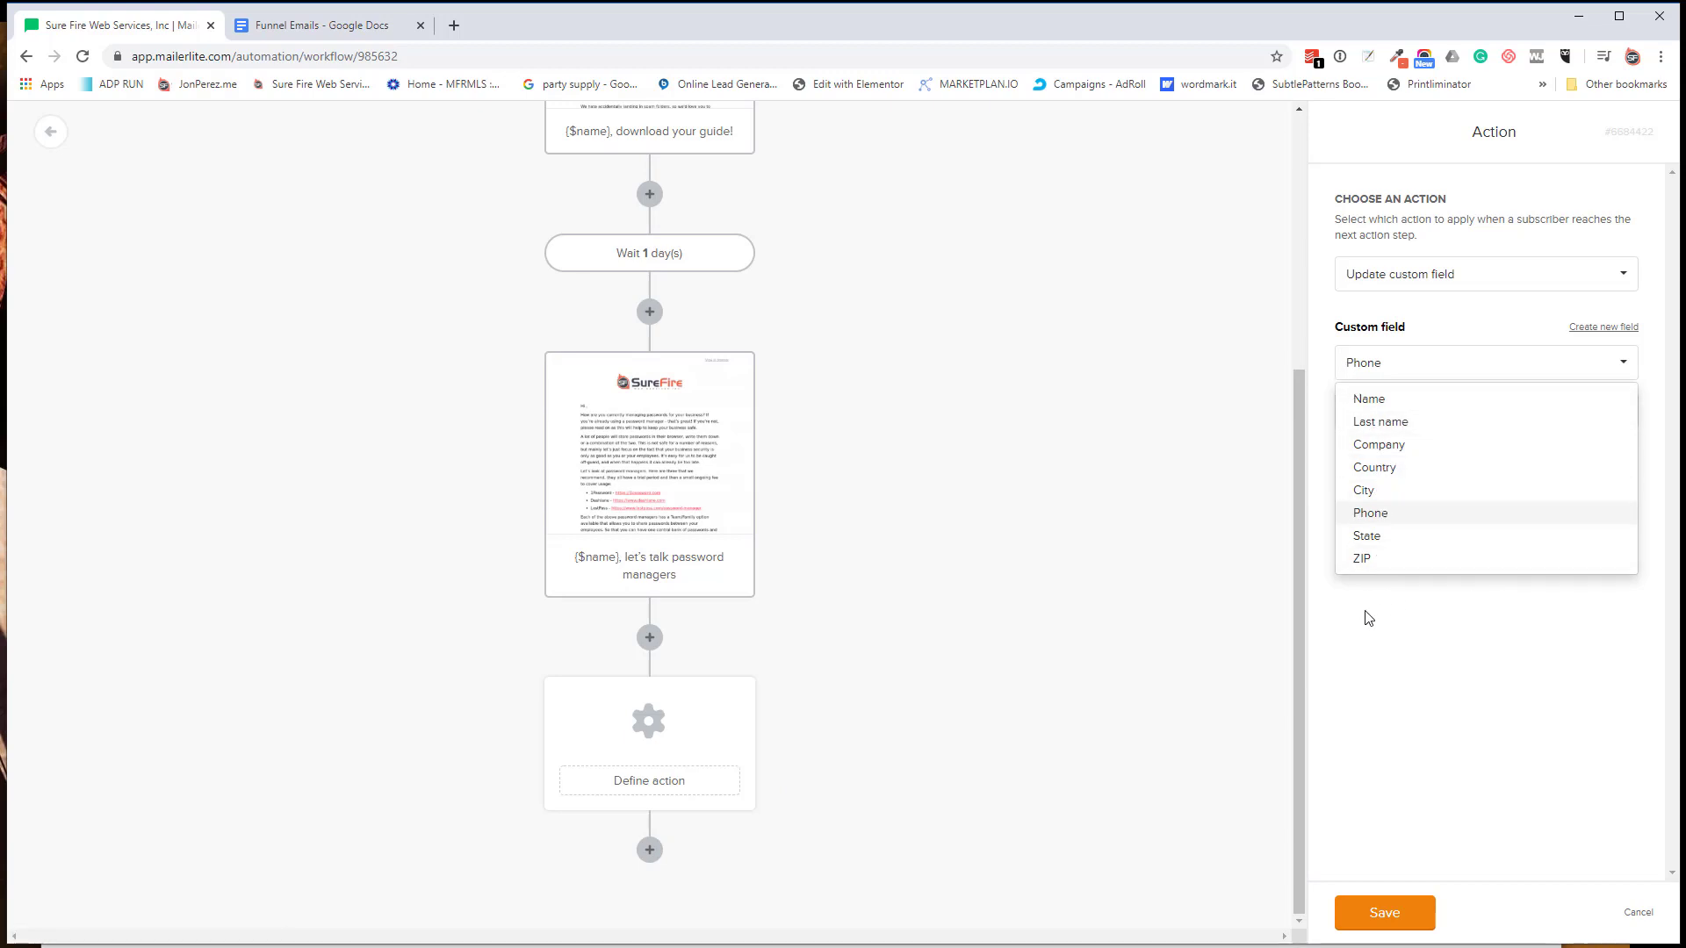
click(1460, 662)
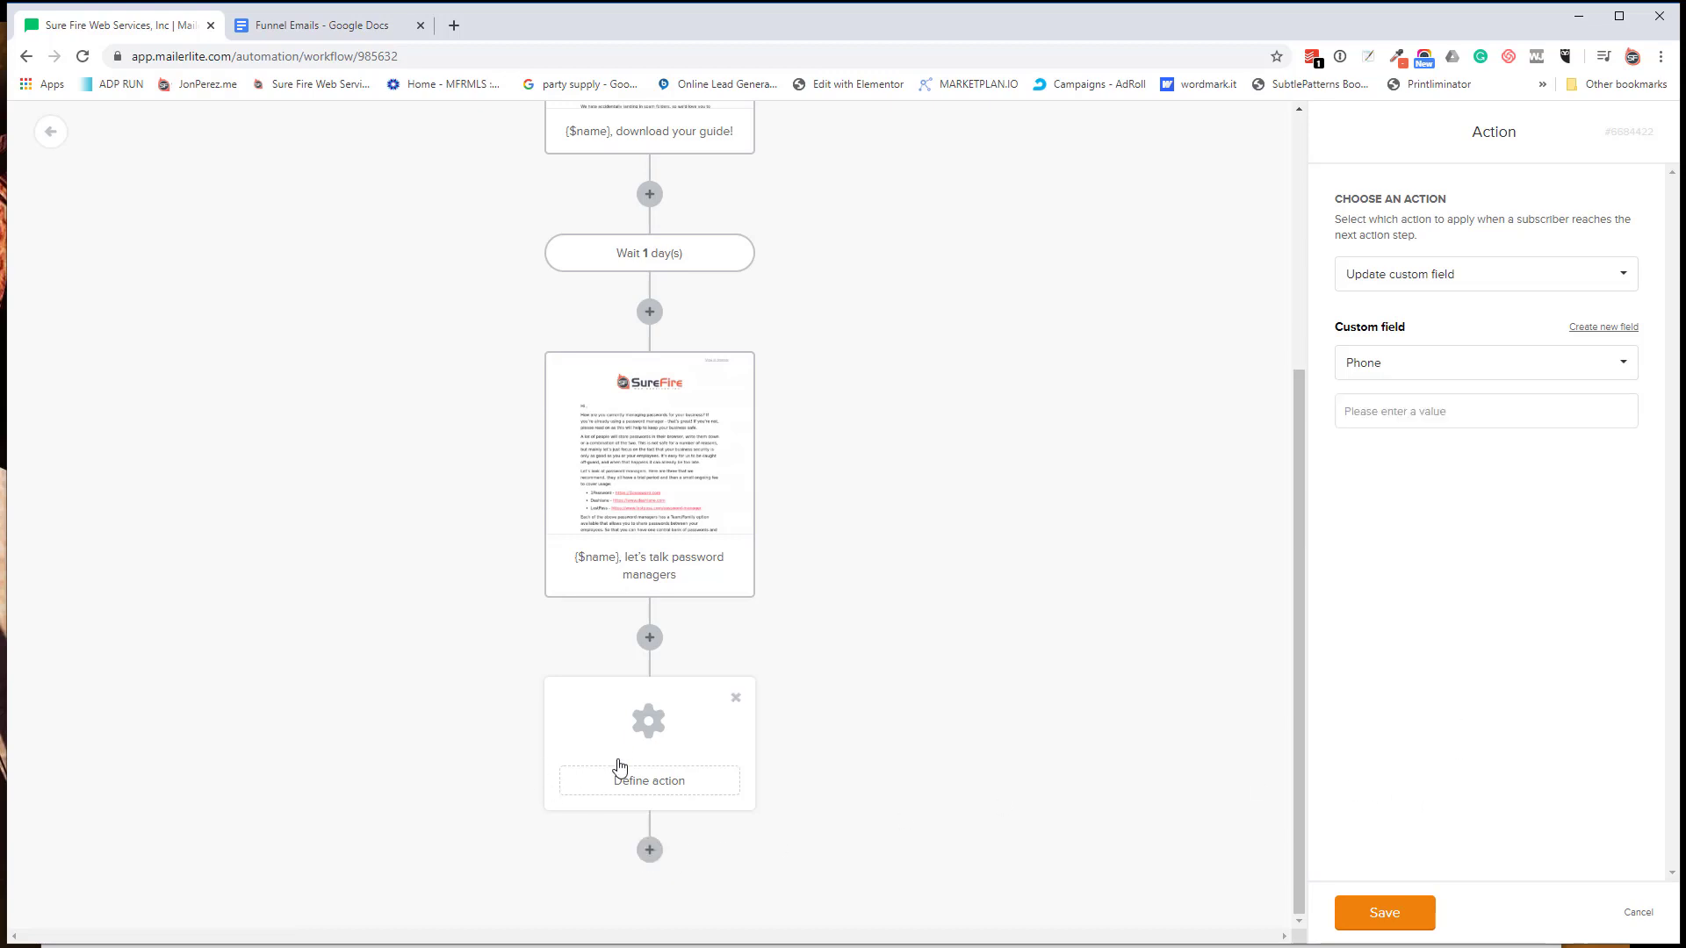
click(735, 697)
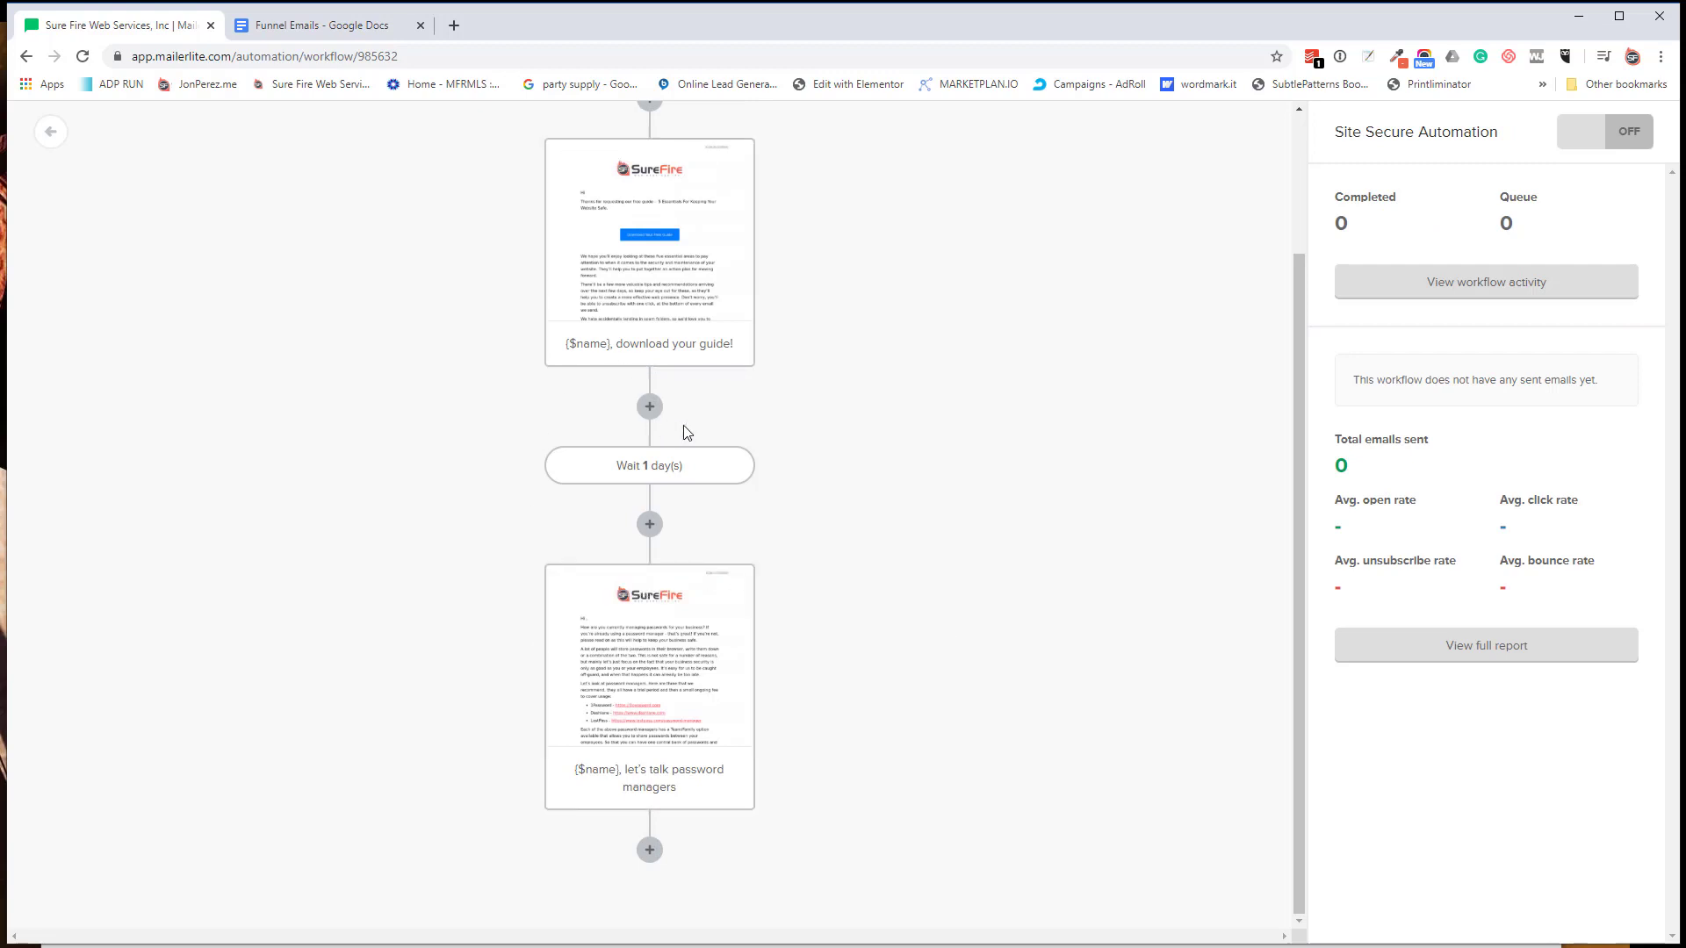
Step: Turn on the Site Secure Automation workflow
scroll(904, 508, up, 2)
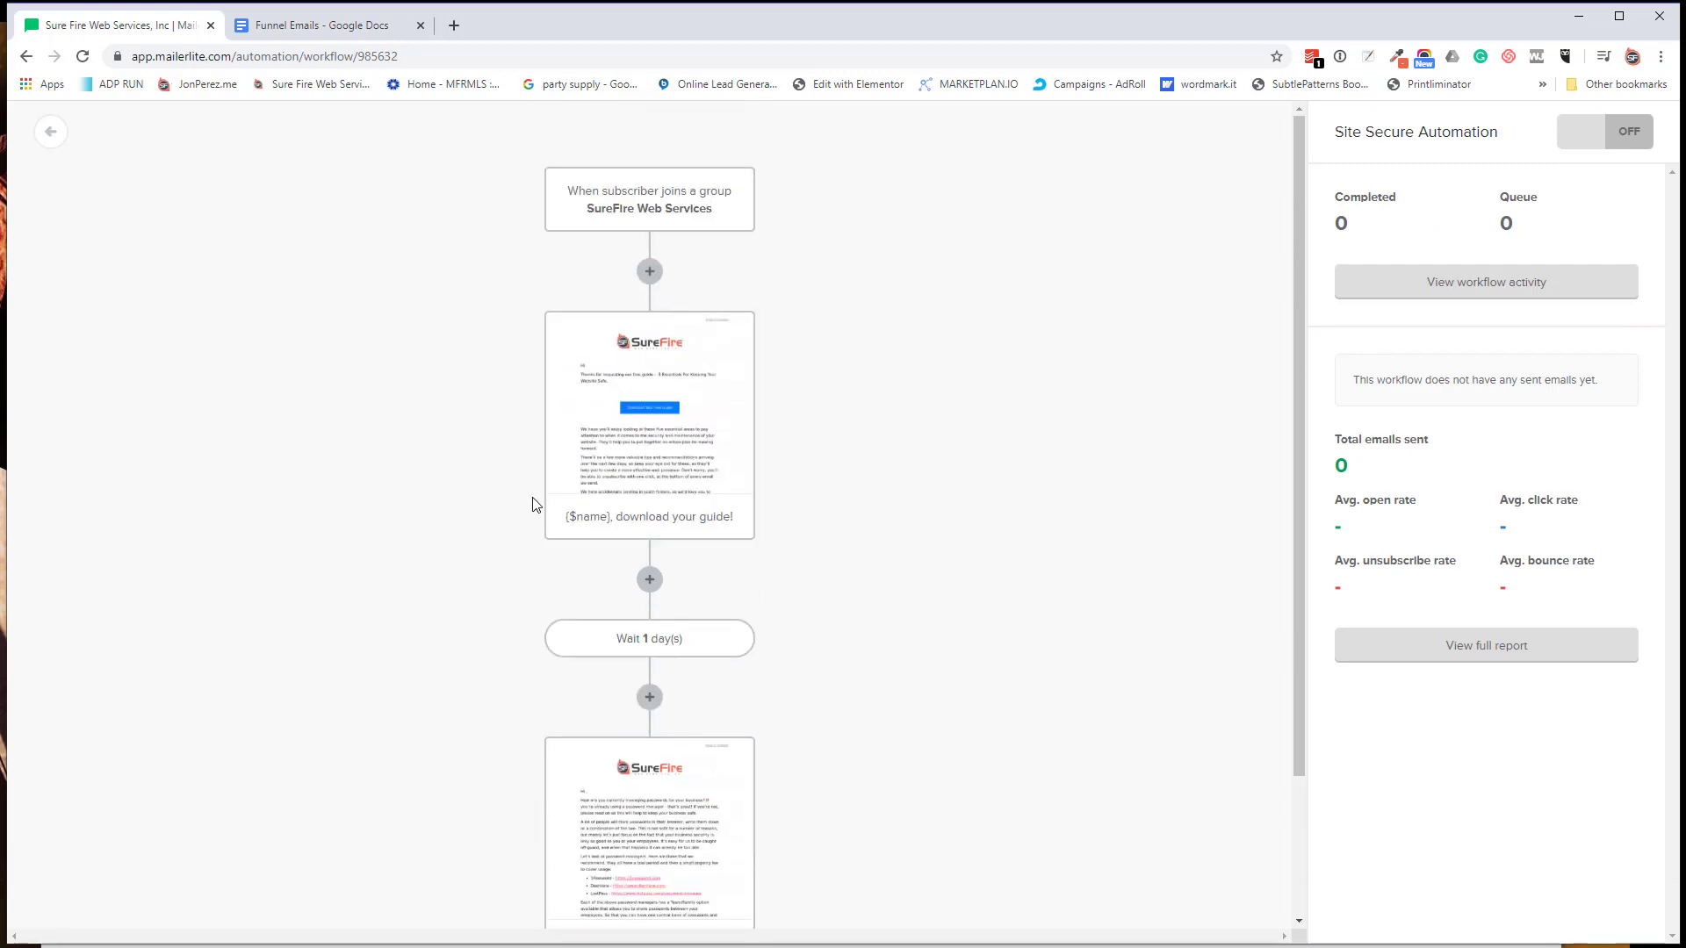
scroll(602, 507, down, 2)
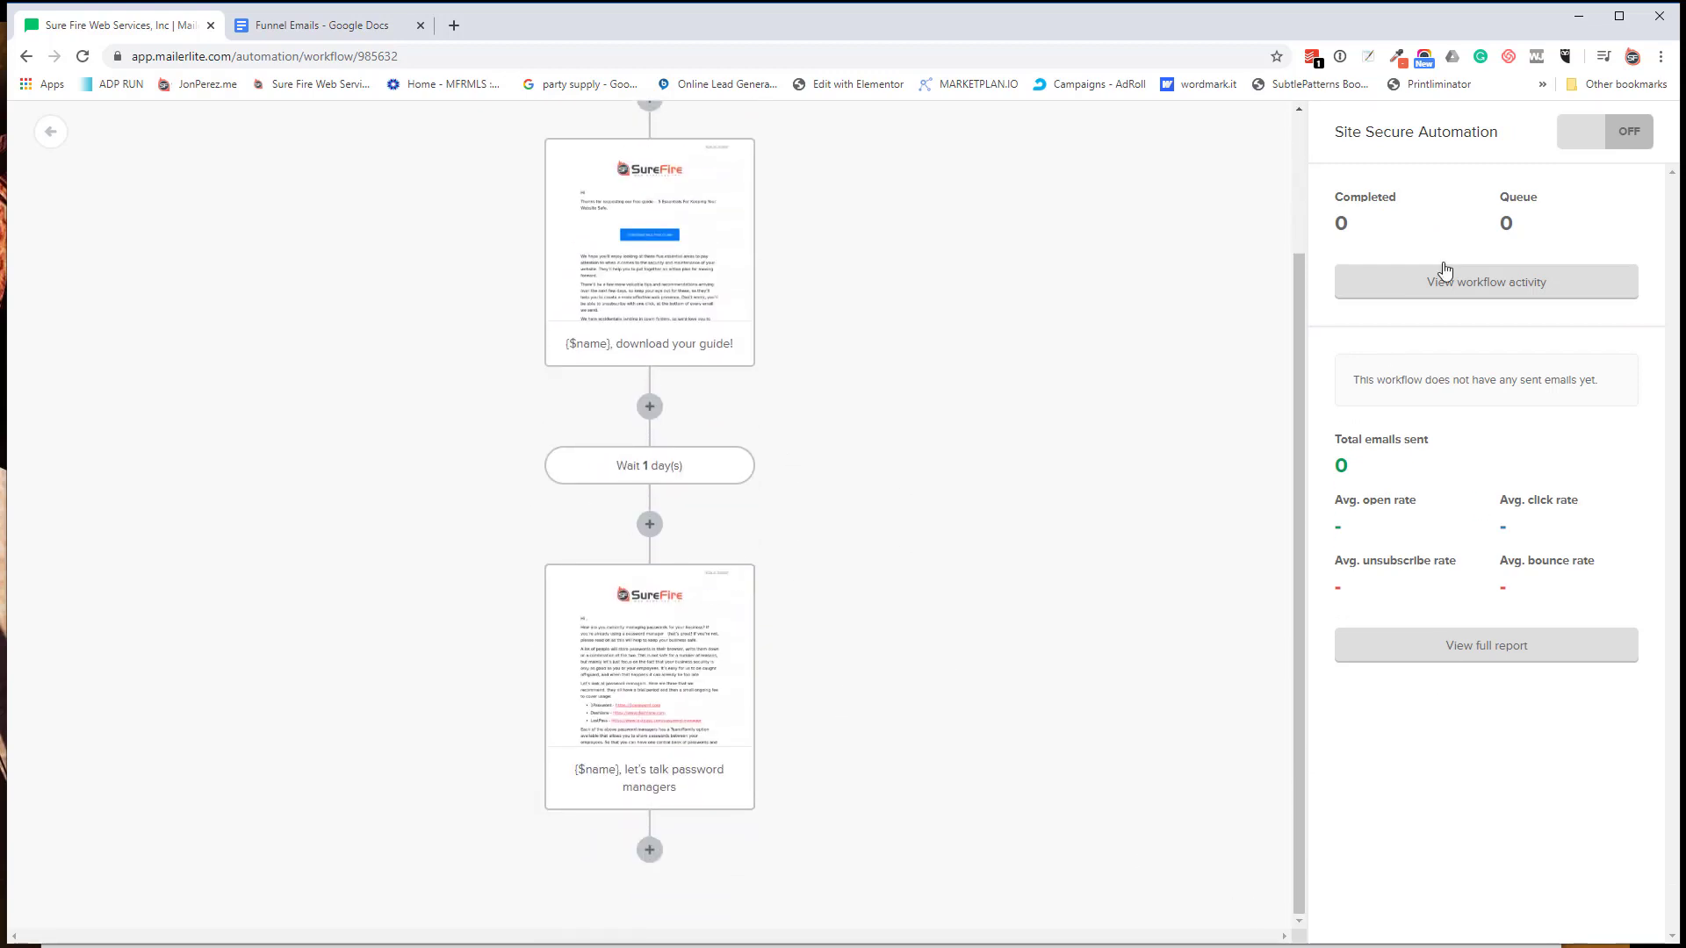
click(1586, 137)
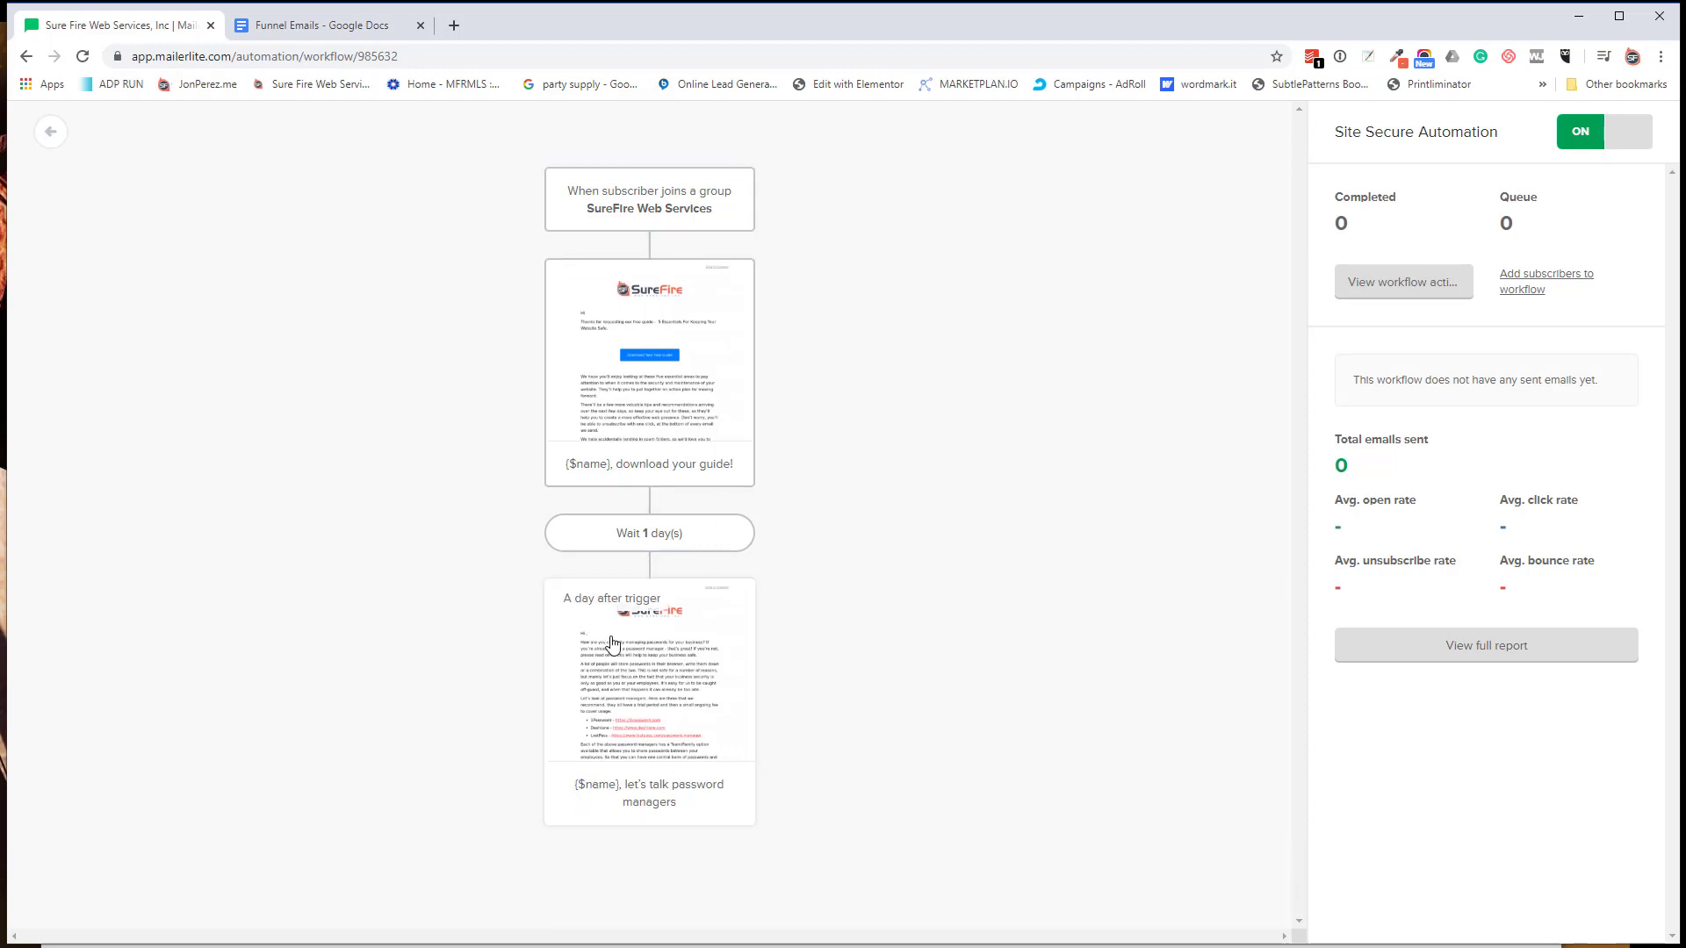
Step: Review the settings of the "{$name}, let's talk password managers" email in the active workflow and save them
click(677, 707)
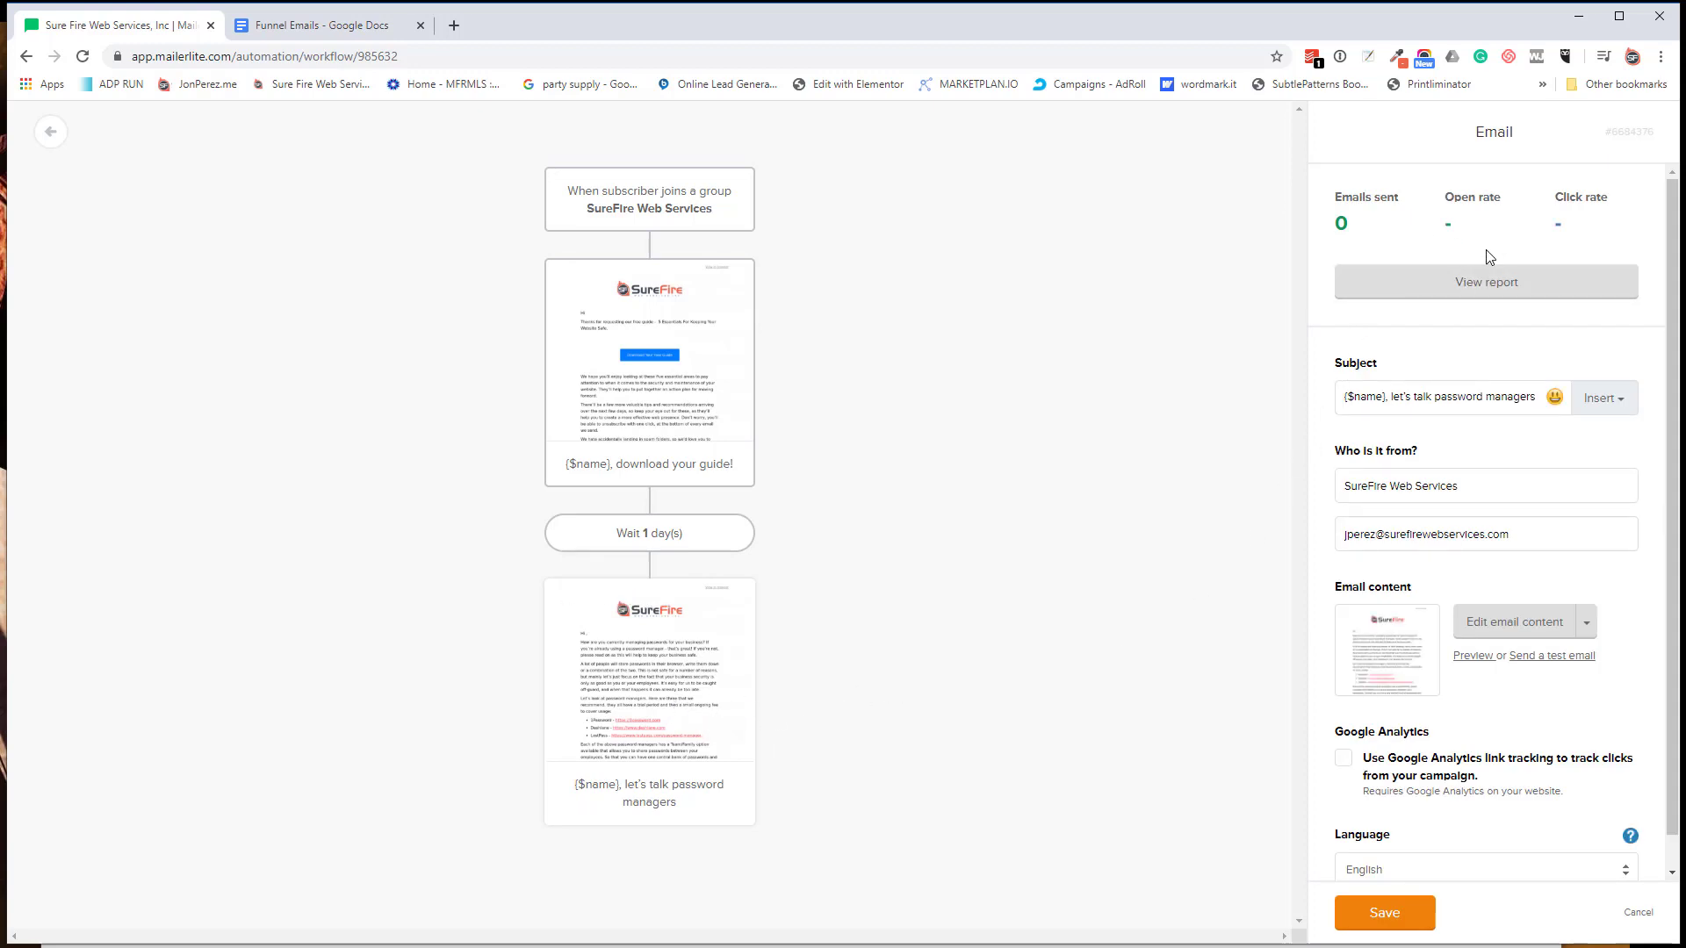
click(1586, 622)
scroll(1404, 667, down, 1)
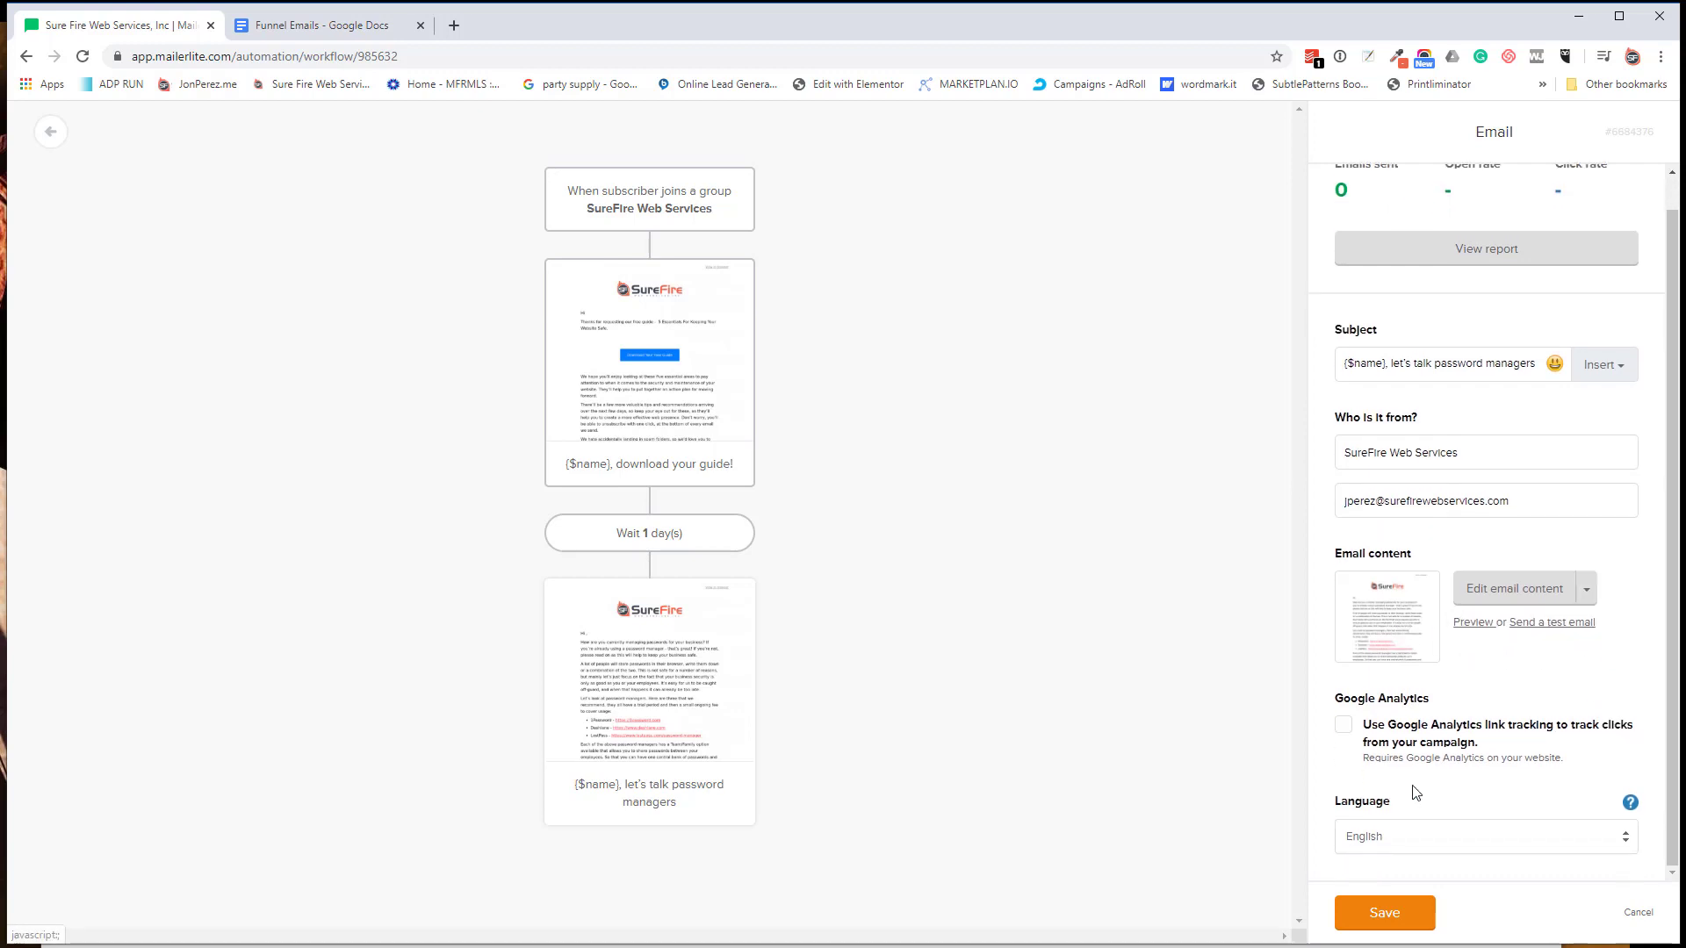
click(1389, 915)
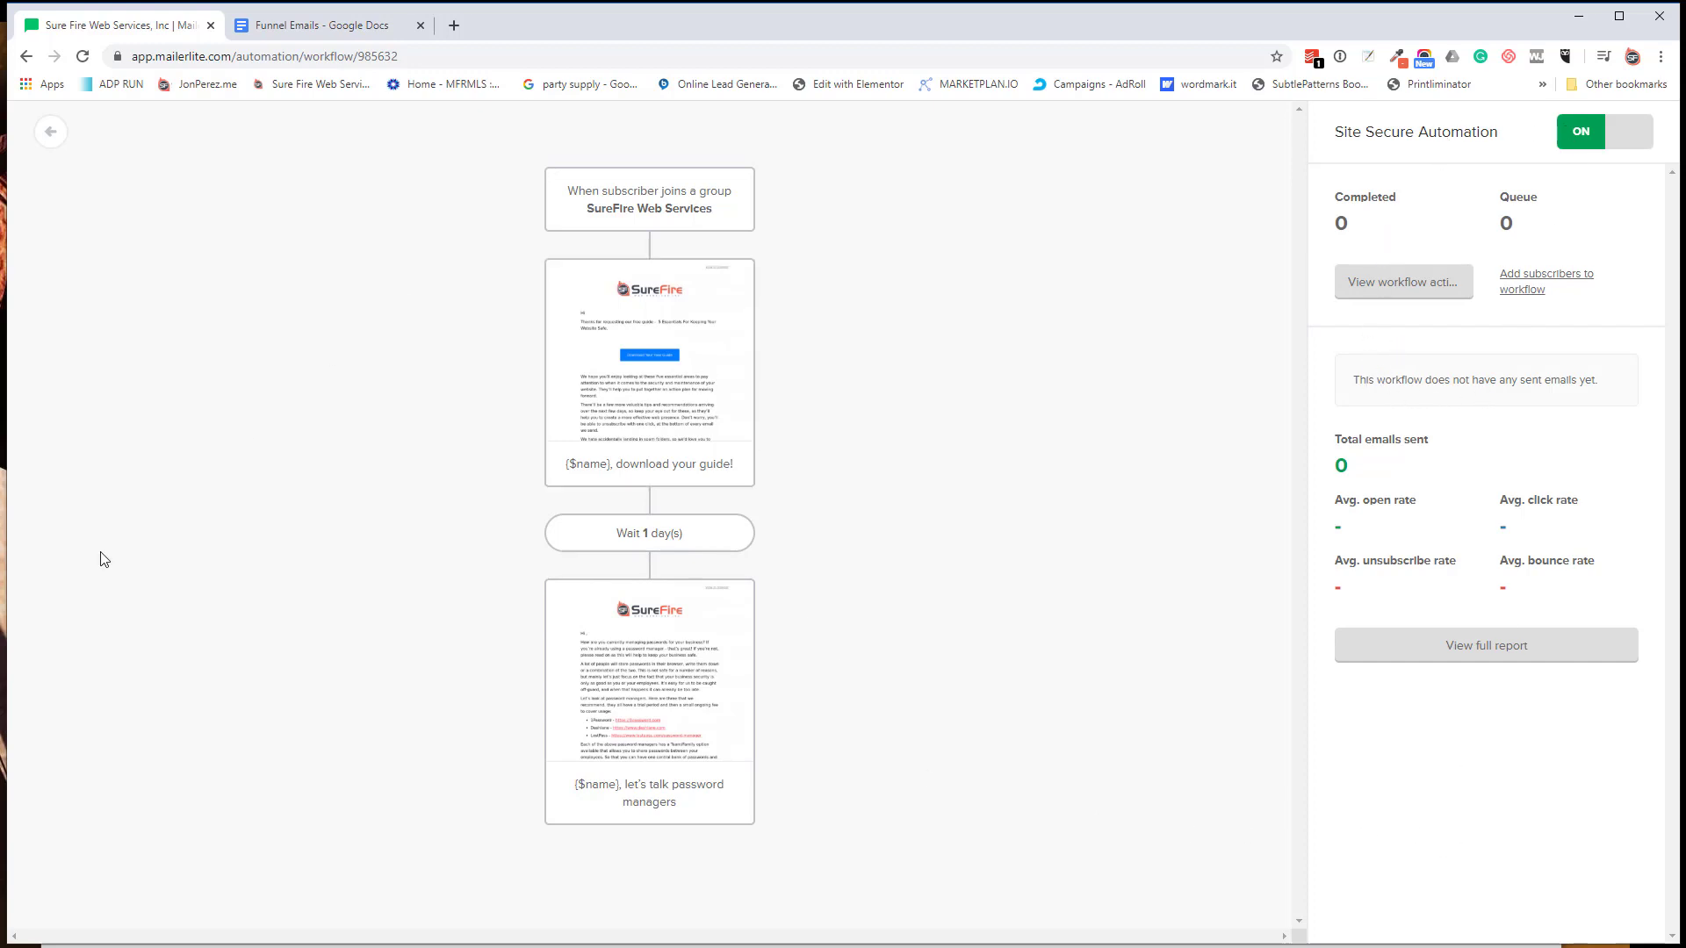
Step: Leave the workflow editor and examine the dashboard's subscriber, plan, automation and forms overview
click(53, 136)
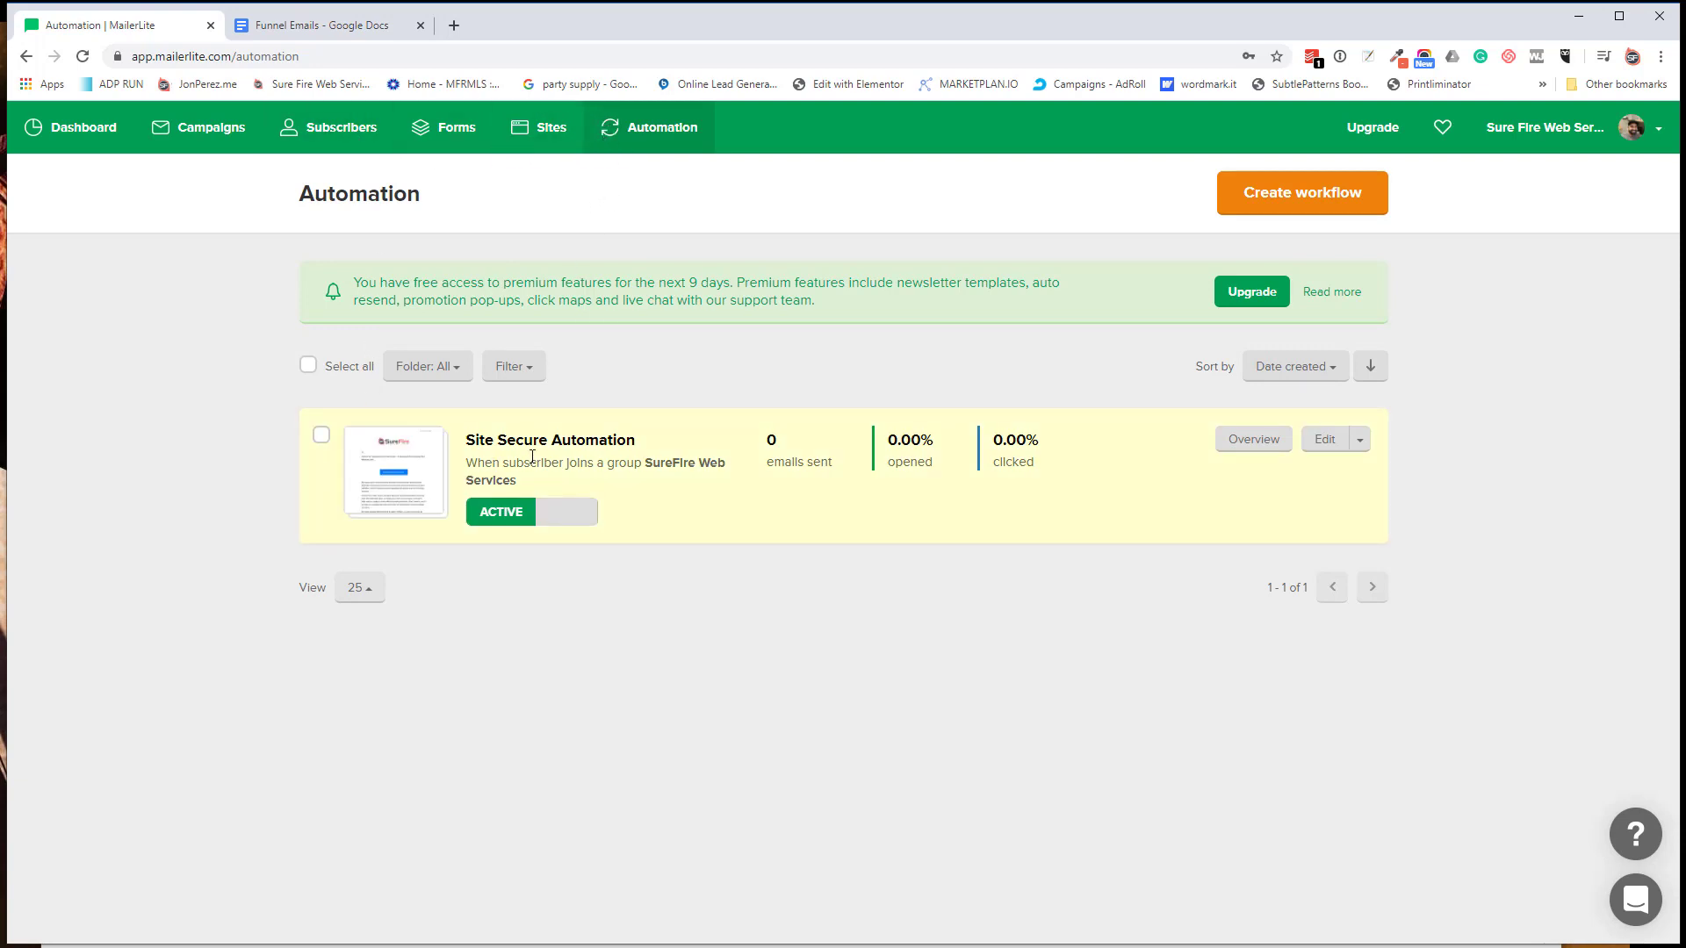
click(95, 140)
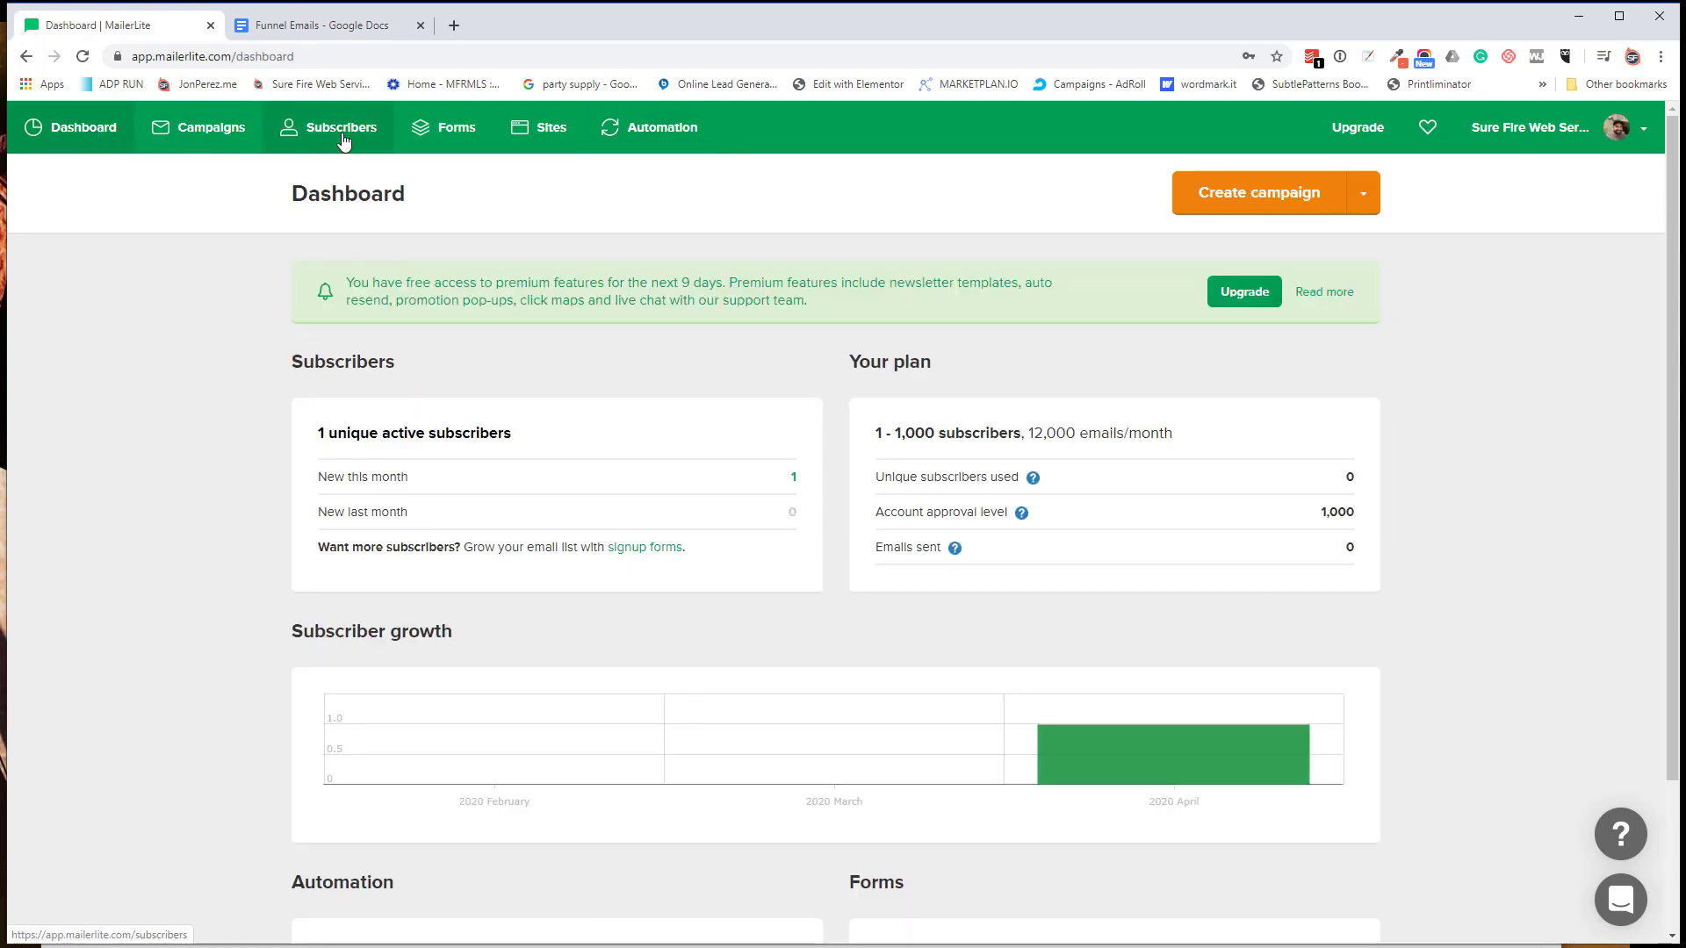
scroll(213, 419, down, 2)
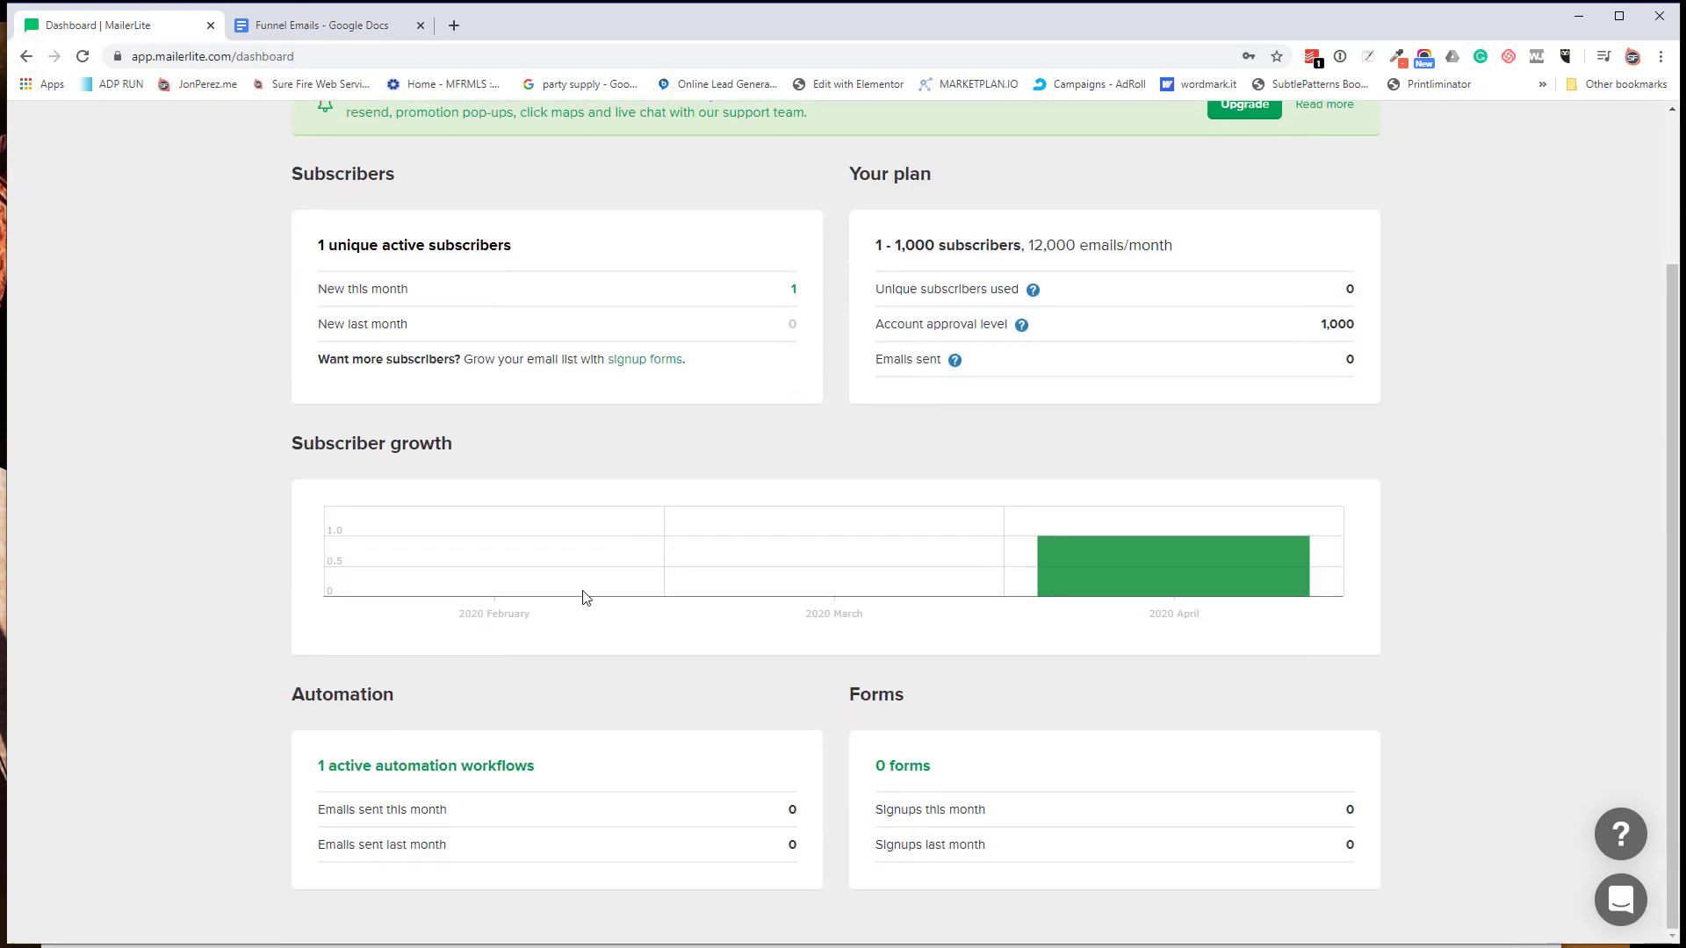
scroll(586, 597, up, 2)
Step: View the active subscribers and the subscriber groups, and examine the free premium access notice
click(337, 128)
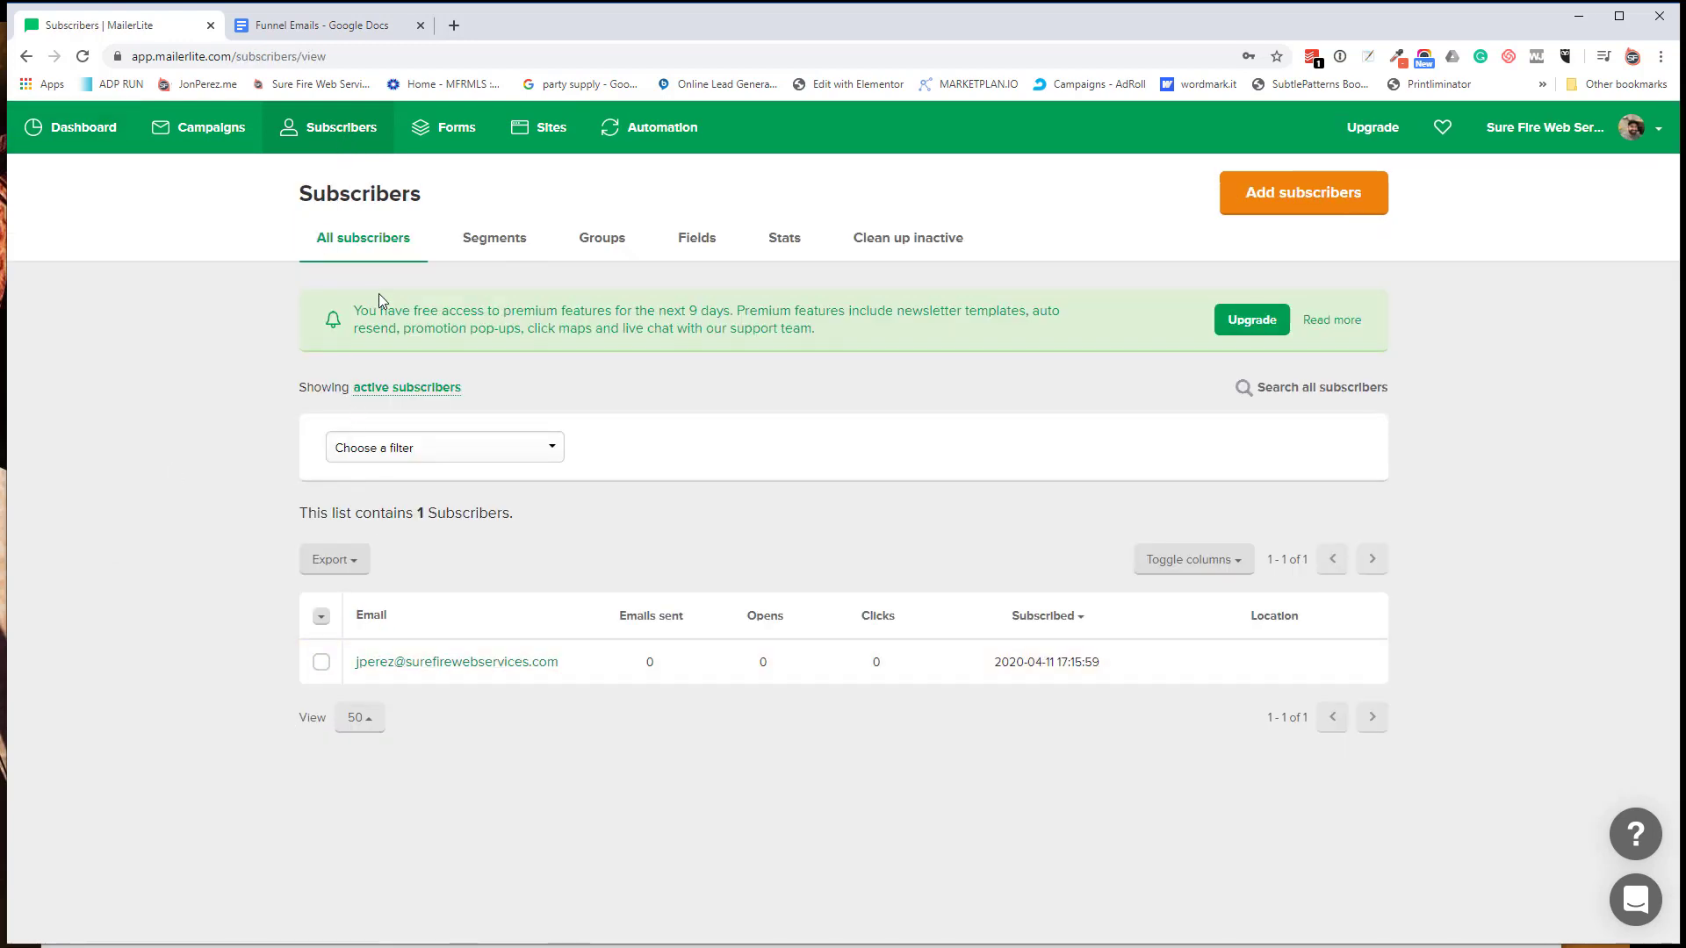
click(610, 238)
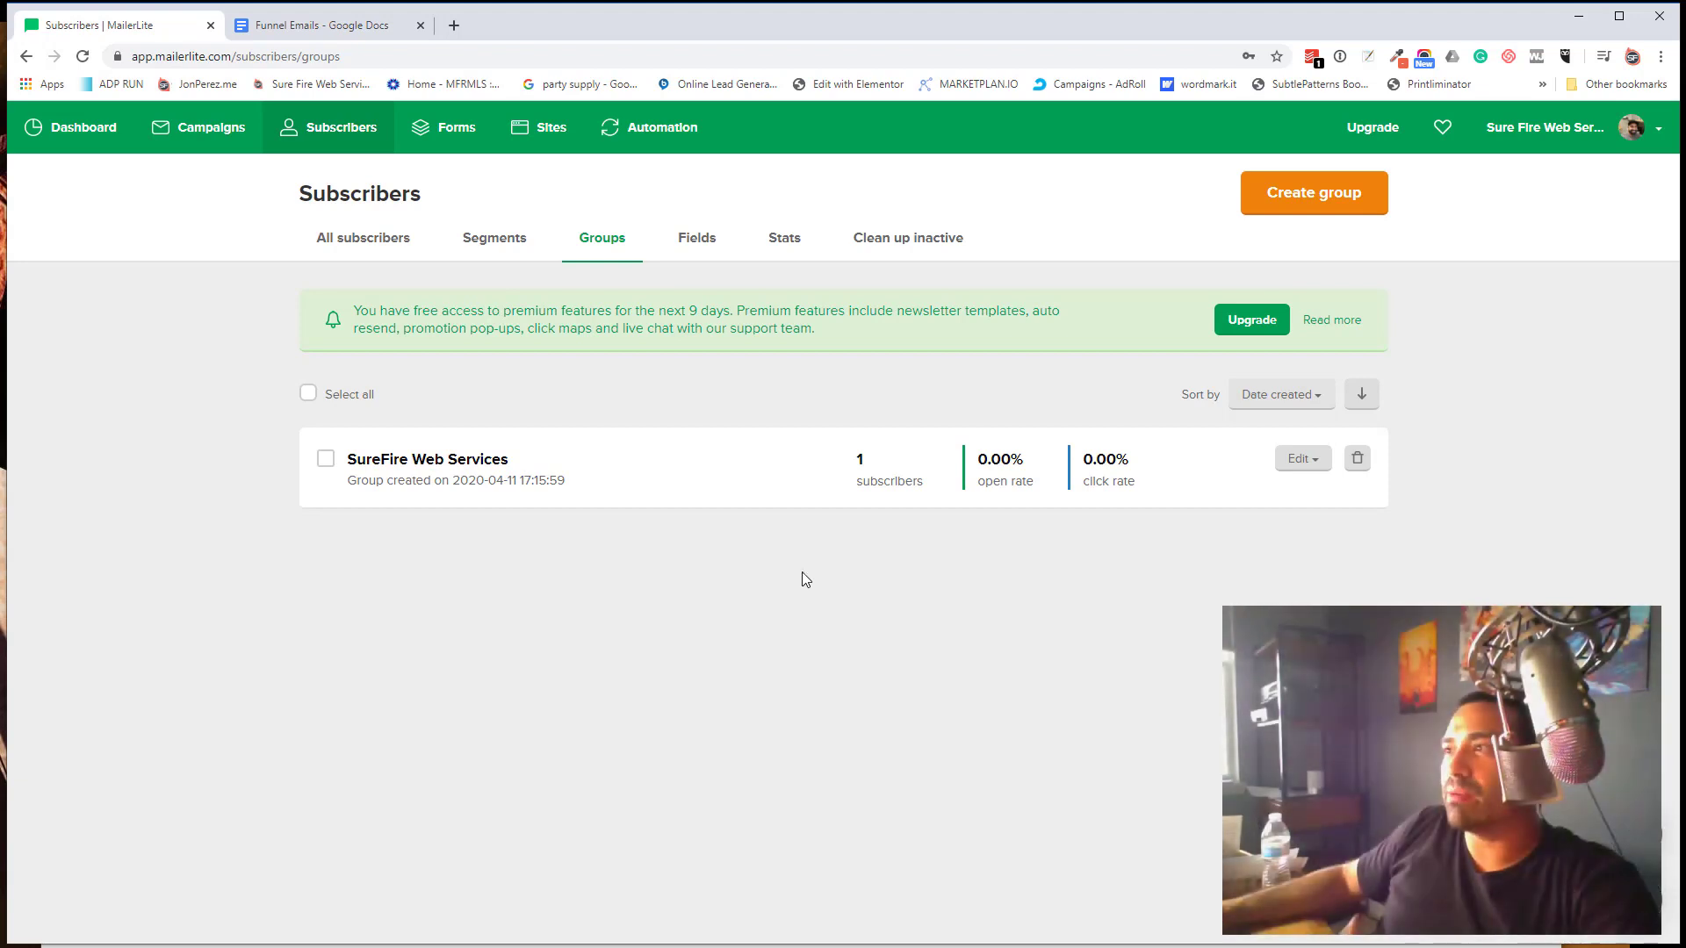
drag(657, 311, 725, 311)
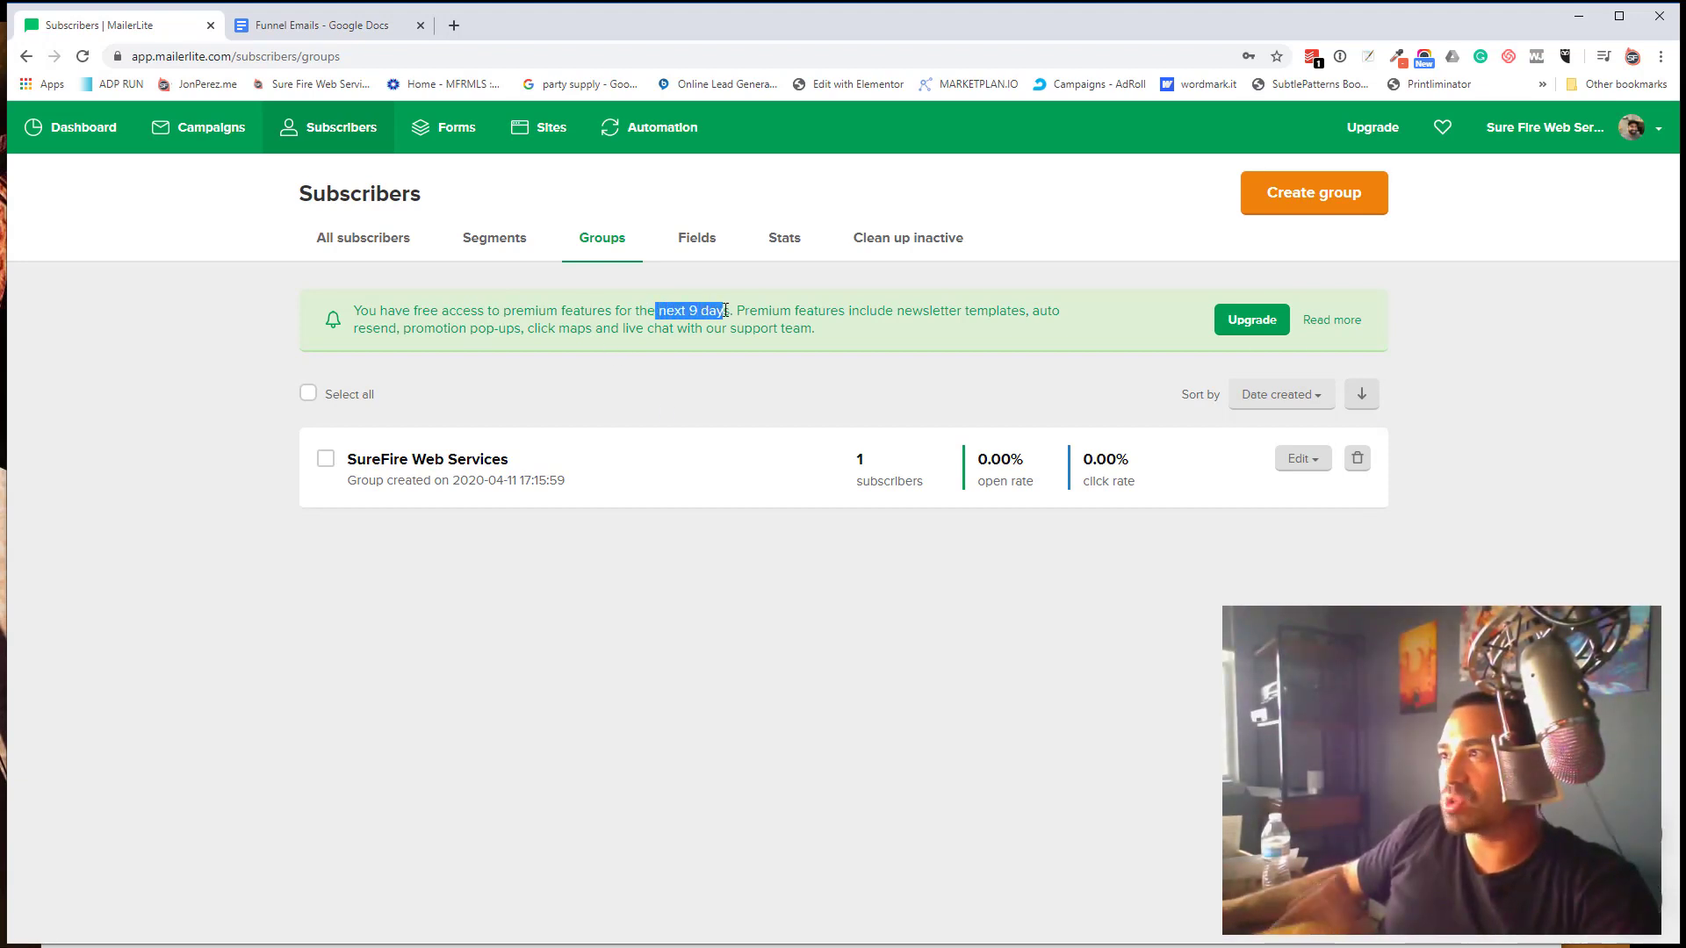
click(751, 312)
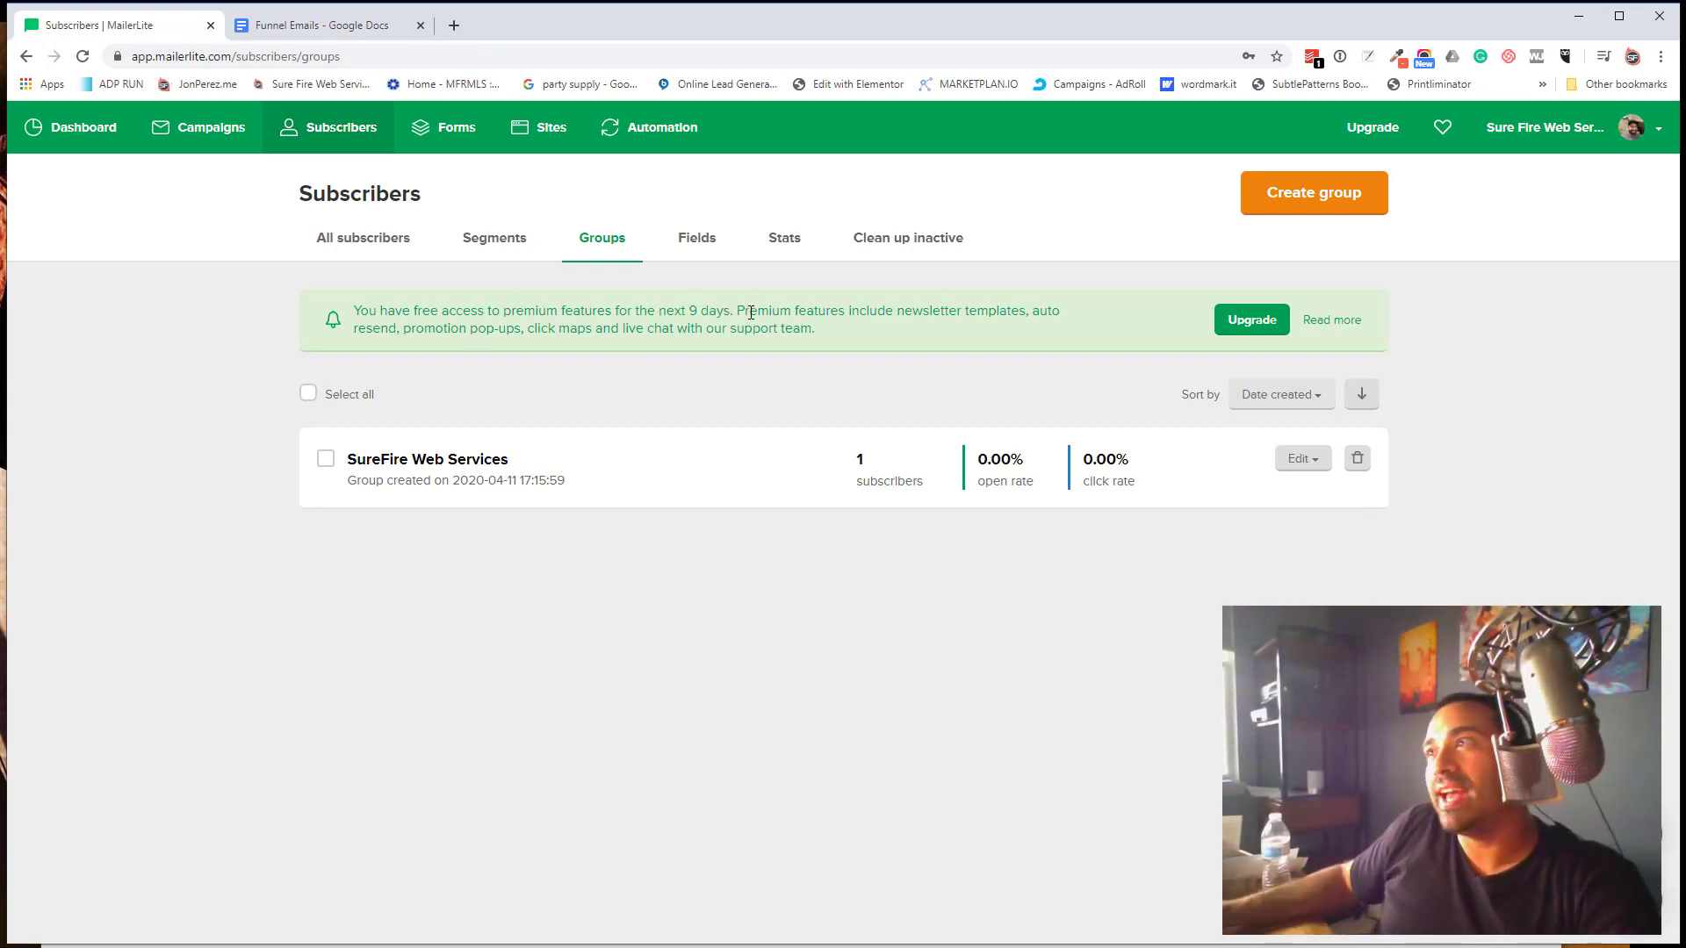